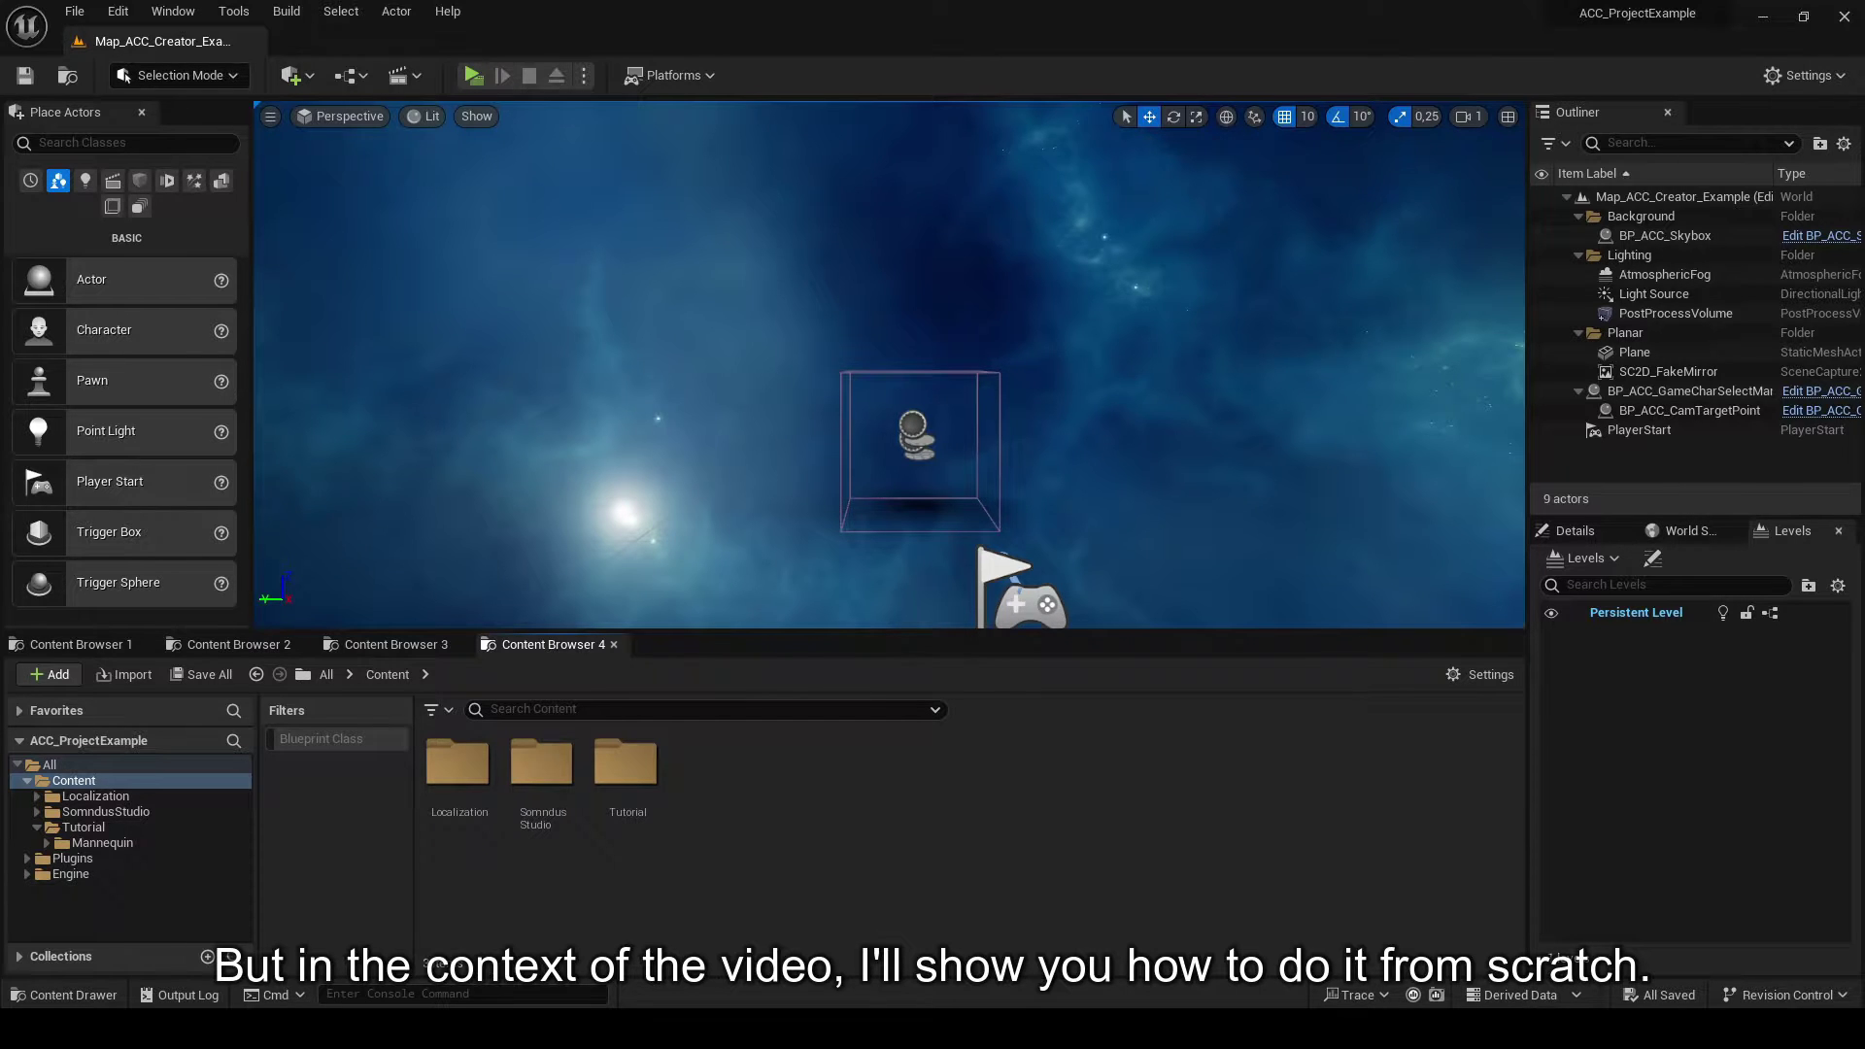
# - Switch to the browser and read the Create Specie documentation about the Specie Data Asset and Specie DataTable
pyautogui.click(894, 1027)
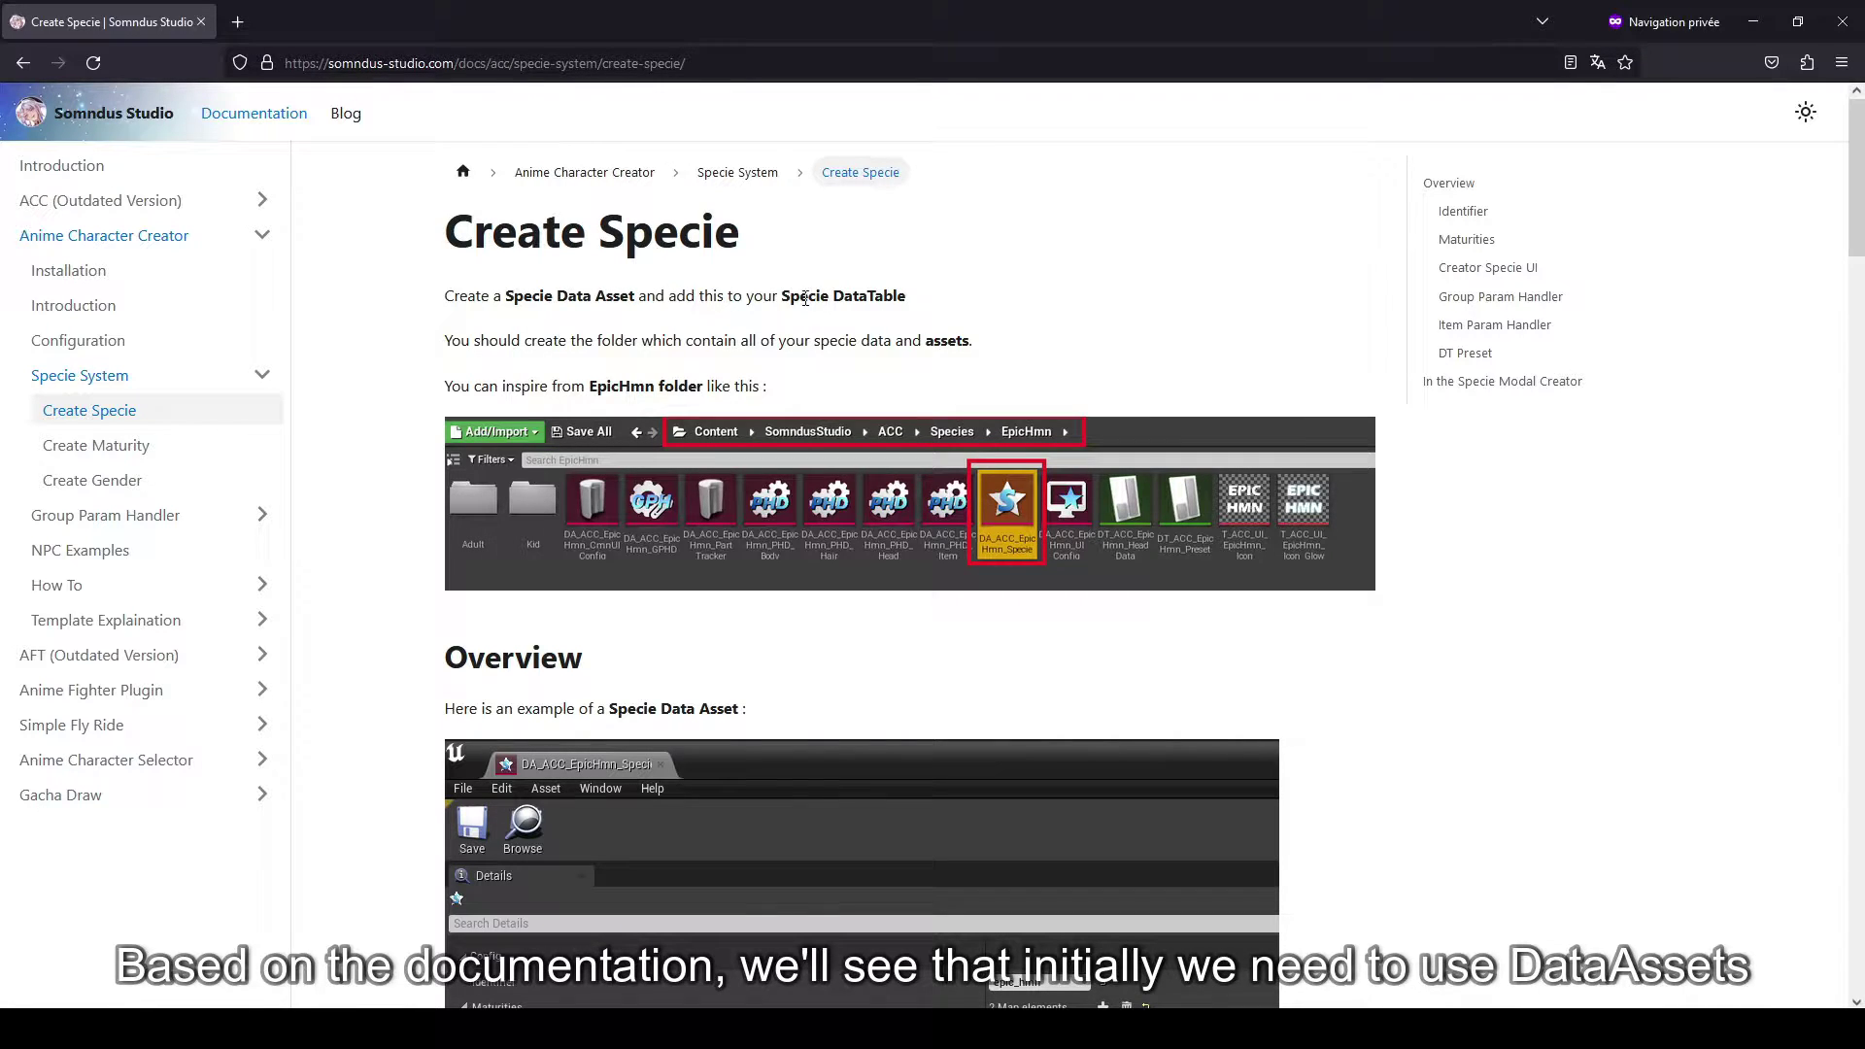
pyautogui.moveTo(634, 297); pyautogui.dragTo(507, 296)
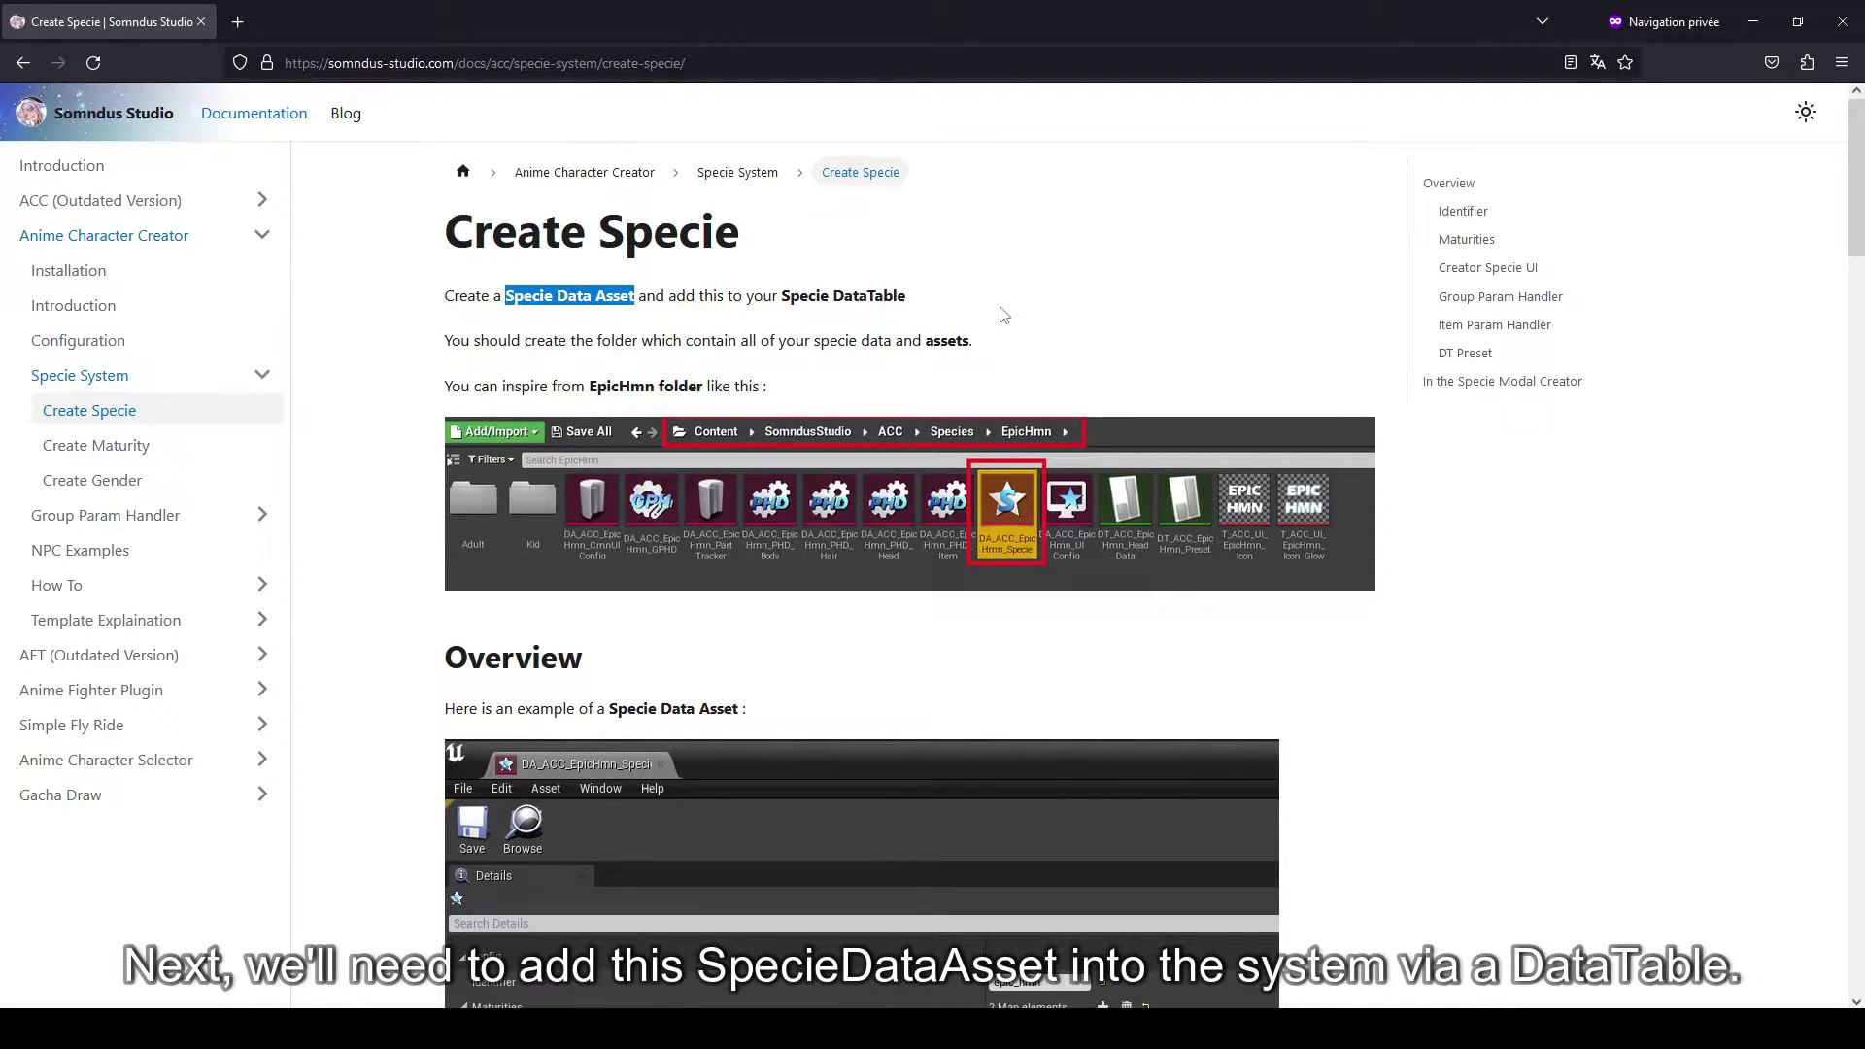
pyautogui.scroll(-1, 930, 408)
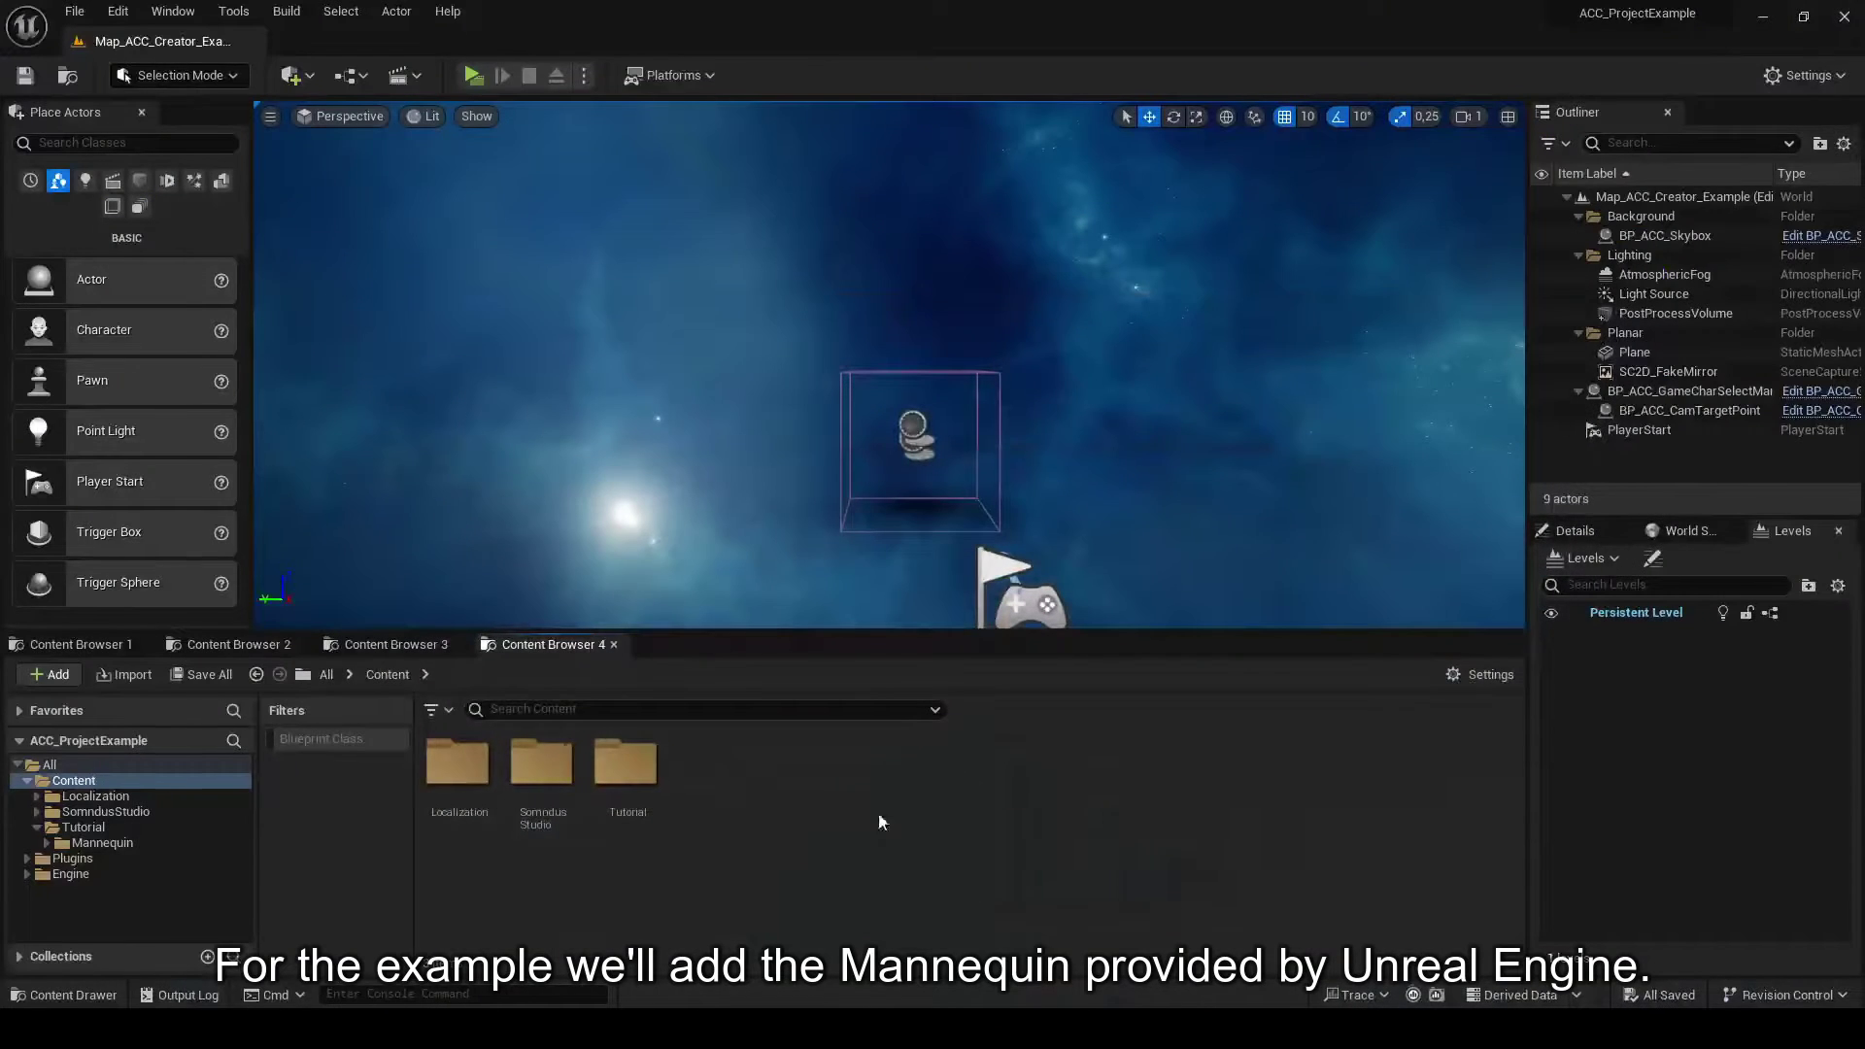
# - Switch to Unreal Editor, look at the skeletal meshes in Tutorial/Mannequin/Meshes, and return to the Mannequin folder
pyautogui.doubleClick(606, 772)
pyautogui.doubleClick(457, 763)
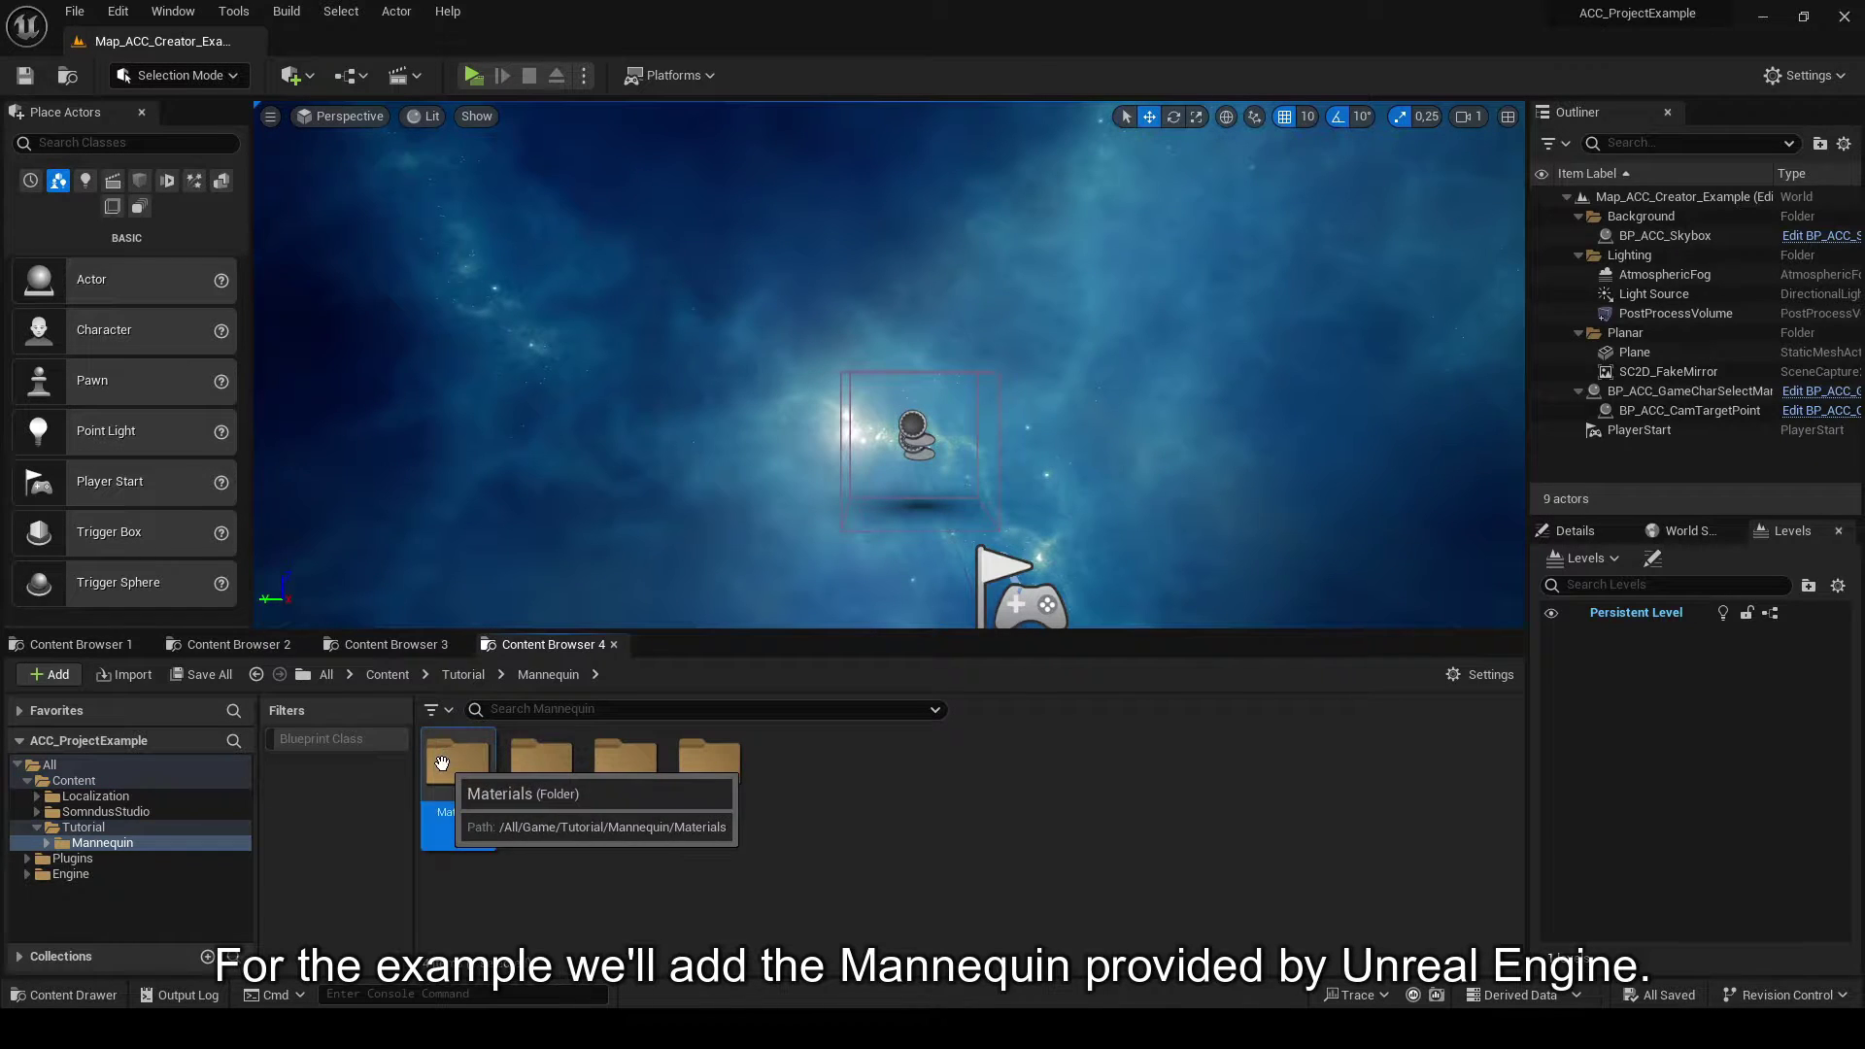
pyautogui.doubleClick(542, 763)
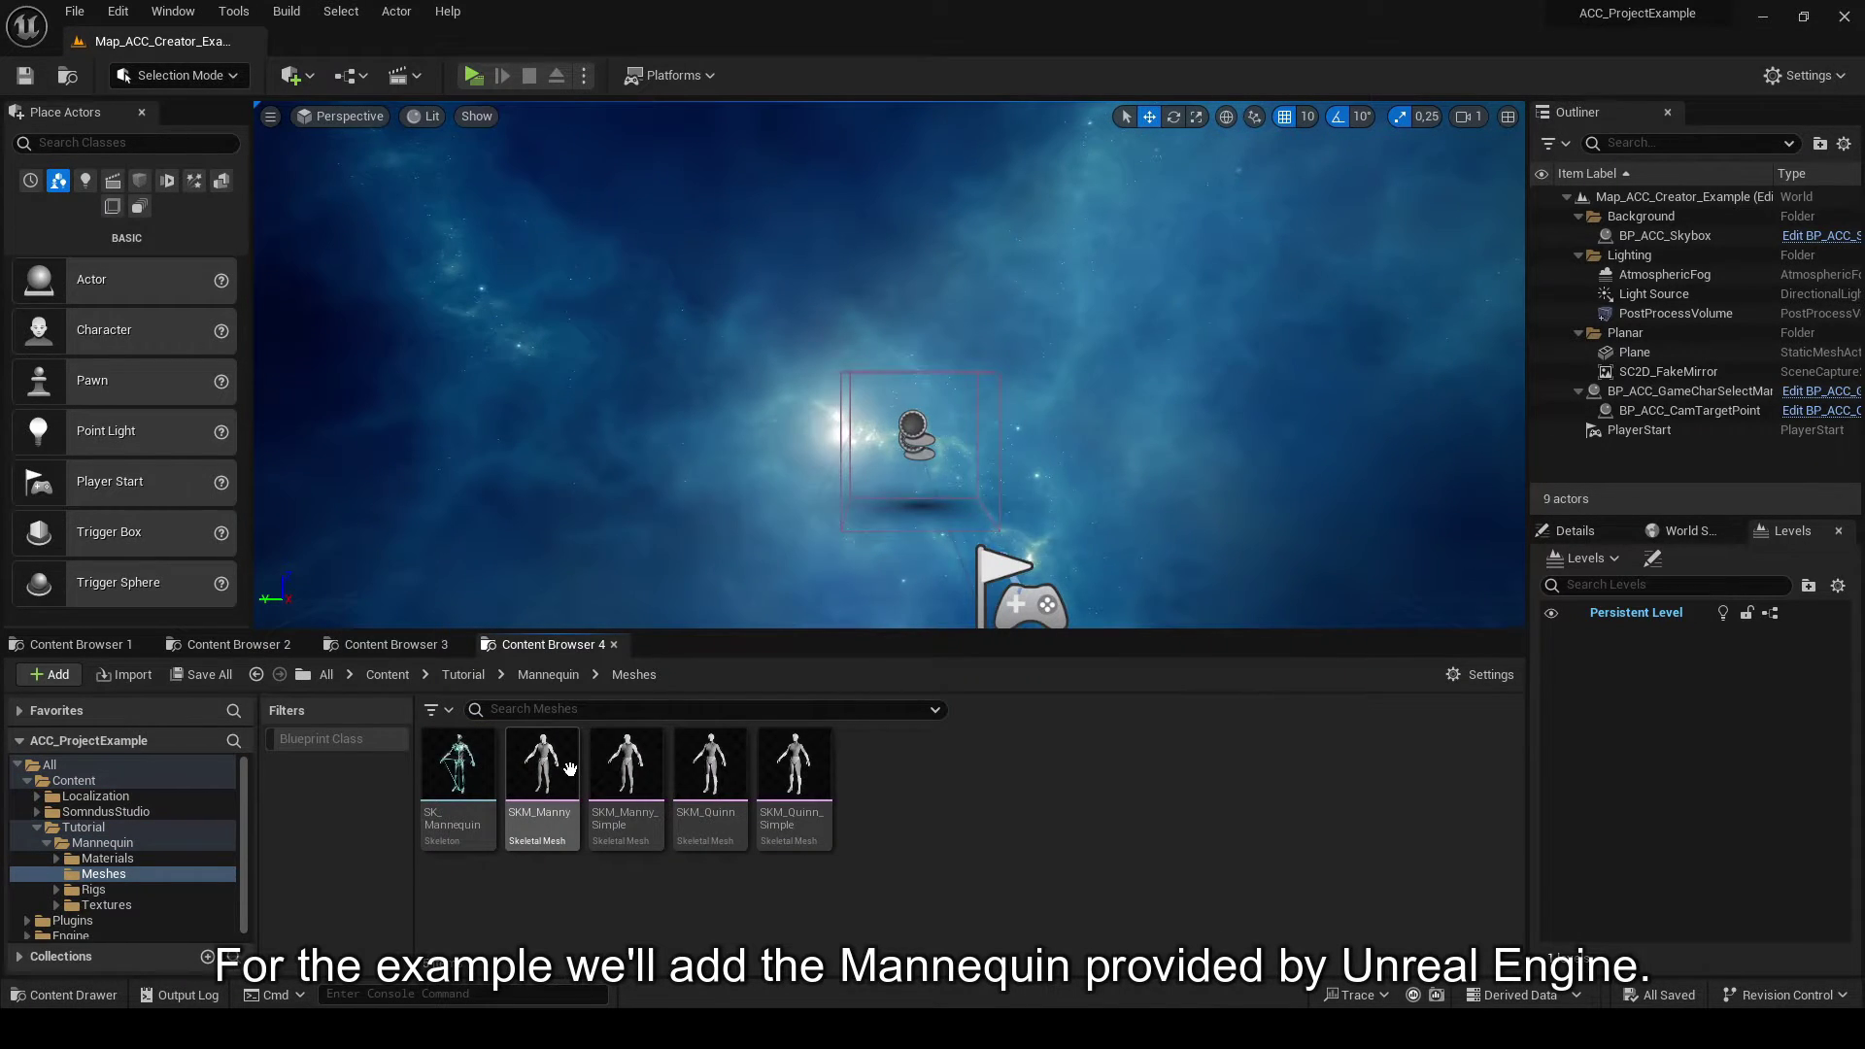
pyautogui.click(546, 670)
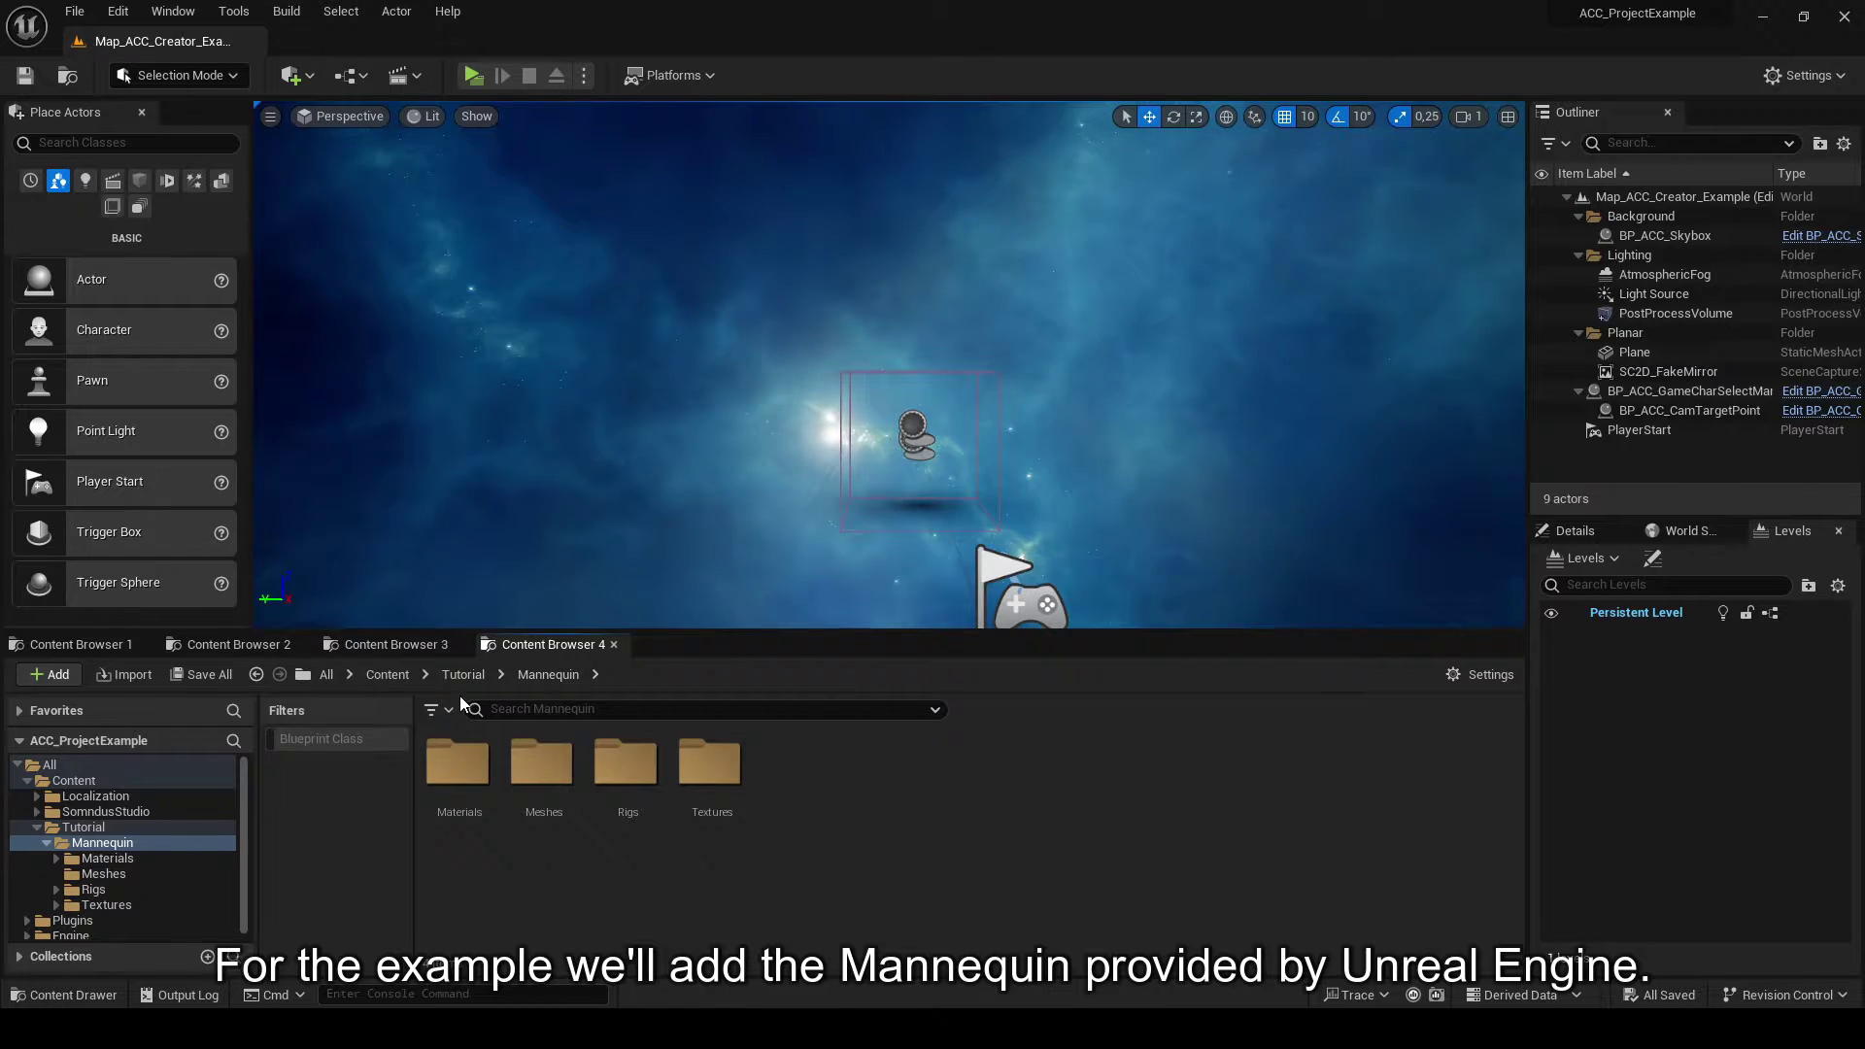
# - Browse the example structure in a second content browser, from SomndusStudio/ACC/Species/EpicHmn down to its Adult folder
pyautogui.click(247, 647)
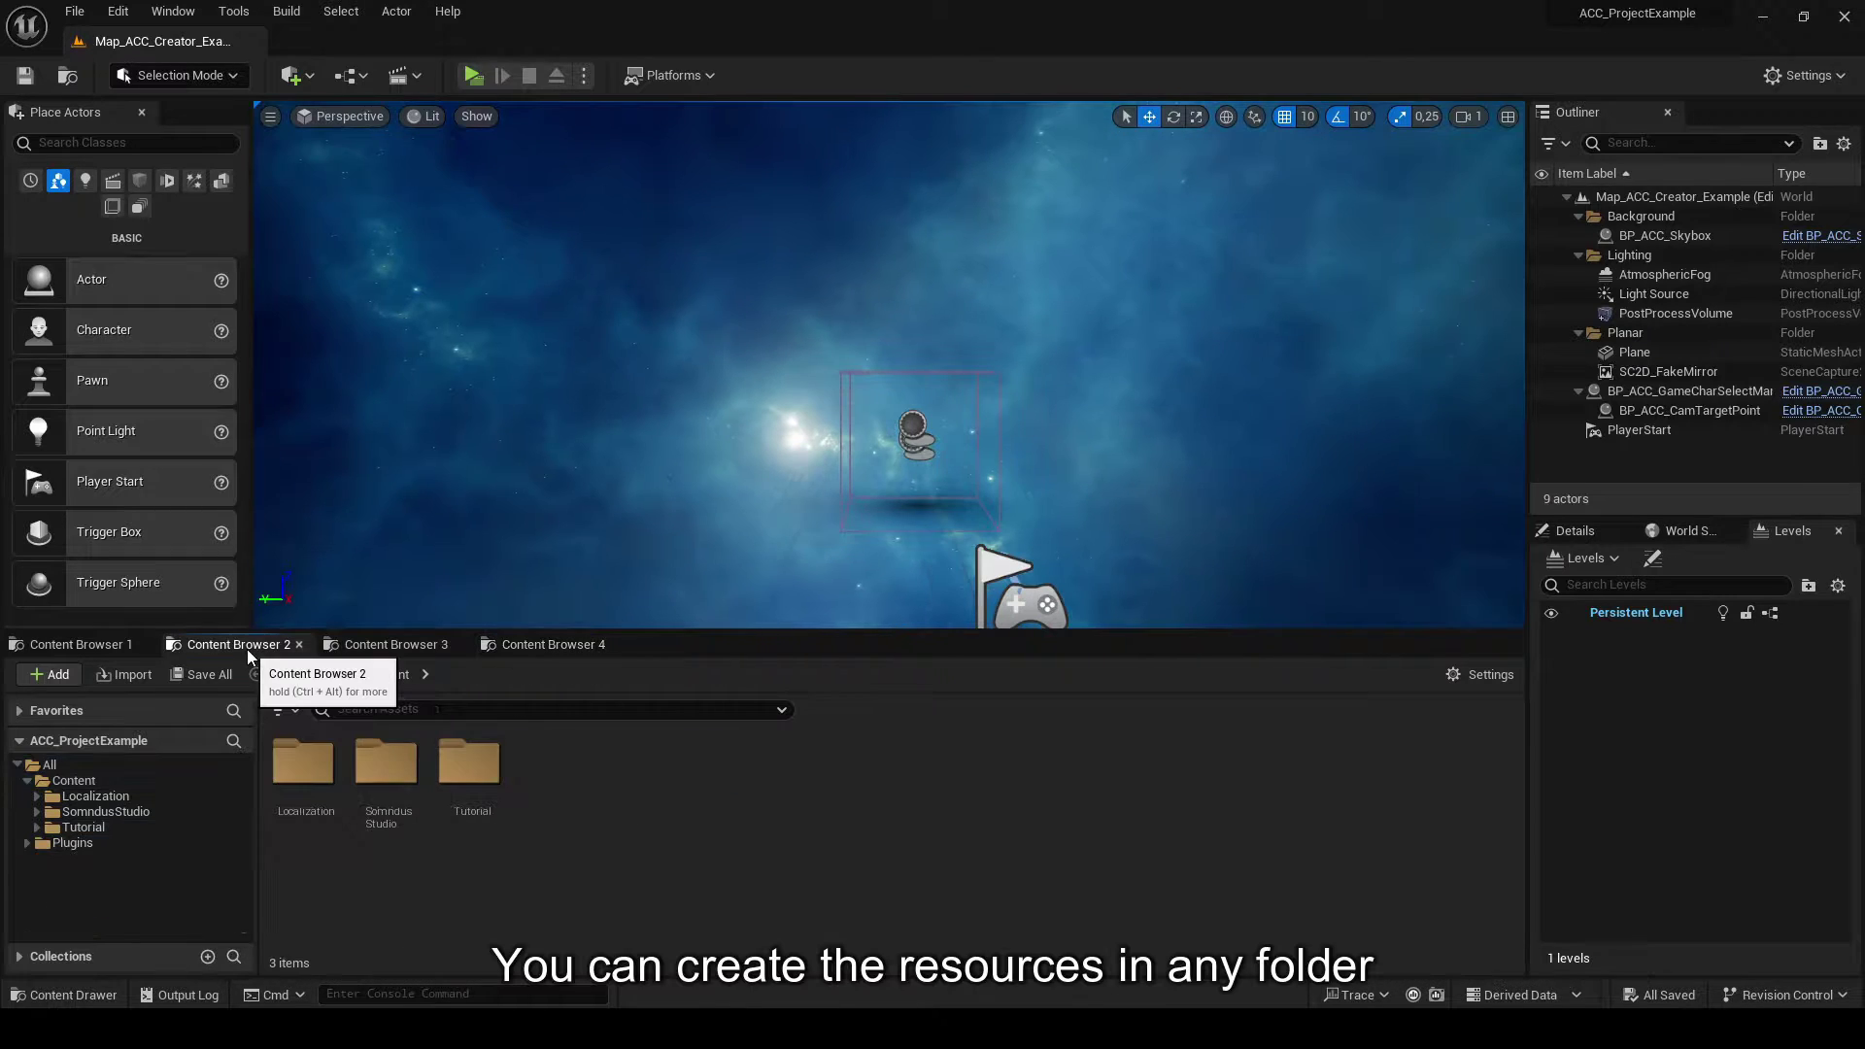
pyautogui.doubleClick(386, 762)
pyautogui.doubleClick(303, 765)
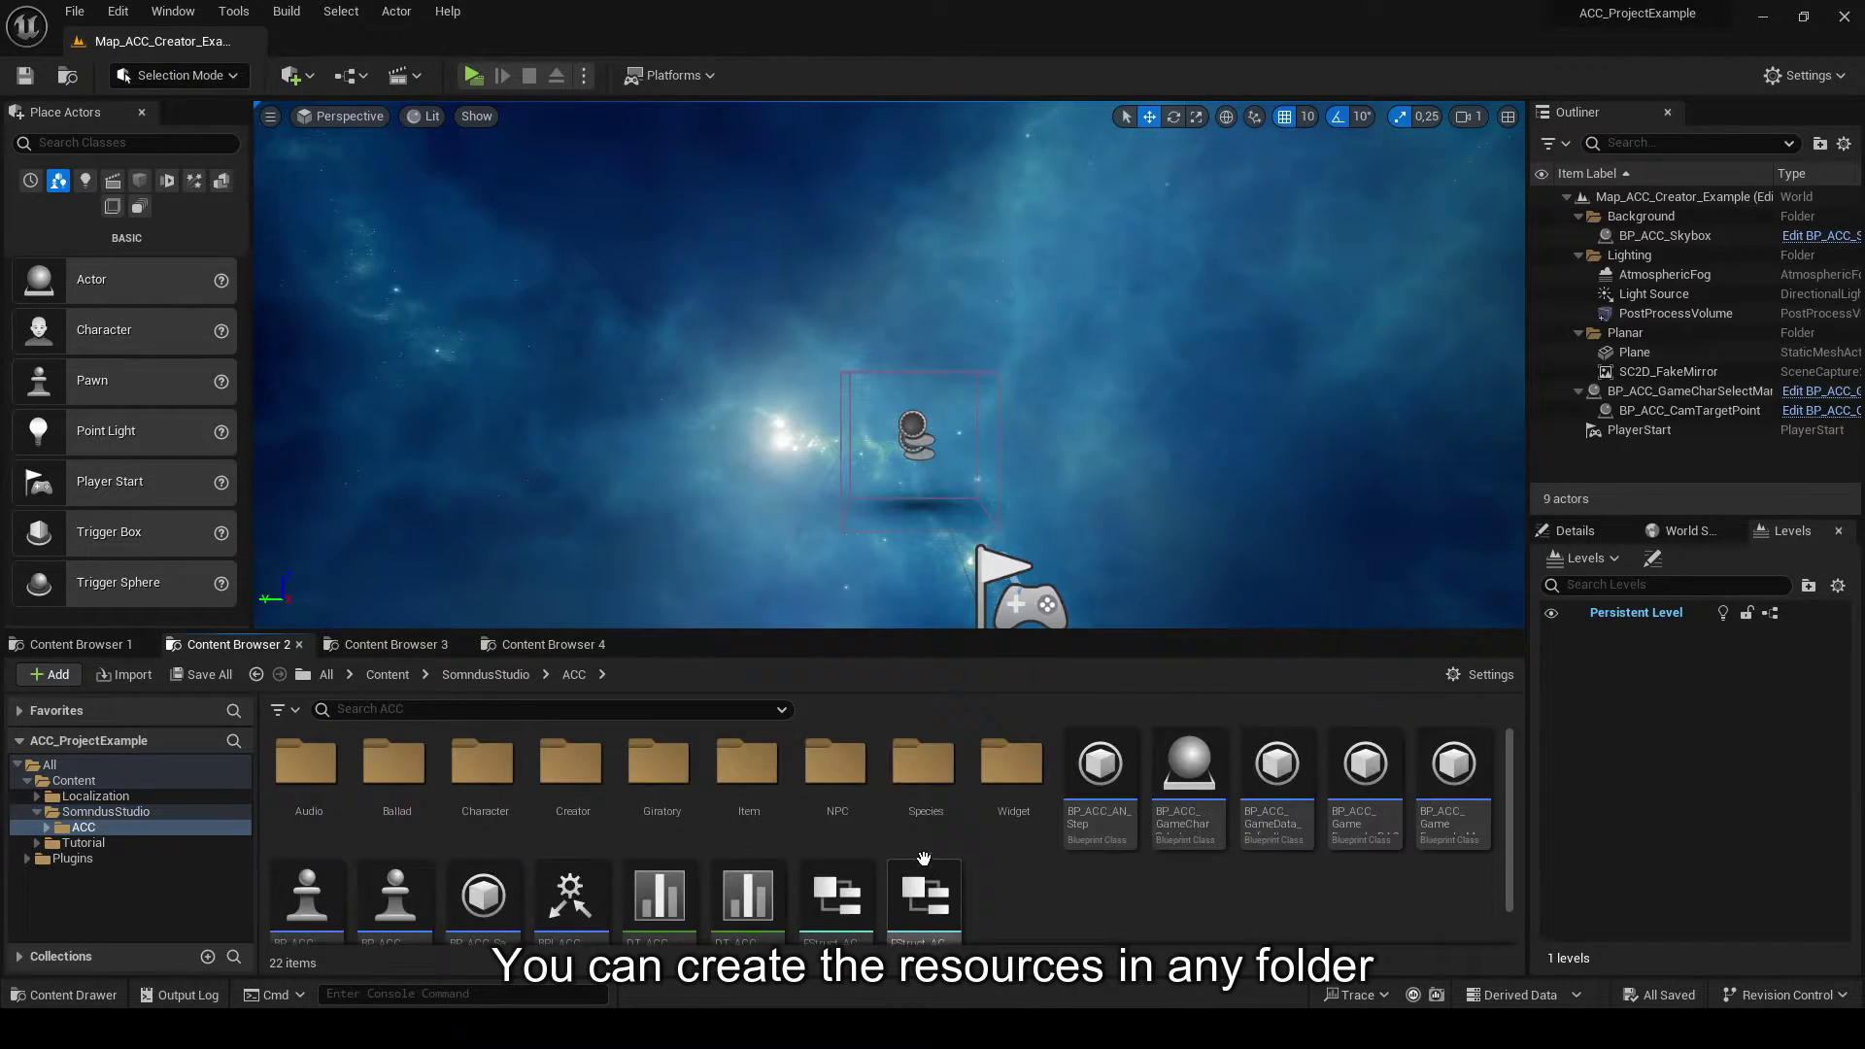
pyautogui.click(913, 782)
pyautogui.doubleClick(913, 782)
pyautogui.doubleClick(391, 762)
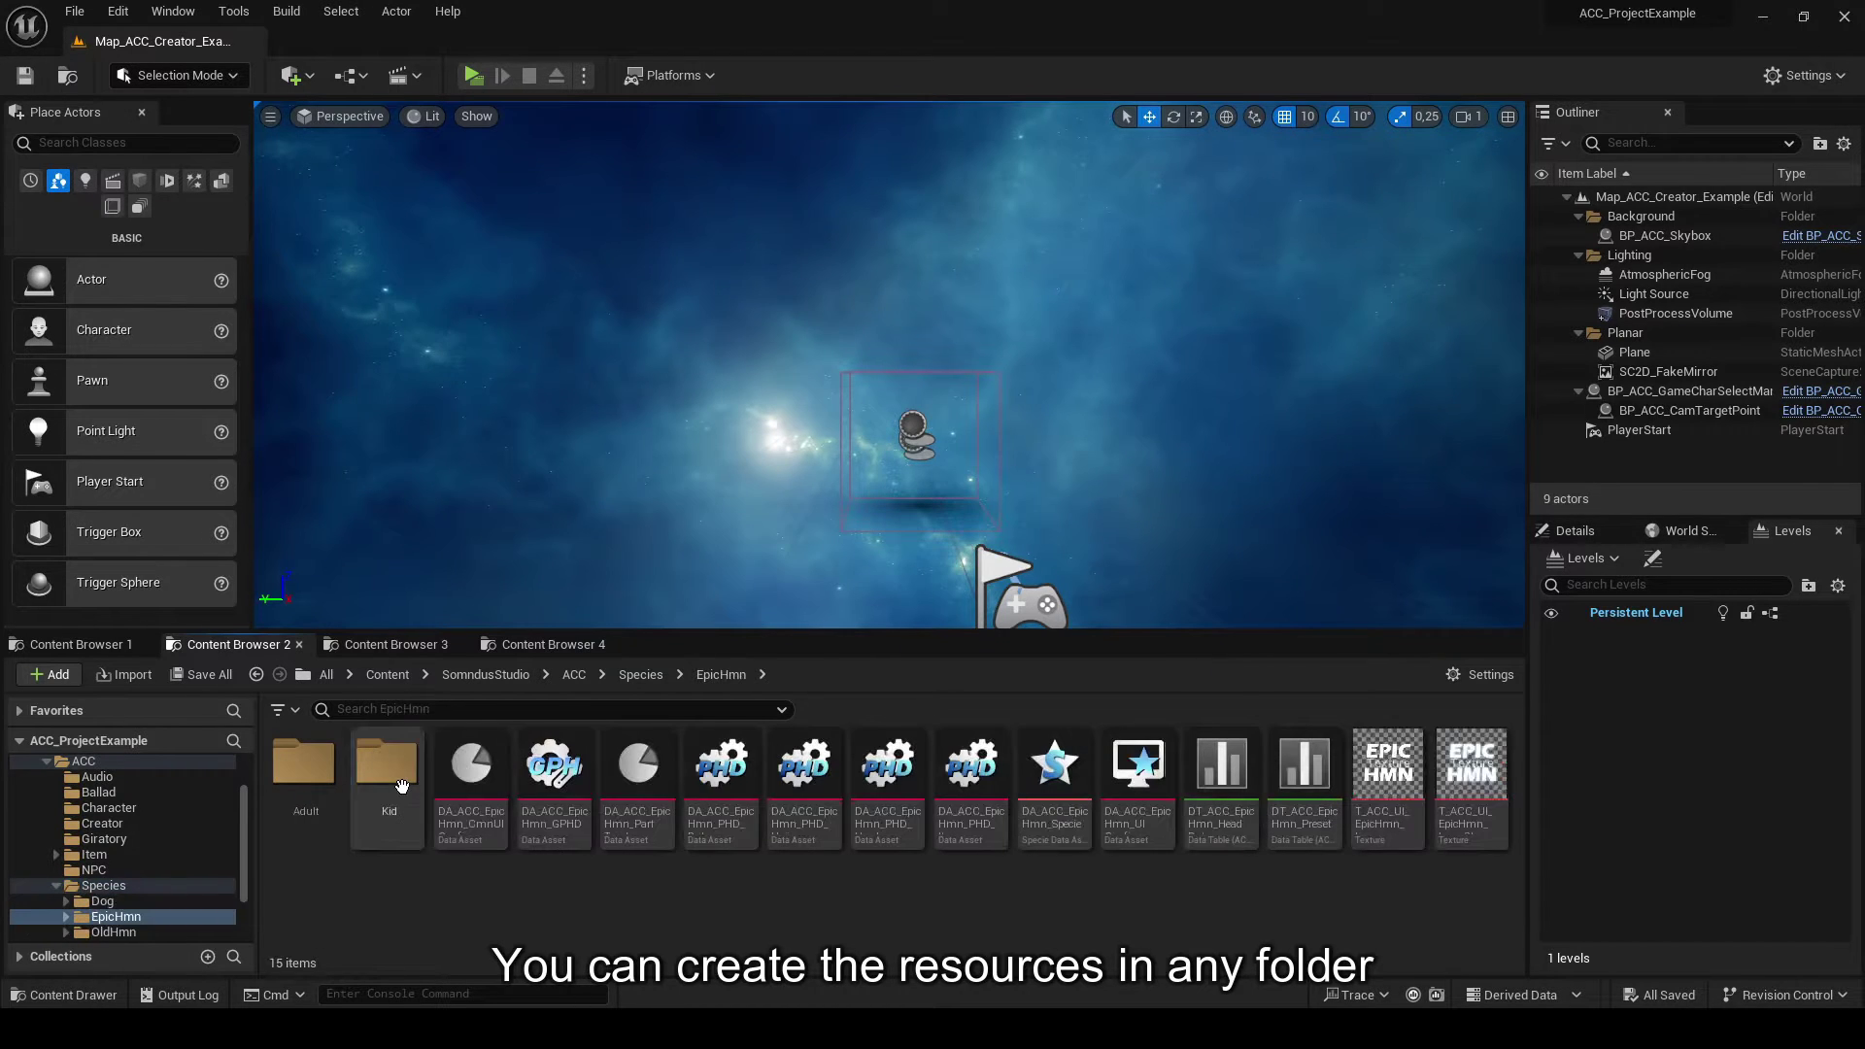
pyautogui.doubleClick(304, 766)
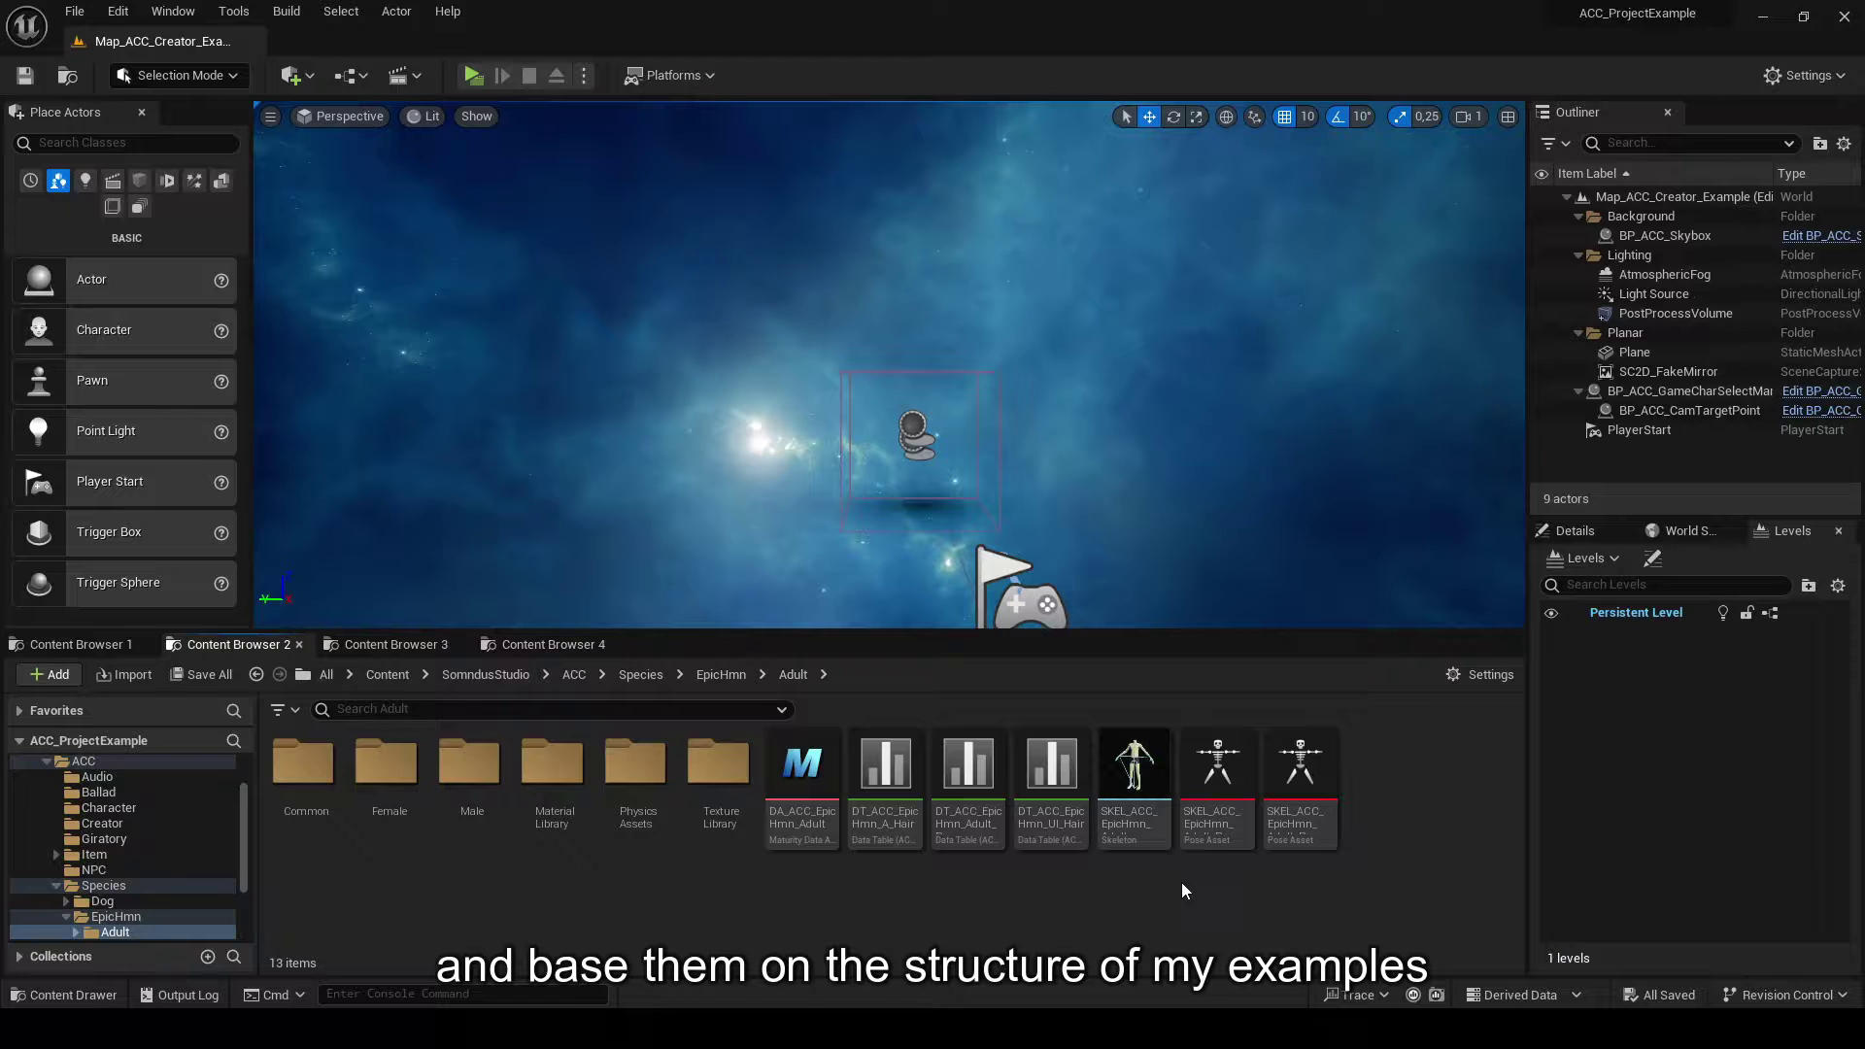
# - Preview the SKEL_ACC_EpicHmn_Adult skeleton, close its editor, and return to the EpicHmn folder
pyautogui.doubleClick(1144, 789)
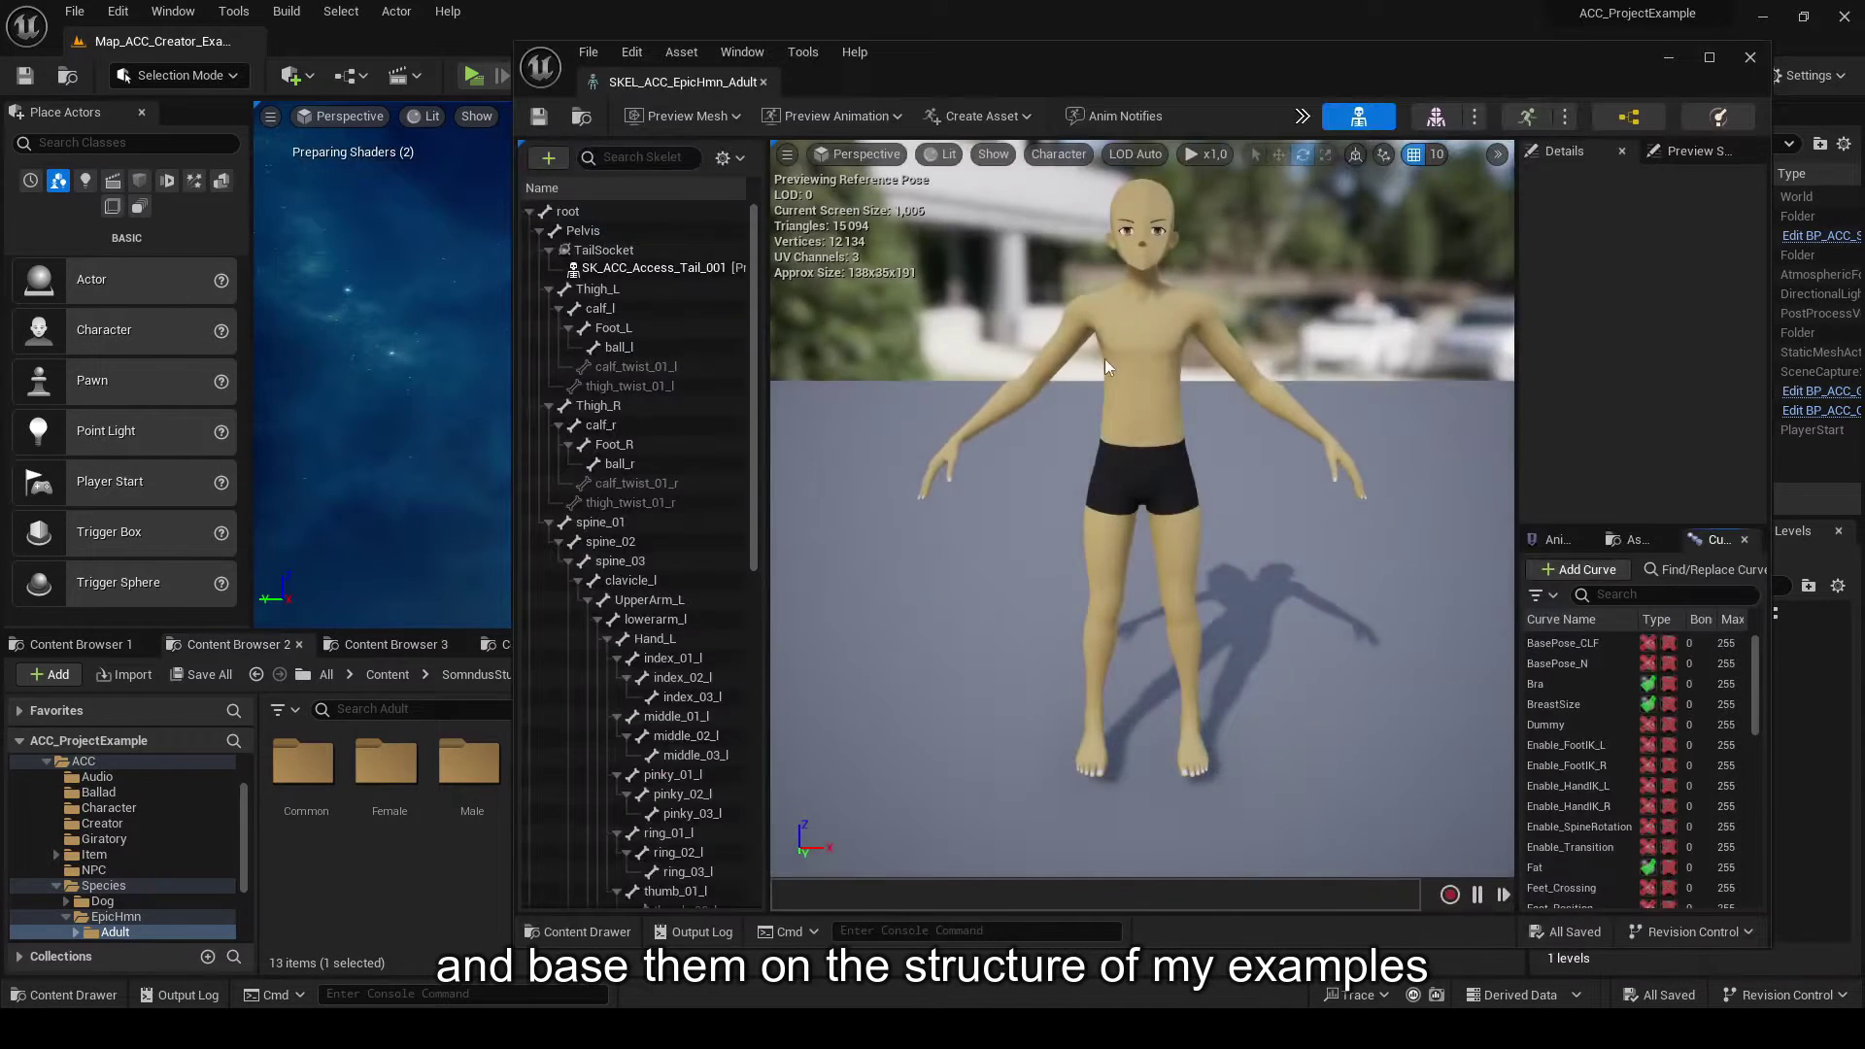
pyautogui.click(1751, 58)
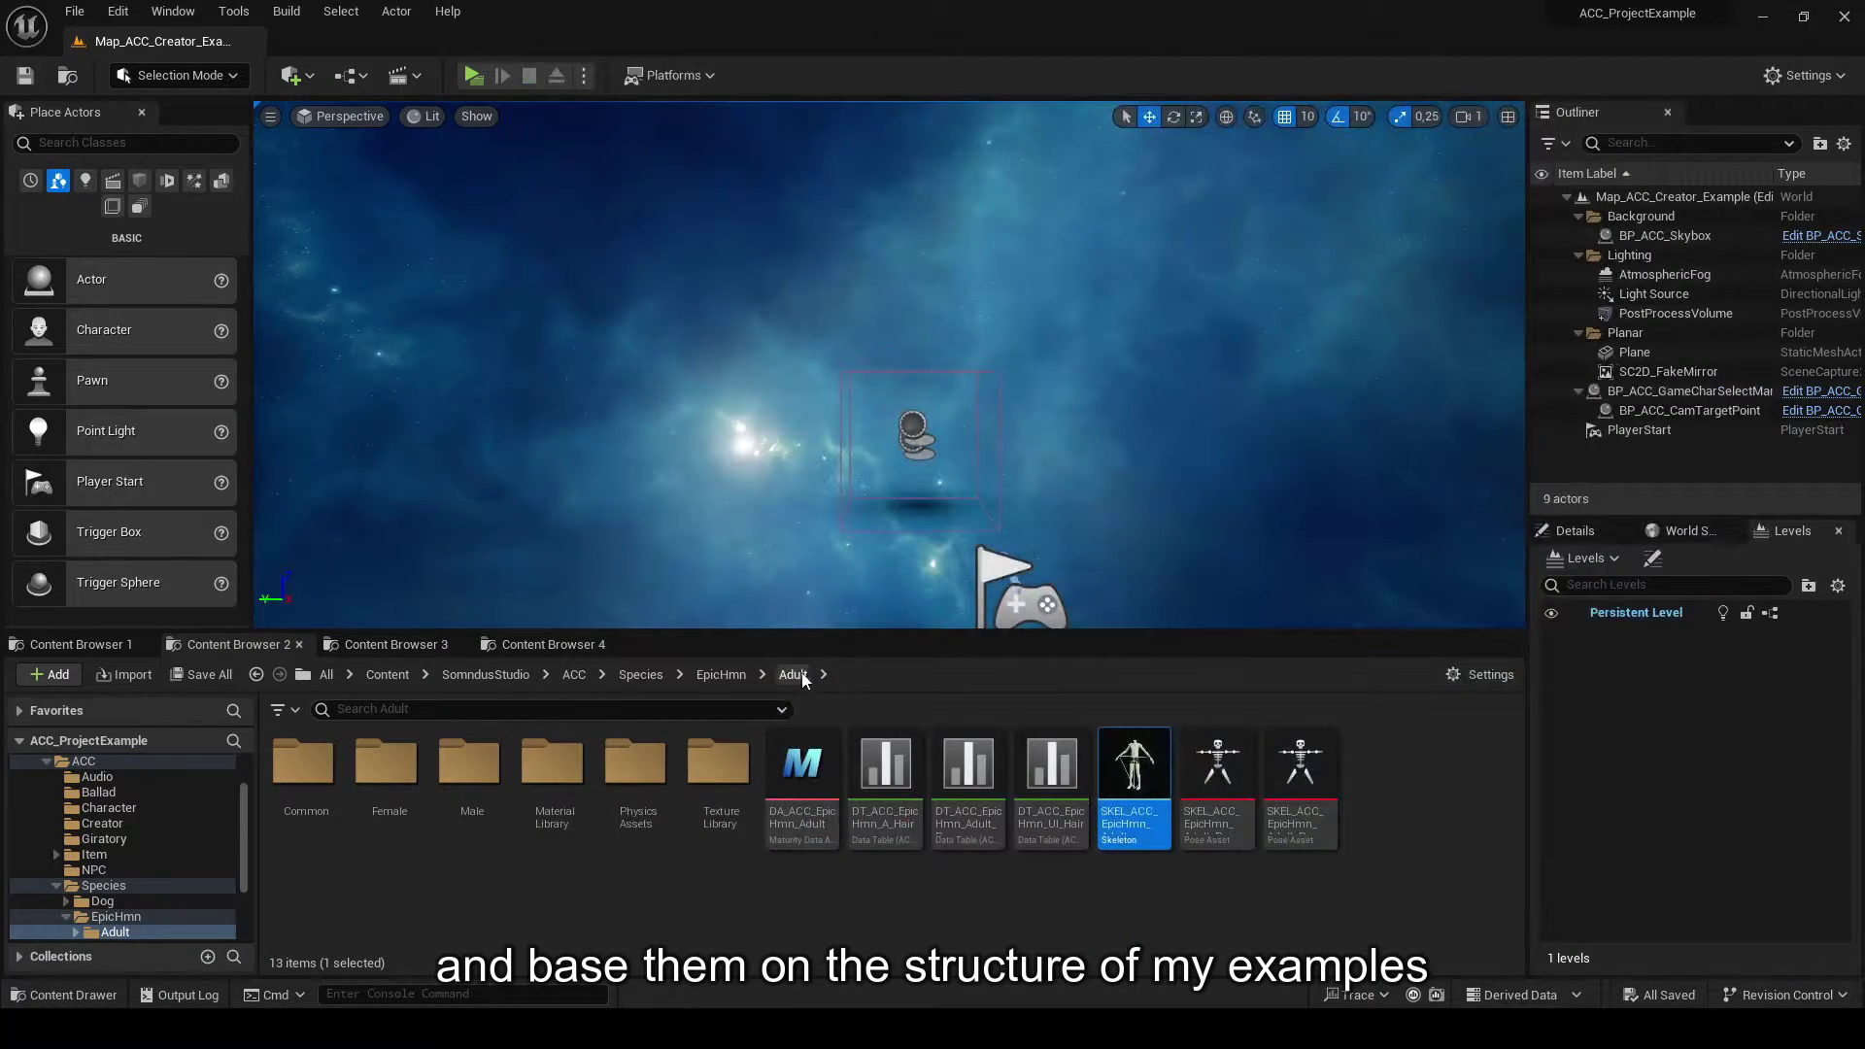
pyautogui.click(712, 675)
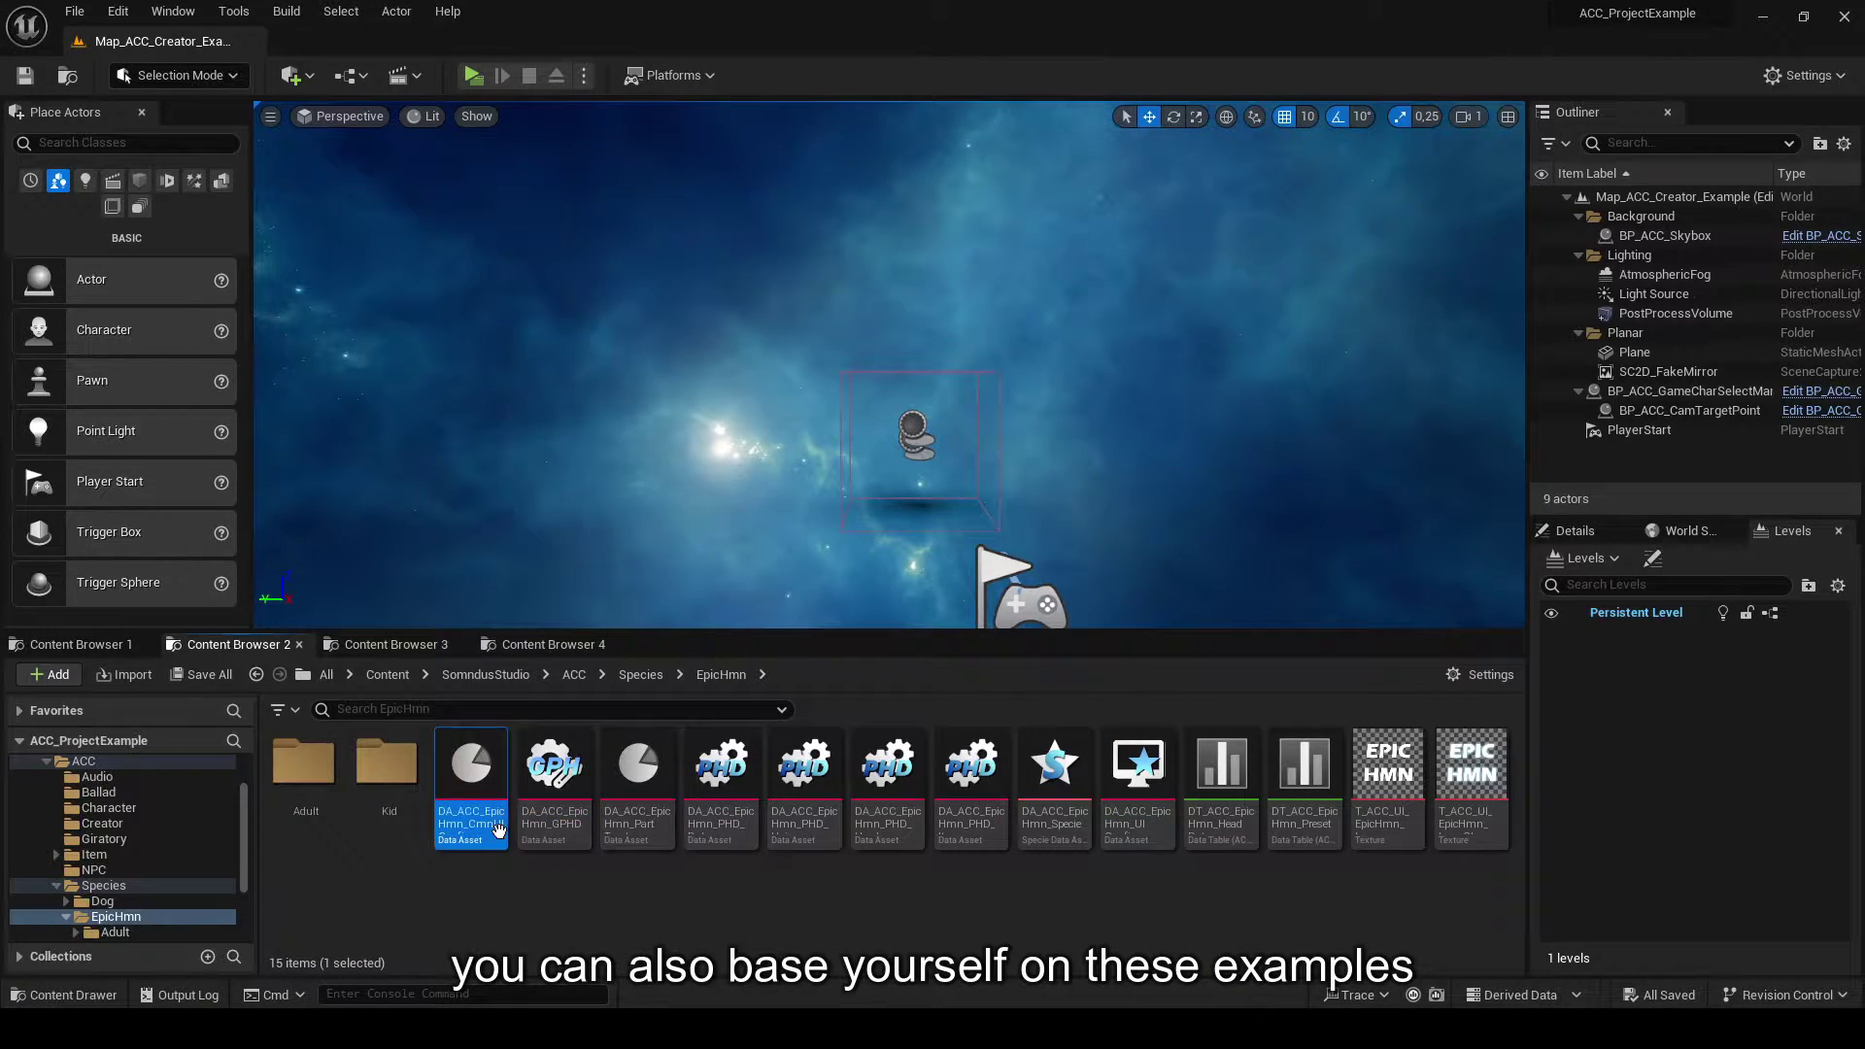
# - Examine the example part and param handler data assets in EpicHmn and the contents of its Adult folder
pyautogui.click(641, 792)
pyautogui.click(736, 814)
pyautogui.click(825, 796)
pyautogui.click(899, 796)
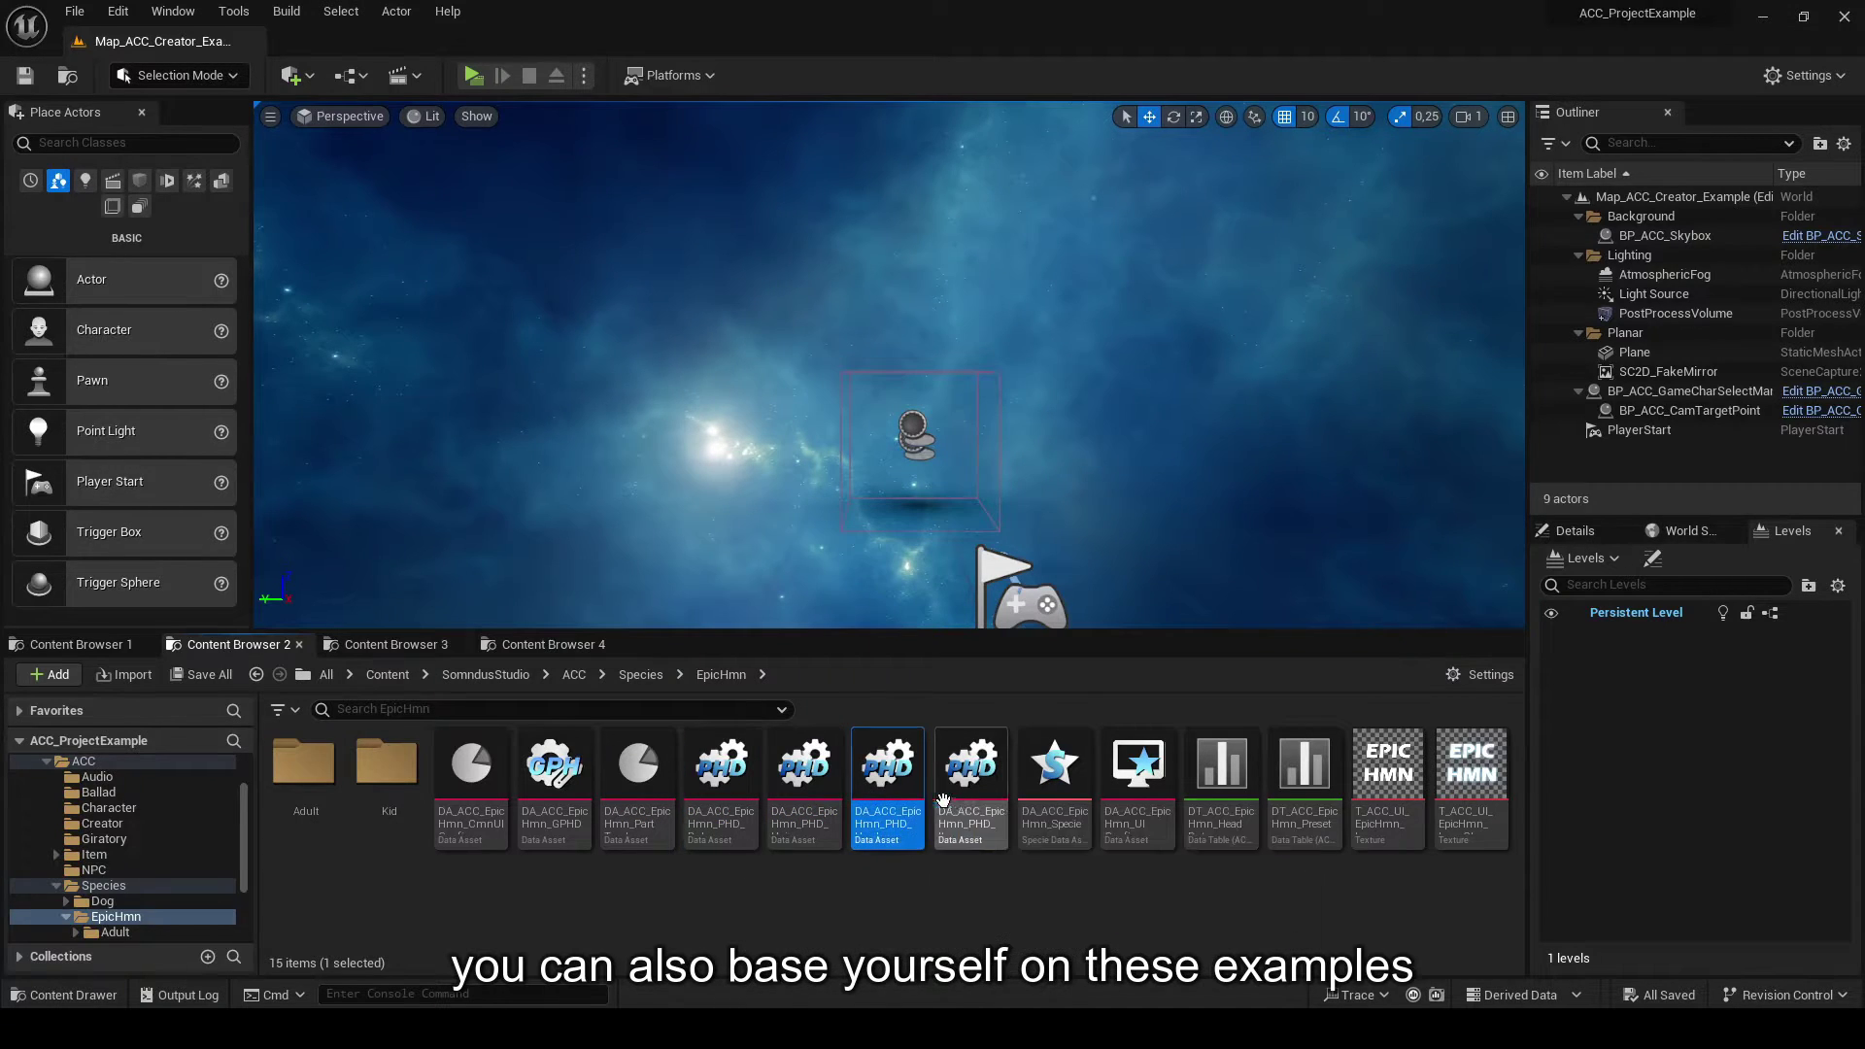
pyautogui.click(957, 802)
pyautogui.doubleClick(304, 765)
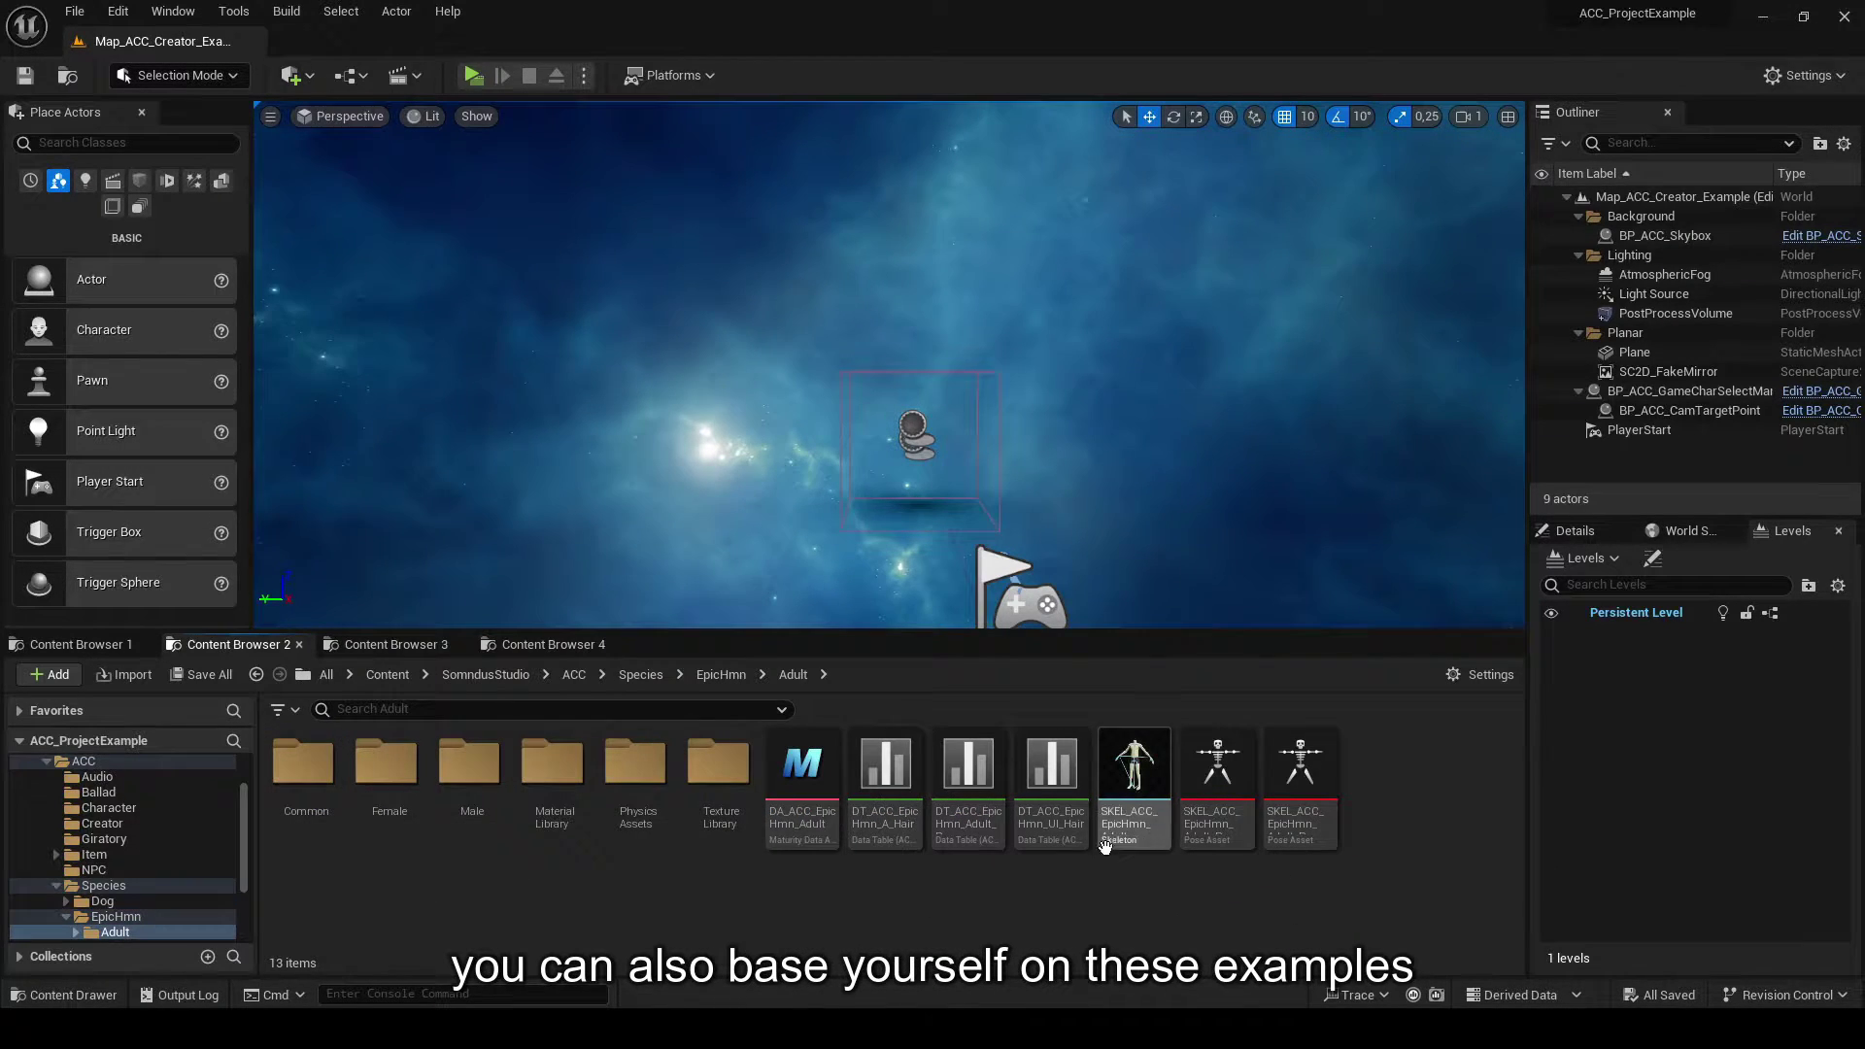
pyautogui.click(722, 675)
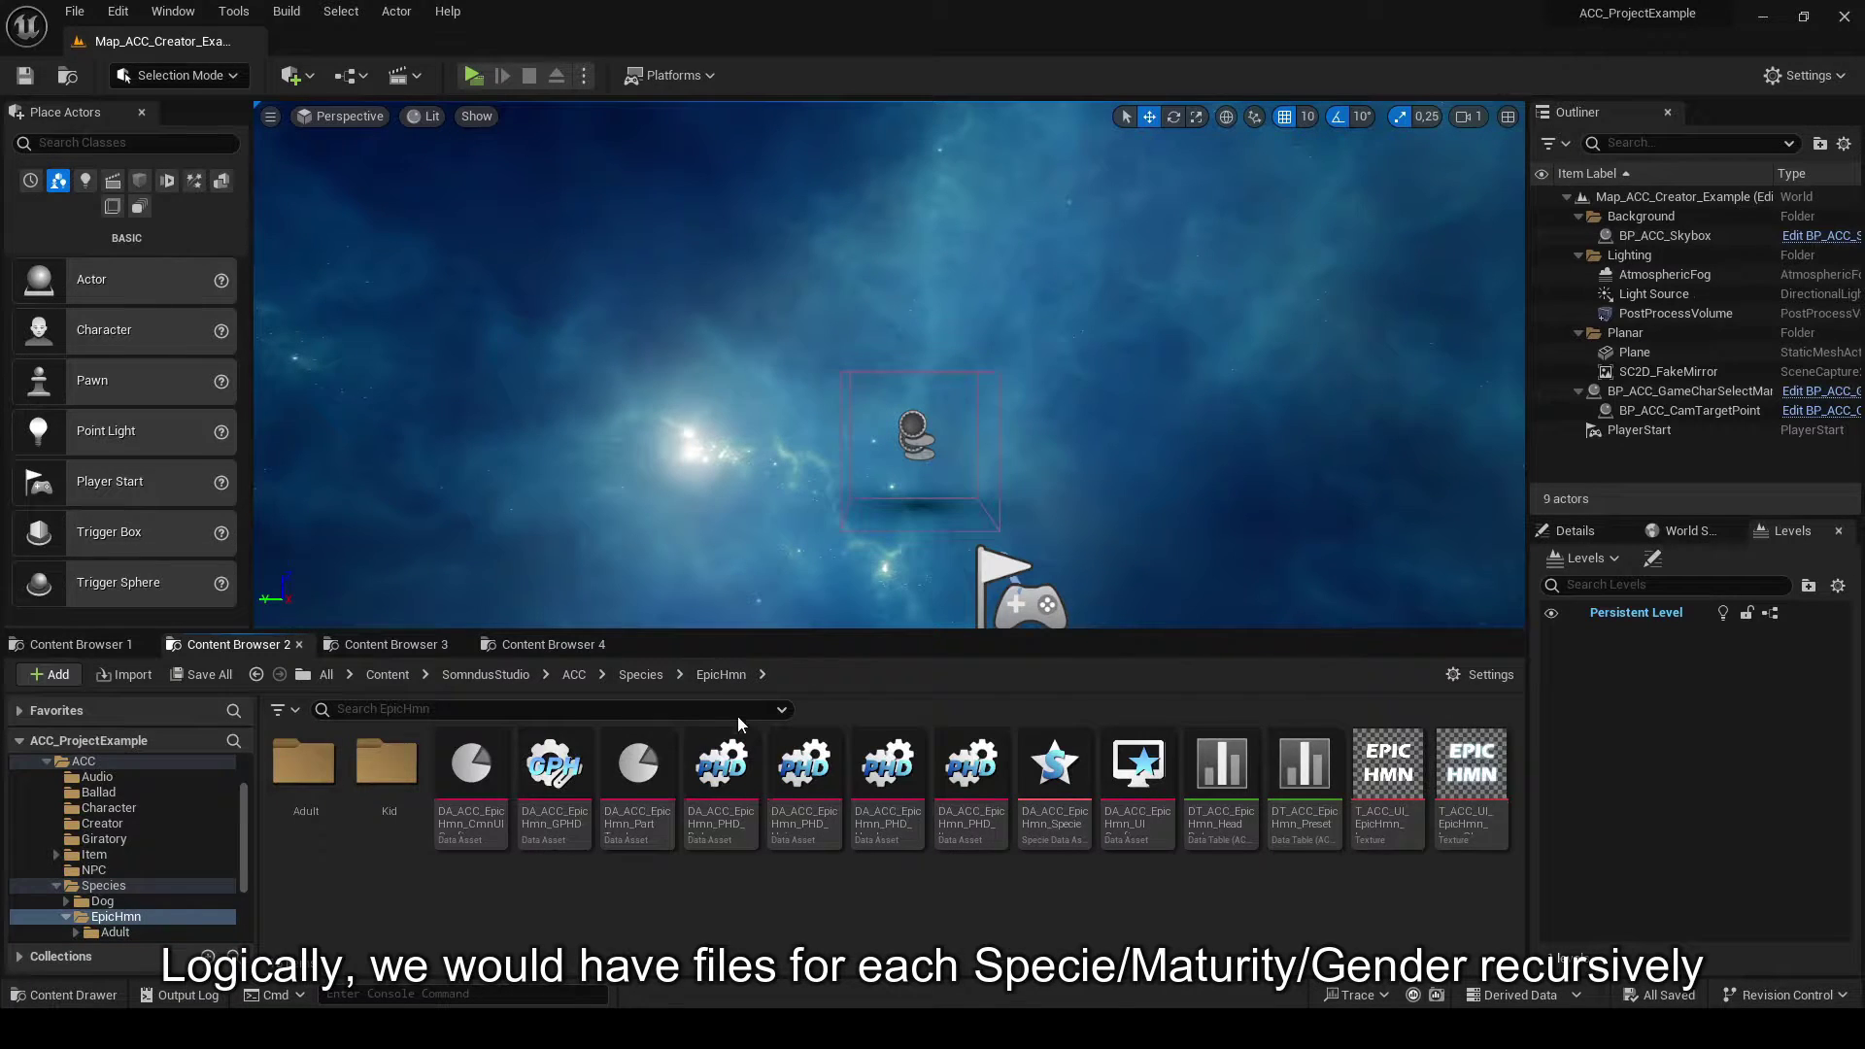
# - Create an Anime Character Creator Specie Data Asset named DA_ACC_Mannequin in the Tutorial/Mannequin folder
pyautogui.click(549, 644)
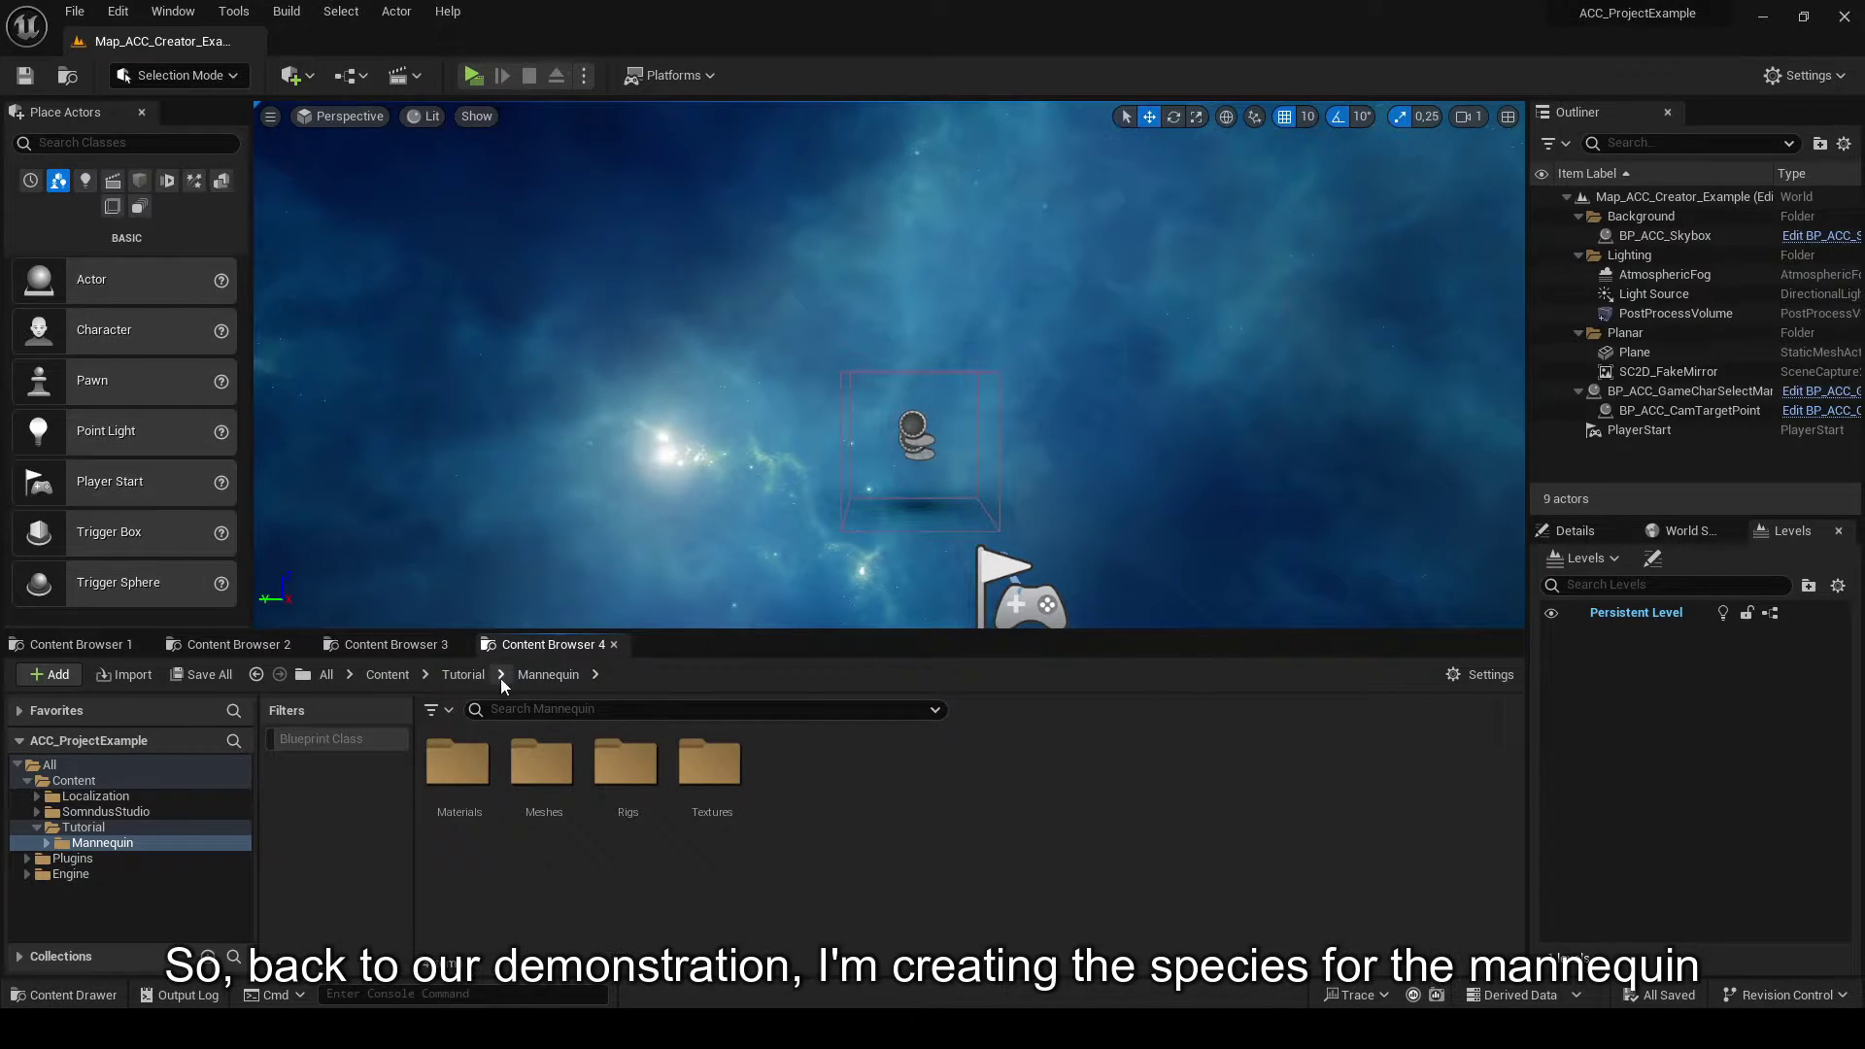
pyautogui.rightClick(862, 814)
pyautogui.moveTo(1031, 439)
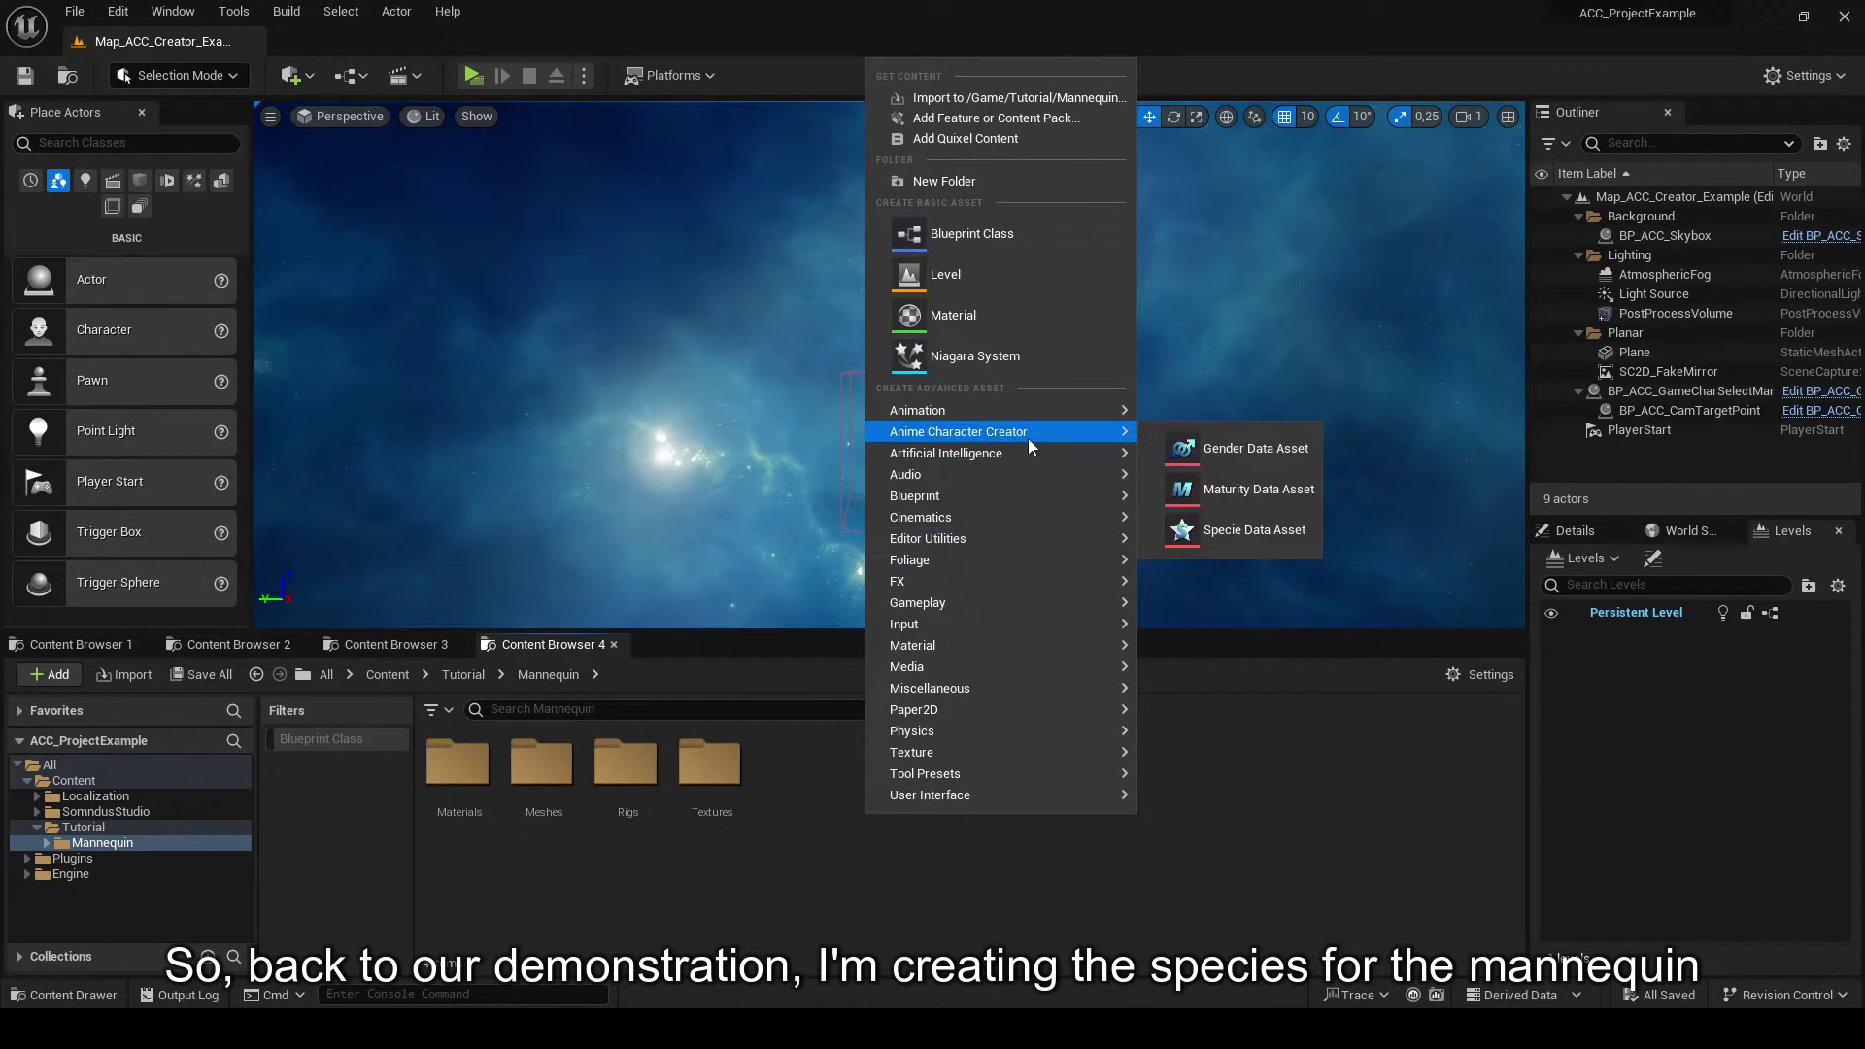
pyautogui.click(1237, 532)
pyautogui.write('D')
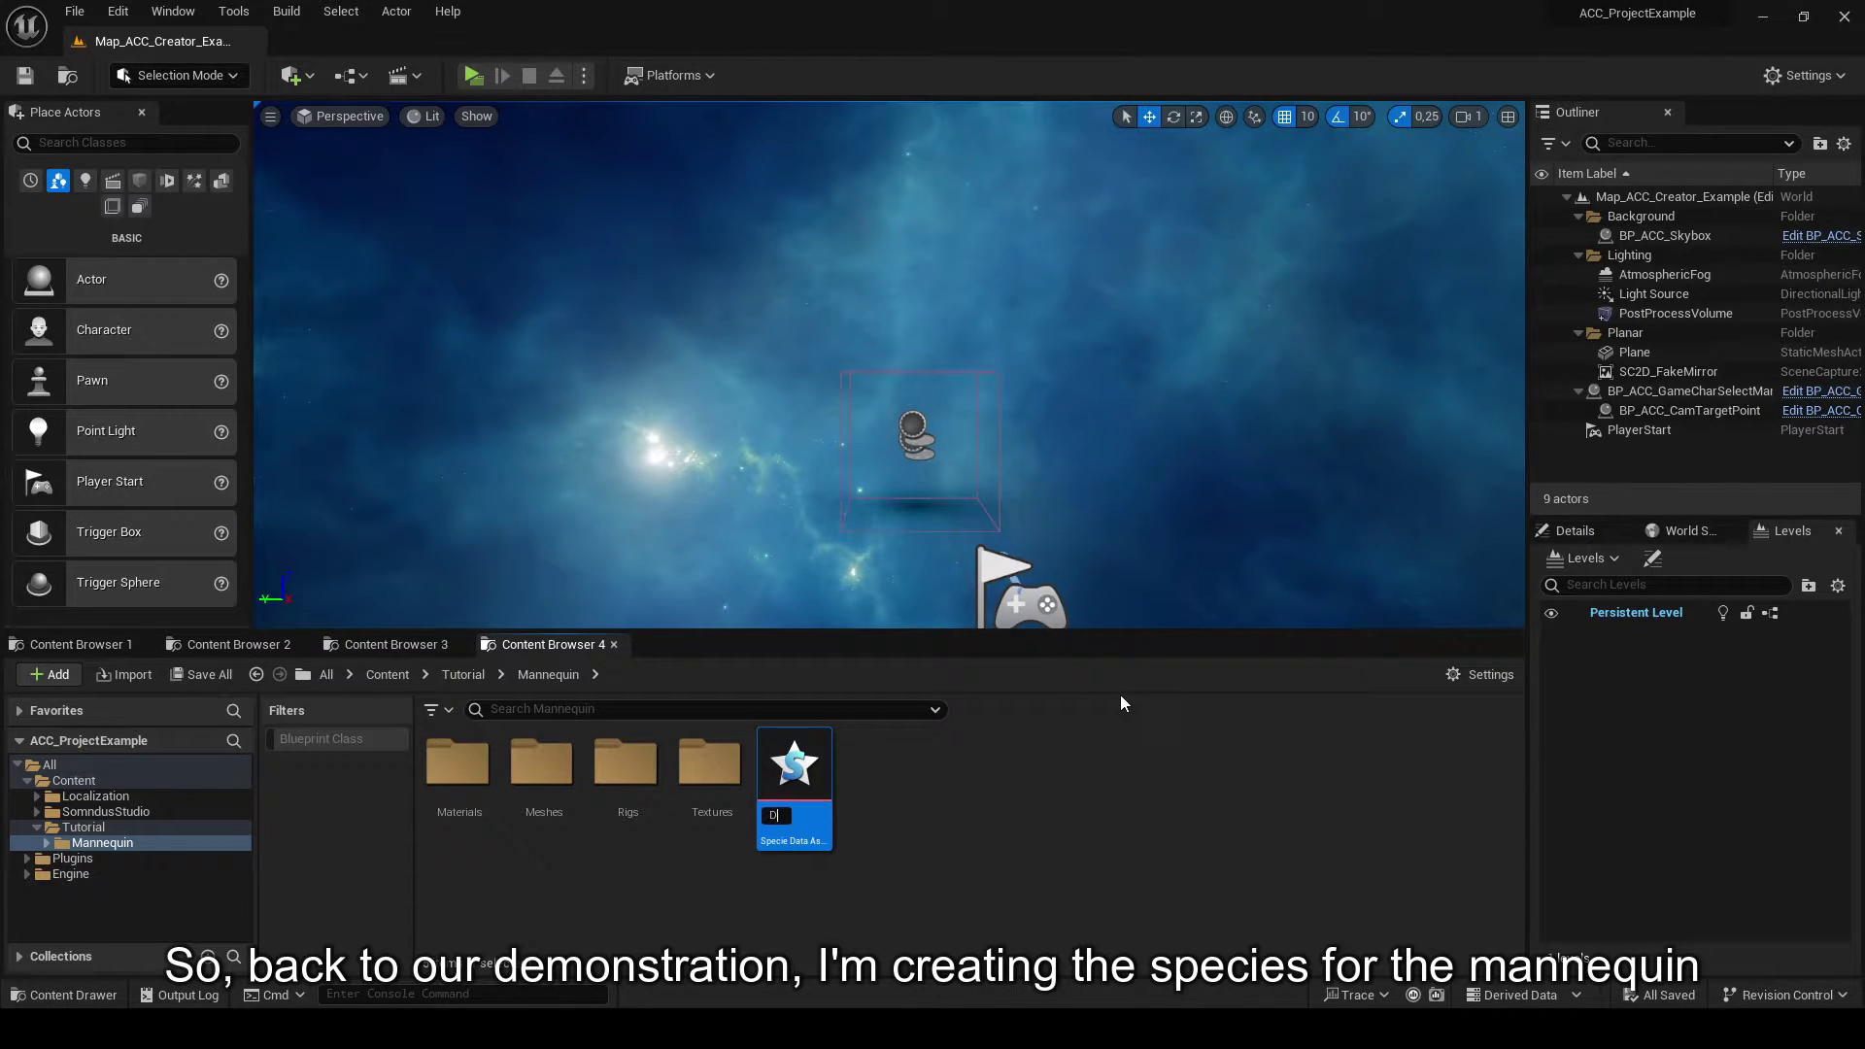
pyautogui.write('A_AC')
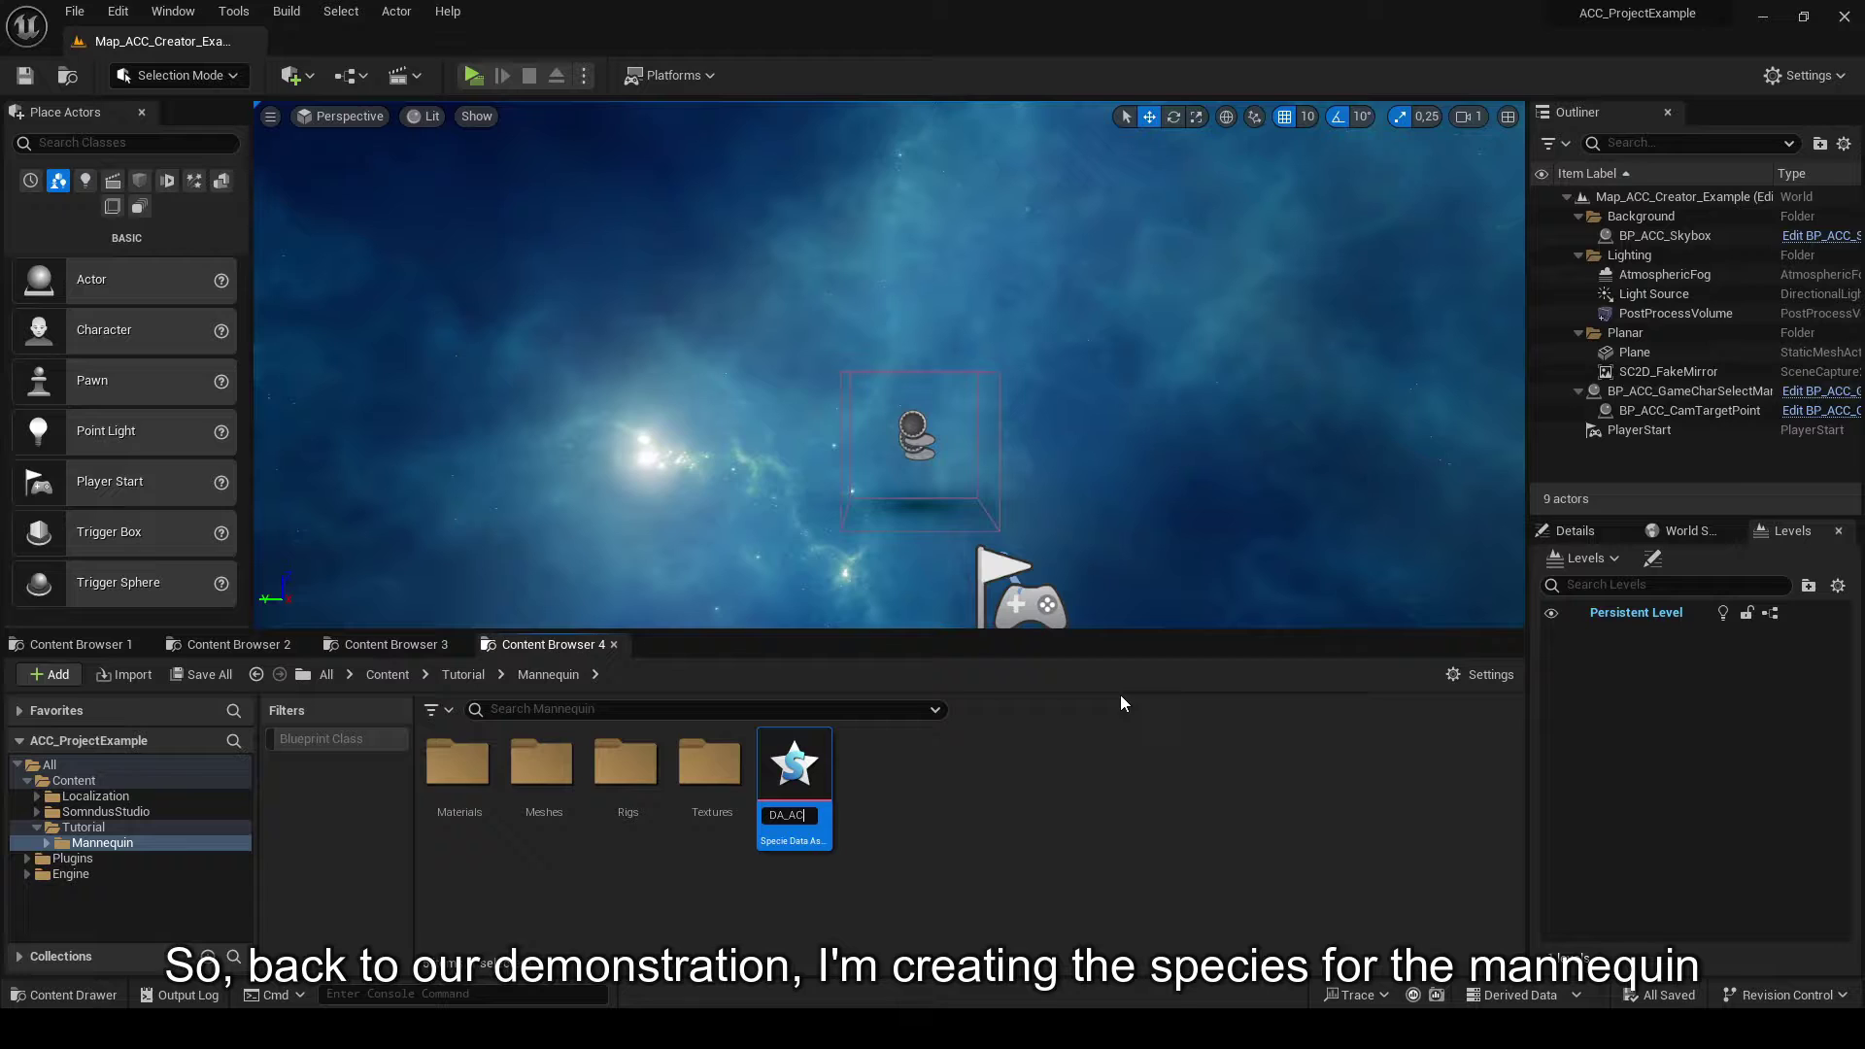
pyautogui.write('C_Mannequin')
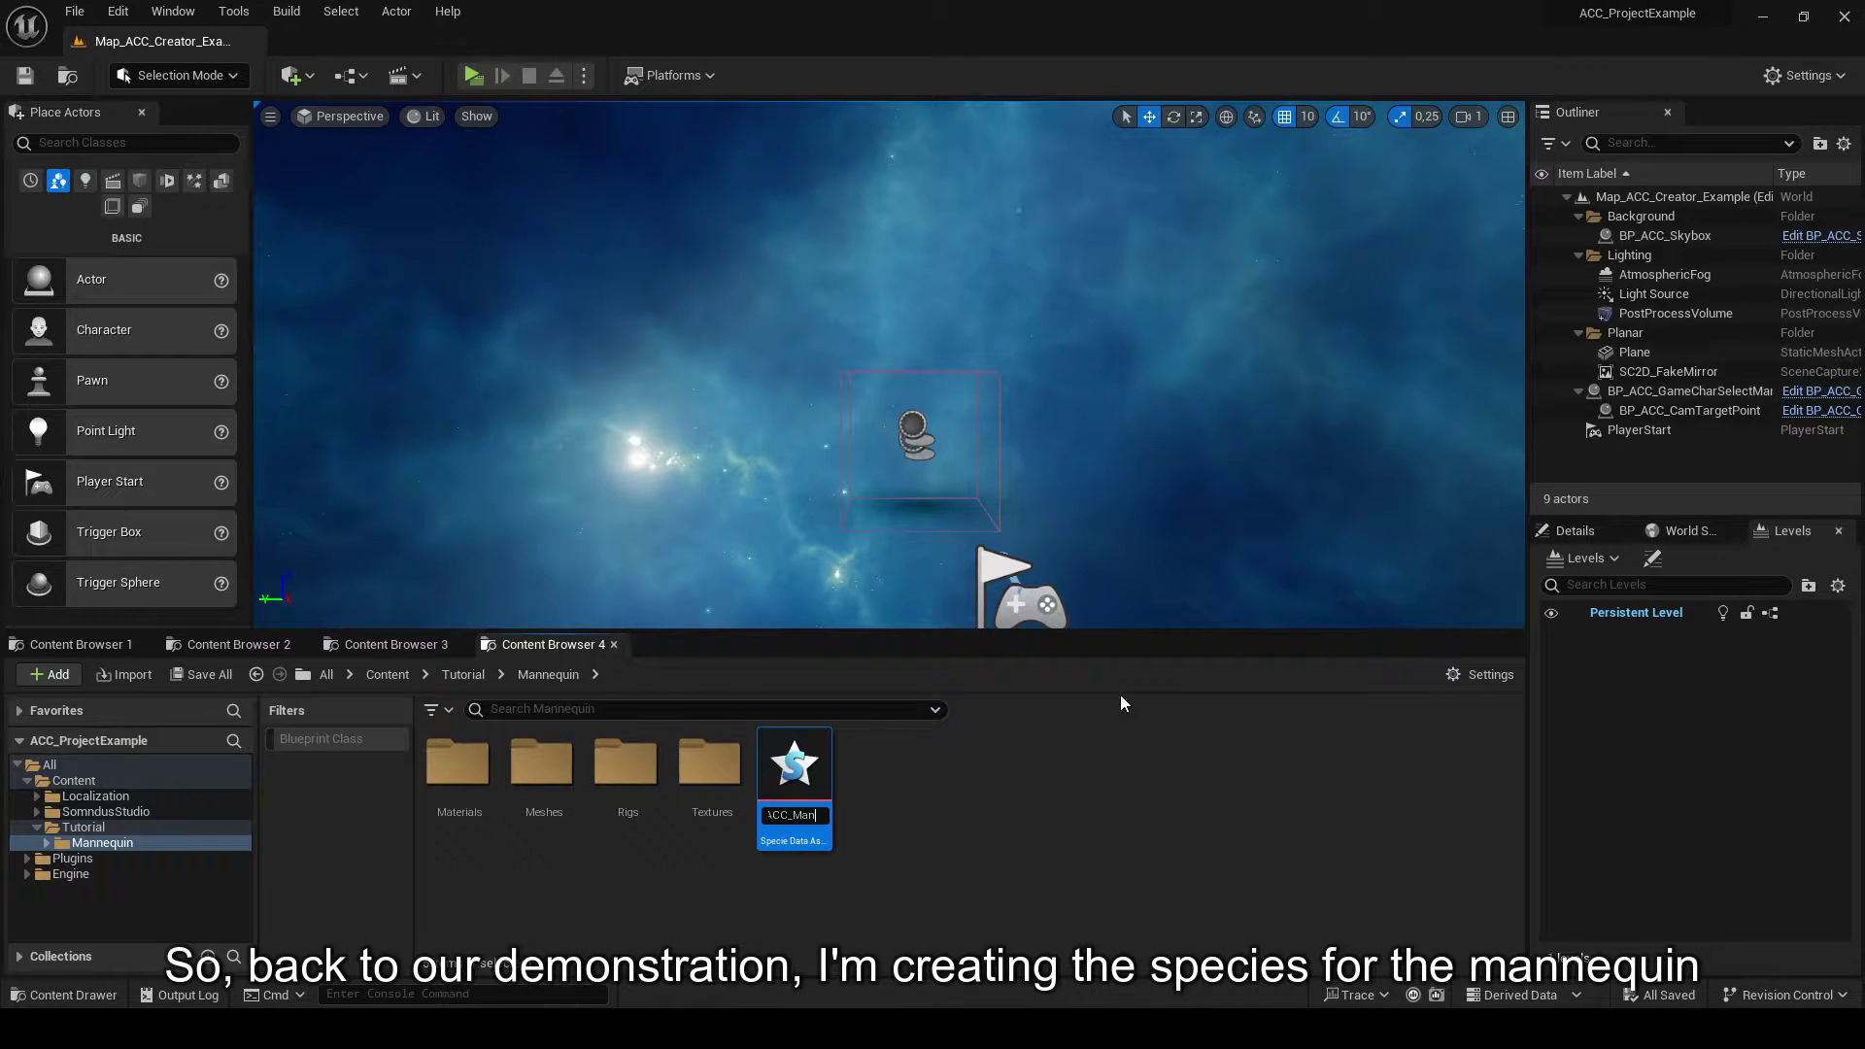
pyautogui.press('Return')
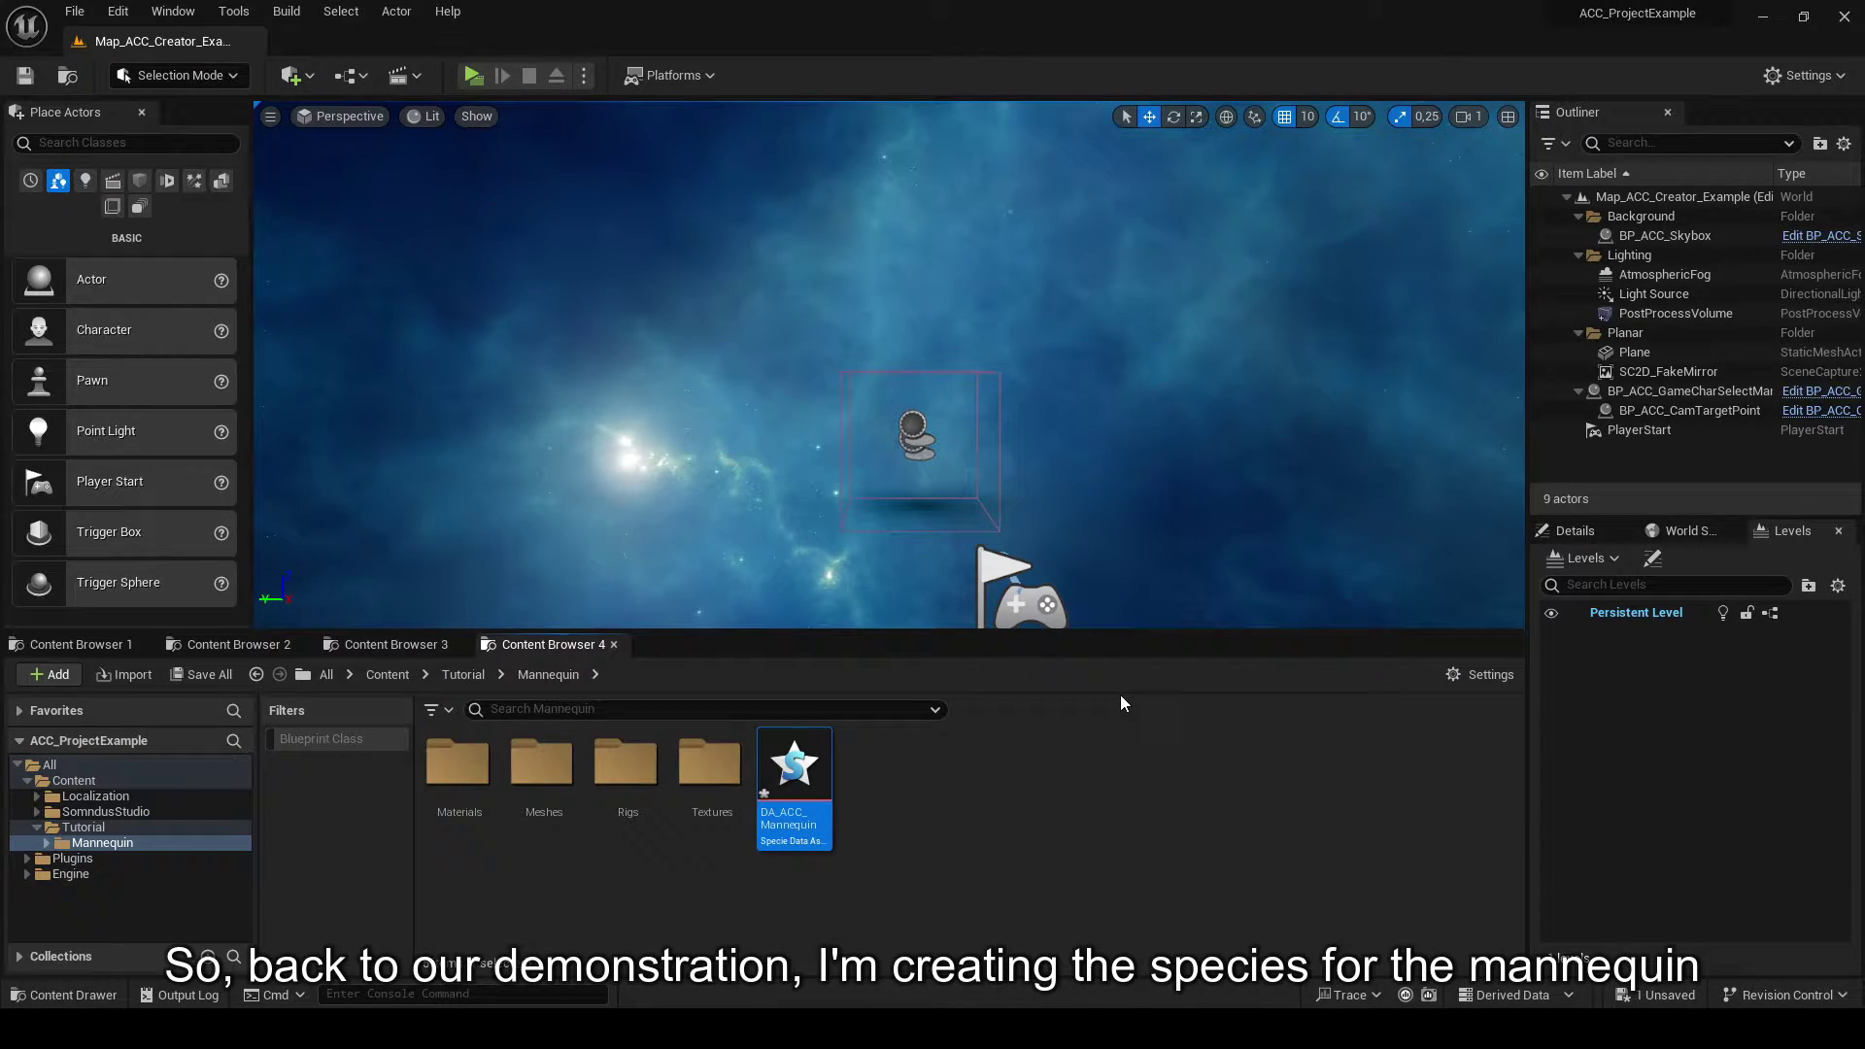
# - Rename the new Specie Data Asset to DA_ACC_Mannequin_Specie
pyautogui.press('F2')
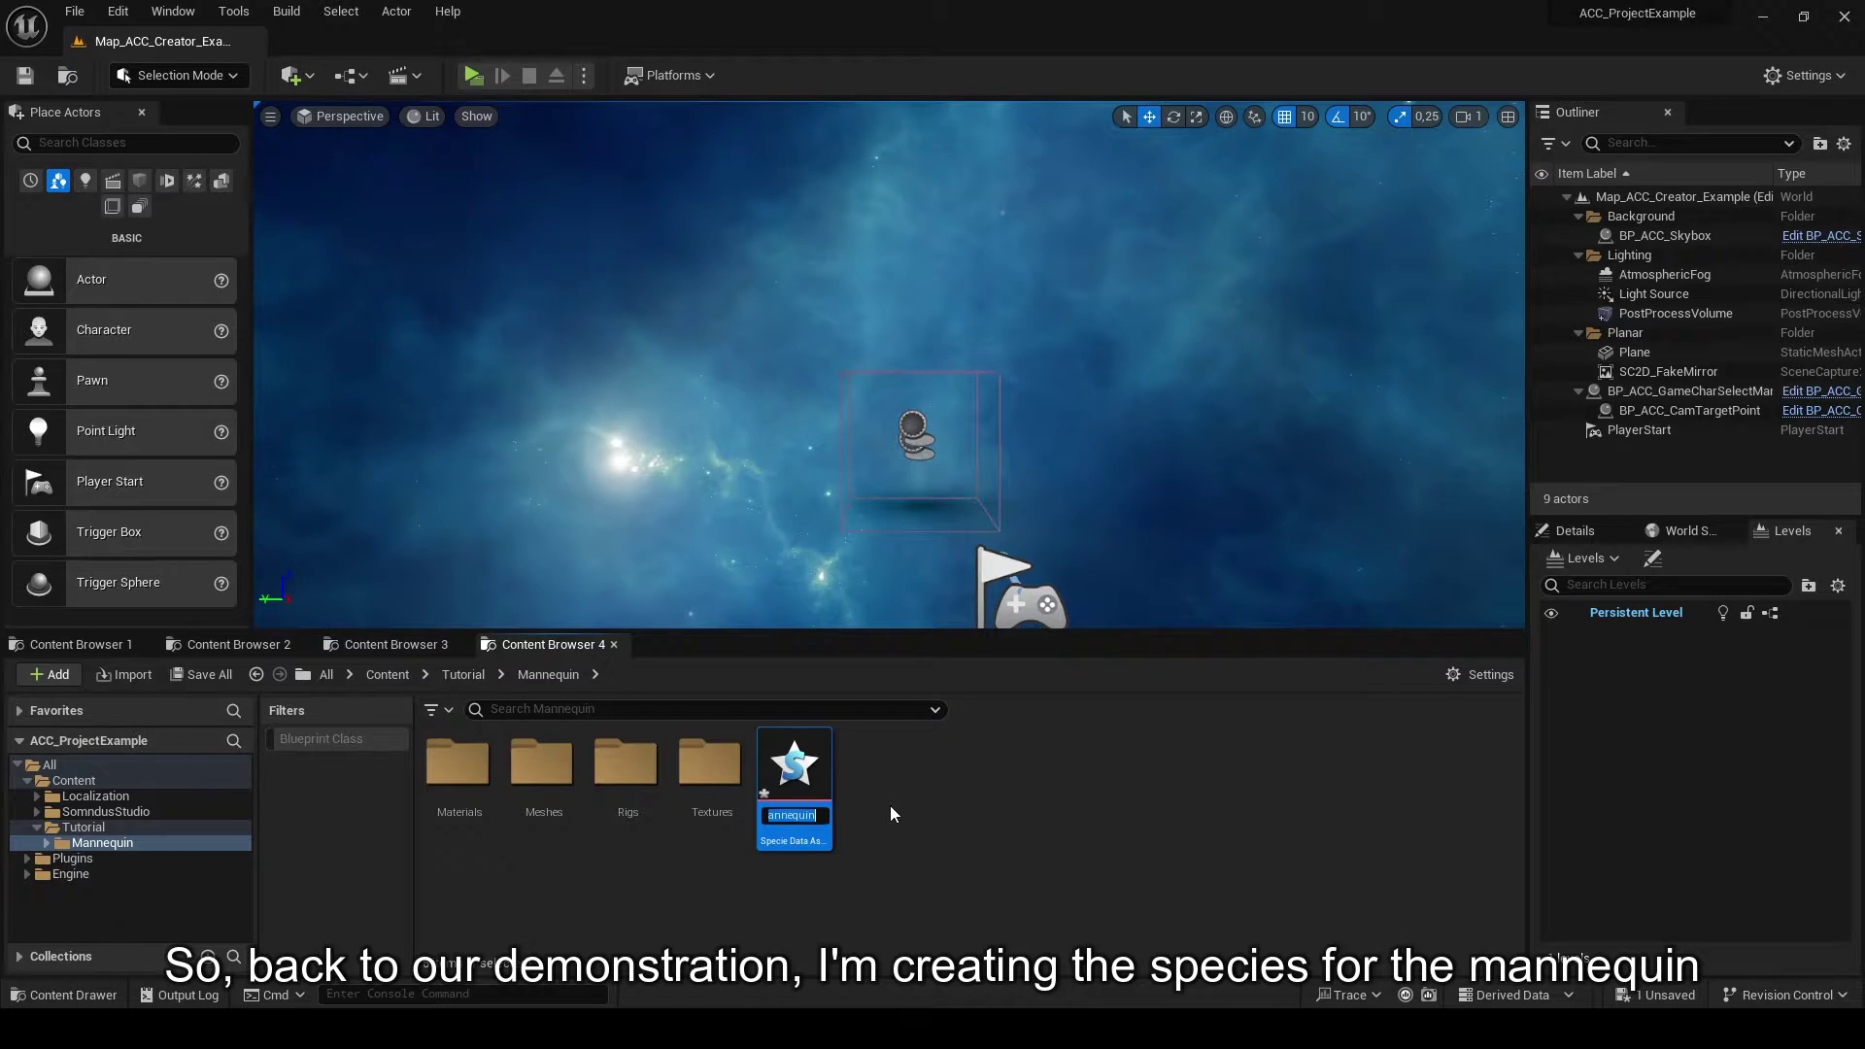
pyautogui.press('End')
pyautogui.write('_Sp')
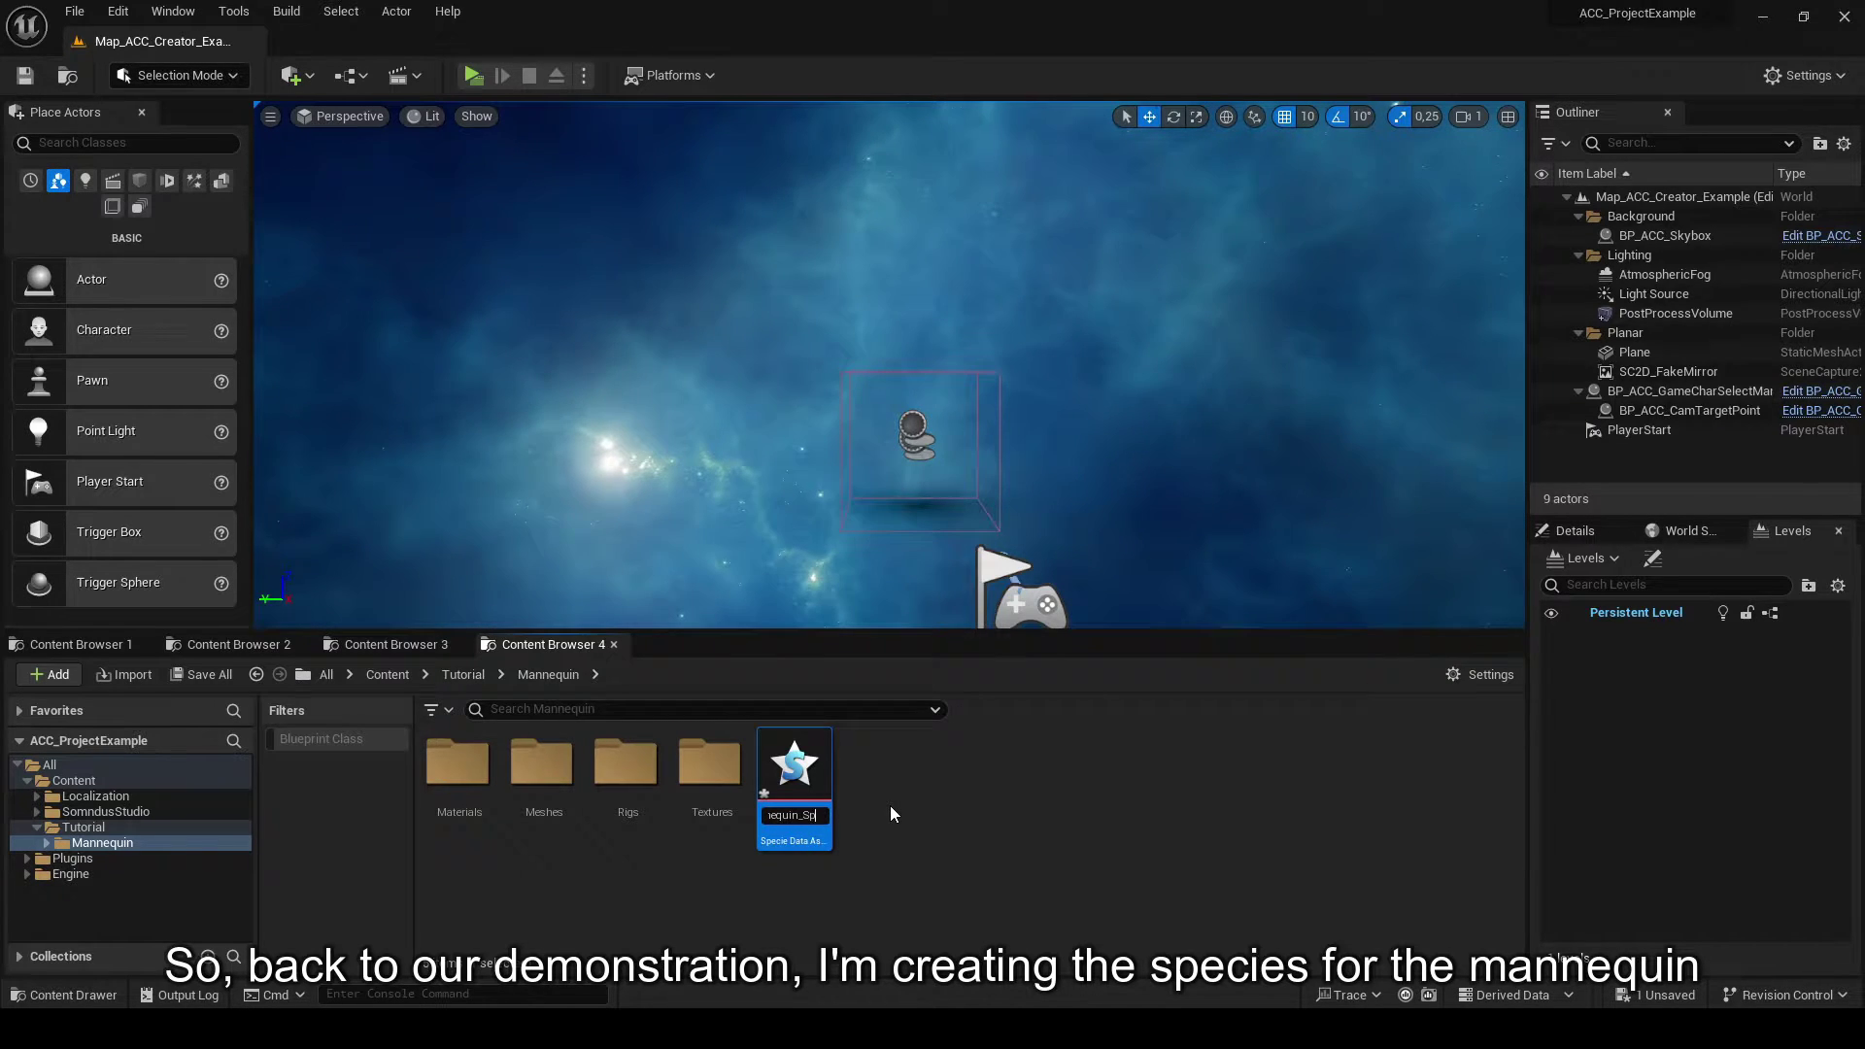
pyautogui.write('ecie')
pyautogui.press('Return')
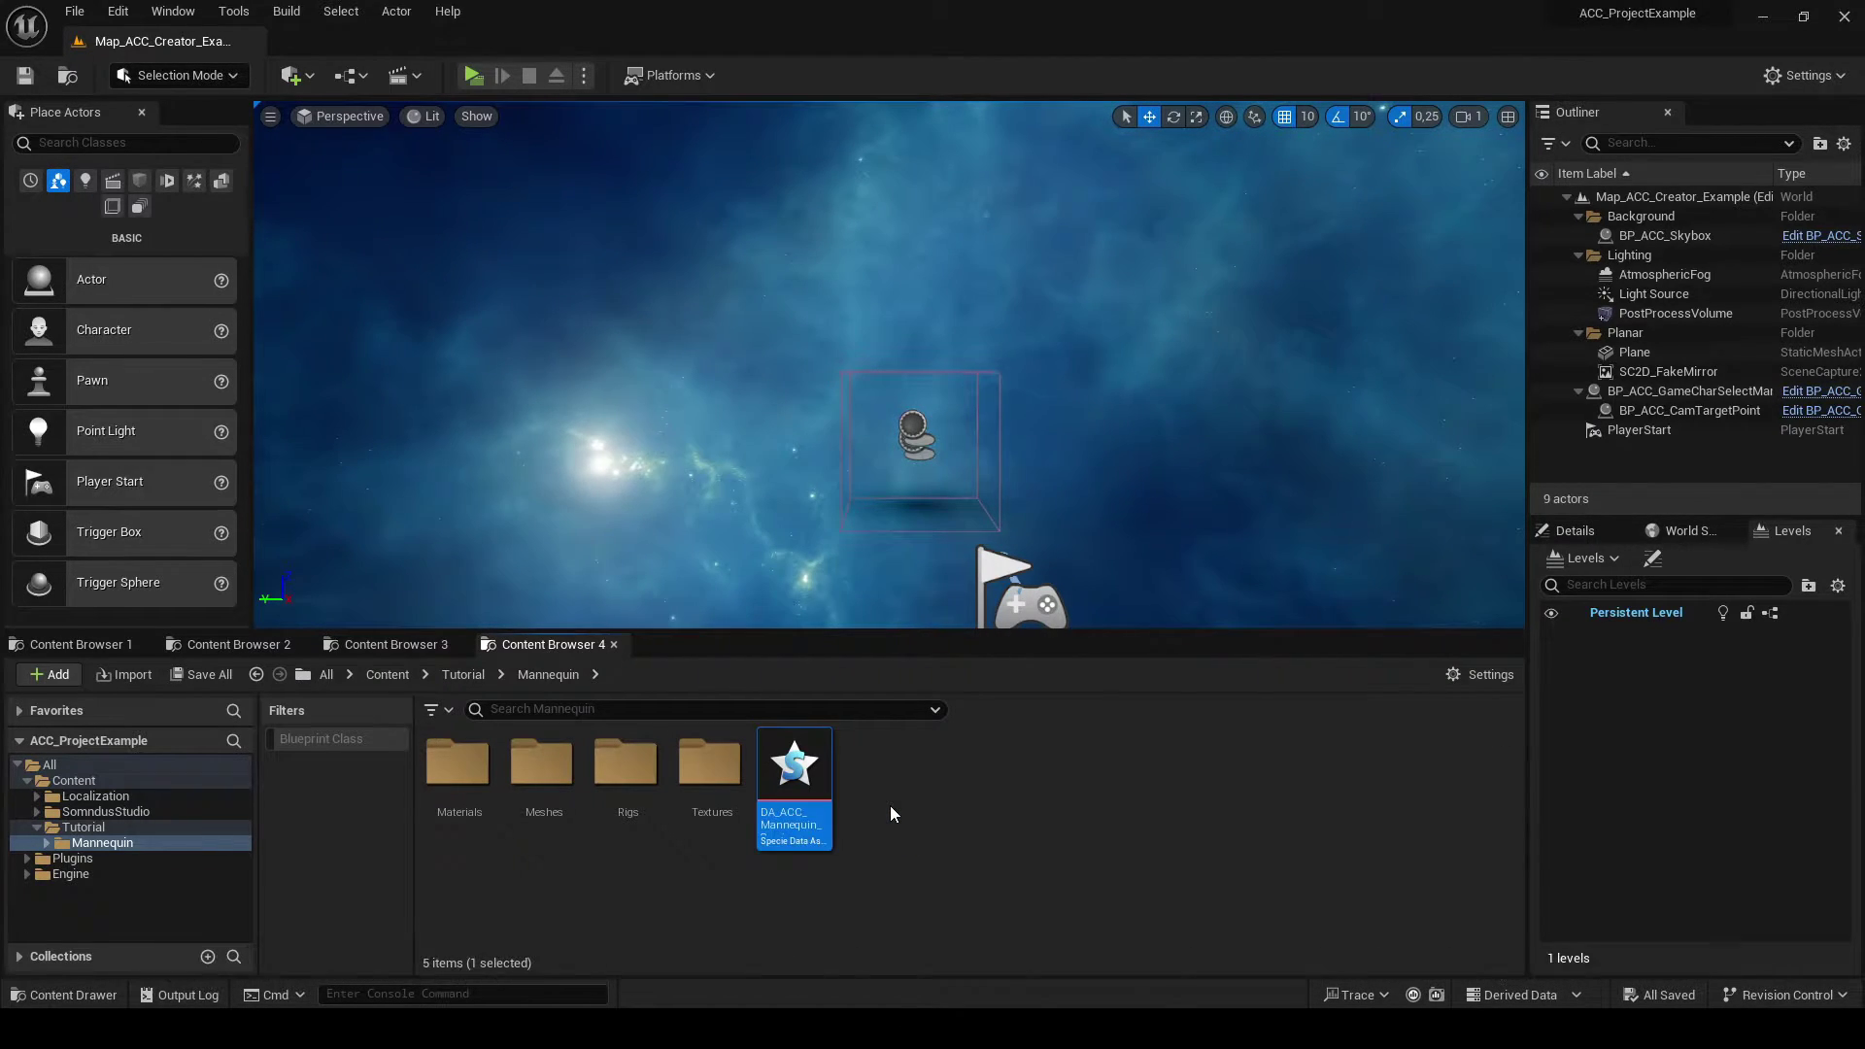
# - Open the mannequin Specie Data Asset and expand its Config, ParamHandler, Custom Data and Specie categories
pyautogui.doubleClick(794, 772)
pyautogui.moveTo(1013, 43); pyautogui.dragTo(777, 82)
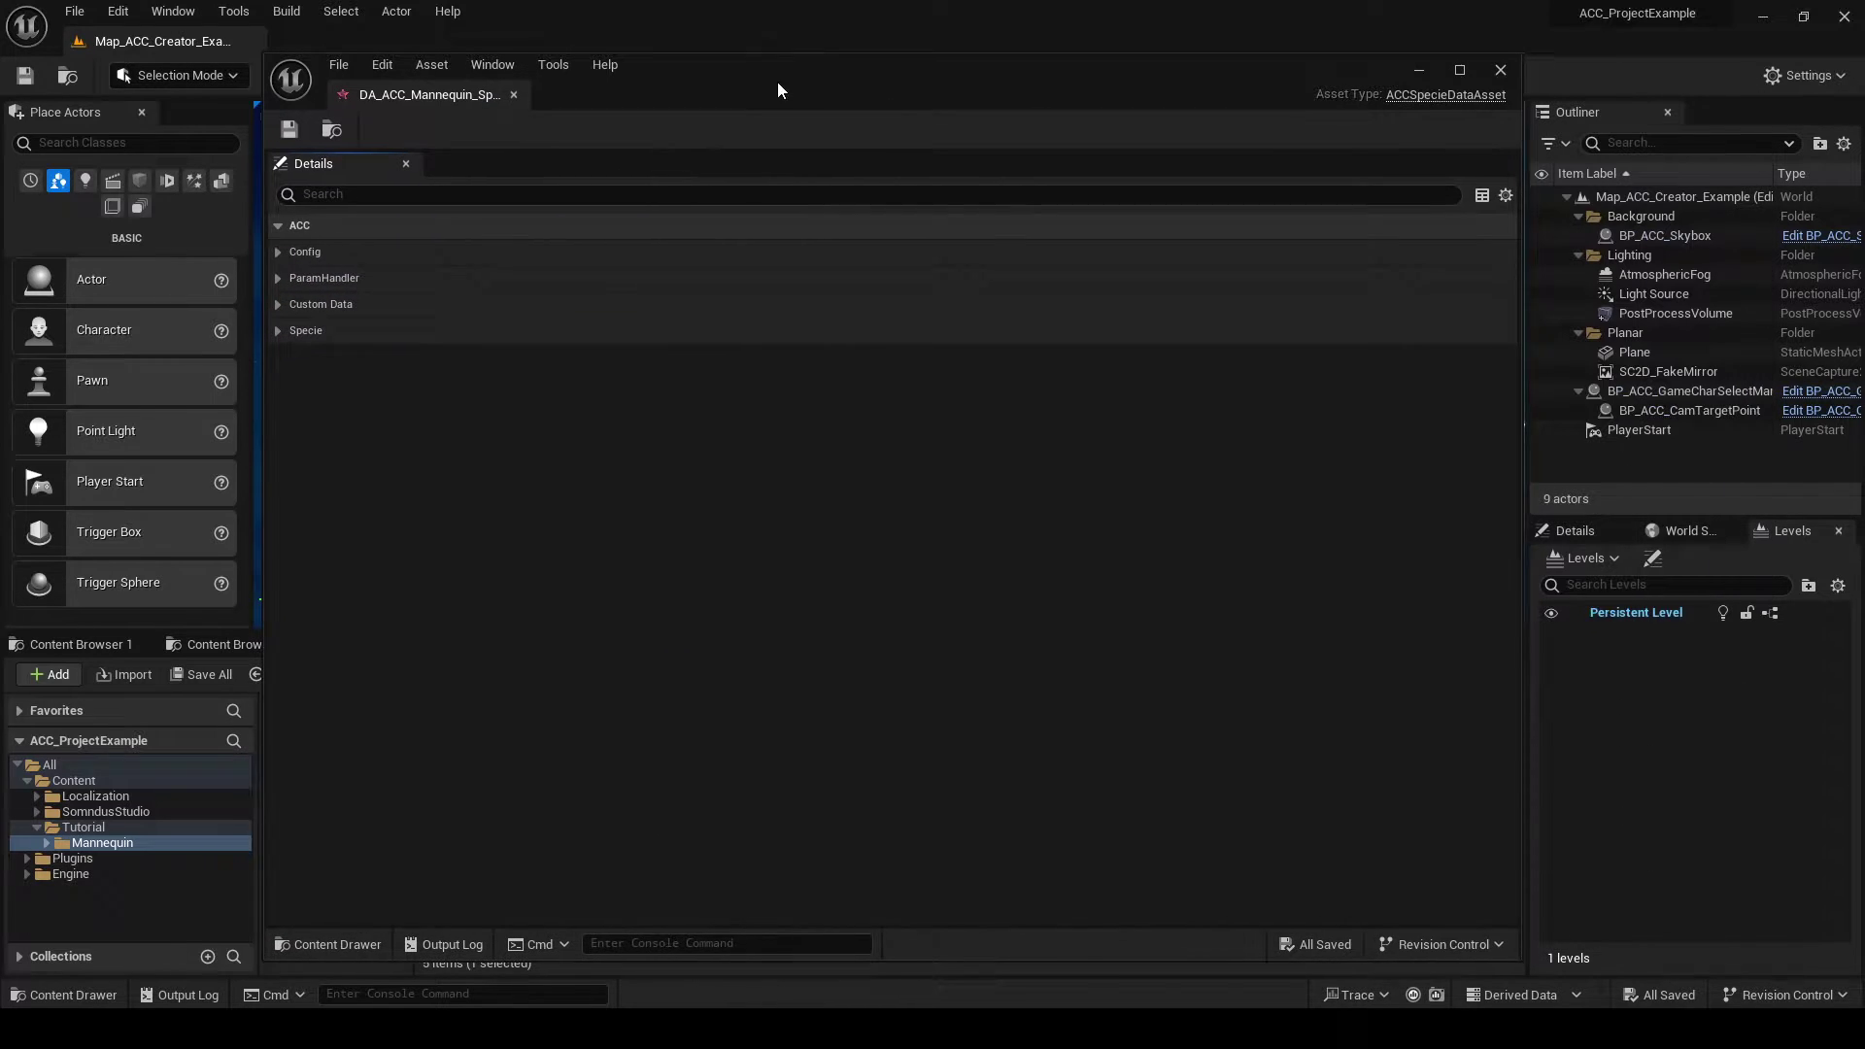
pyautogui.click(285, 248)
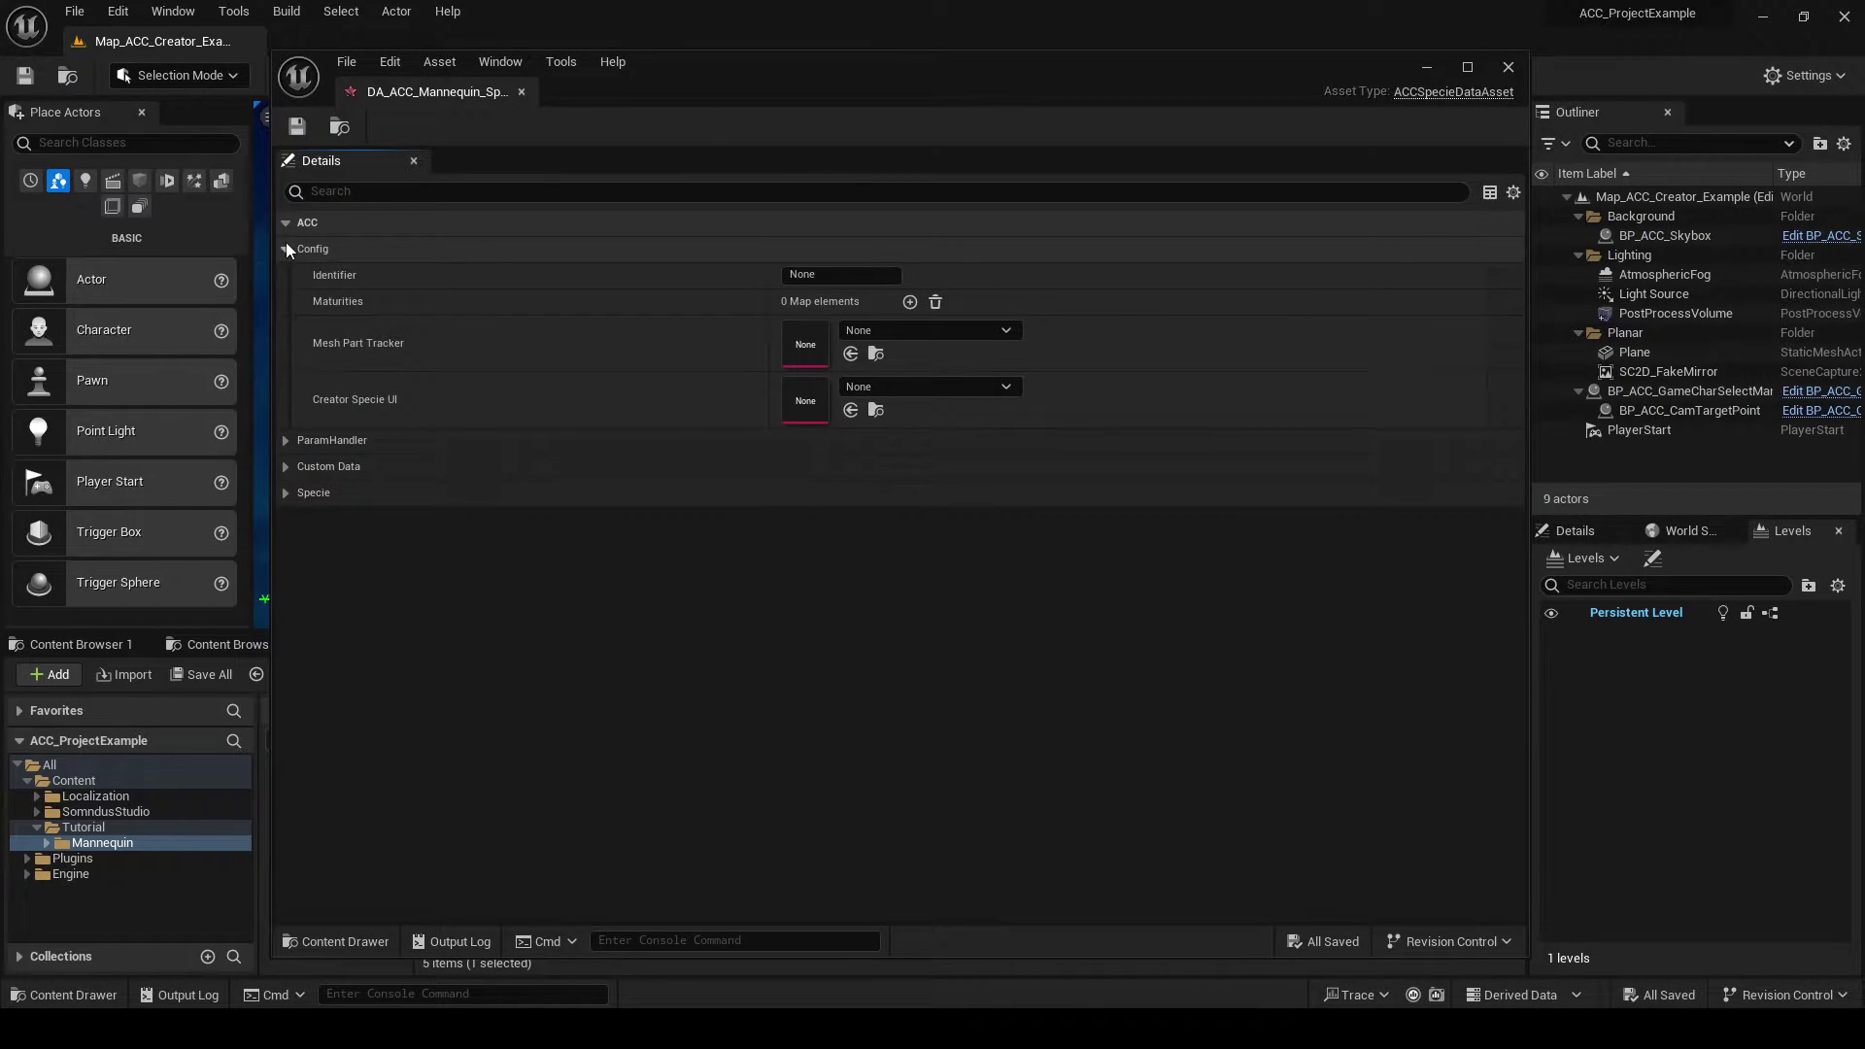
pyautogui.click(287, 440)
pyautogui.click(290, 548)
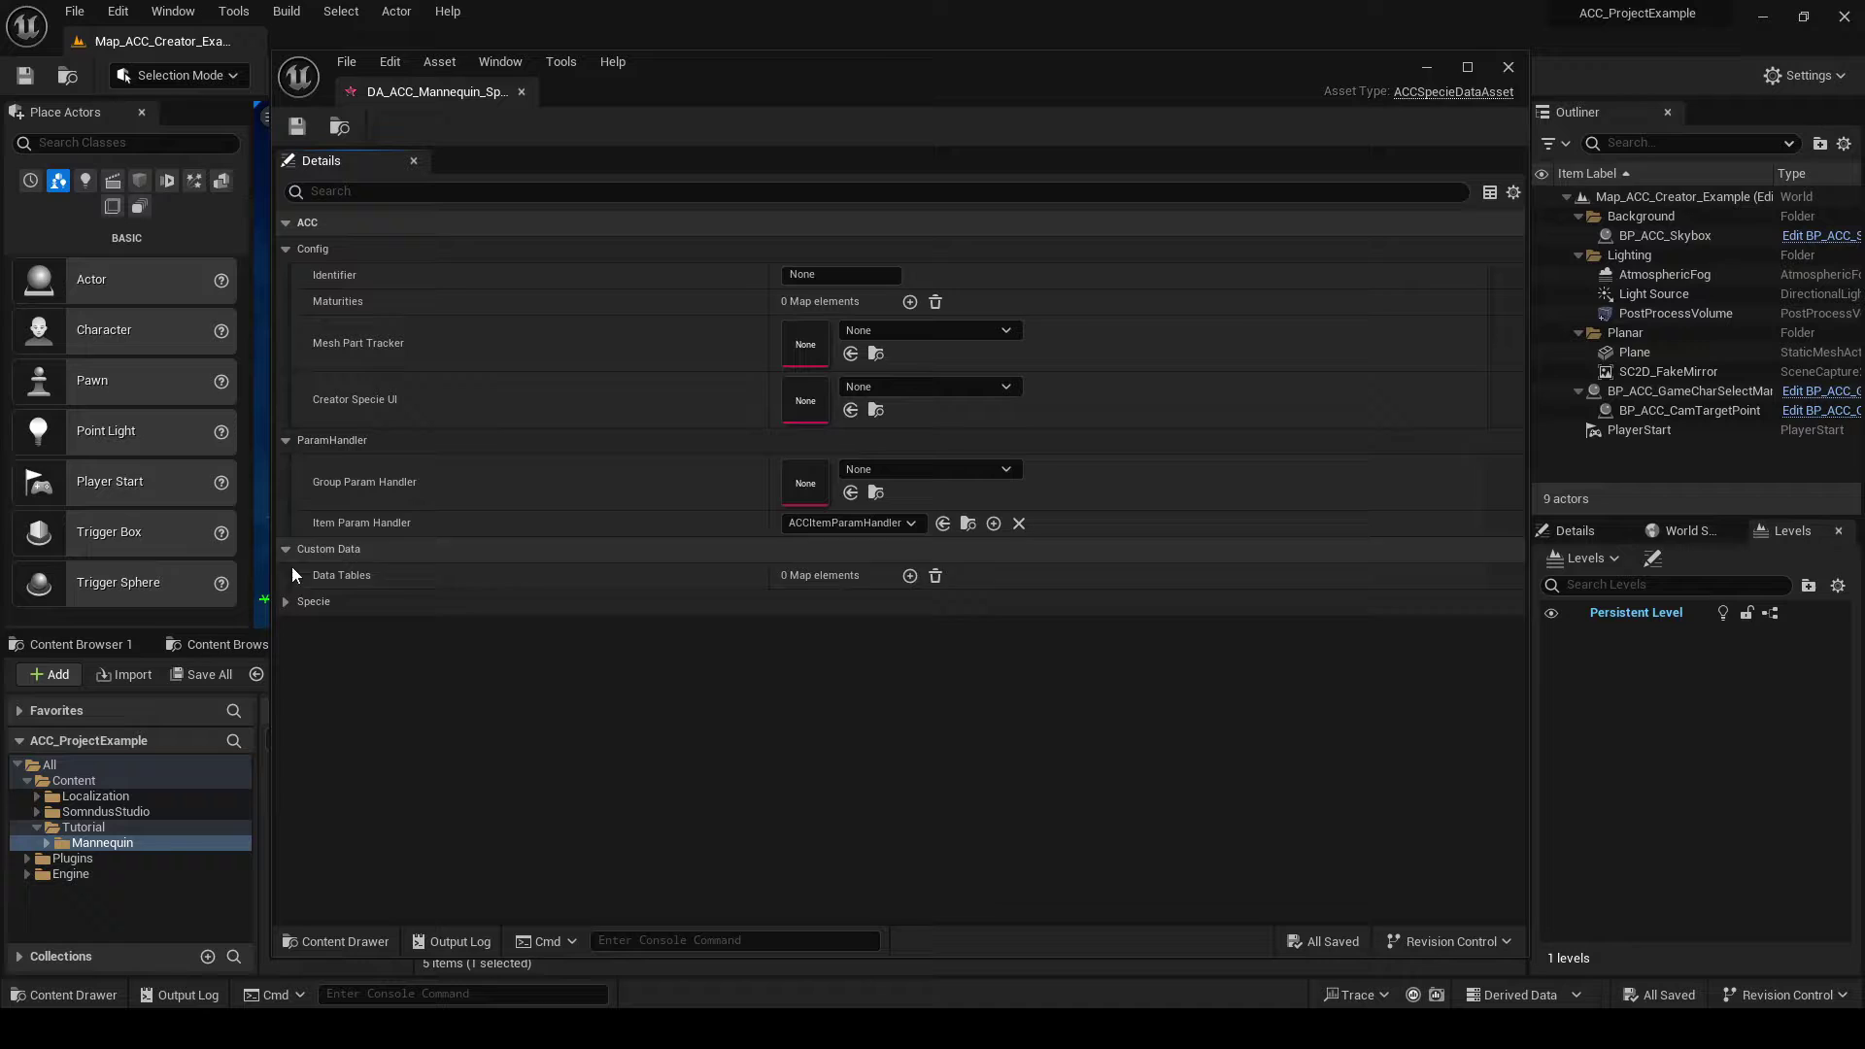
pyautogui.click(295, 602)
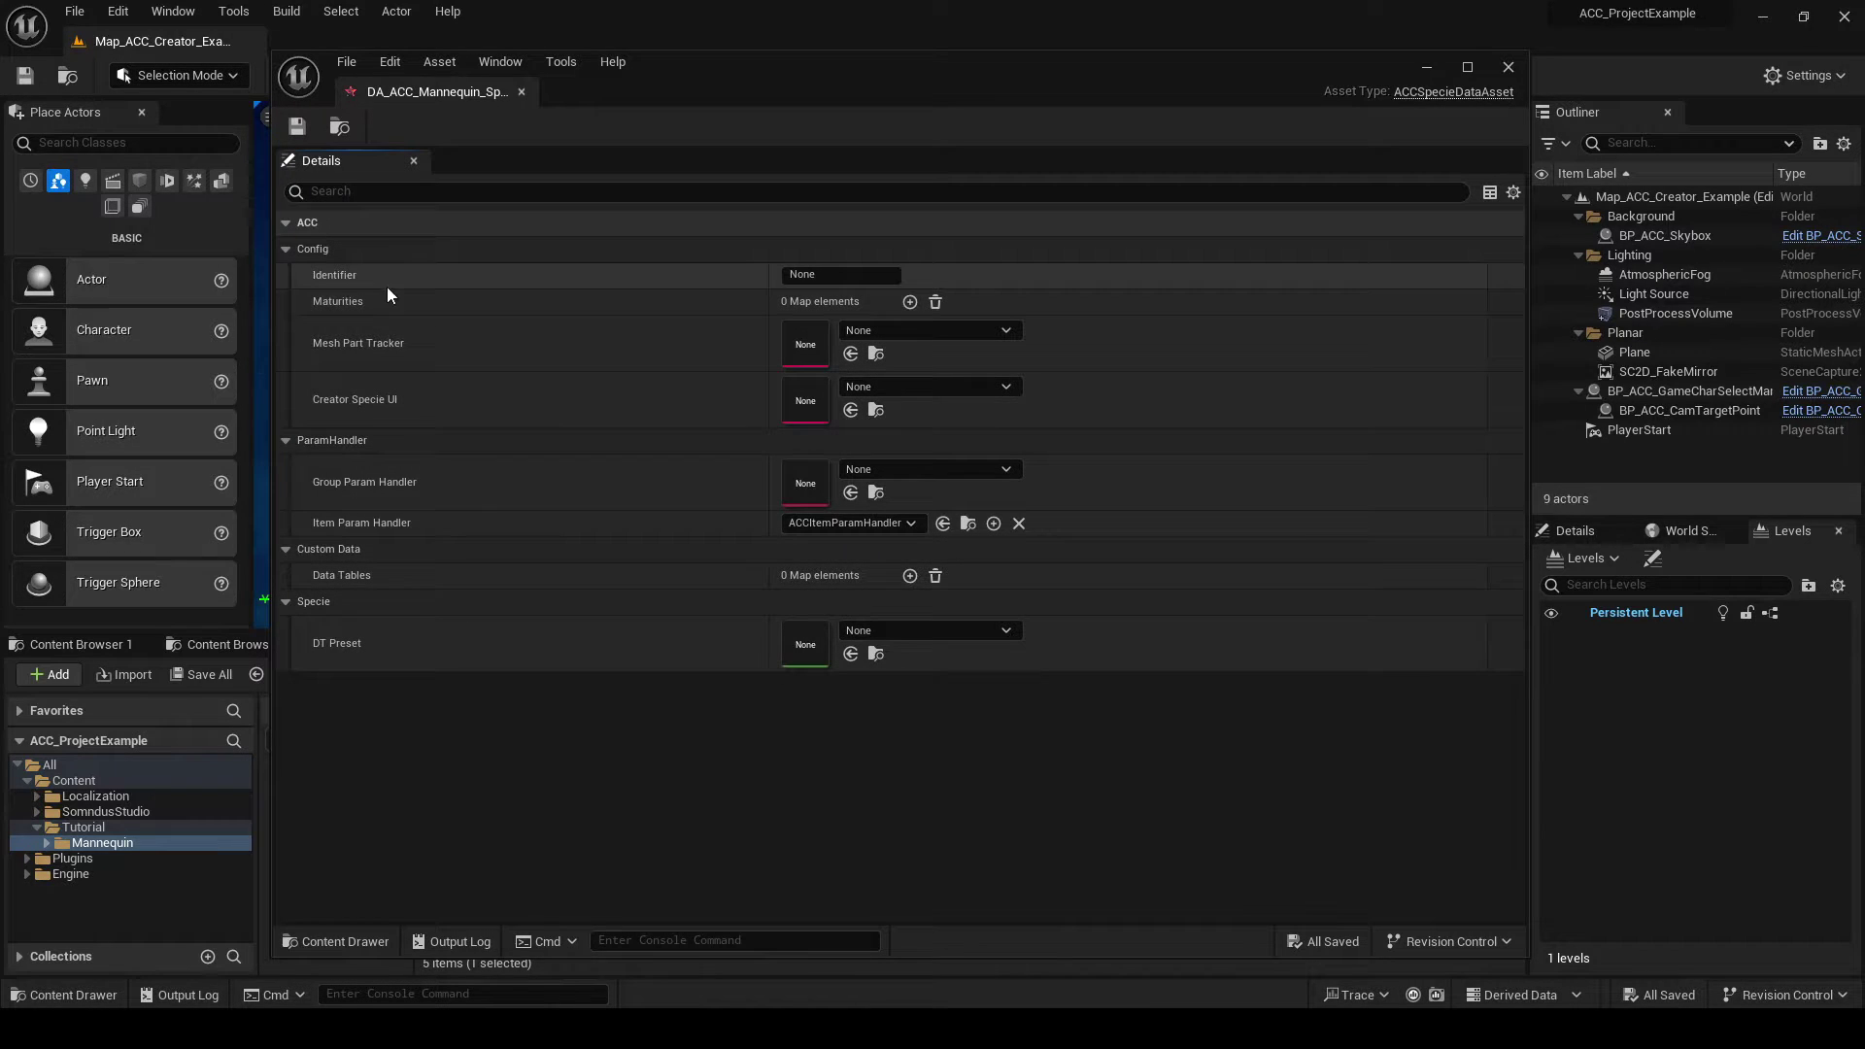
# - Set the specie's Identifier to mannequin and save the data asset
pyautogui.click(827, 277)
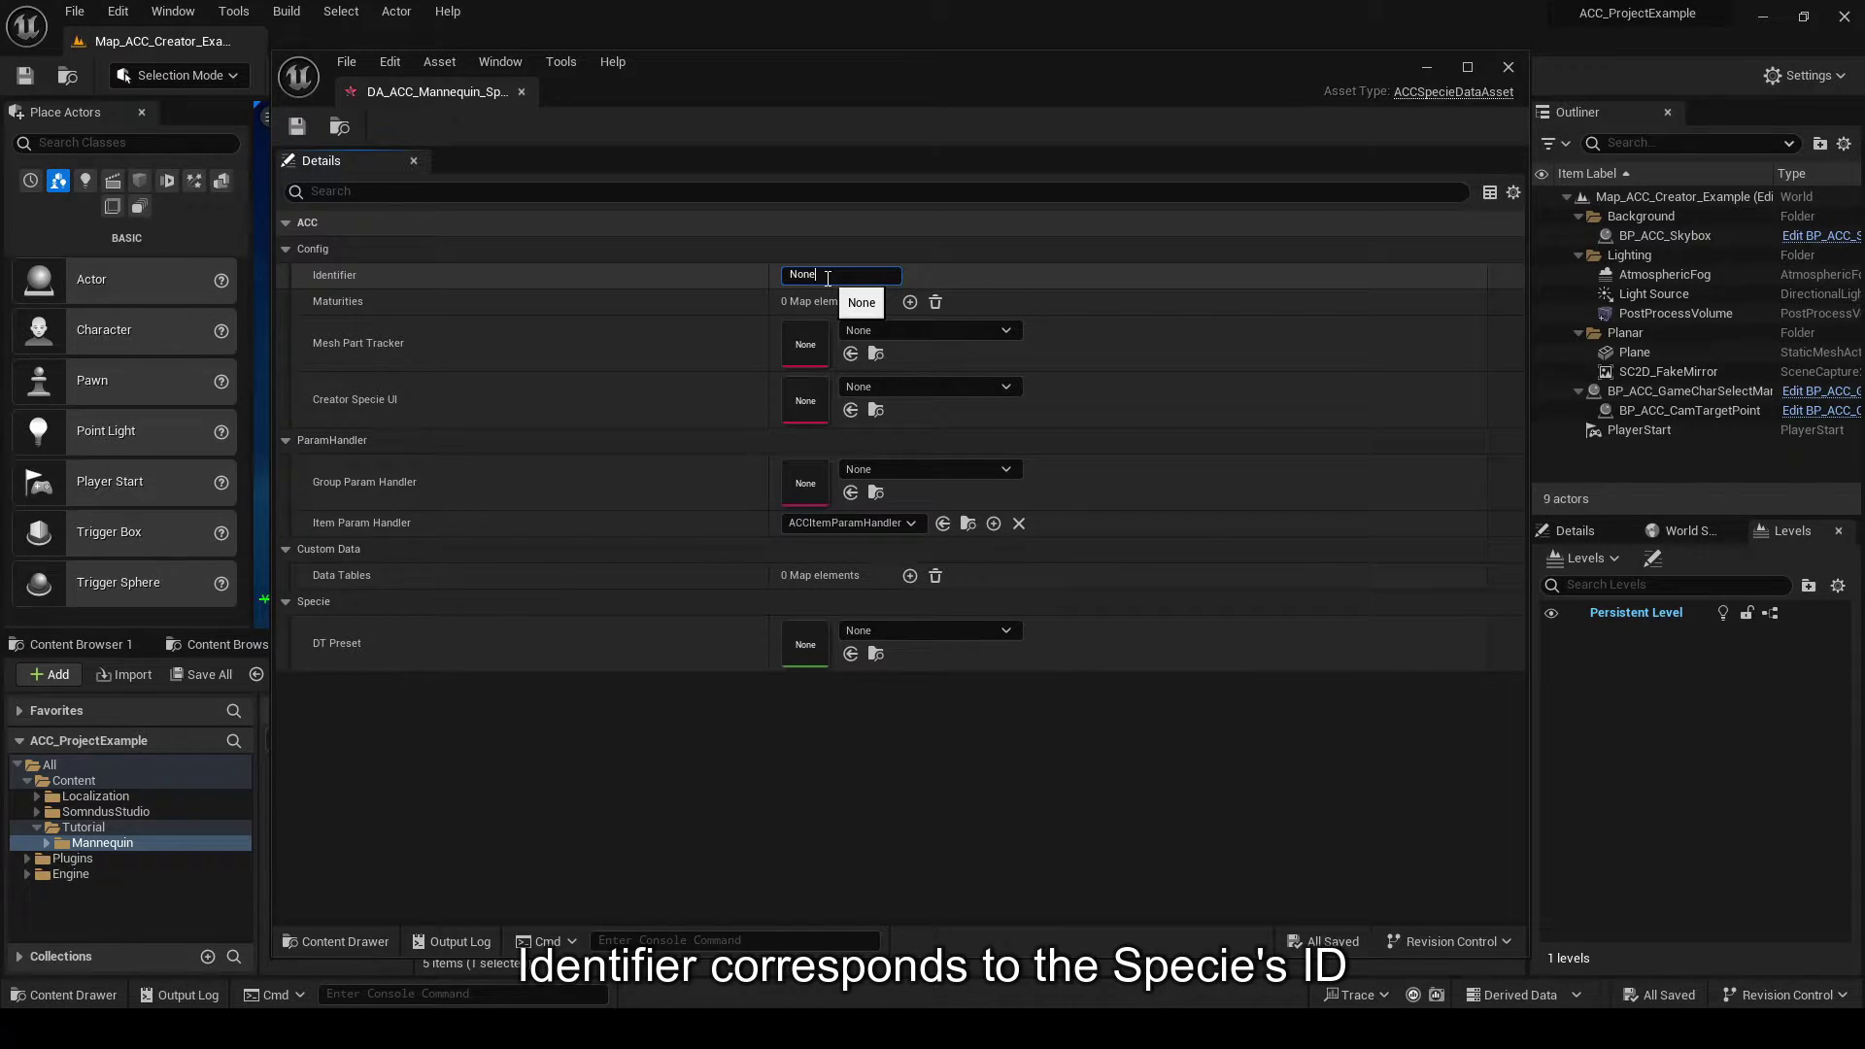
pyautogui.doubleClick(828, 277)
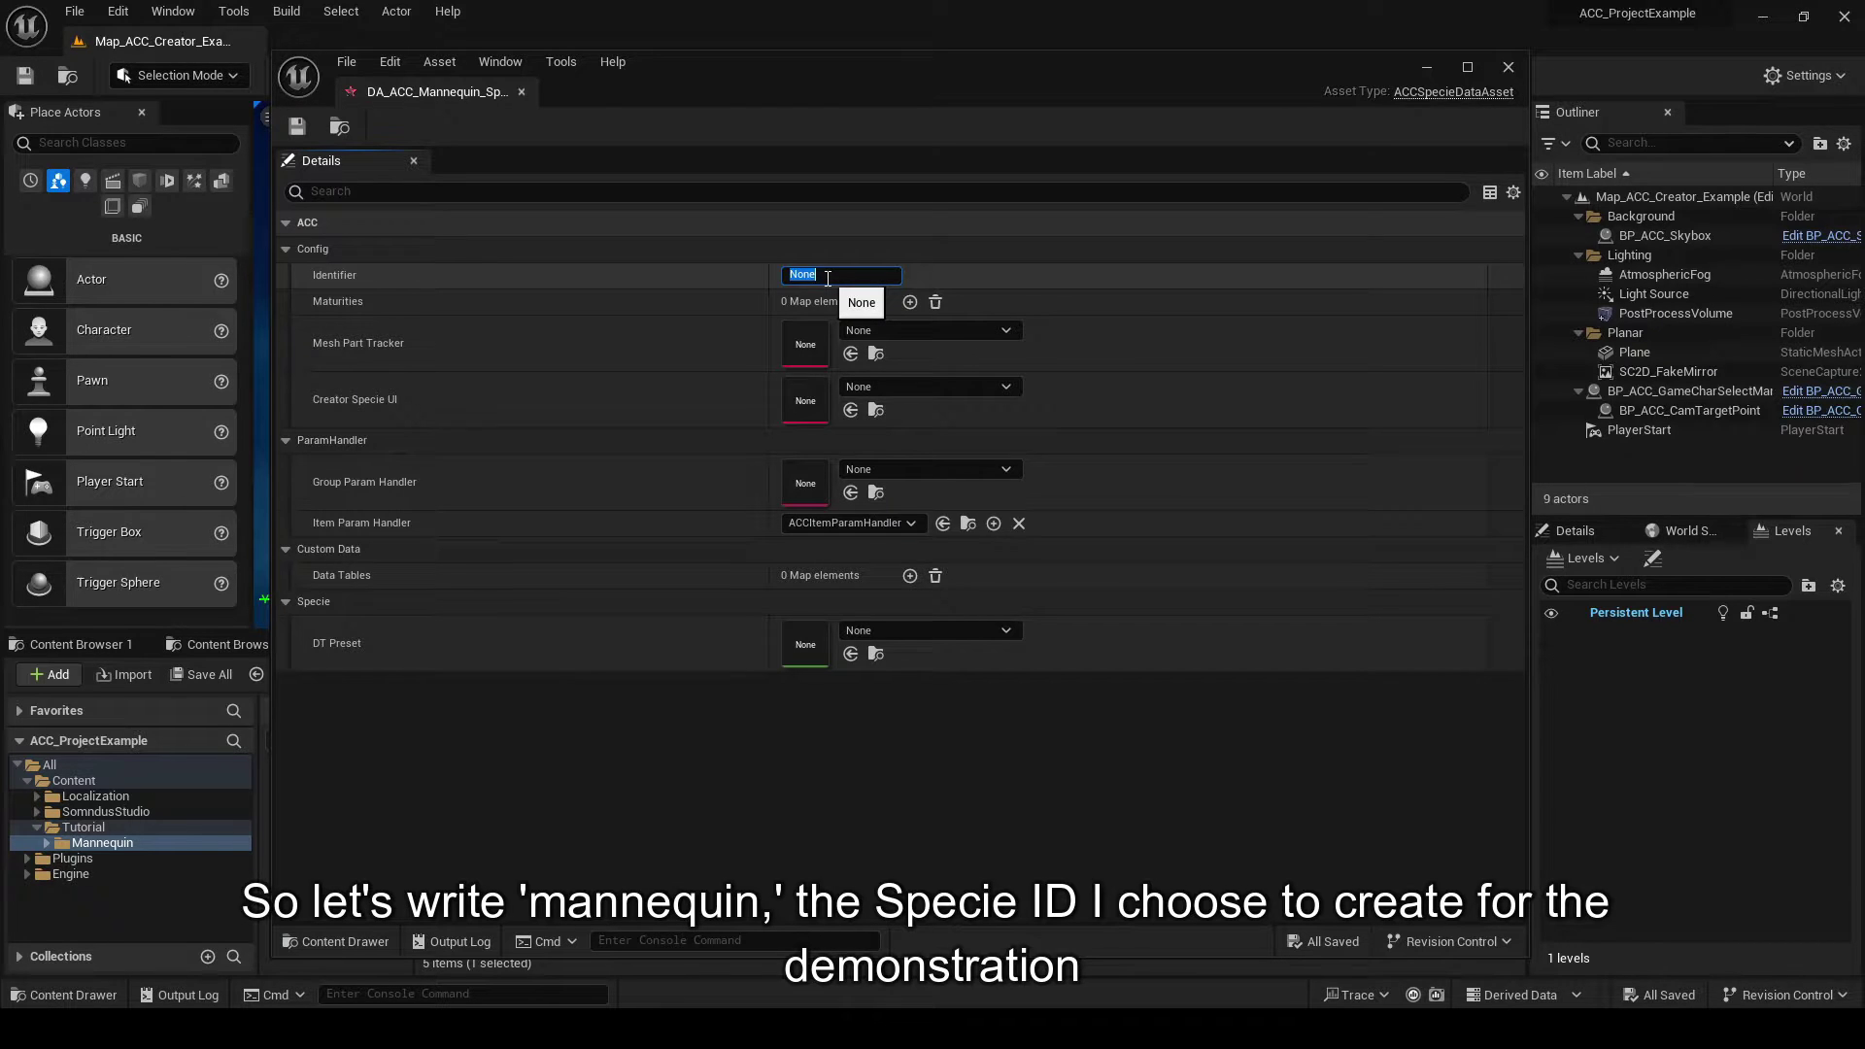
pyautogui.write('mannequin')
pyautogui.press('Return')
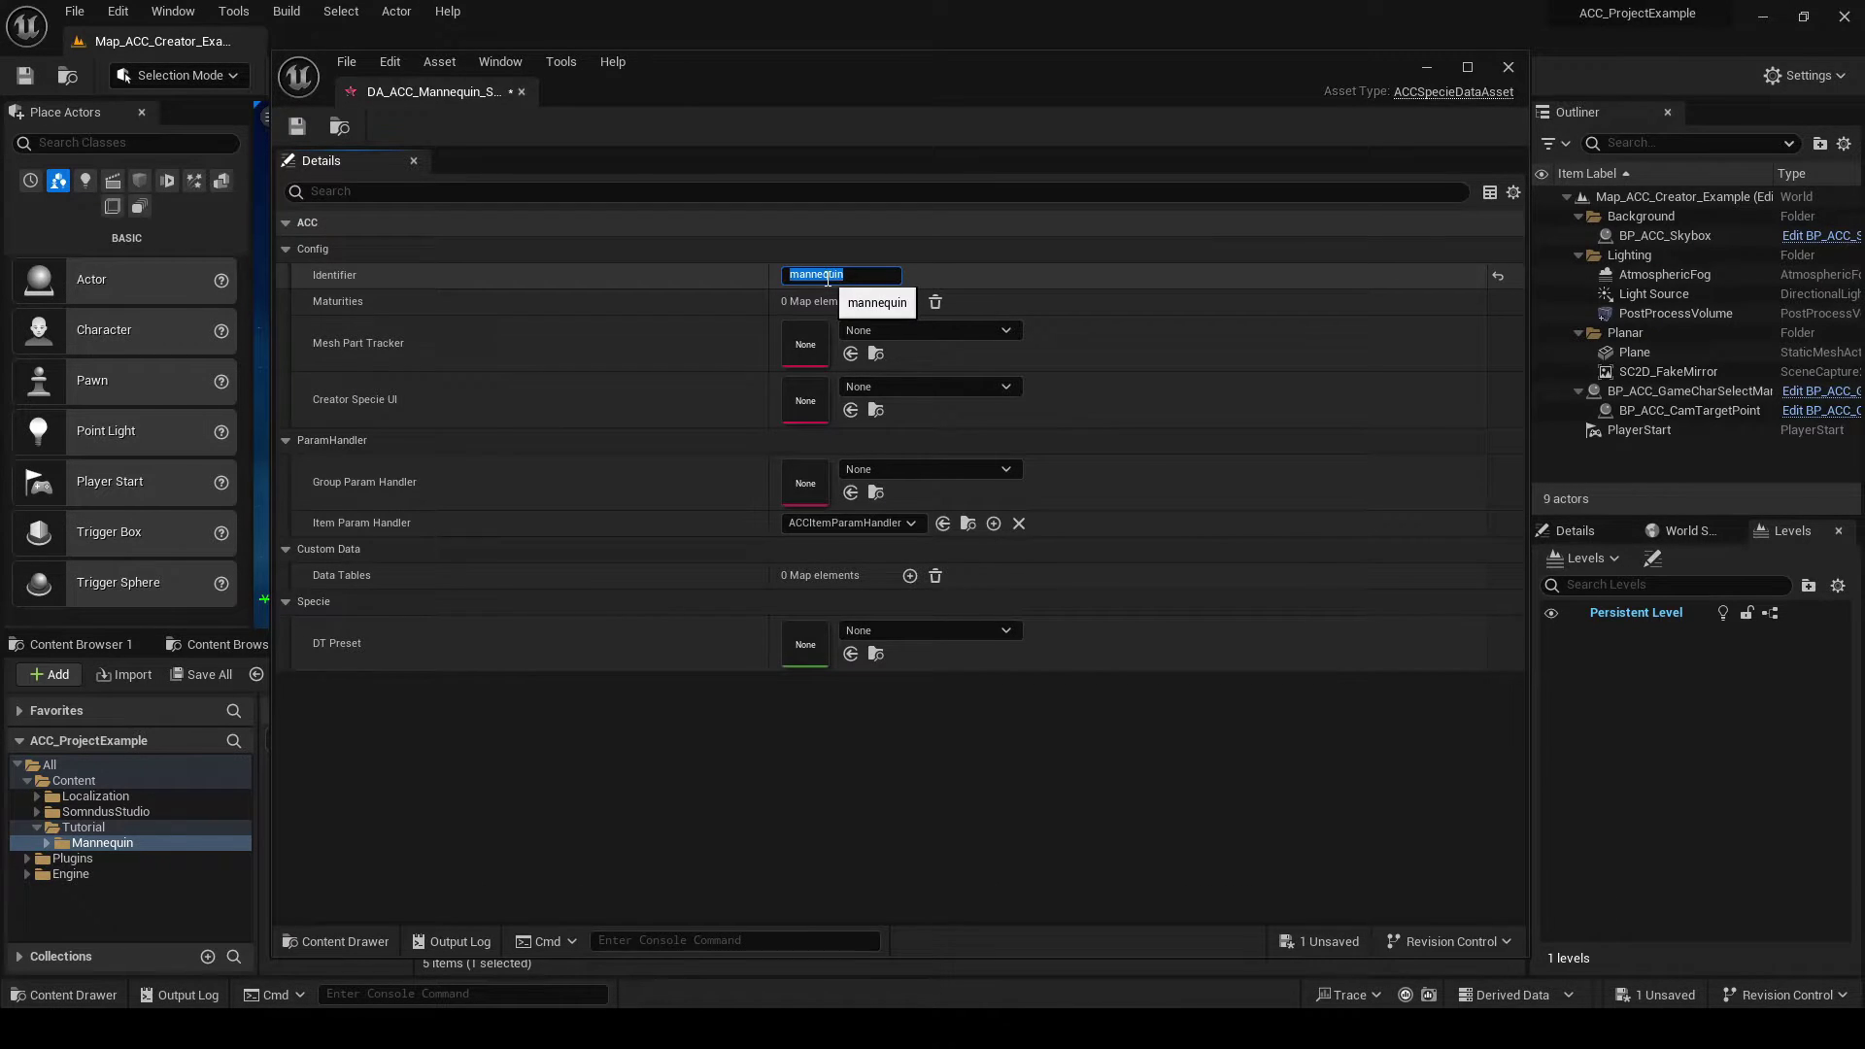
pyautogui.hotkey('ctrl', 's')
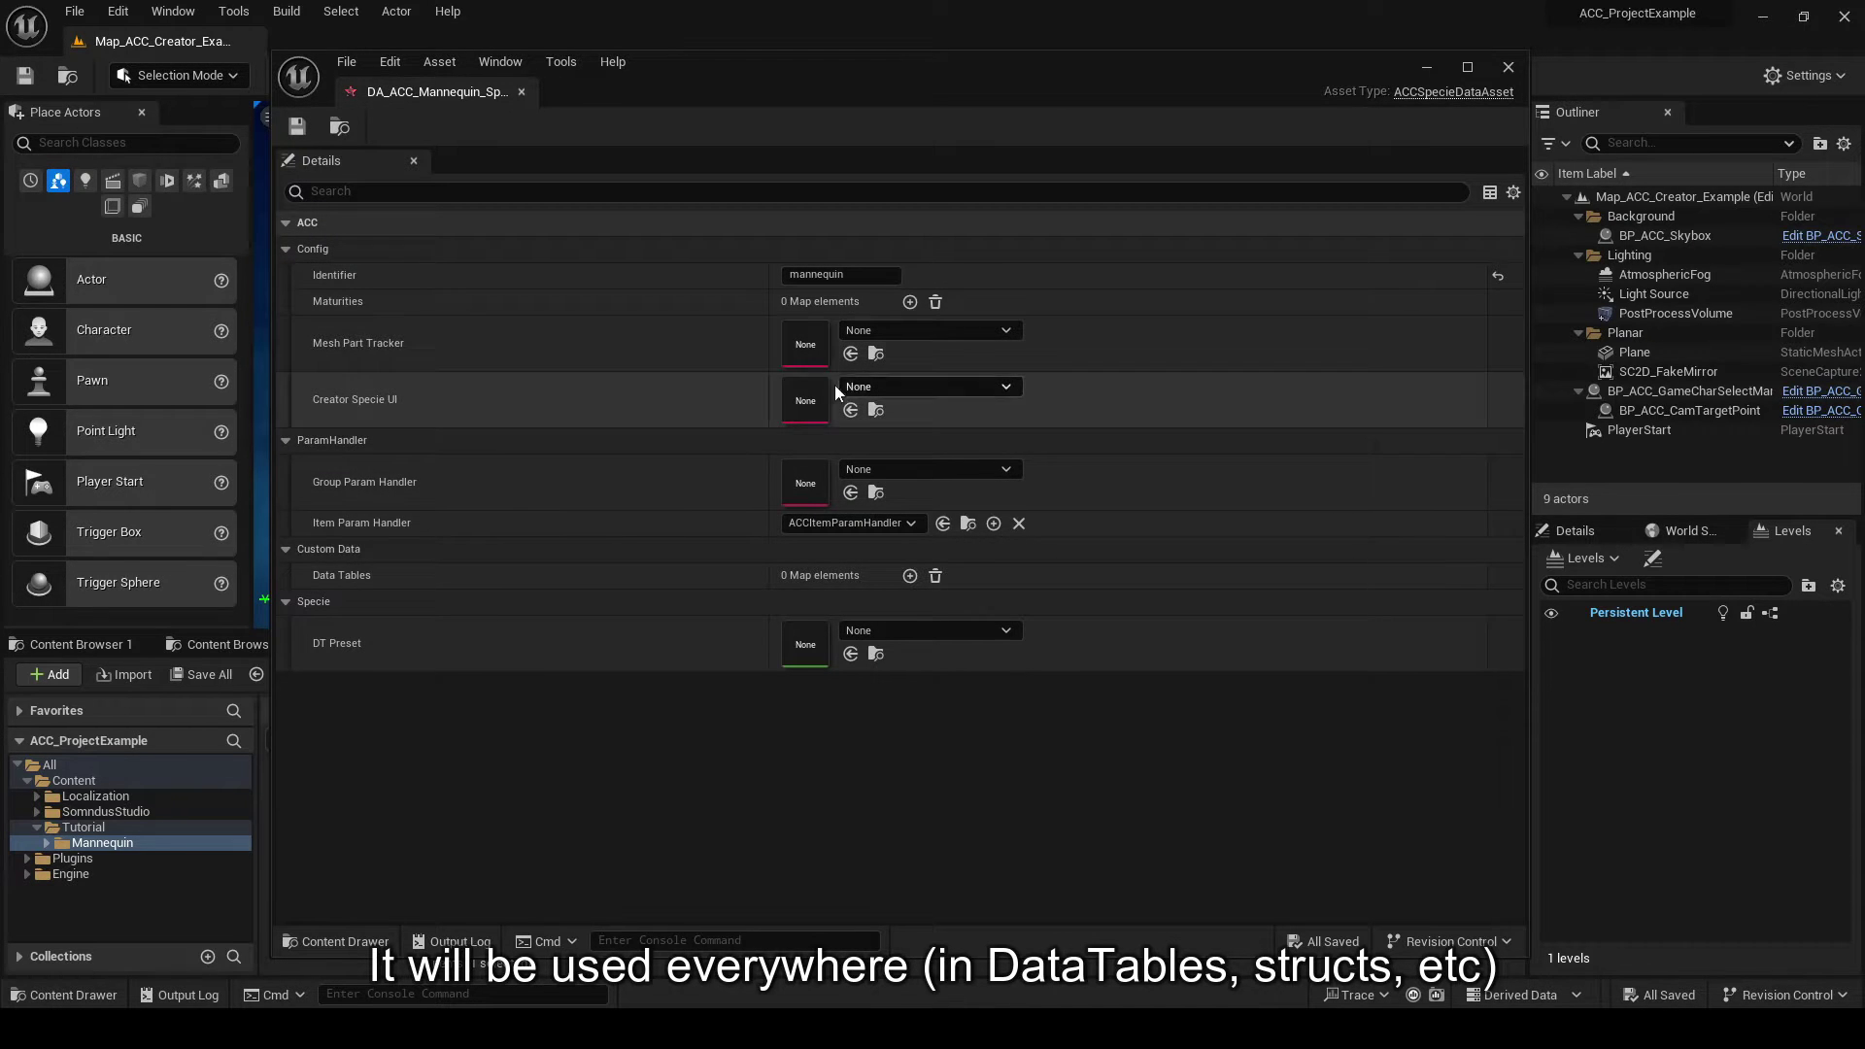
# - Open the DA_ACC_EpicHmn_Specie data asset from Species/EpicHmn and dock it alongside the mannequin specie asset
pyautogui.moveTo(644, 178); pyautogui.dragTo(858, 185)
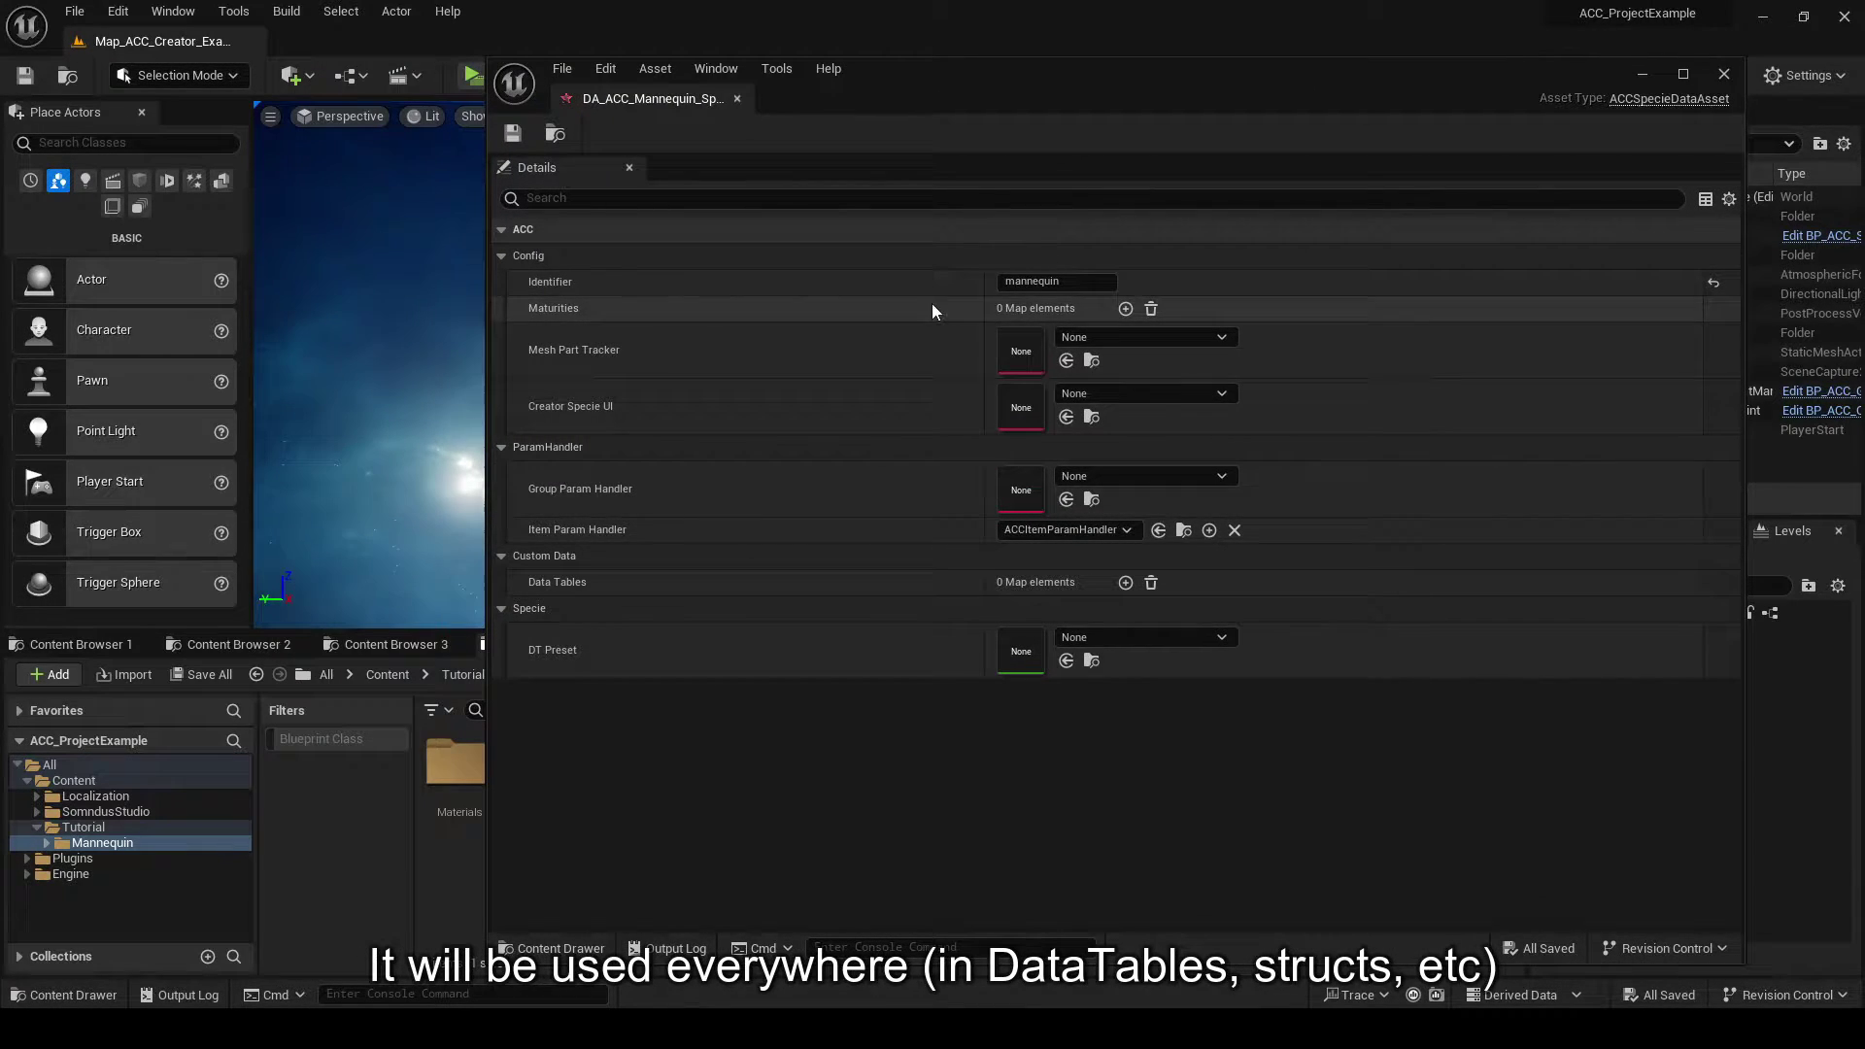
pyautogui.click(393, 646)
pyautogui.click(1642, 75)
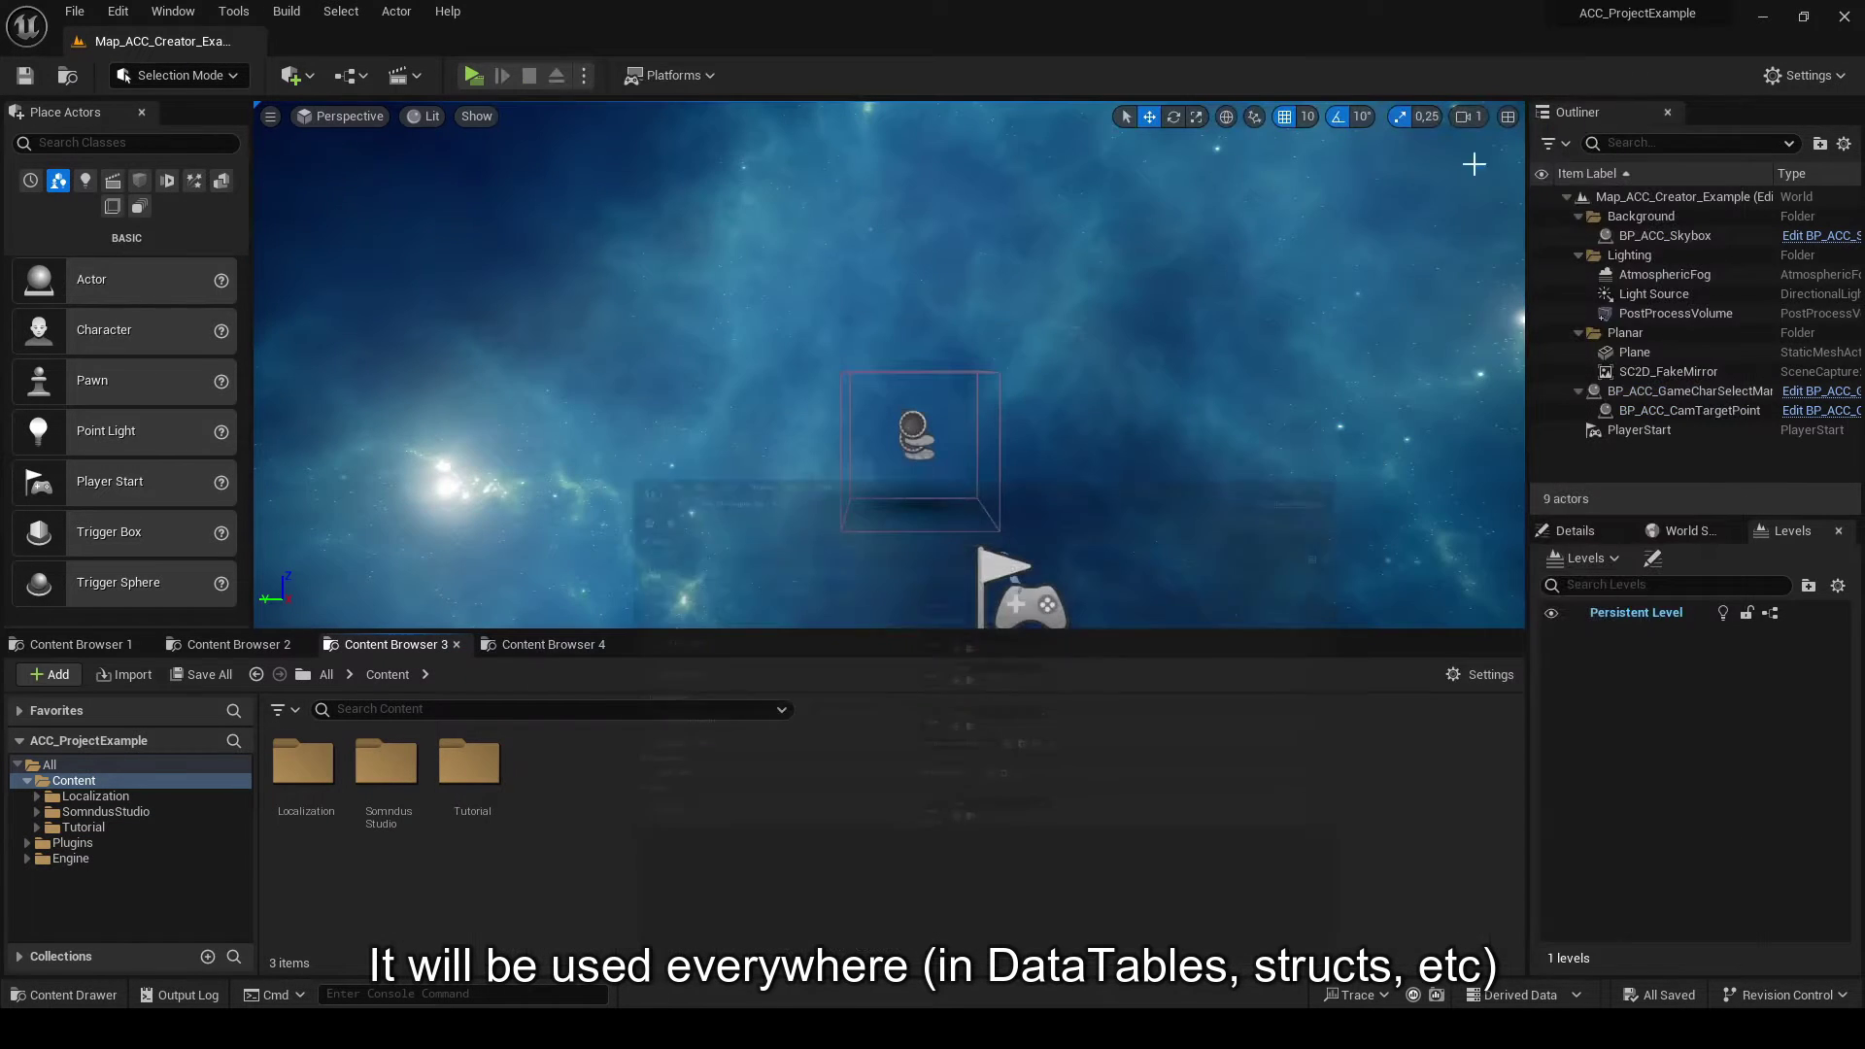
pyautogui.click(236, 646)
pyautogui.doubleClick(1051, 770)
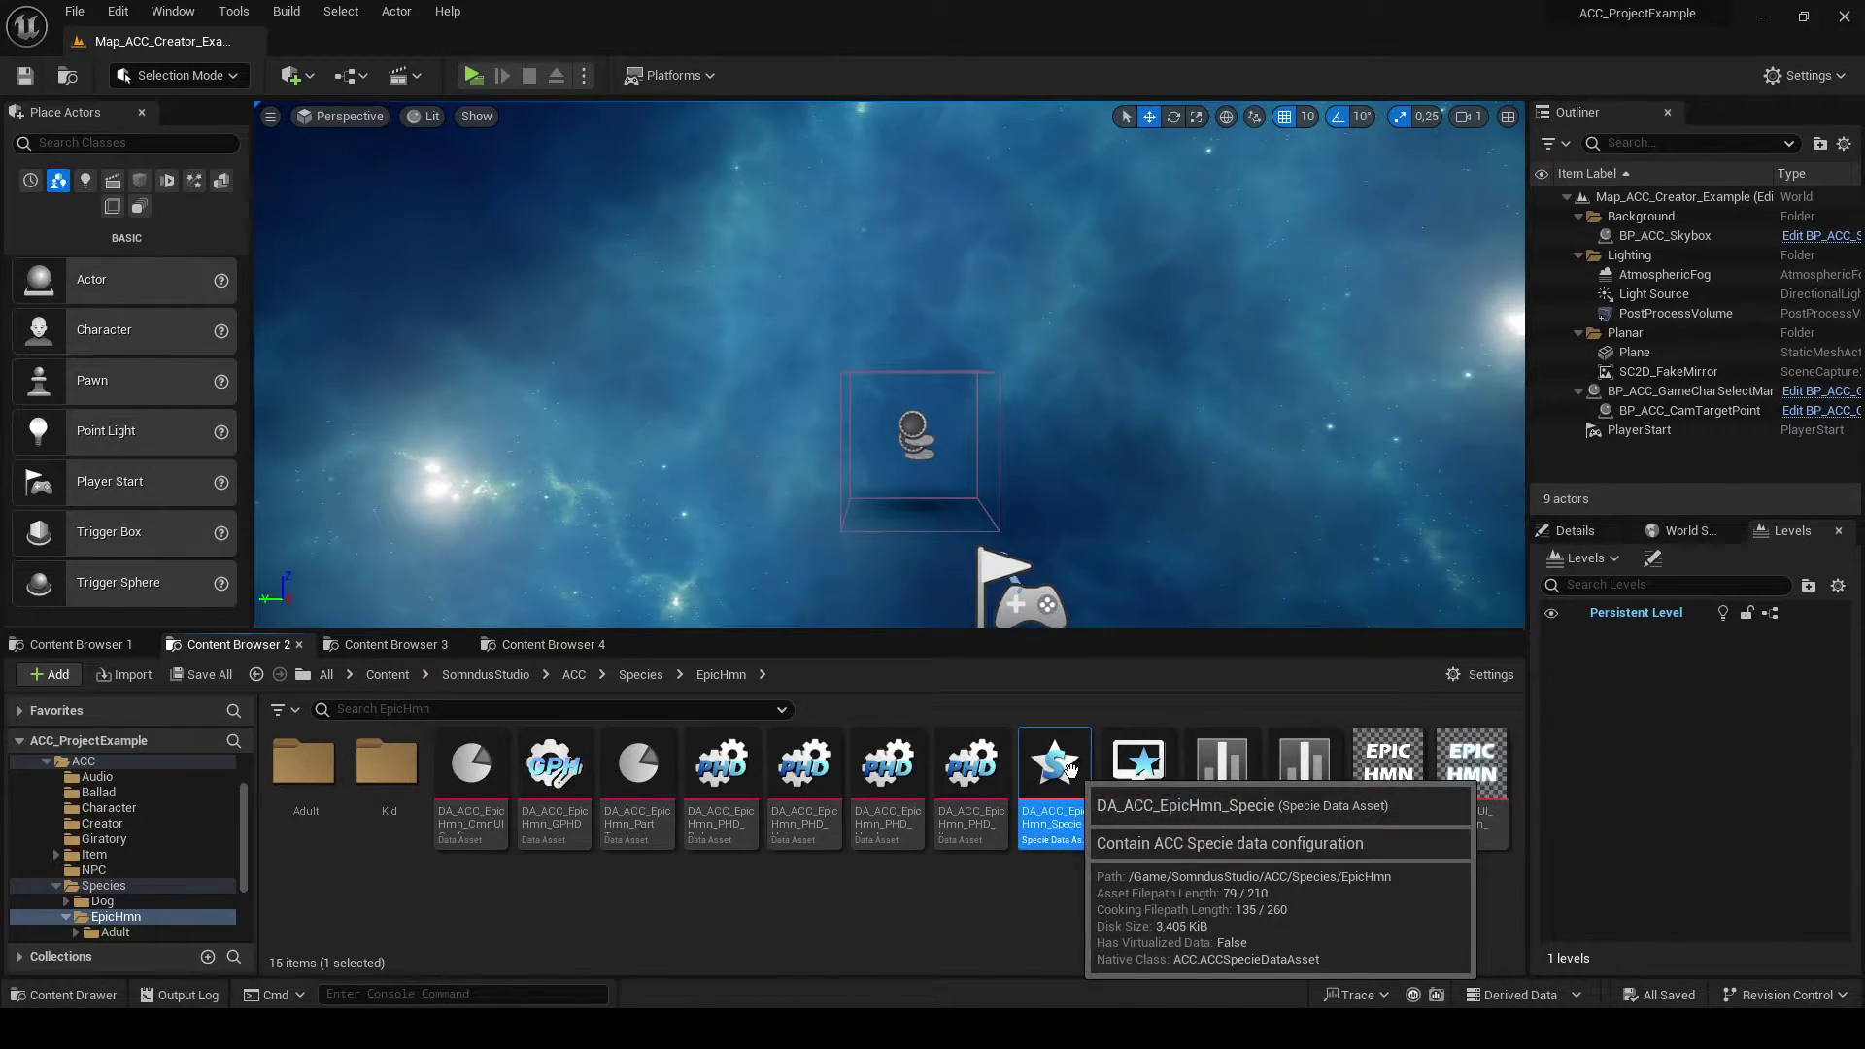
pyautogui.moveTo(824, 101); pyautogui.dragTo(608, 105)
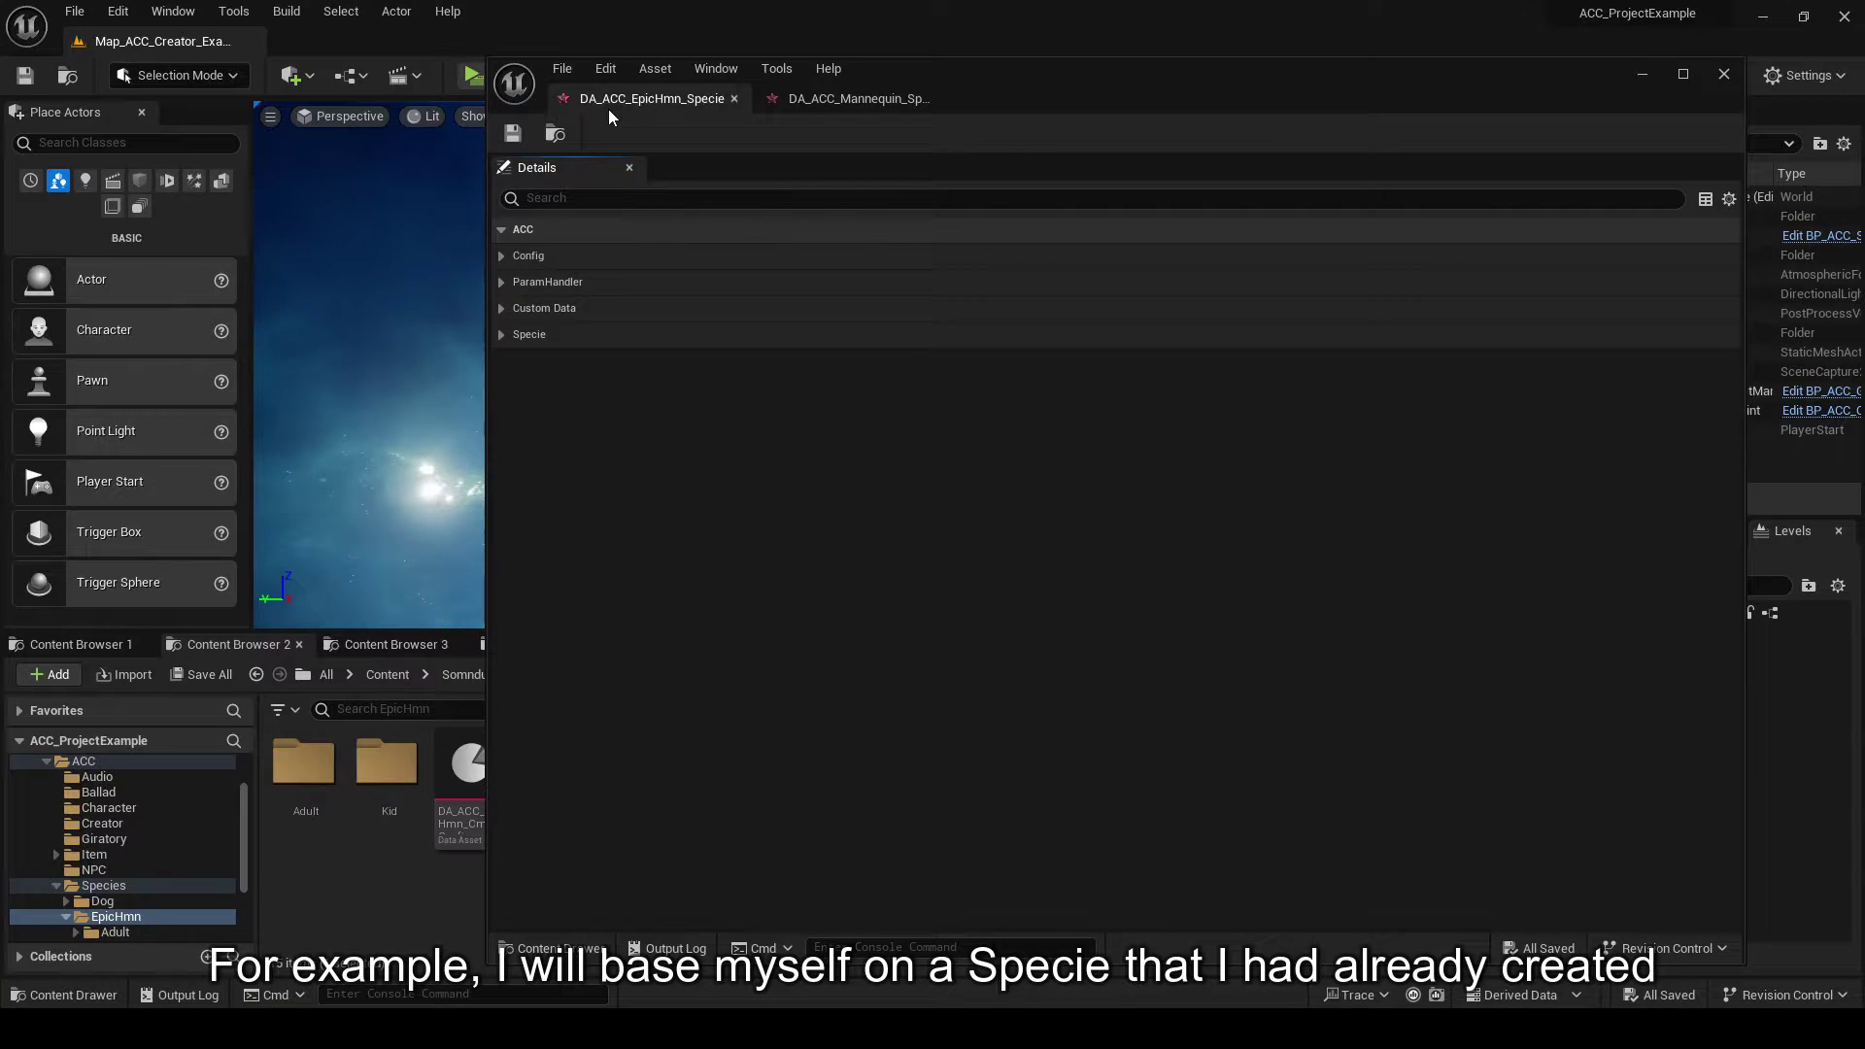
# - Expand the Config and Maturities sections of the EpicHmn specie to examine how its maturities are set up
pyautogui.click(500, 257)
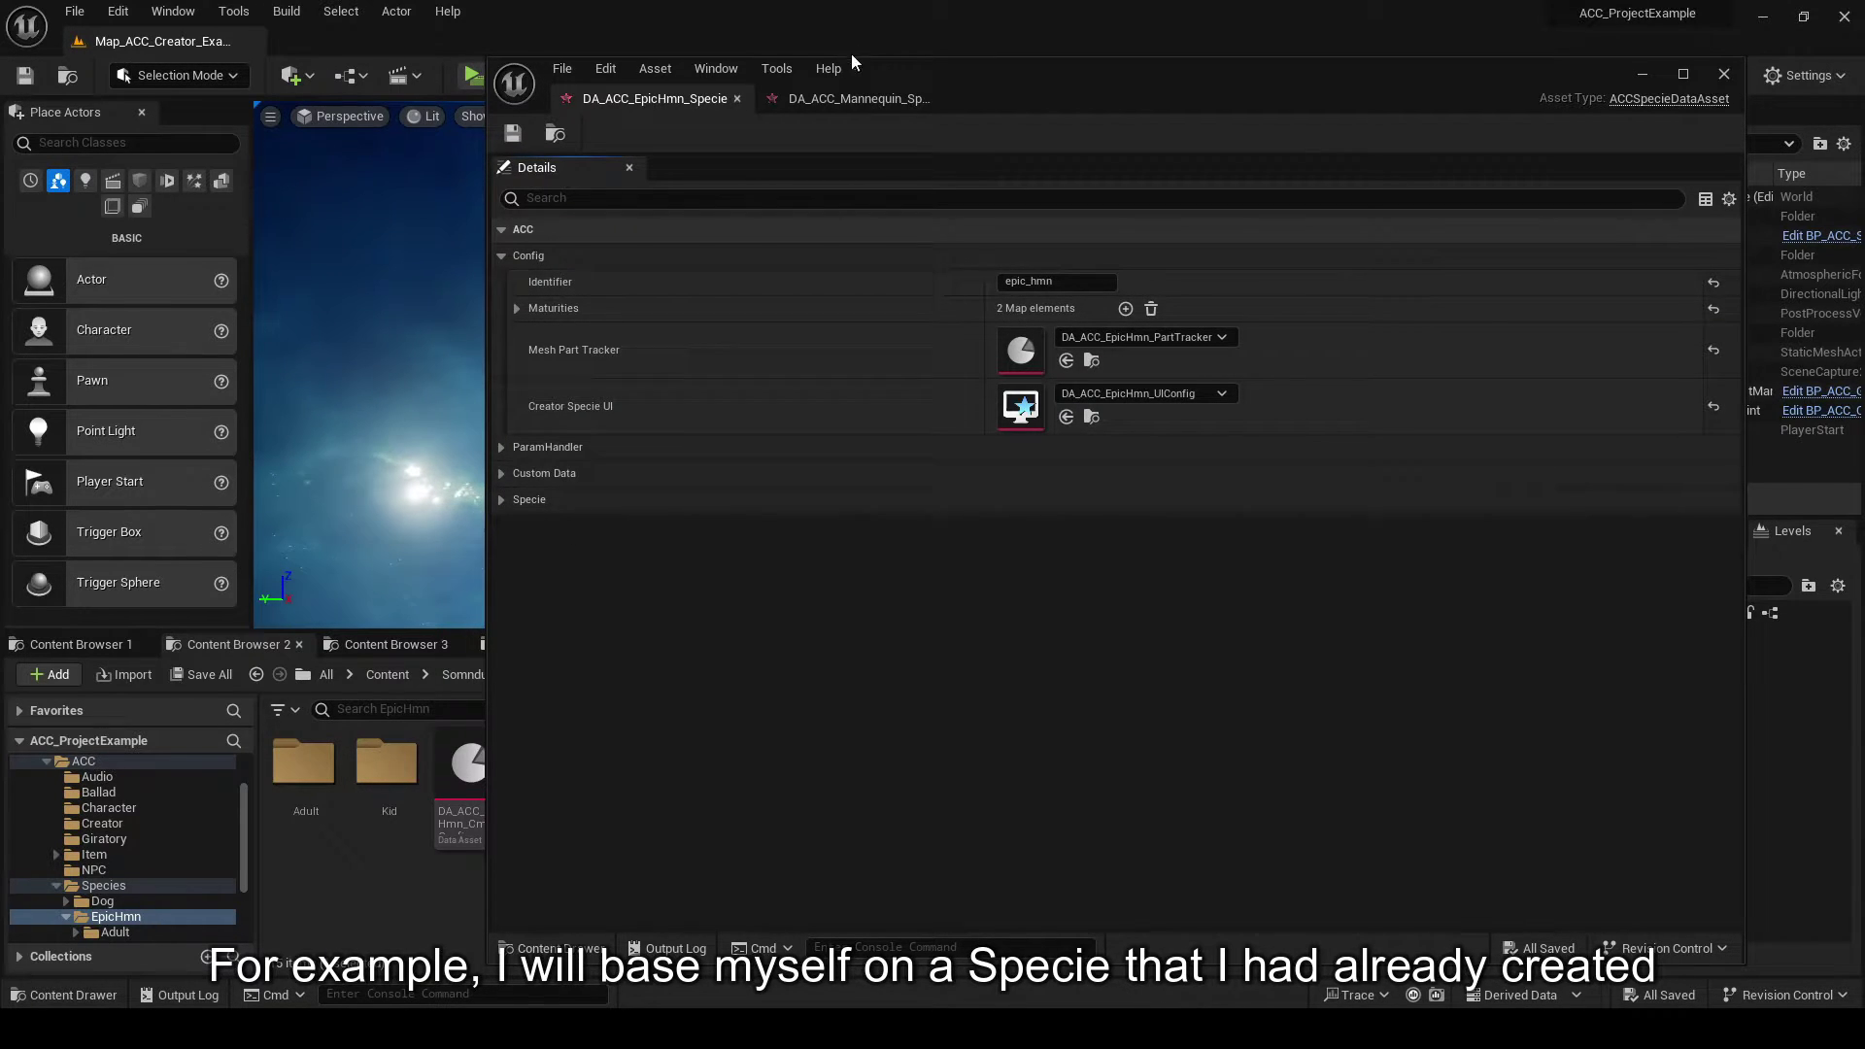
pyautogui.click(874, 100)
pyautogui.click(622, 102)
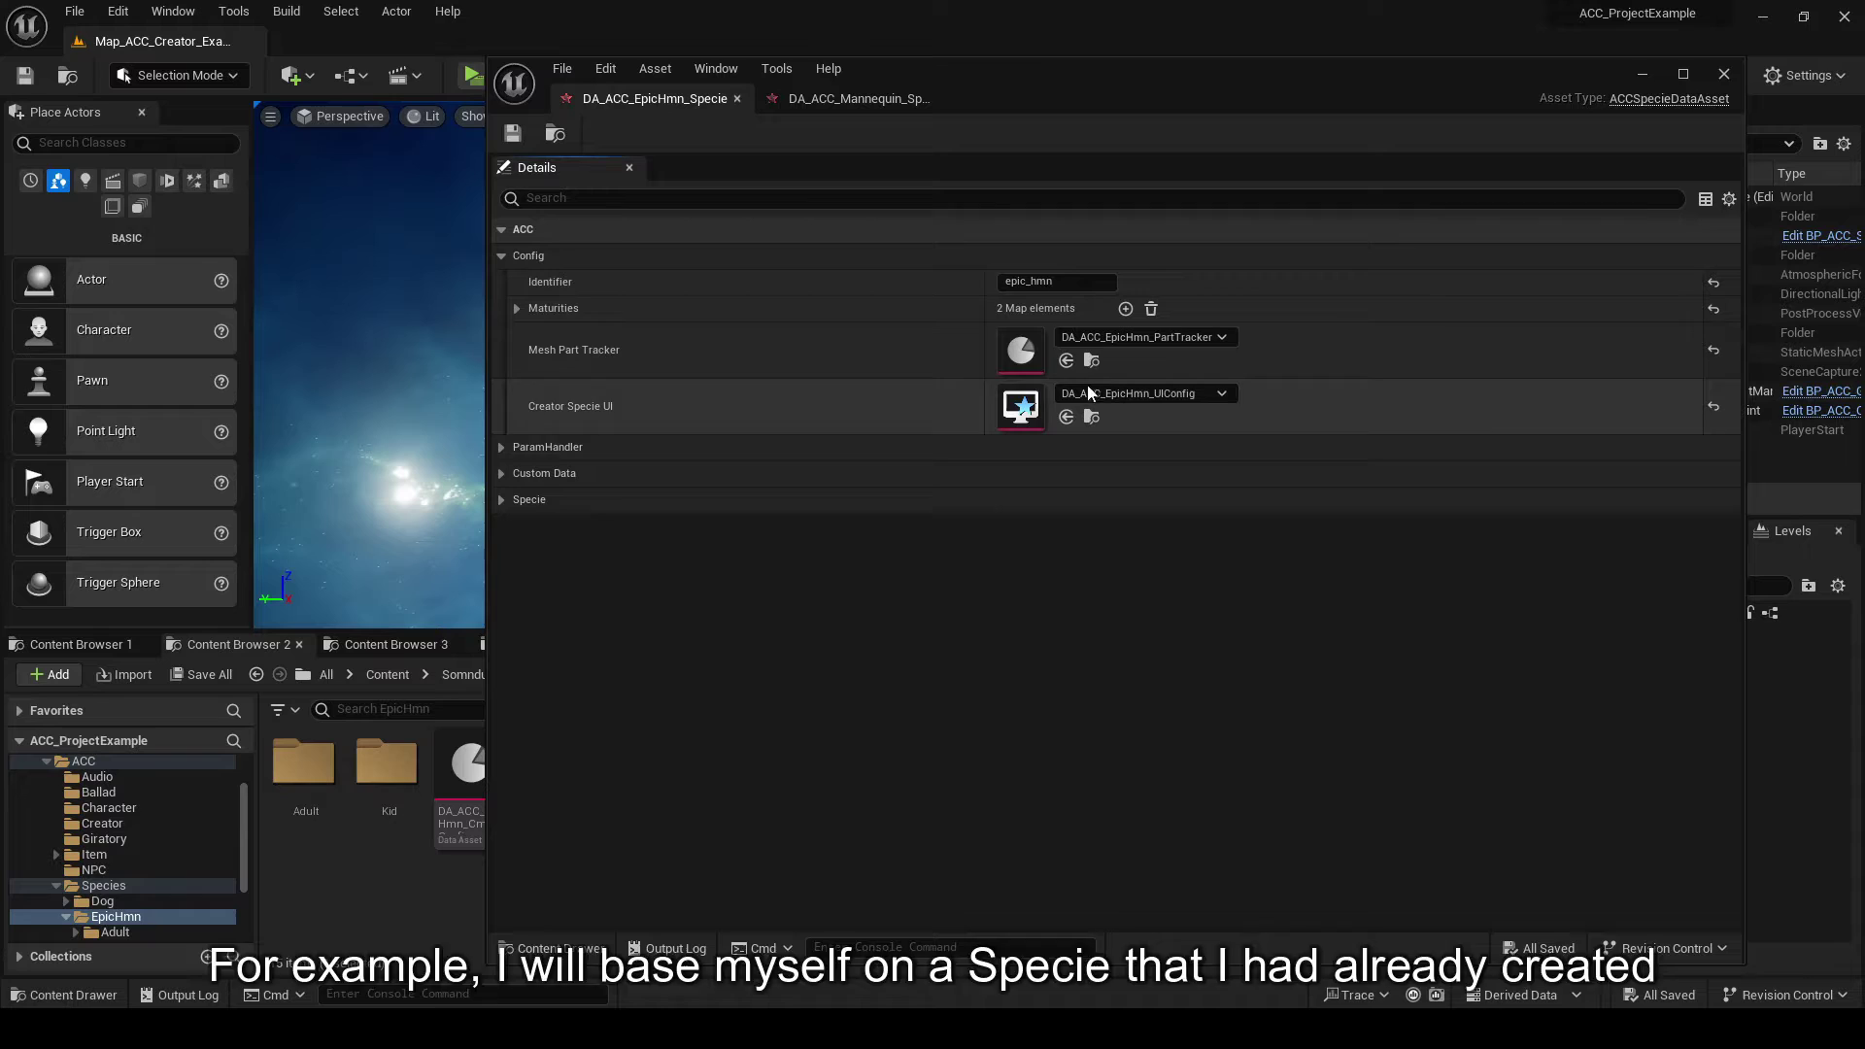
pyautogui.click(515, 309)
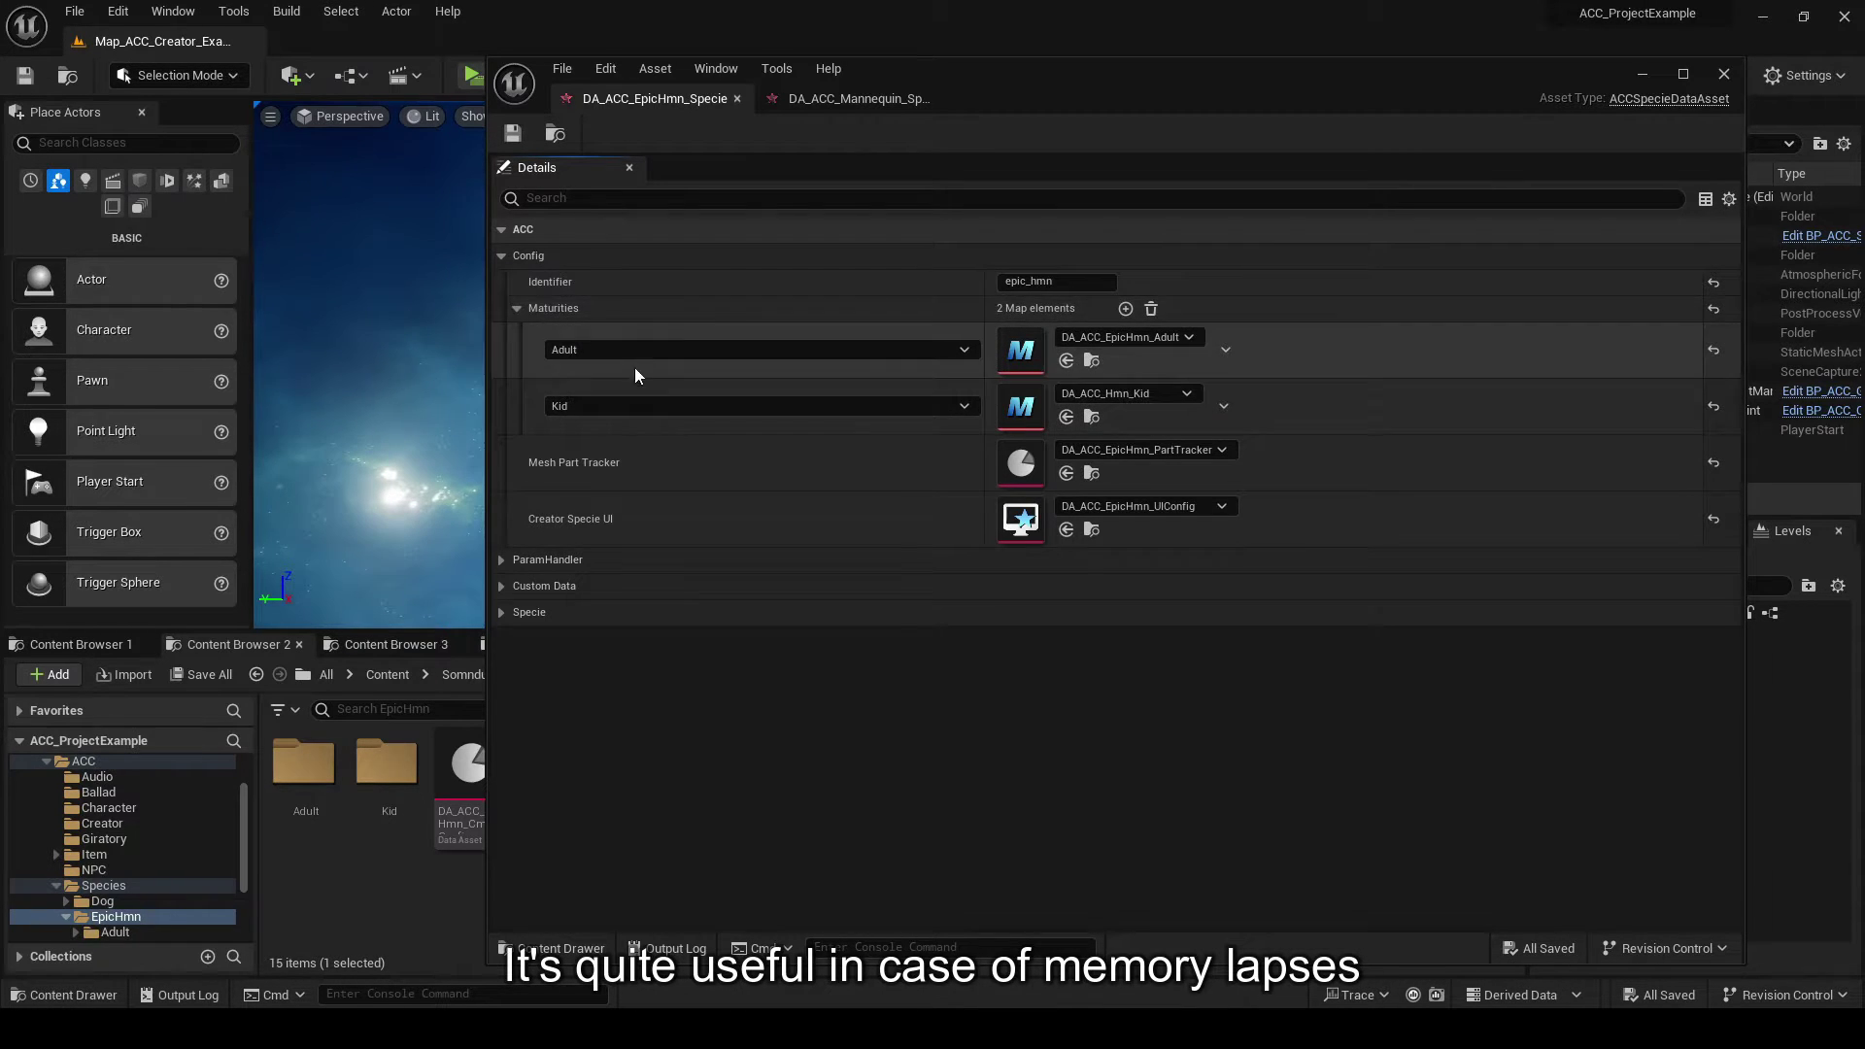
# - Add a Maturities entry with the key Adult to the mannequin specie and check the maturity assets available for it
pyautogui.click(838, 98)
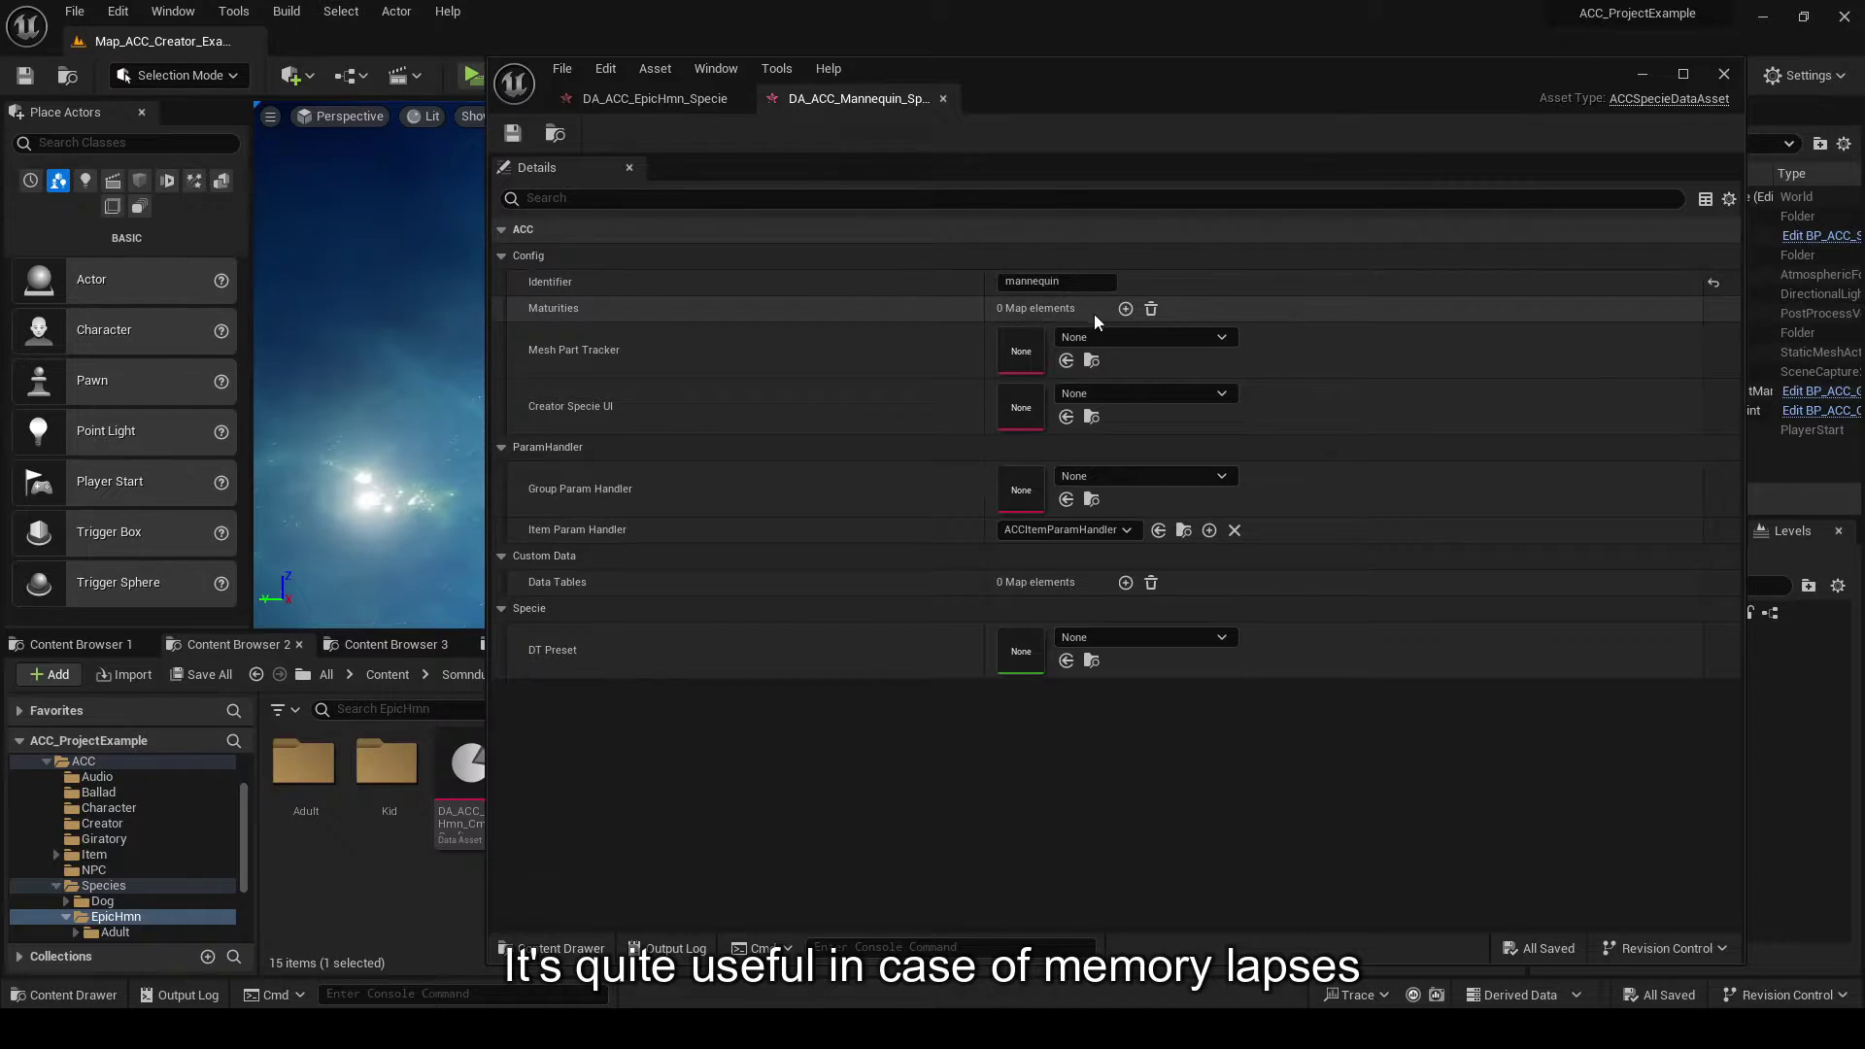
pyautogui.click(1126, 309)
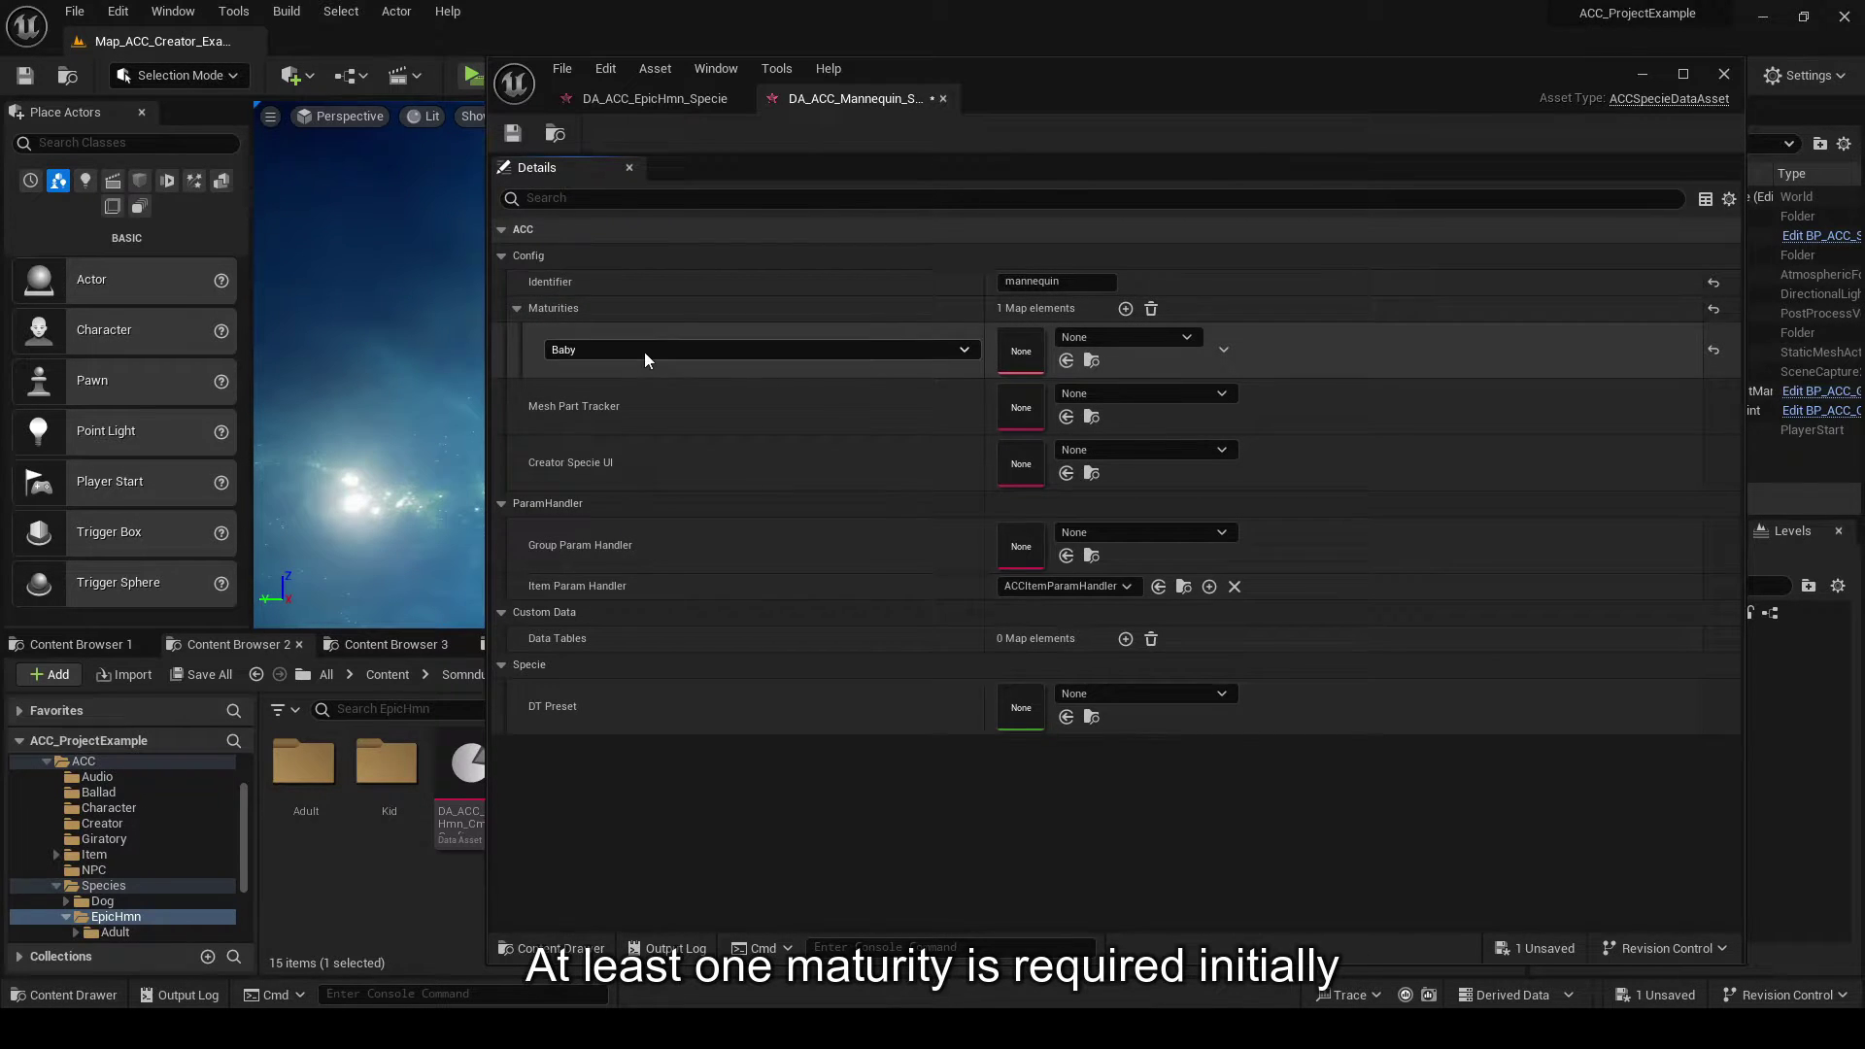
pyautogui.click(644, 349)
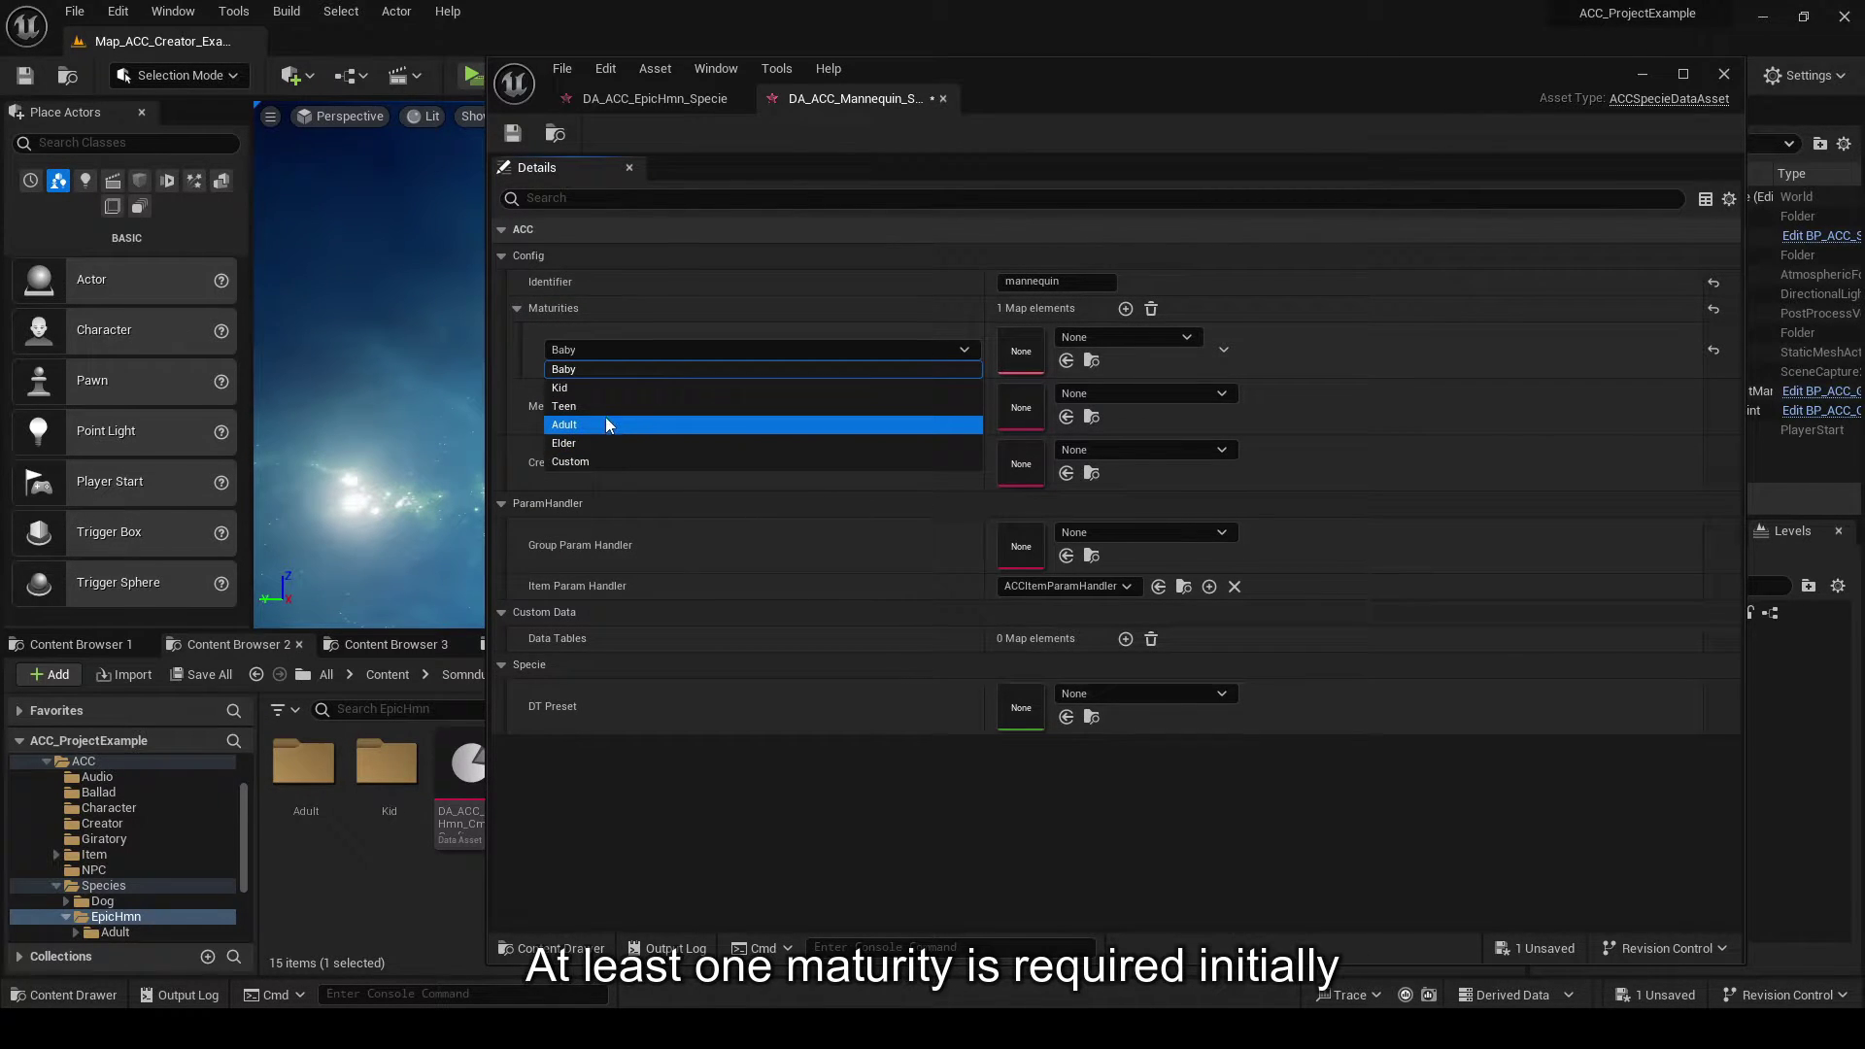
pyautogui.click(608, 425)
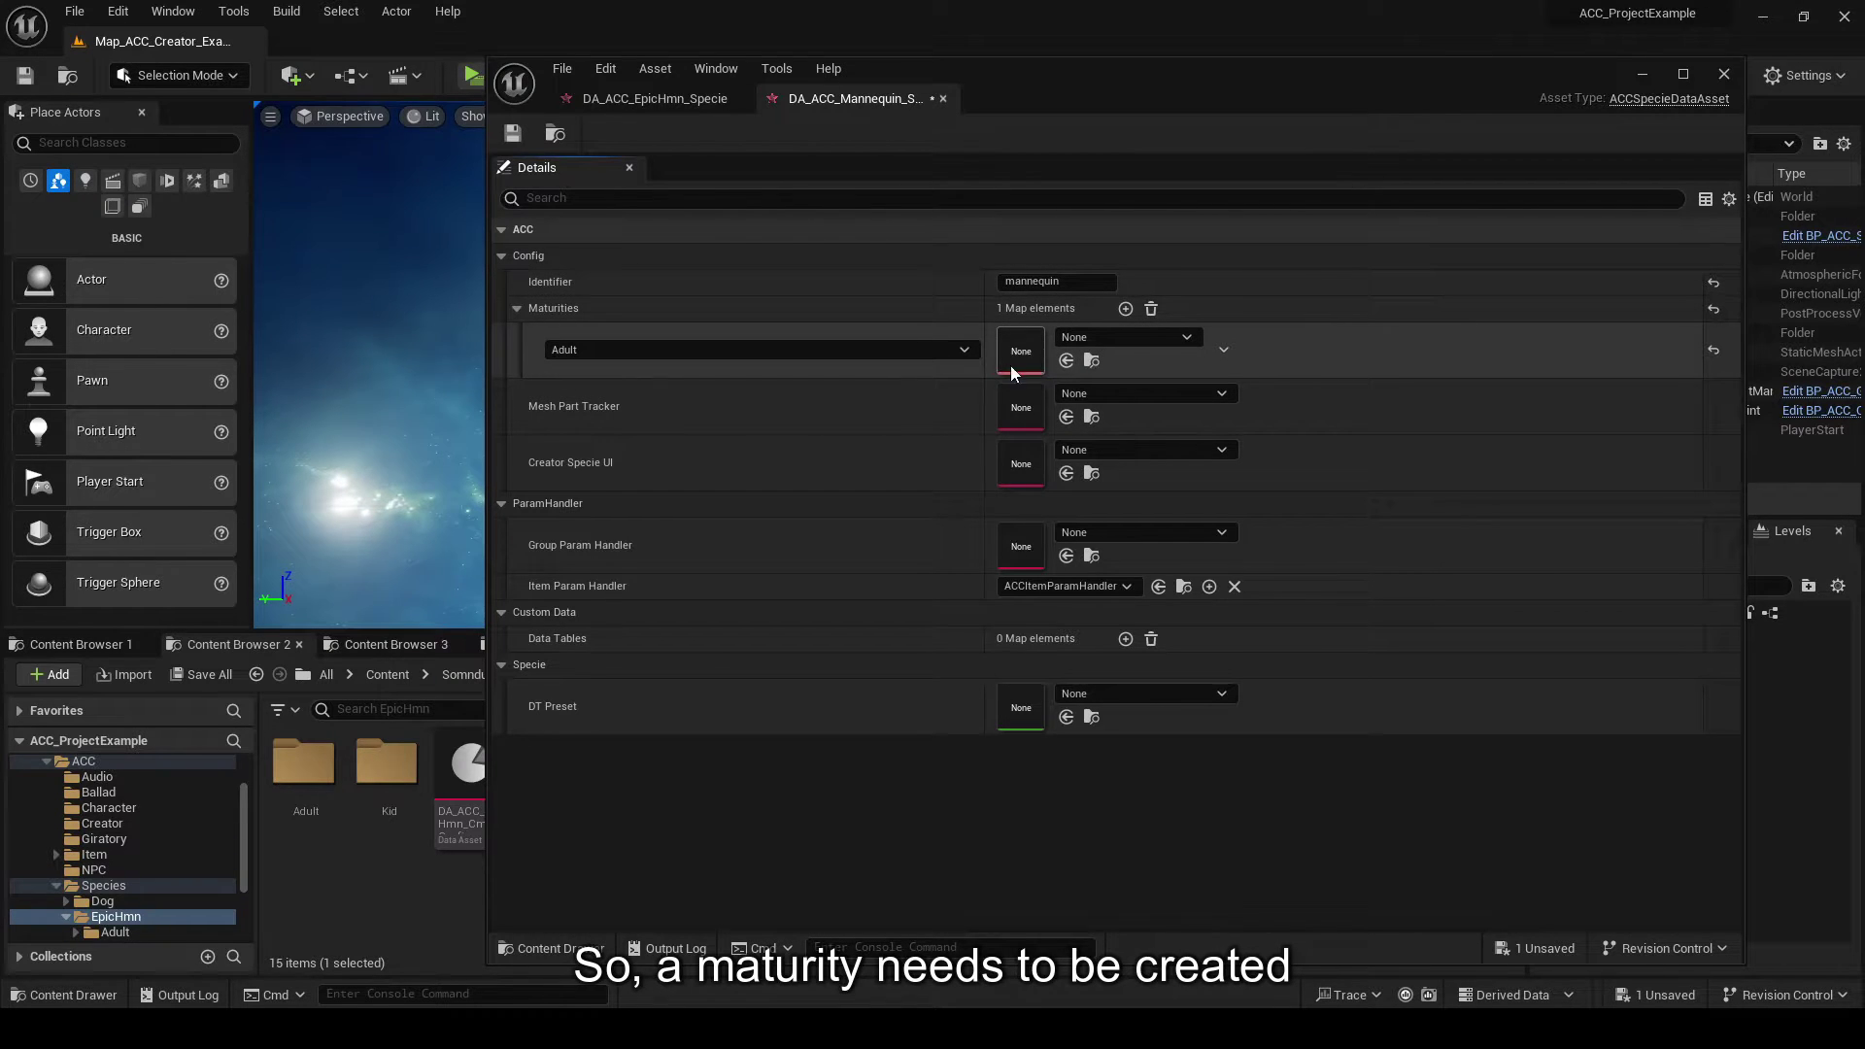
pyautogui.click(1064, 339)
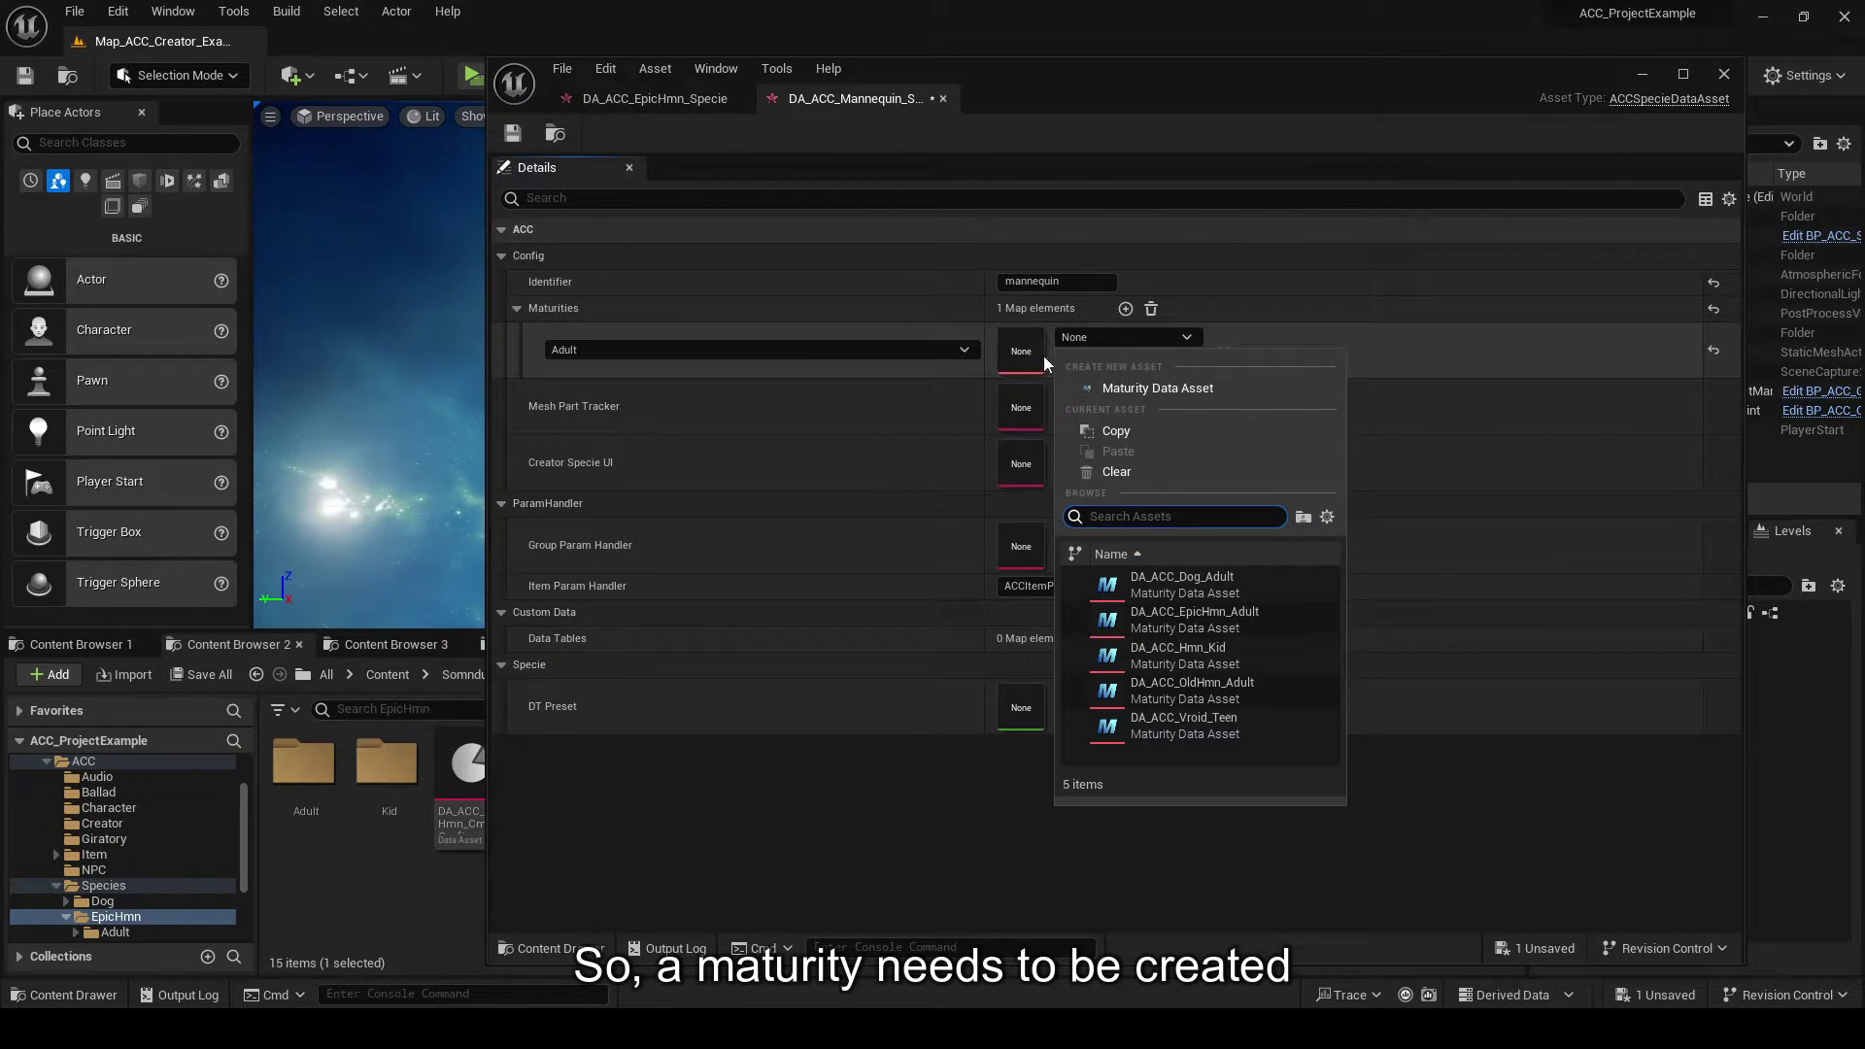
pyautogui.click(1001, 367)
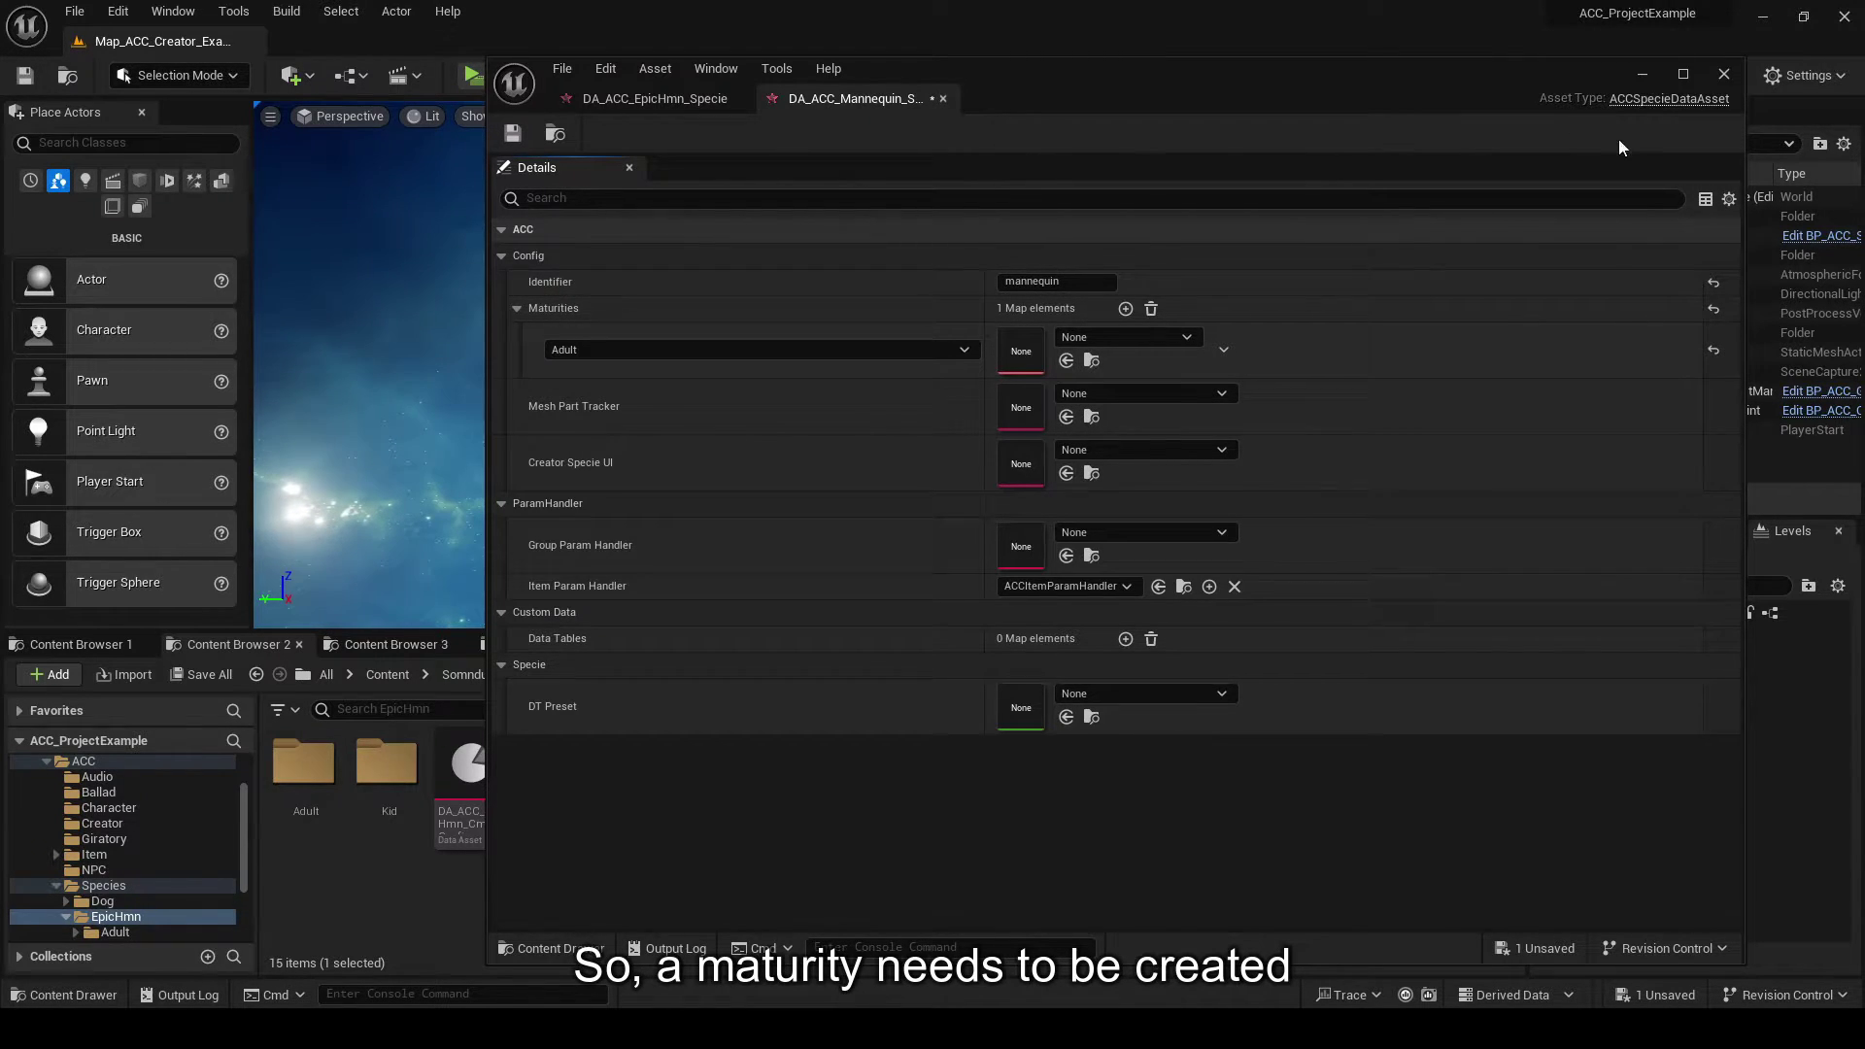
# - Create a folder named Adult inside the Tutorial/Mannequin folder
pyautogui.click(1641, 76)
pyautogui.click(547, 645)
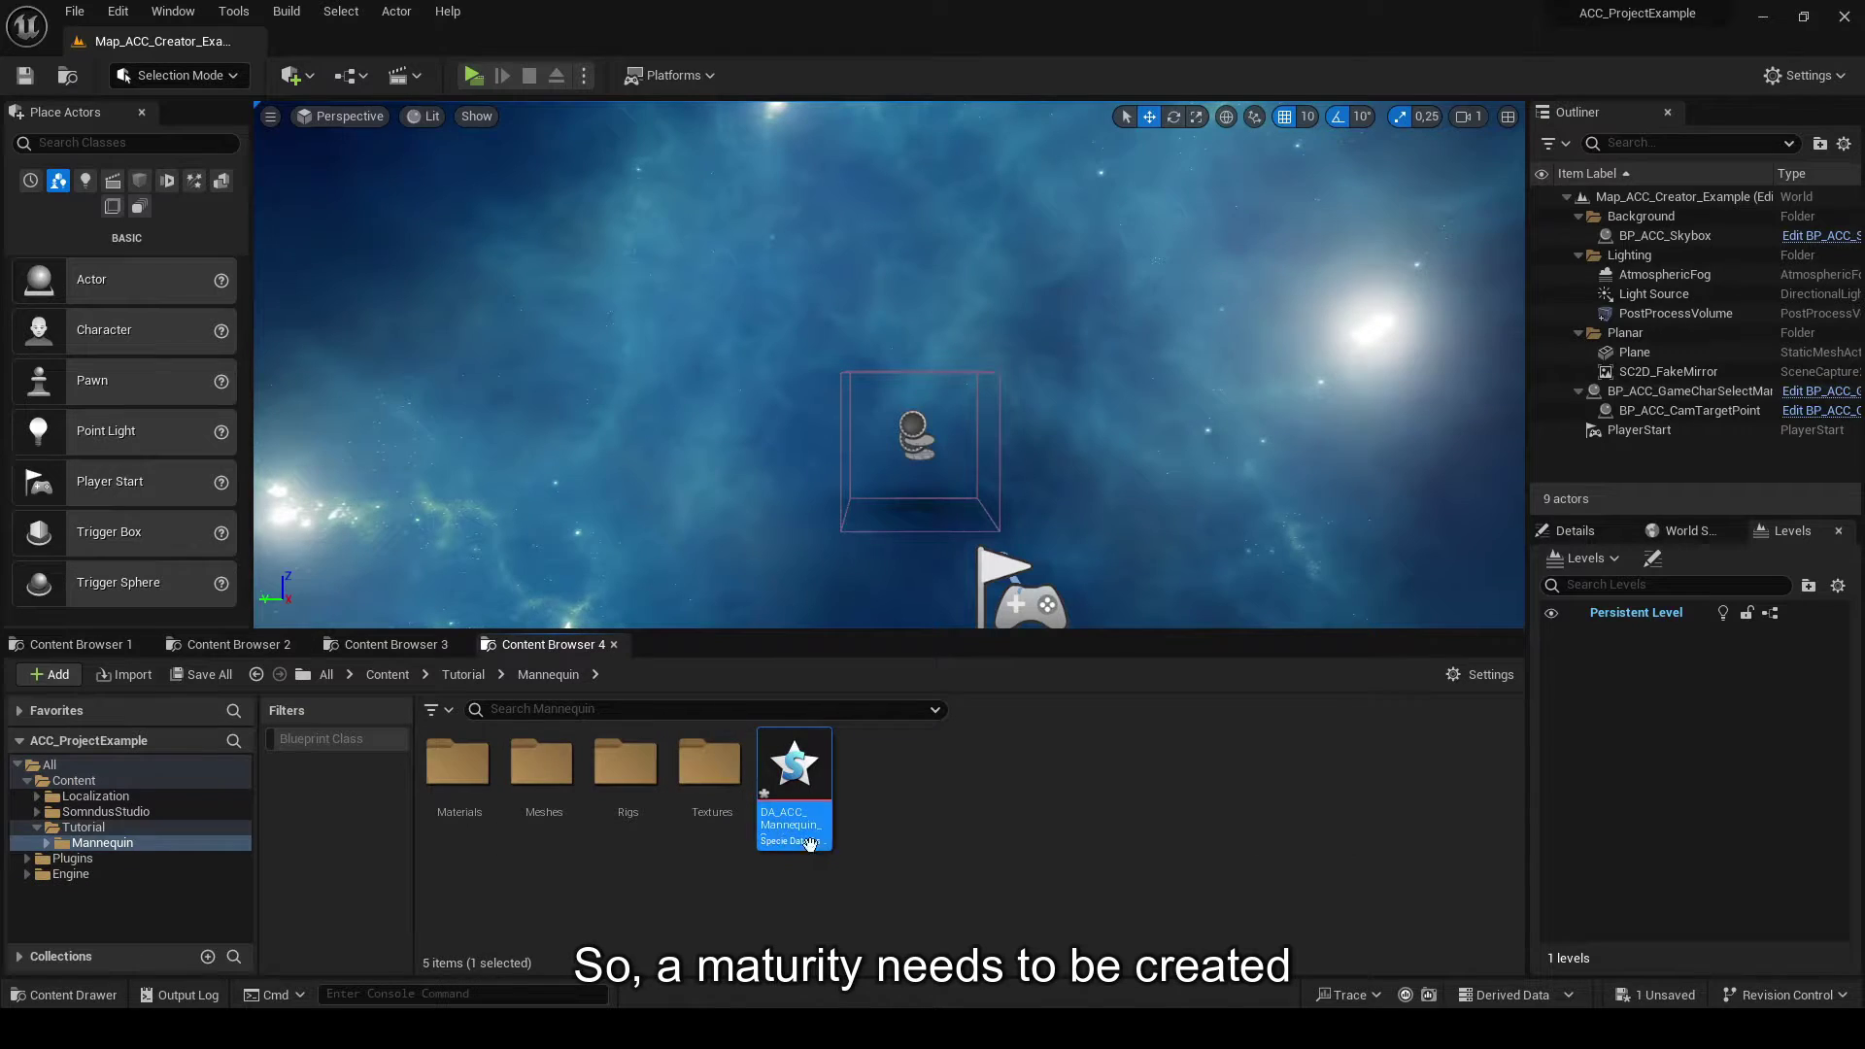
pyautogui.rightClick(930, 815)
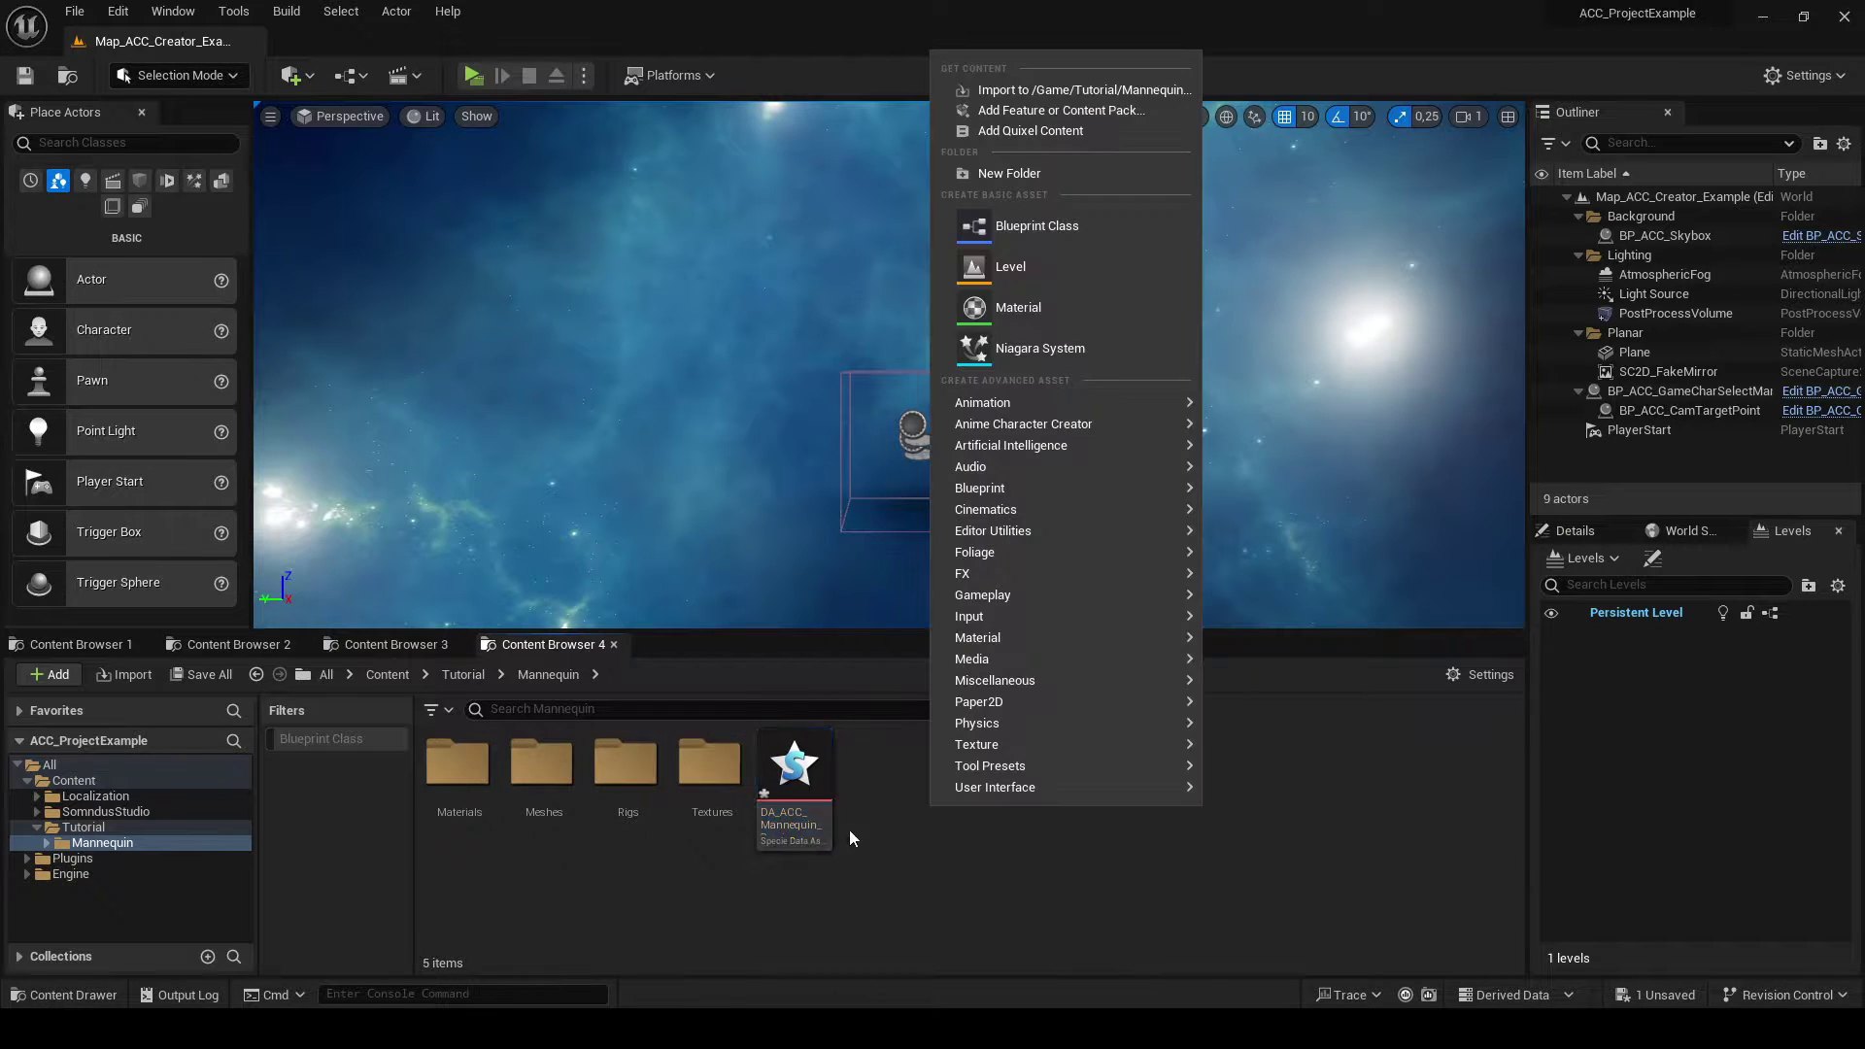
pyautogui.click(1019, 177)
pyautogui.write('Adult')
pyautogui.press('Return')
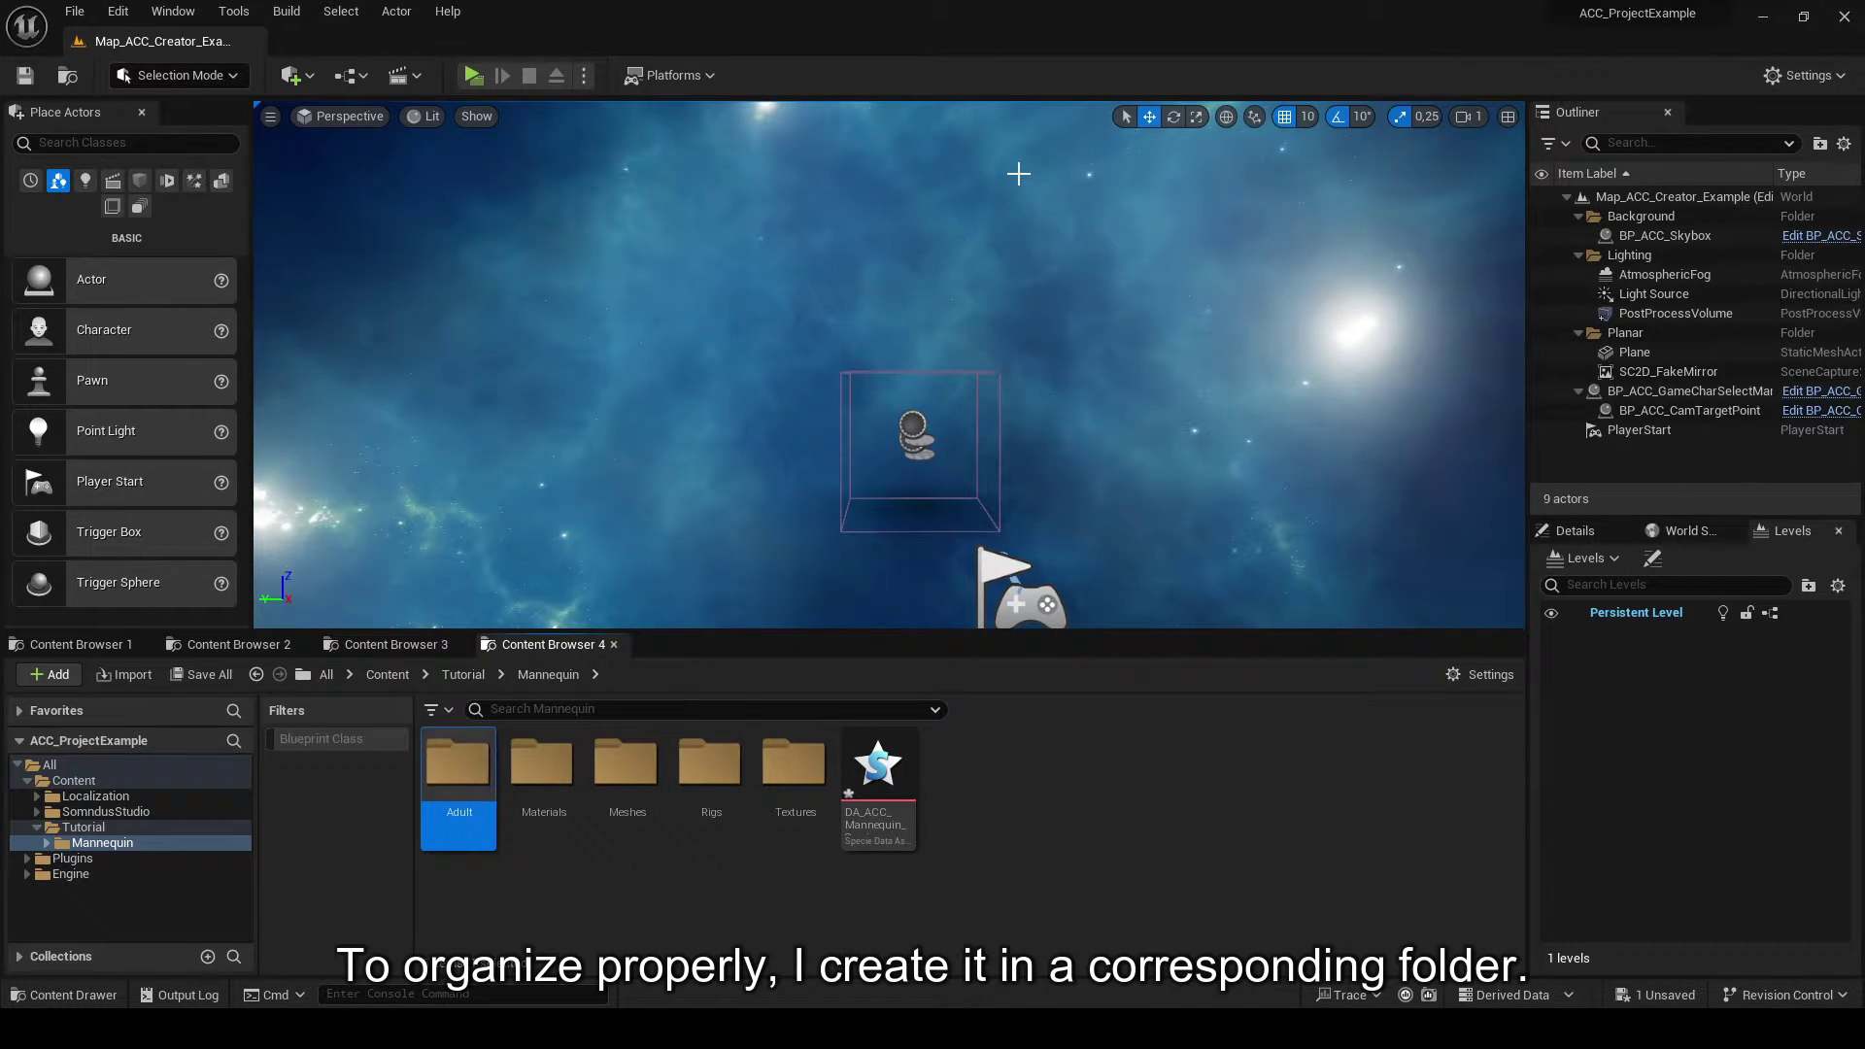
# - Create an Anime Character Creator Maturity Data Asset named DA_ACC_Mannequin_Maturity in the Adult folder
pyautogui.doubleClick(452, 806)
pyautogui.rightClick(614, 773)
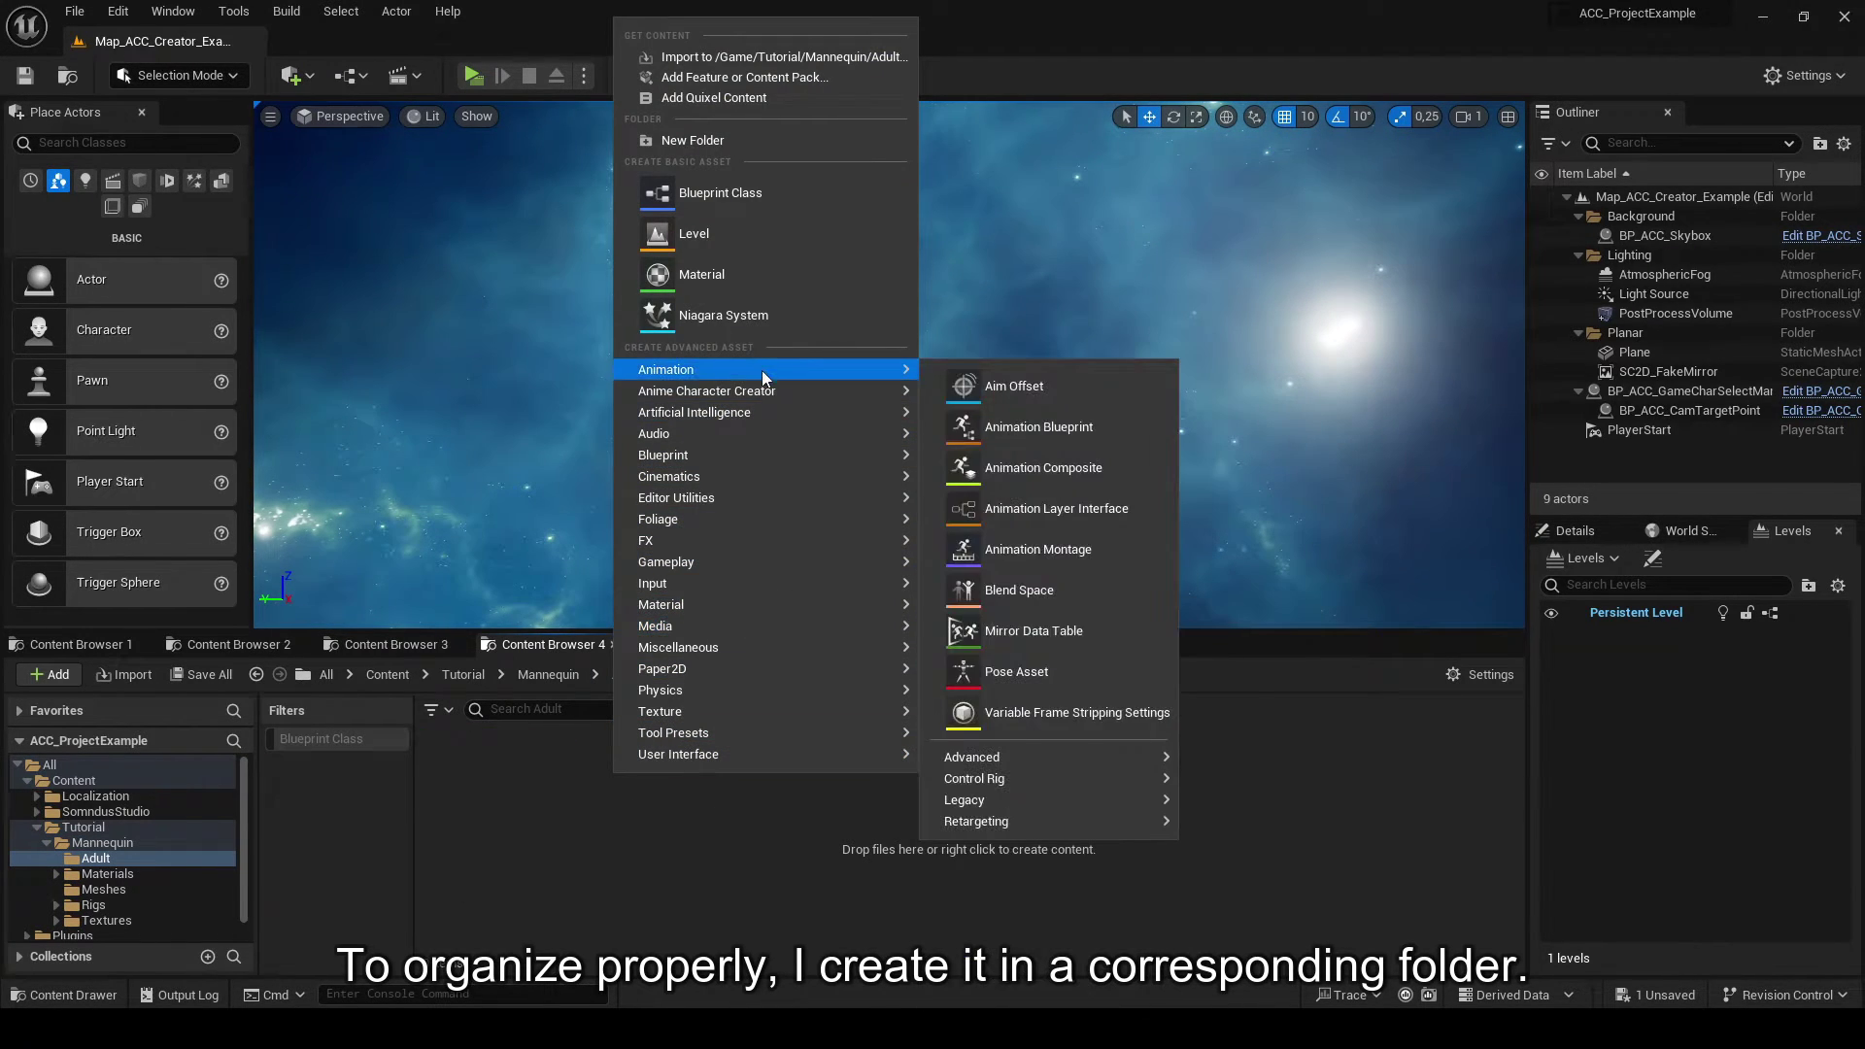
pyautogui.moveTo(754, 412)
pyautogui.click(1045, 454)
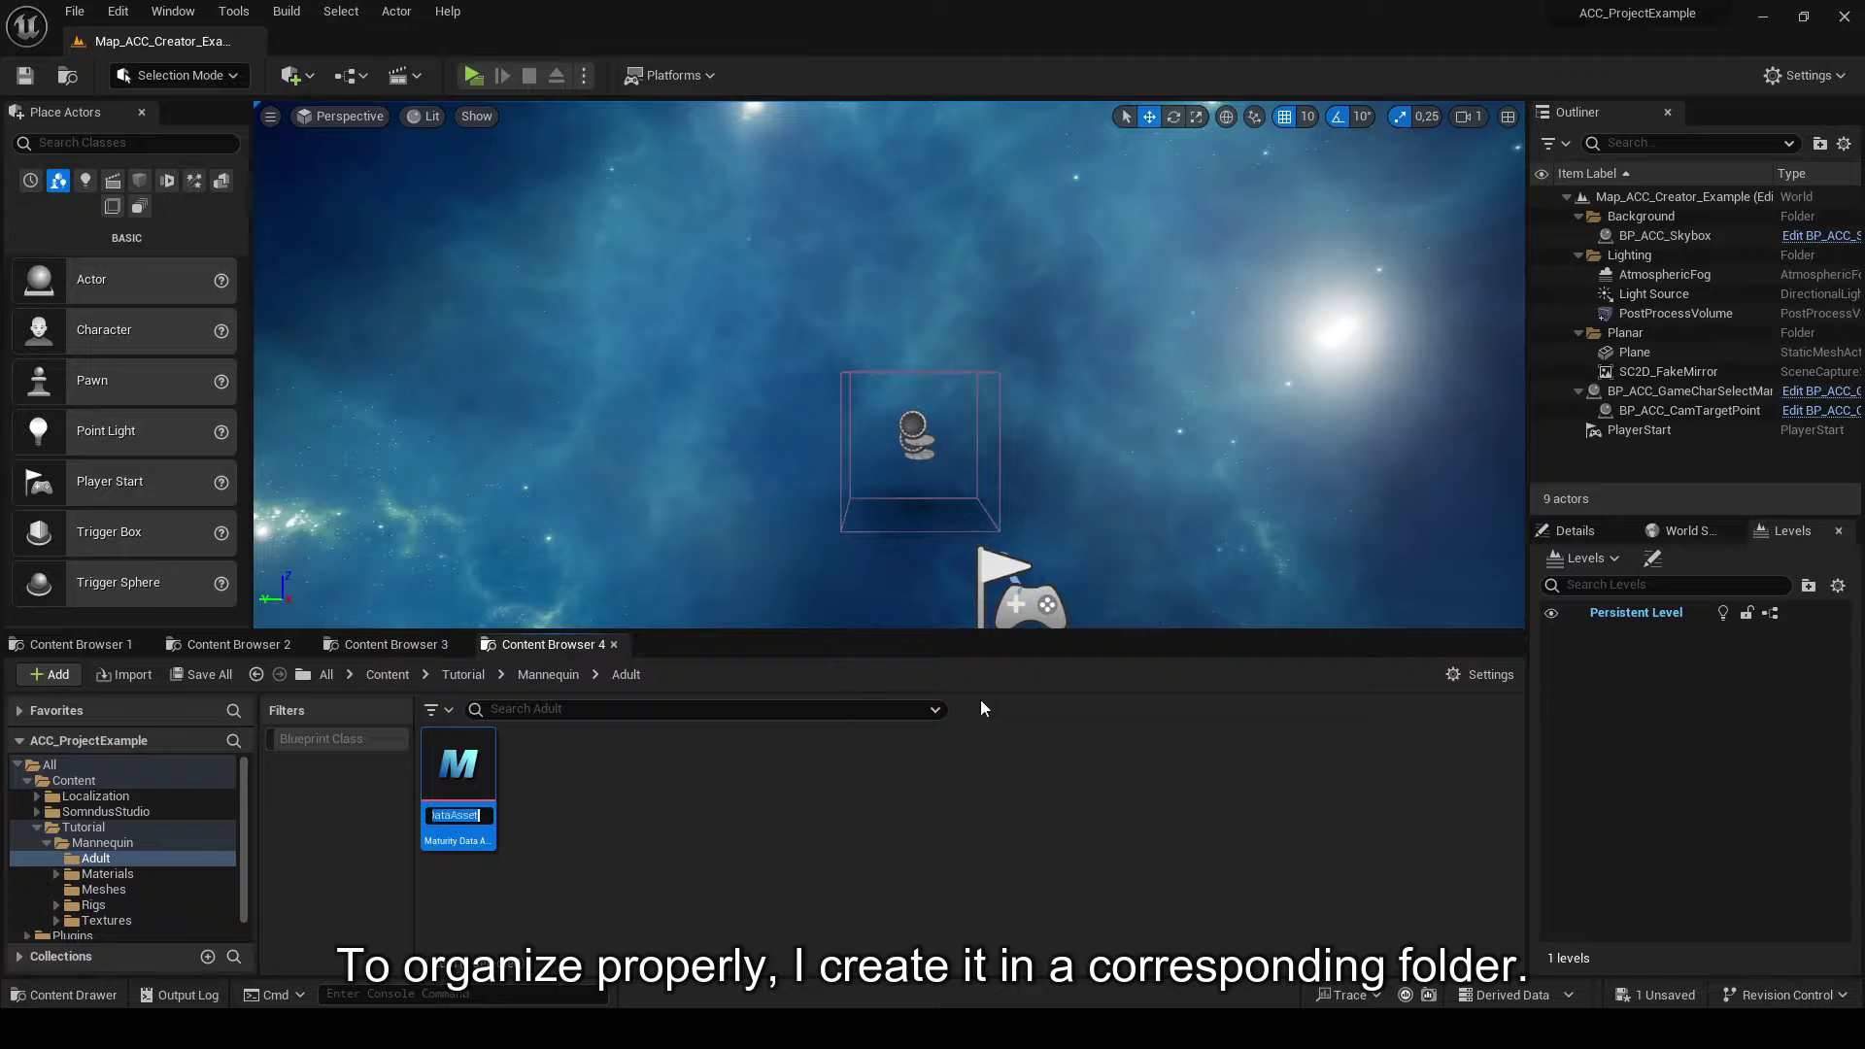
pyautogui.write('DA_Matu')
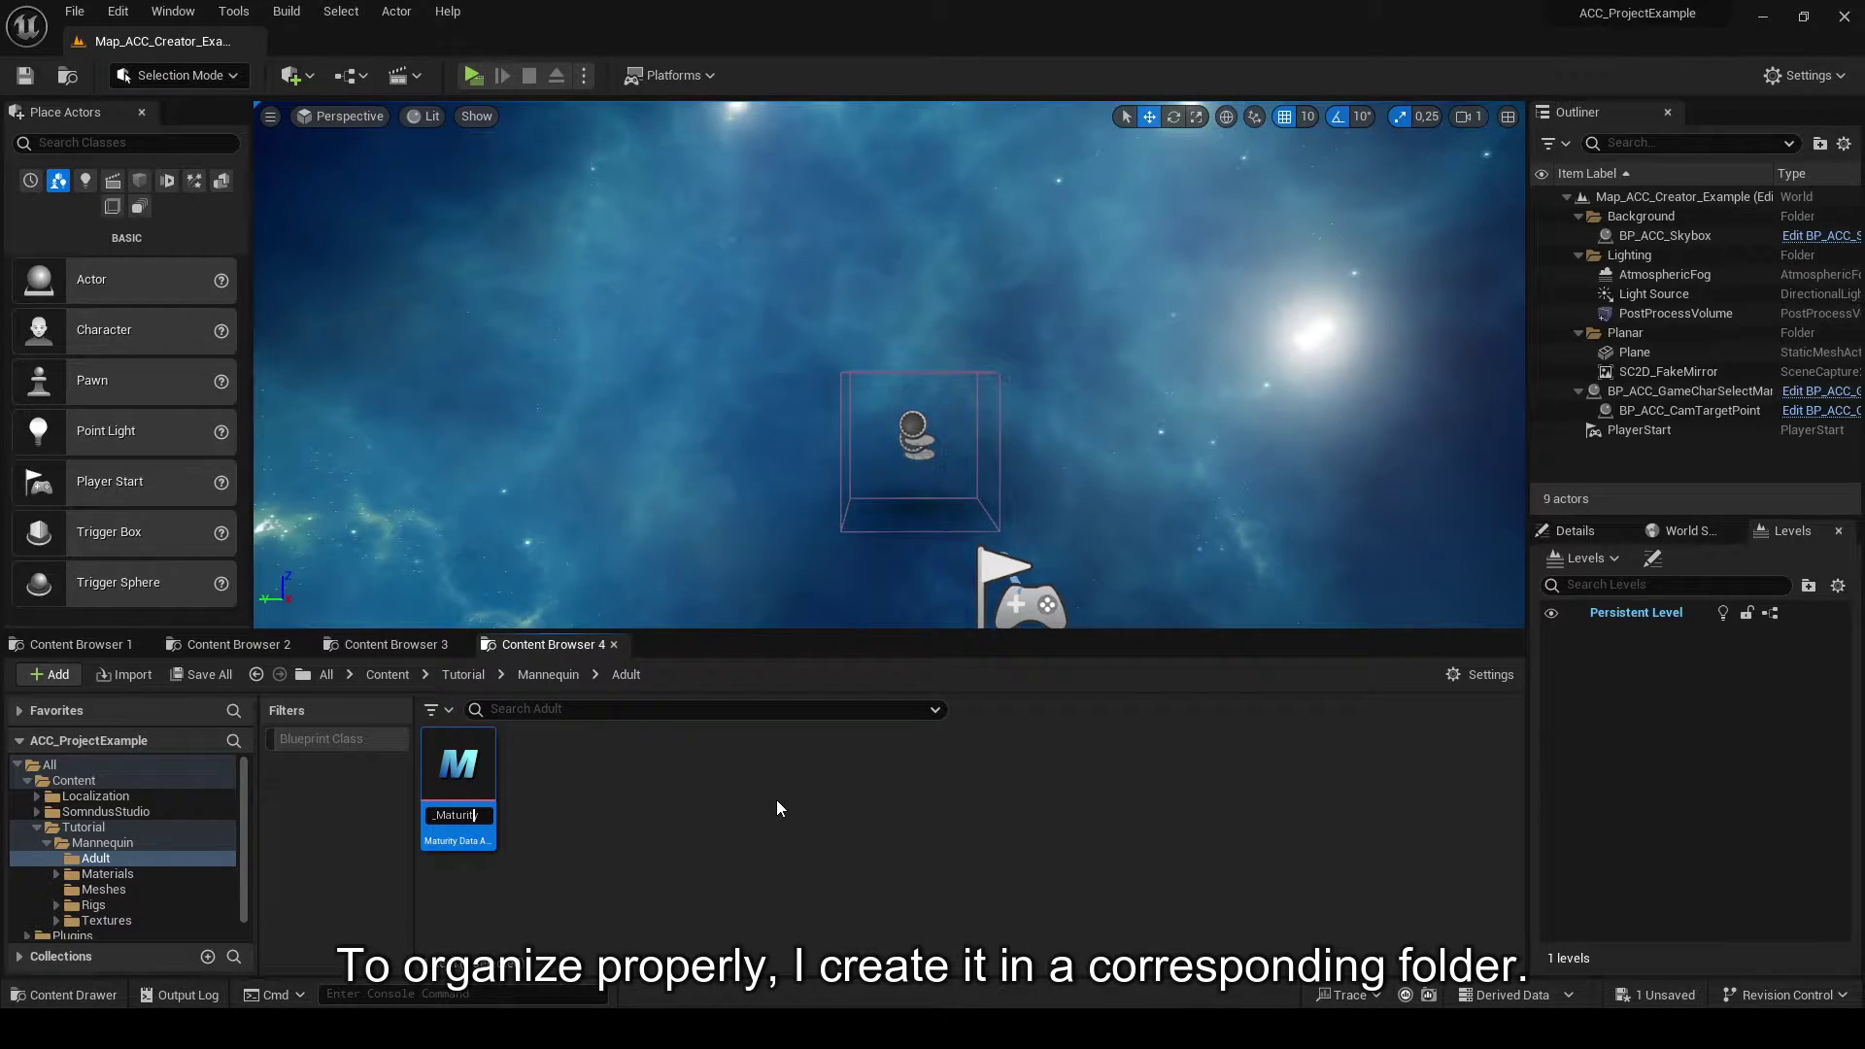
pyautogui.write('AC')
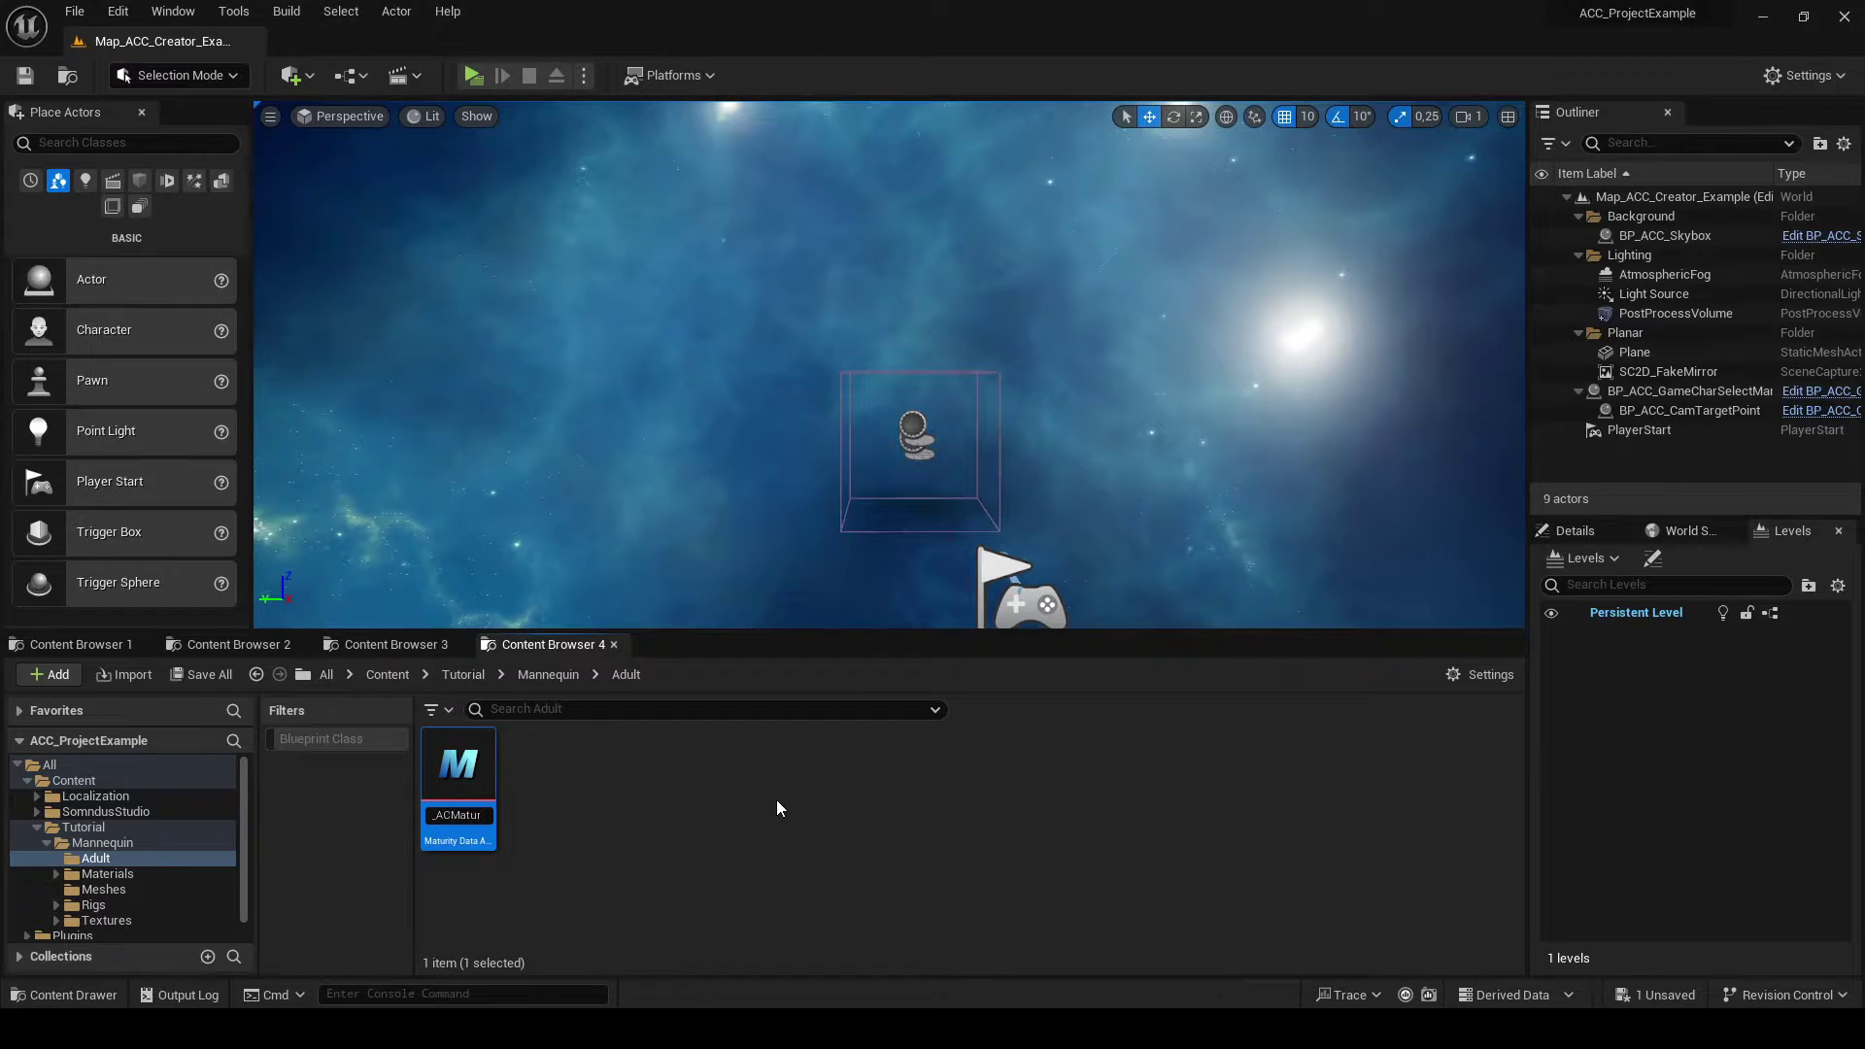
pyautogui.write('C_Mannequin')
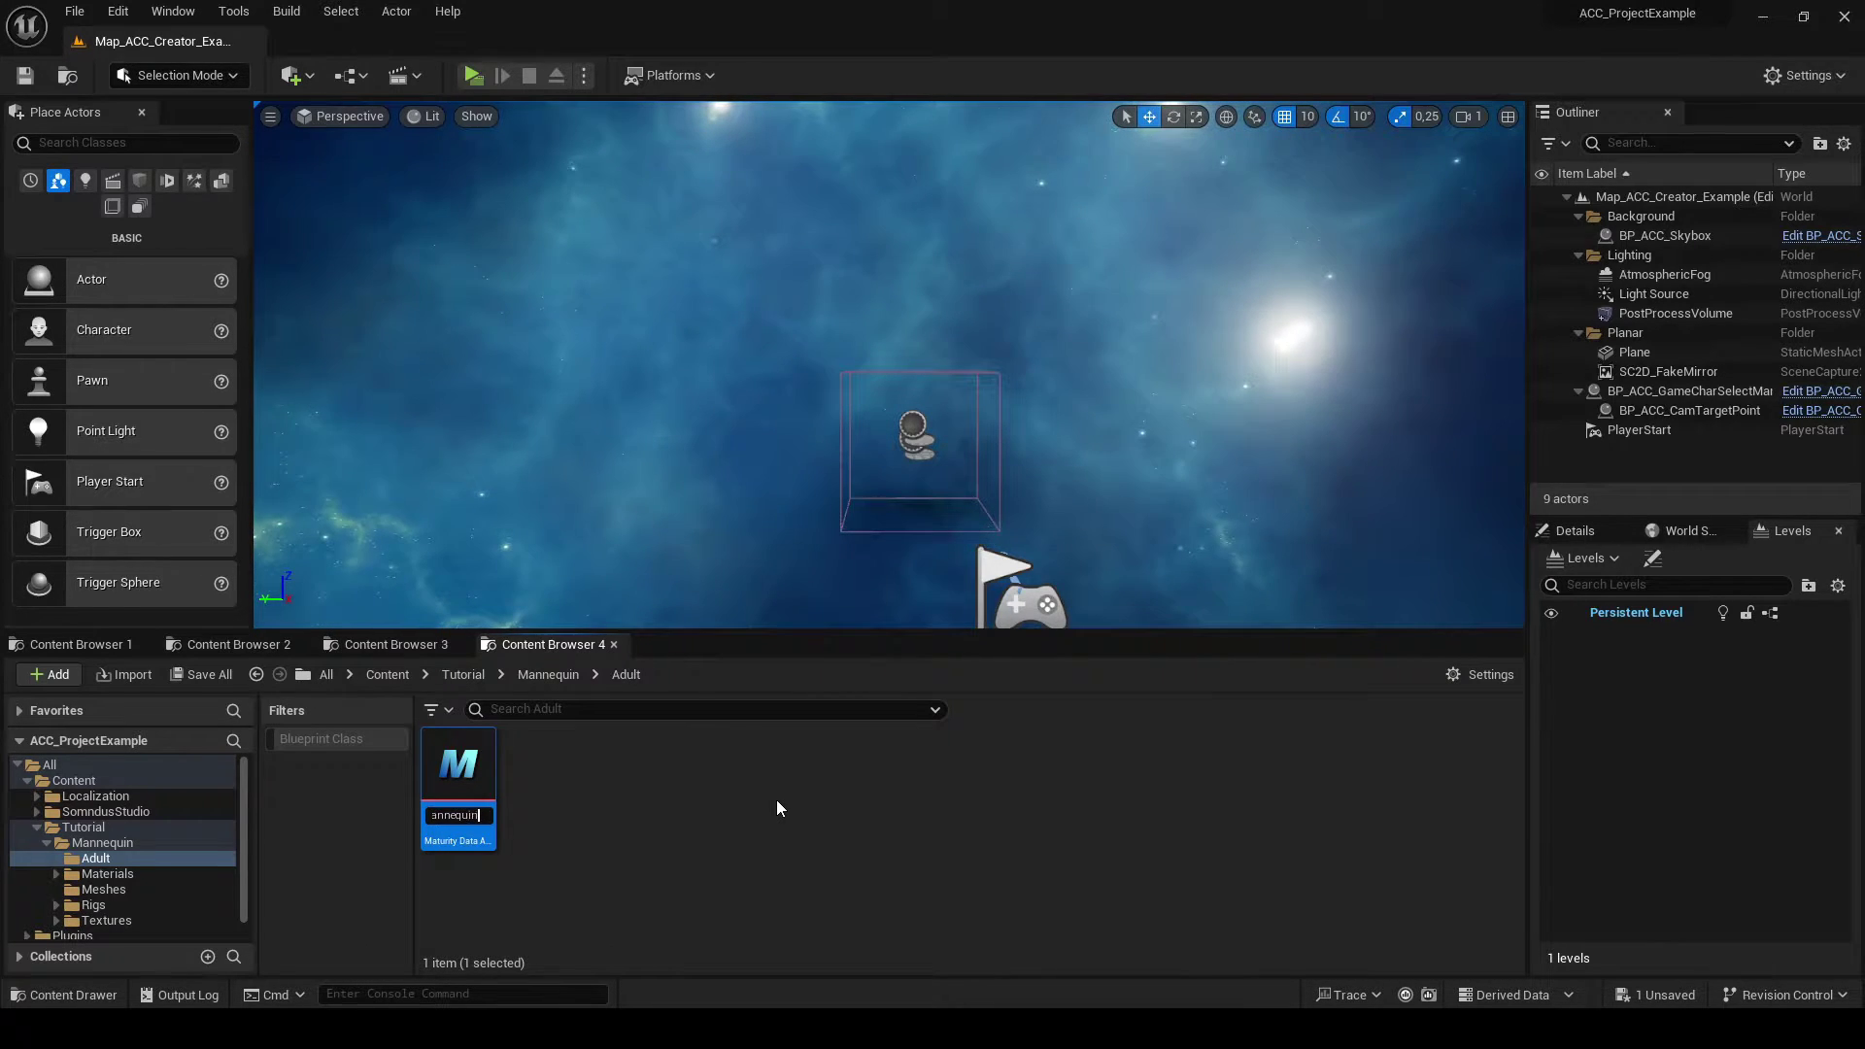
pyautogui.write('_')
pyautogui.press('Return')
# - Open the mannequin Maturity Data Asset, add a Genders entry with the key Male, and save all assets
pyautogui.doubleClick(451, 805)
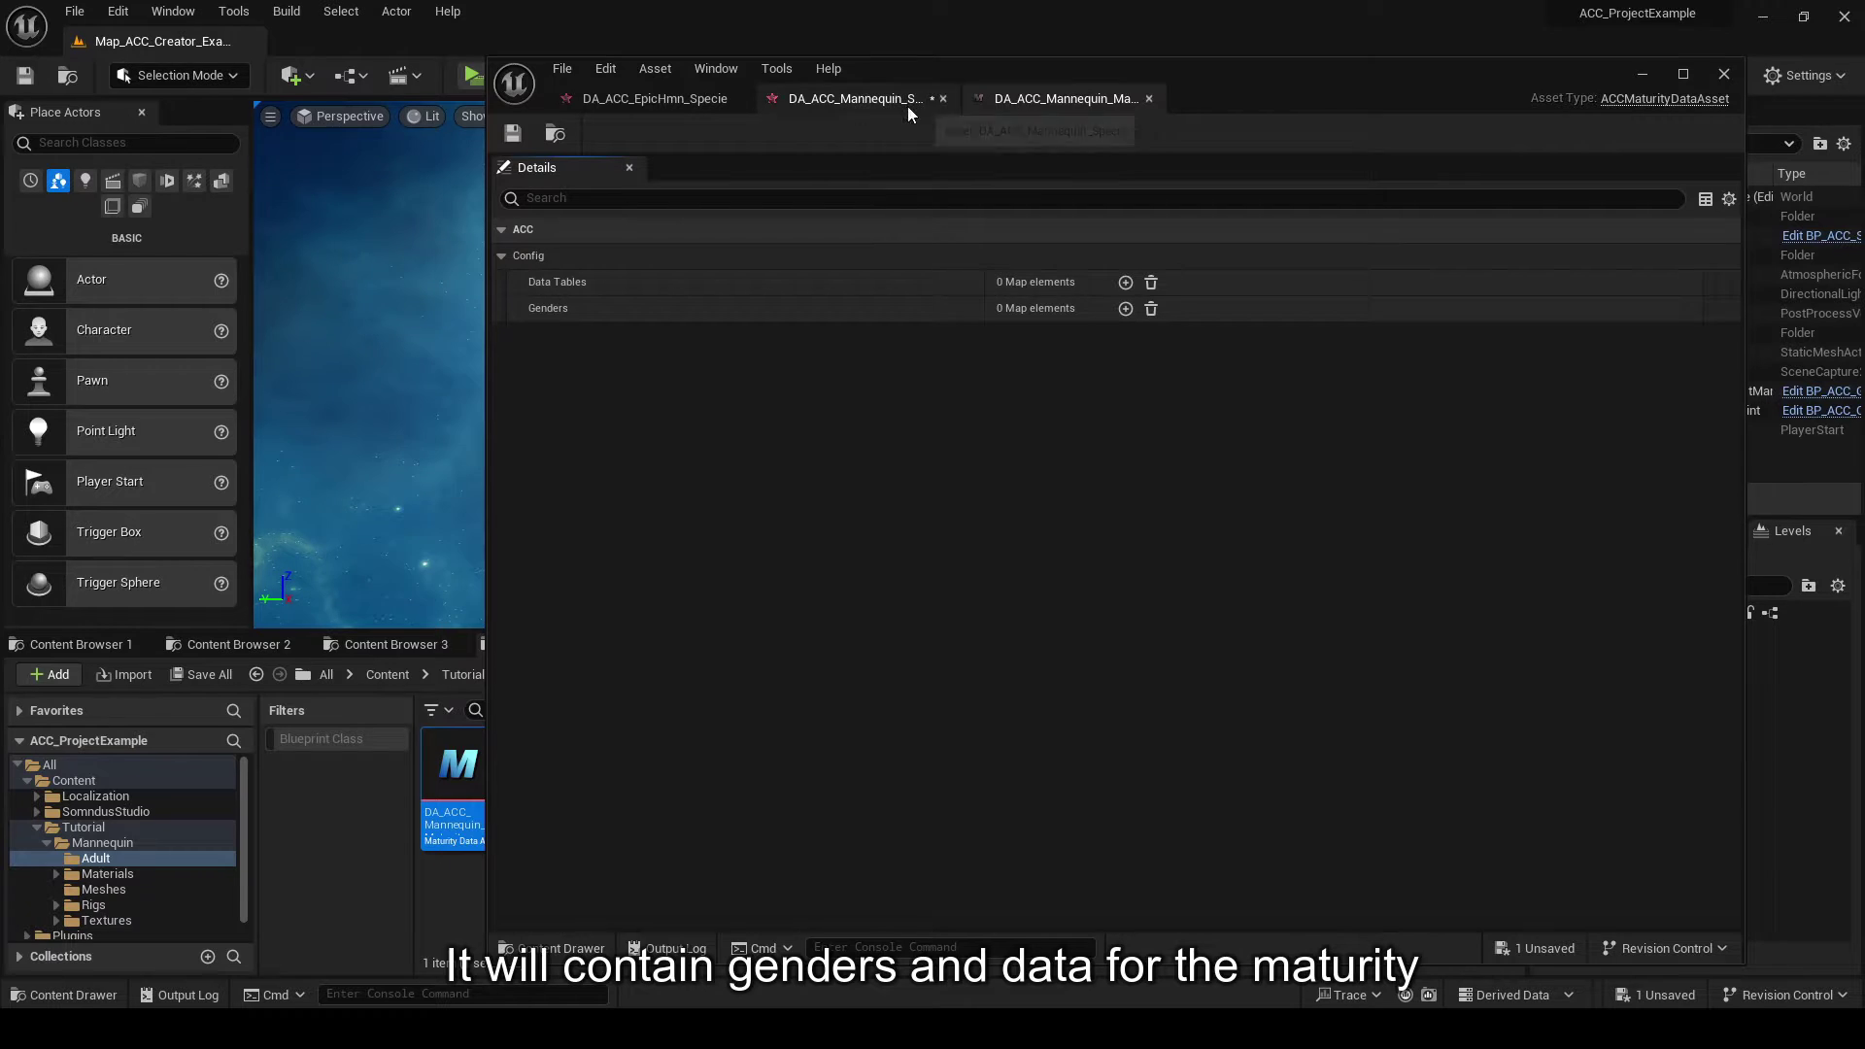
pyautogui.click(1127, 310)
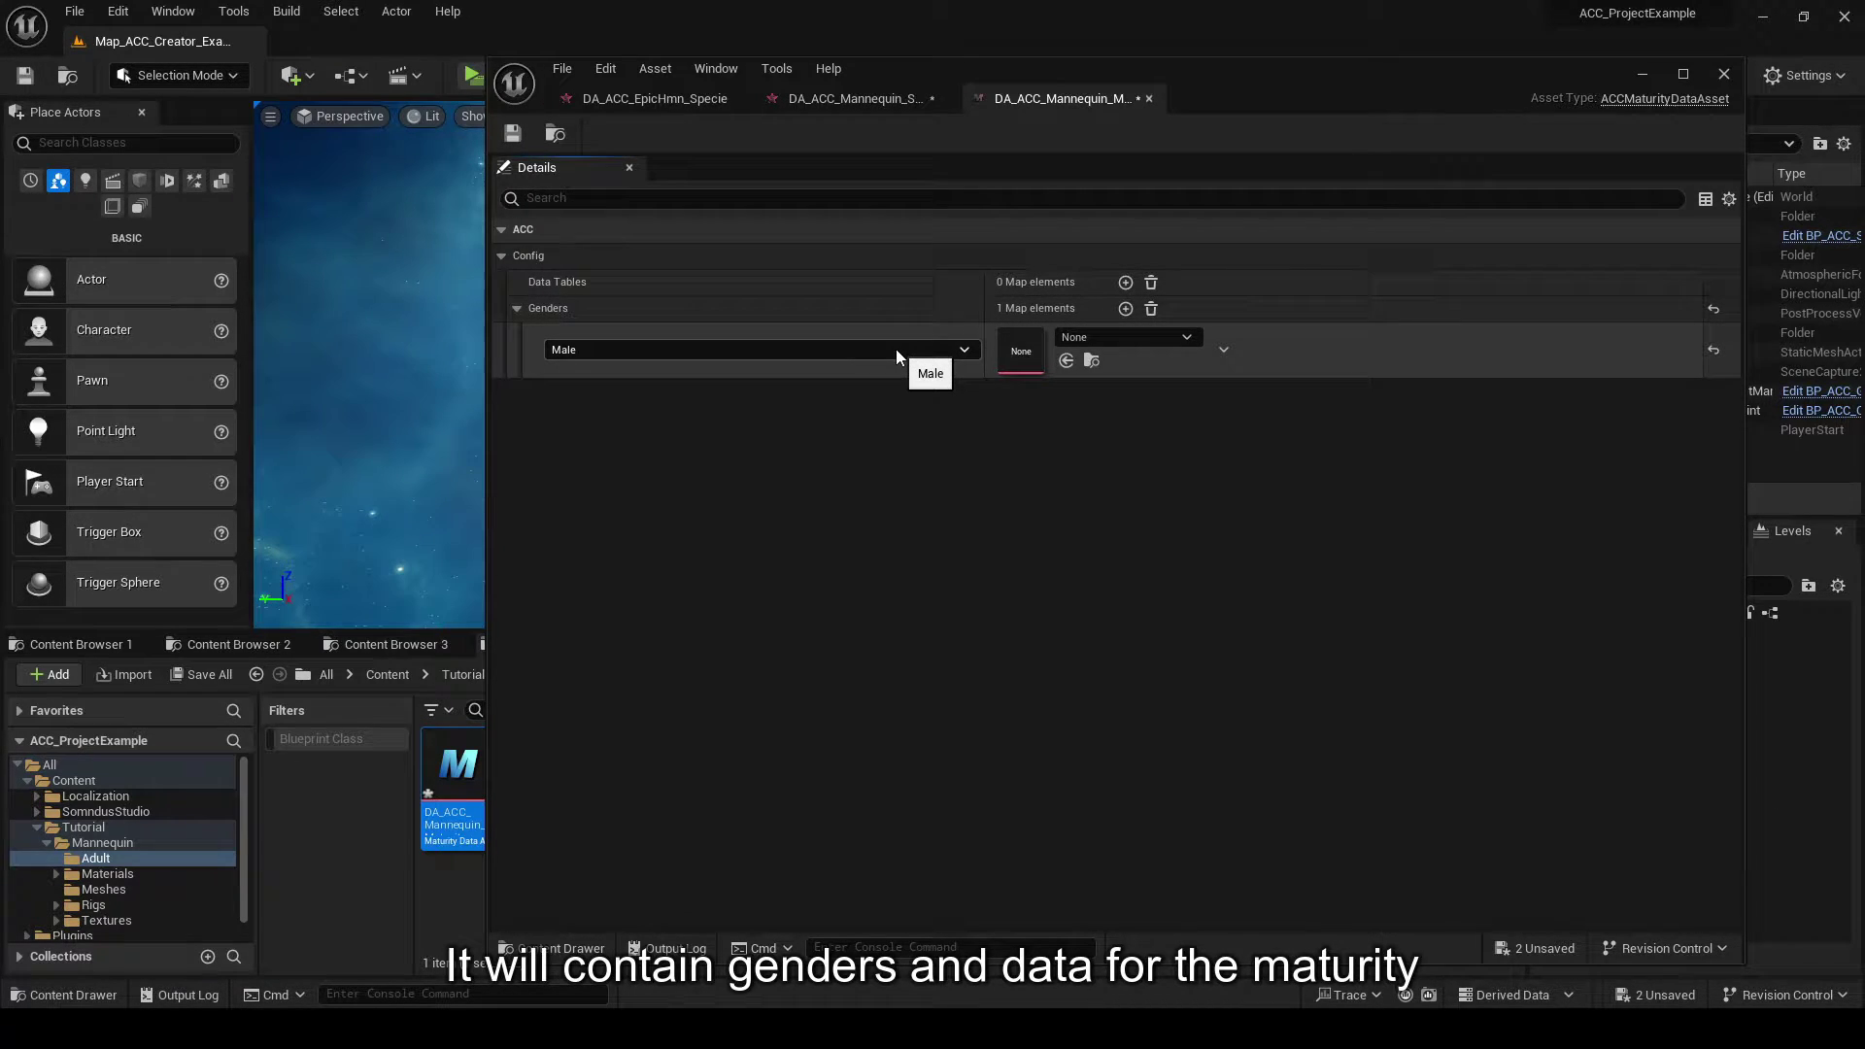
pyautogui.hotkey('ctrl', 'shift', 's')
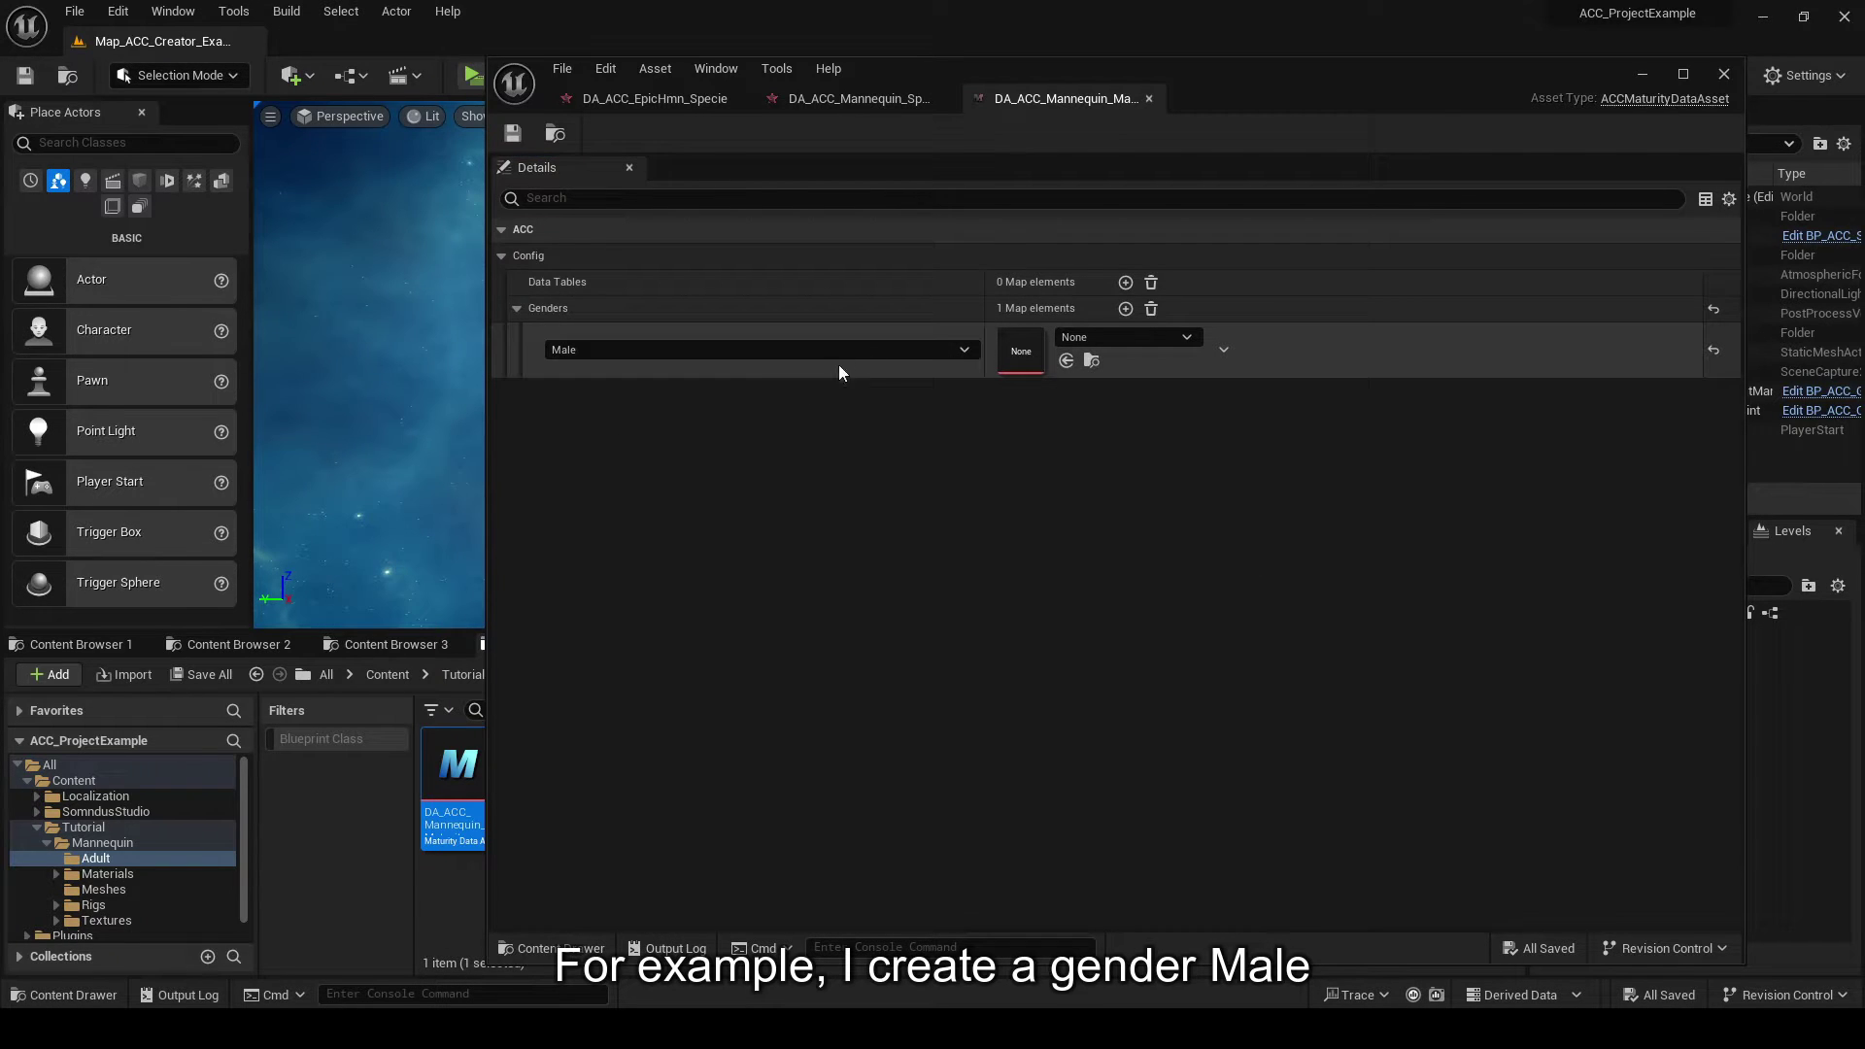
pyautogui.click(793, 354)
pyautogui.click(679, 363)
# - Create a folder named Male inside the mannequin's Adult folder
pyautogui.click(1649, 70)
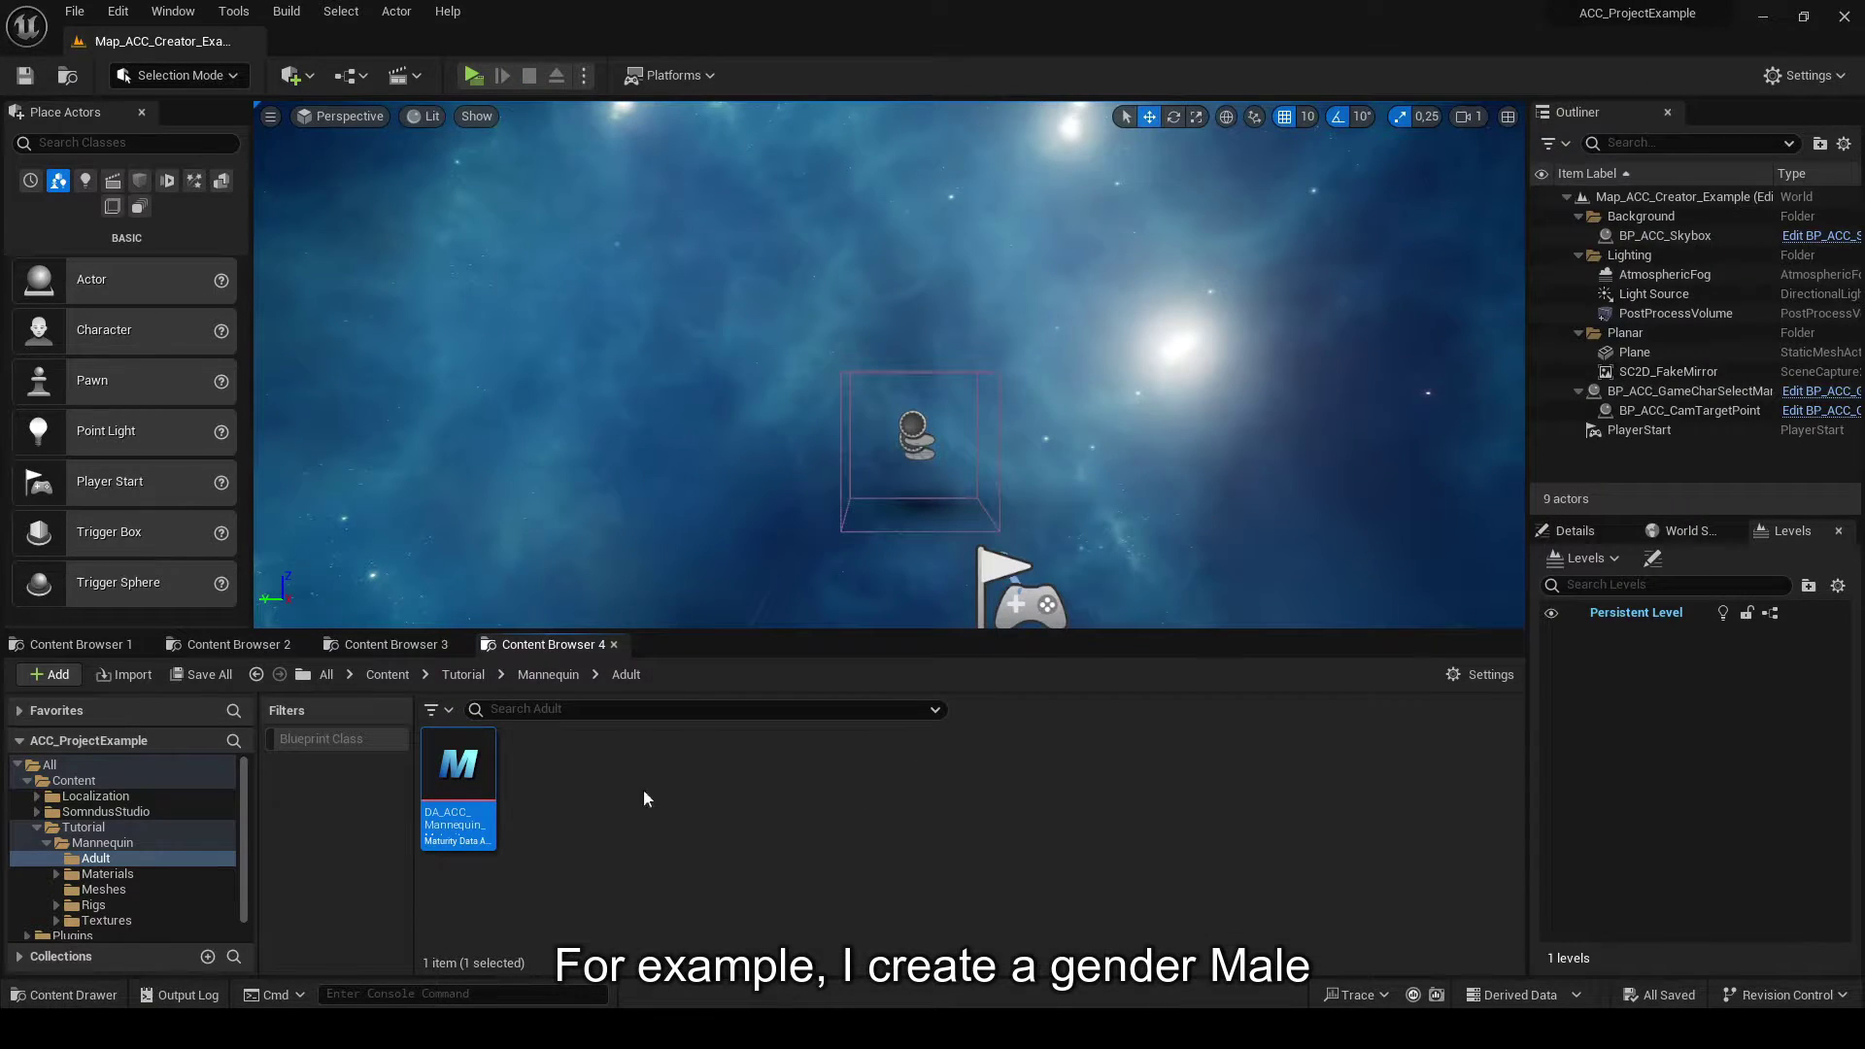
pyautogui.rightClick(589, 808)
pyautogui.click(627, 680)
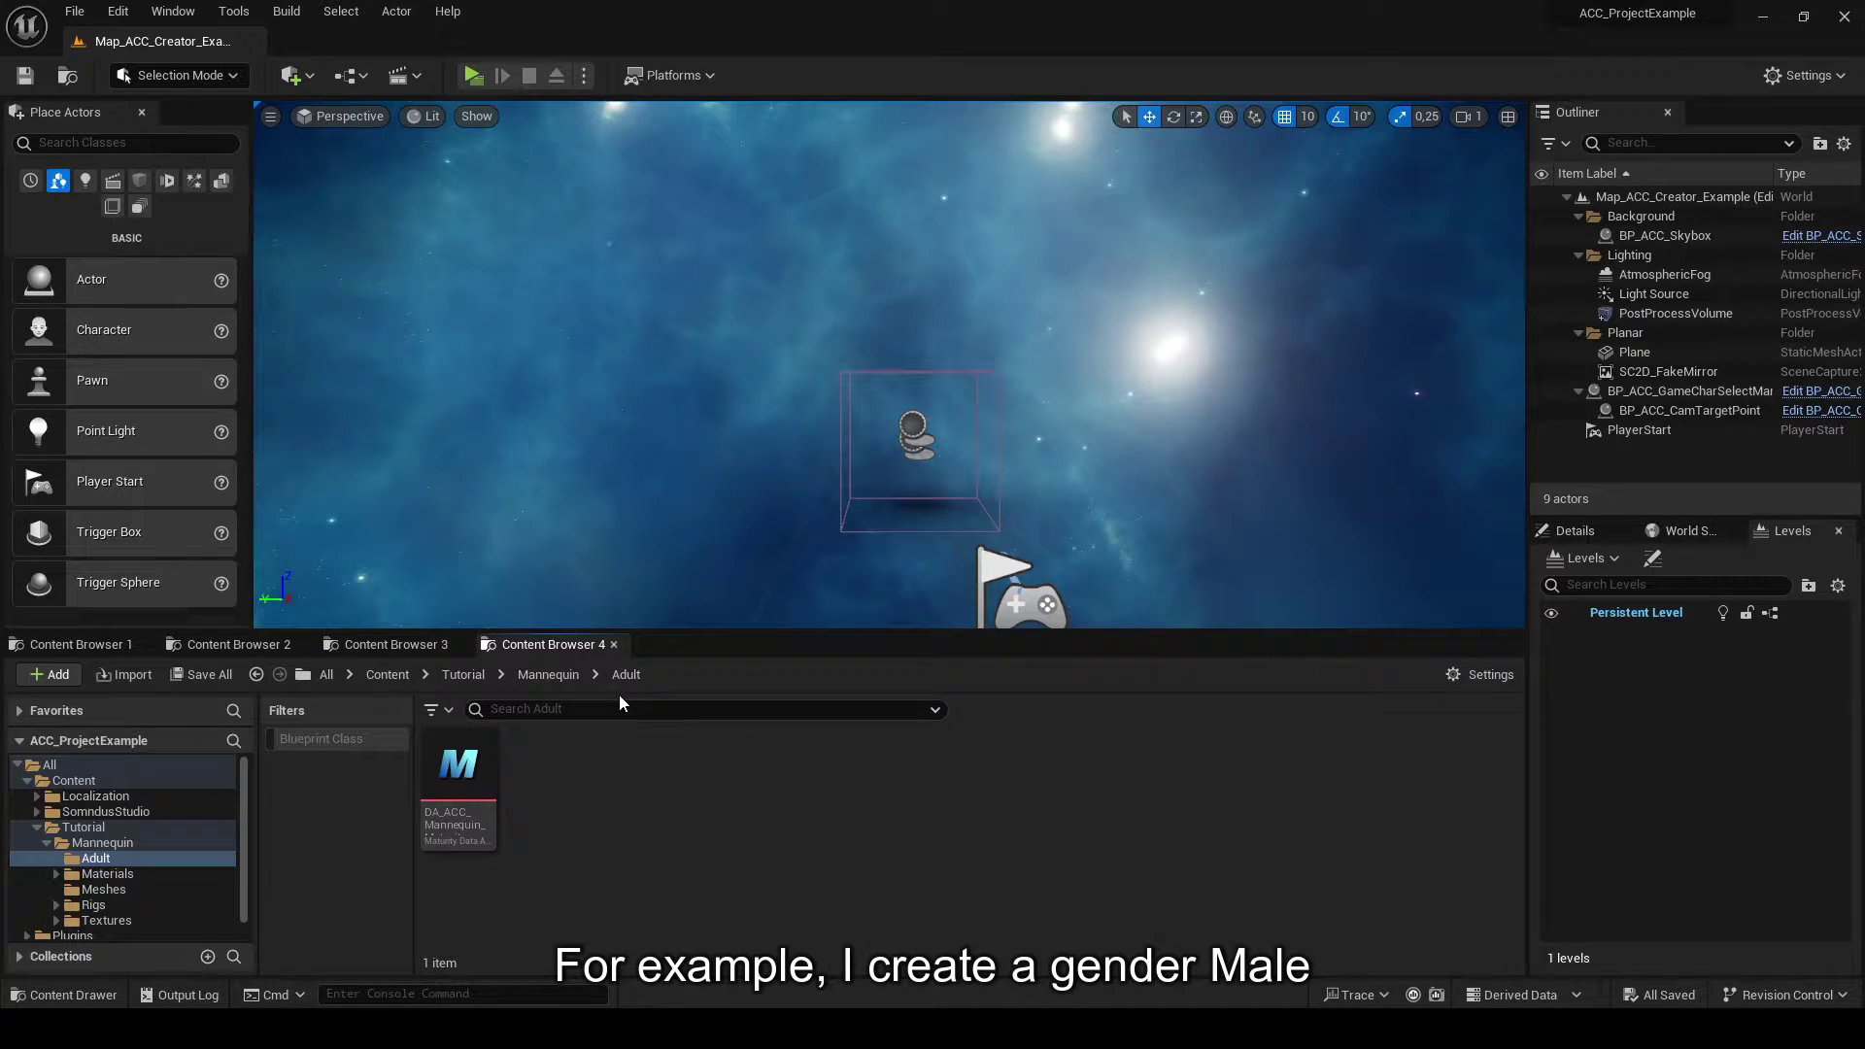
pyautogui.rightClick(596, 807)
pyautogui.click(688, 175)
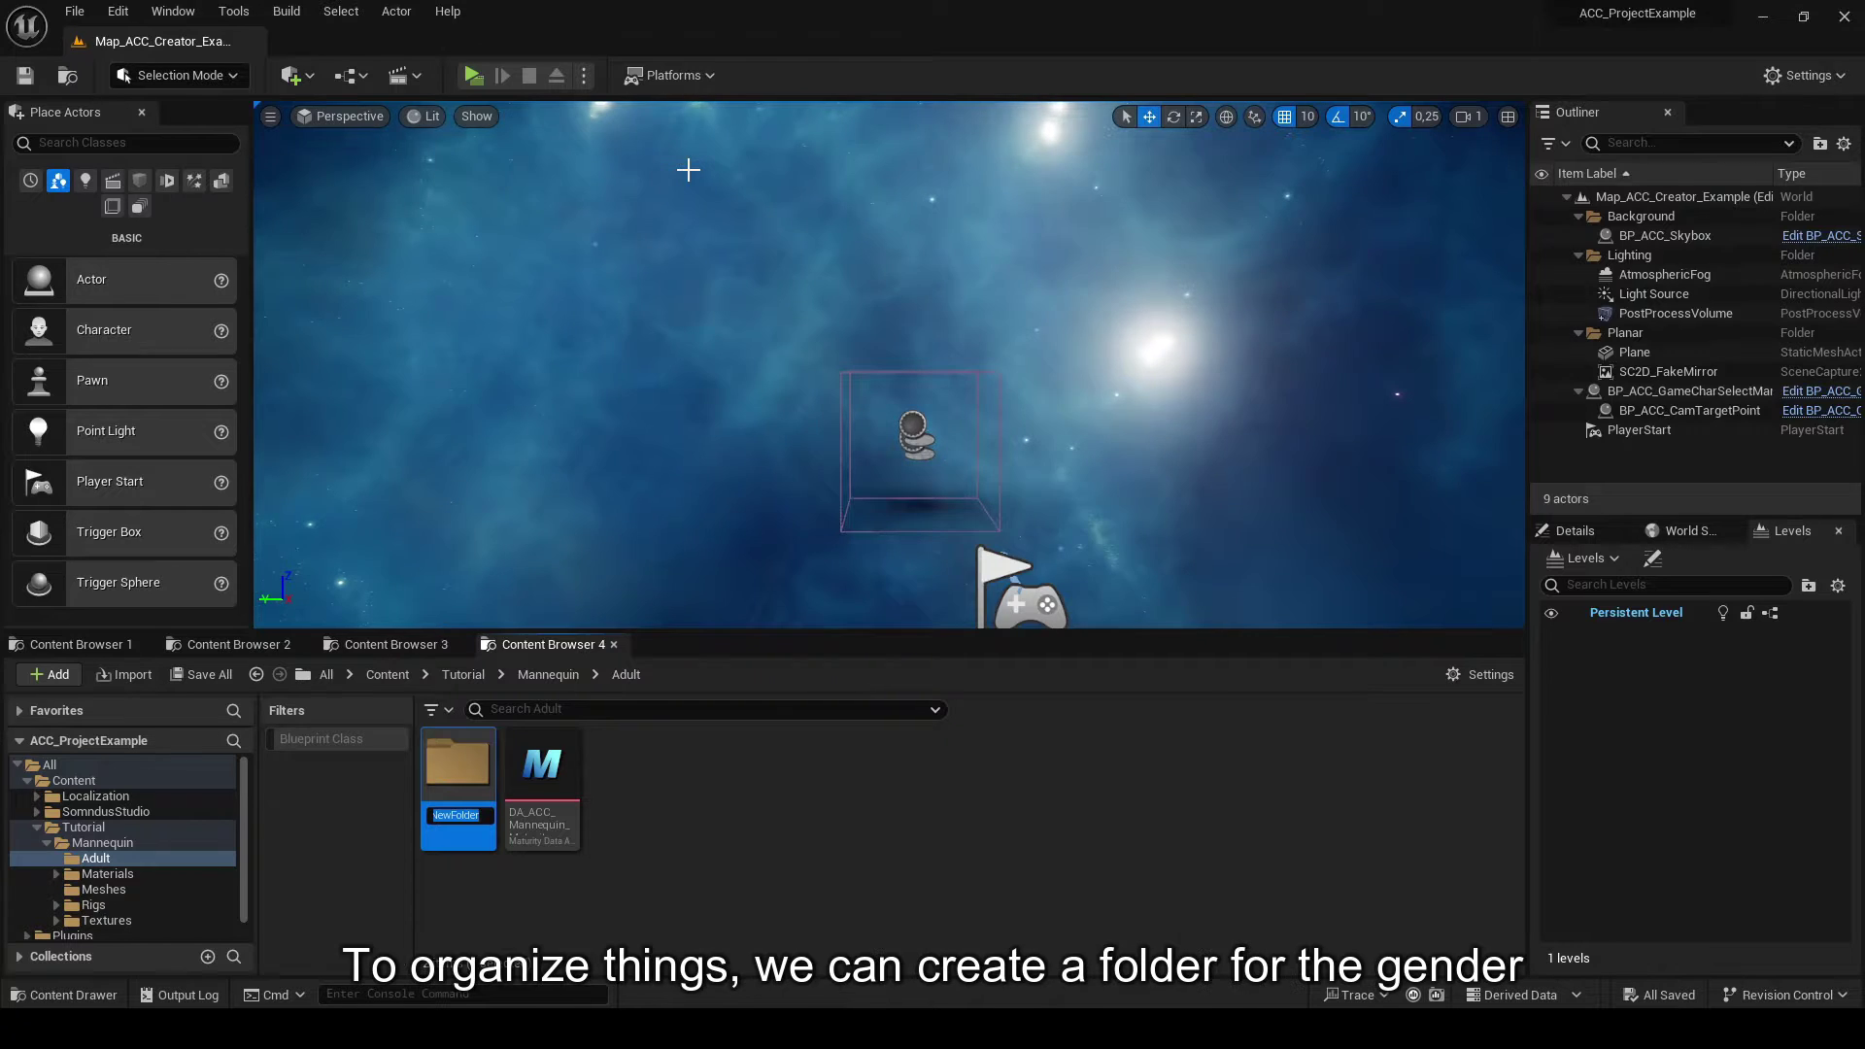
pyautogui.write('male')
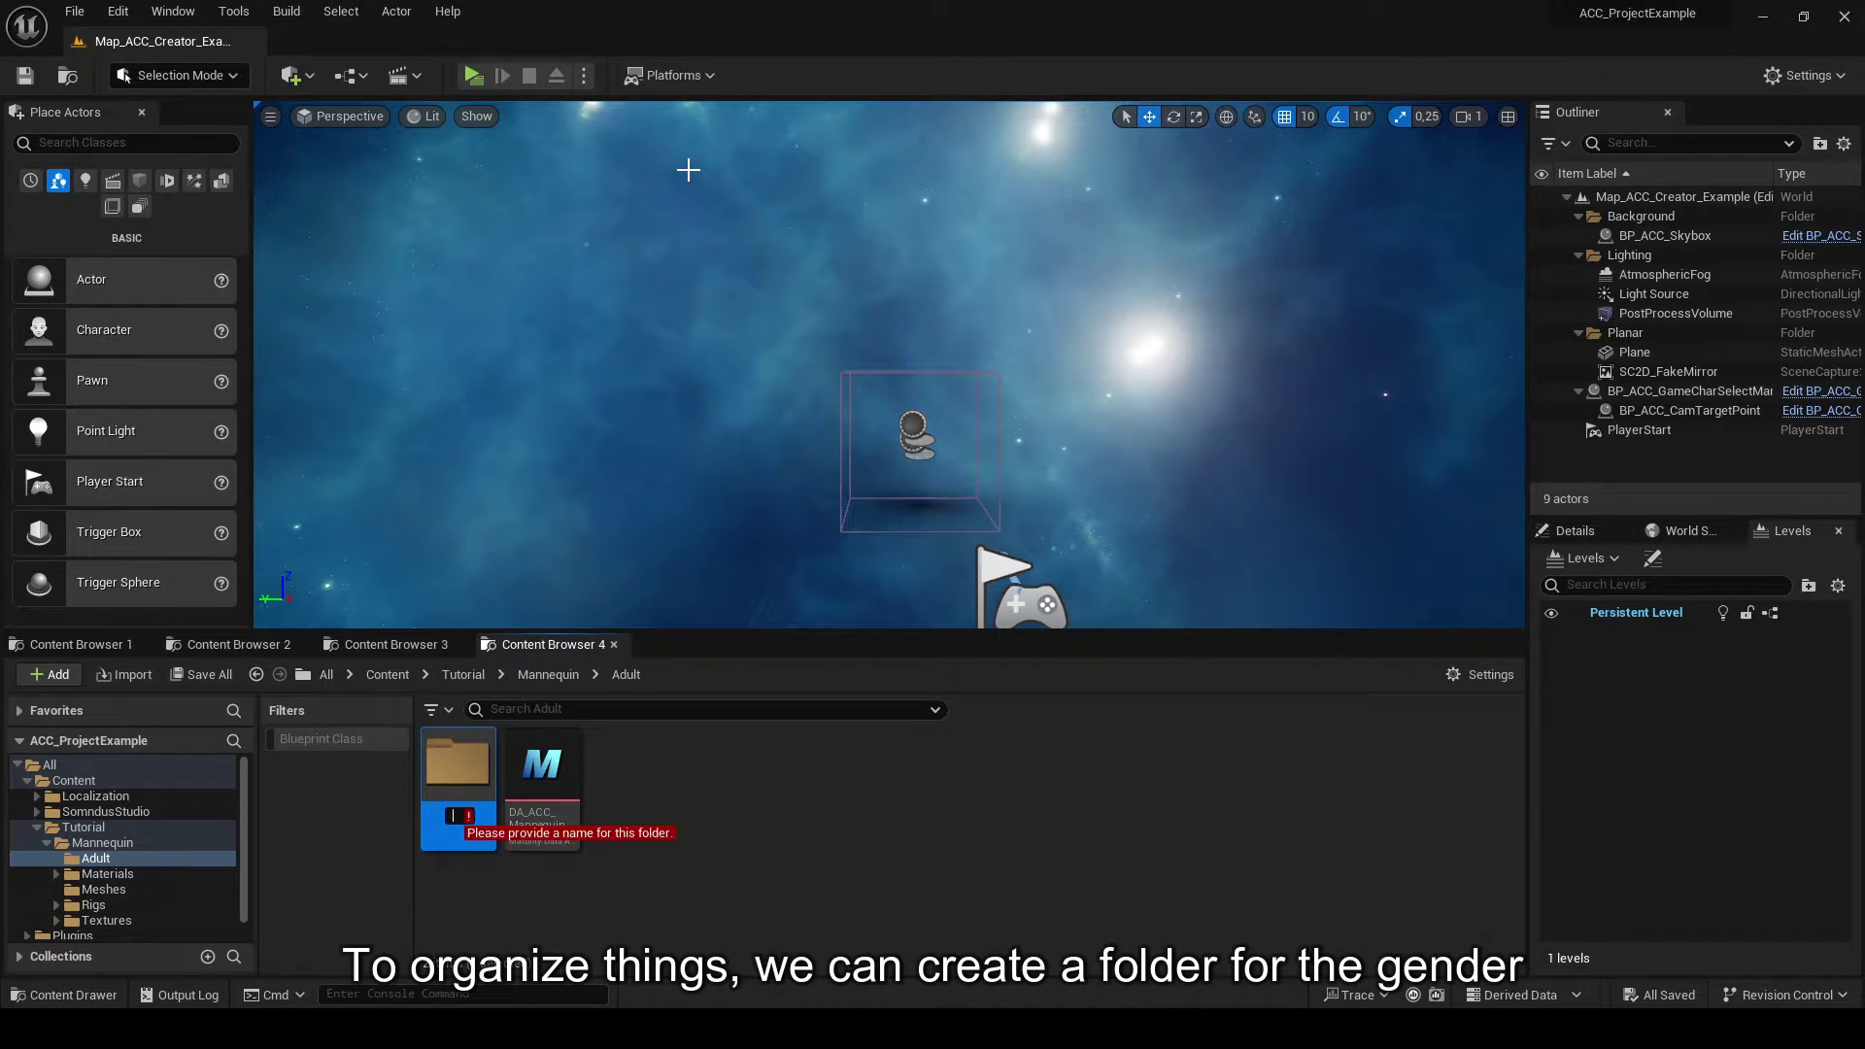
pyautogui.press('Return')
pyautogui.press('F2')
pyautogui.write('Male')
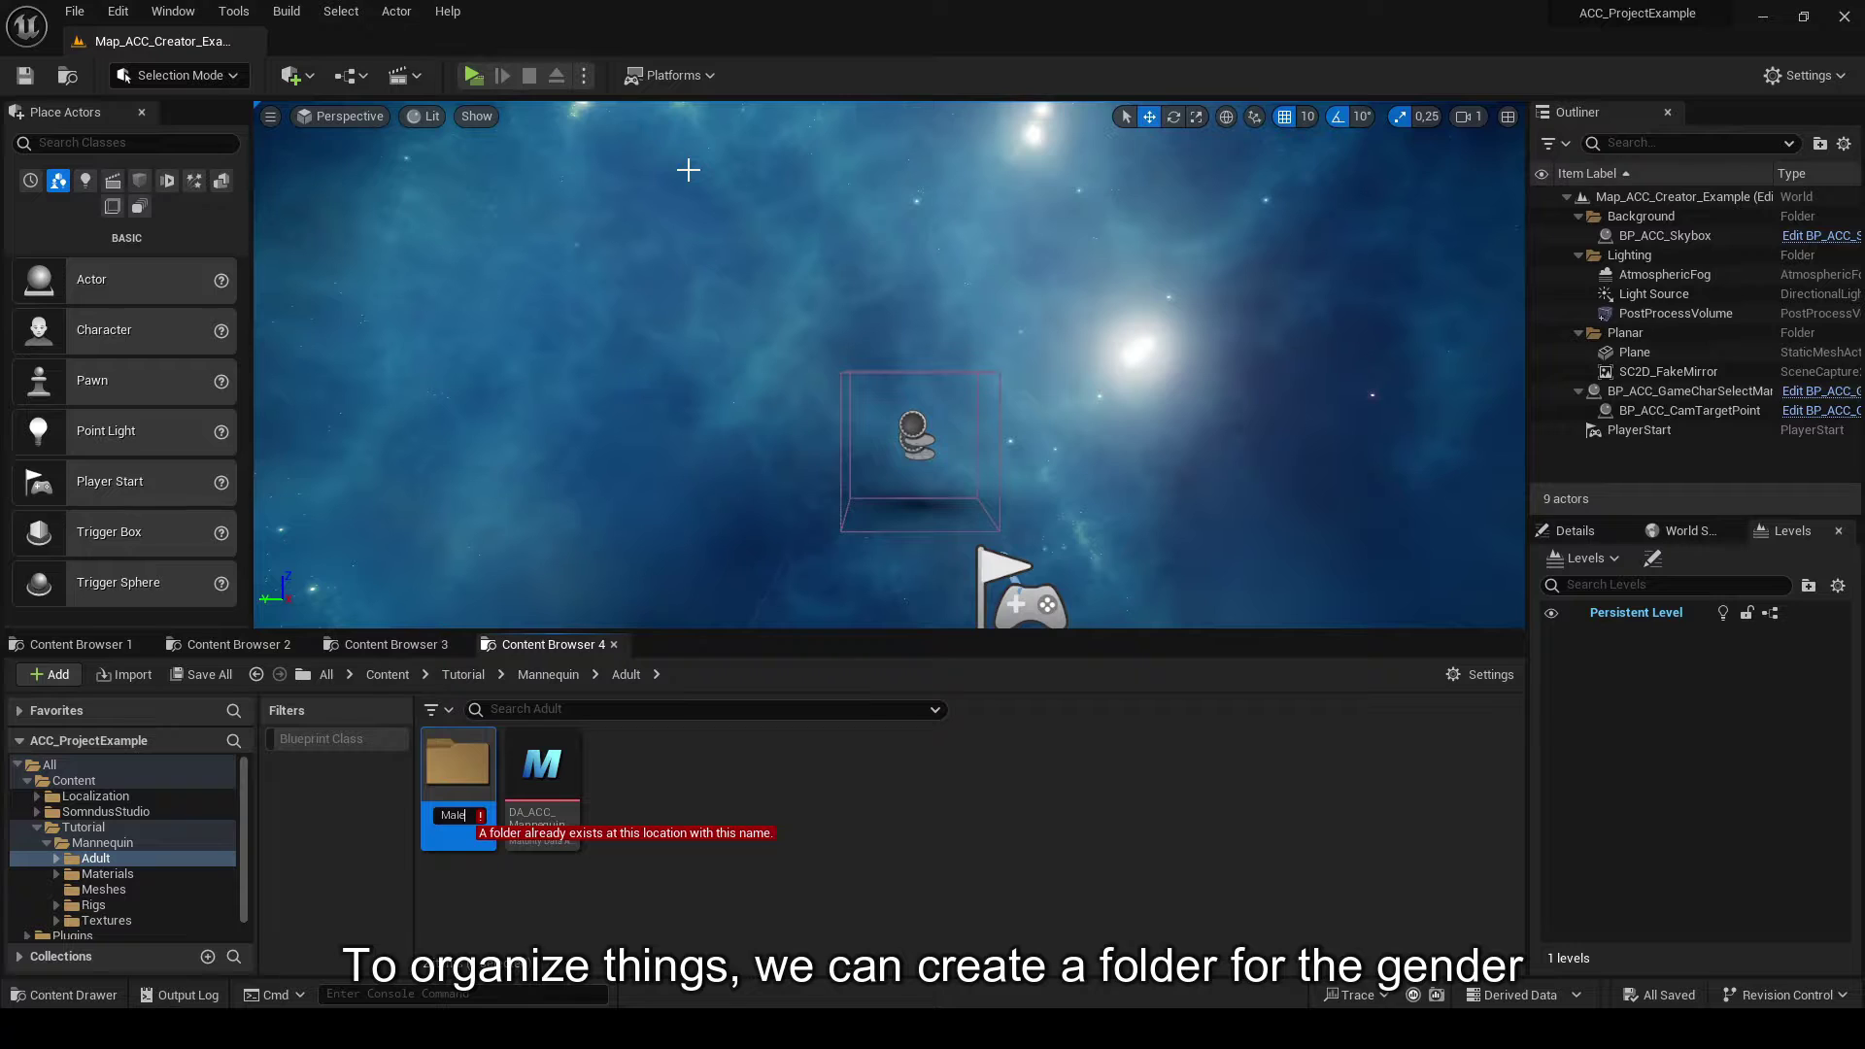
pyautogui.press('Return')
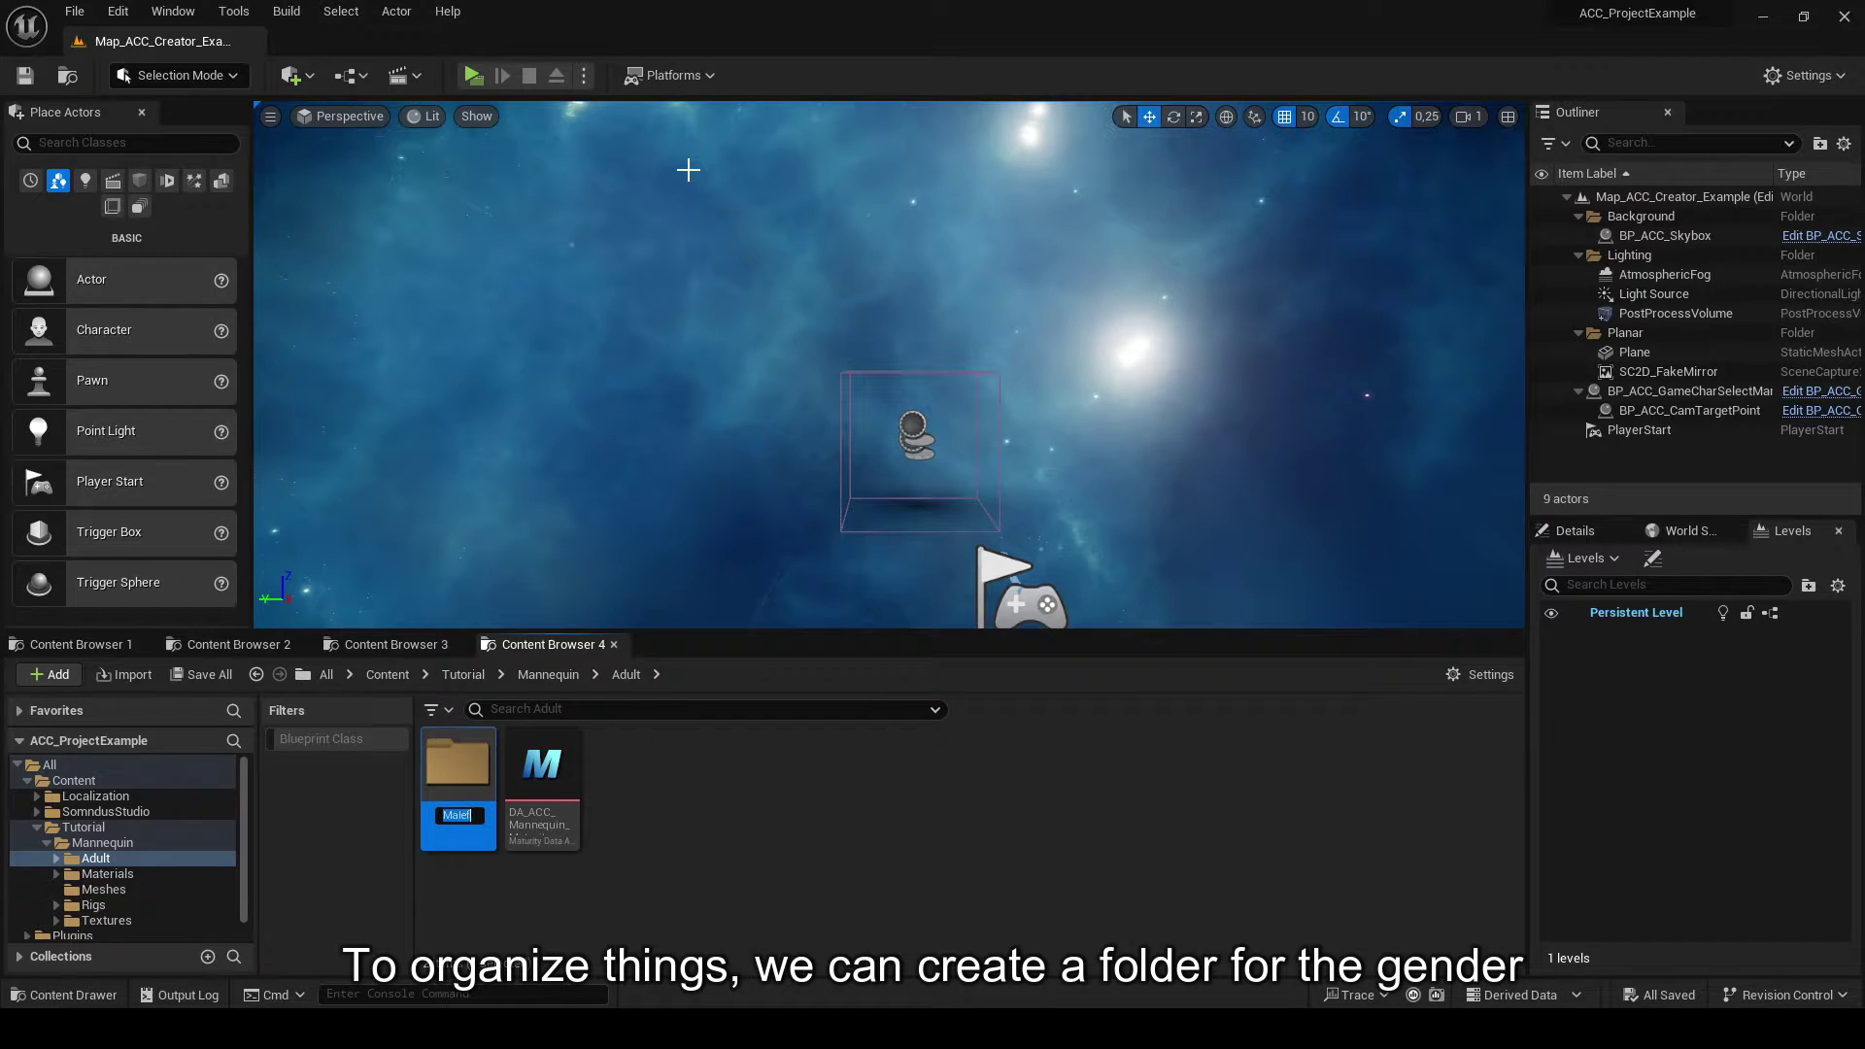
# - Create an Anime Character Creator Gender Data Asset named DA_ACC_Mannequin_Male in the Male folder
pyautogui.doubleClick(445, 828)
pyautogui.rightClick(652, 802)
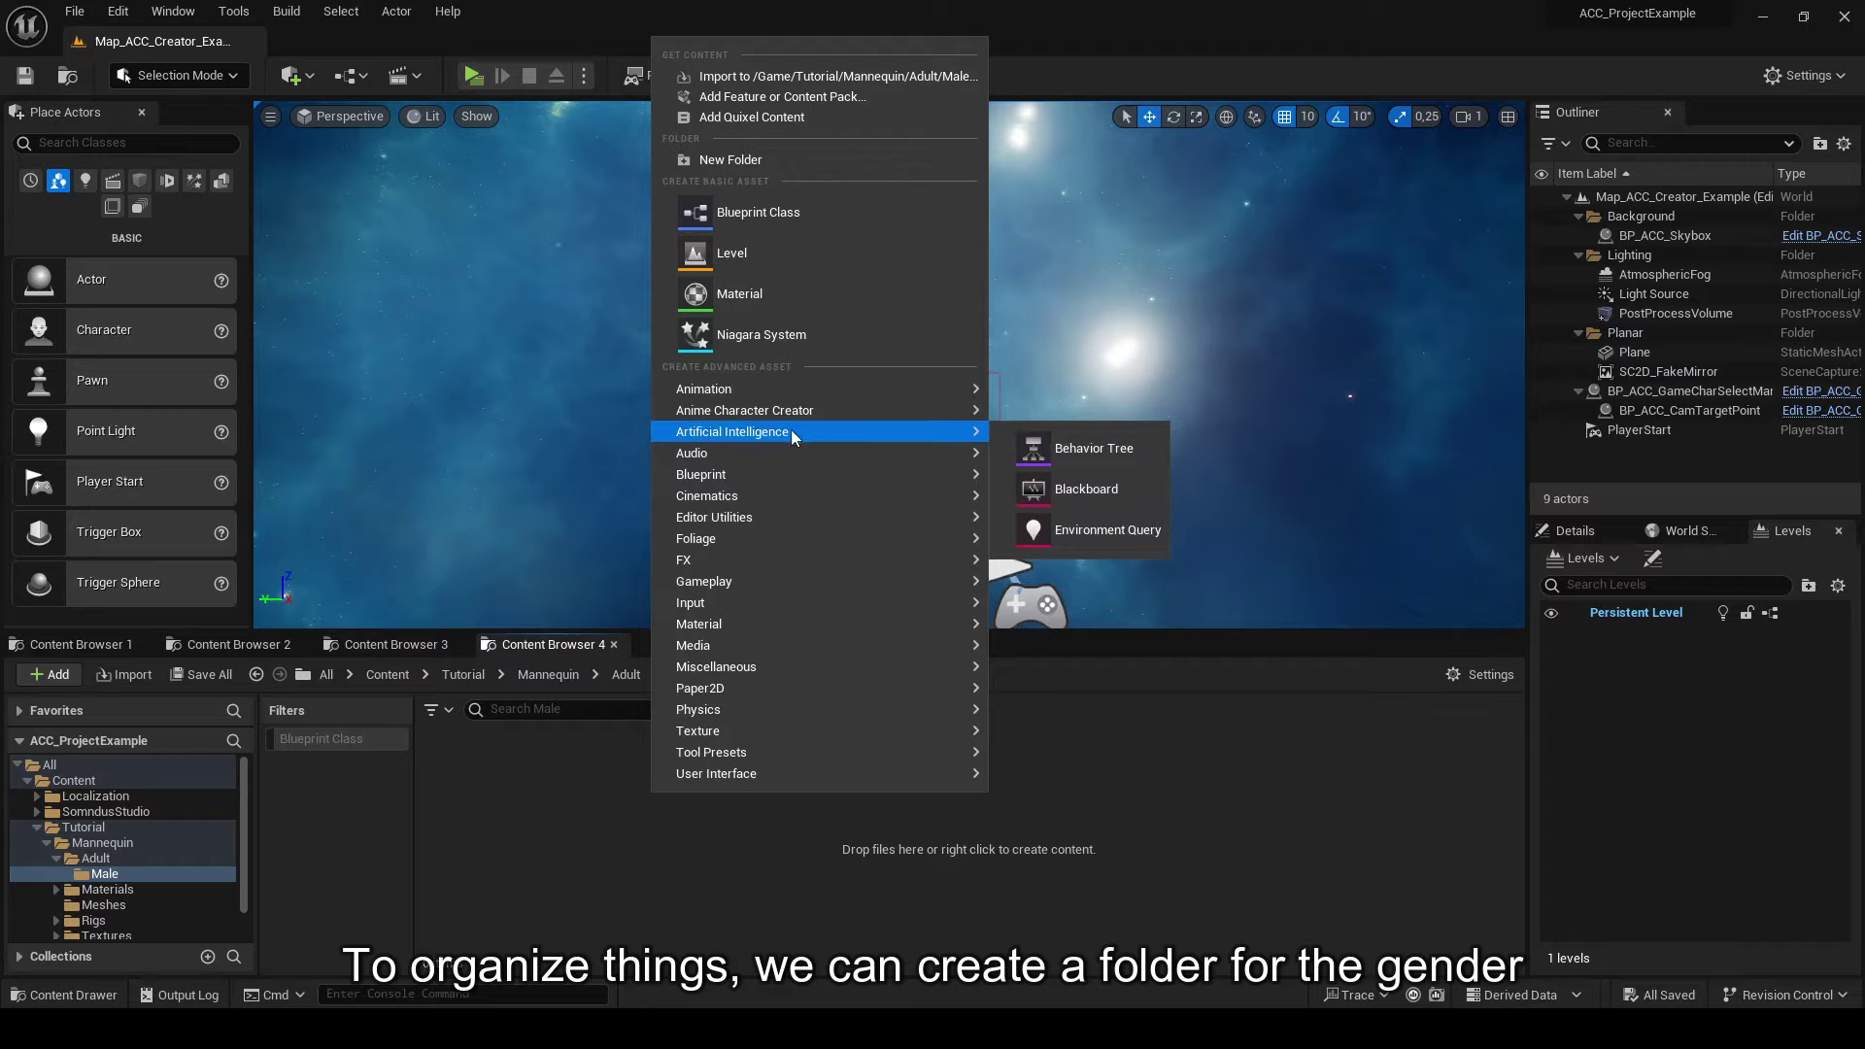
pyautogui.moveTo(794, 412)
pyautogui.click(1086, 435)
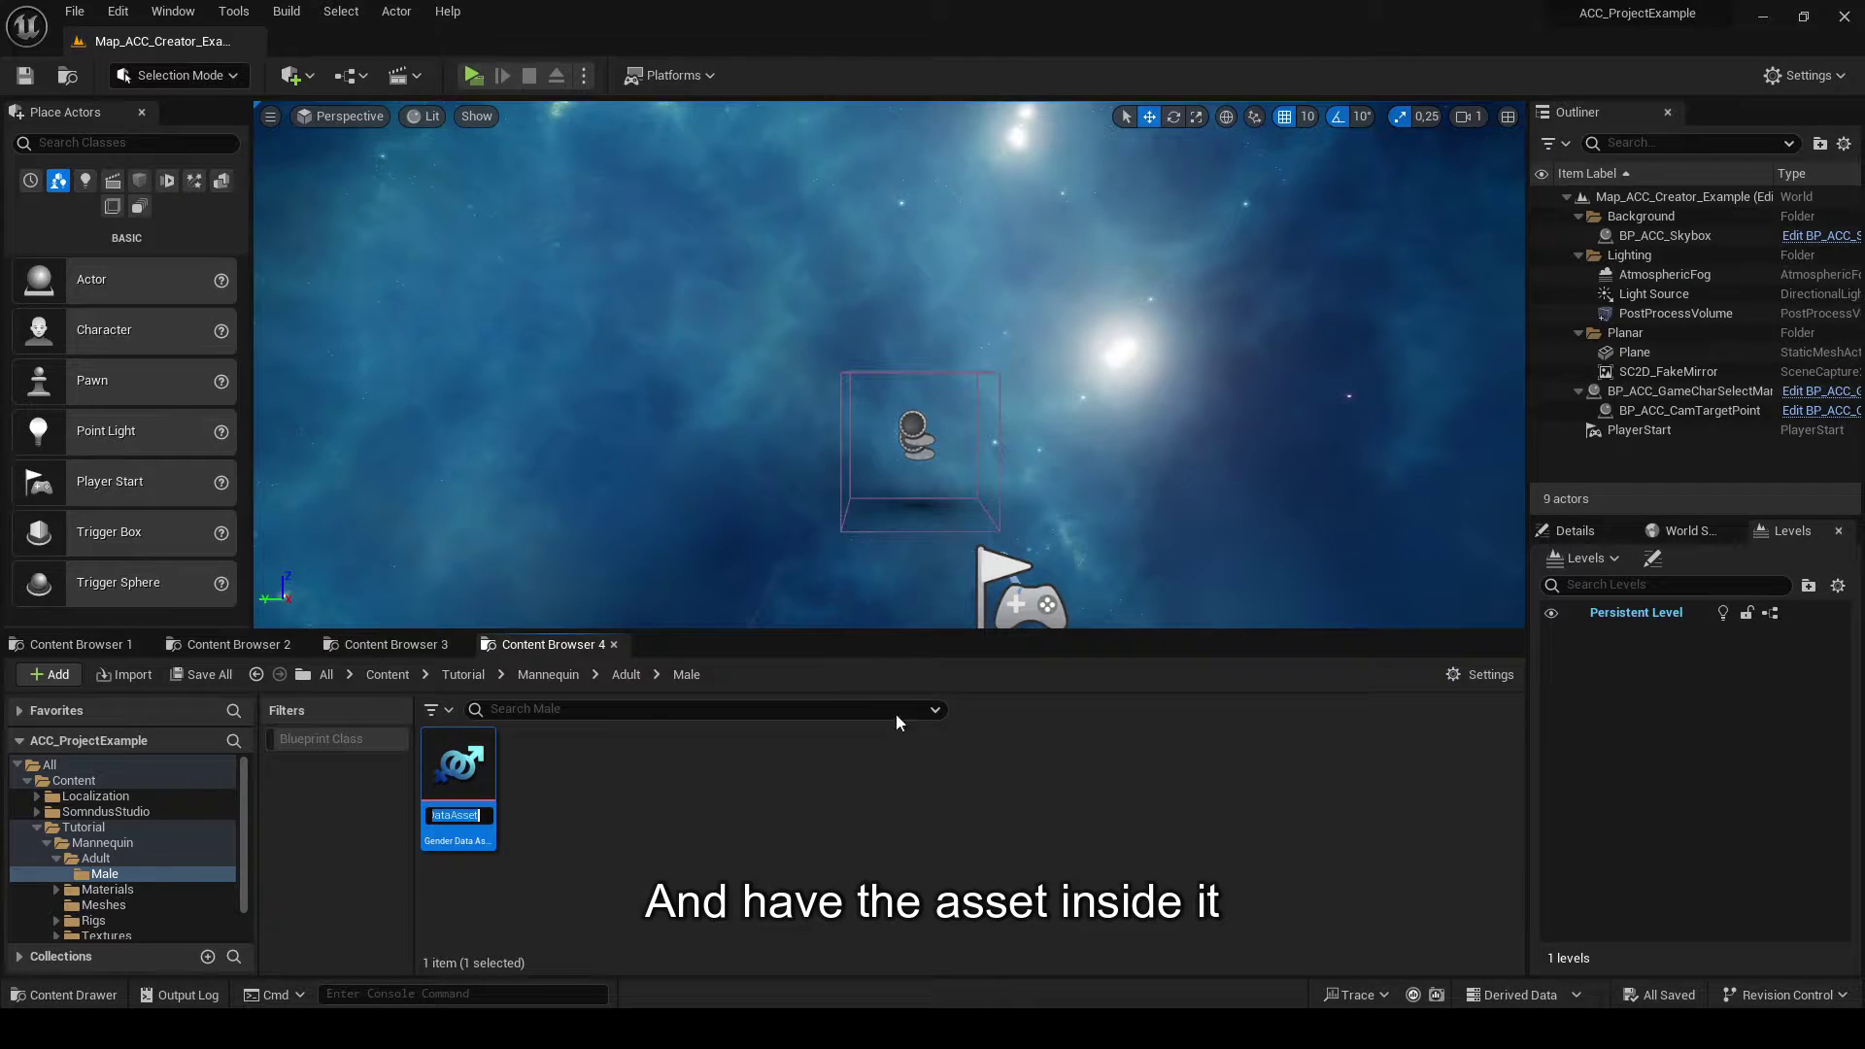
pyautogui.write('DA_')
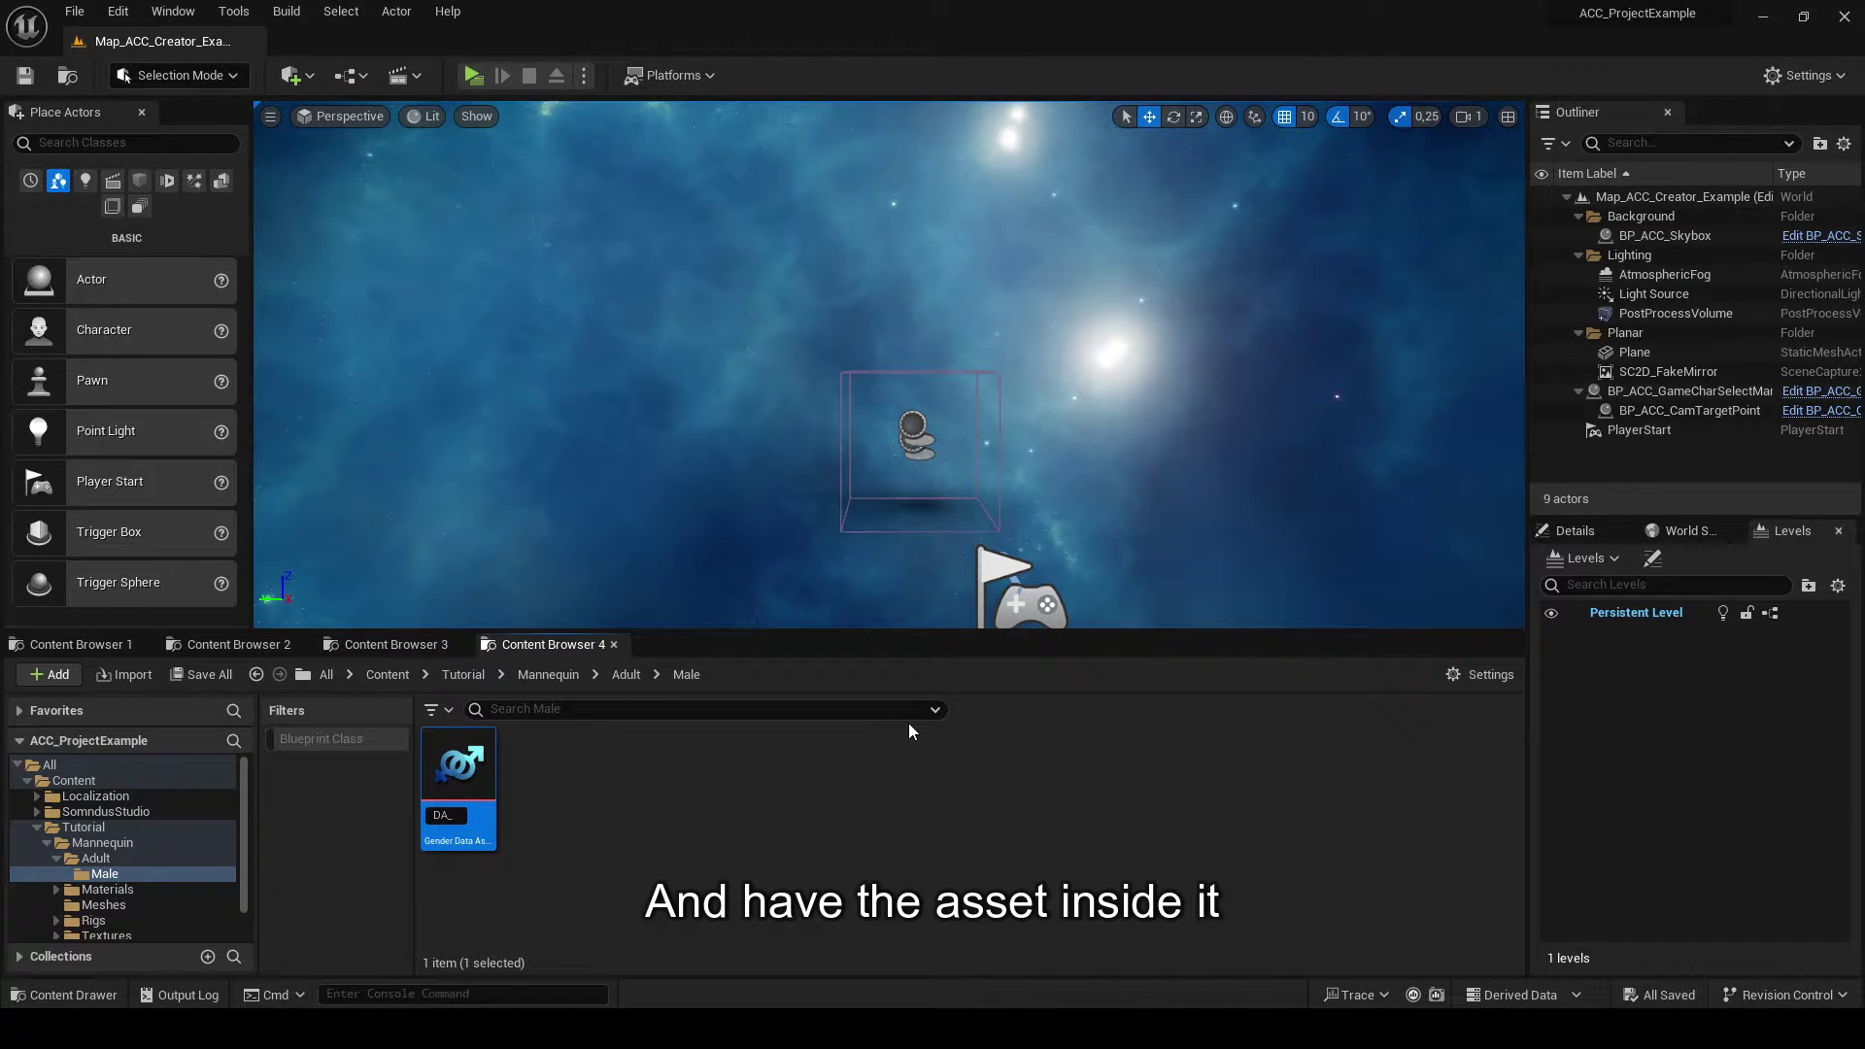
pyautogui.write('ACC_Man')
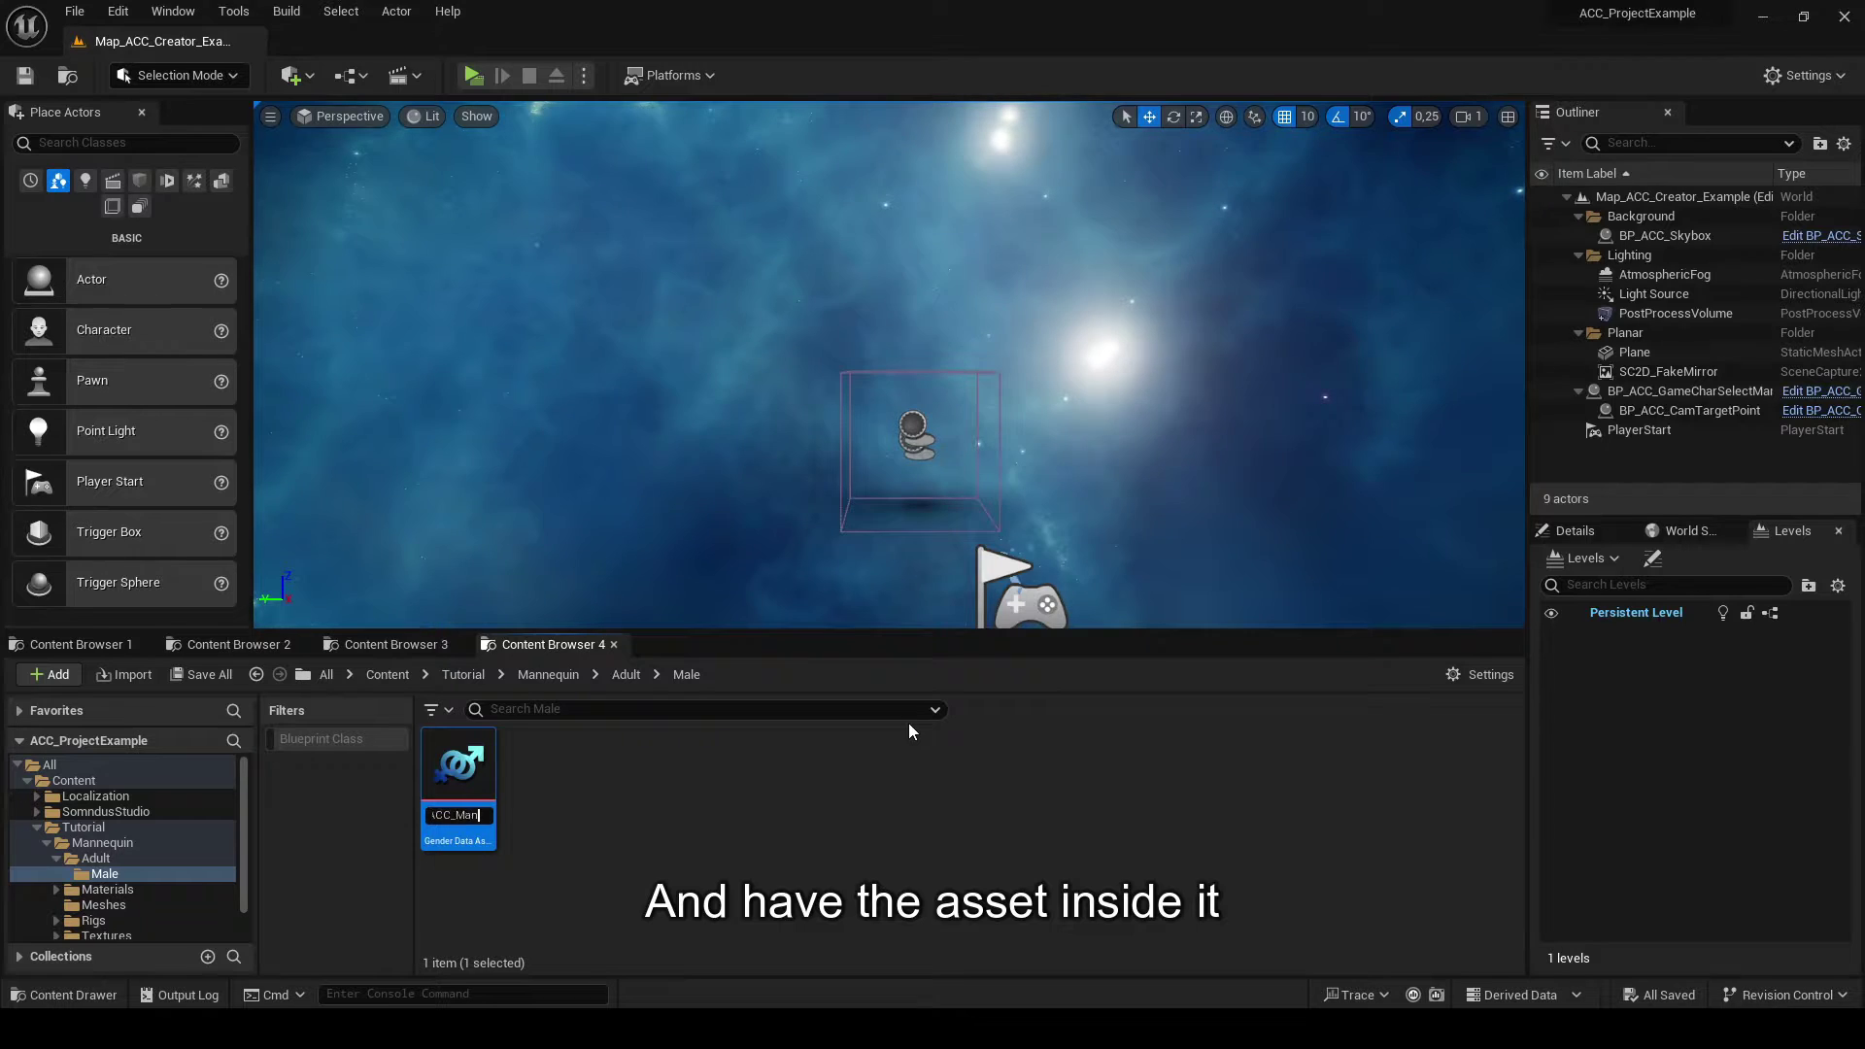
pyautogui.write('nequin_Male')
pyautogui.press('Return')
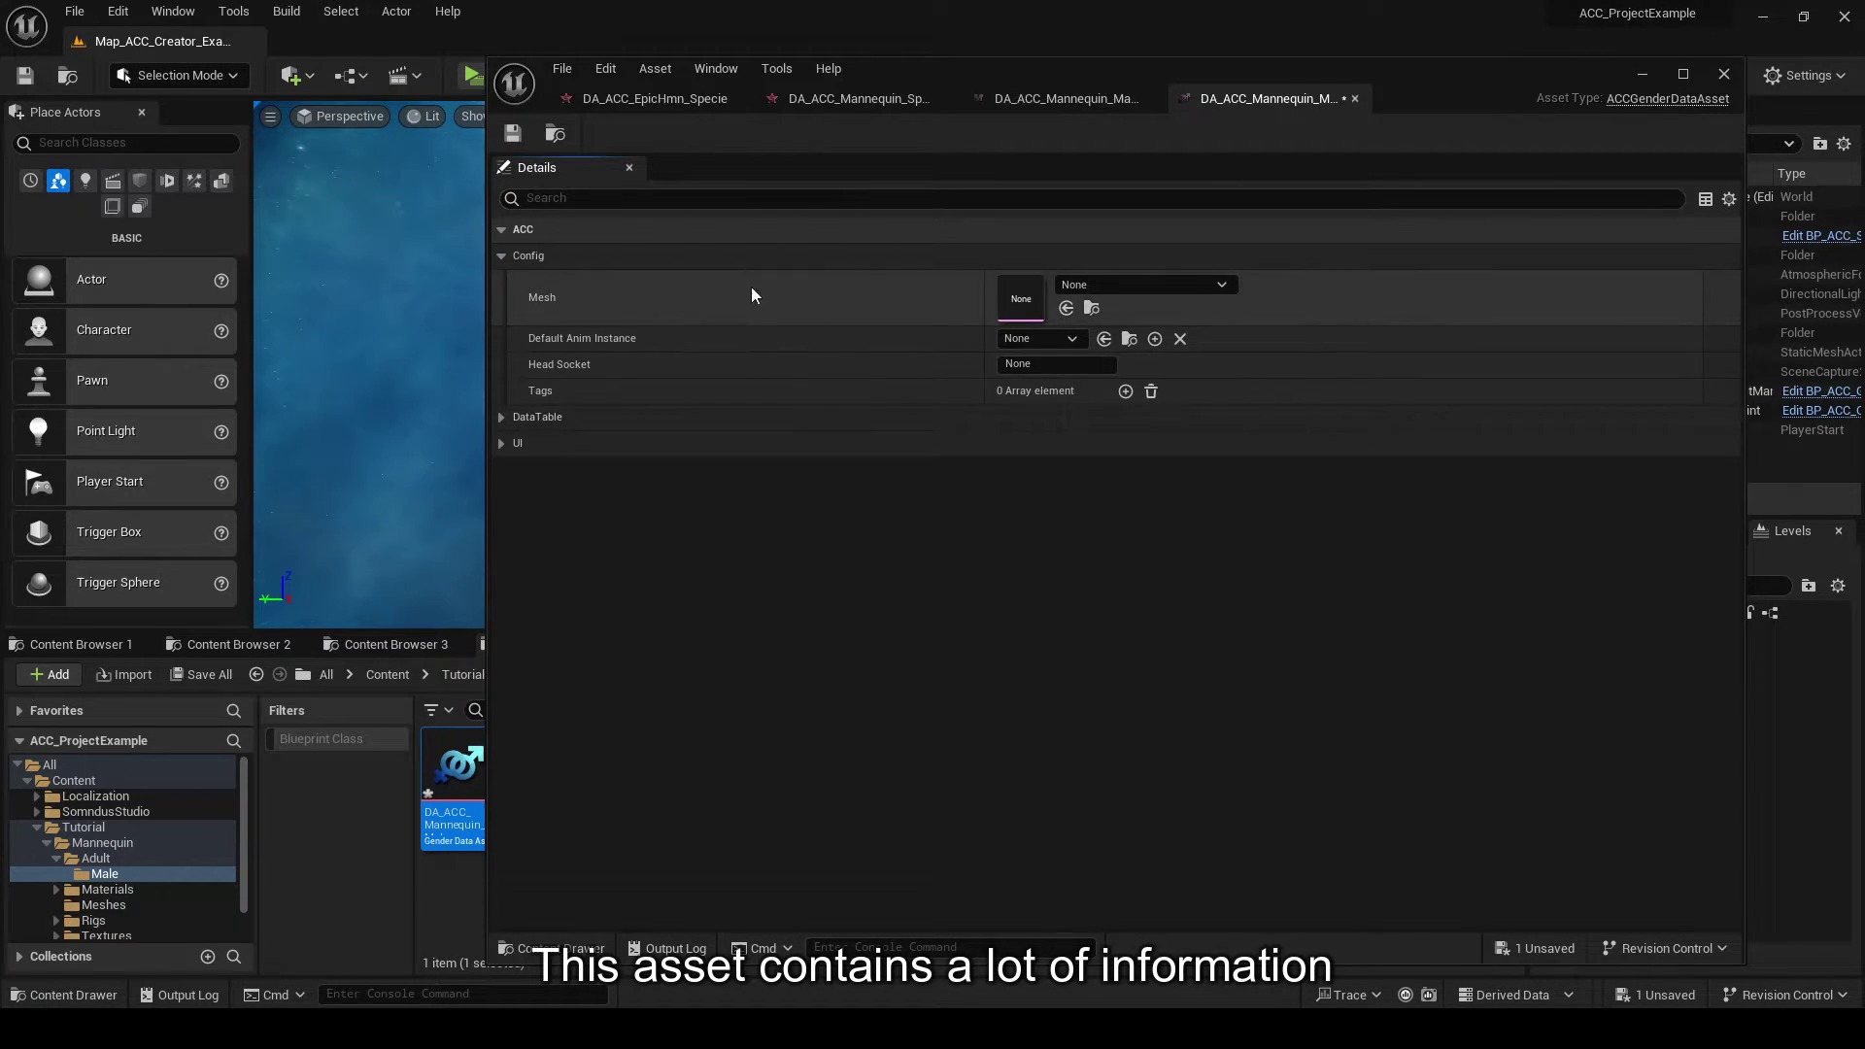
# - Expand the UI and DataTable categories of DA_ACC_Mannequin_Male and examine its gender settings, including Head Socket
pyautogui.click(496, 443)
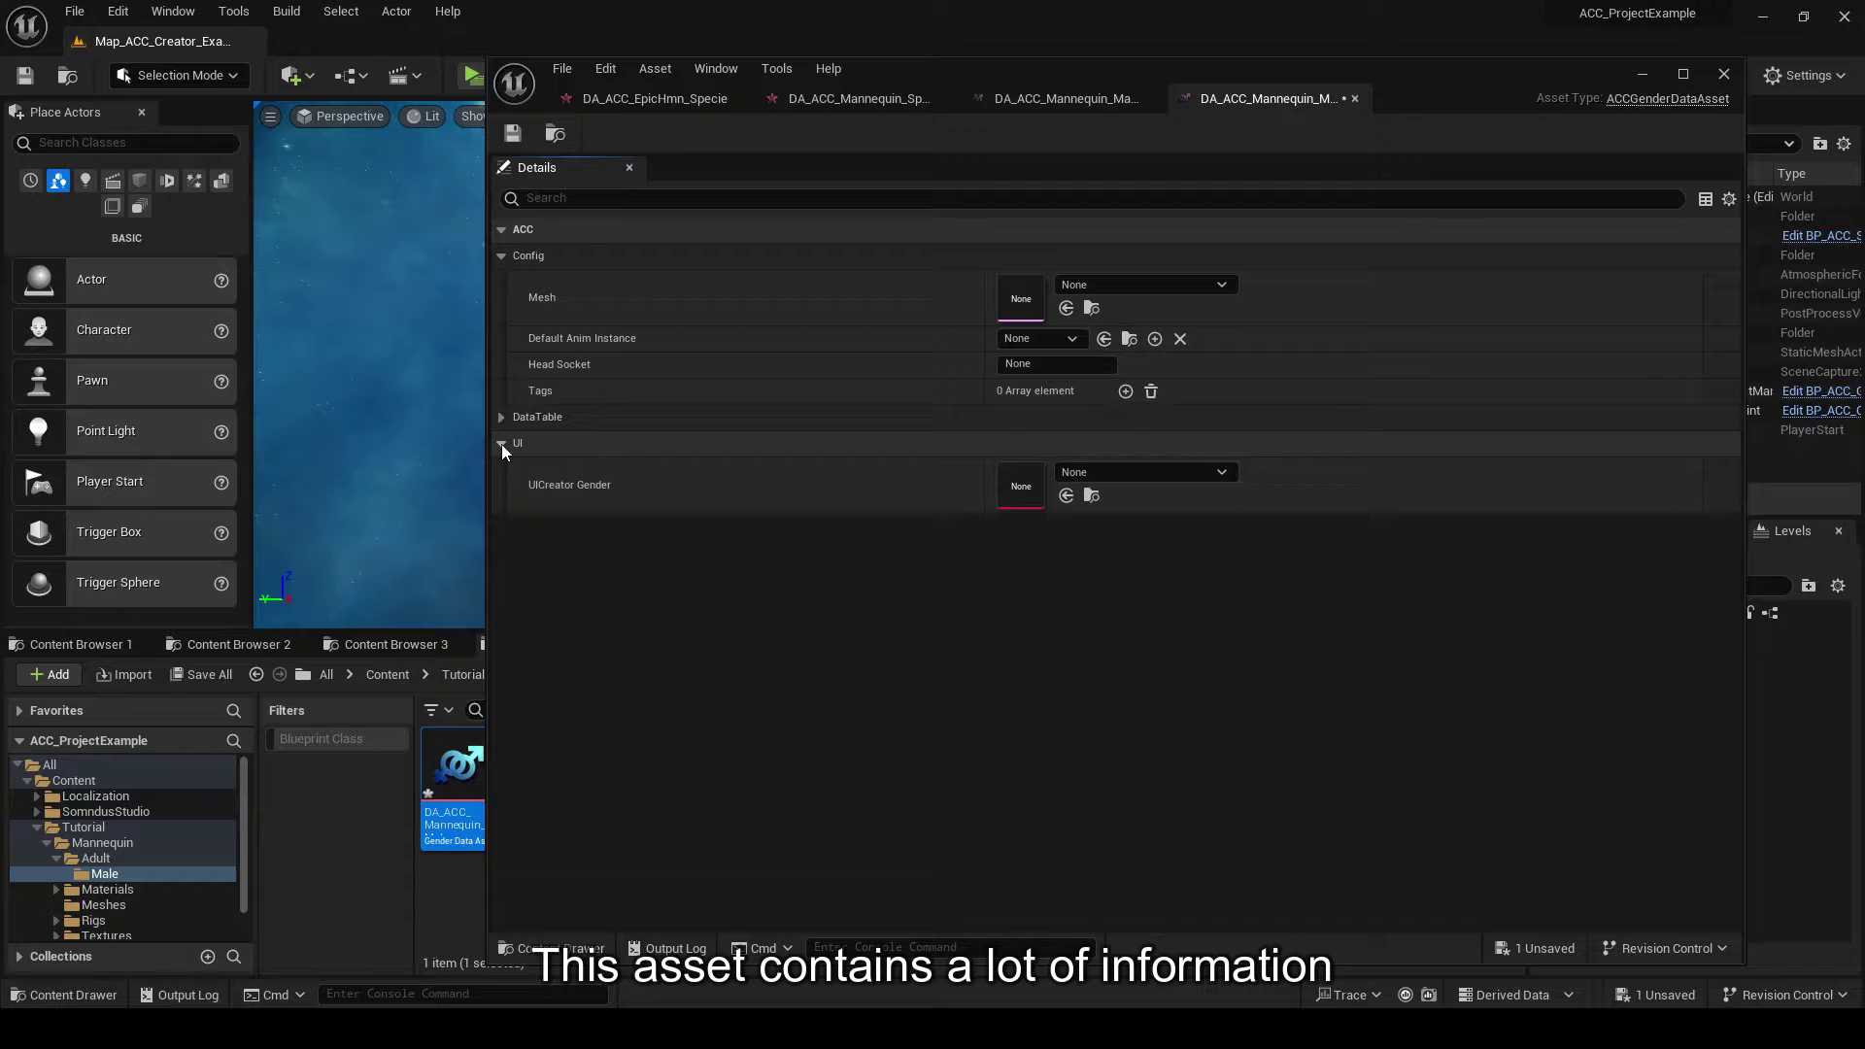
pyautogui.click(501, 417)
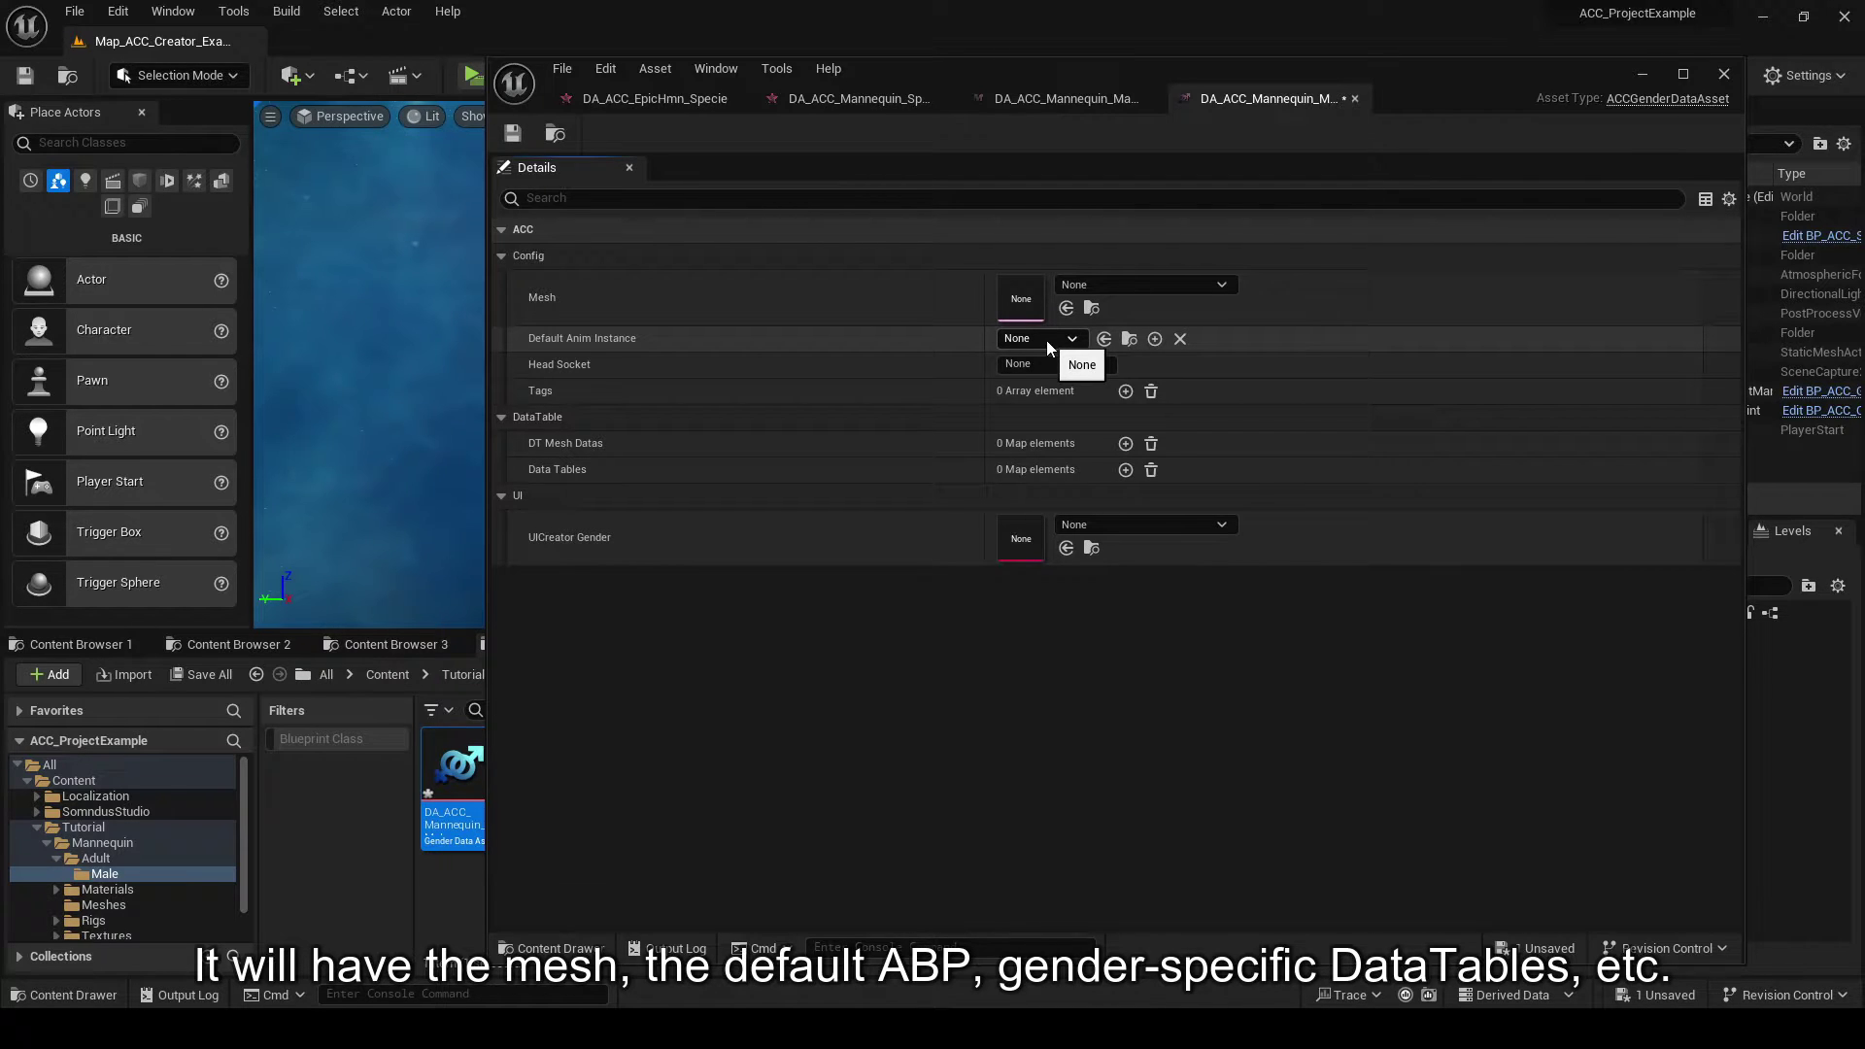
pyautogui.click(1020, 366)
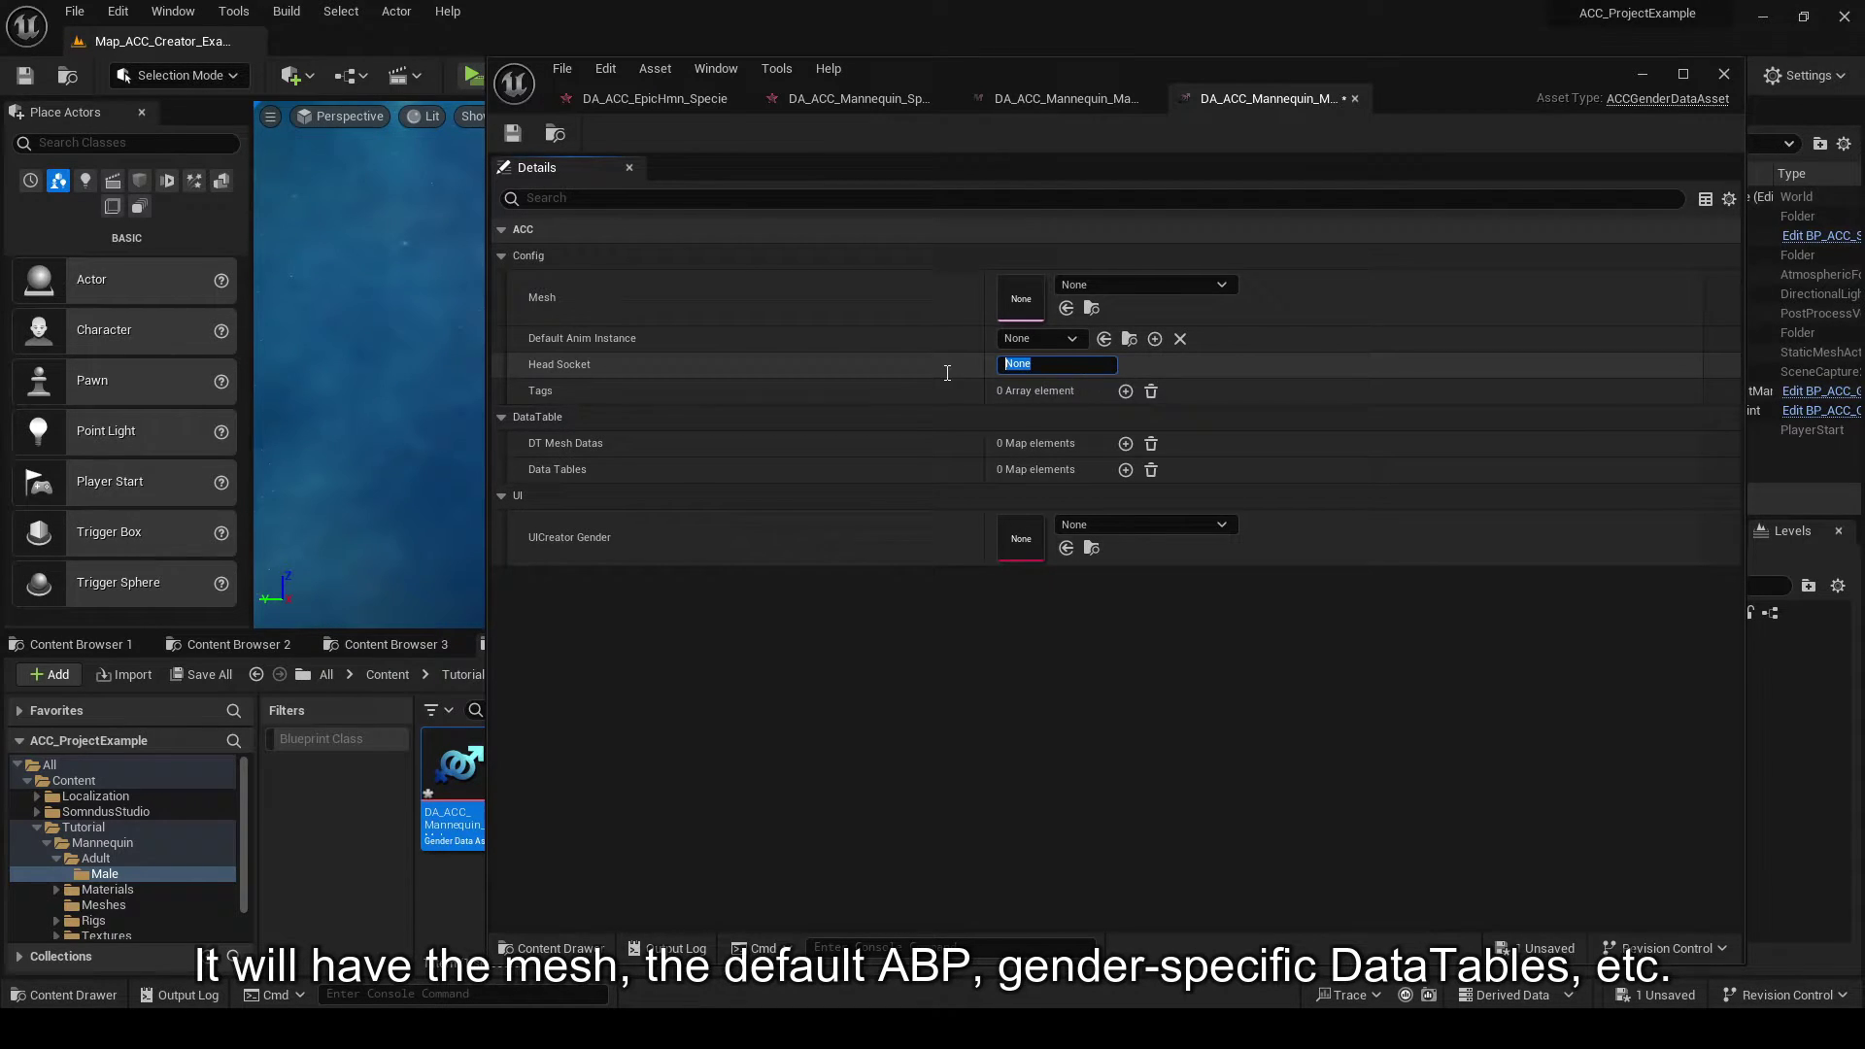
pyautogui.click(575, 369)
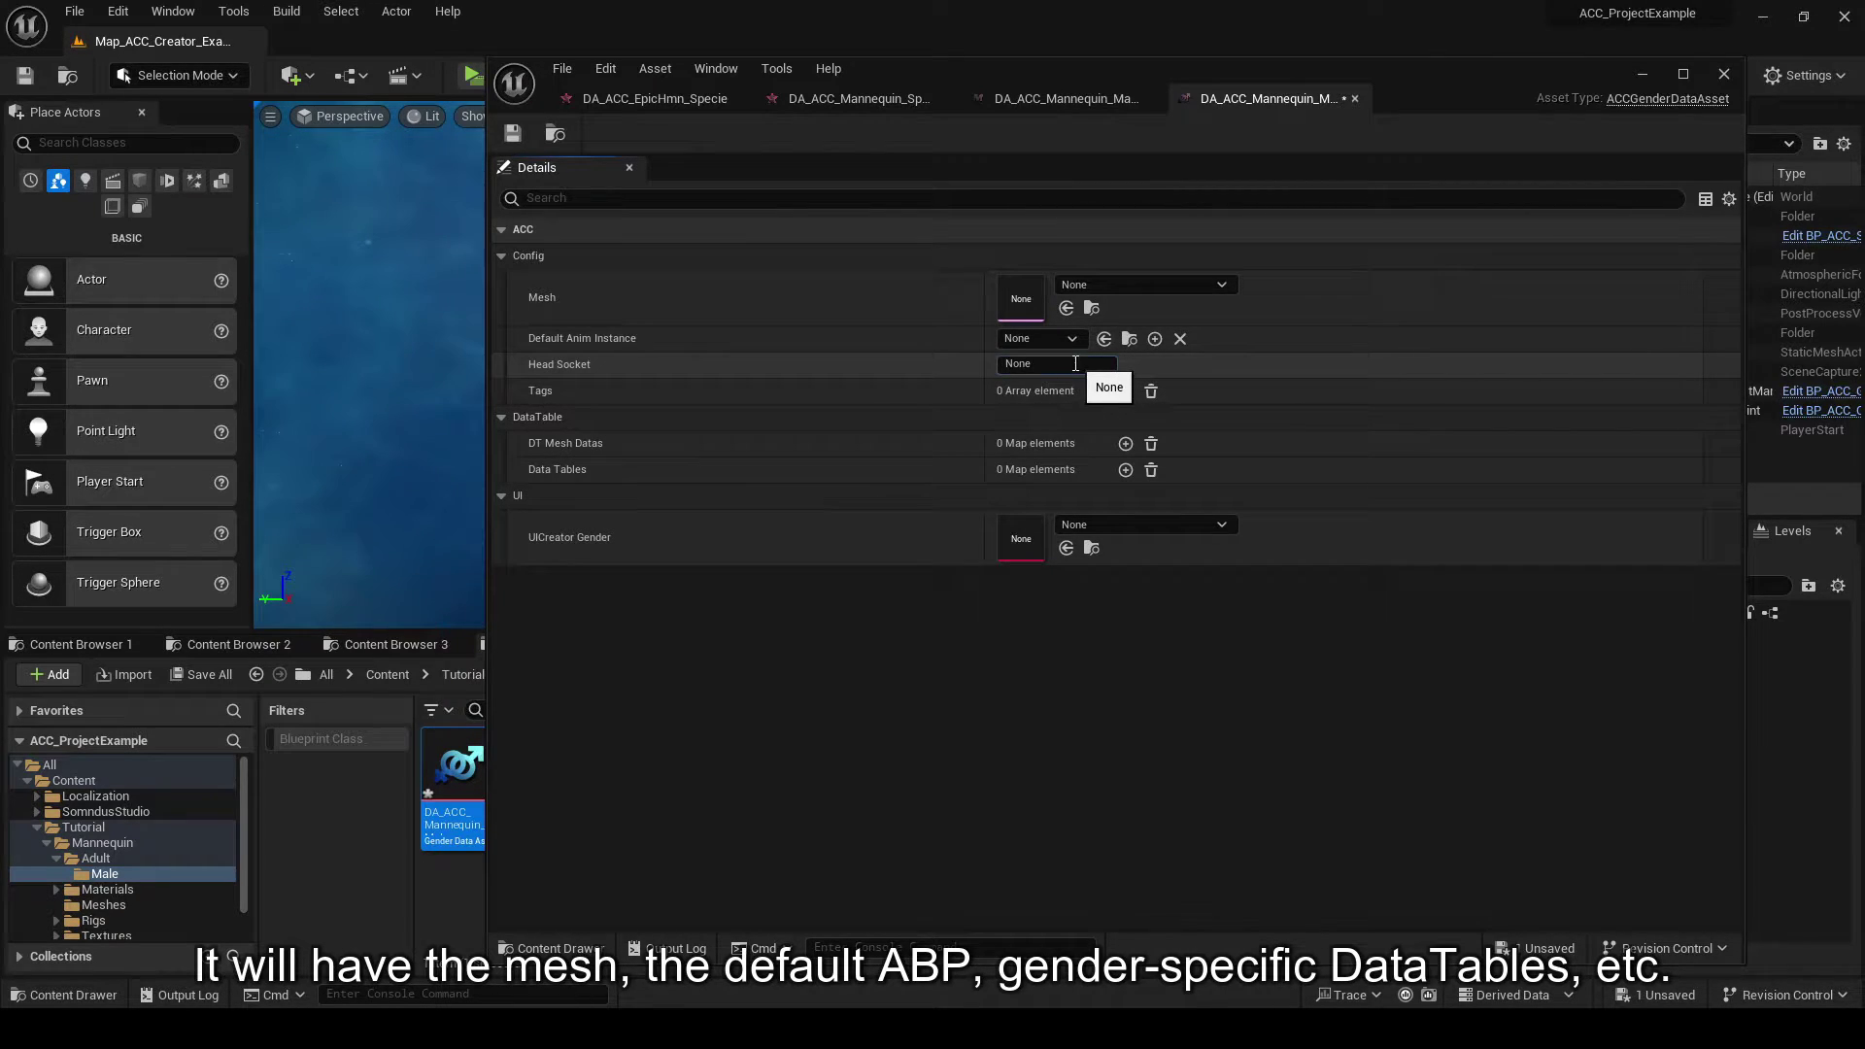
pyautogui.click(993, 363)
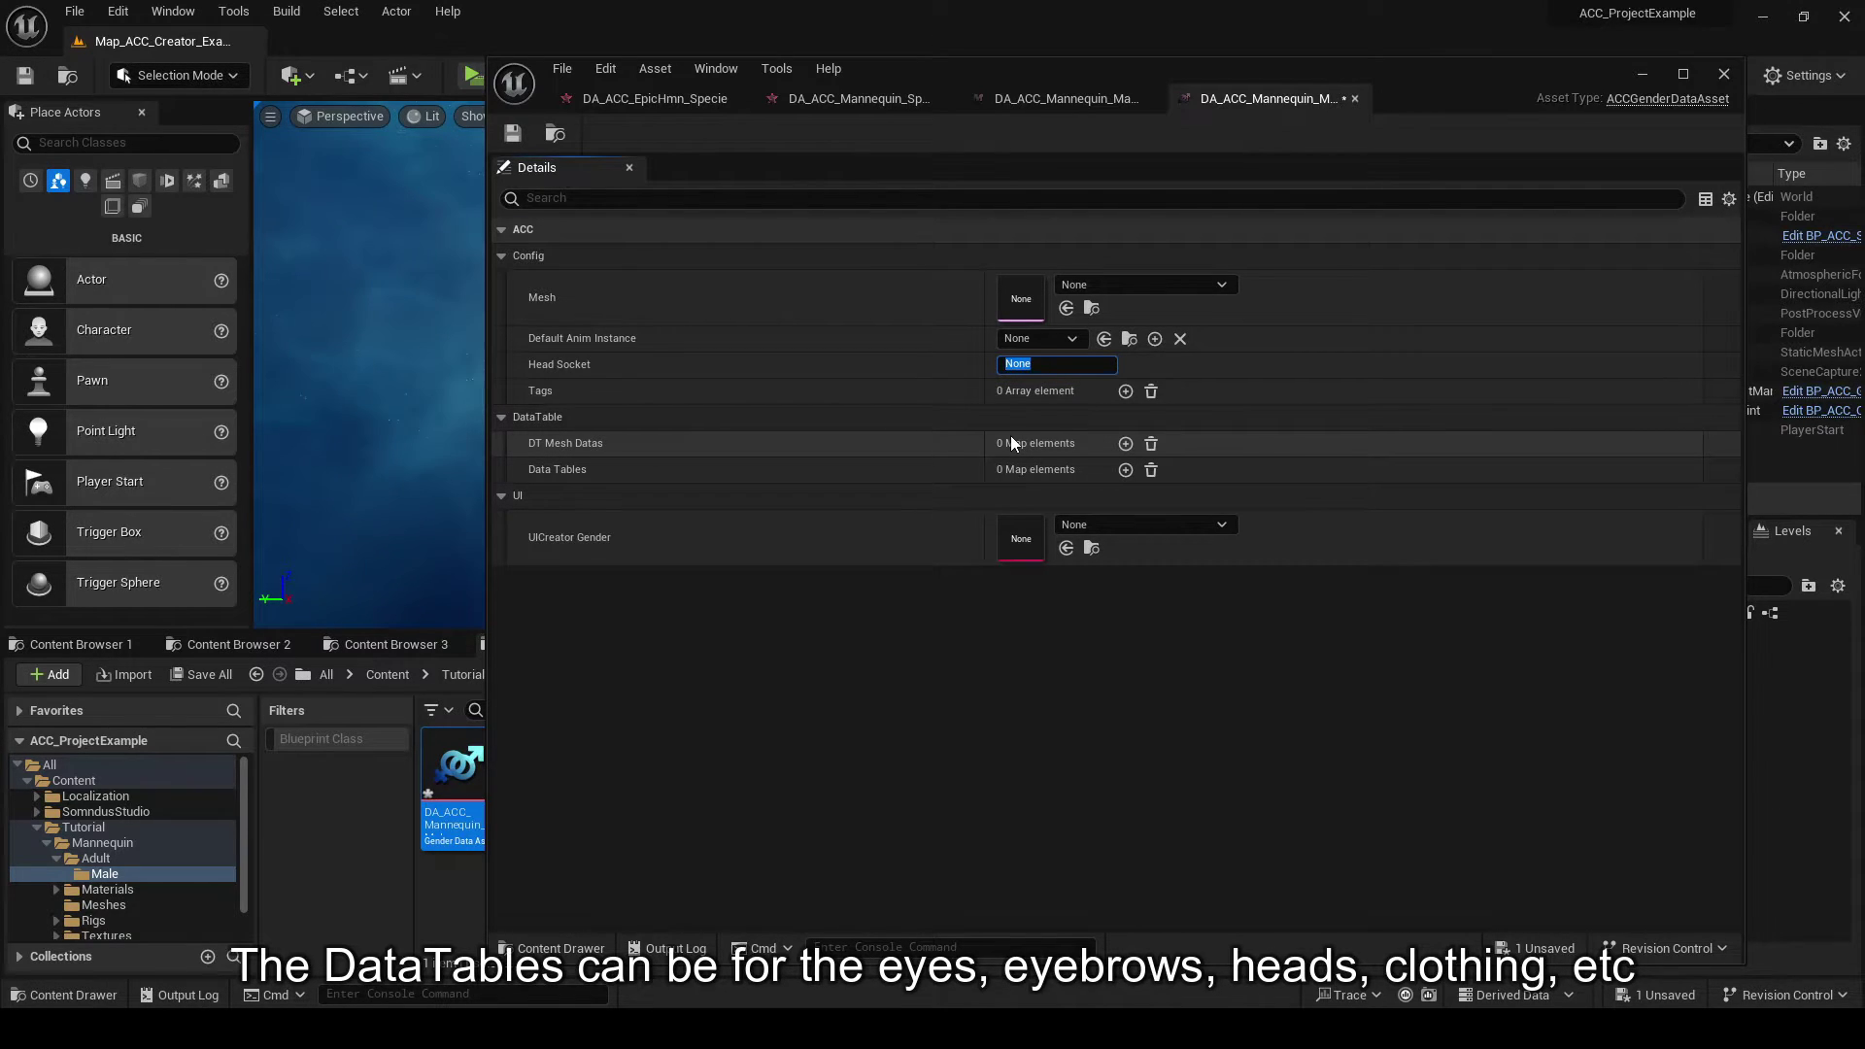
# - Open the example Gender Data Asset from the Male folder inside EpicHmn's Adult folder
pyautogui.click(195, 649)
pyautogui.click(1721, 71)
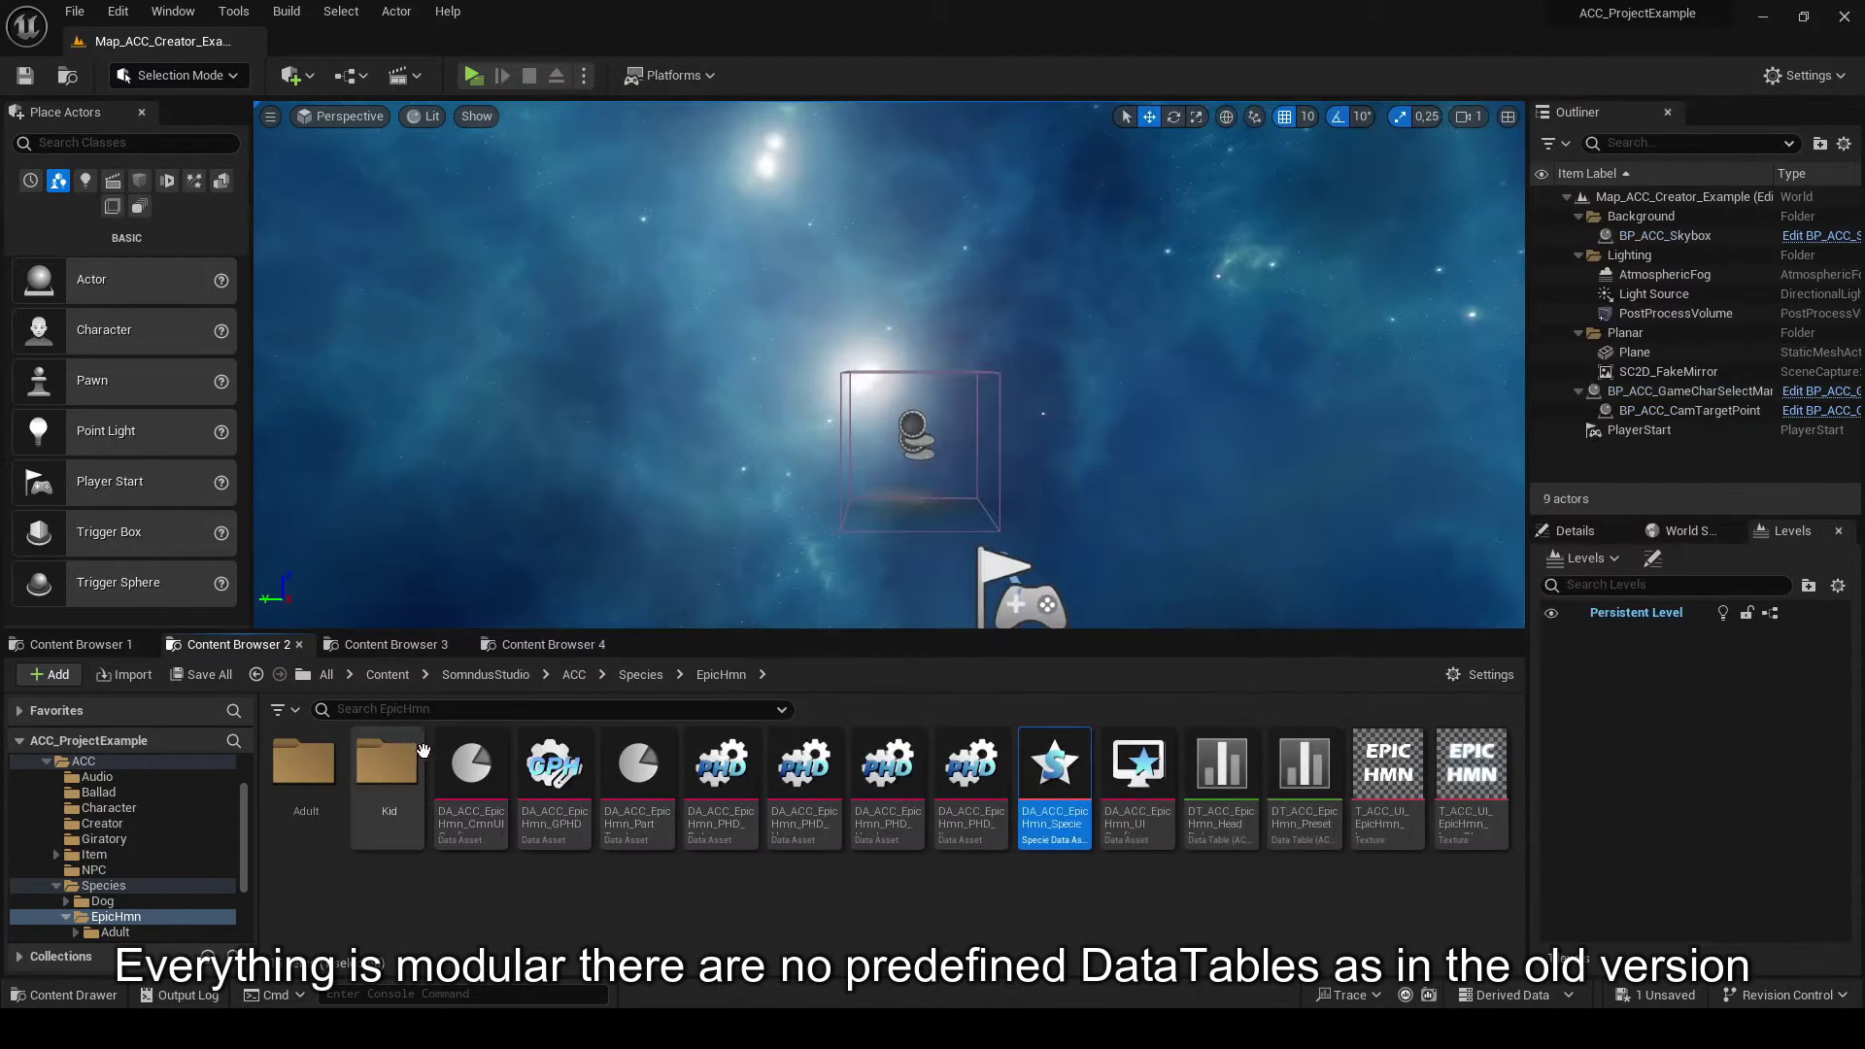
pyautogui.click(304, 782)
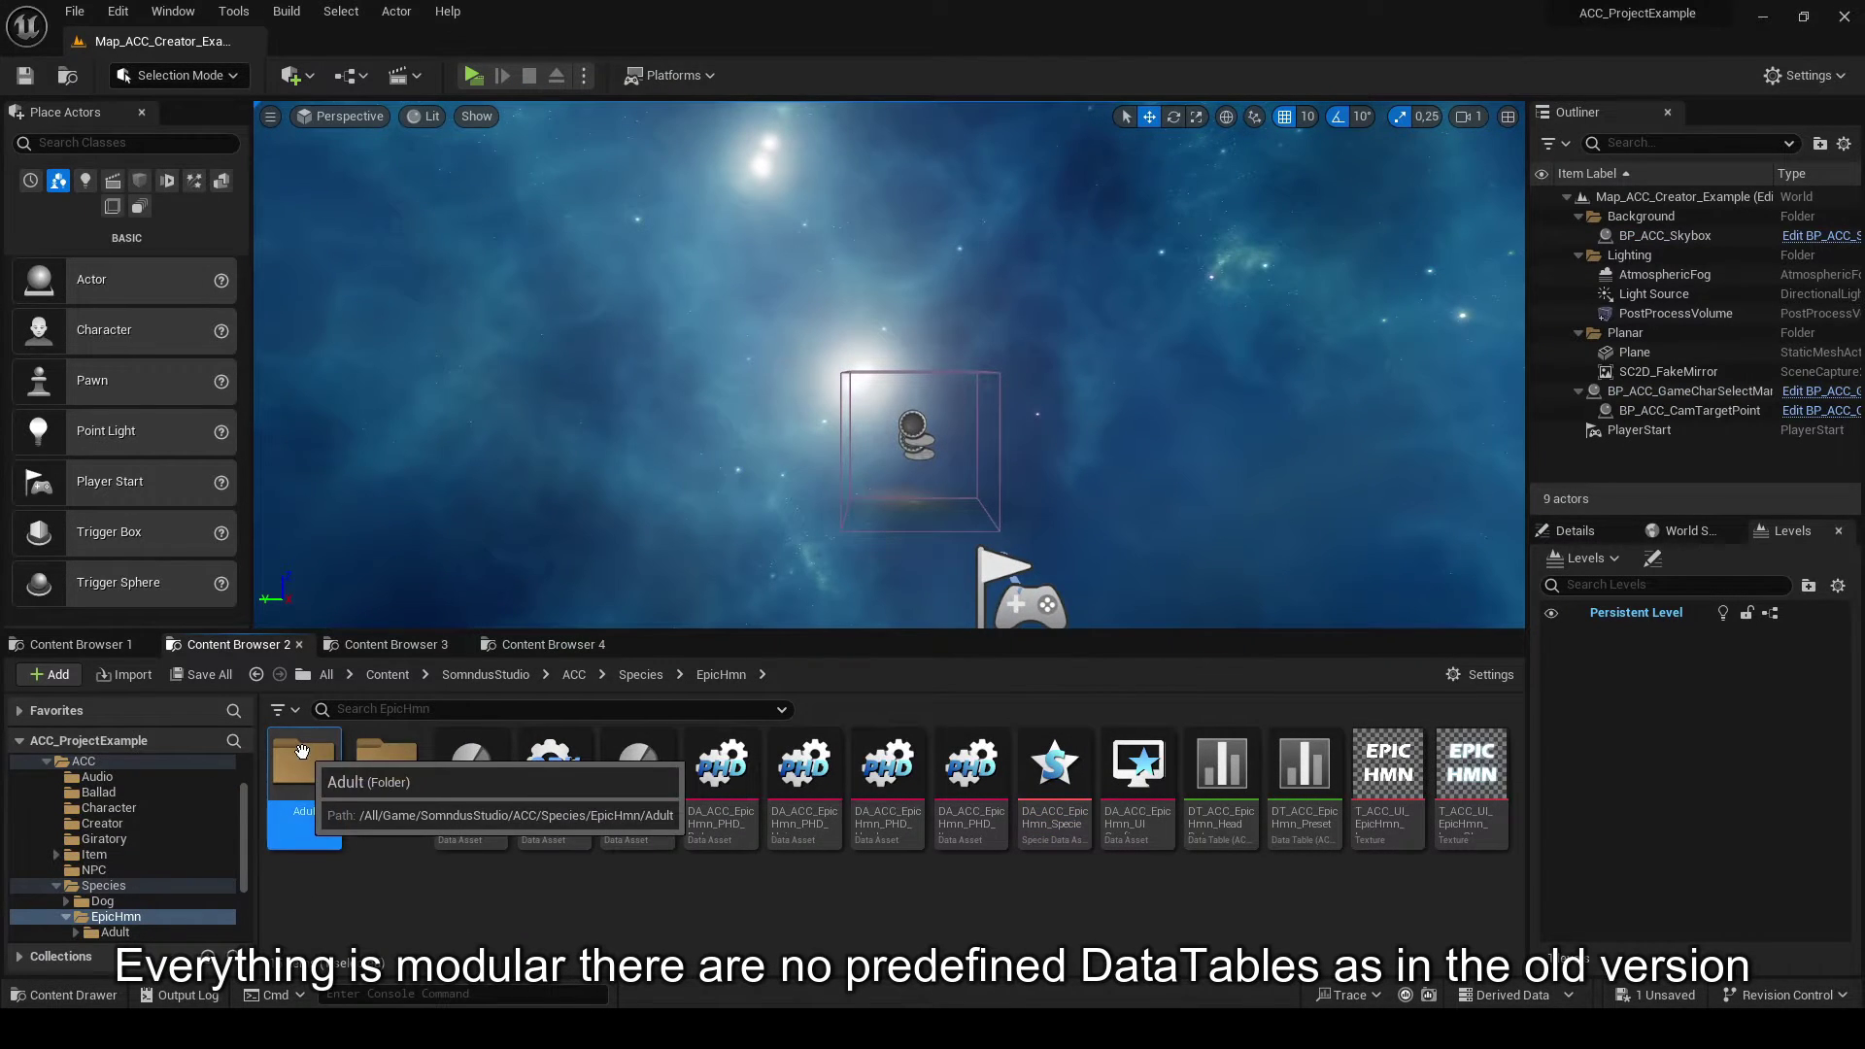
pyautogui.doubleClick(304, 777)
pyautogui.click(472, 772)
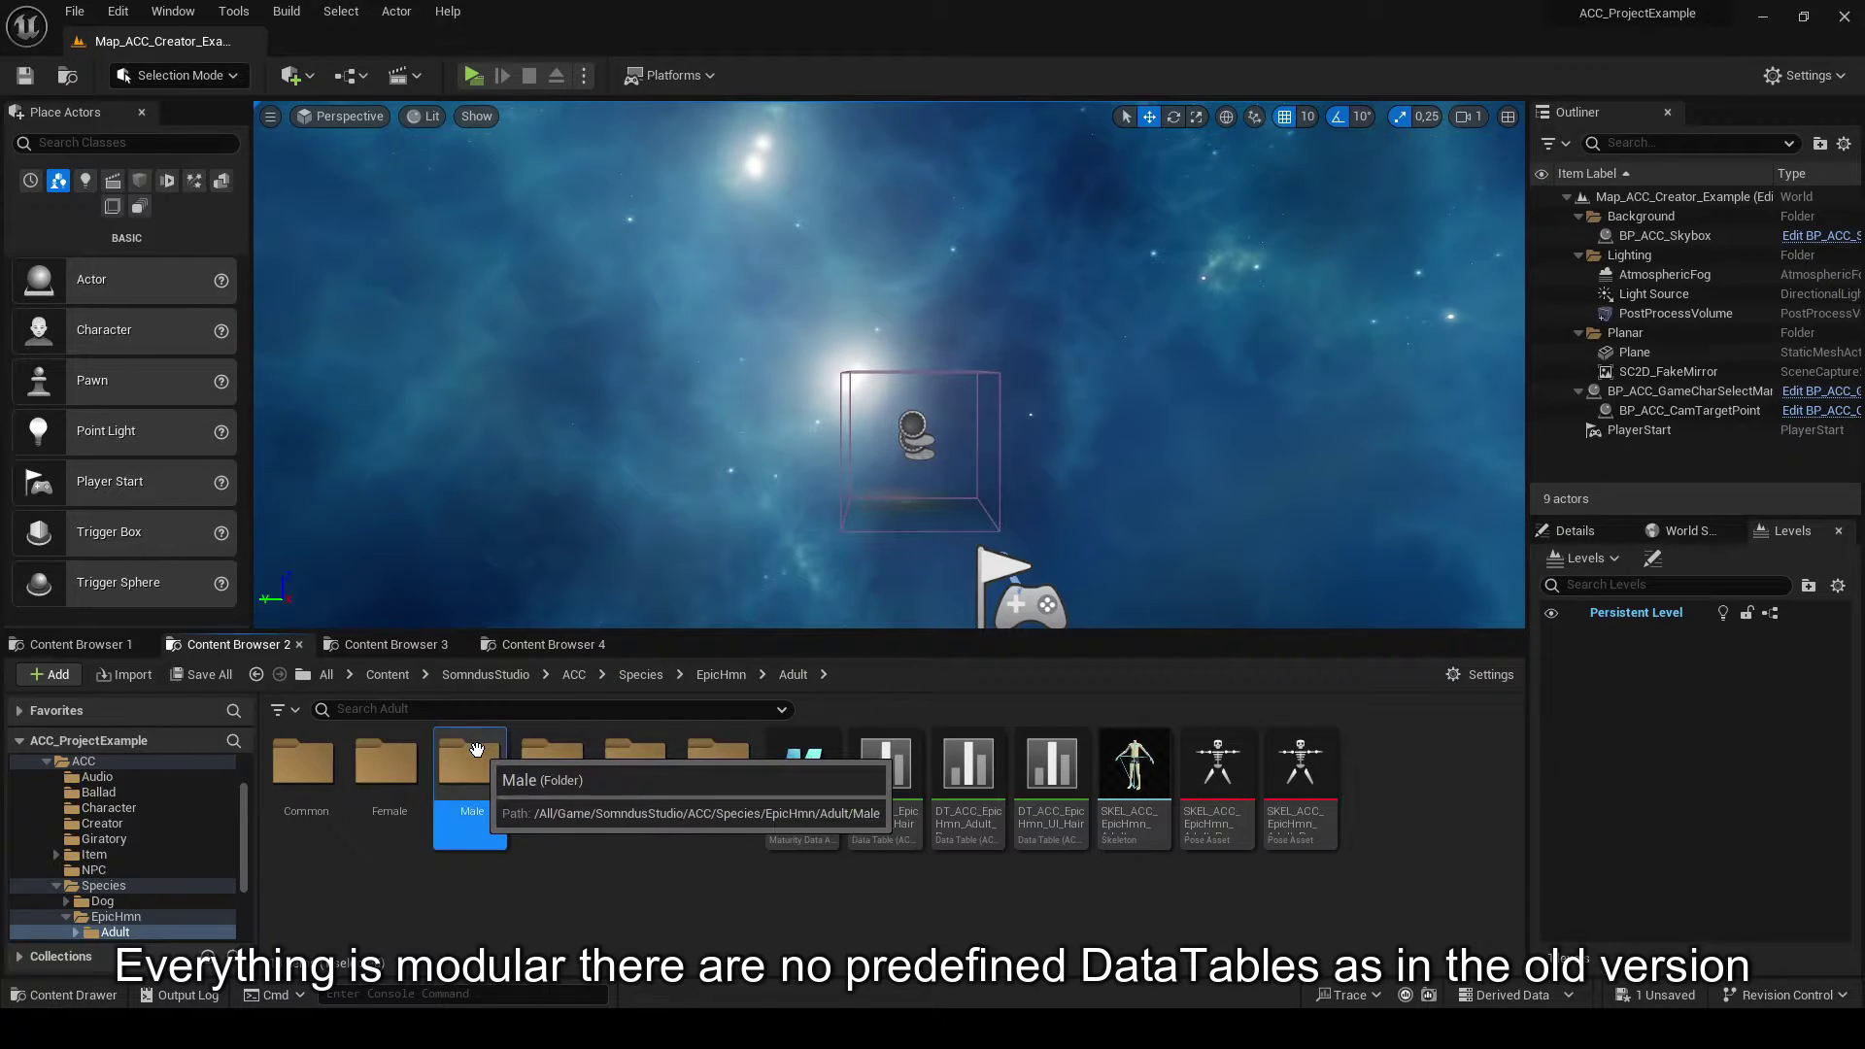
pyautogui.doubleClick(472, 777)
pyautogui.doubleClick(472, 777)
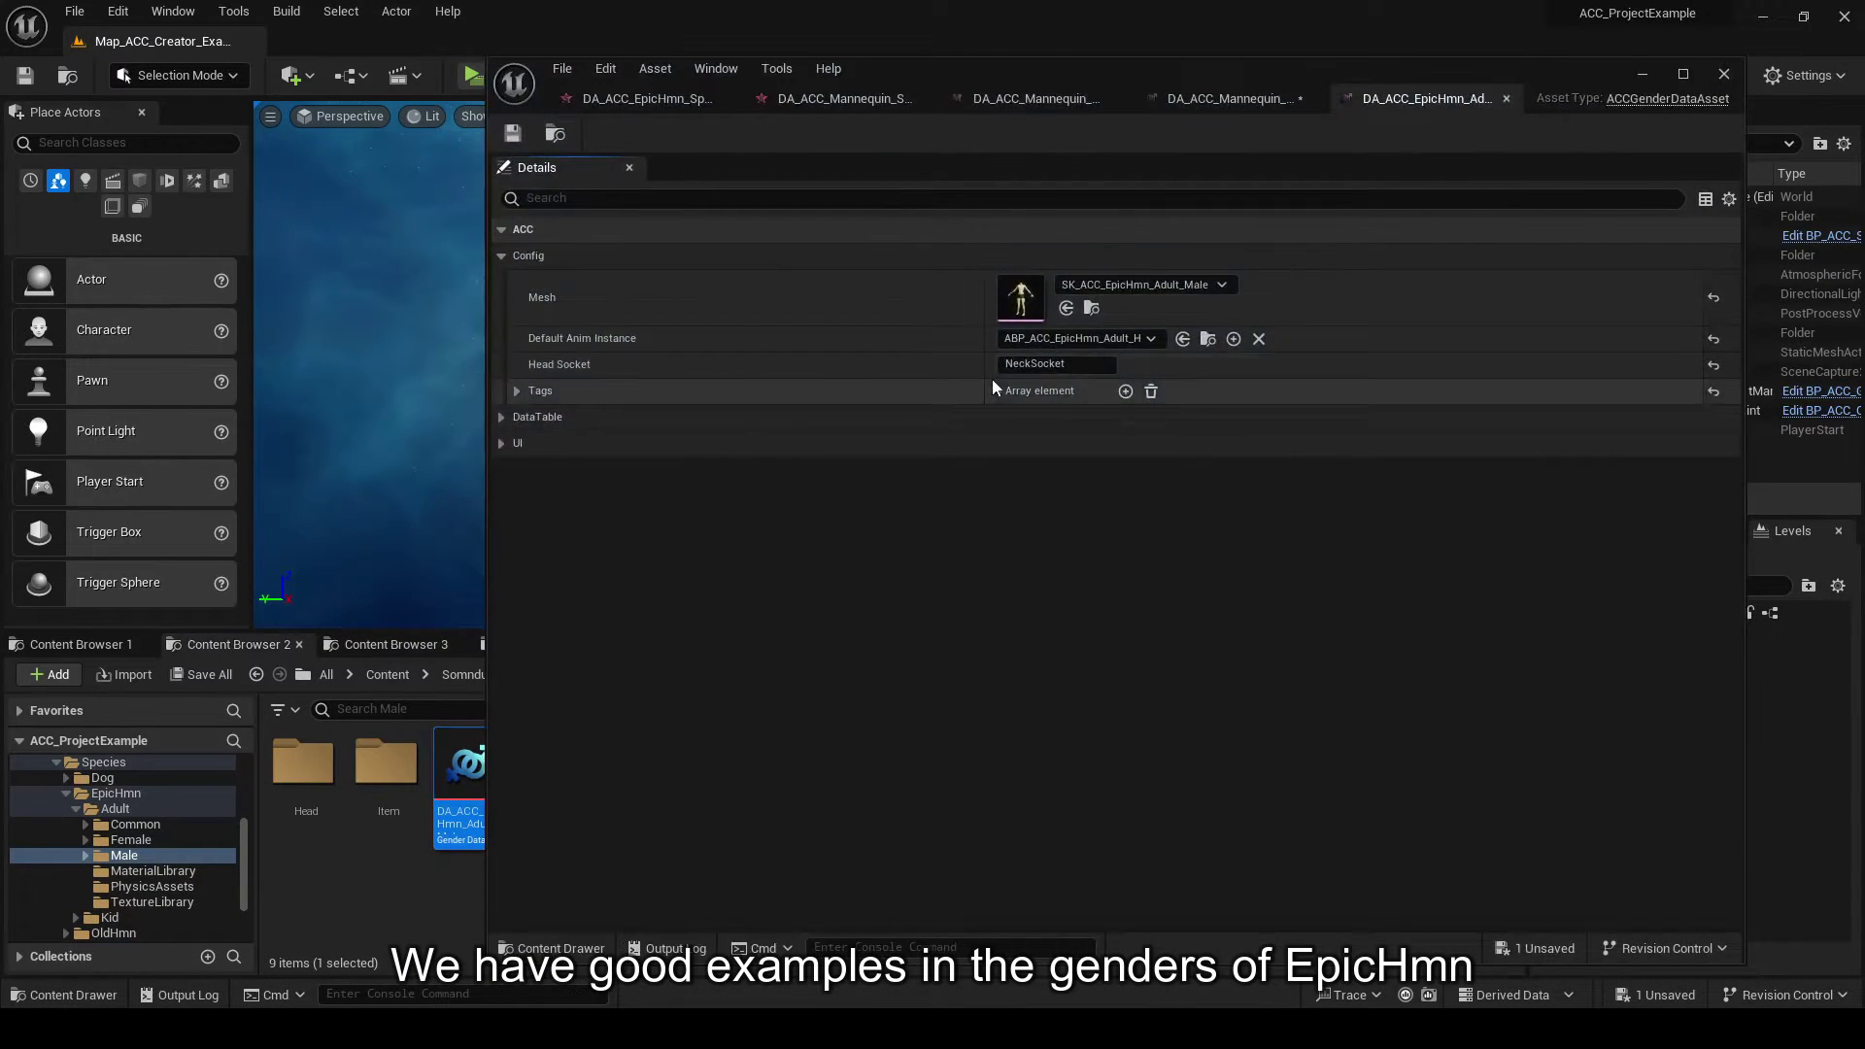
# - Examine the EpicHmn male asset's Data Tables, DT Mesh Datas, Tags and Head Socket settings
pyautogui.click(501, 418)
pyautogui.click(519, 471)
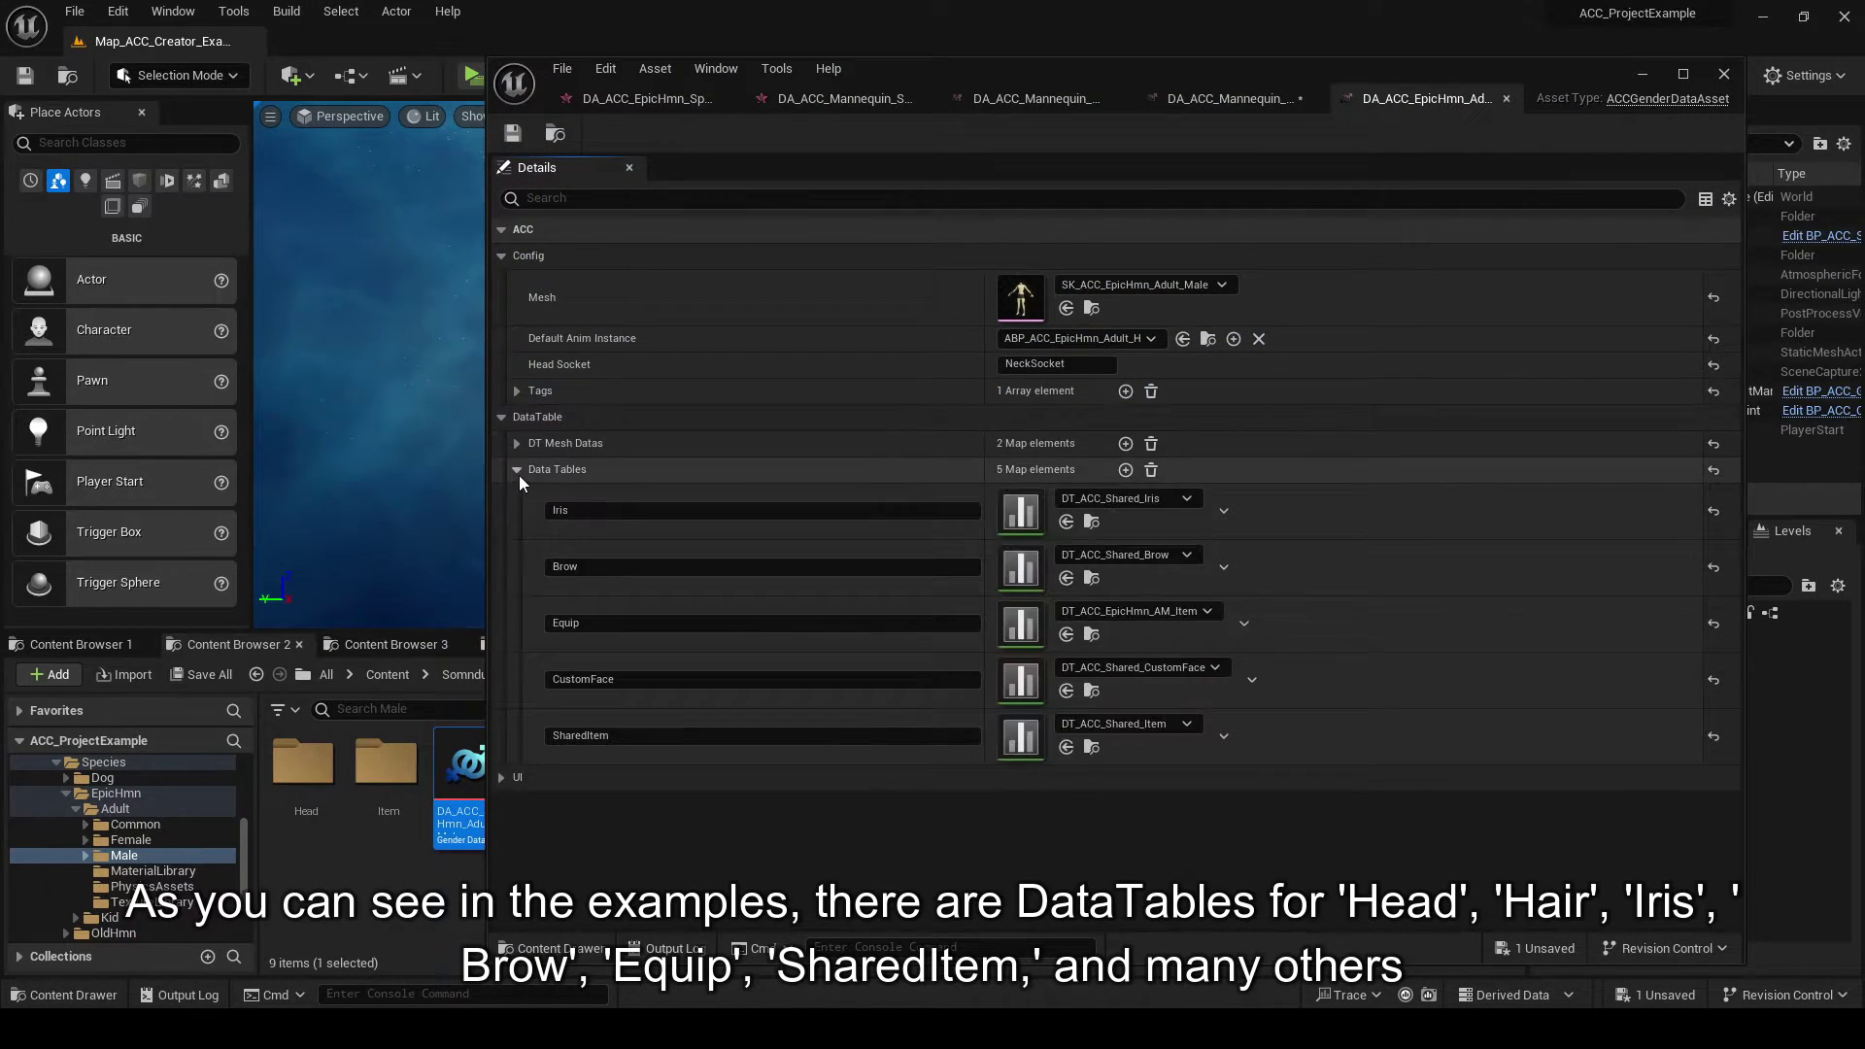
pyautogui.click(522, 444)
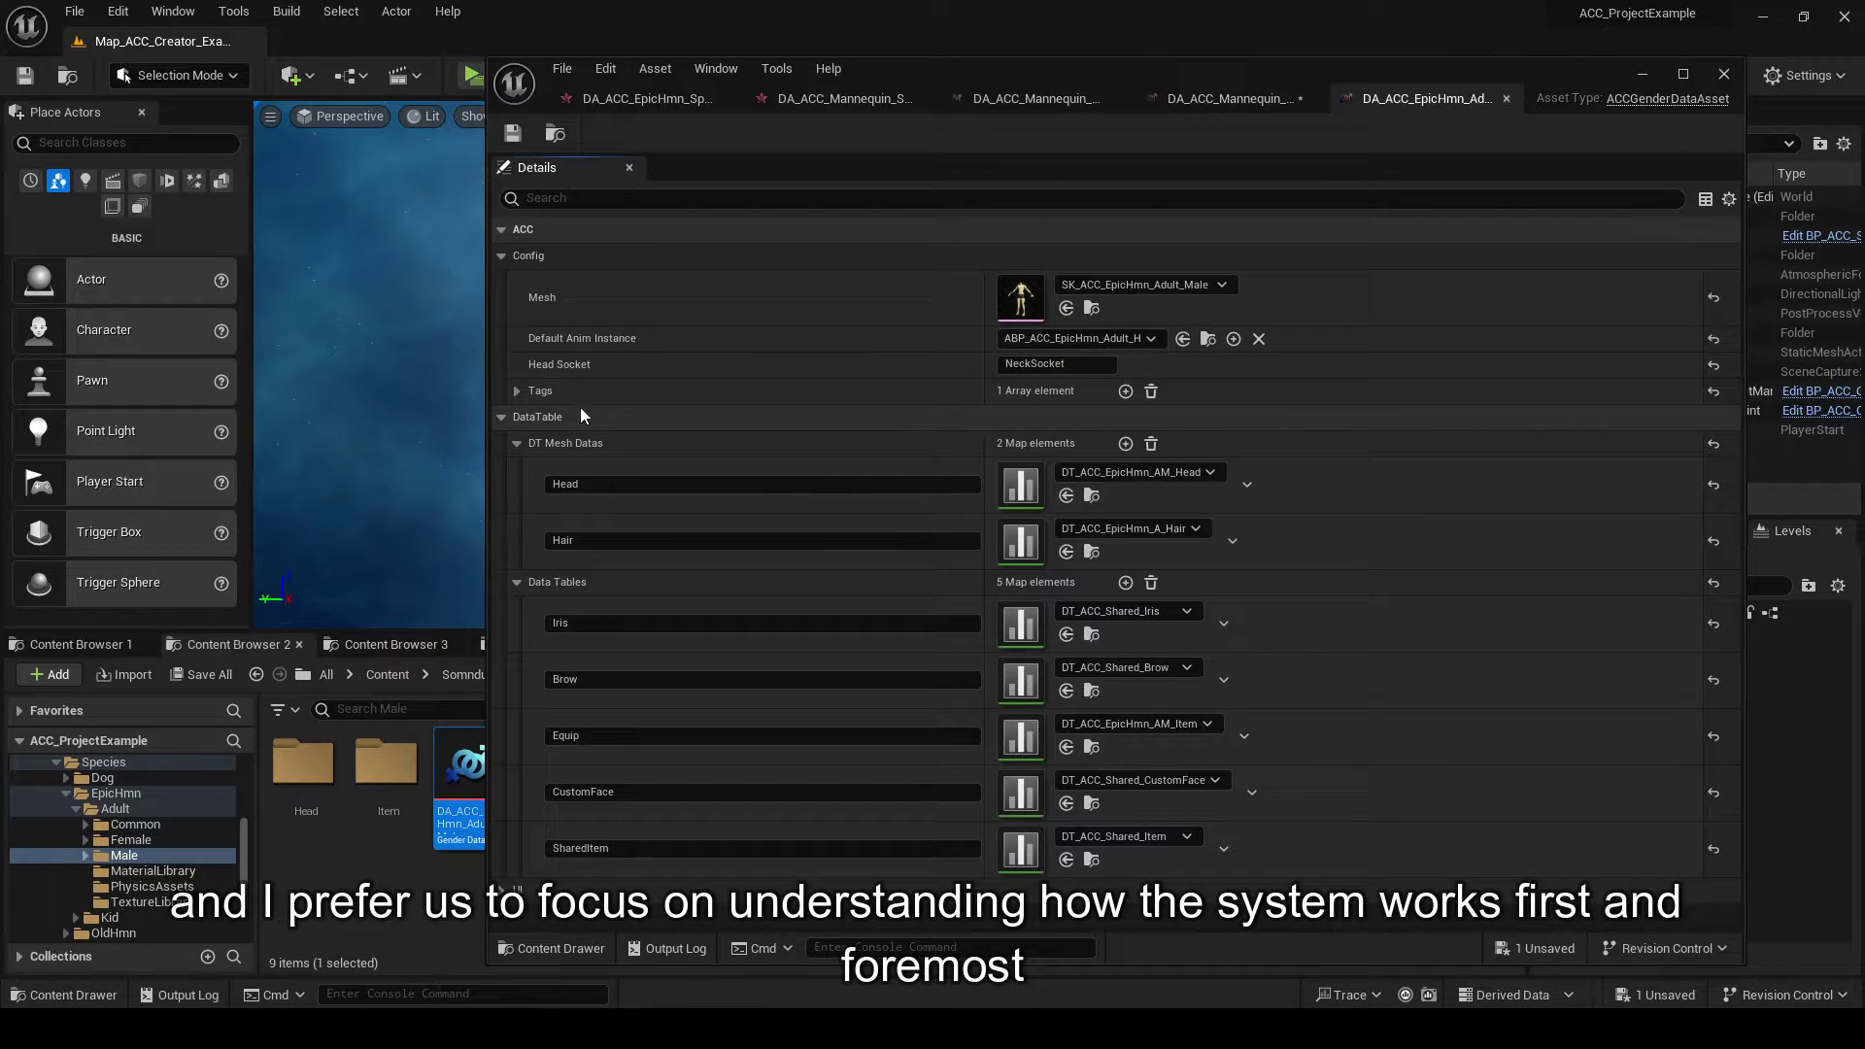
pyautogui.click(516, 390)
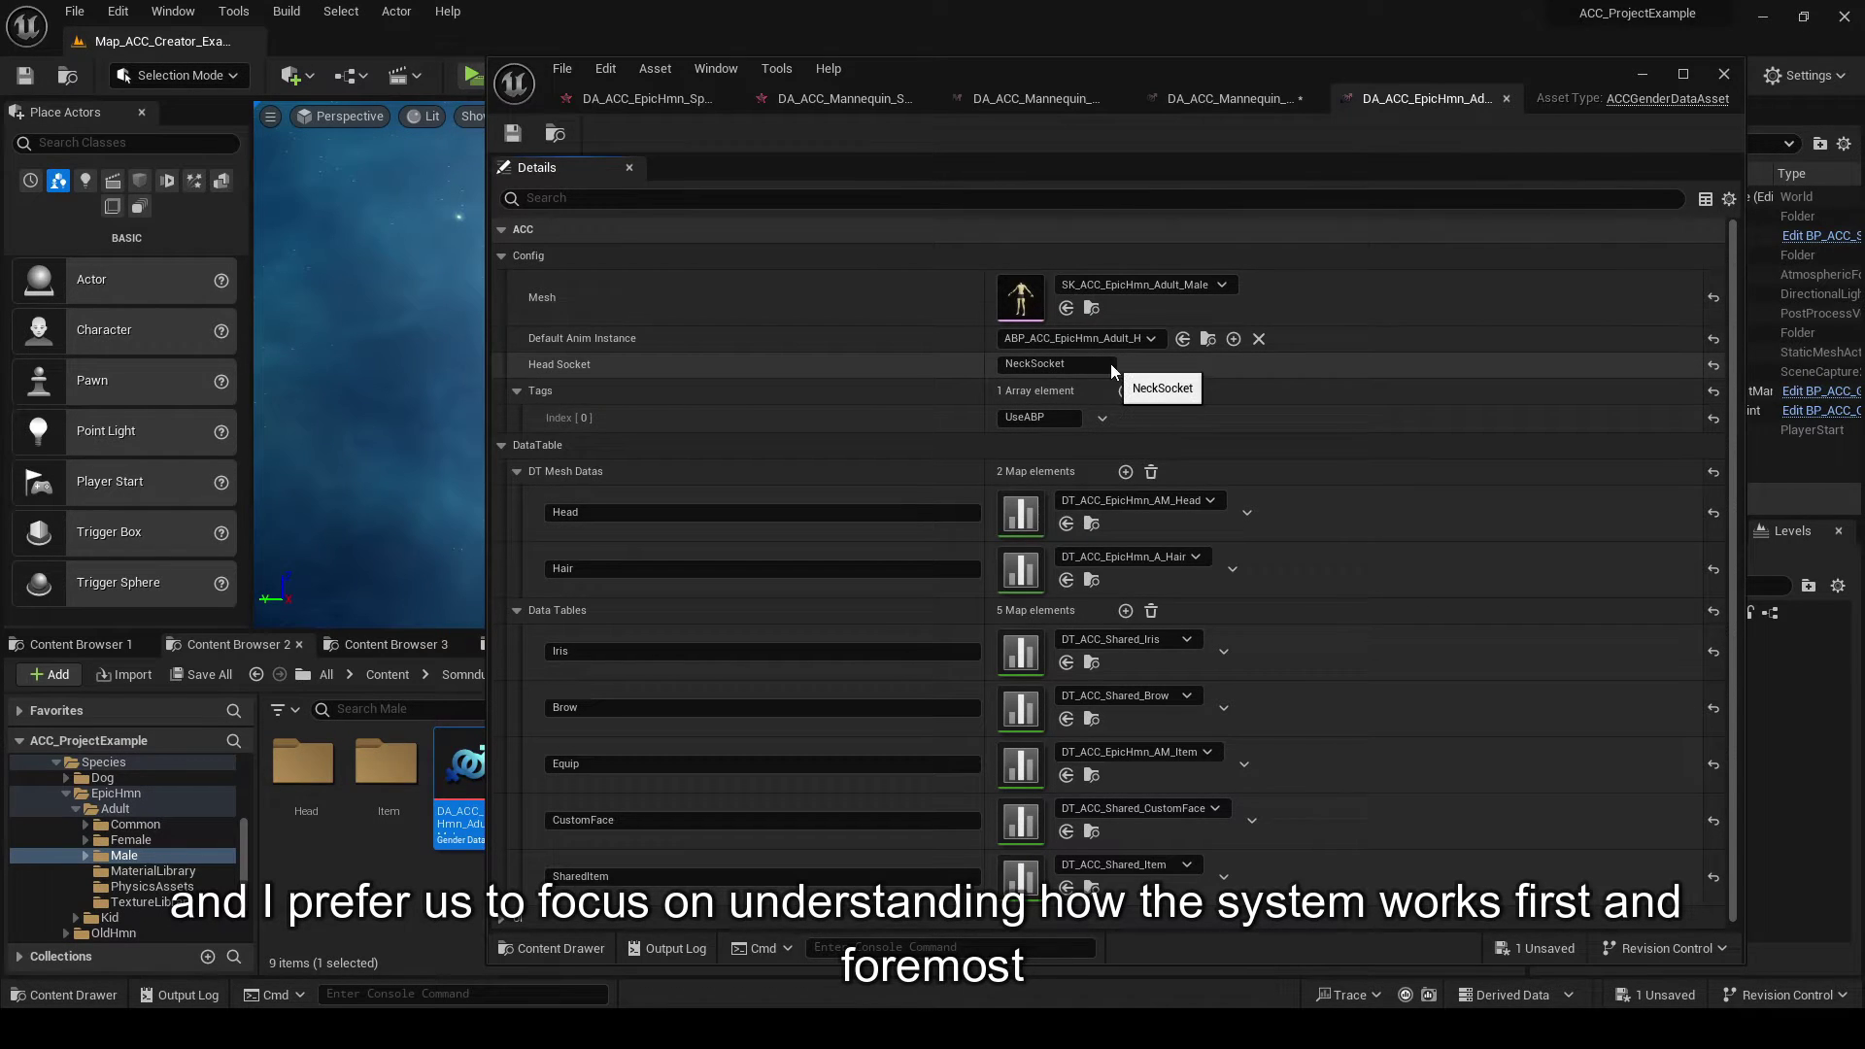
pyautogui.click(1030, 365)
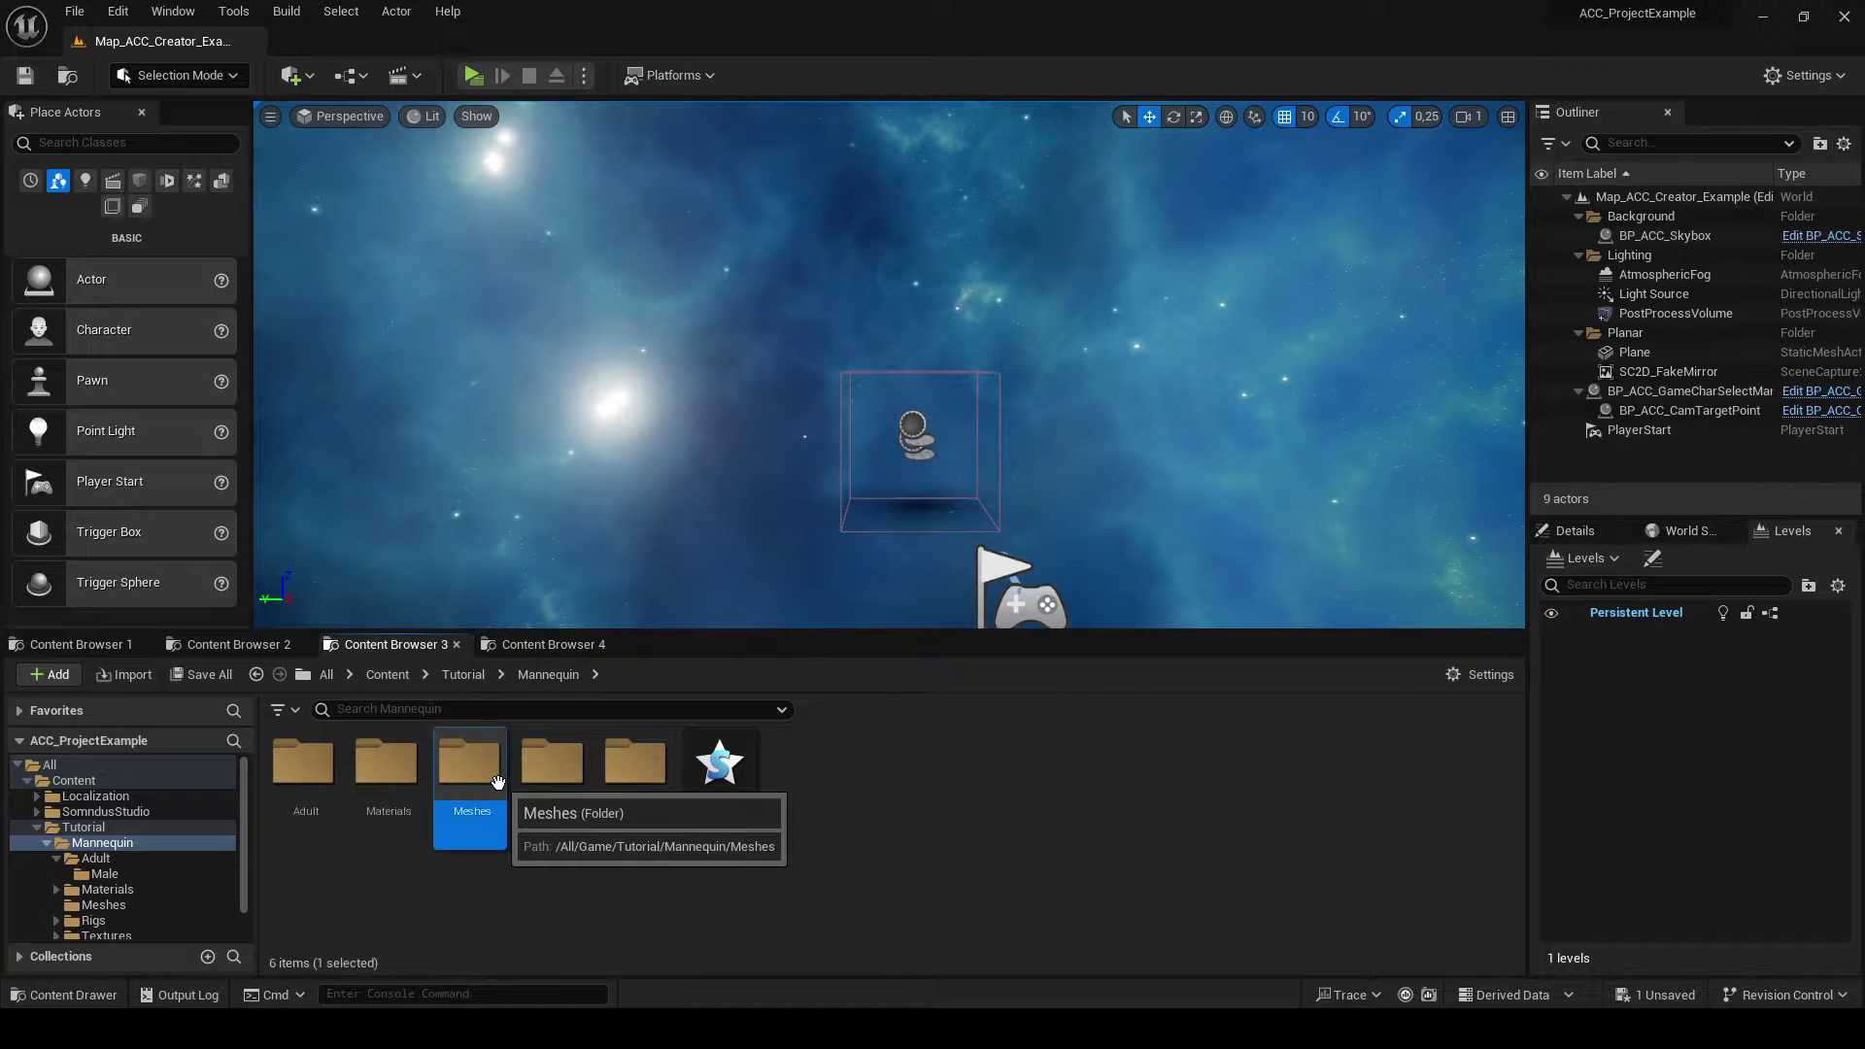
# - Open the SKM_Manny skeletal mesh from the mannequin's Meshes folder to inspect it
pyautogui.doubleClick(498, 783)
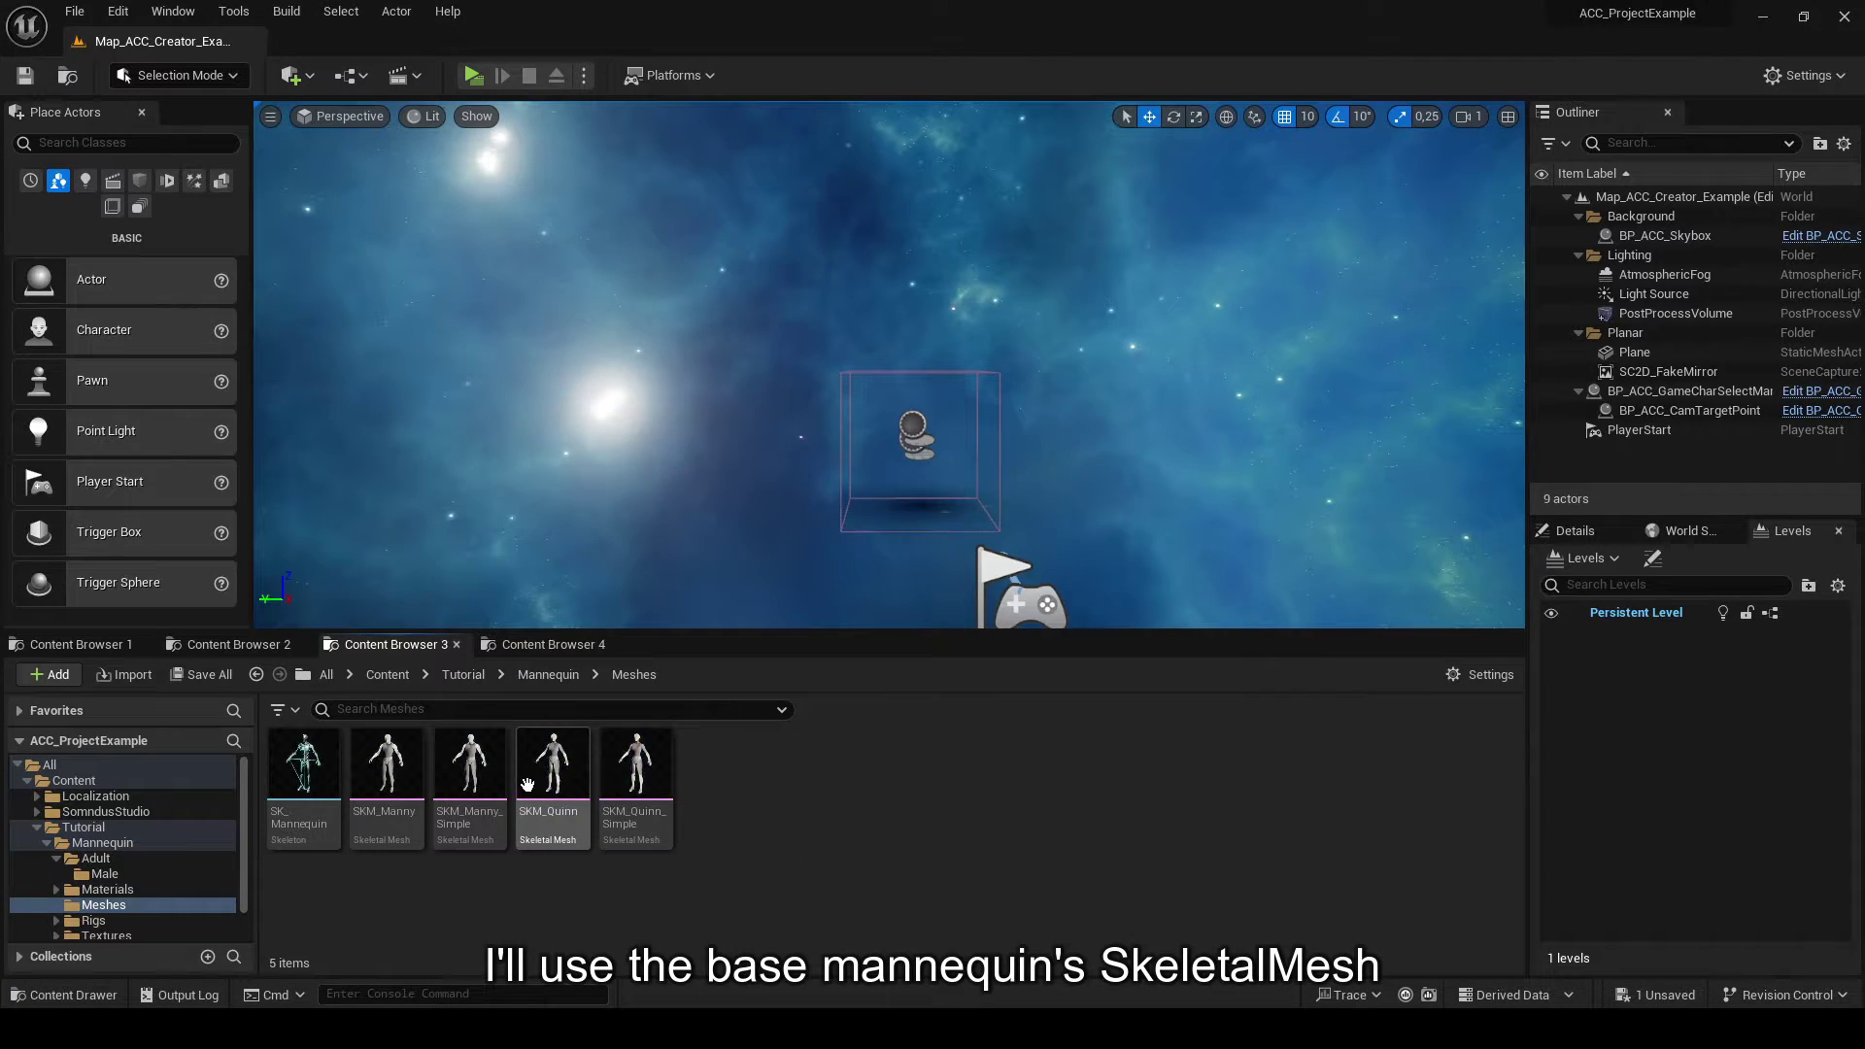
pyautogui.click(387, 786)
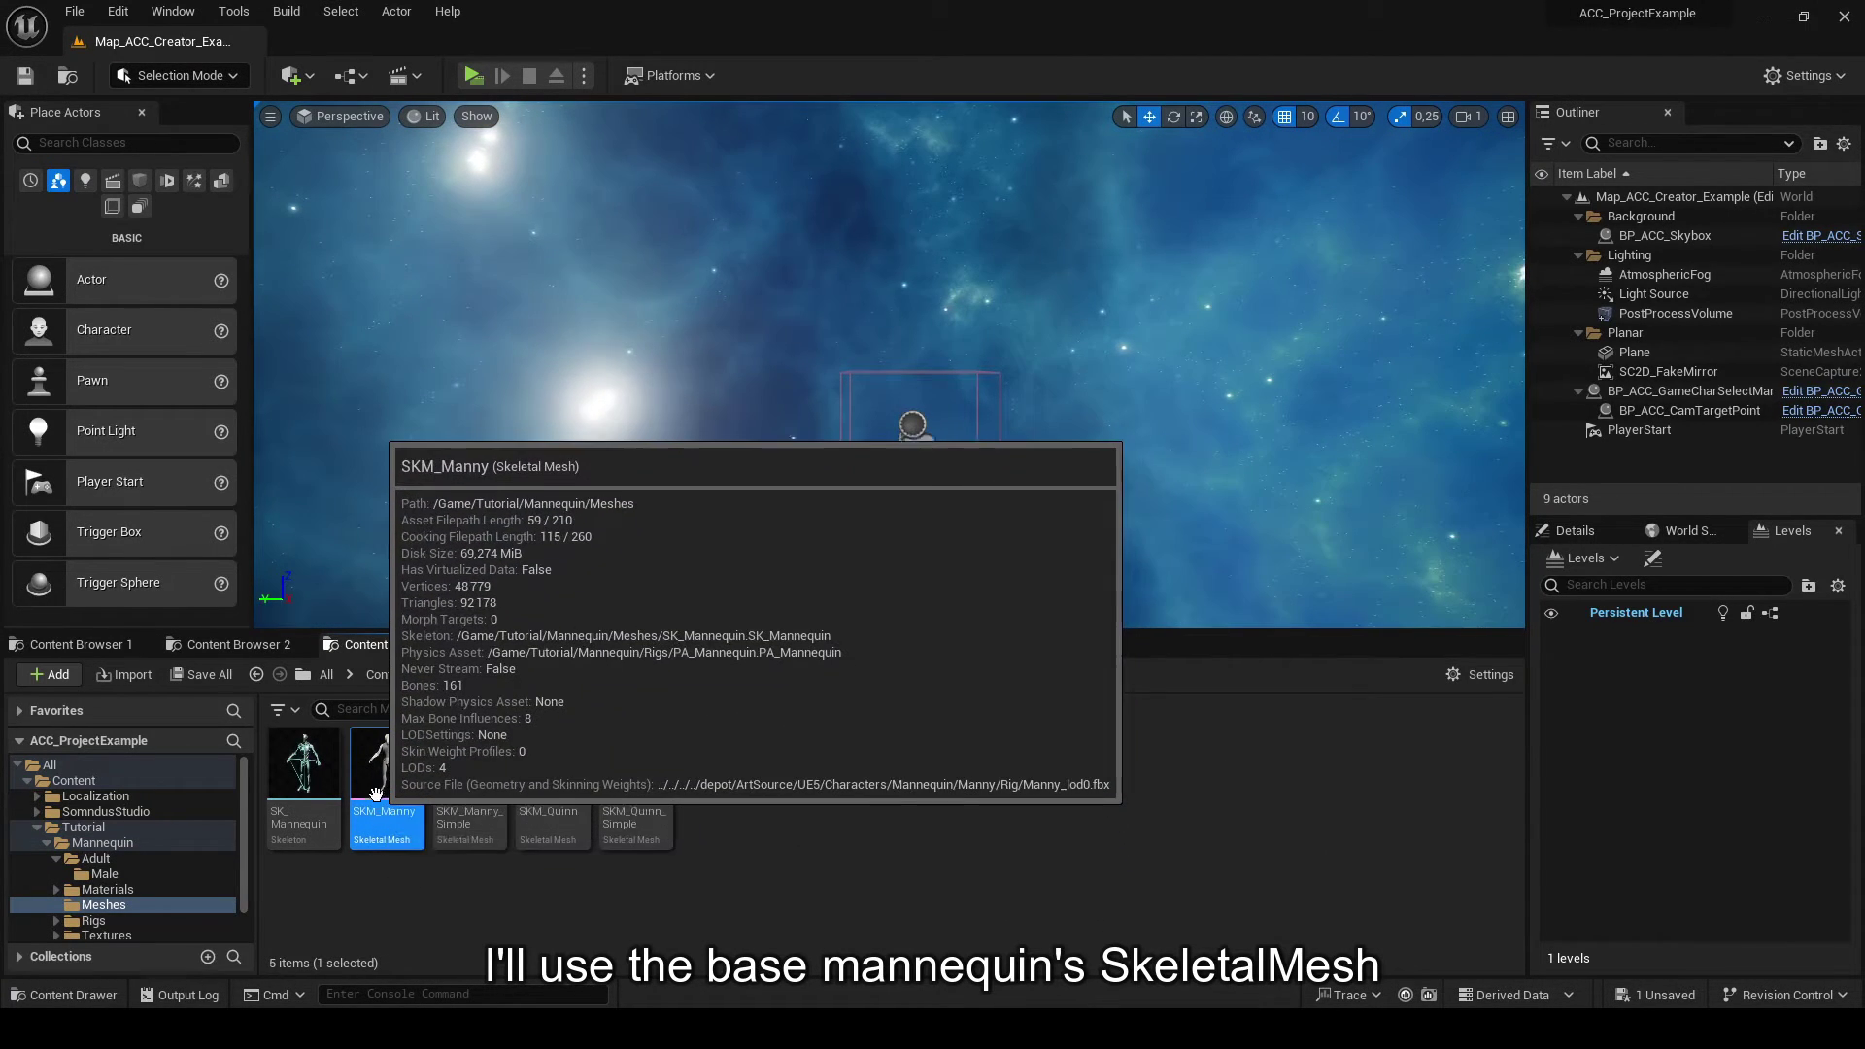
pyautogui.doubleClick(381, 791)
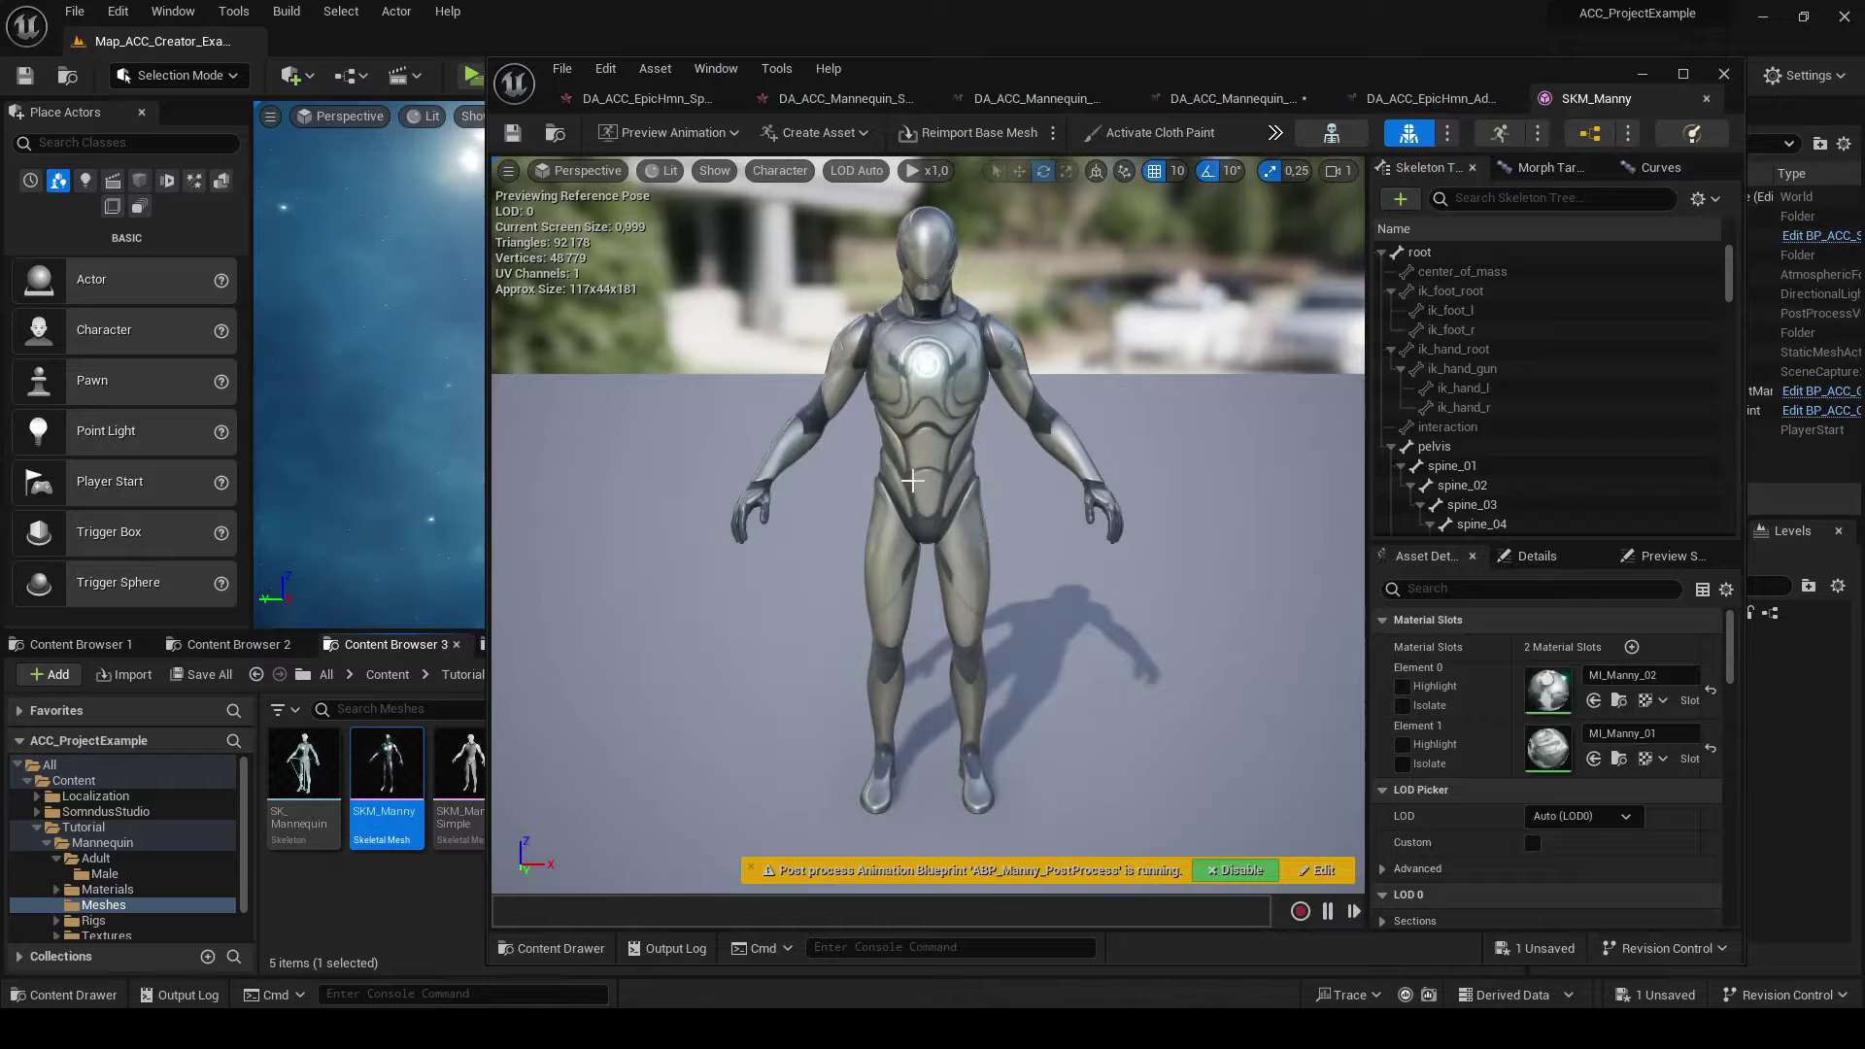
# - Assign SKM_Manny as the Mesh of the mannequin's male Gender Data Asset and save the asset
pyautogui.click(1437, 102)
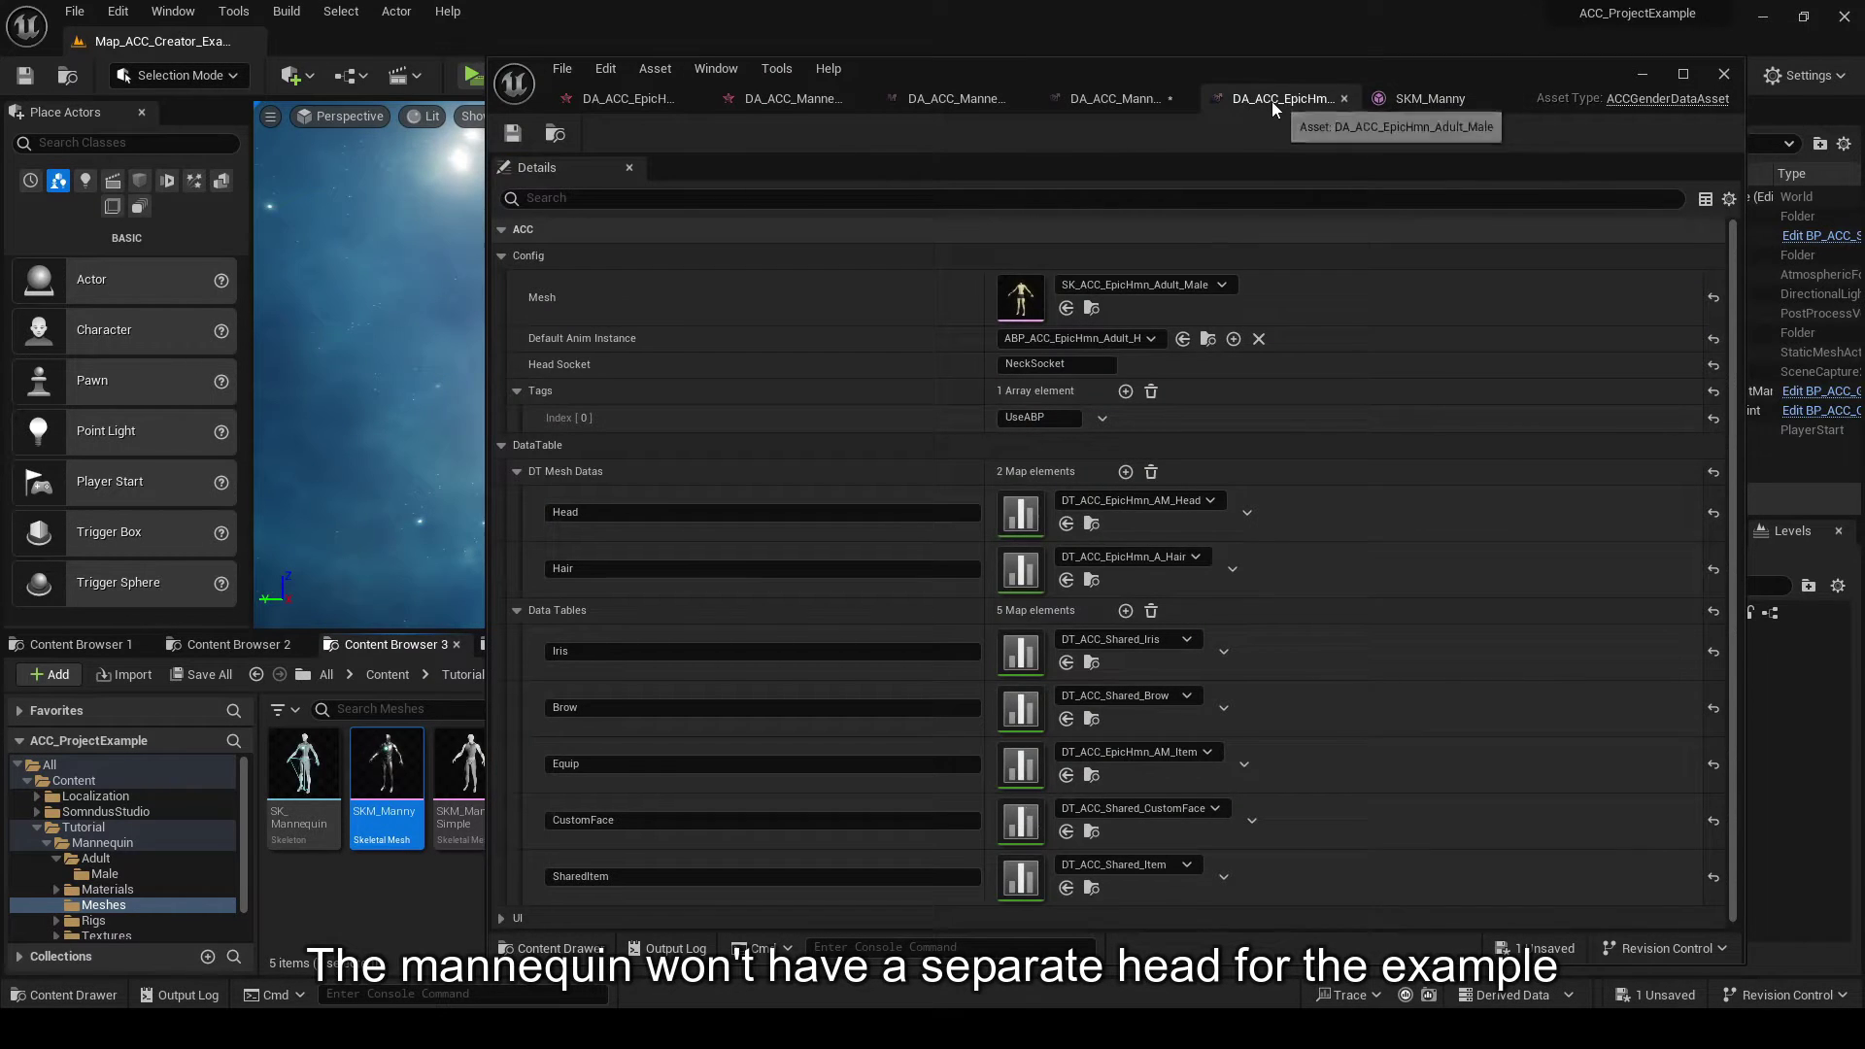
pyautogui.click(1102, 103)
pyautogui.moveTo(1228, 115); pyautogui.dragTo(1333, 87)
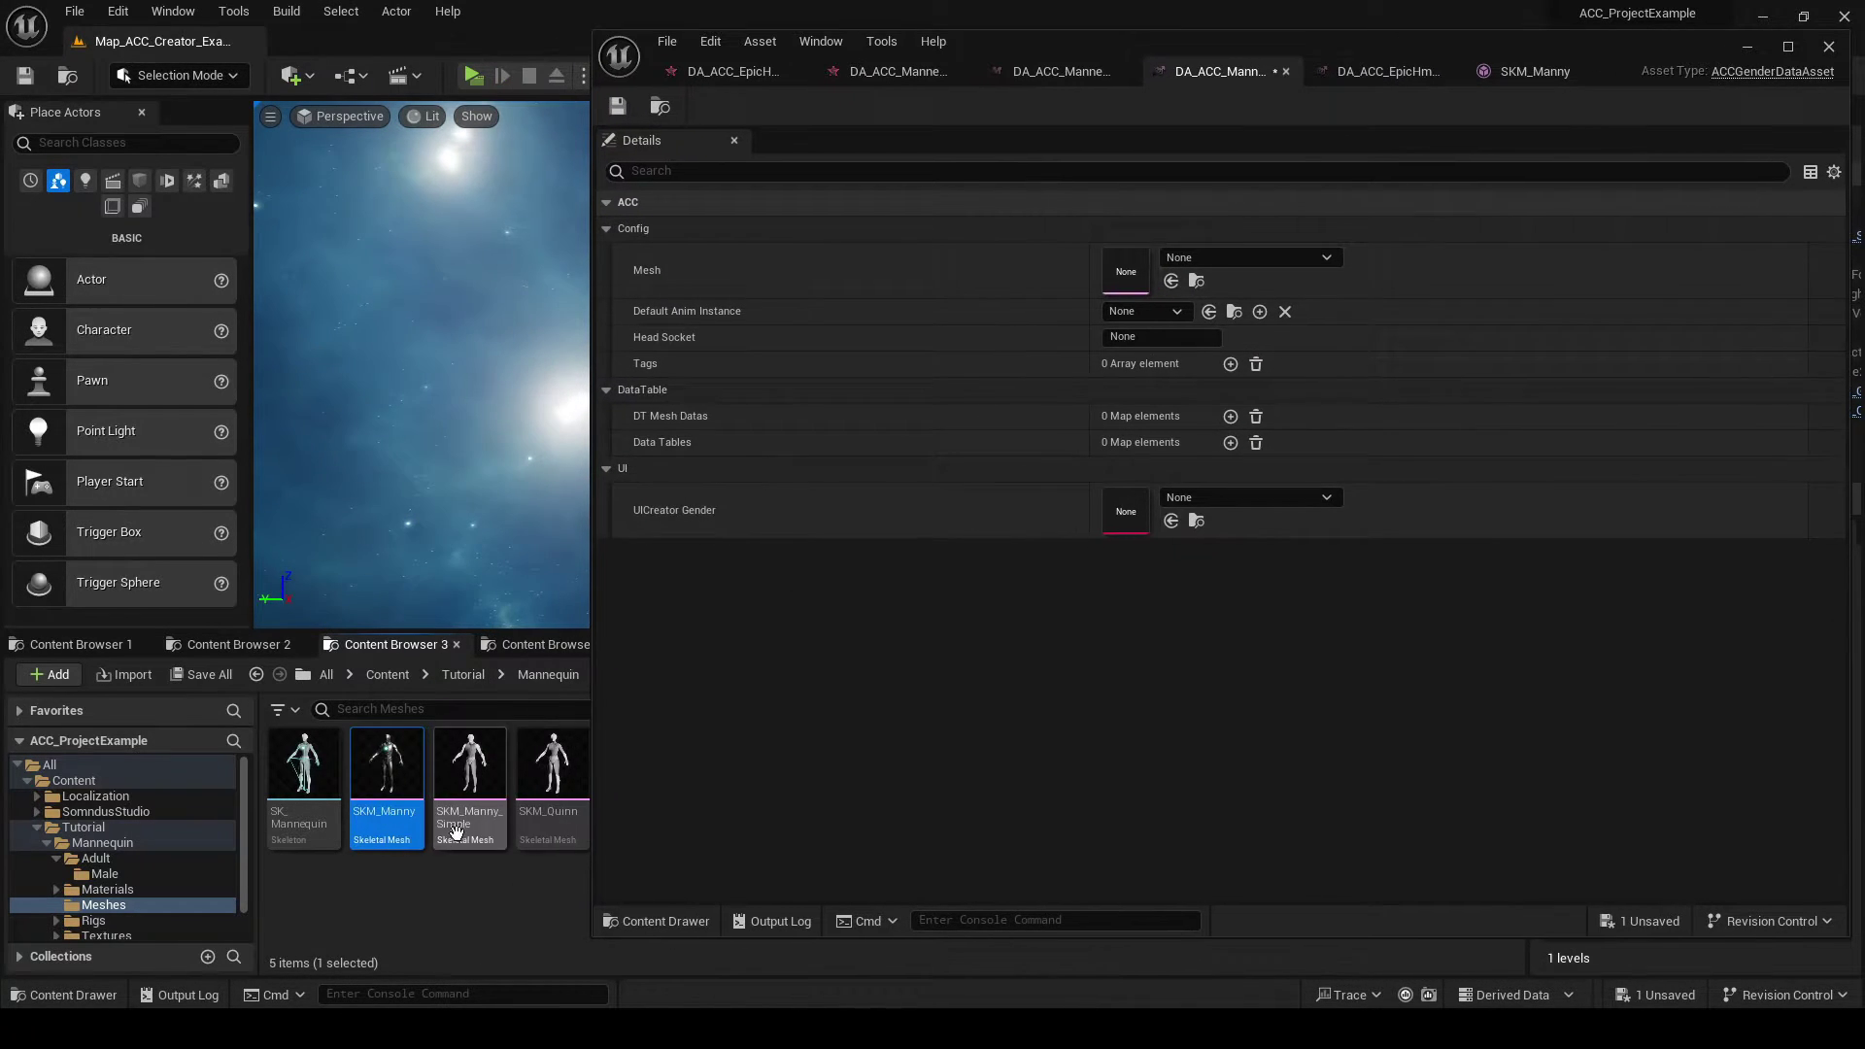
pyautogui.moveTo(386, 767); pyautogui.dragTo(1124, 282)
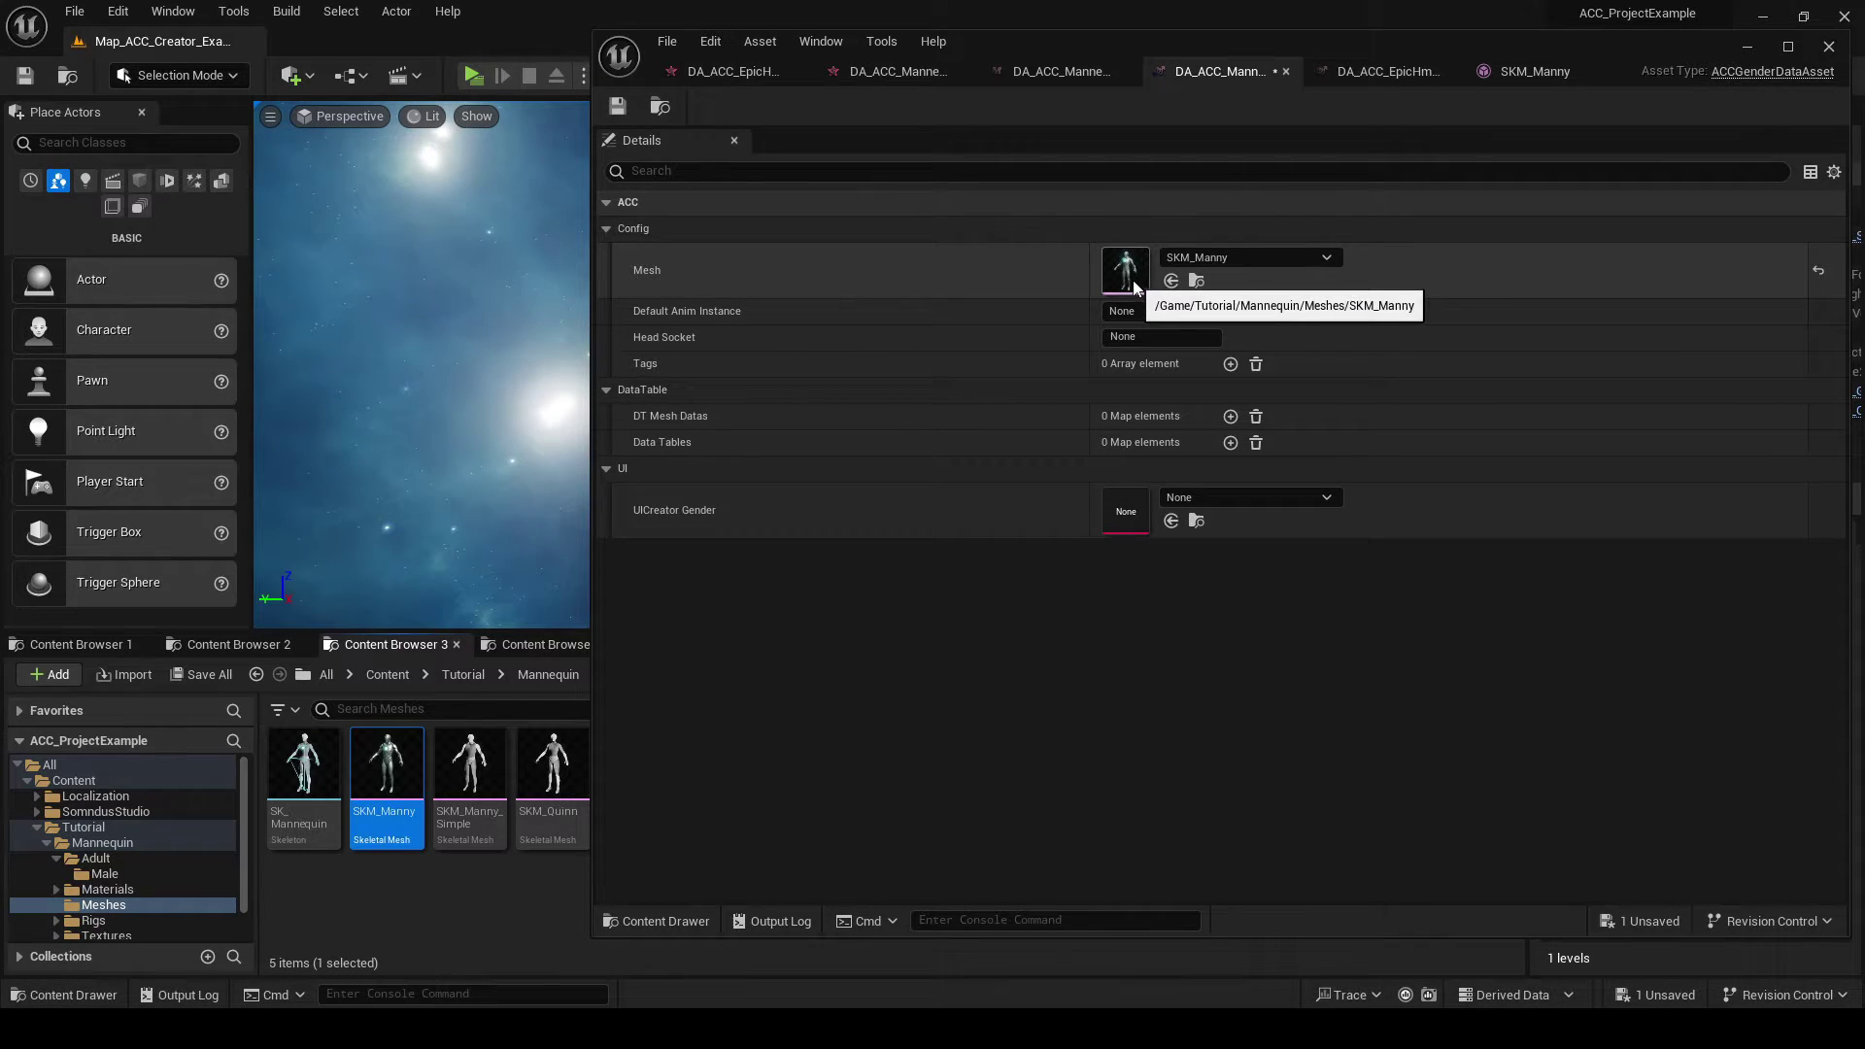
pyautogui.click(617, 105)
# - Set the mannequin male asset's UICreator Gender to DA_ACC_EpicHmn_AM_UI and save
pyautogui.click(1038, 551)
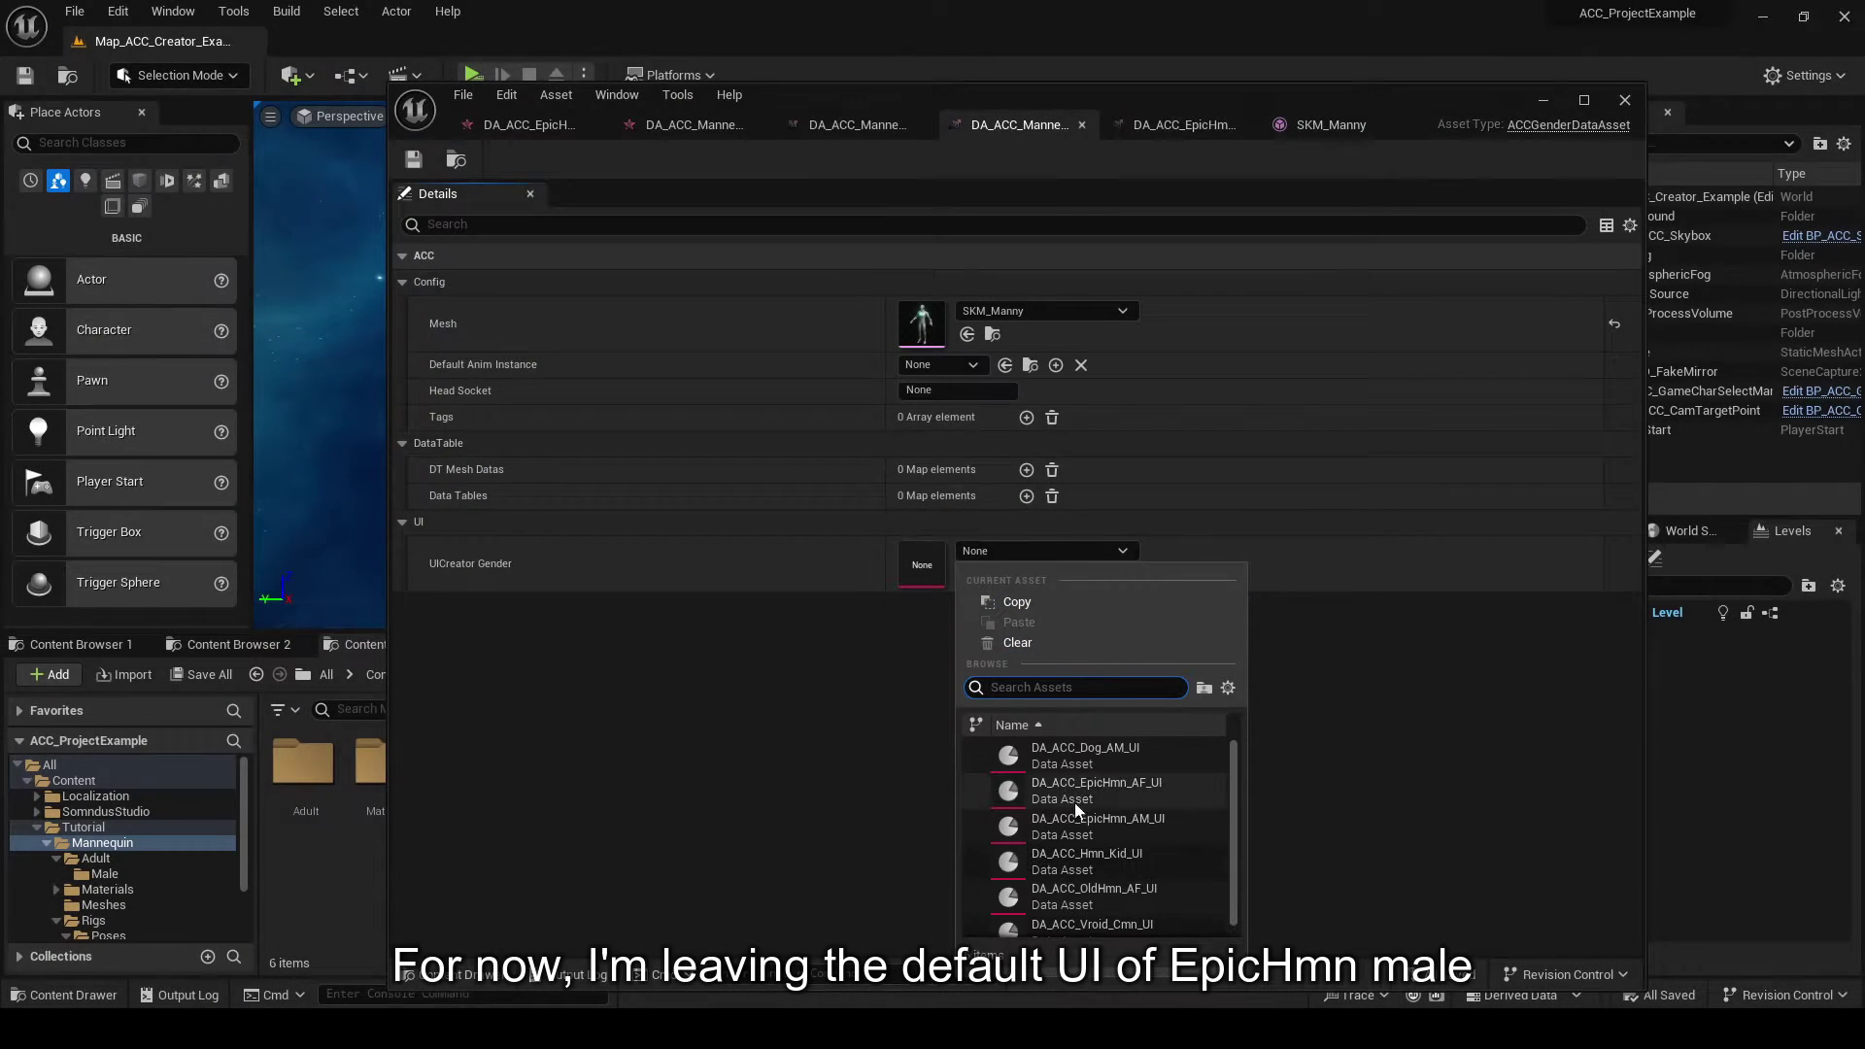
pyautogui.scroll(-1, 1141, 826)
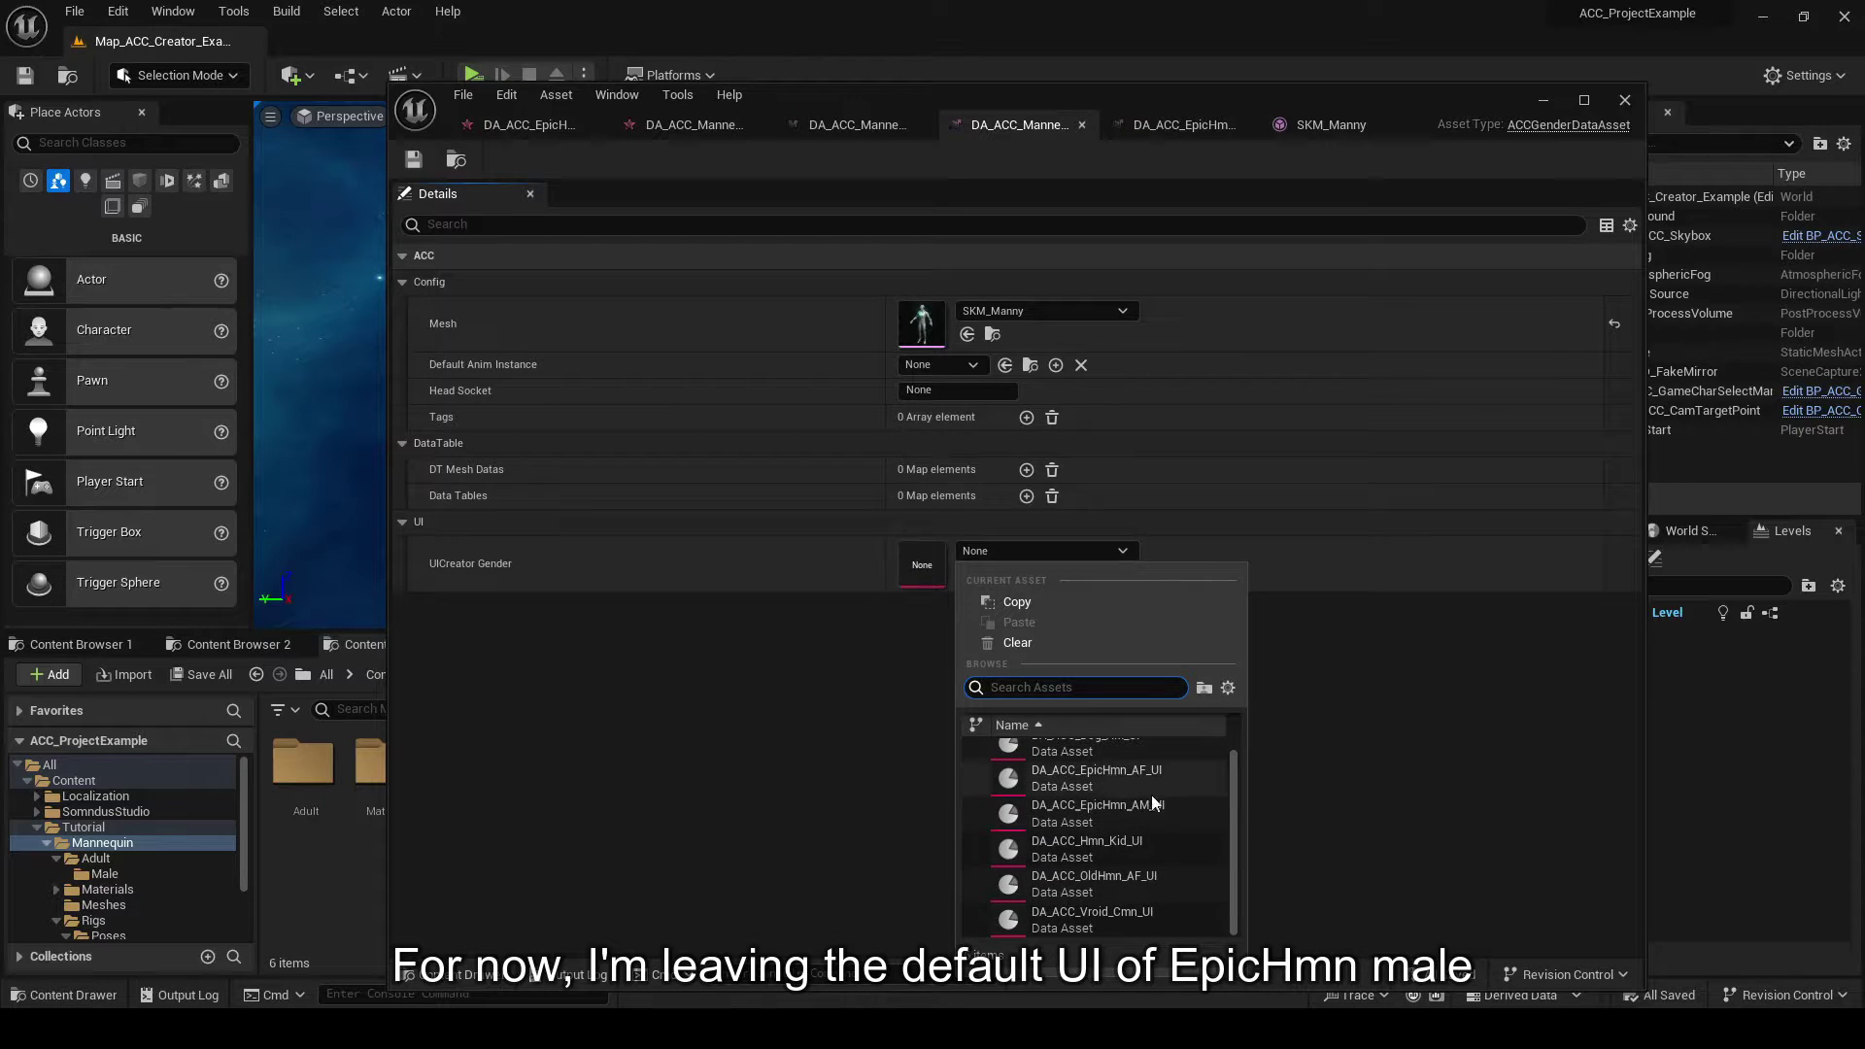
pyautogui.moveTo(1181, 810)
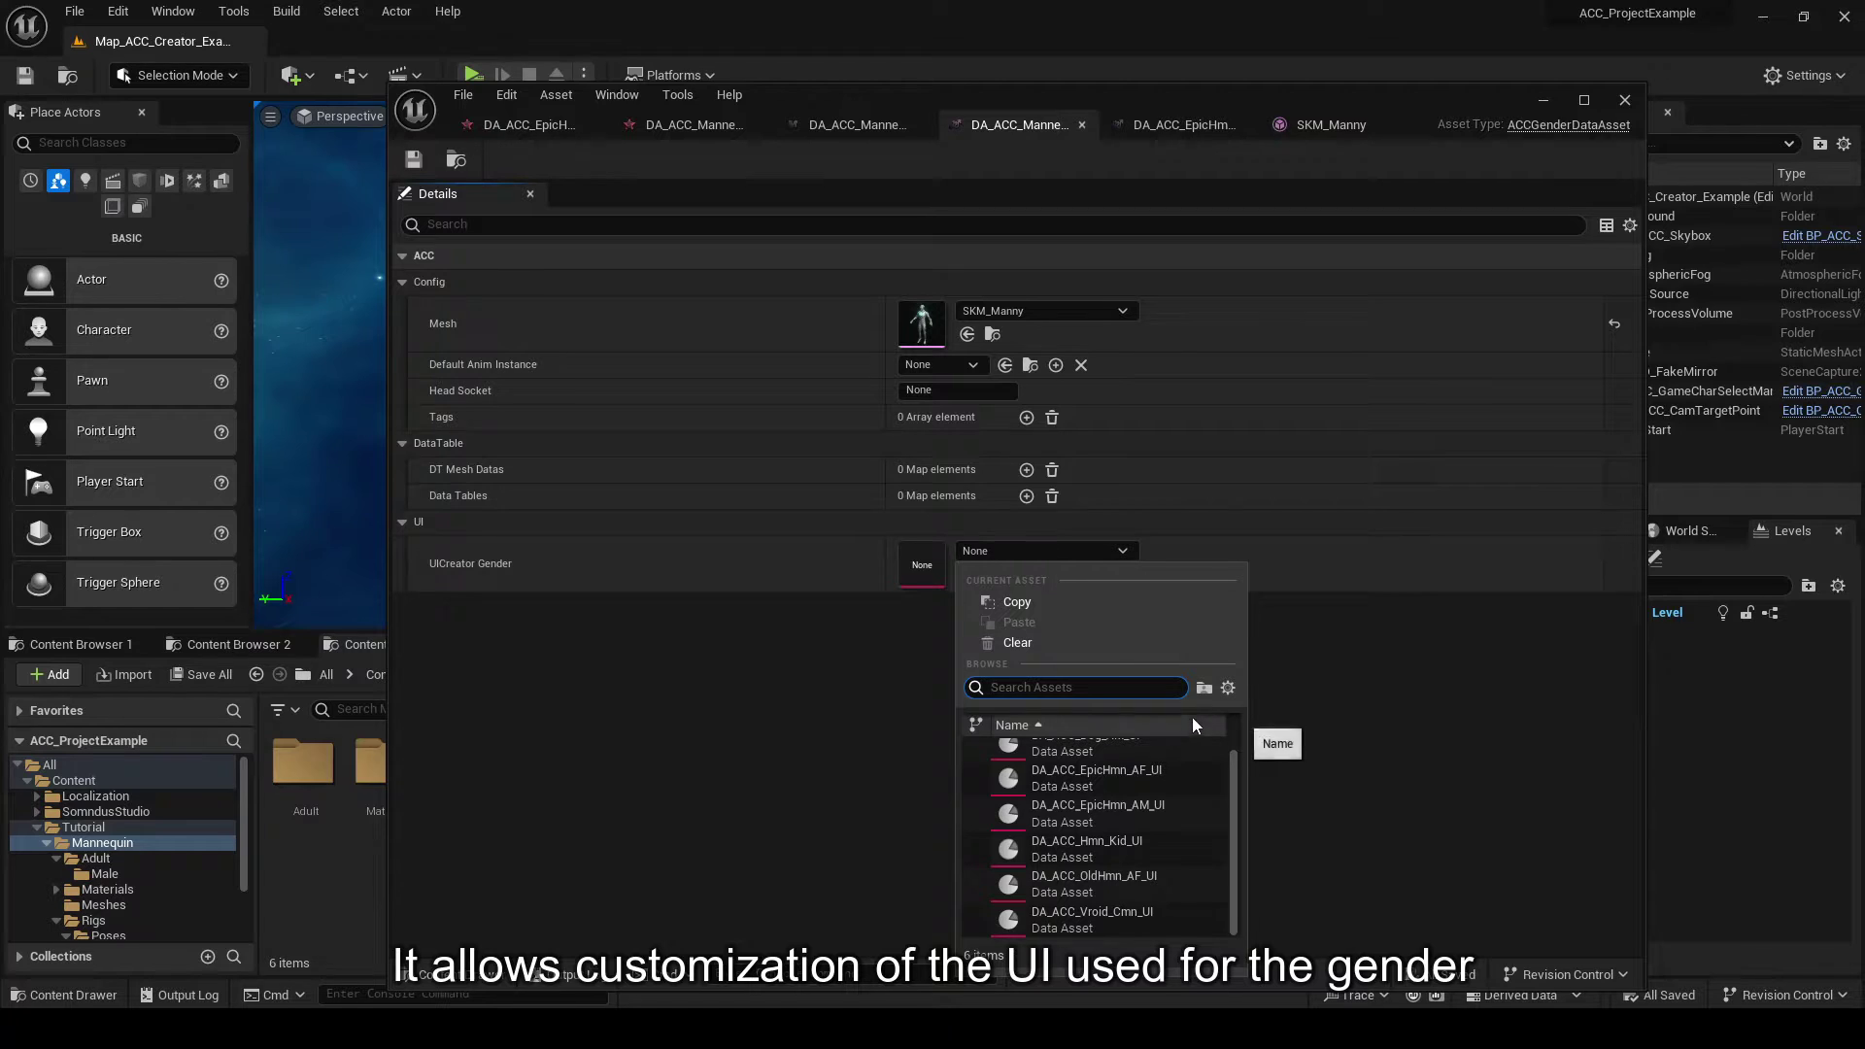
pyautogui.moveTo(1121, 936)
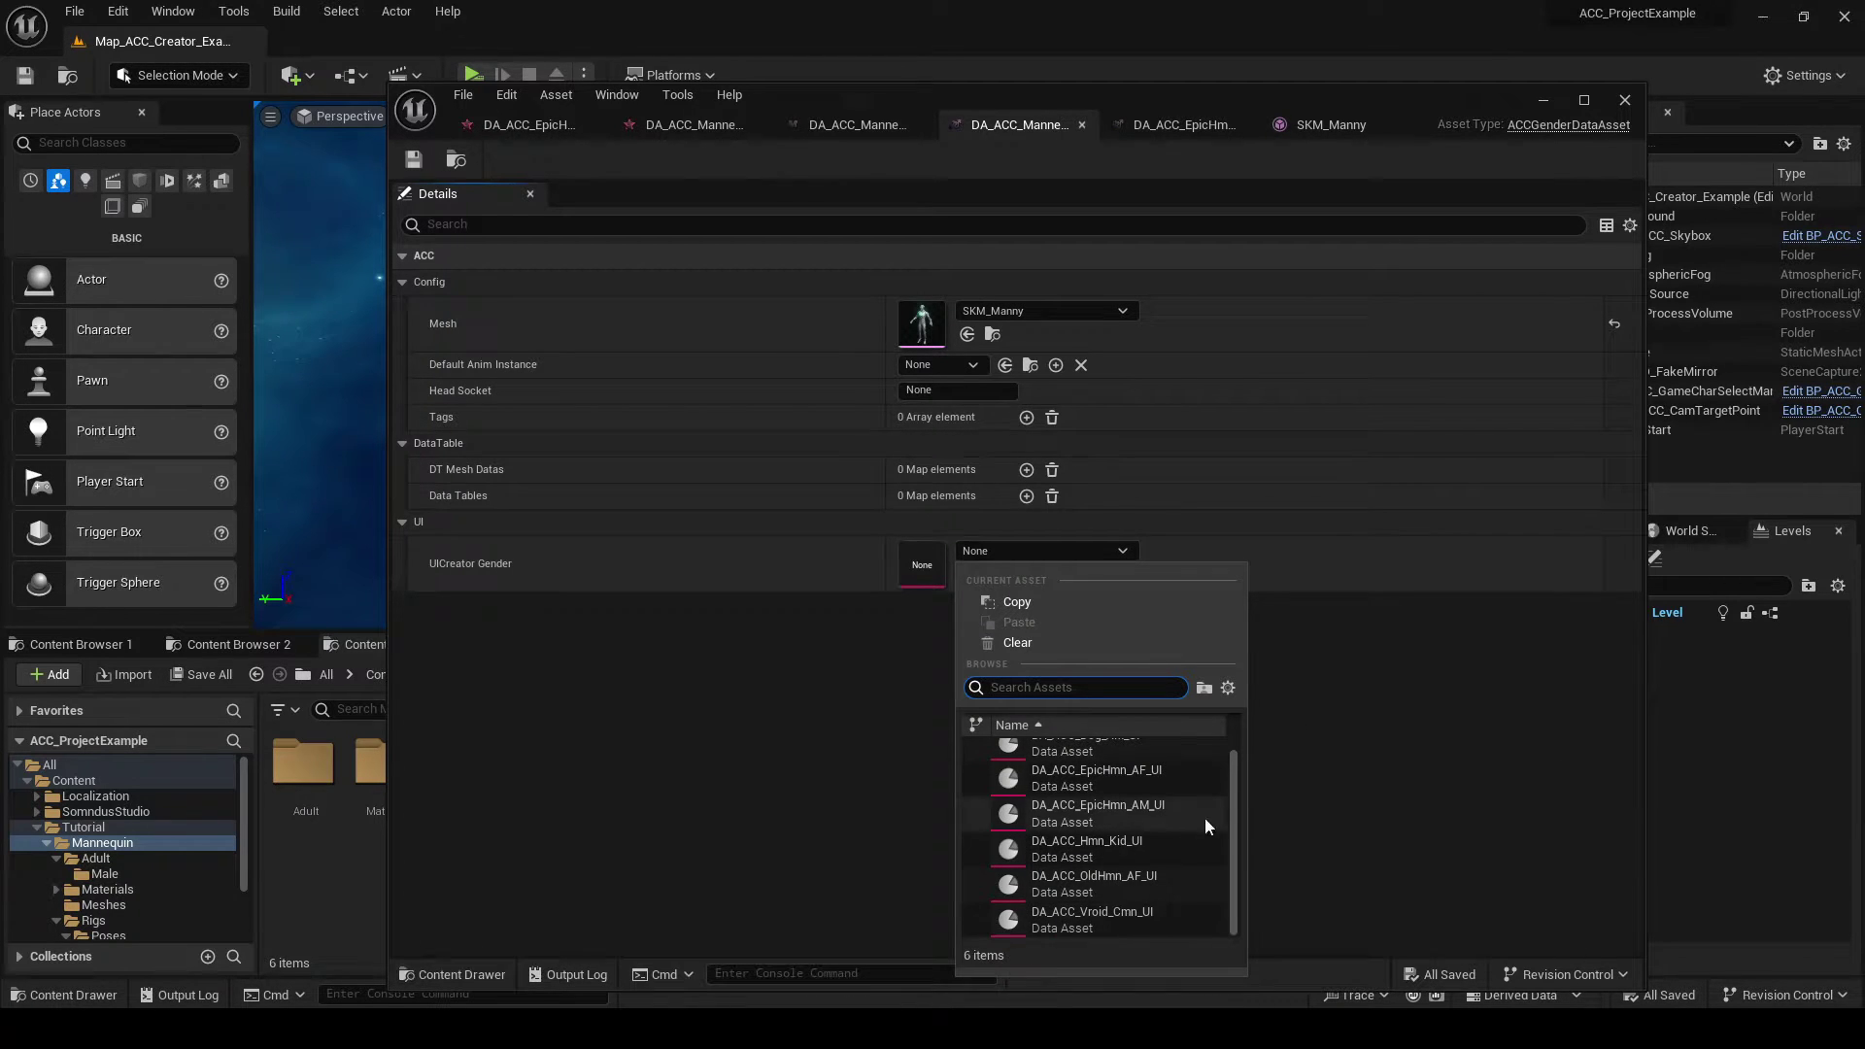
pyautogui.scroll(1, 1204, 818)
pyautogui.moveTo(1220, 778)
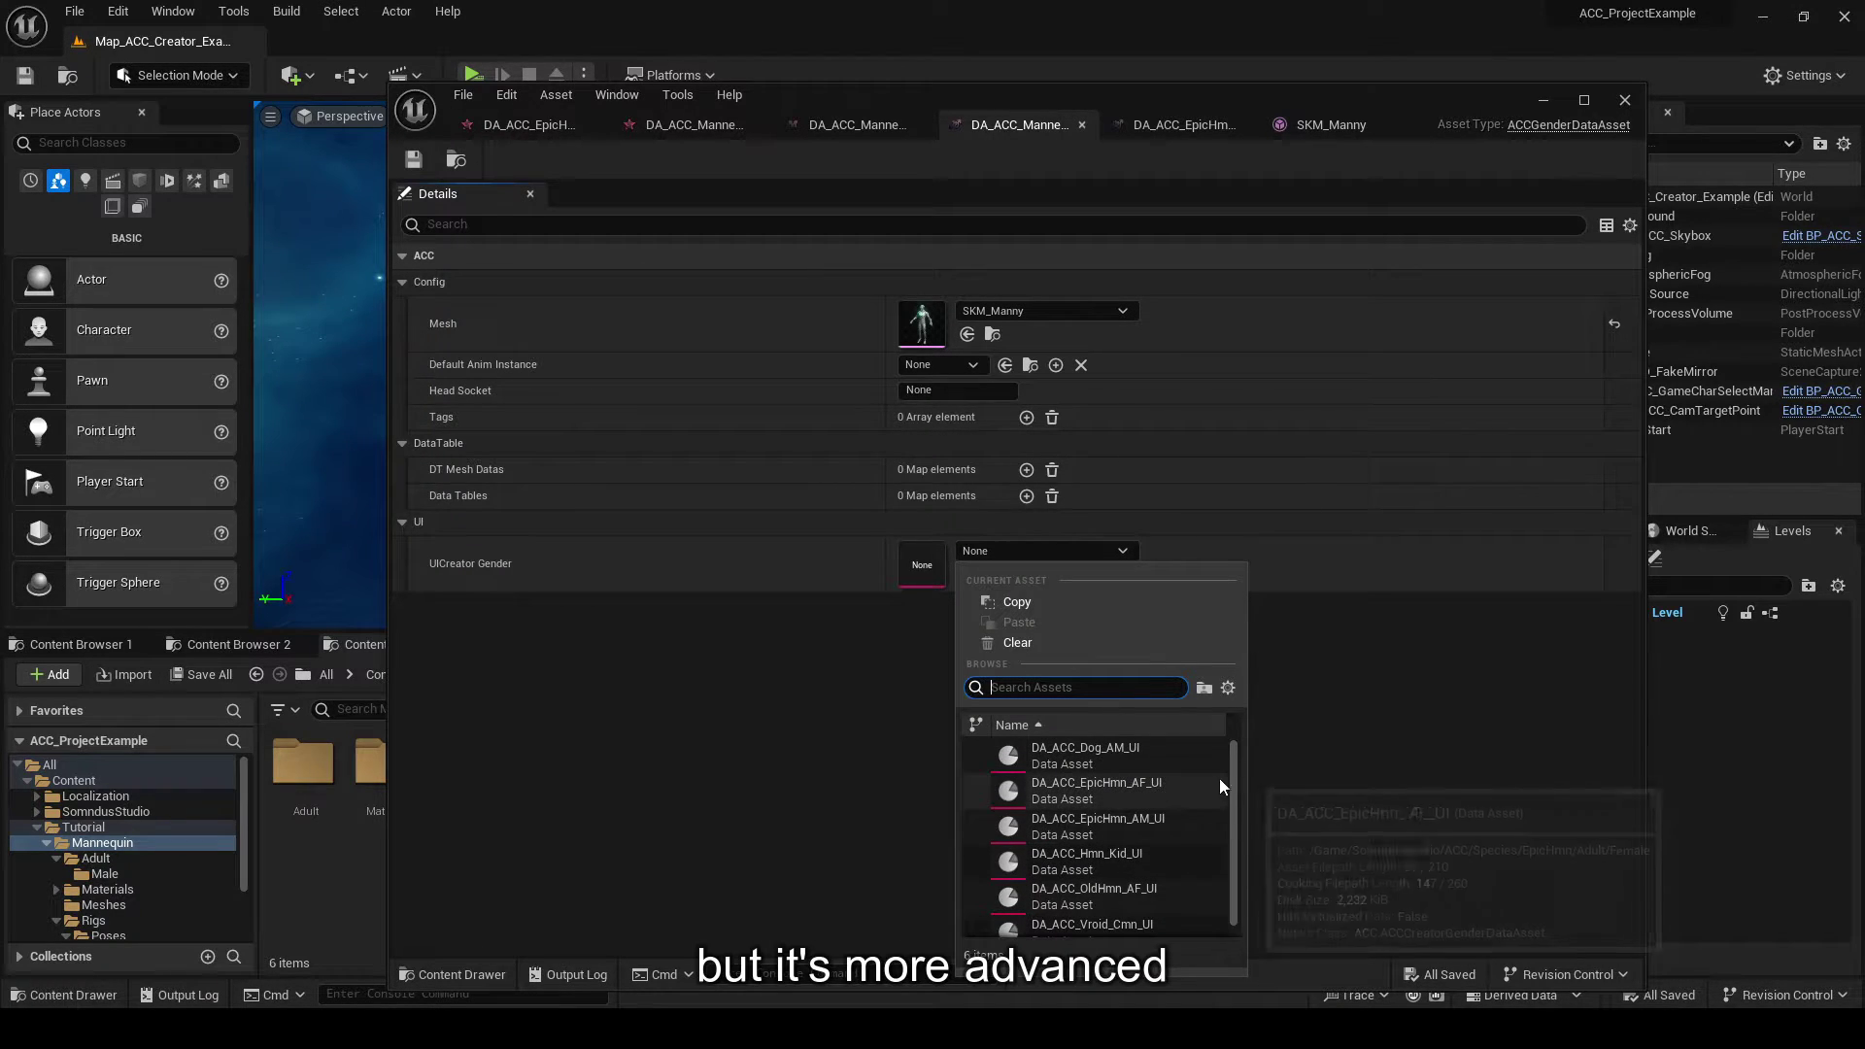
pyautogui.click(1185, 818)
pyautogui.hotkey('ctrl', 's')
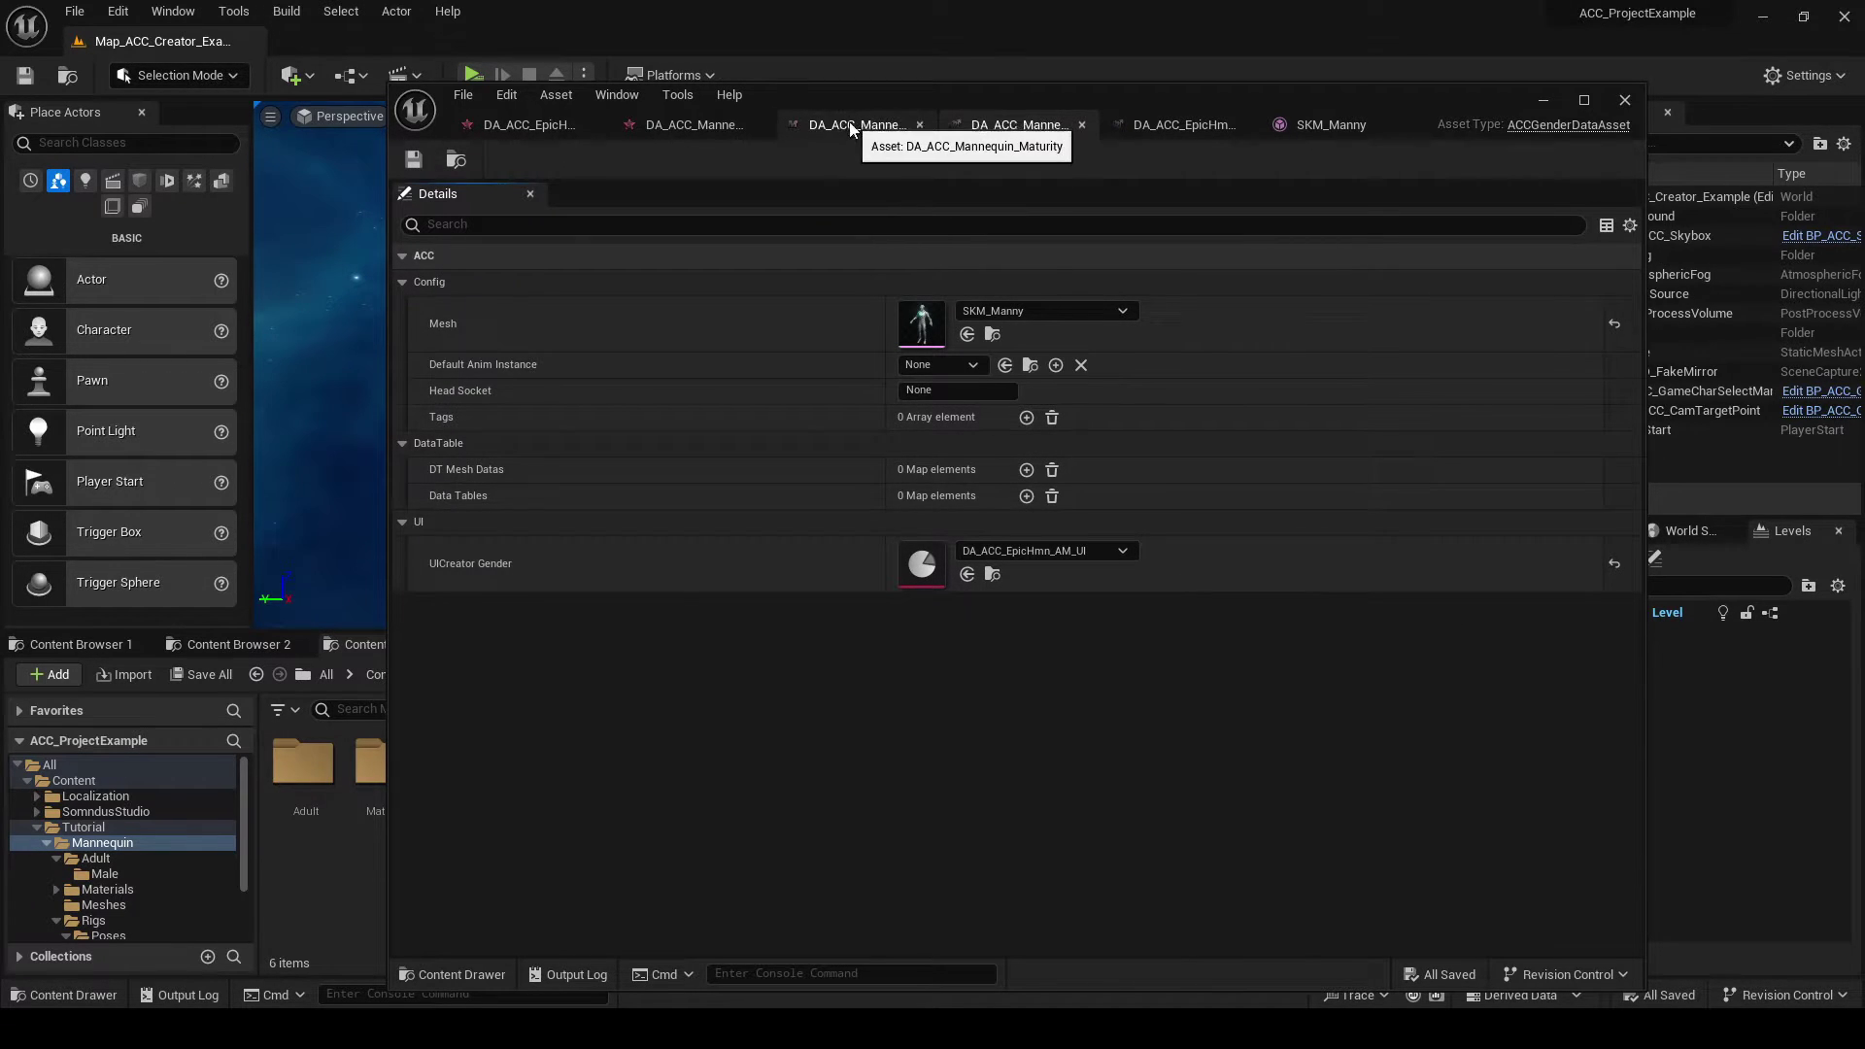
# - Reorder the open assets so the mannequin's Specie, Maturity and Gender assets come first, and show the Specie asset
pyautogui.moveTo(680, 124); pyautogui.dragTo(538, 131)
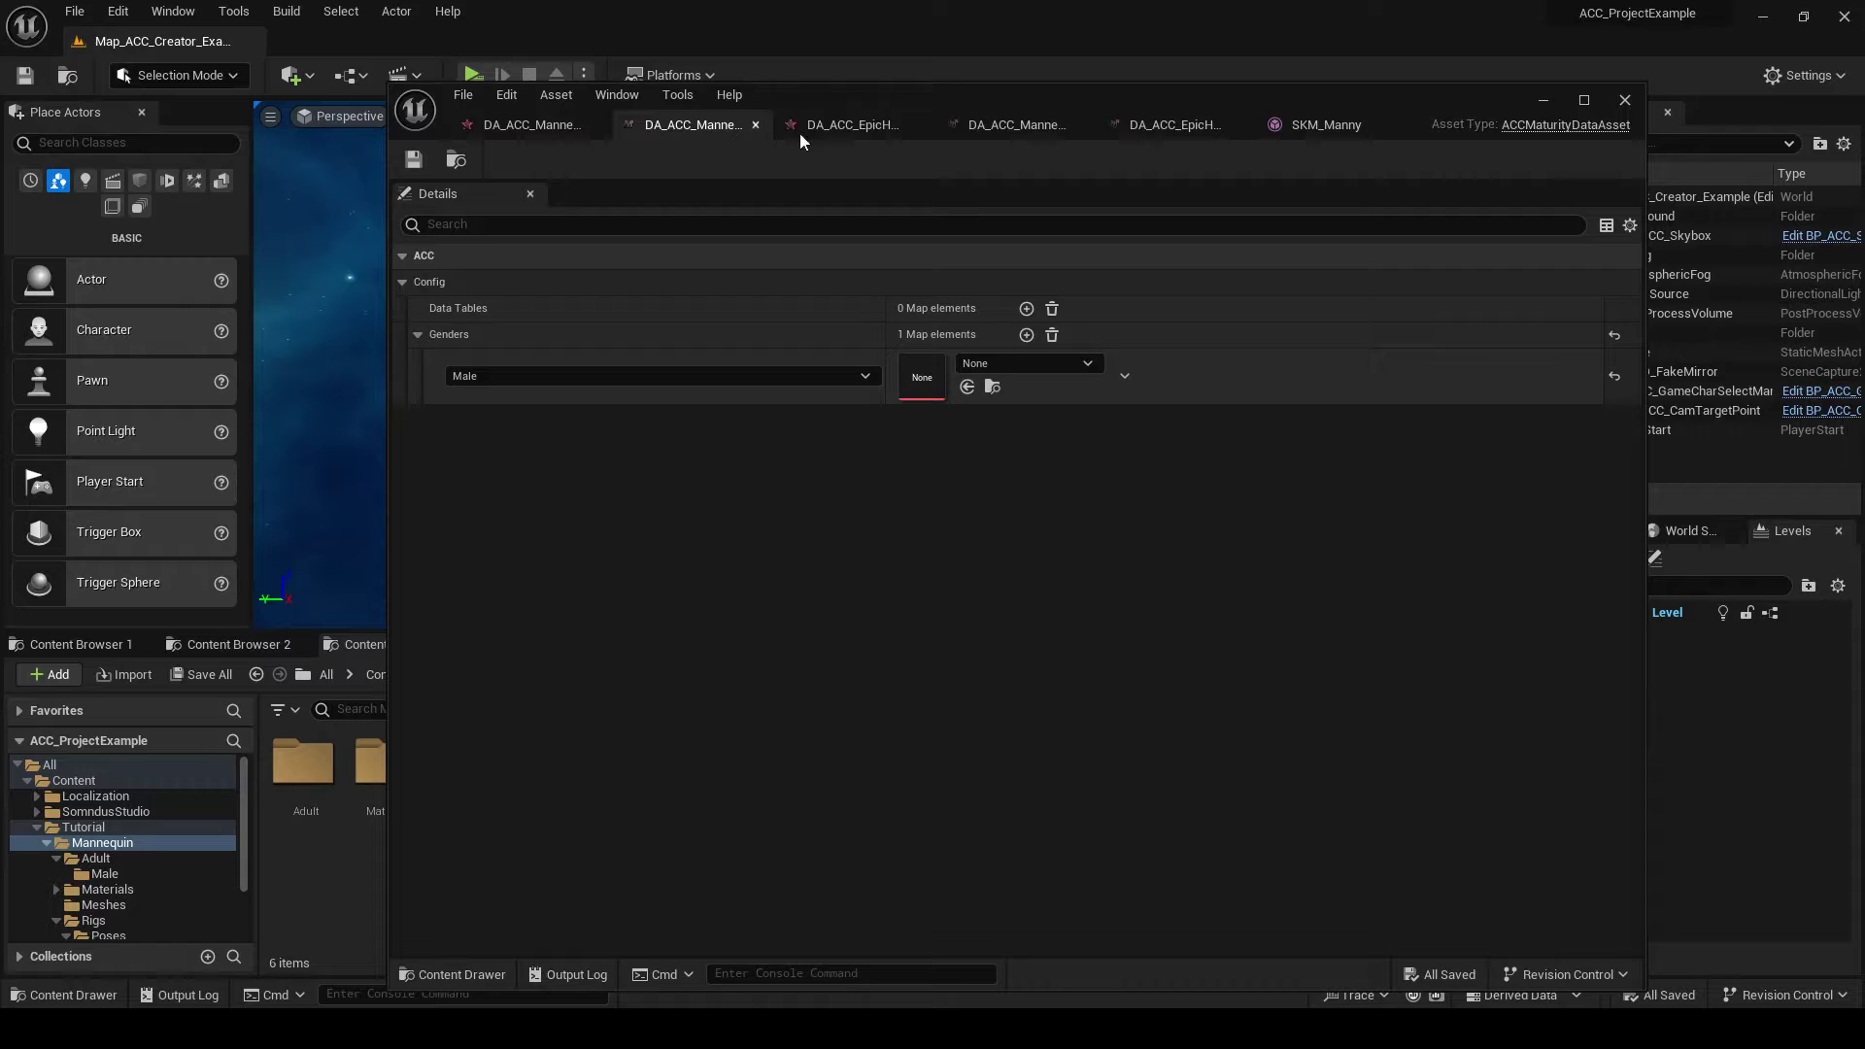
pyautogui.moveTo(1018, 127); pyautogui.dragTo(826, 136)
pyautogui.click(532, 128)
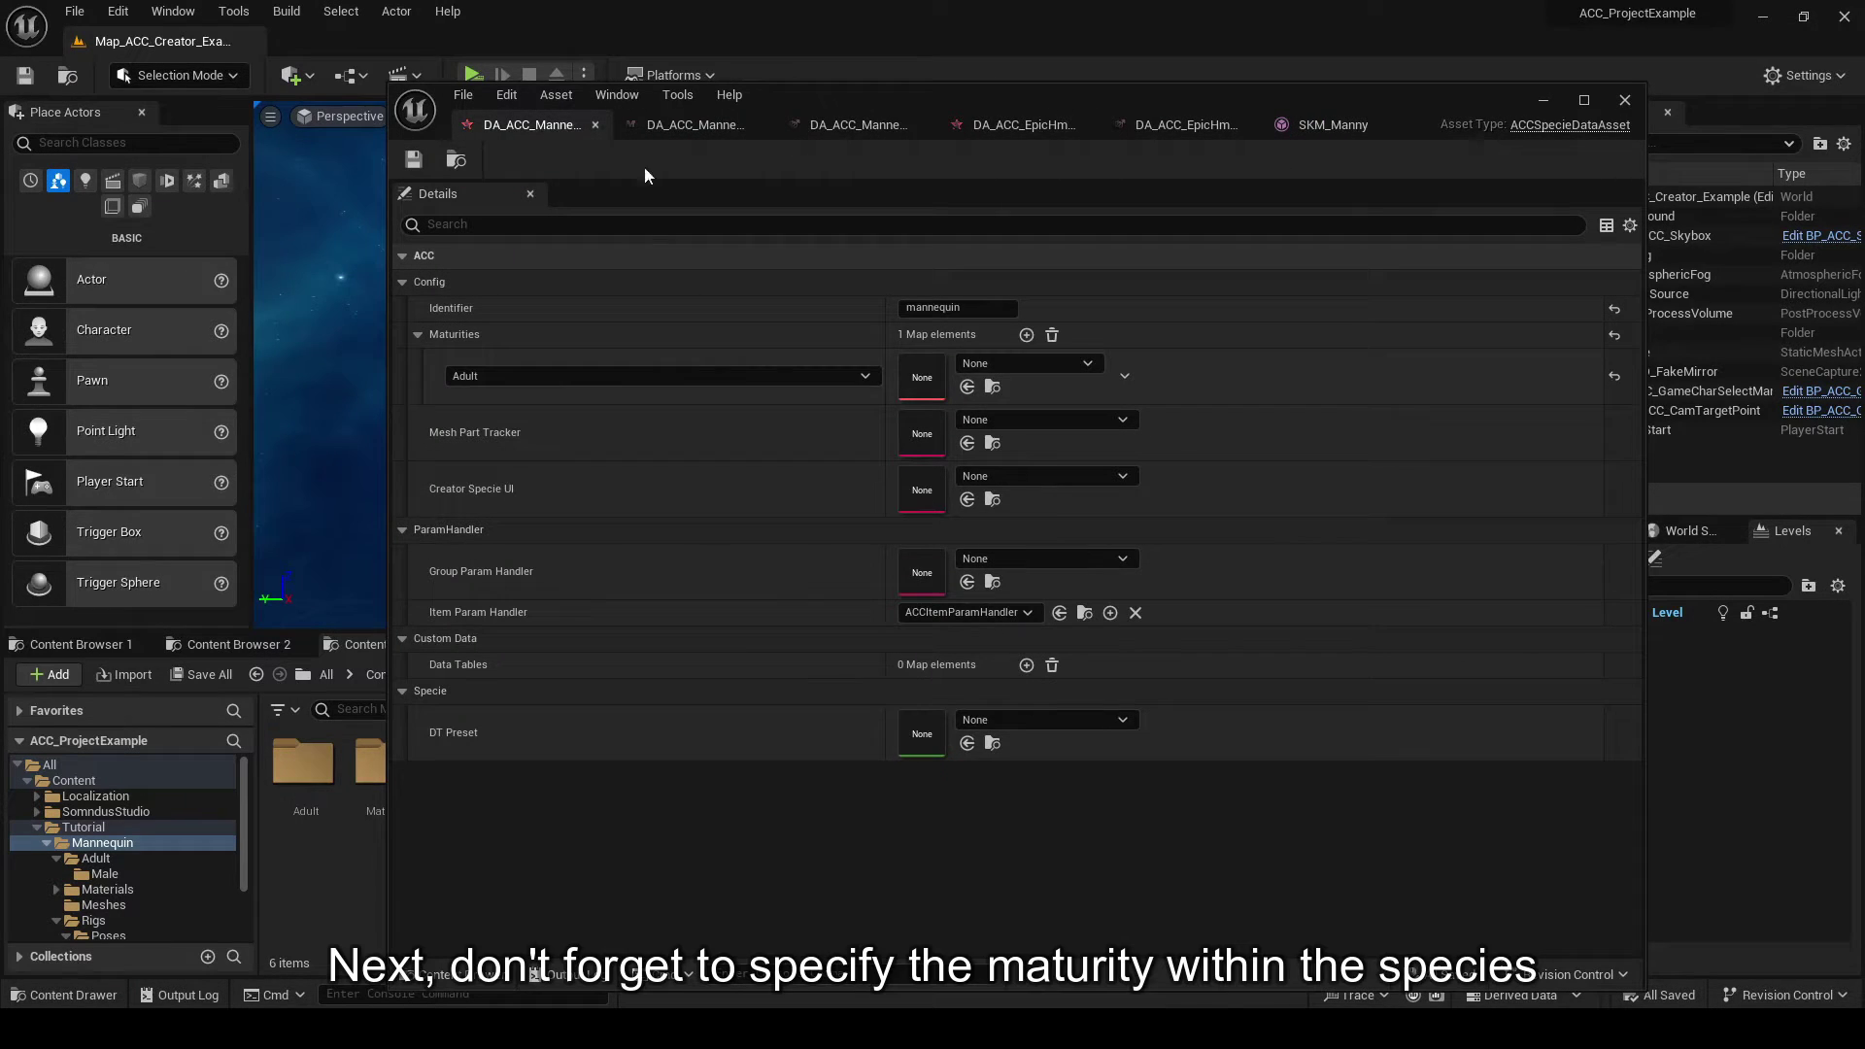
# - Assign DA_ACC_Mannequin_Maturity to the Adult entry in the mannequin Specie asset's Maturities
pyautogui.click(1030, 363)
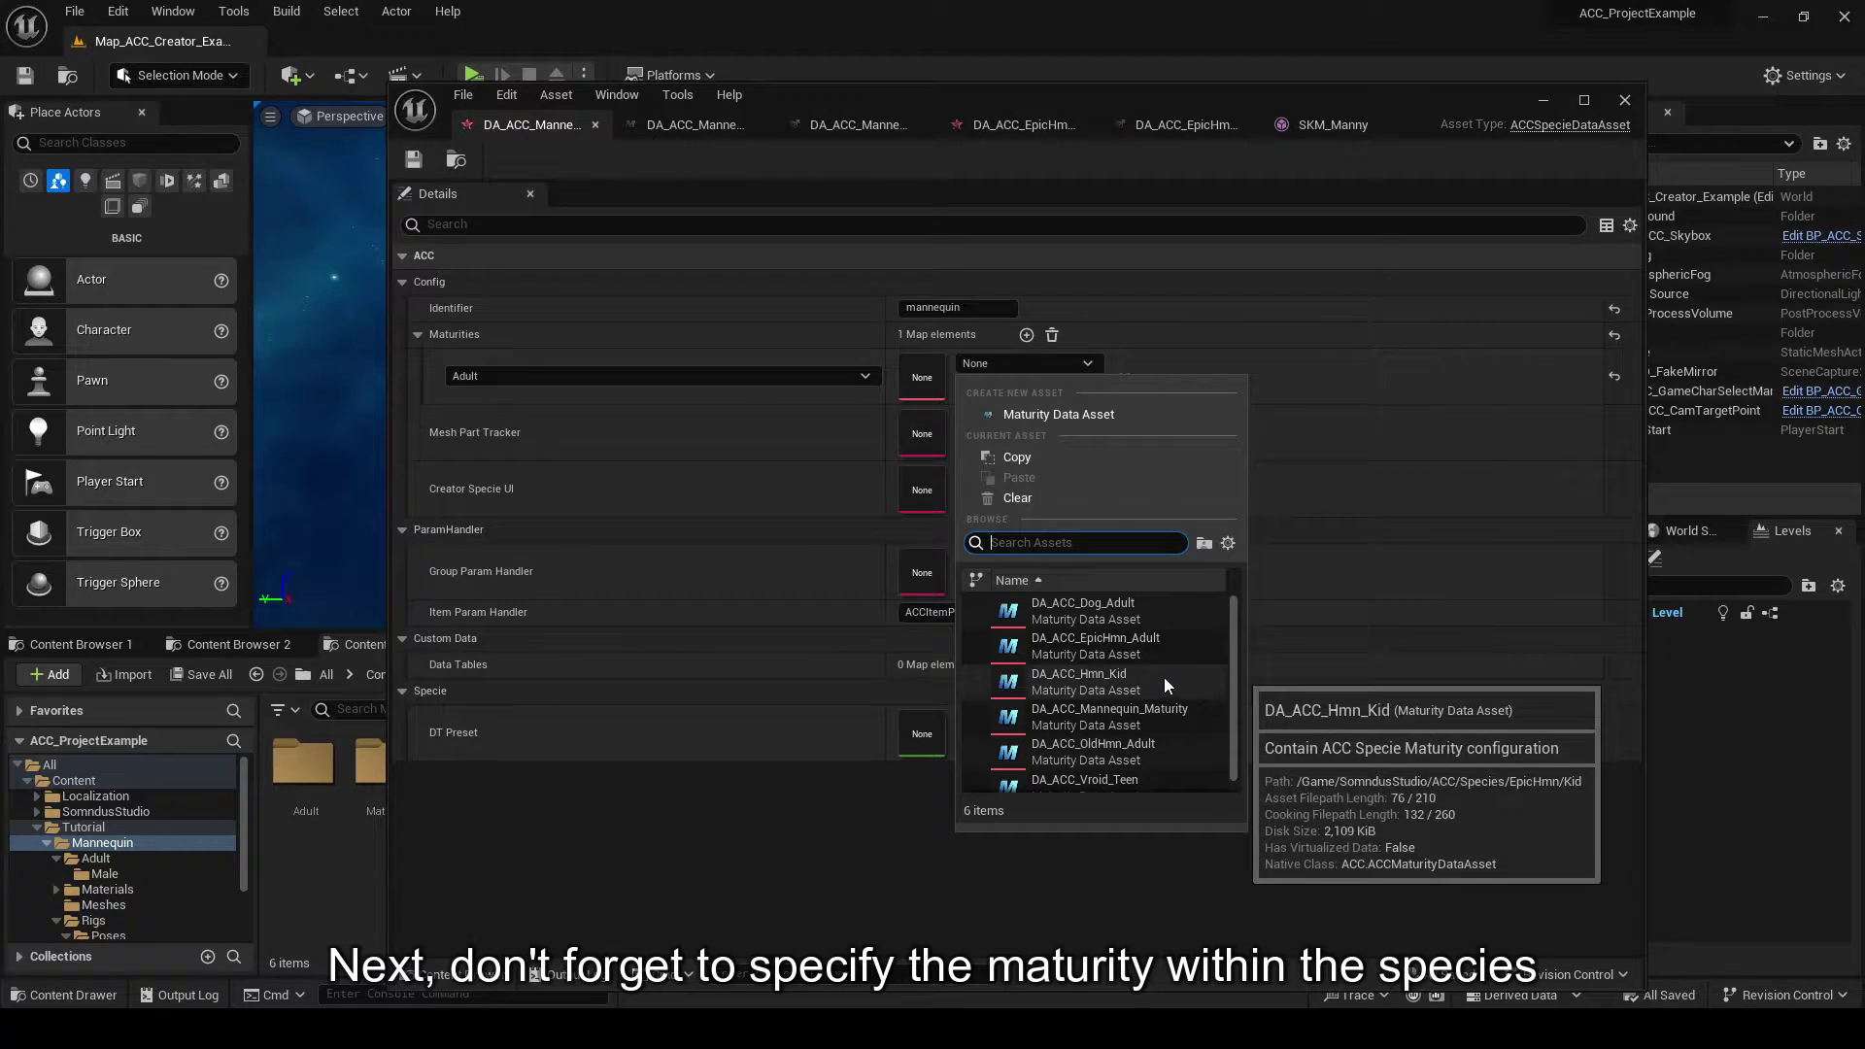
pyautogui.scroll(-1, 1176, 686)
pyautogui.scroll(1, 1182, 659)
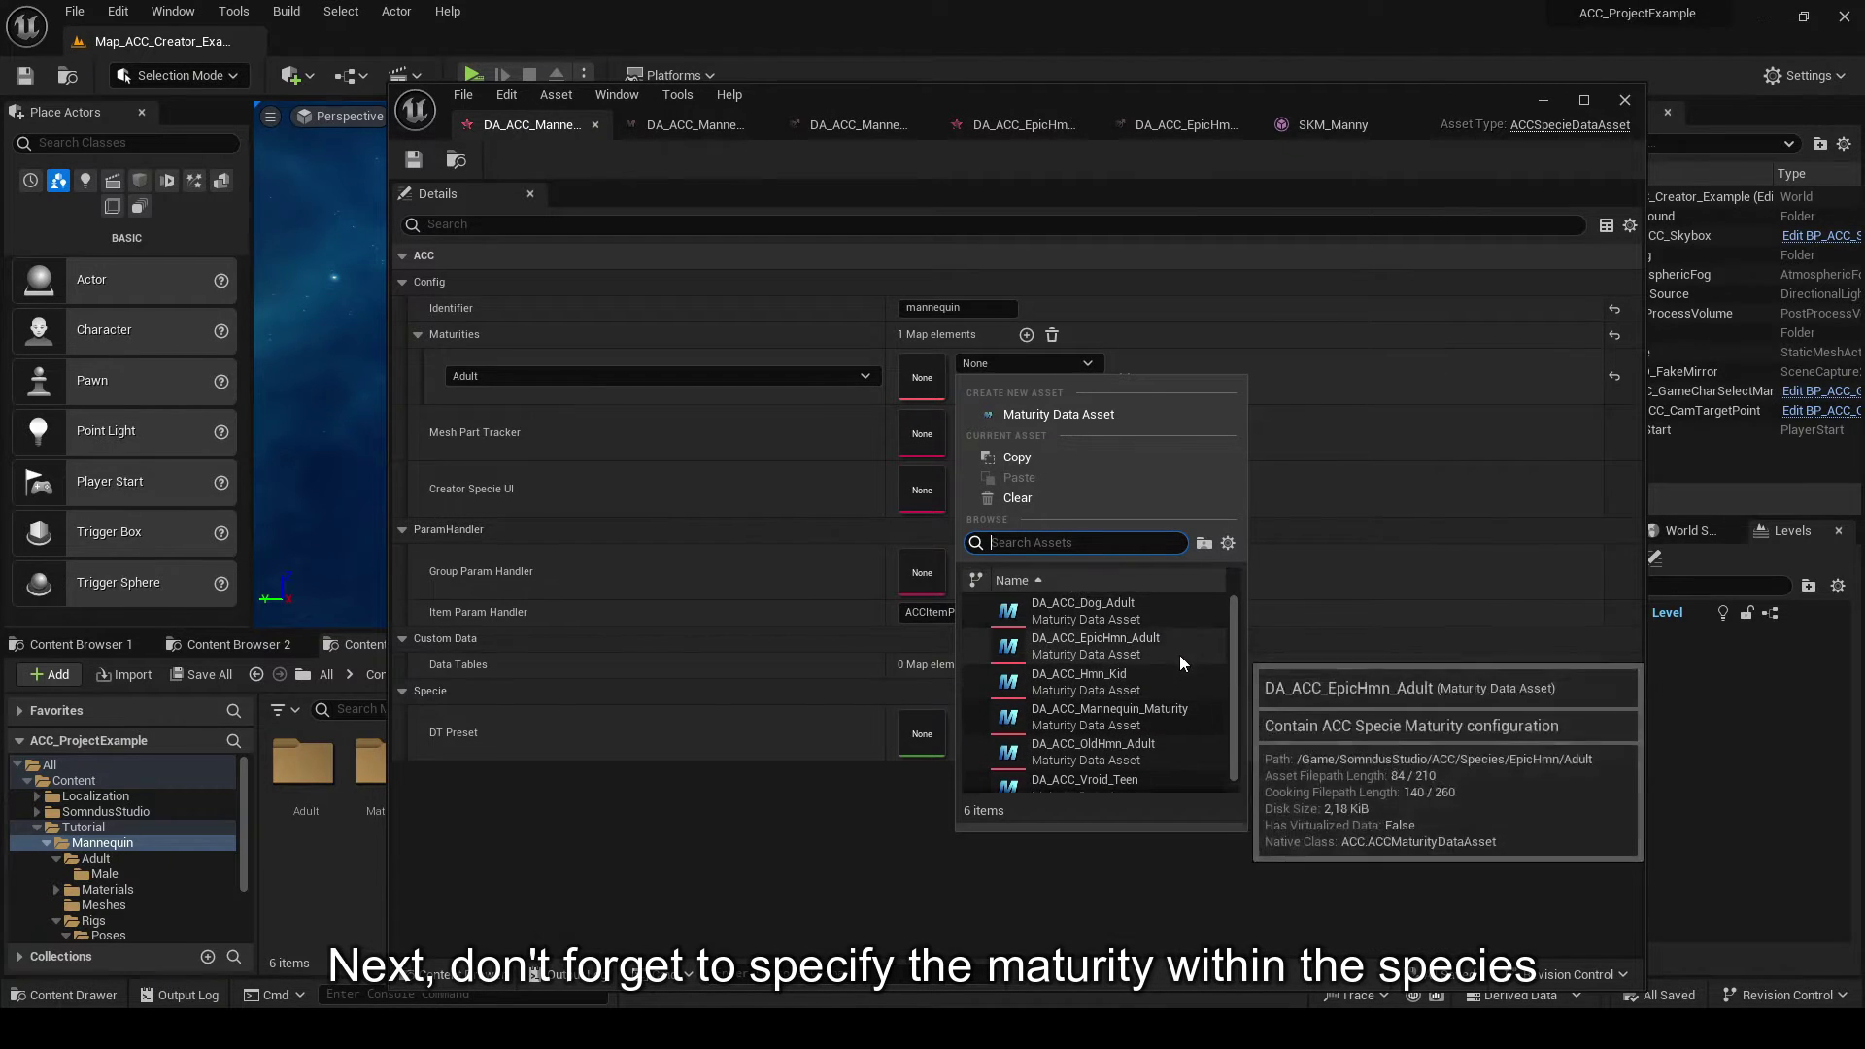
pyautogui.click(1088, 717)
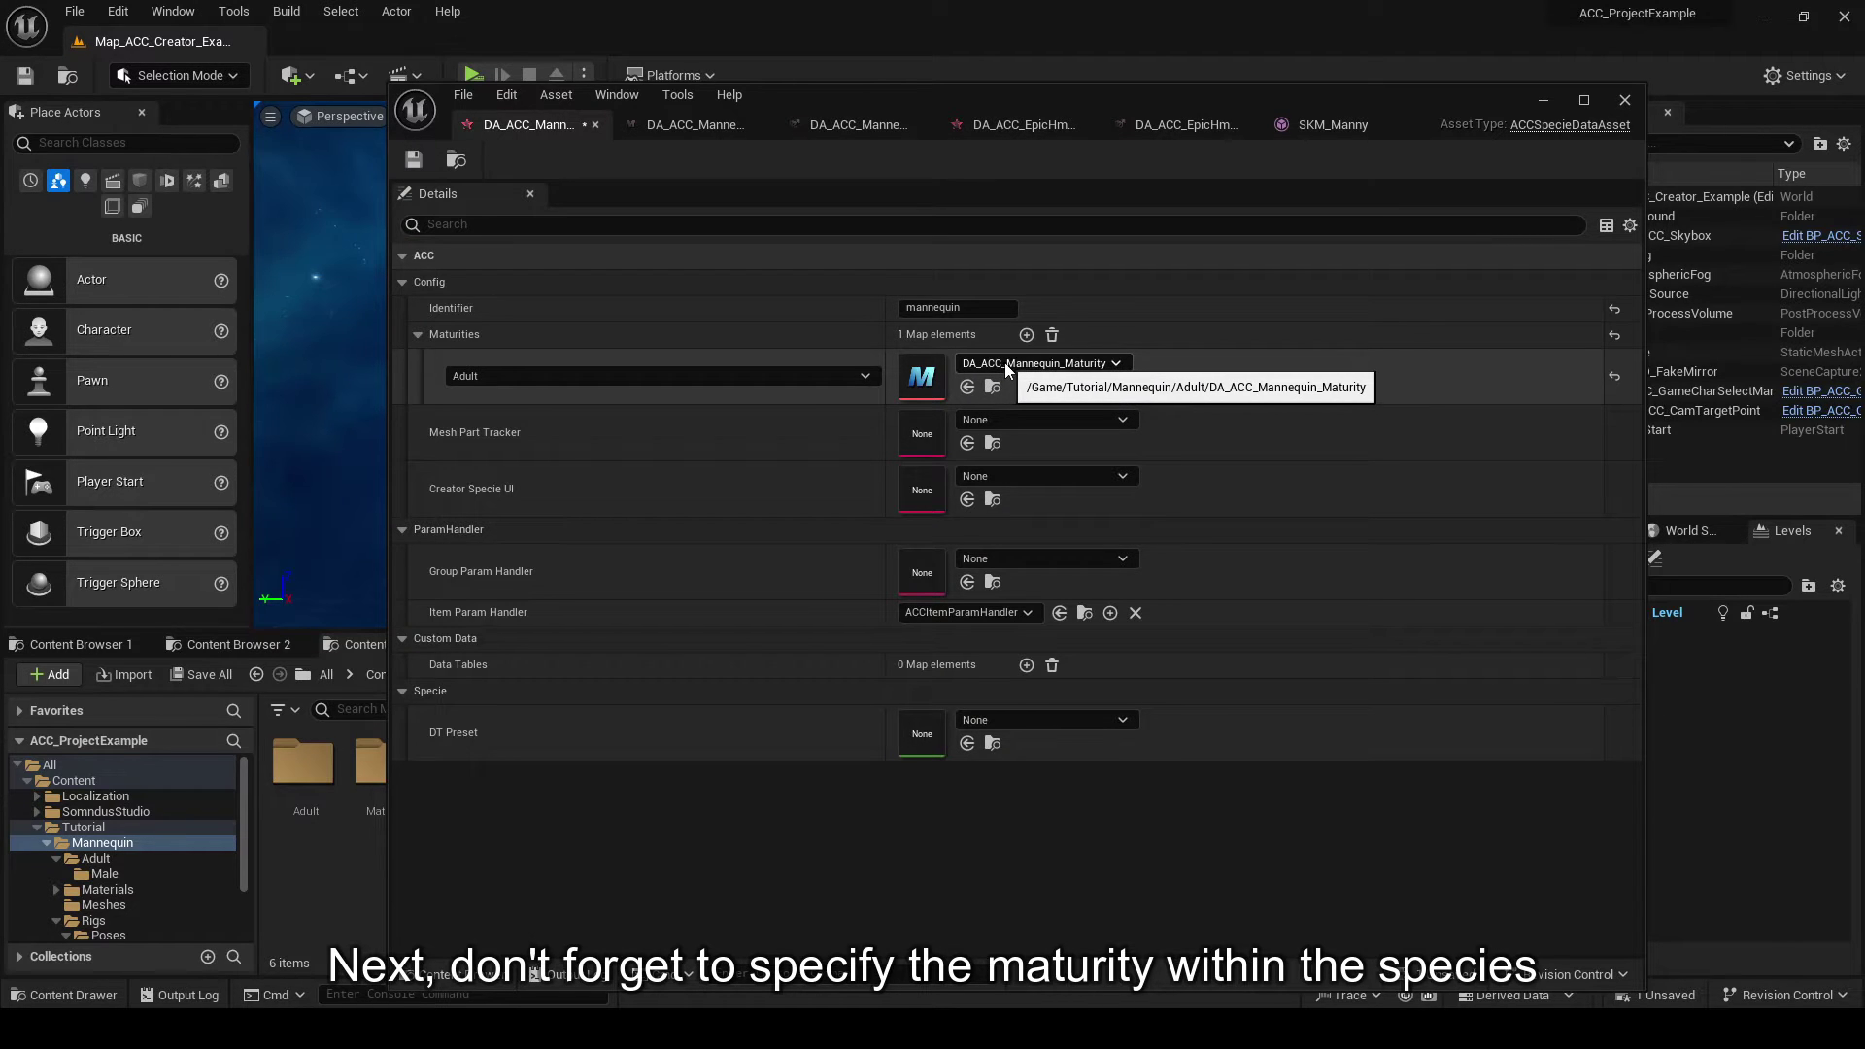
# - Open the mannequin Maturity asset, assign DA_ACC_Mannequin_Male to its Male gender entry, and save all assets
pyautogui.doubleClick(915, 379)
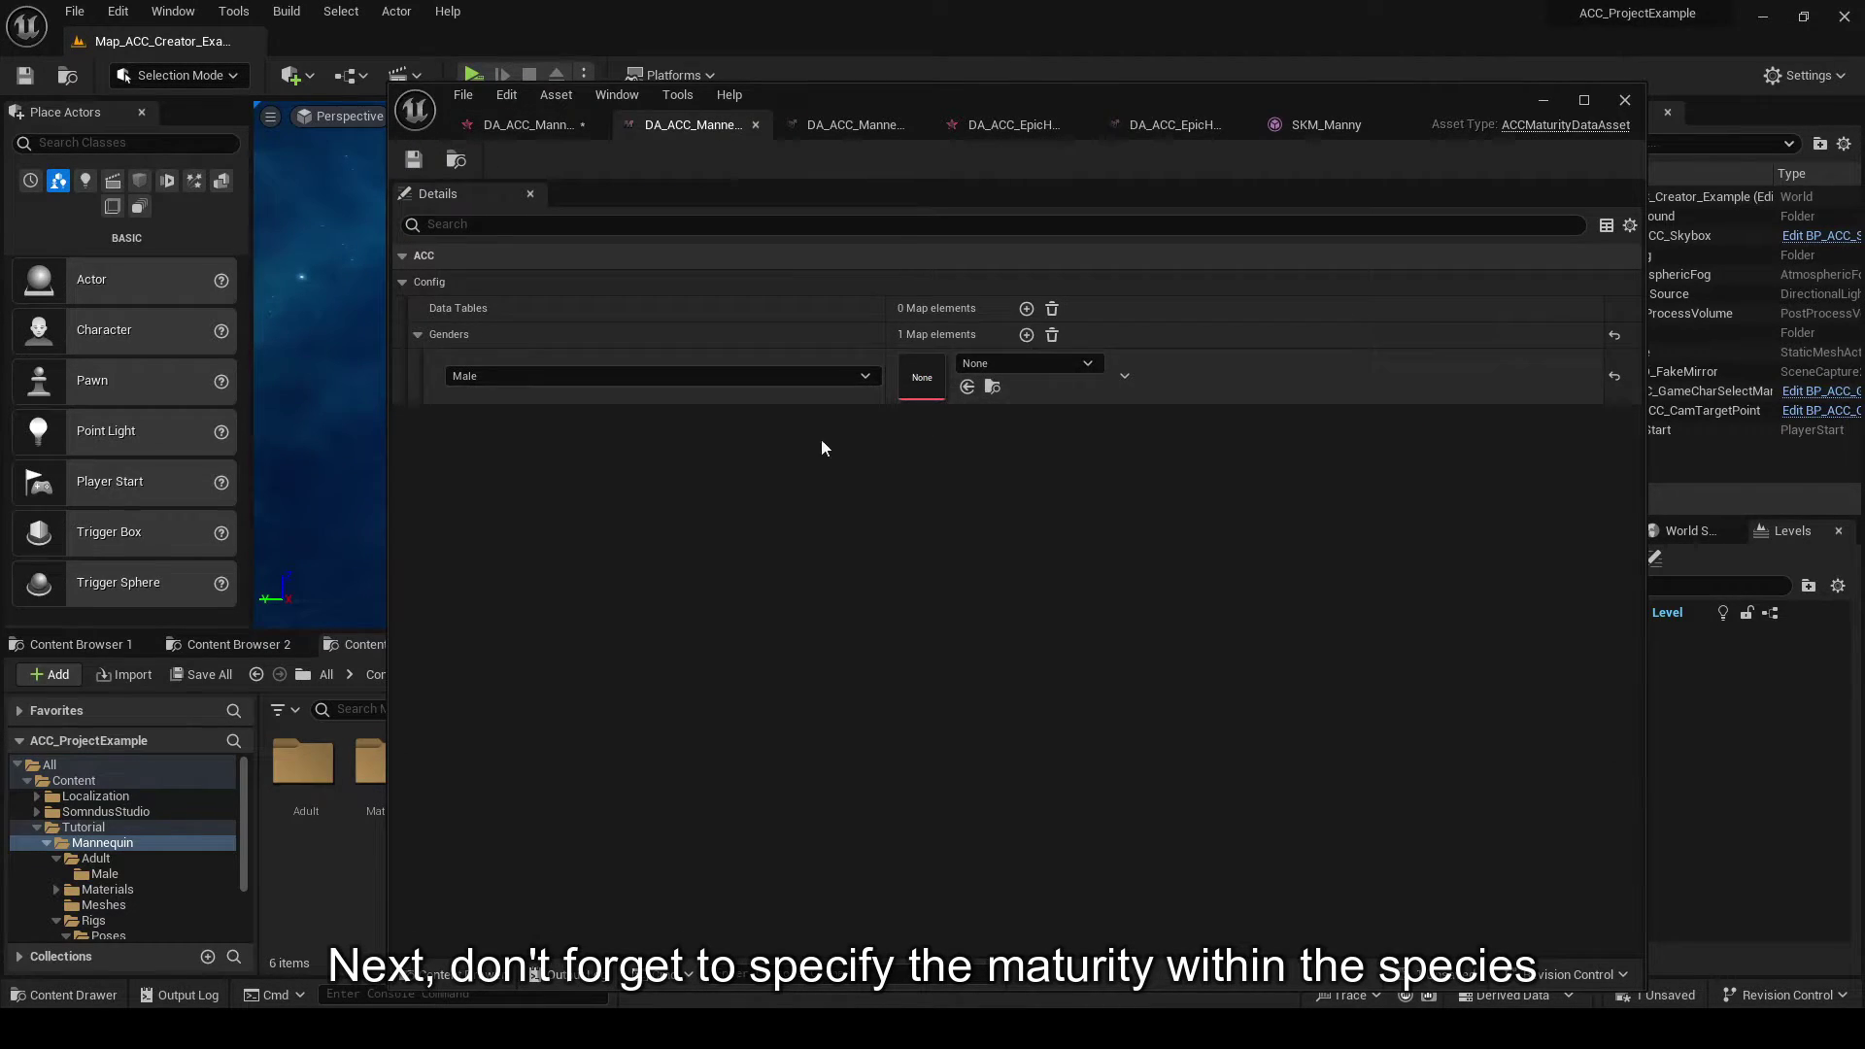
pyautogui.click(1028, 359)
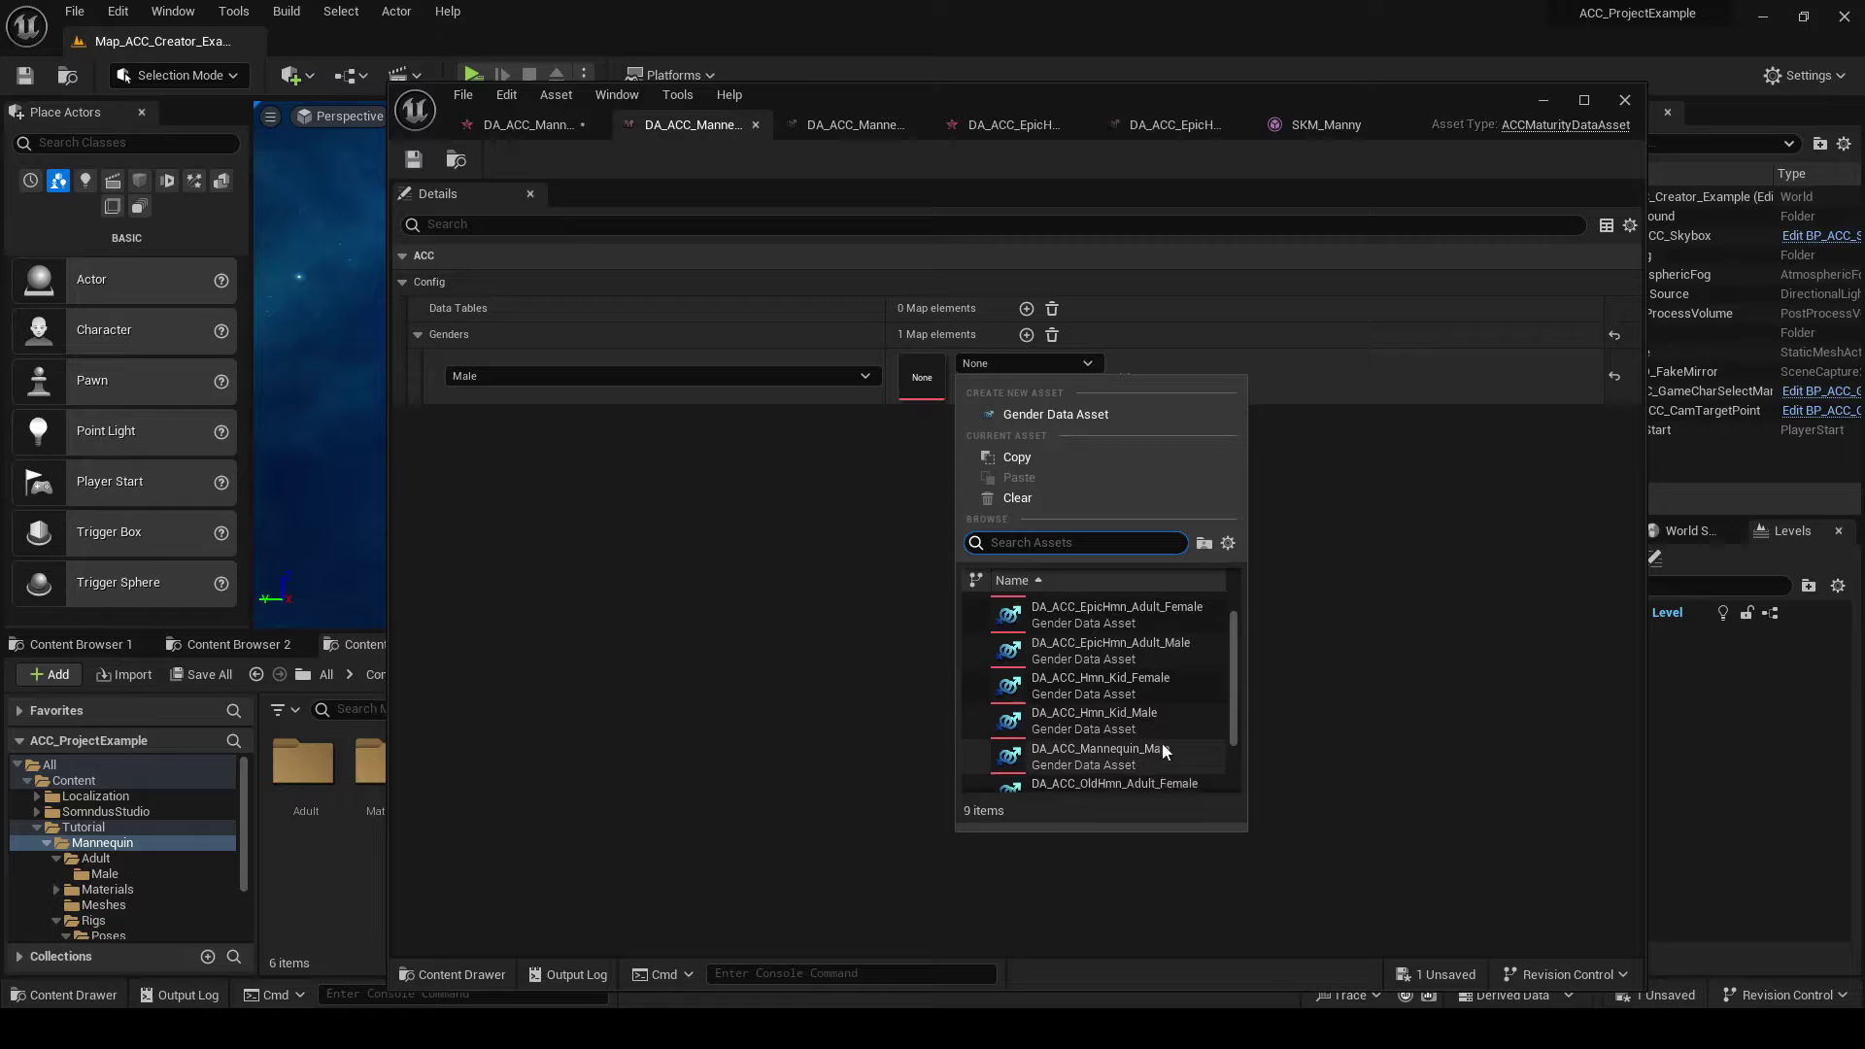
pyautogui.scroll(-2, 1162, 743)
pyautogui.click(1152, 723)
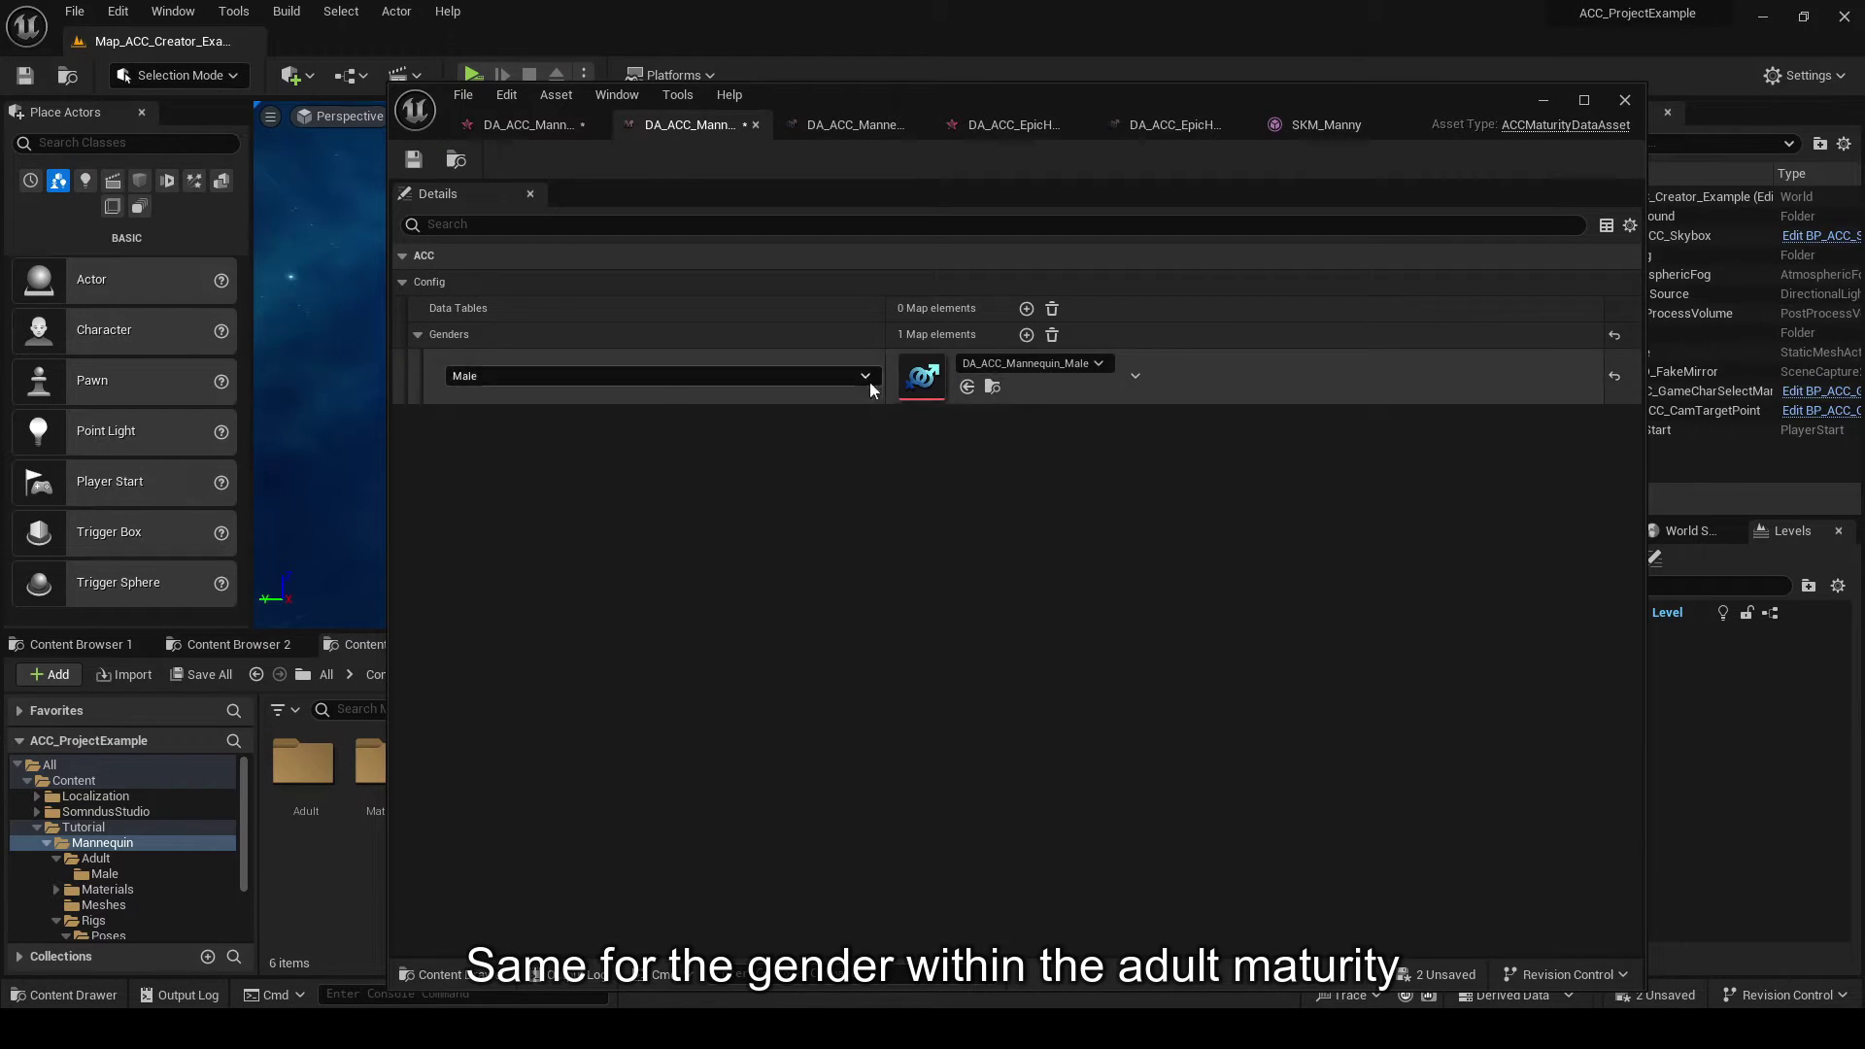
pyautogui.hotkey('ctrl', 'shift', 's')
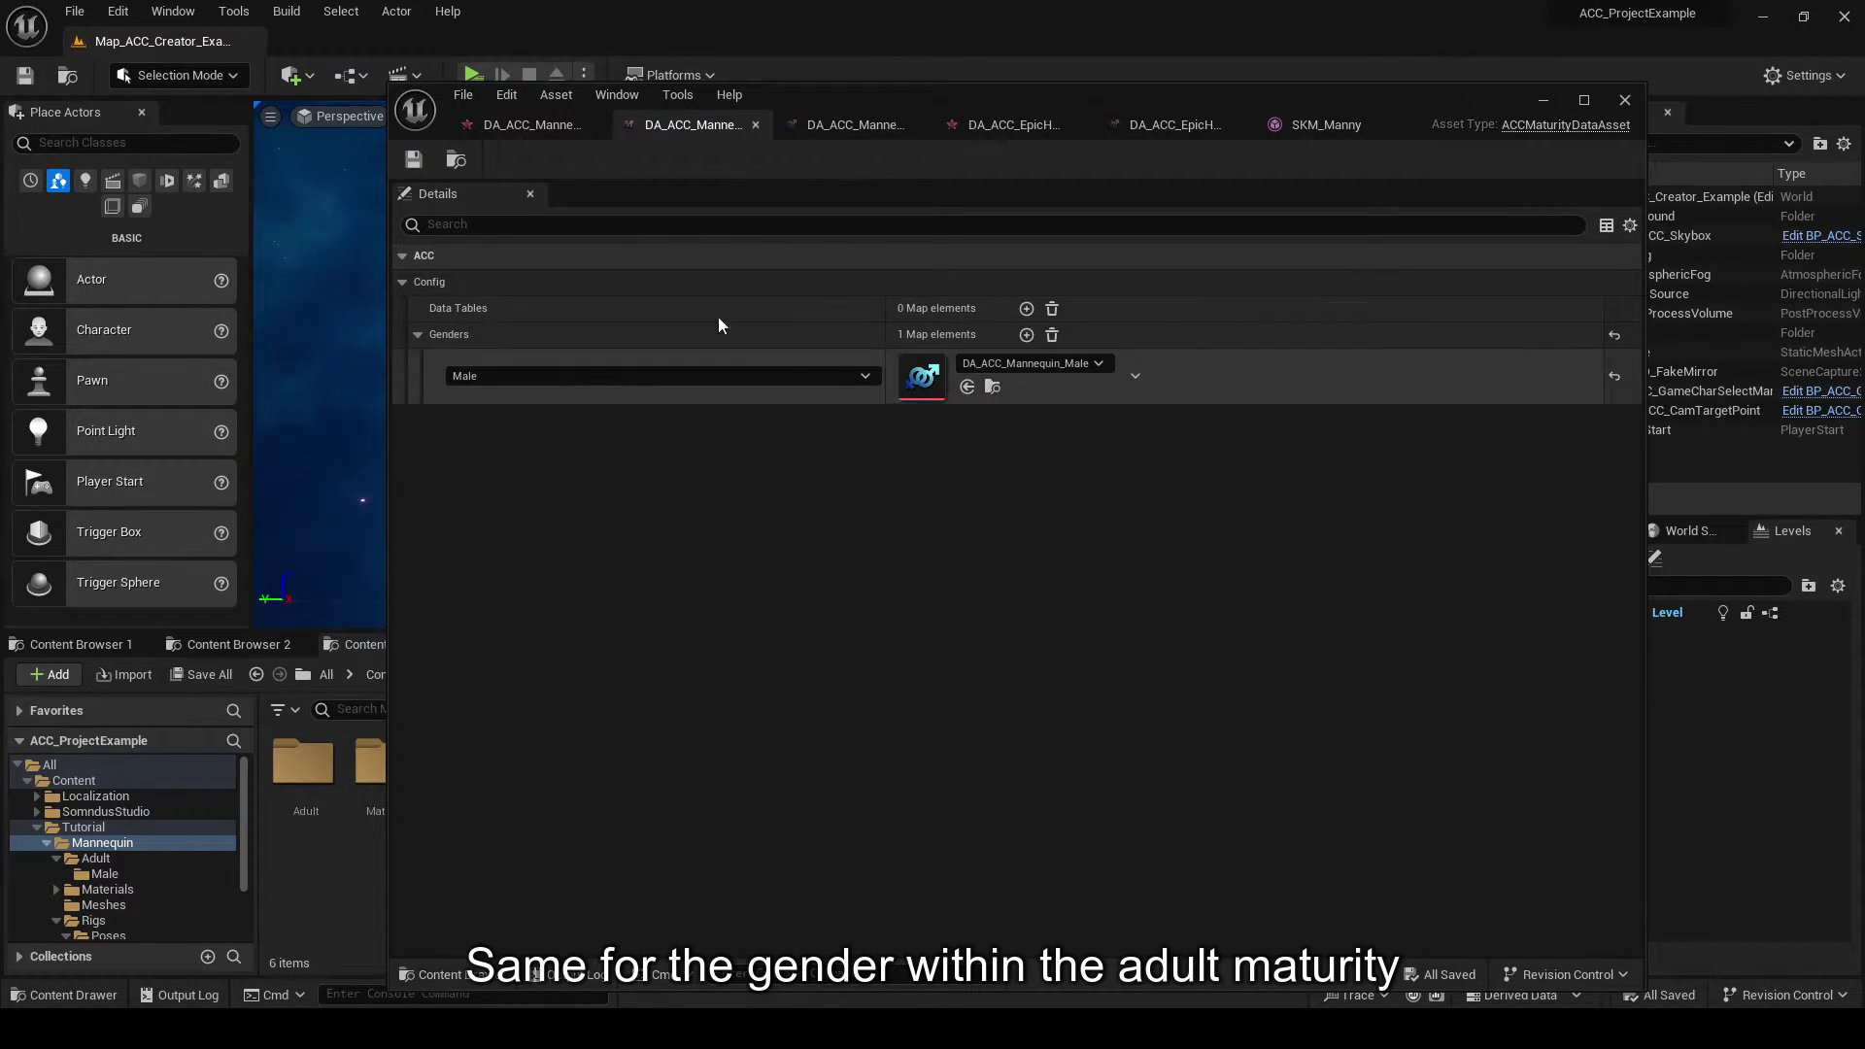
# - Review the mannequin's Gender, Maturity and Specie Data Assets one after another
pyautogui.click(799, 119)
pyautogui.click(685, 119)
pyautogui.click(569, 120)
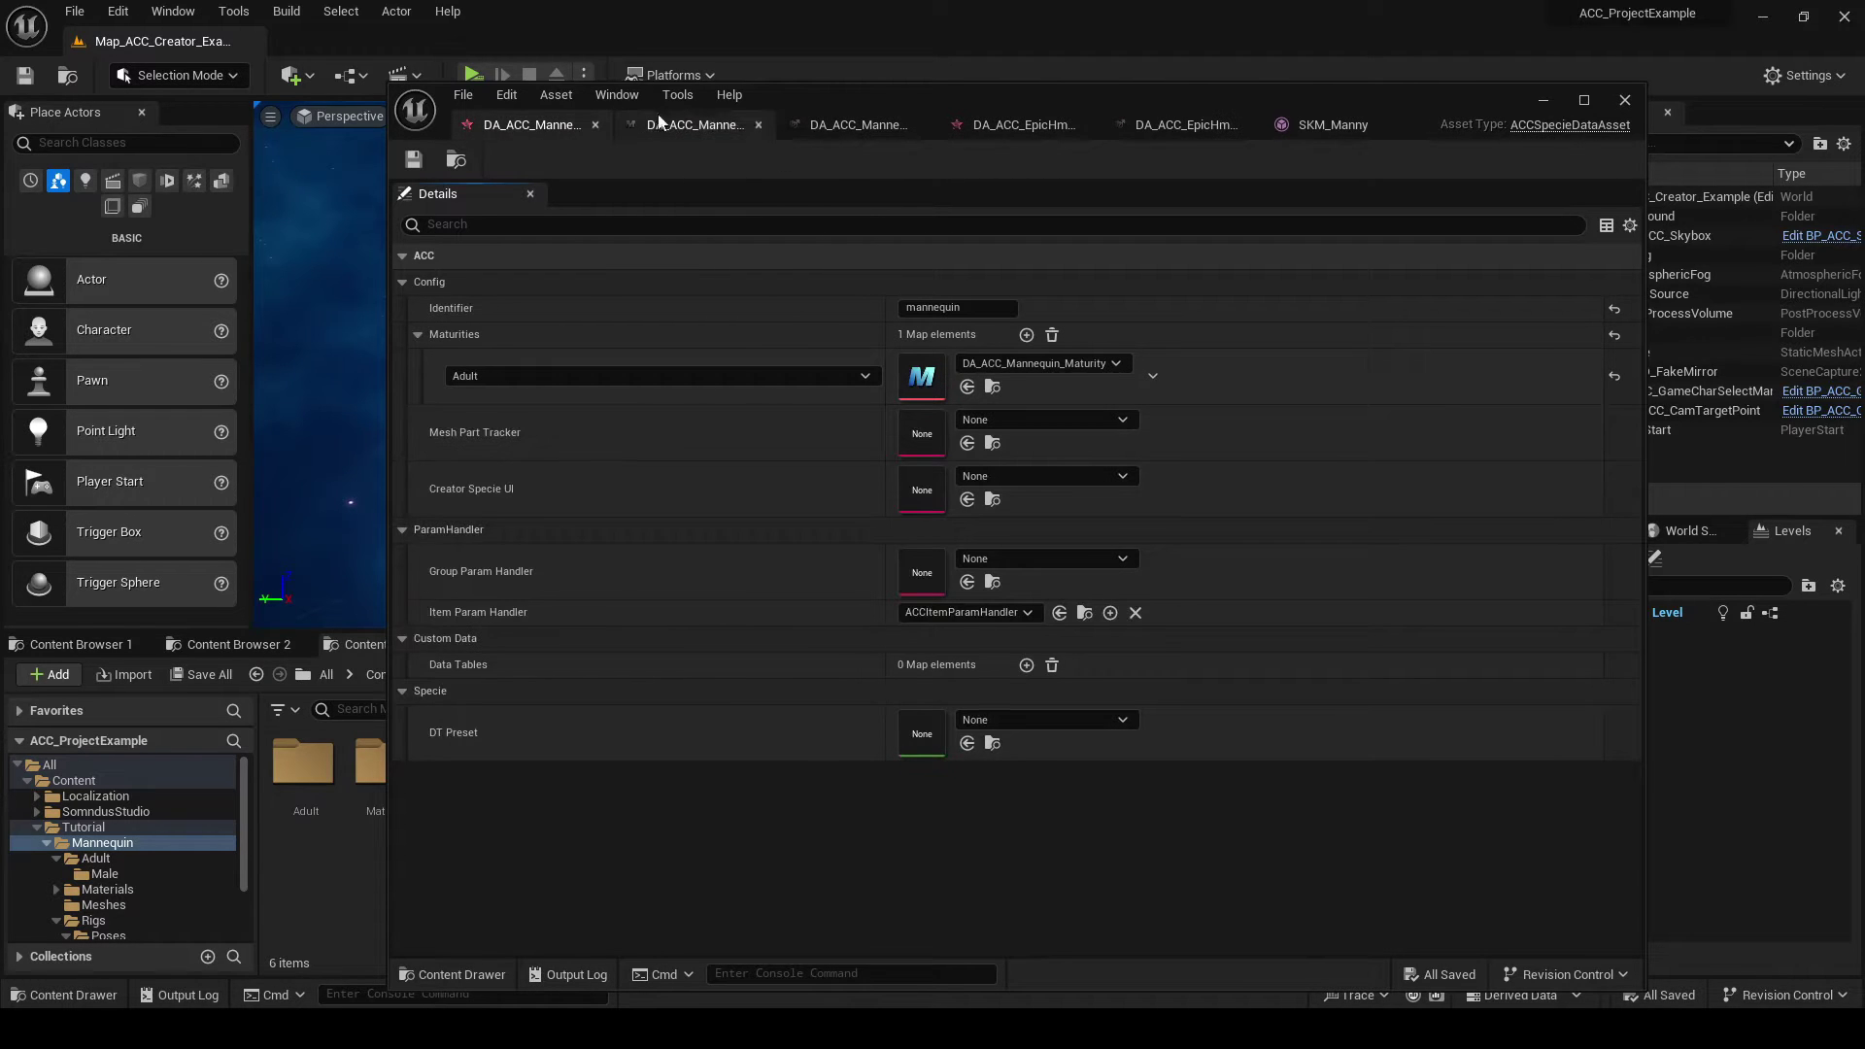
# - Check the mannequin's Maturity and Gender Data Assets once more and minimise the asset editor window
pyautogui.click(680, 124)
pyautogui.click(861, 125)
pyautogui.click(1545, 100)
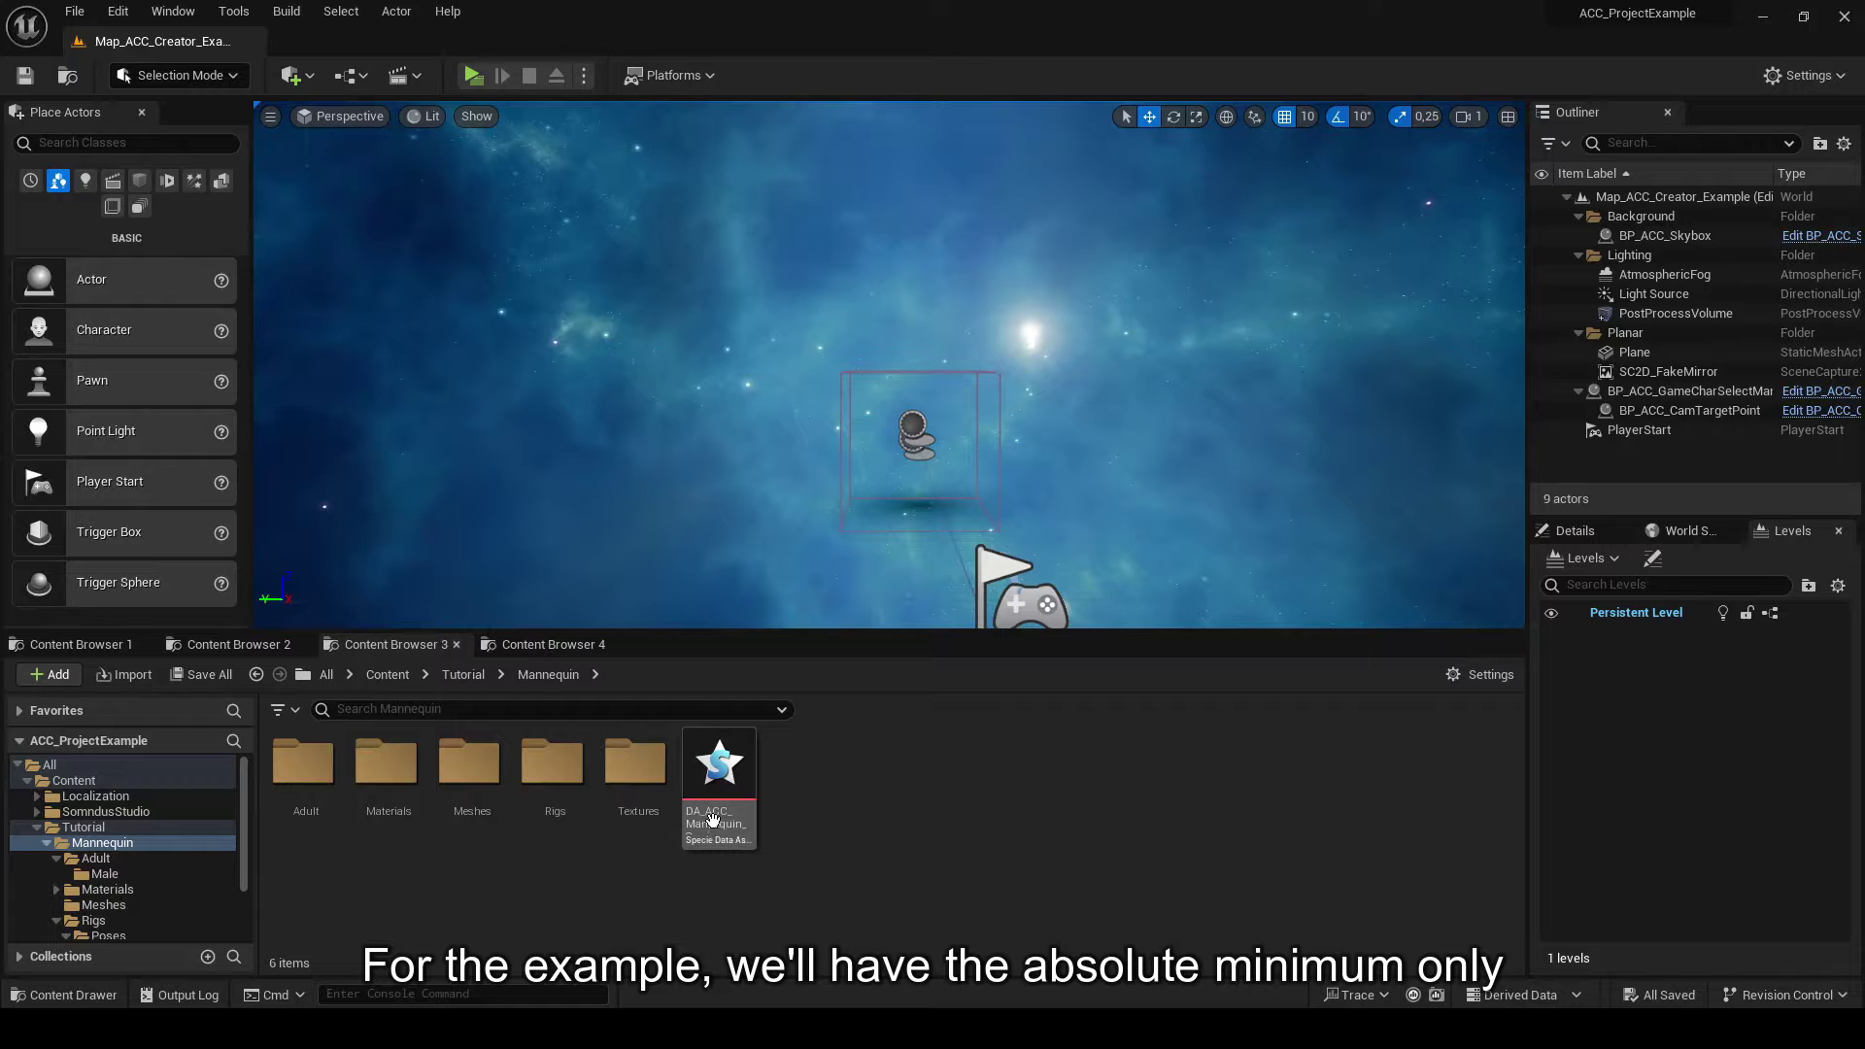
# - Browse to the EpicHmn folder under the ACC Species in the project's content
pyautogui.moveTo(701, 824)
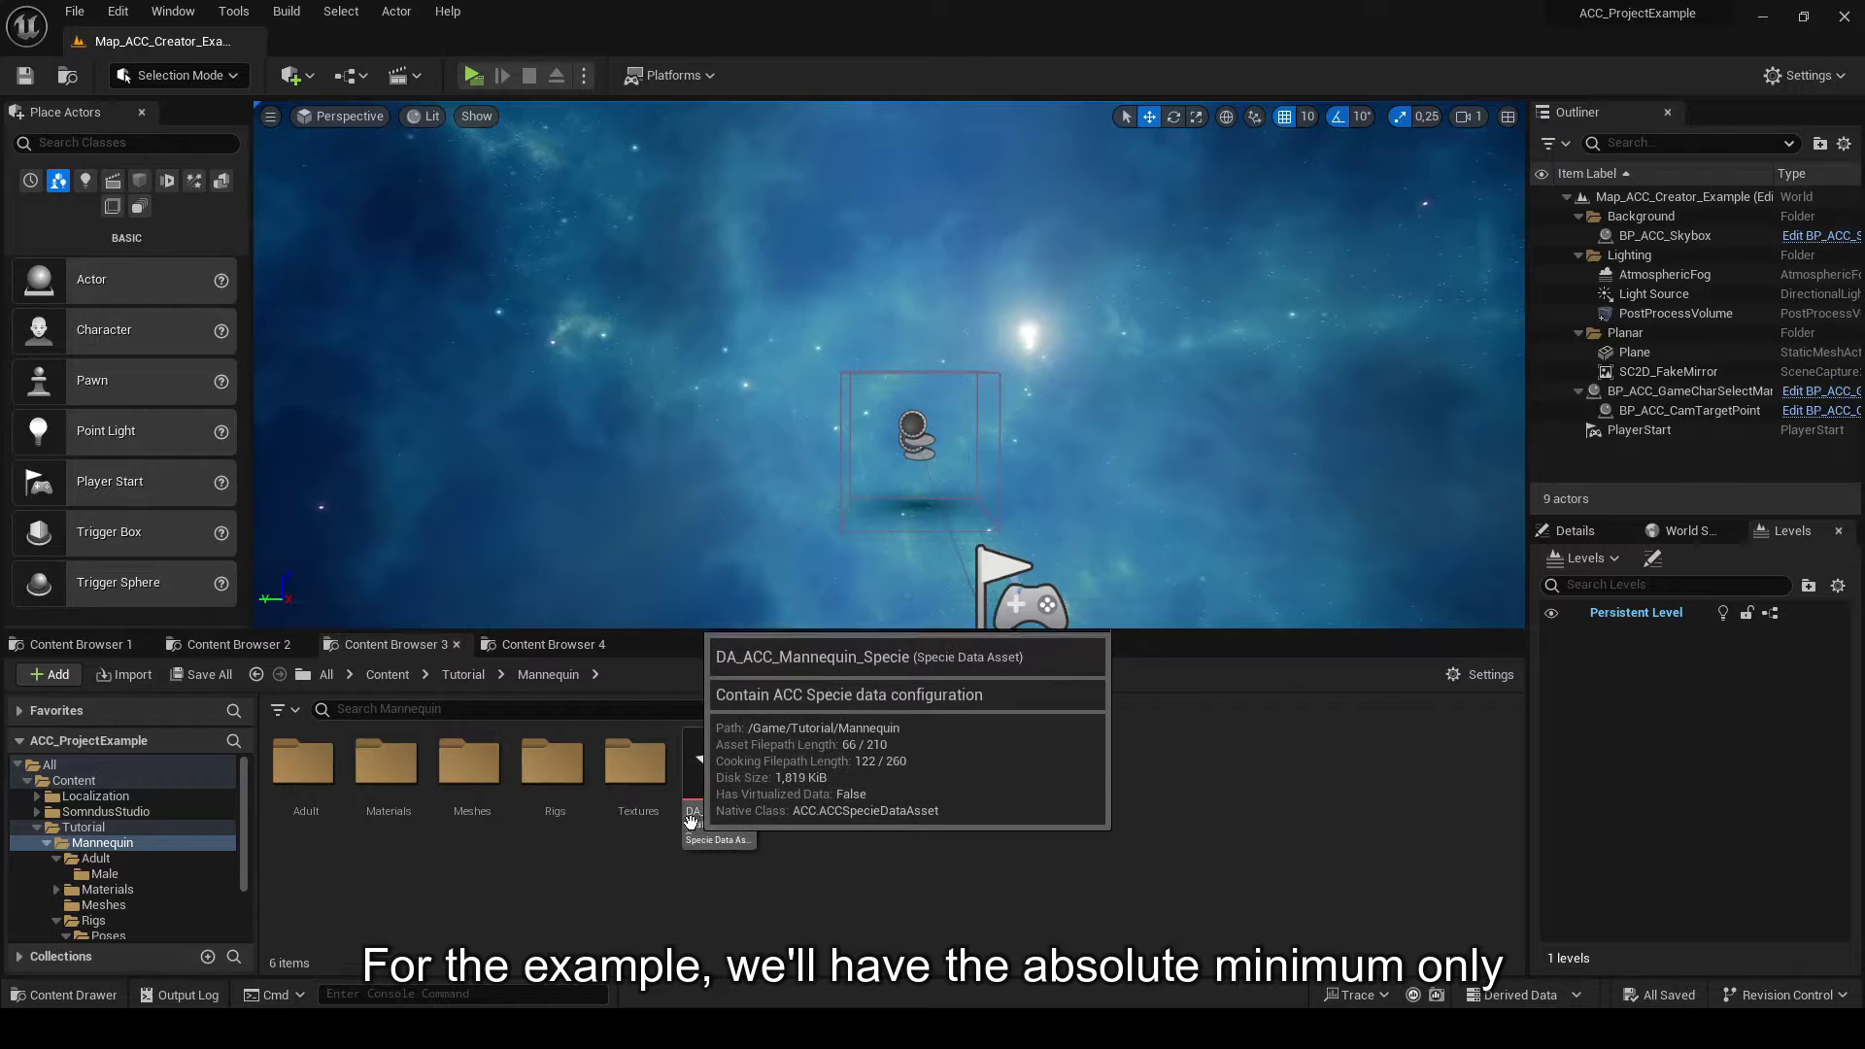
pyautogui.click(518, 642)
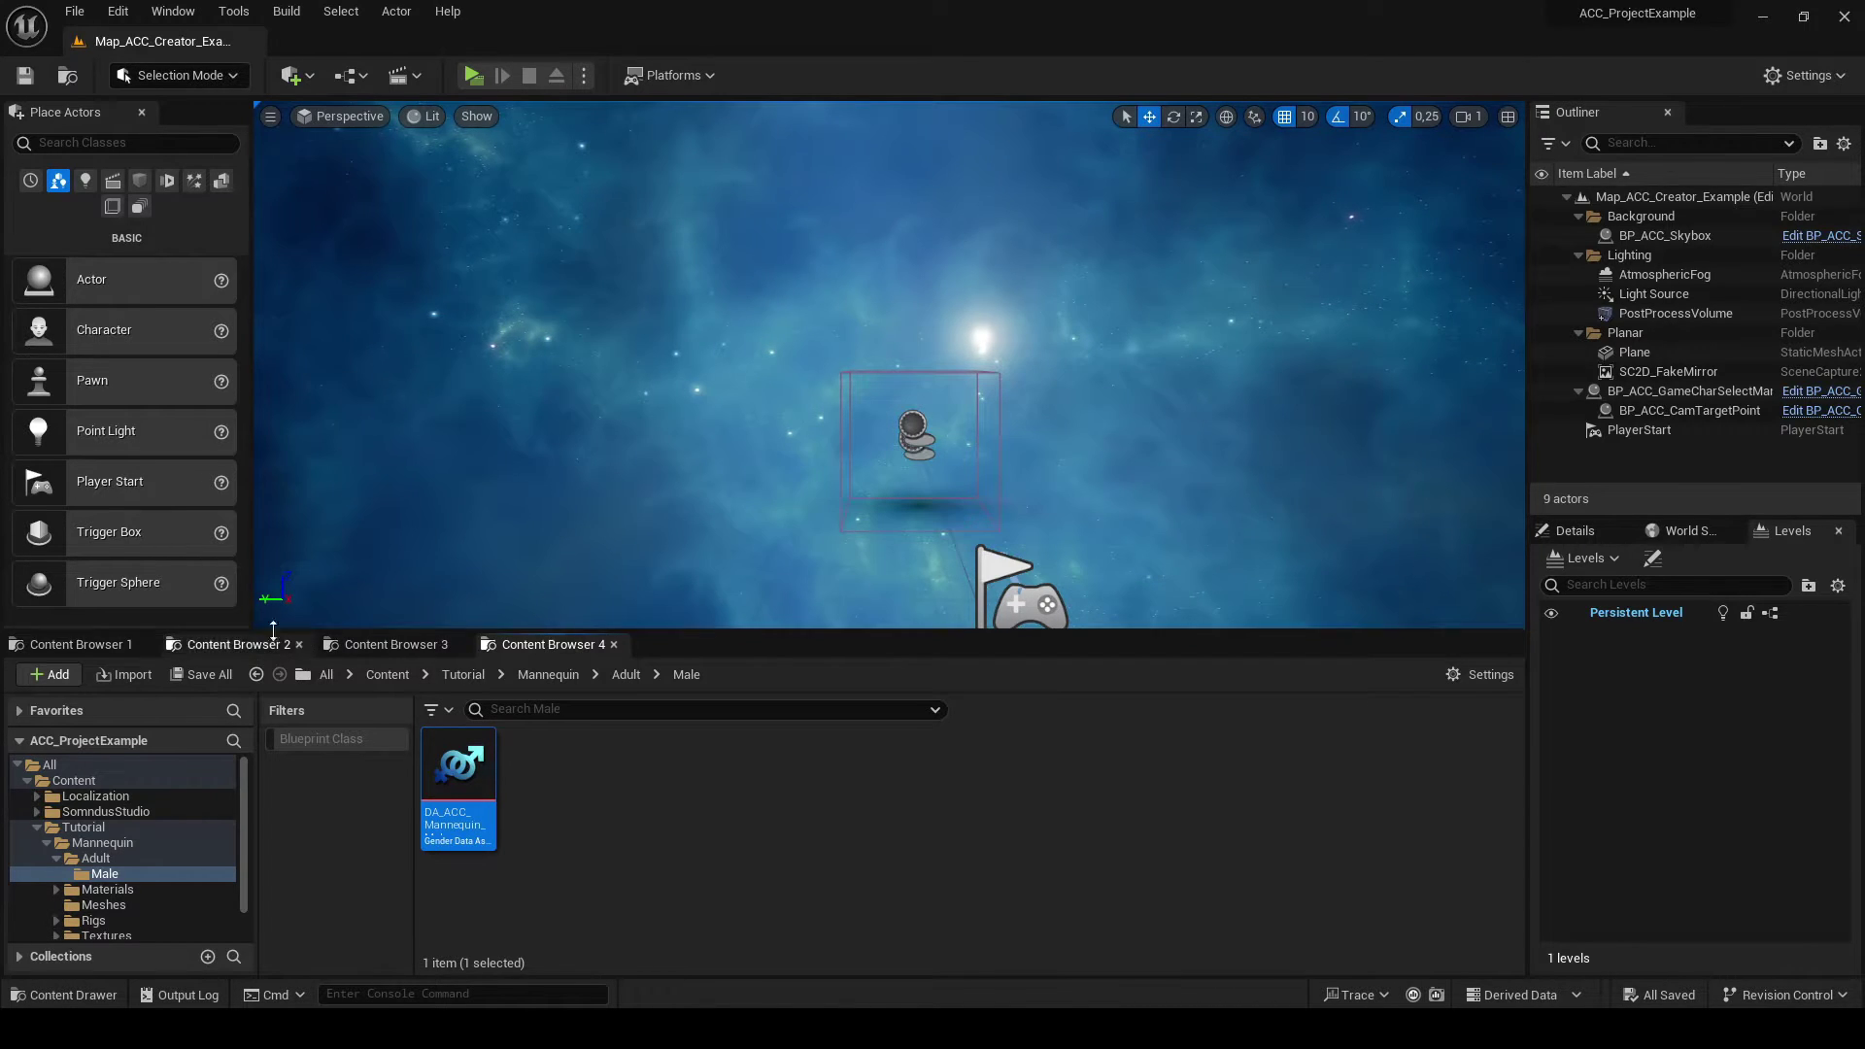
pyautogui.click(243, 644)
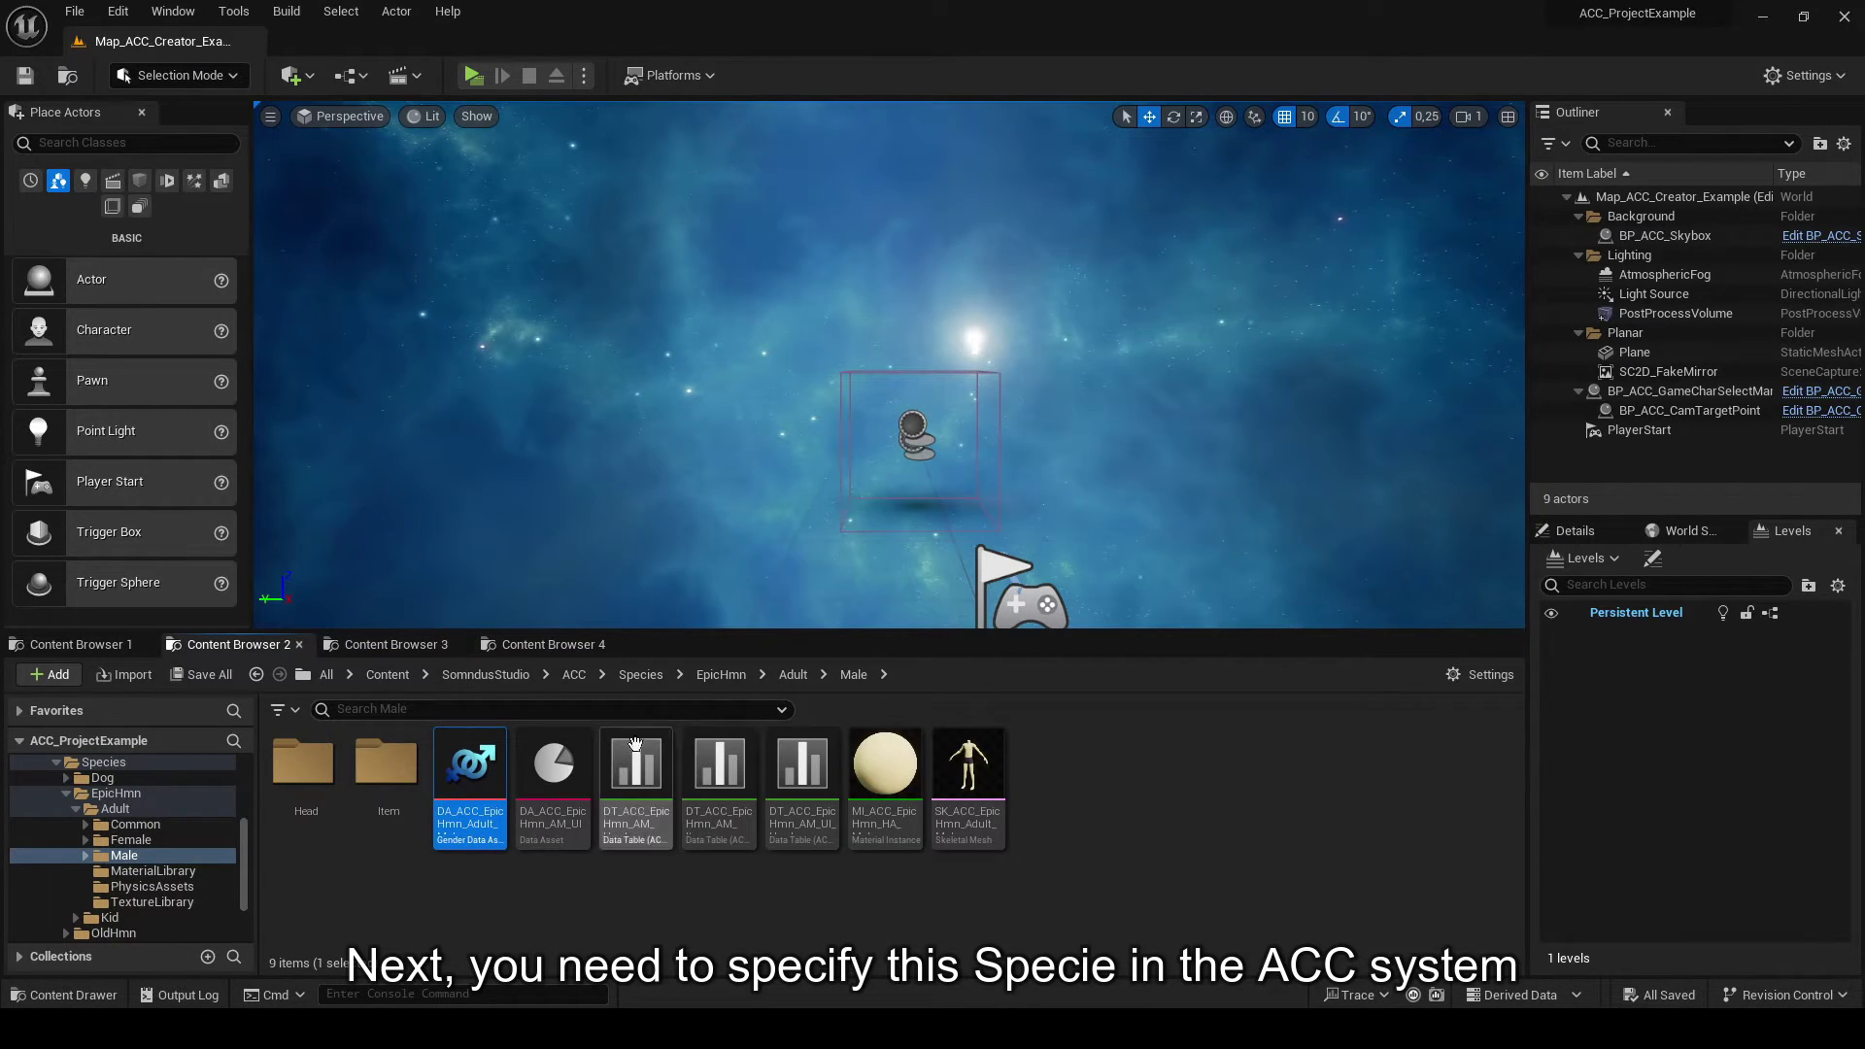
pyautogui.rightClick(475, 789)
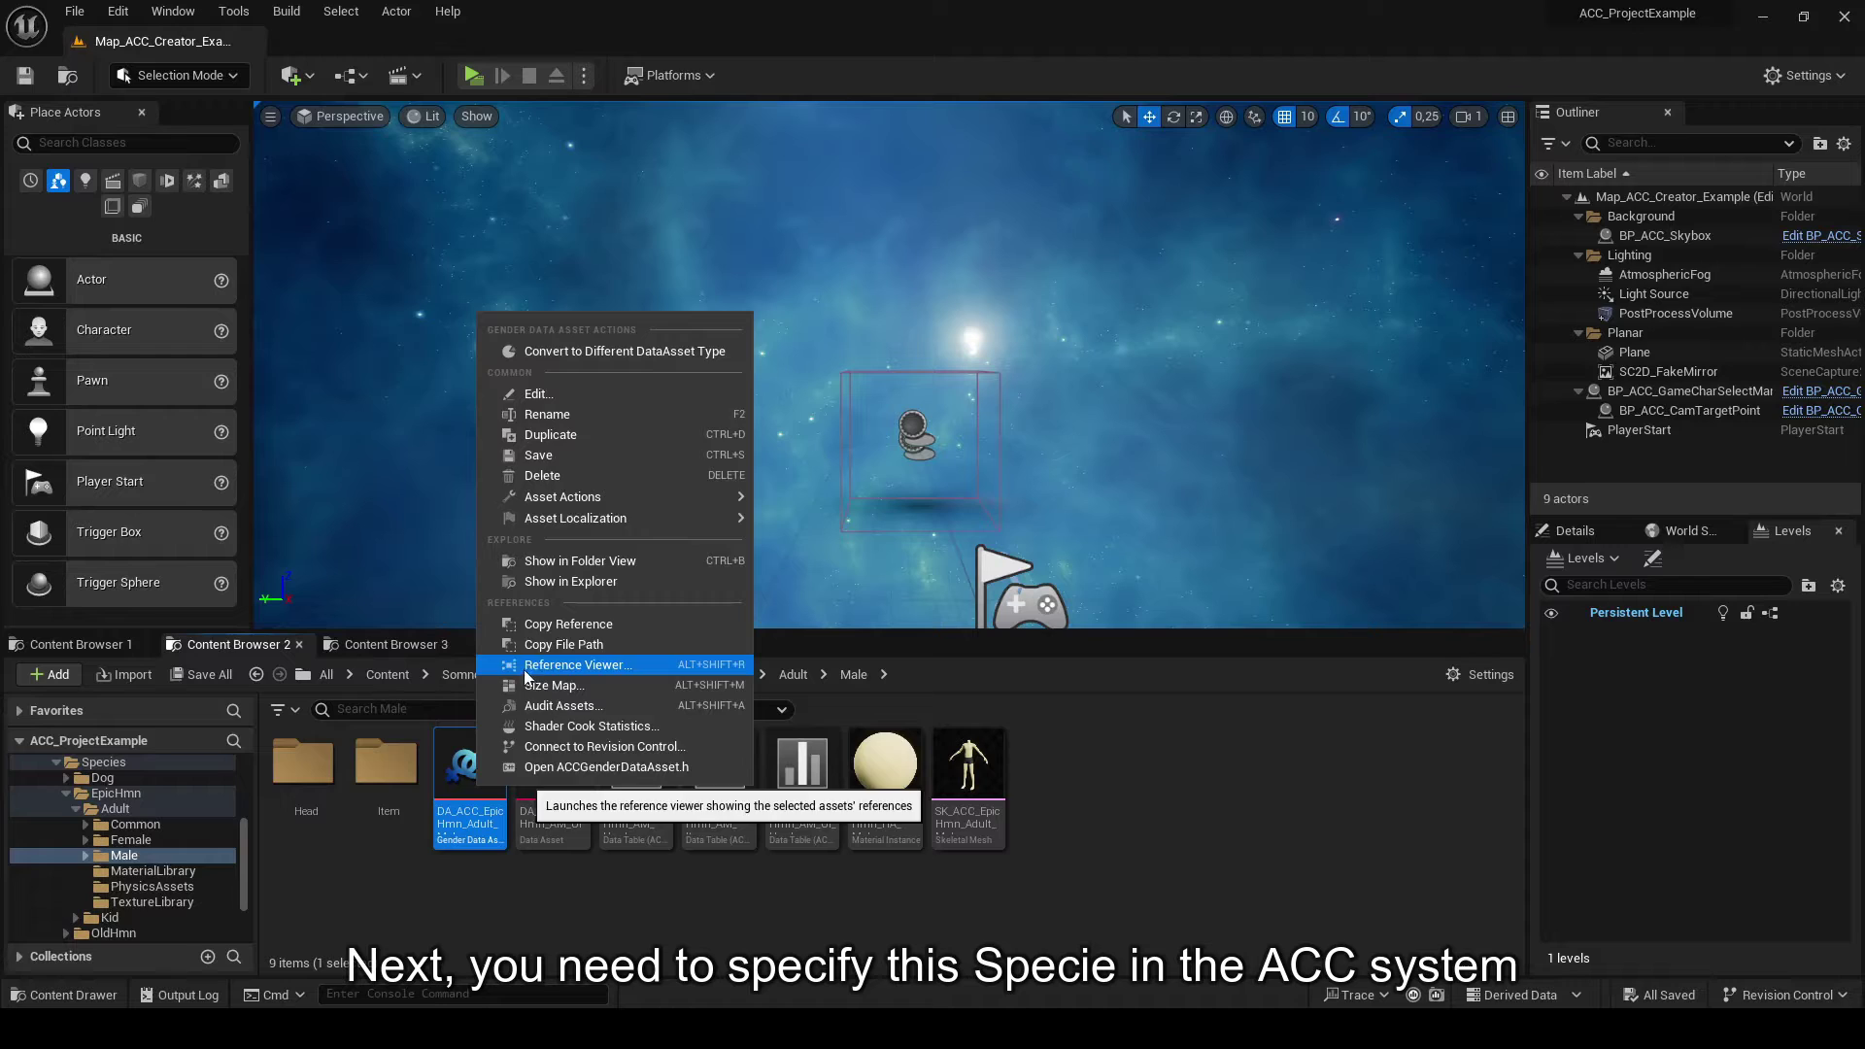
pyautogui.click(669, 871)
pyautogui.click(720, 674)
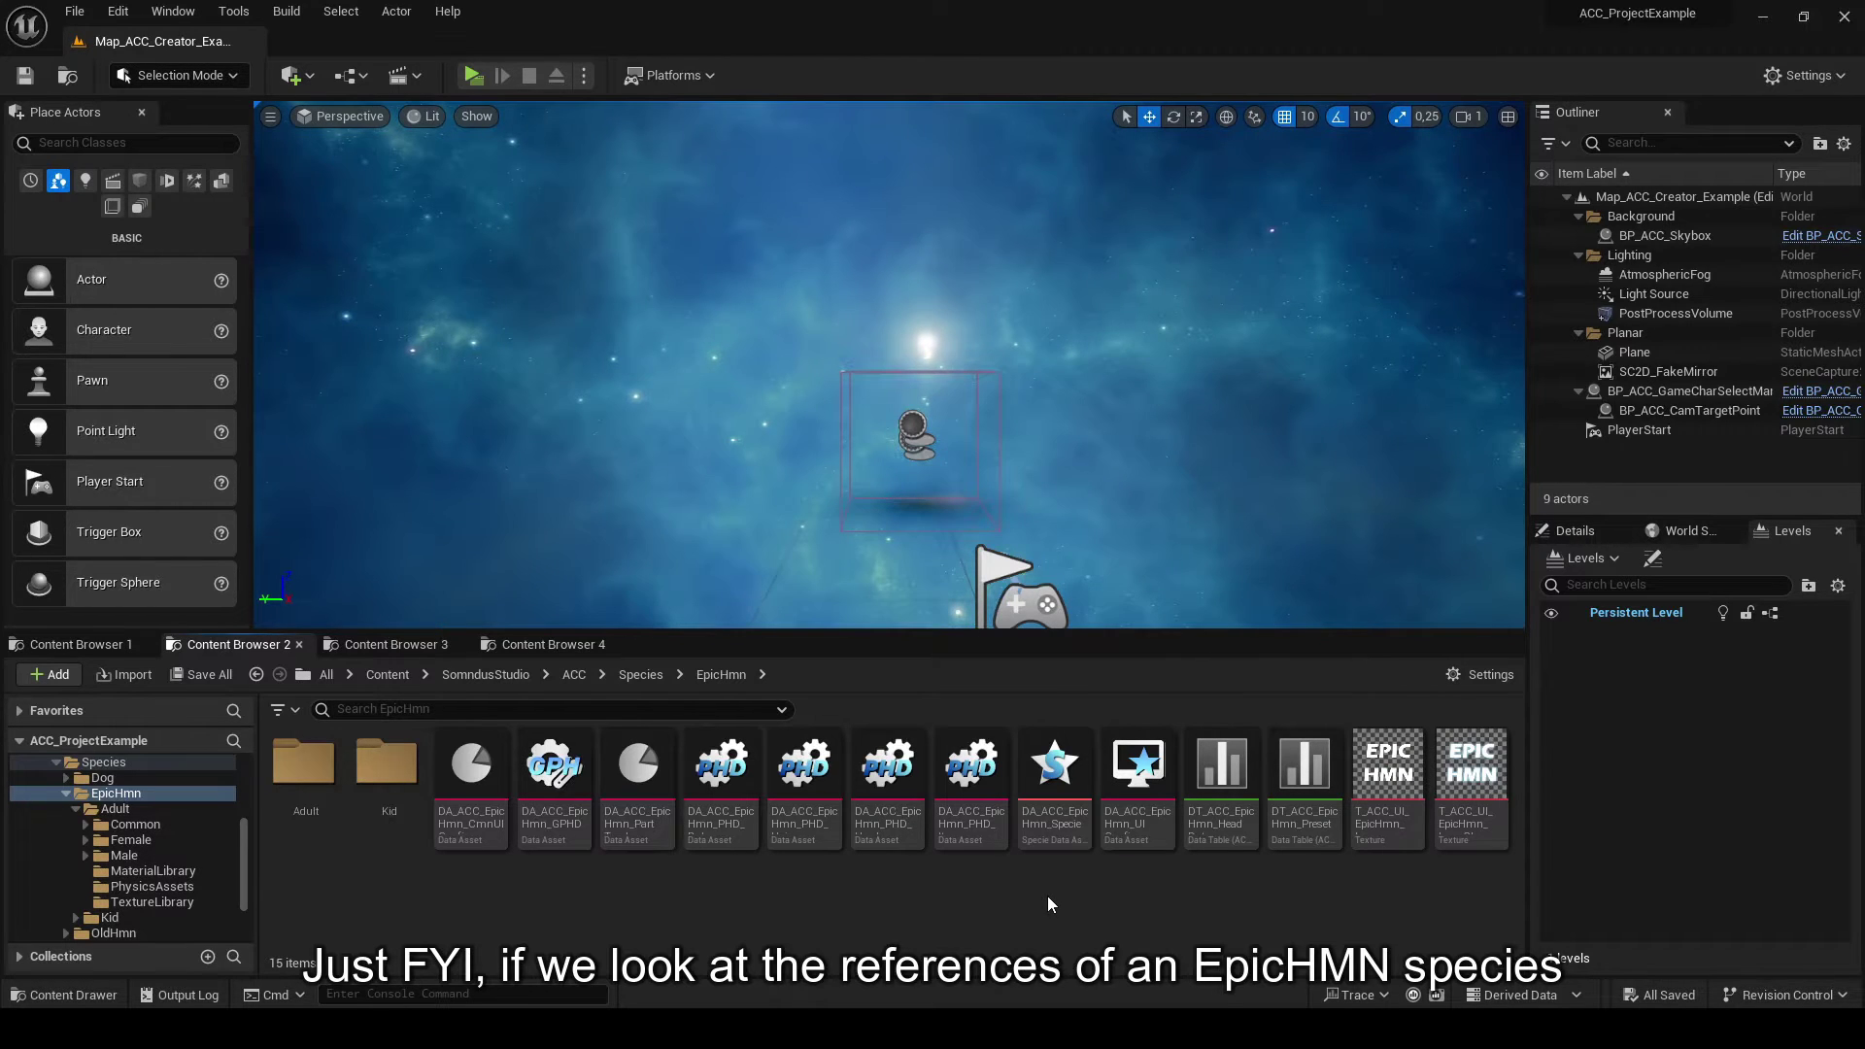
# - Inspect the references of DA_ACC_EpicHmn_Specie in the Reference Viewer to find which asset refers to it
pyautogui.rightClick(1056, 768)
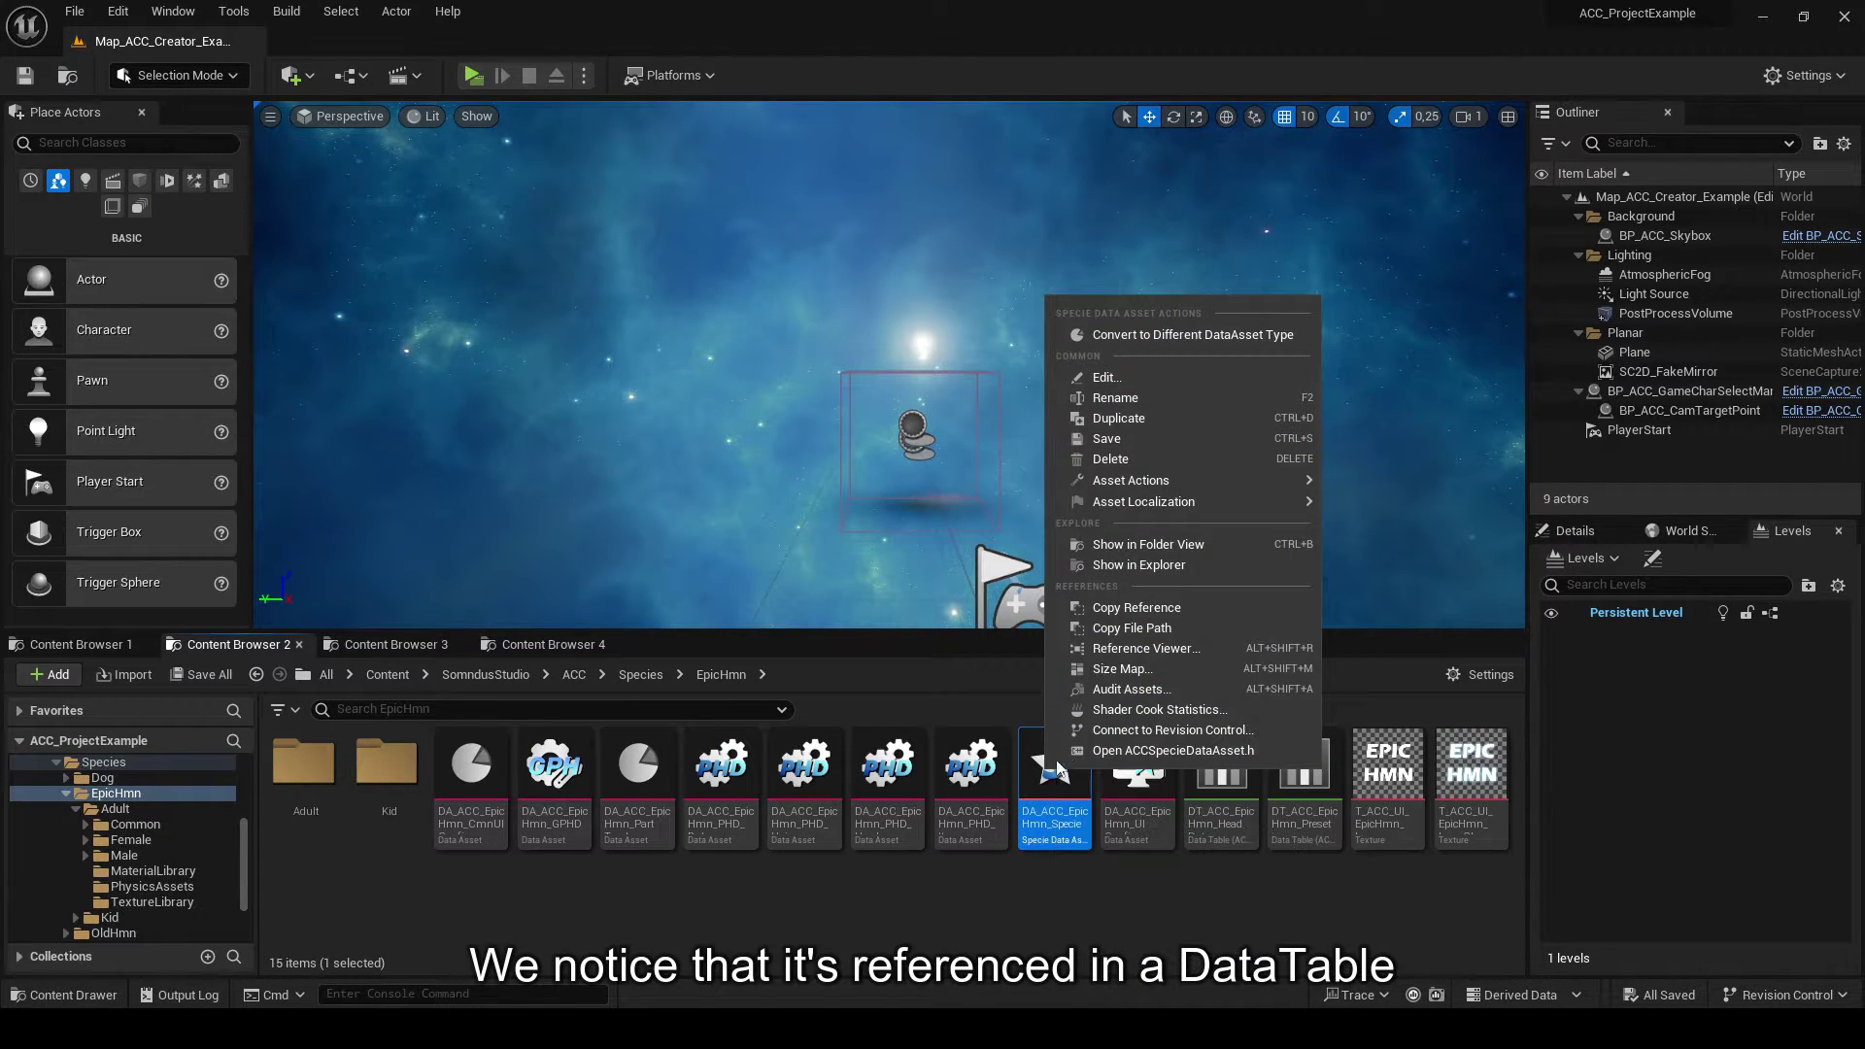
pyautogui.click(1146, 648)
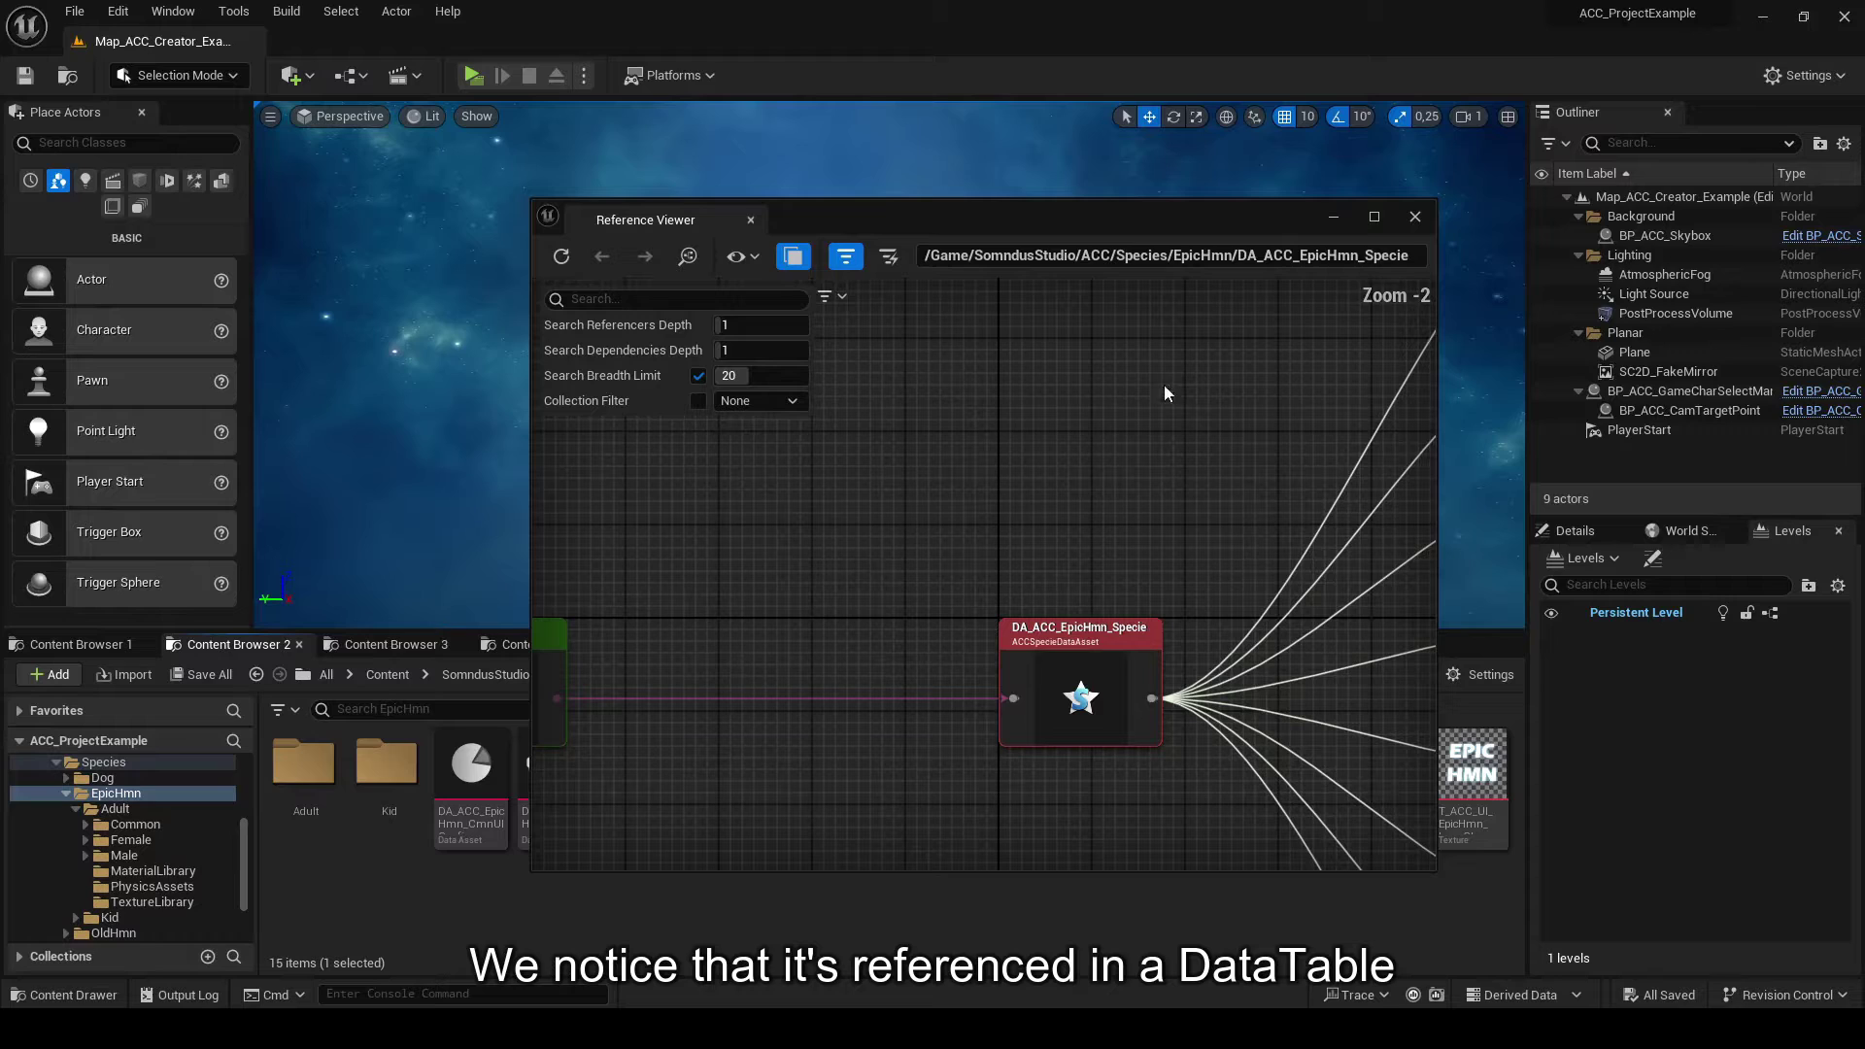
pyautogui.moveTo(1036, 490); pyautogui.dragTo(1194, 408, button='right')
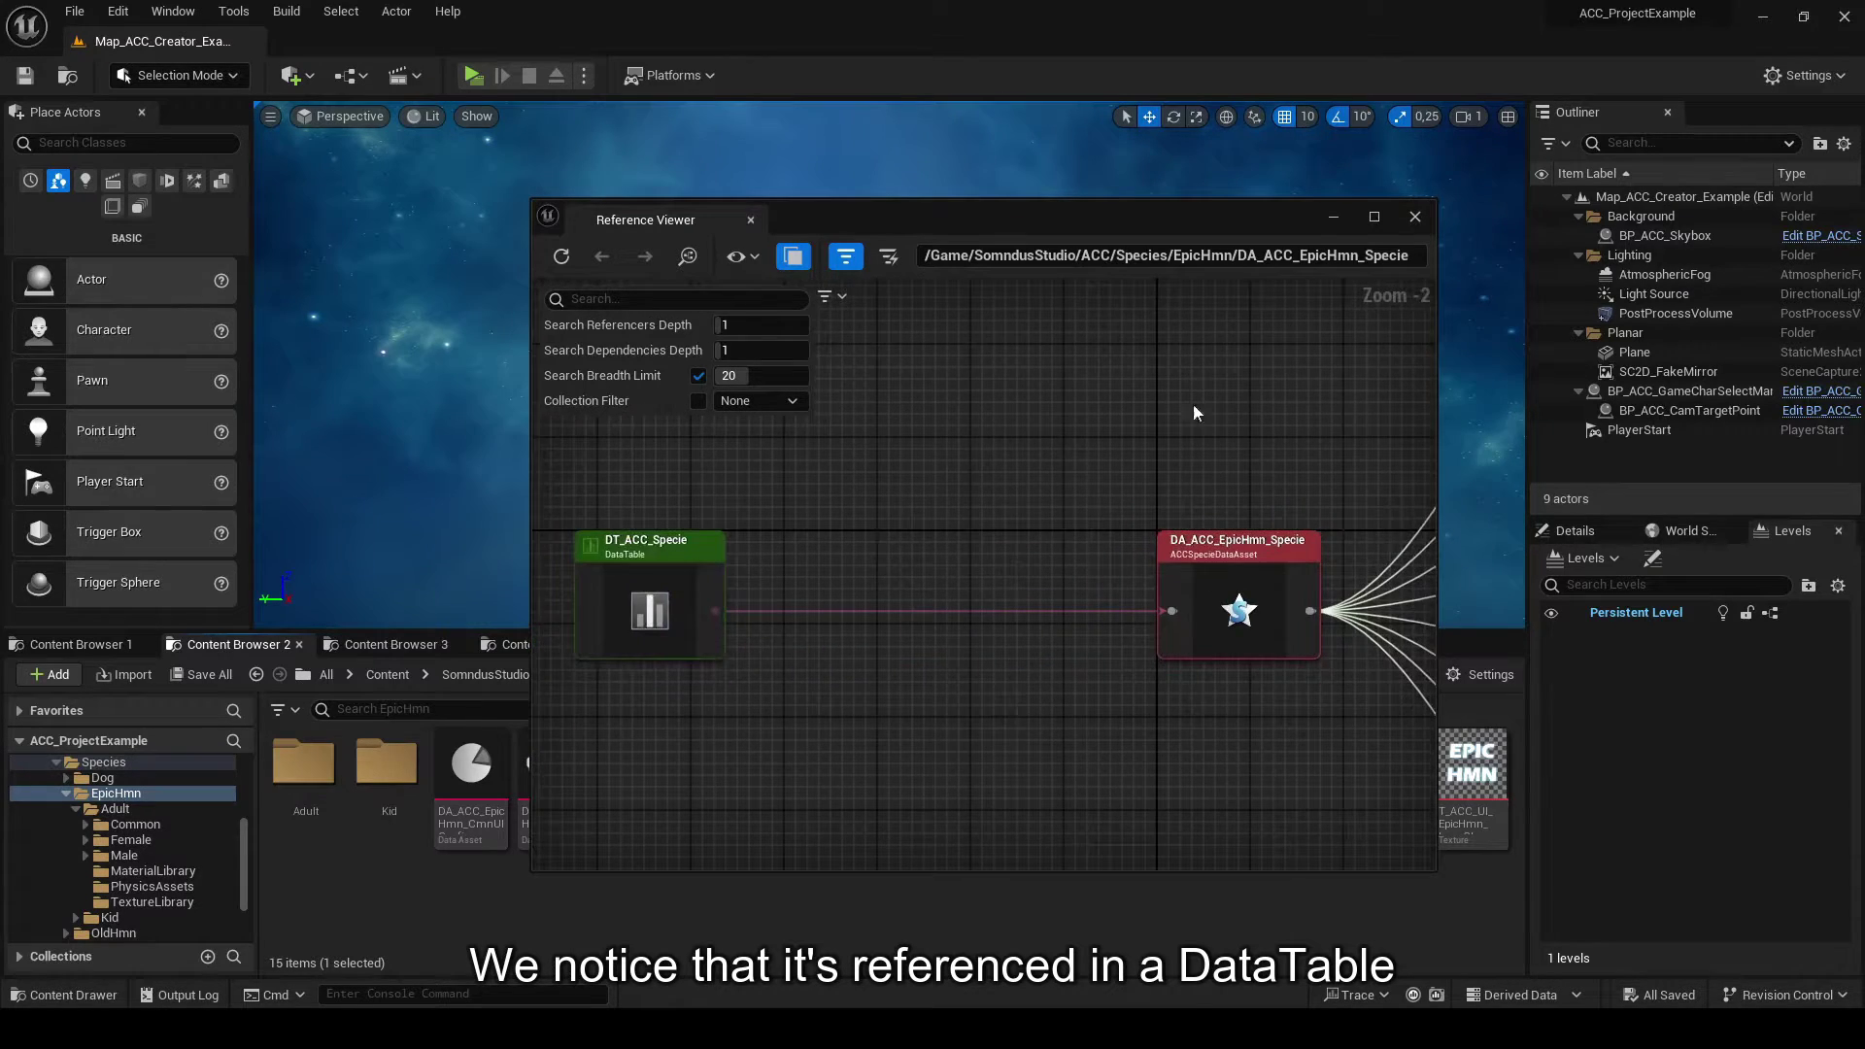
pyautogui.moveTo(913, 478); pyautogui.dragTo(1294, 395, button='right')
pyautogui.scroll(2, 1146, 459)
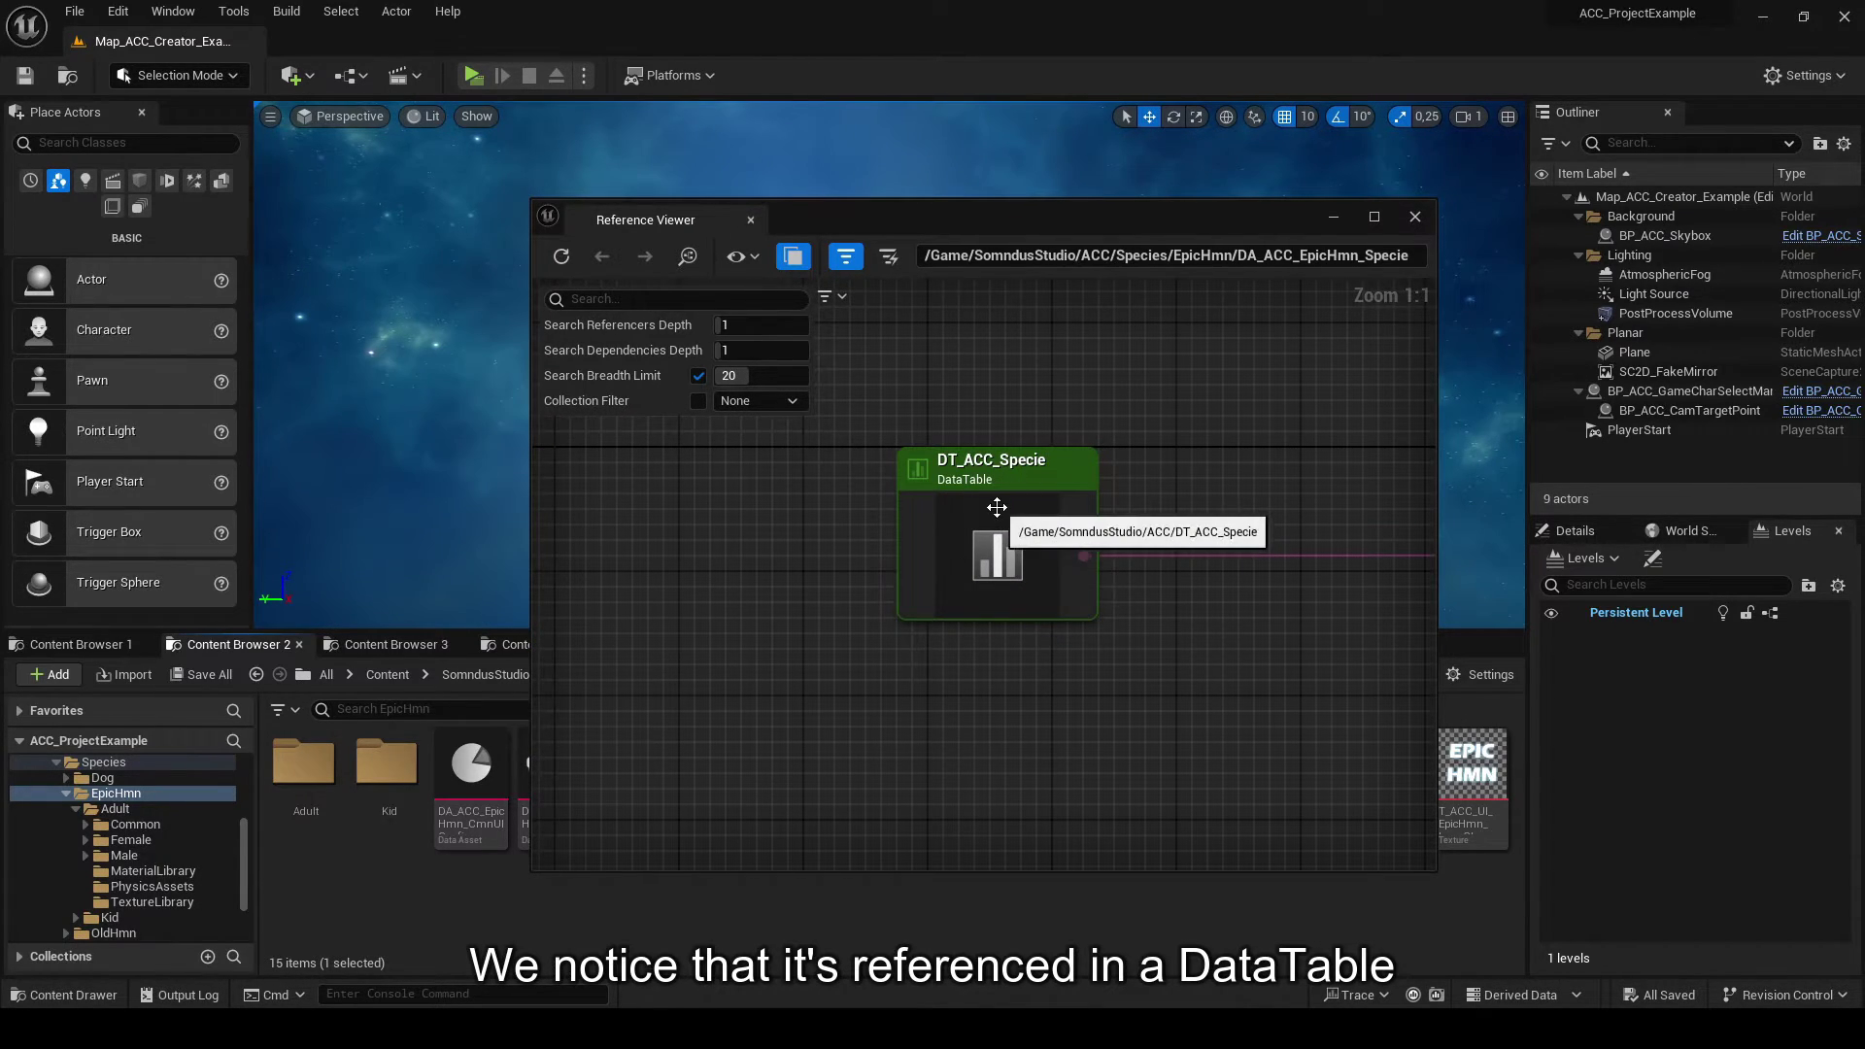
# - Open the DT_ACC_Specie data table for editing from the reference graph and maximise its editor window
pyautogui.click(989, 513)
pyautogui.rightClick(986, 514)
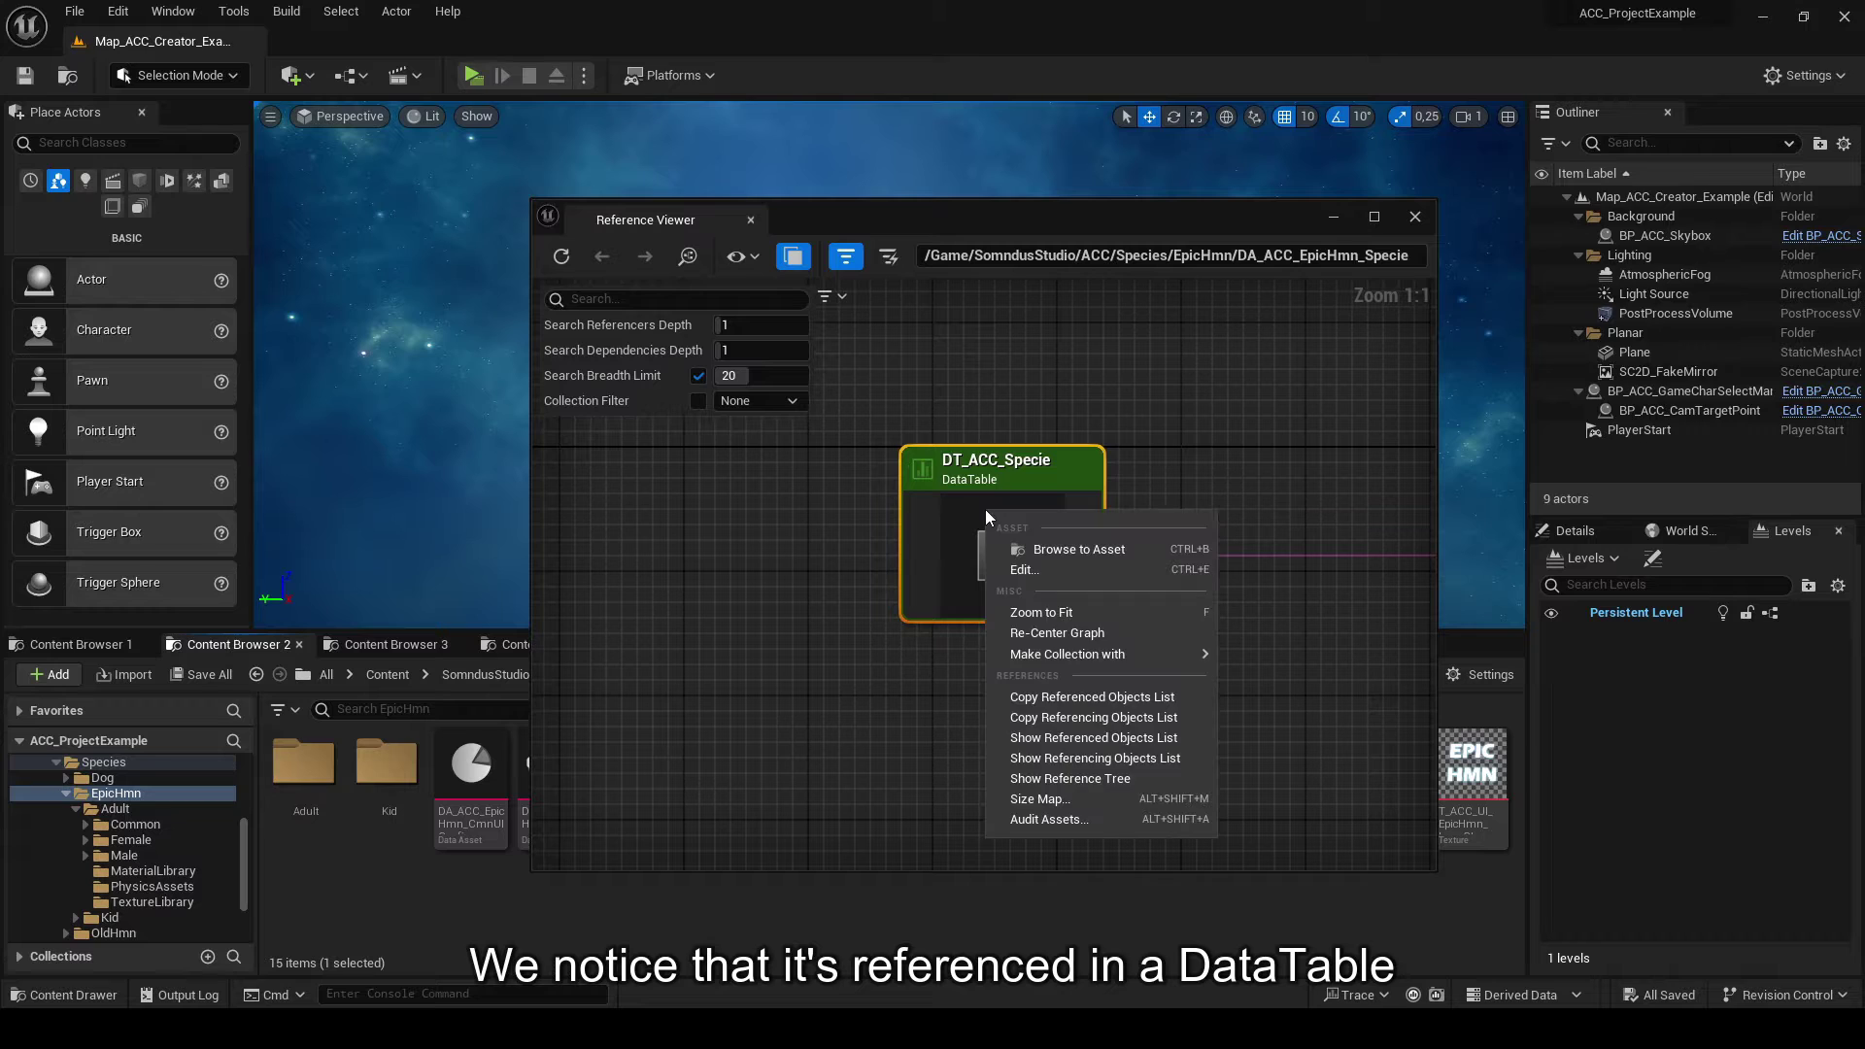
pyautogui.click(1021, 570)
pyautogui.doubleClick(983, 95)
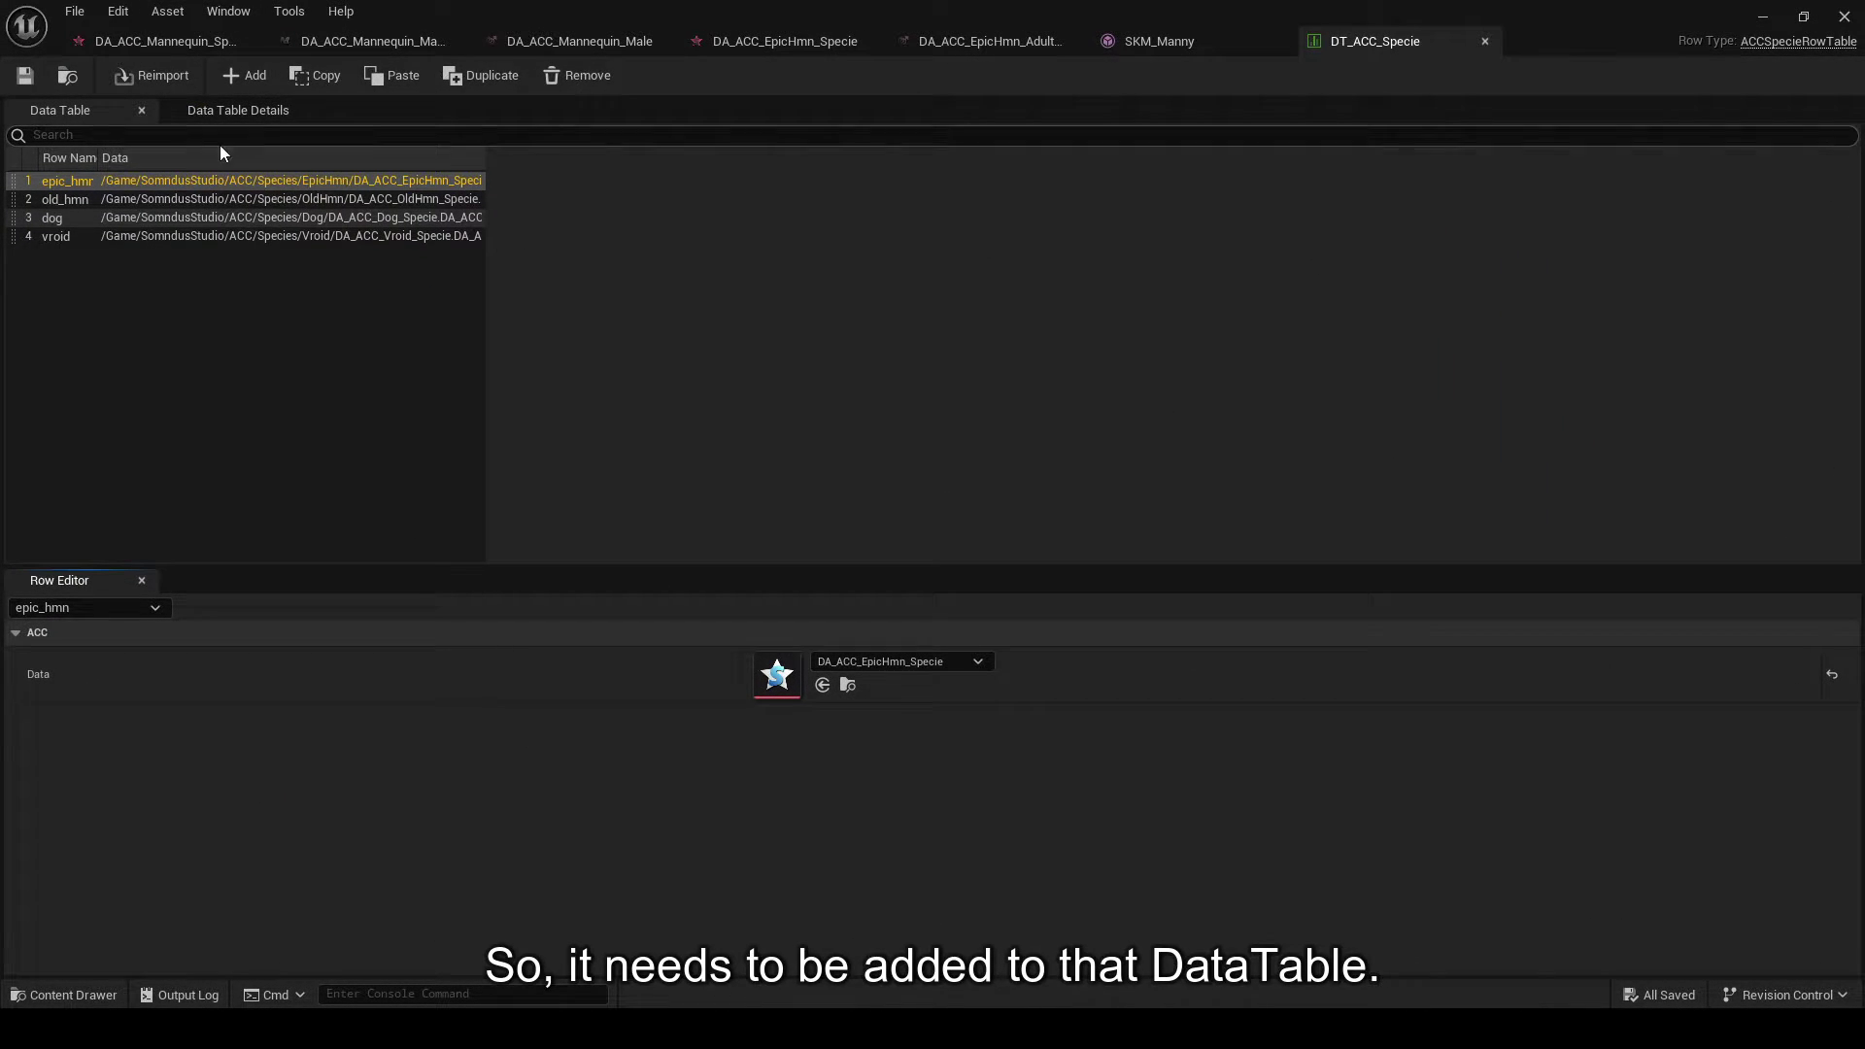
# - Add a new row named mannequin to the DT_ACC_Specie data table
pyautogui.click(245, 75)
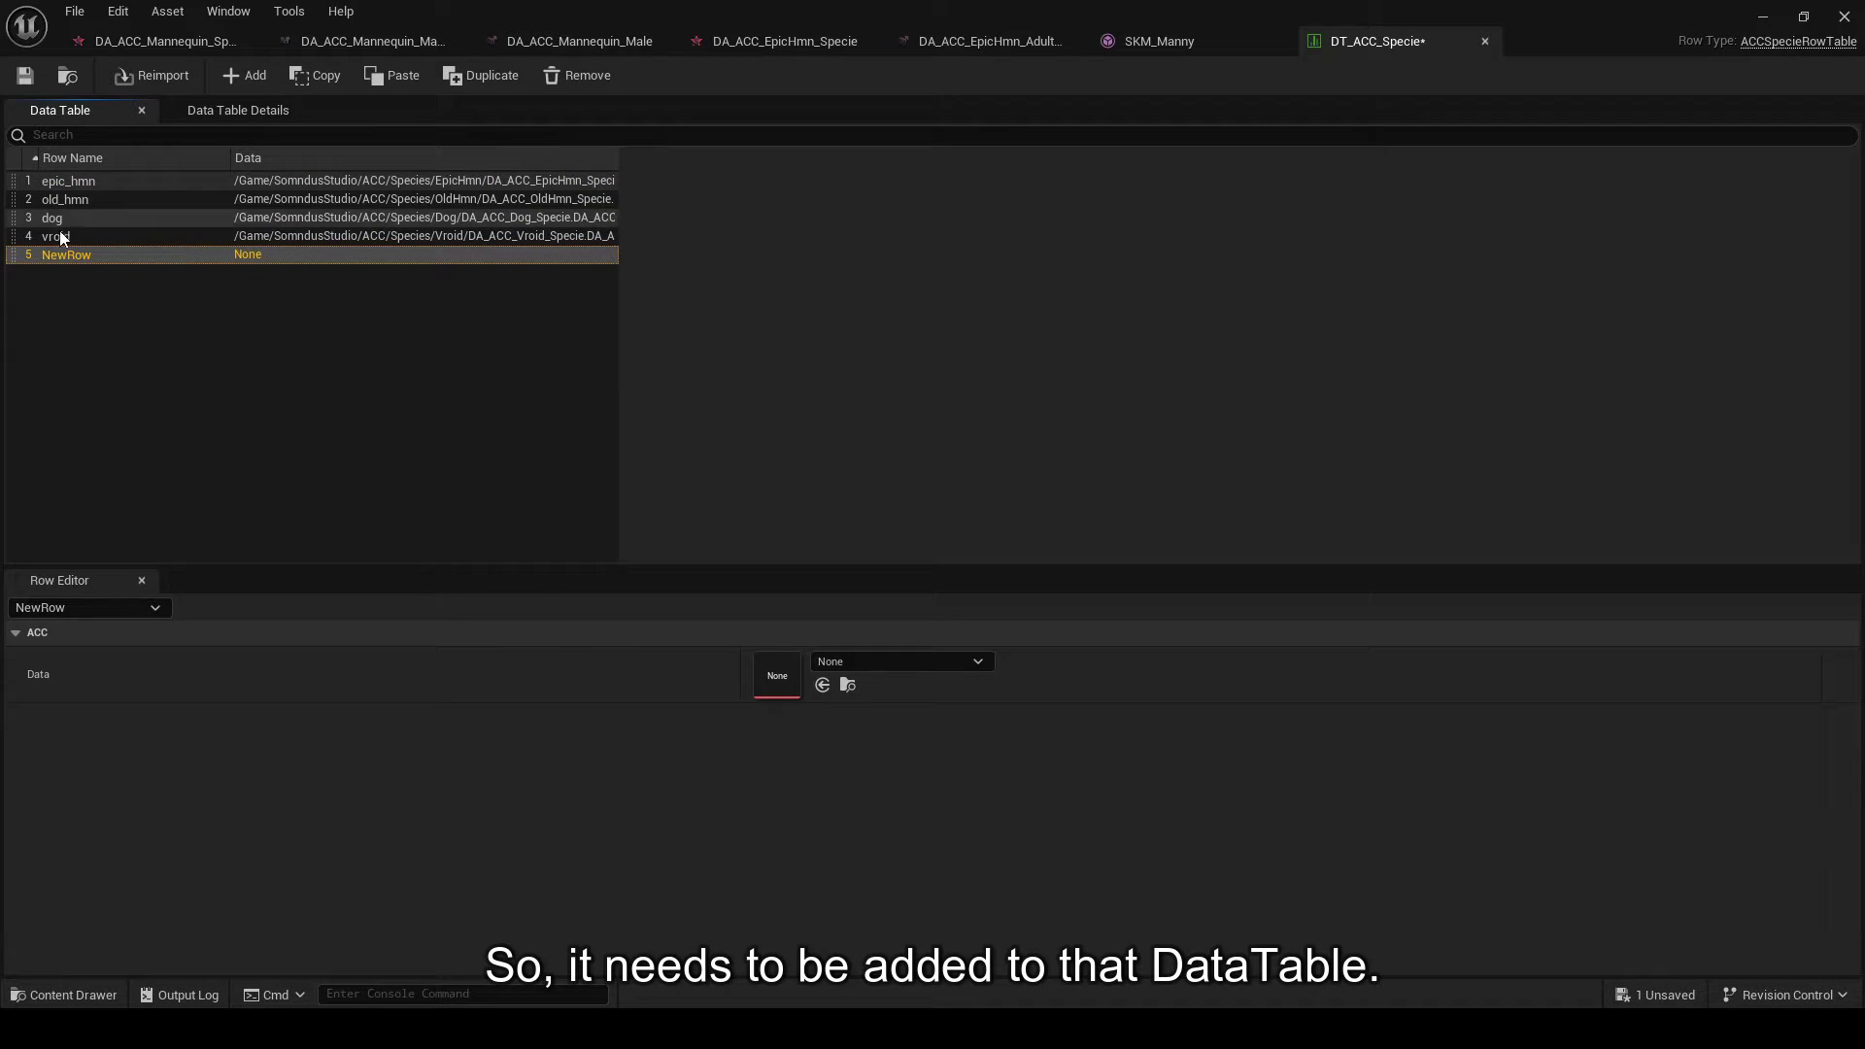
pyautogui.doubleClick(84, 250)
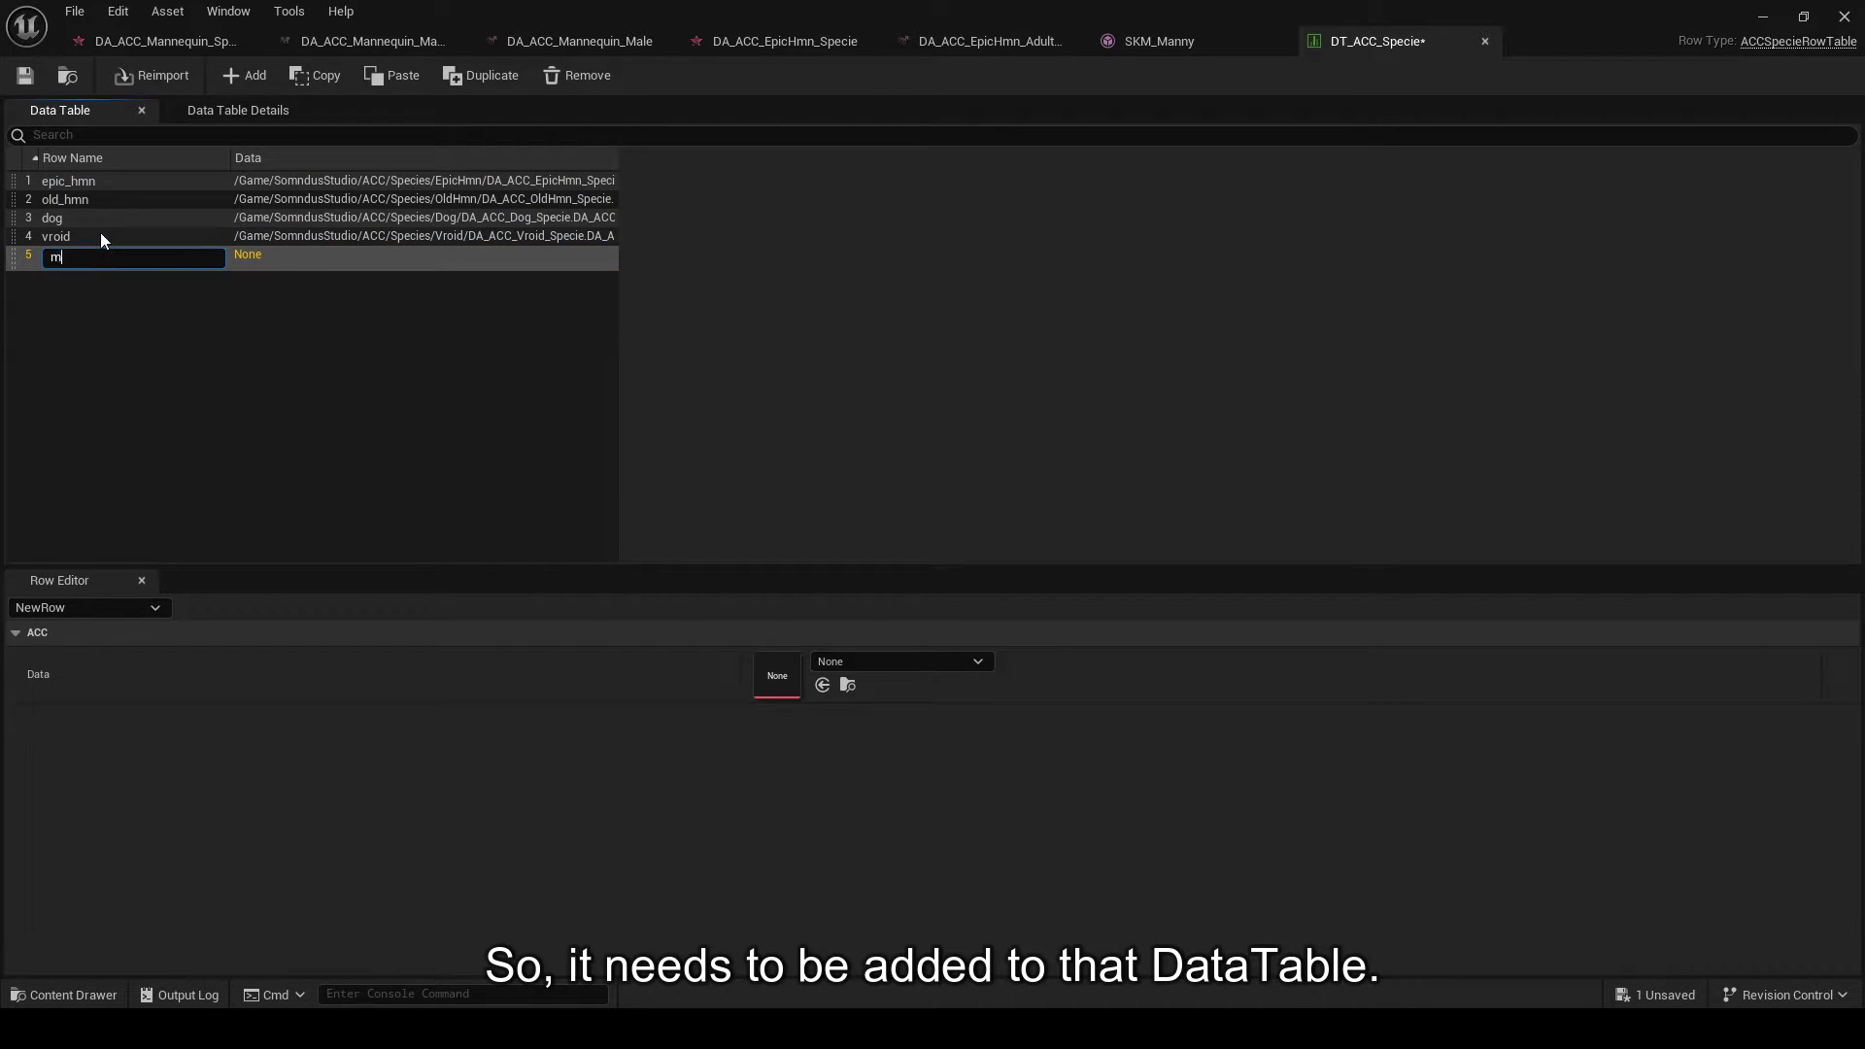
pyautogui.write('mannequin')
pyautogui.press('Return')
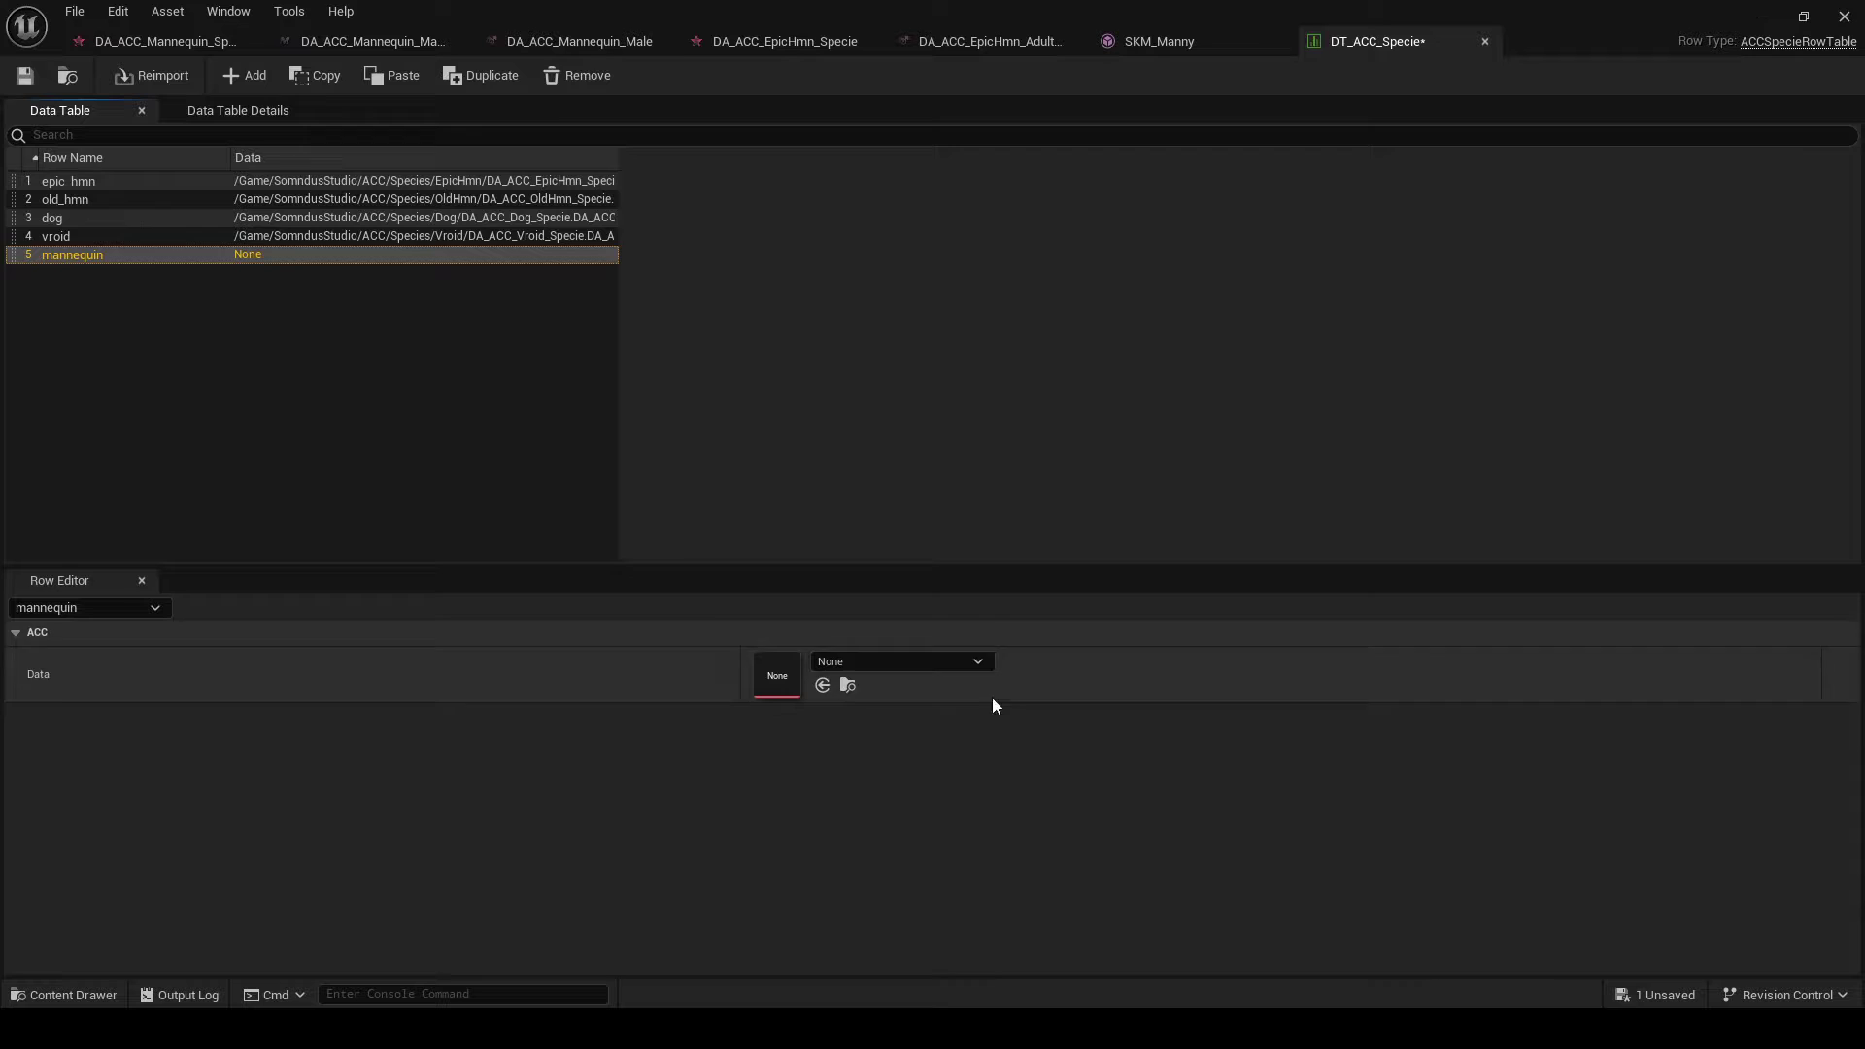
# - Assign DA_ACC_Mannequin_Specie as the mannequin row's Data and save the data table
pyautogui.click(966, 664)
pyautogui.click(967, 499)
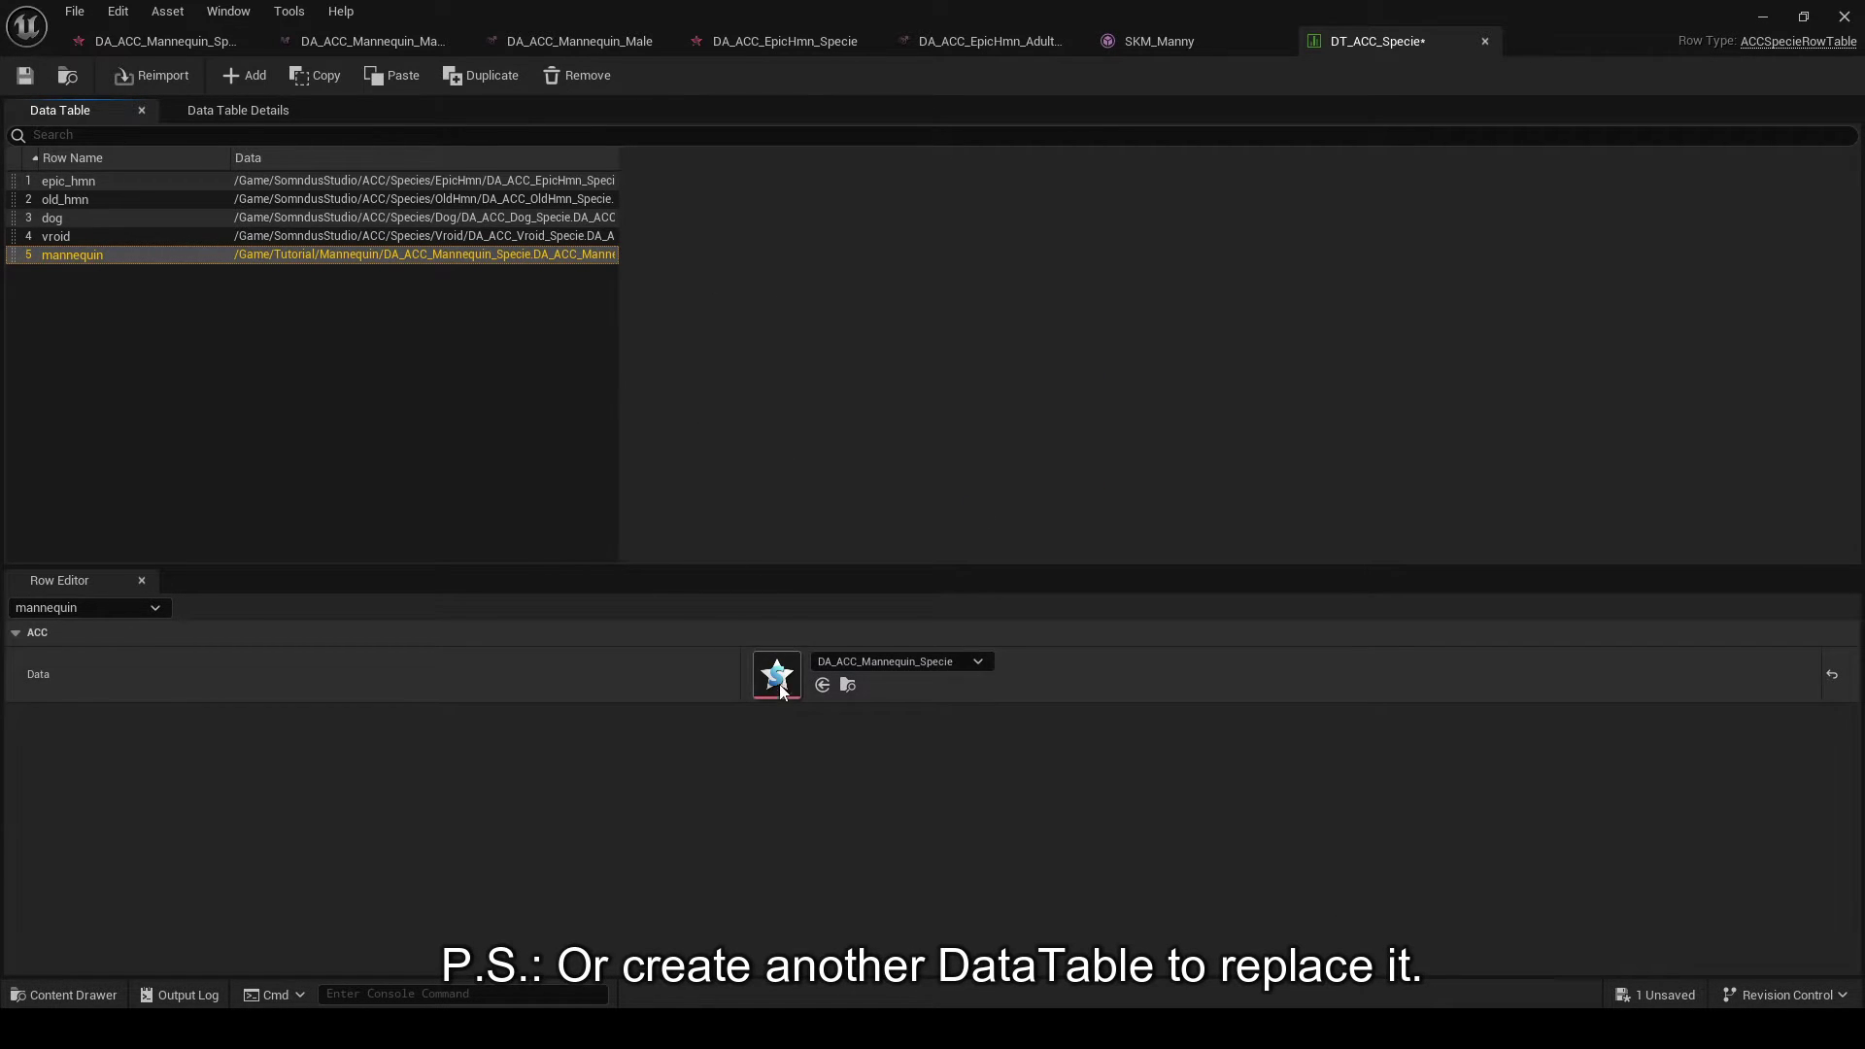
pyautogui.hotkey('ctrl', 's')
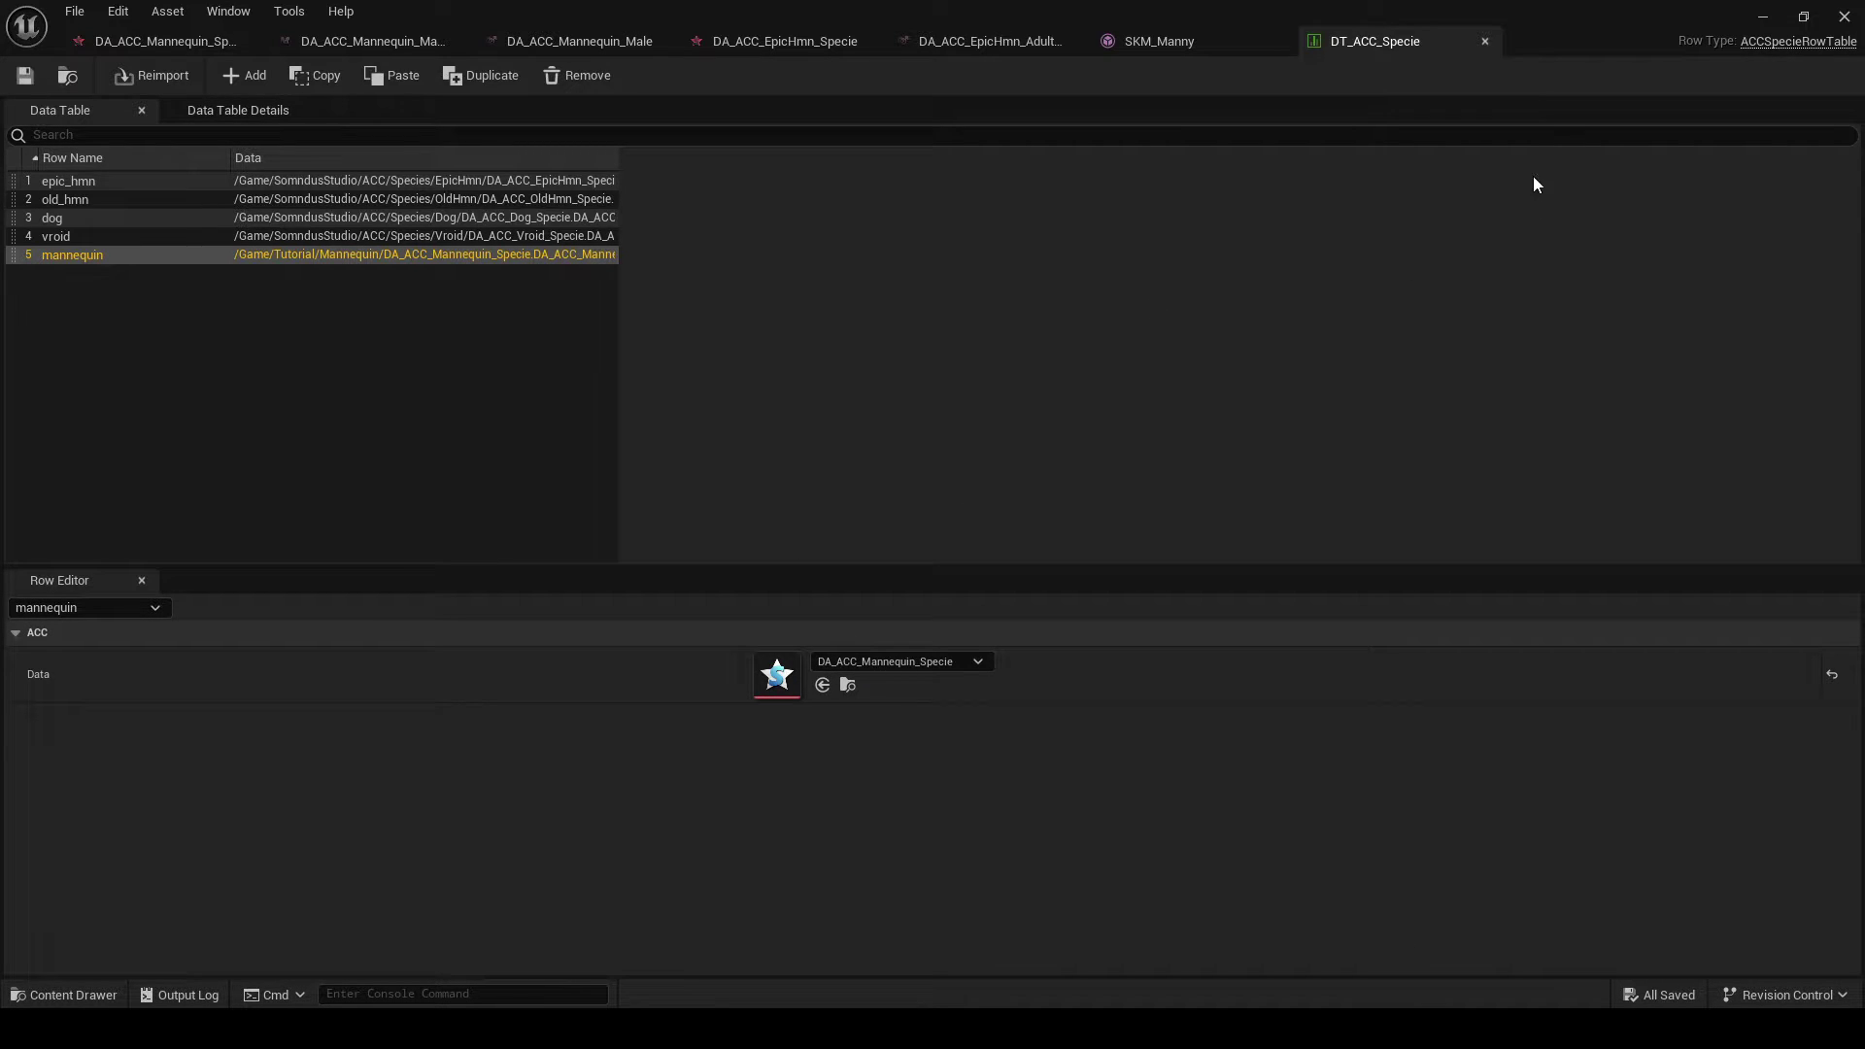
# - Minimise the asset editor and Reference Viewer windows and create a new level from the Basic template
pyautogui.click(1763, 17)
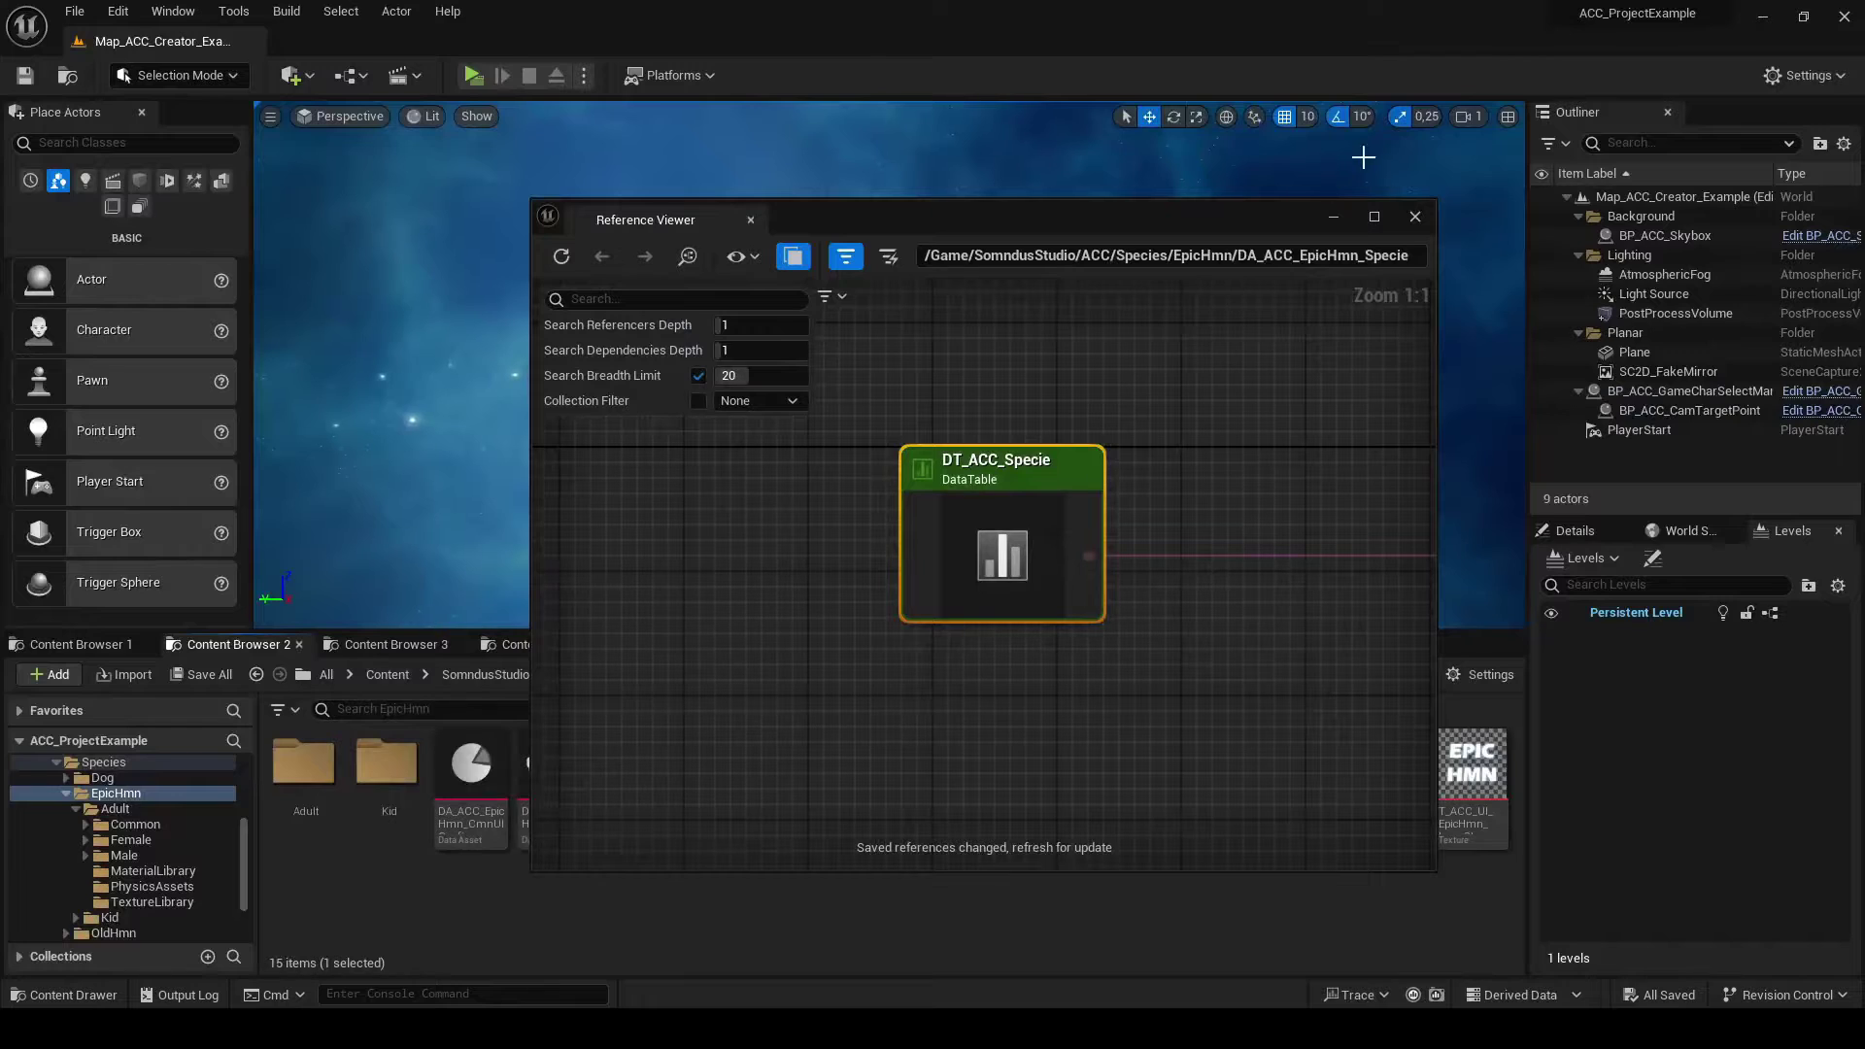
pyautogui.click(1335, 220)
pyautogui.click(75, 11)
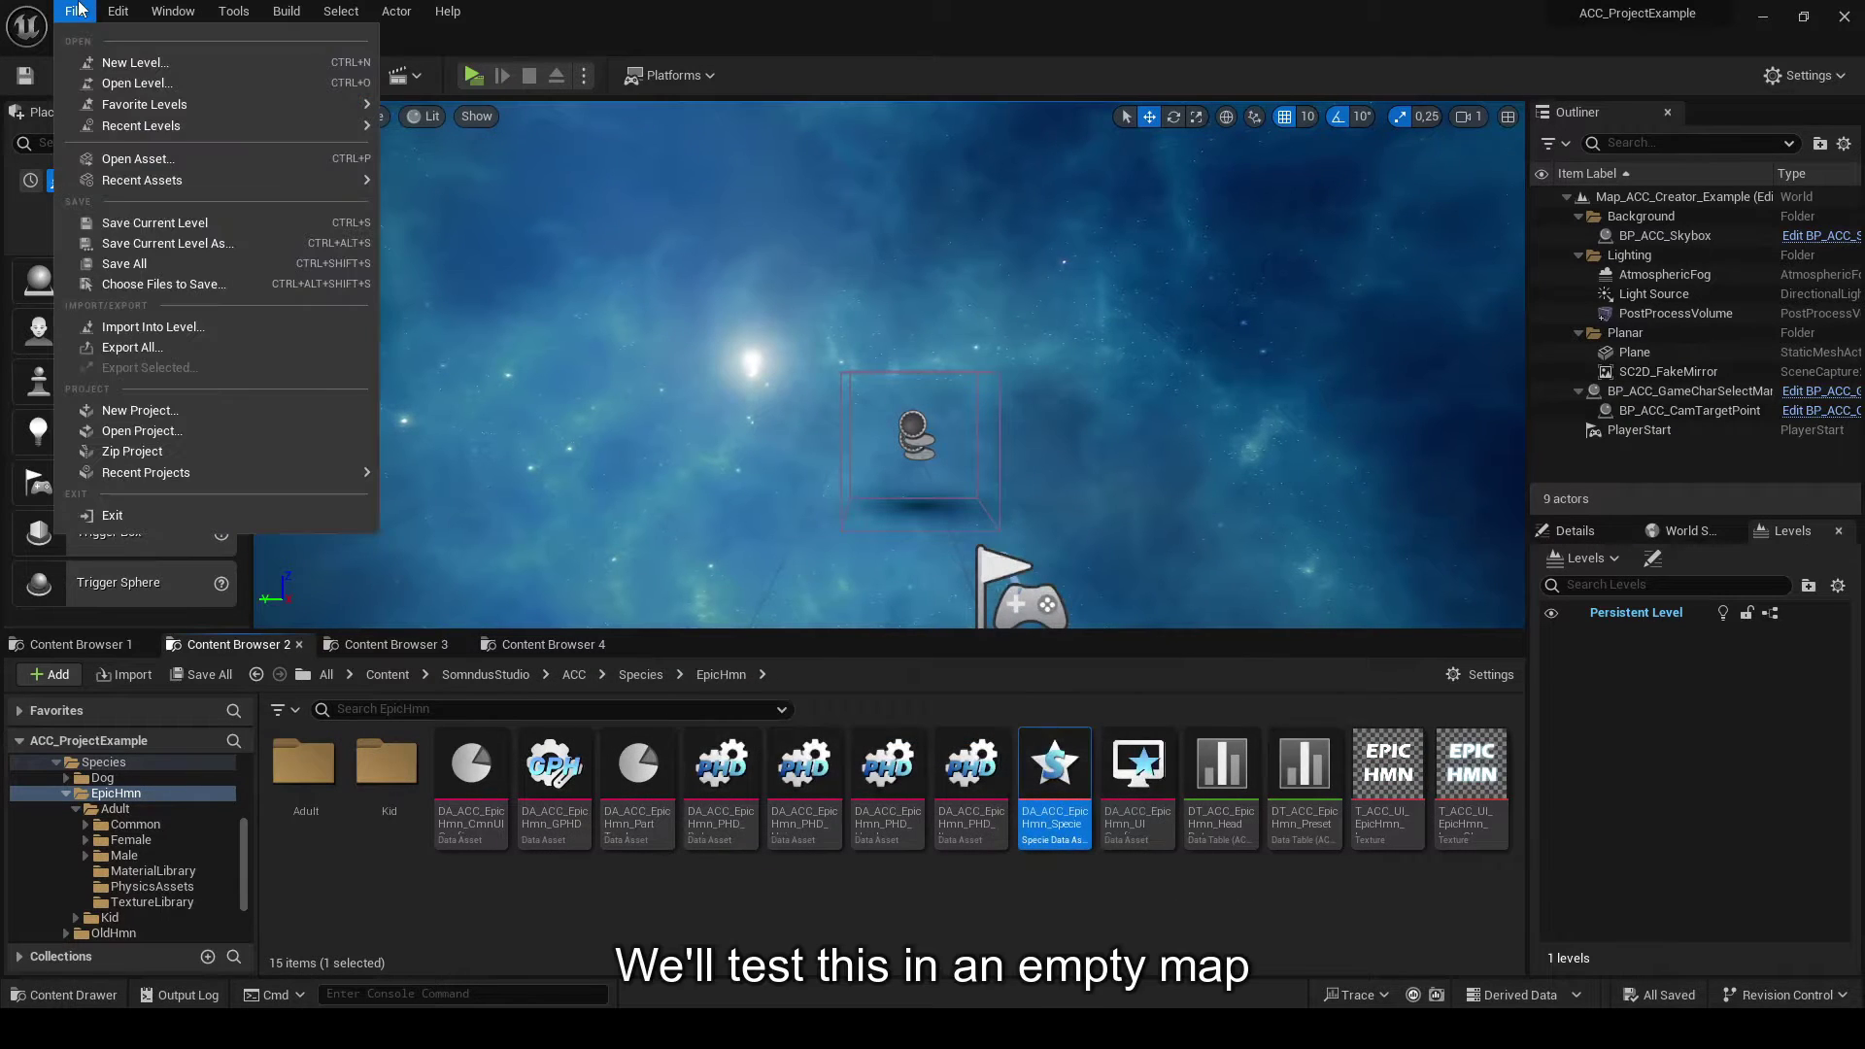
pyautogui.click(136, 61)
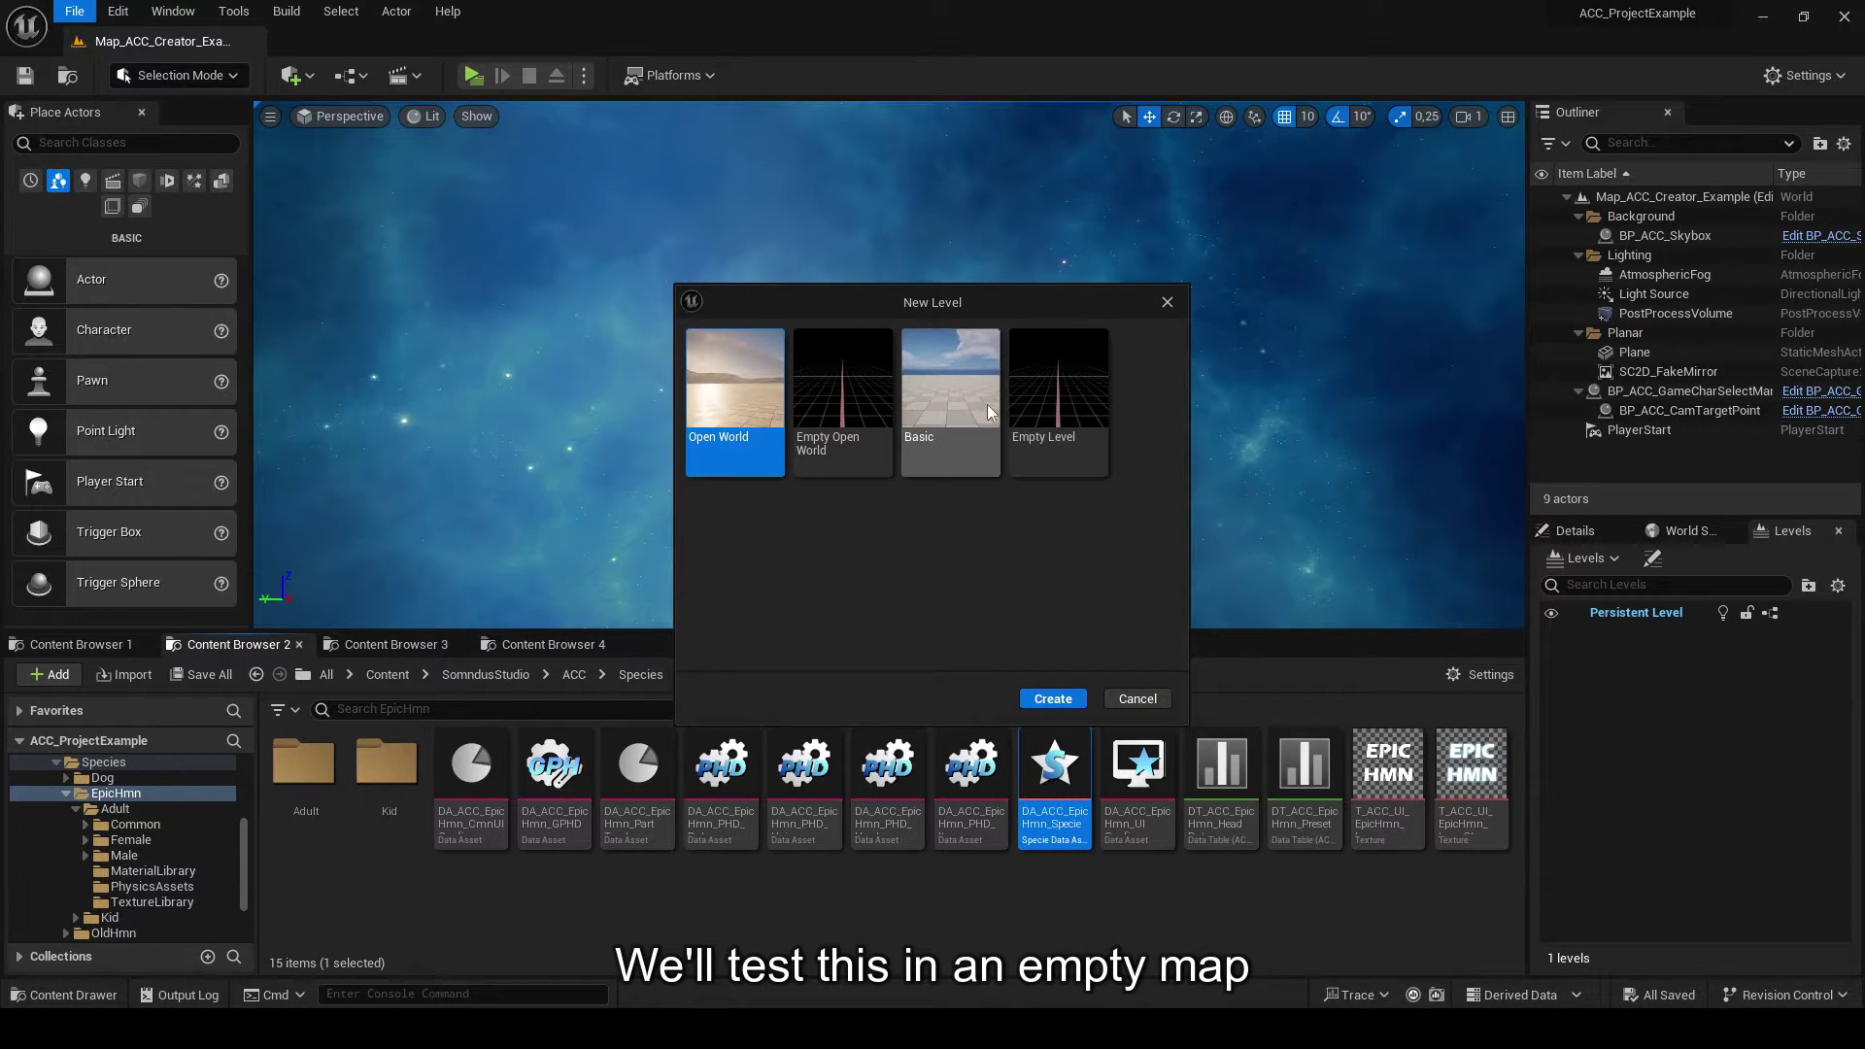
pyautogui.click(977, 400)
pyautogui.click(1053, 699)
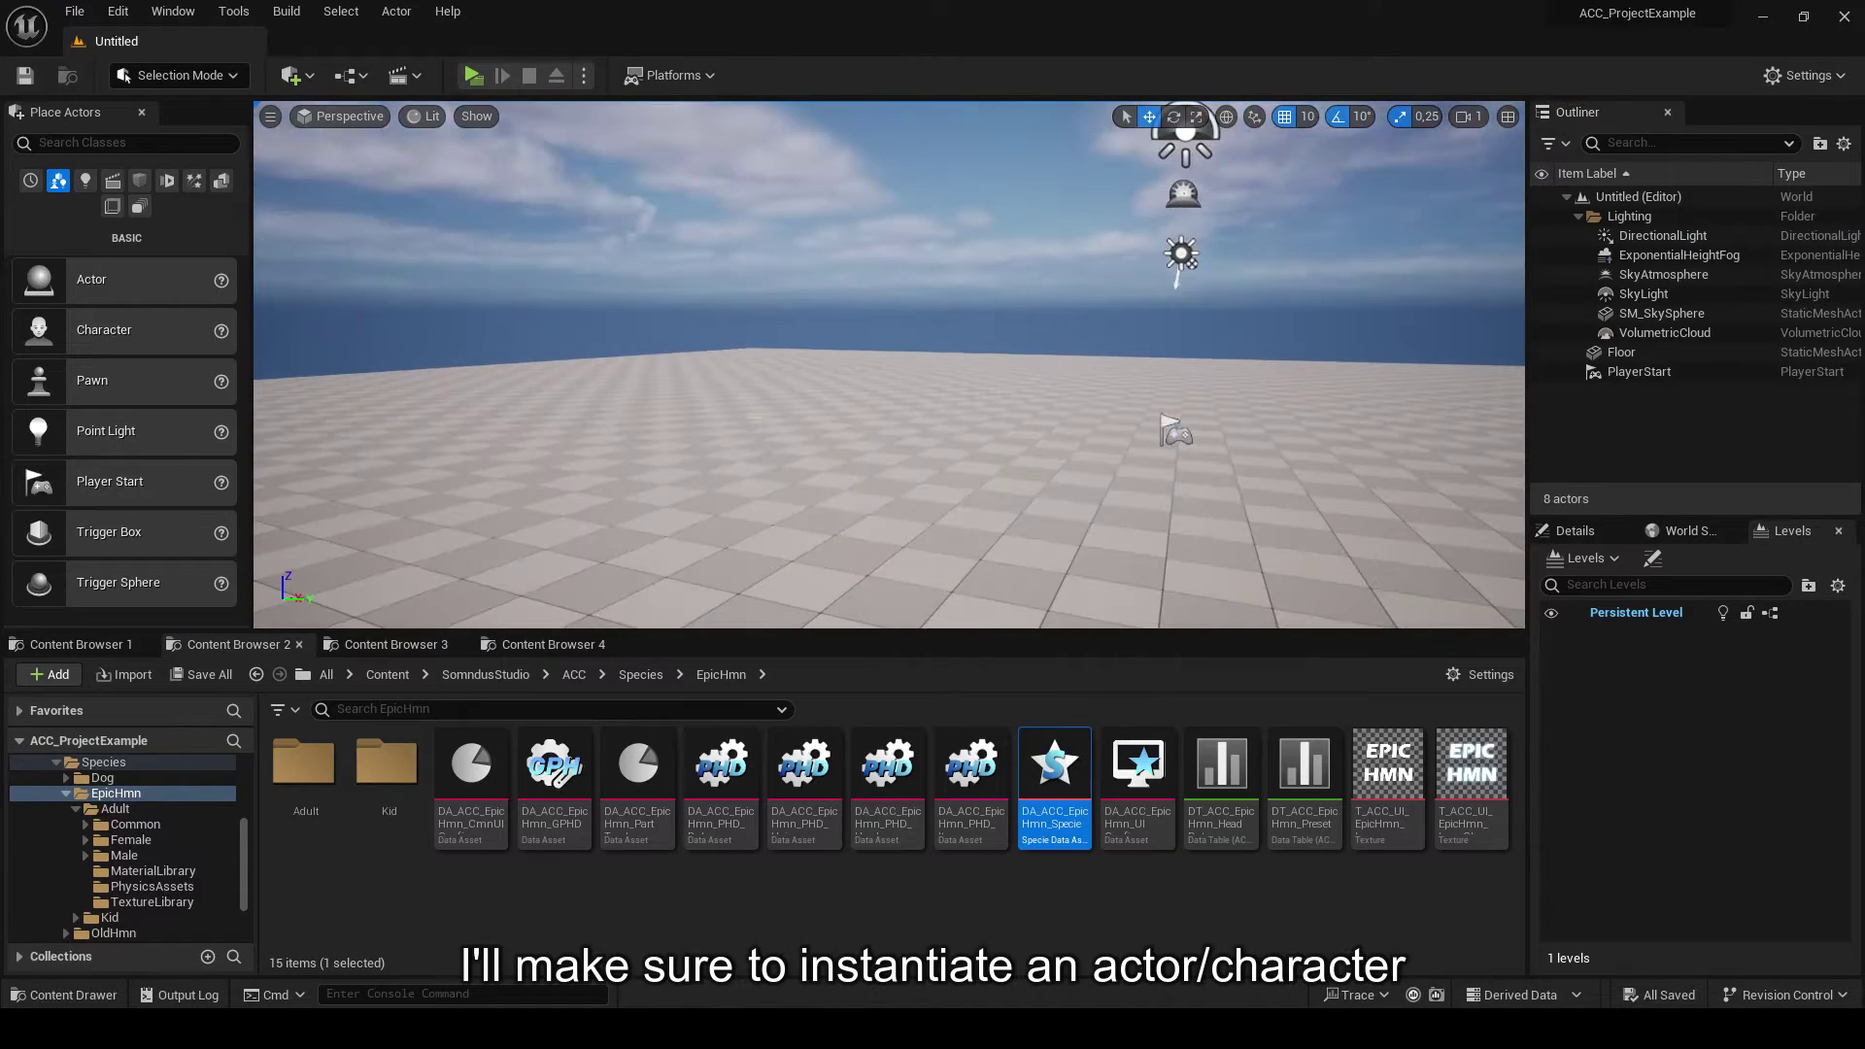
# - Create an Actor Blueprint class named BP_Test in the Tutorial folder
pyautogui.click(491, 646)
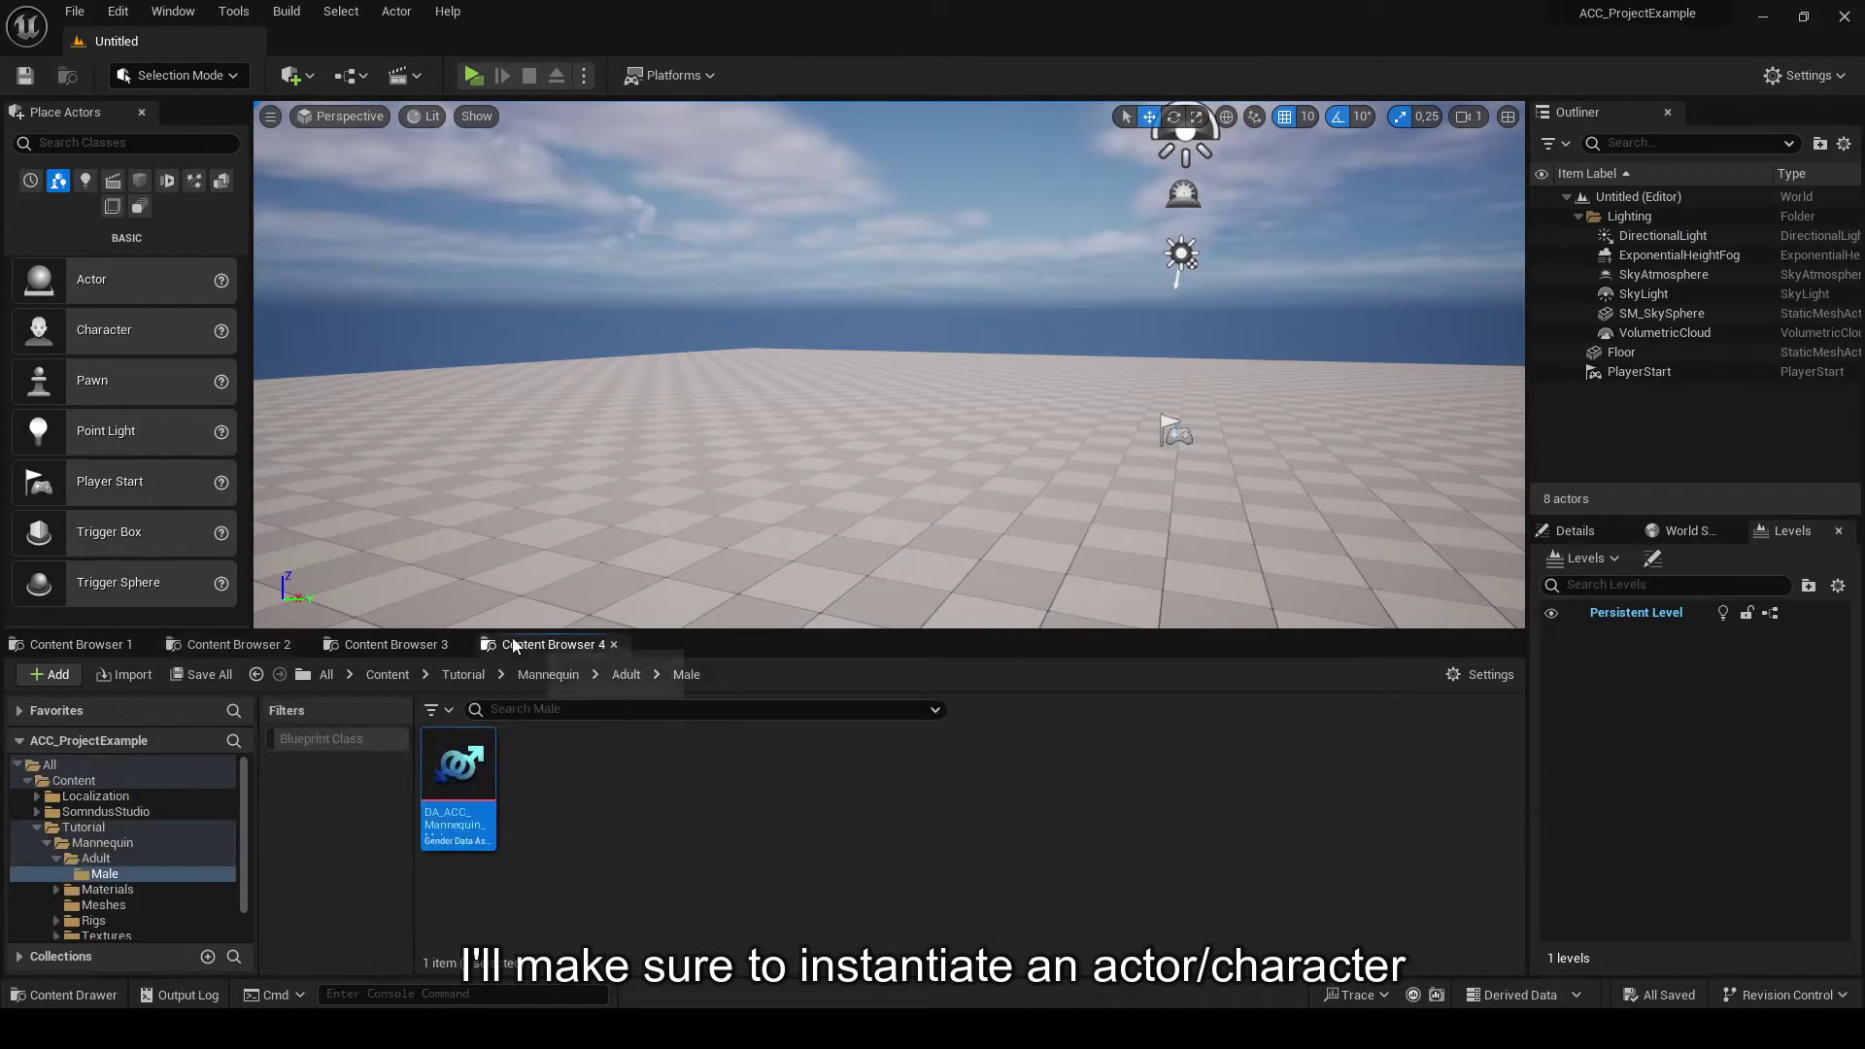
pyautogui.click(454, 677)
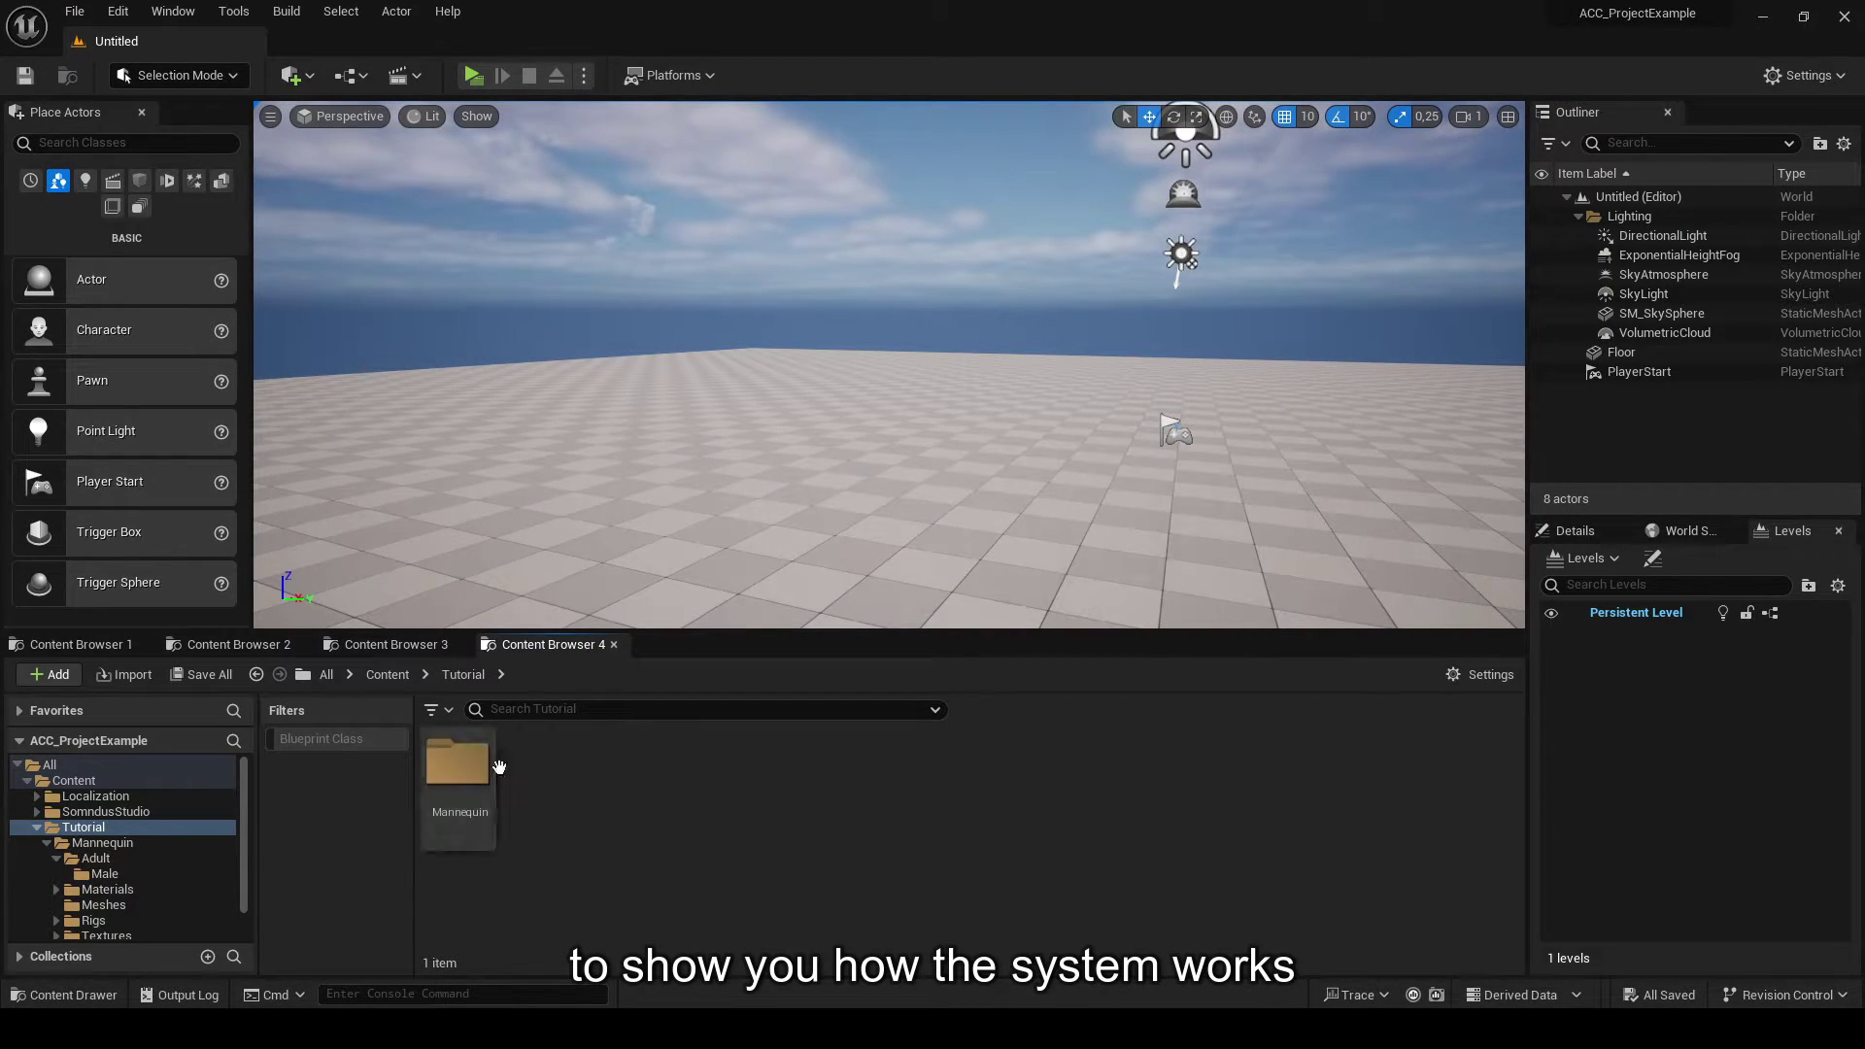
pyautogui.rightClick(585, 750)
pyautogui.click(738, 429)
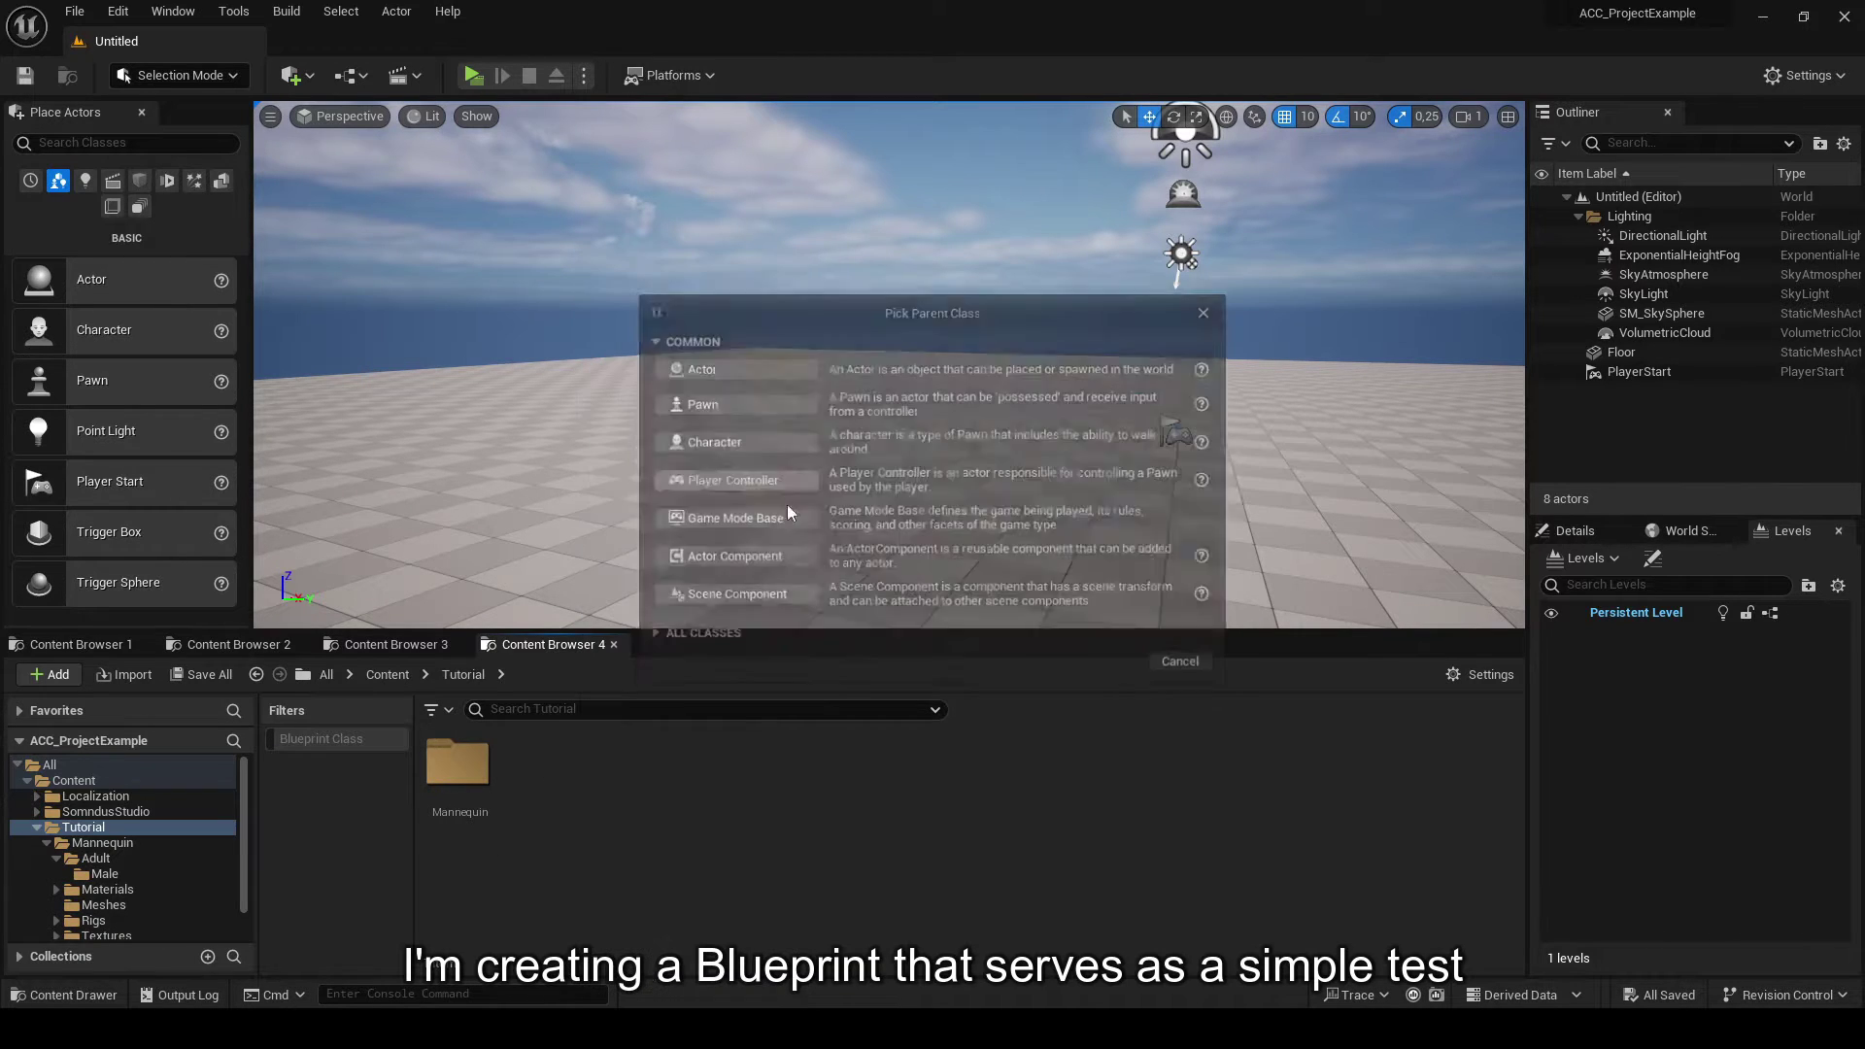
pyautogui.click(742, 371)
pyautogui.write('B')
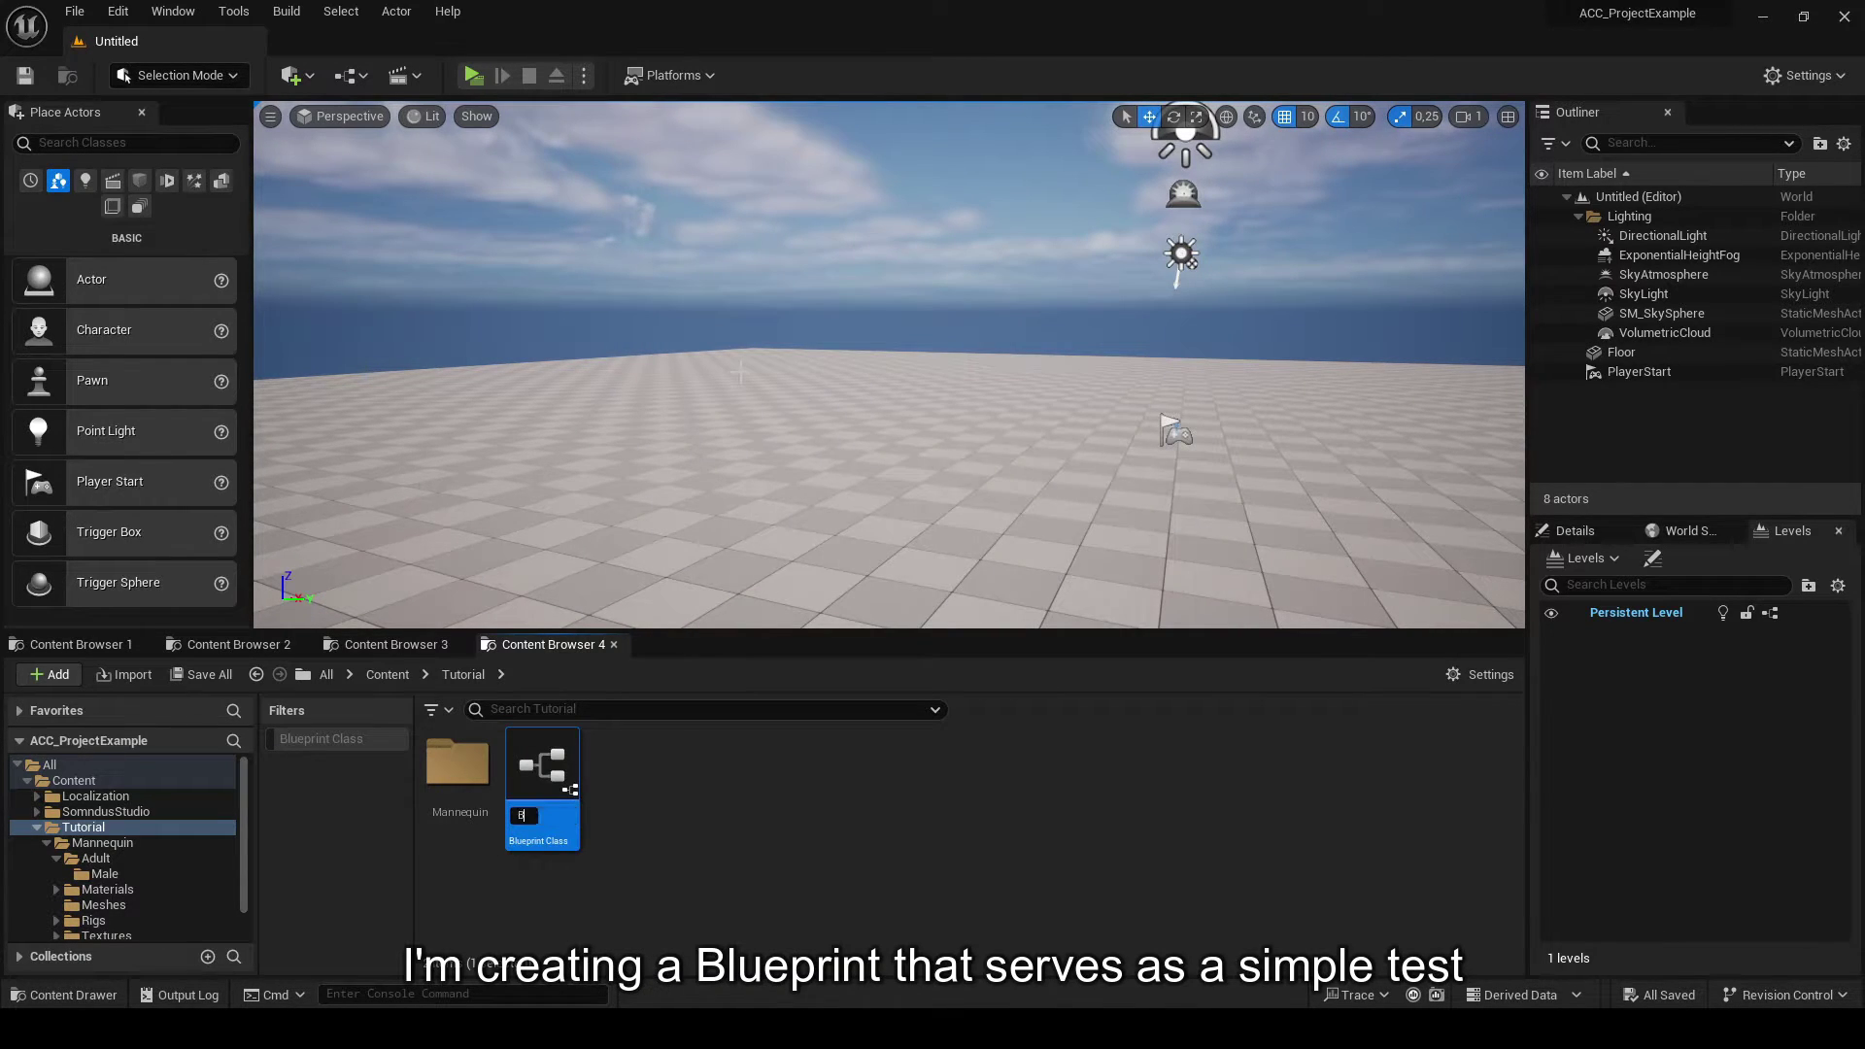
pyautogui.write('P_Te')
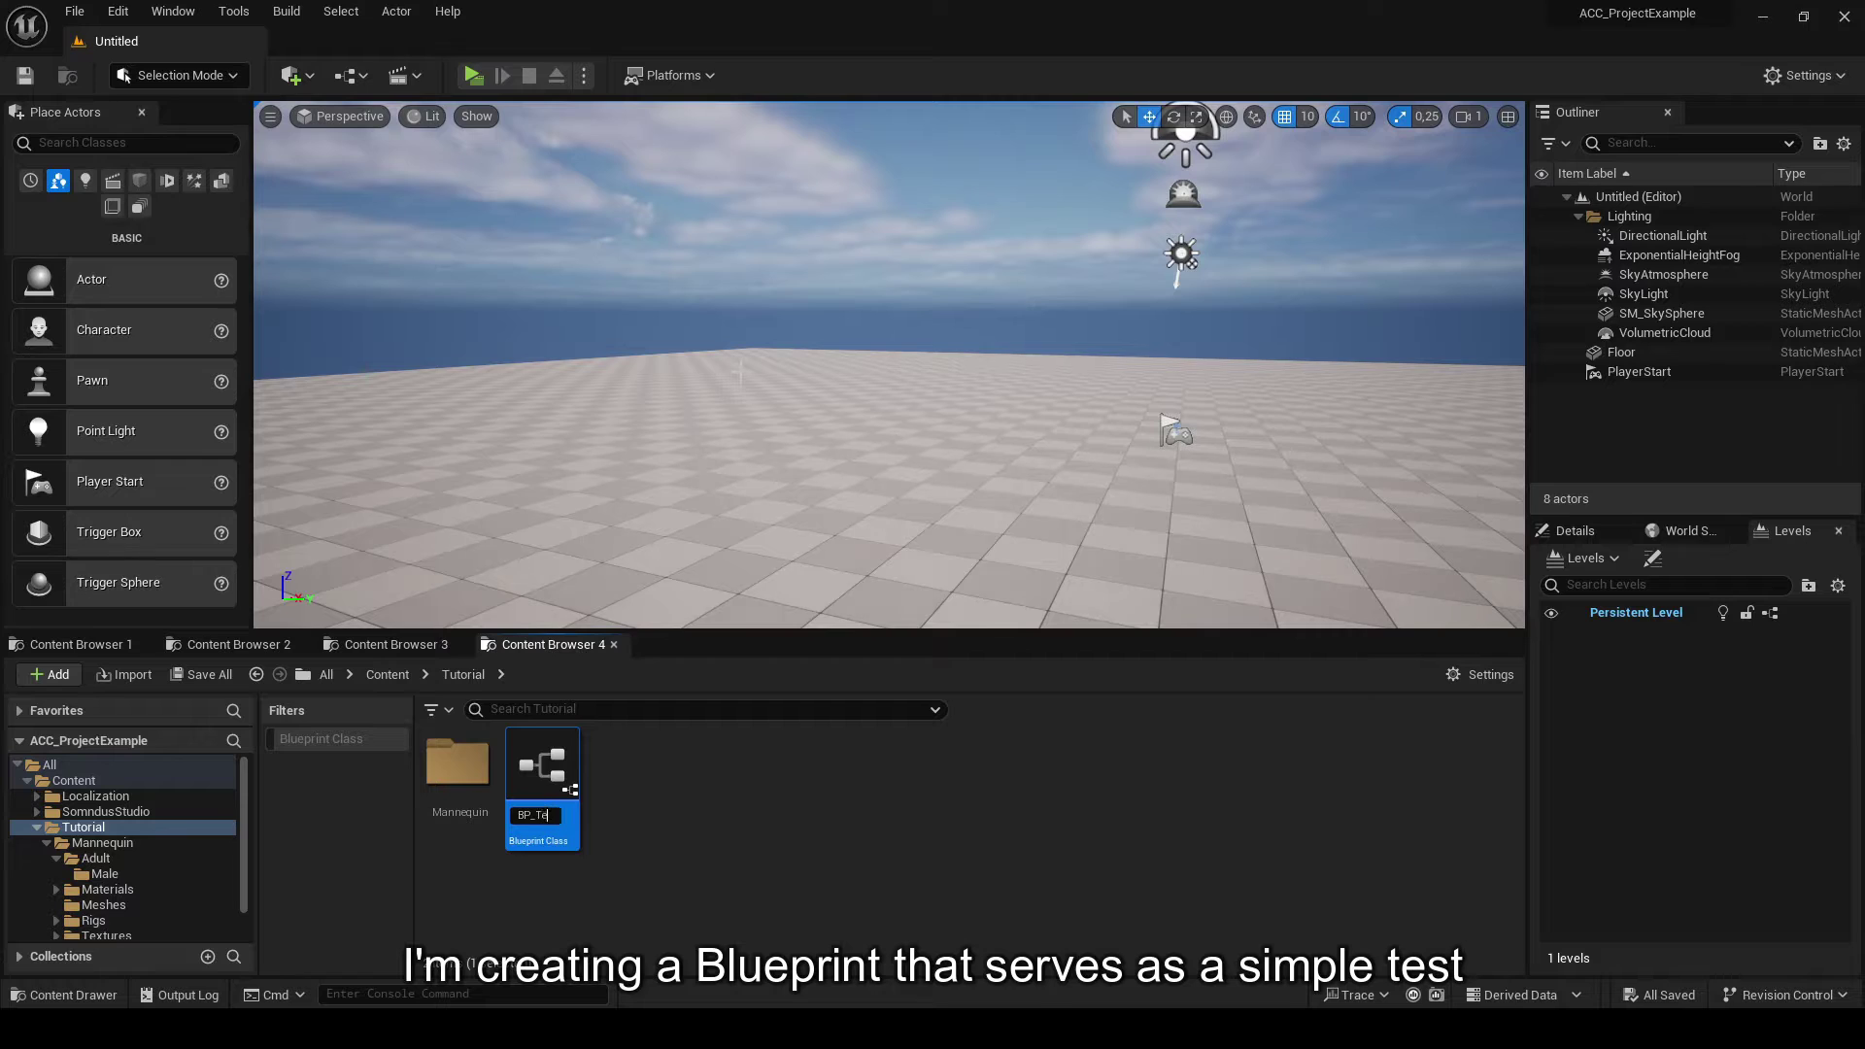
pyautogui.write('st')
pyautogui.press('Return')
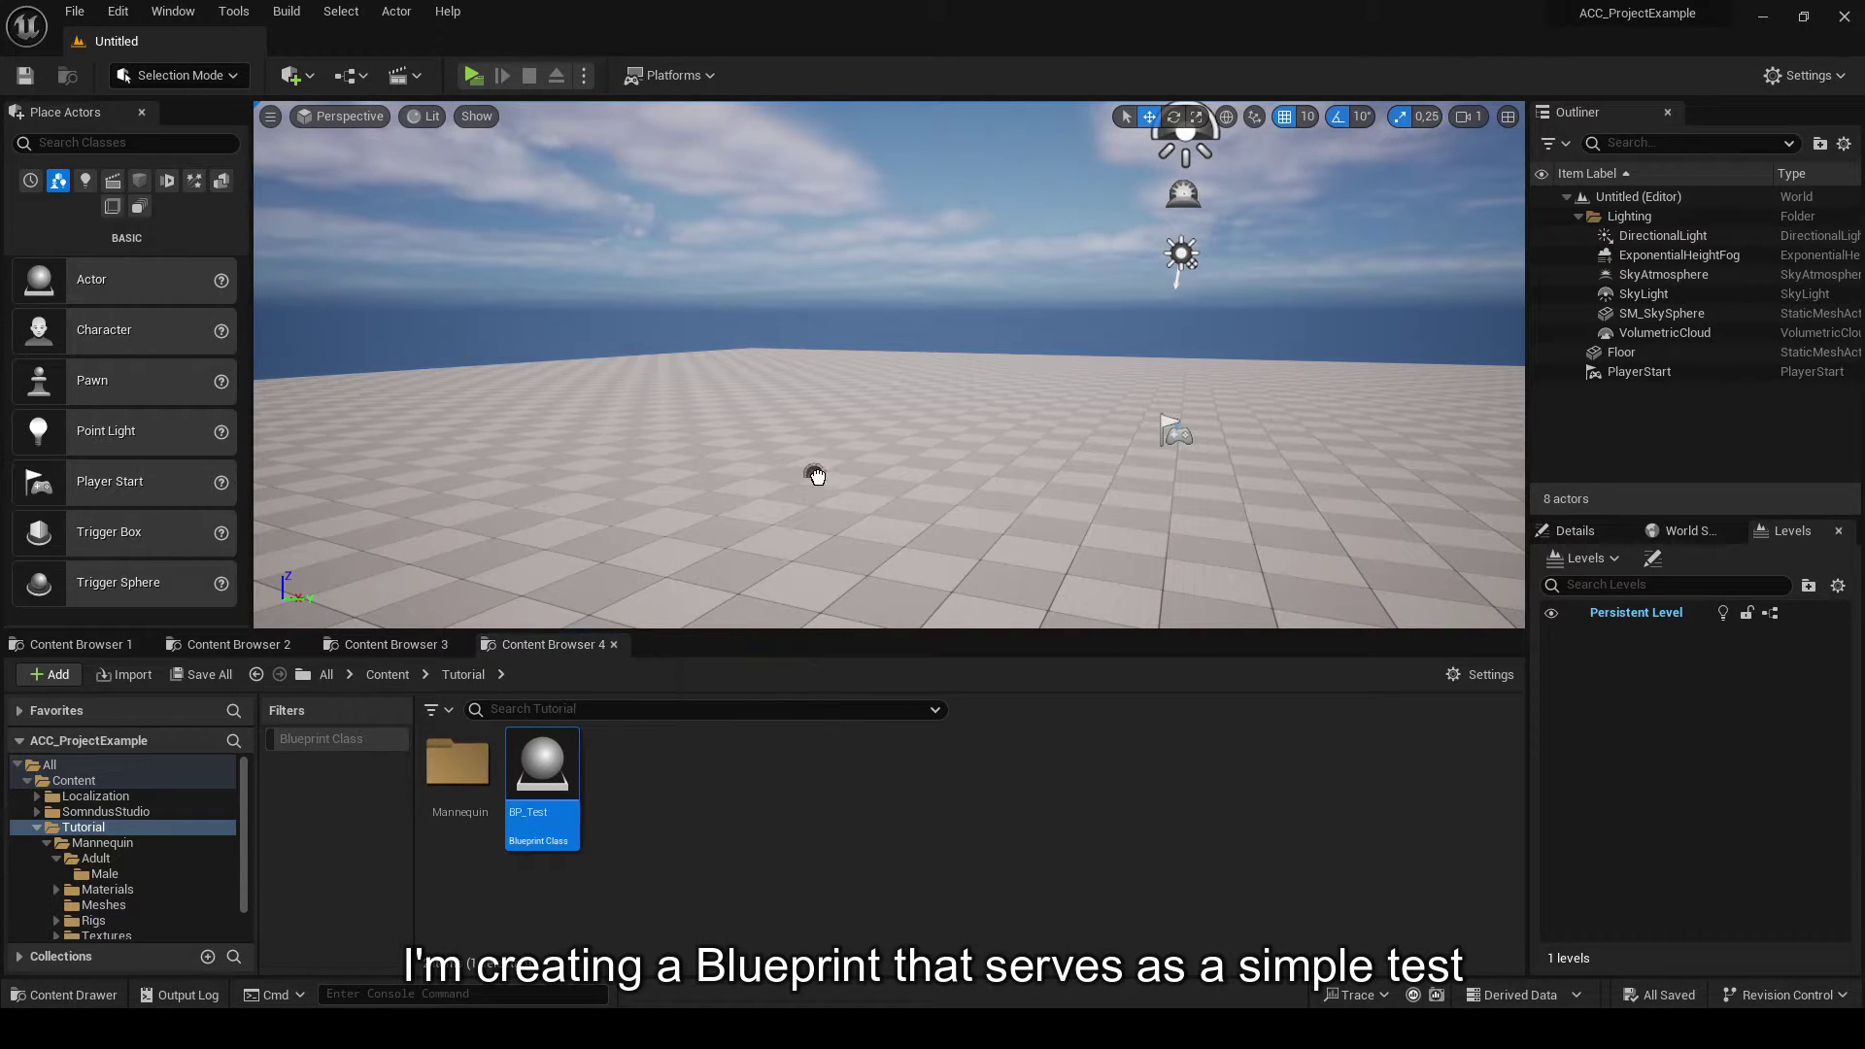
# - Place a BP_Test actor on the floor of the new level
pyautogui.moveTo(816, 476); pyautogui.dragTo(816, 476)
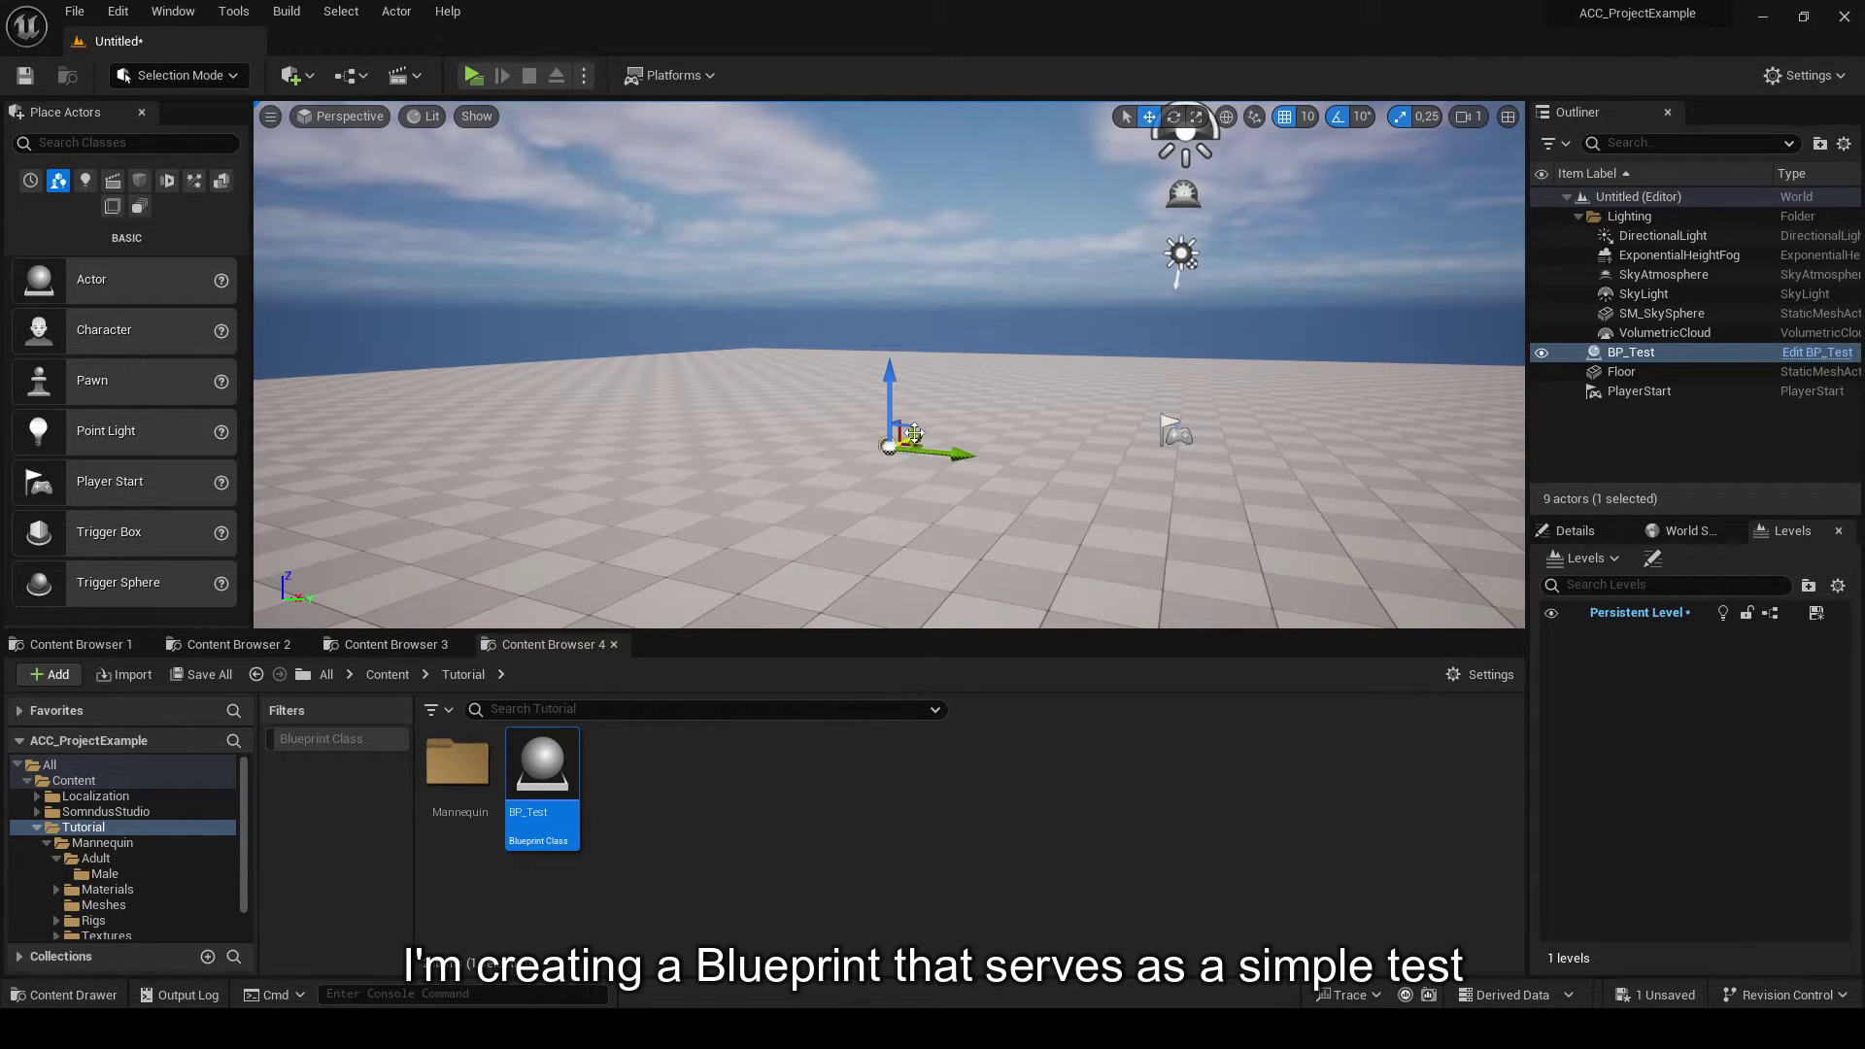
pyautogui.hotkey('ctrl', 's')
pyautogui.click(1441, 810)
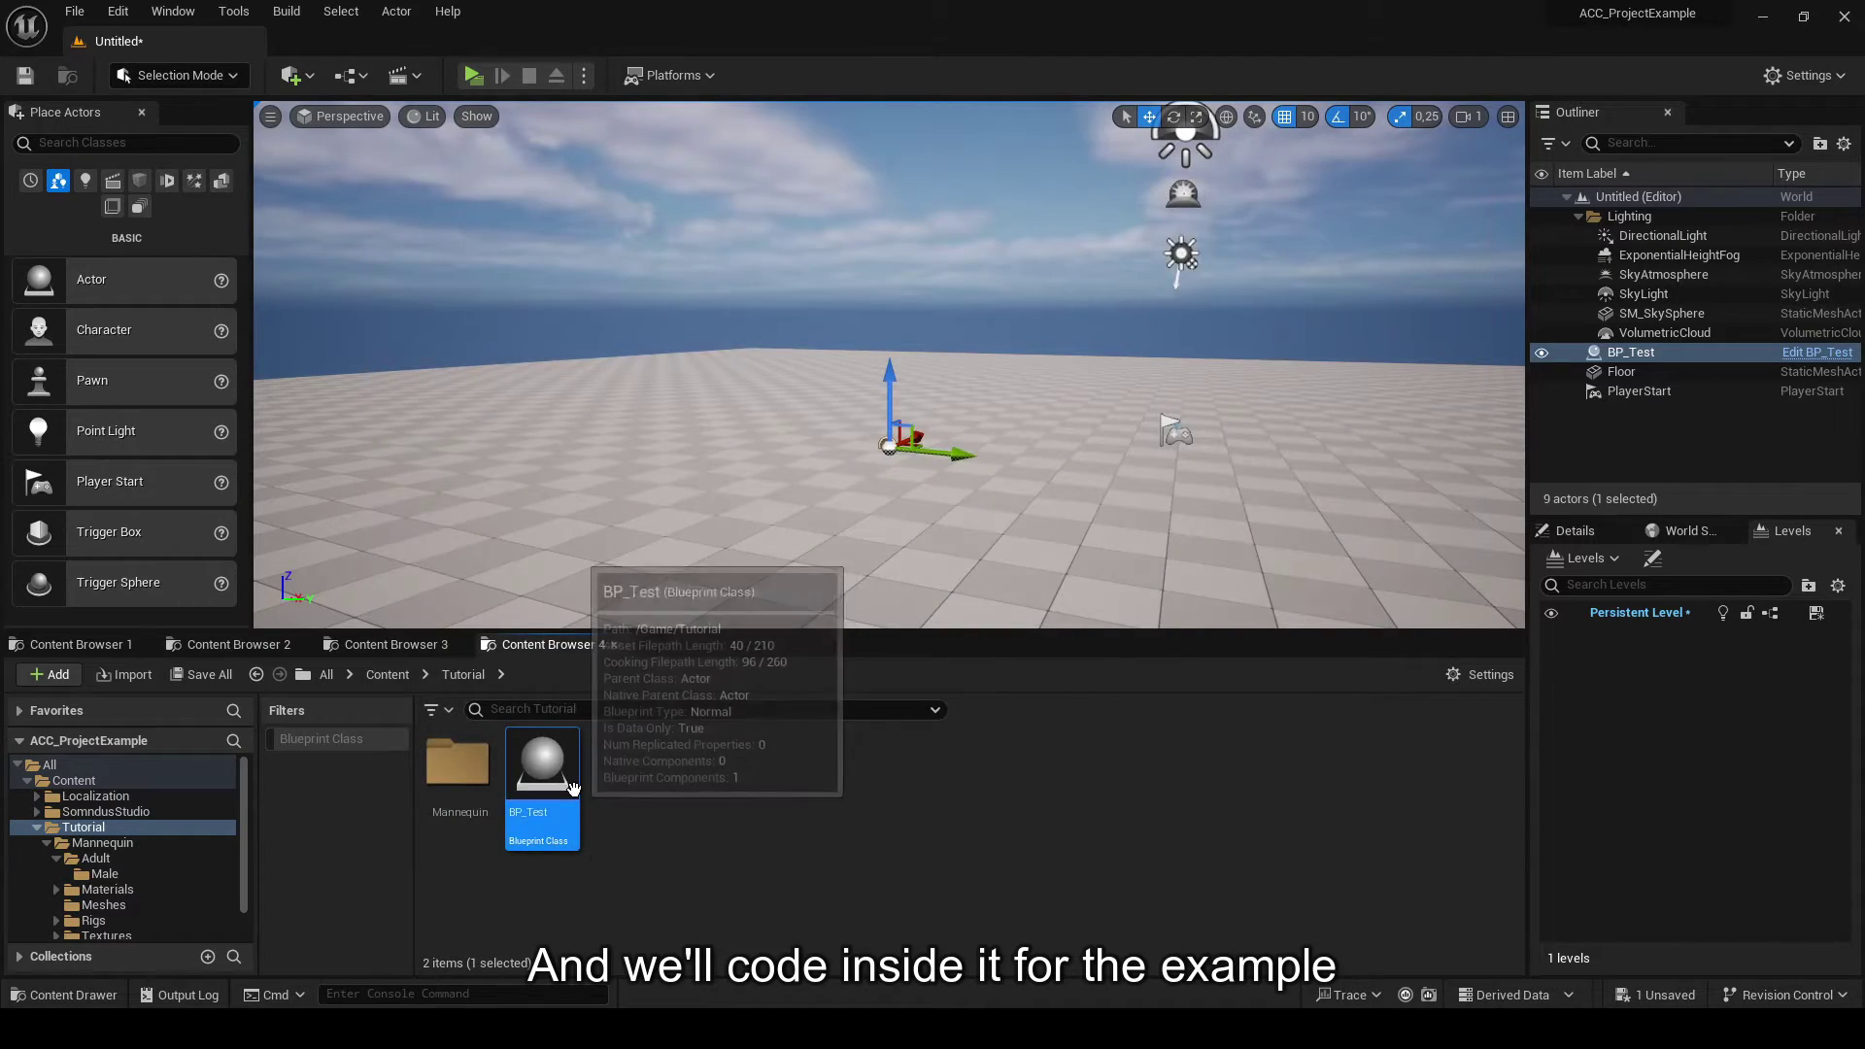
# - Open the BP_Test Blueprint and show the Event BeginPlay node in its Event Graph
pyautogui.doubleClick(541, 777)
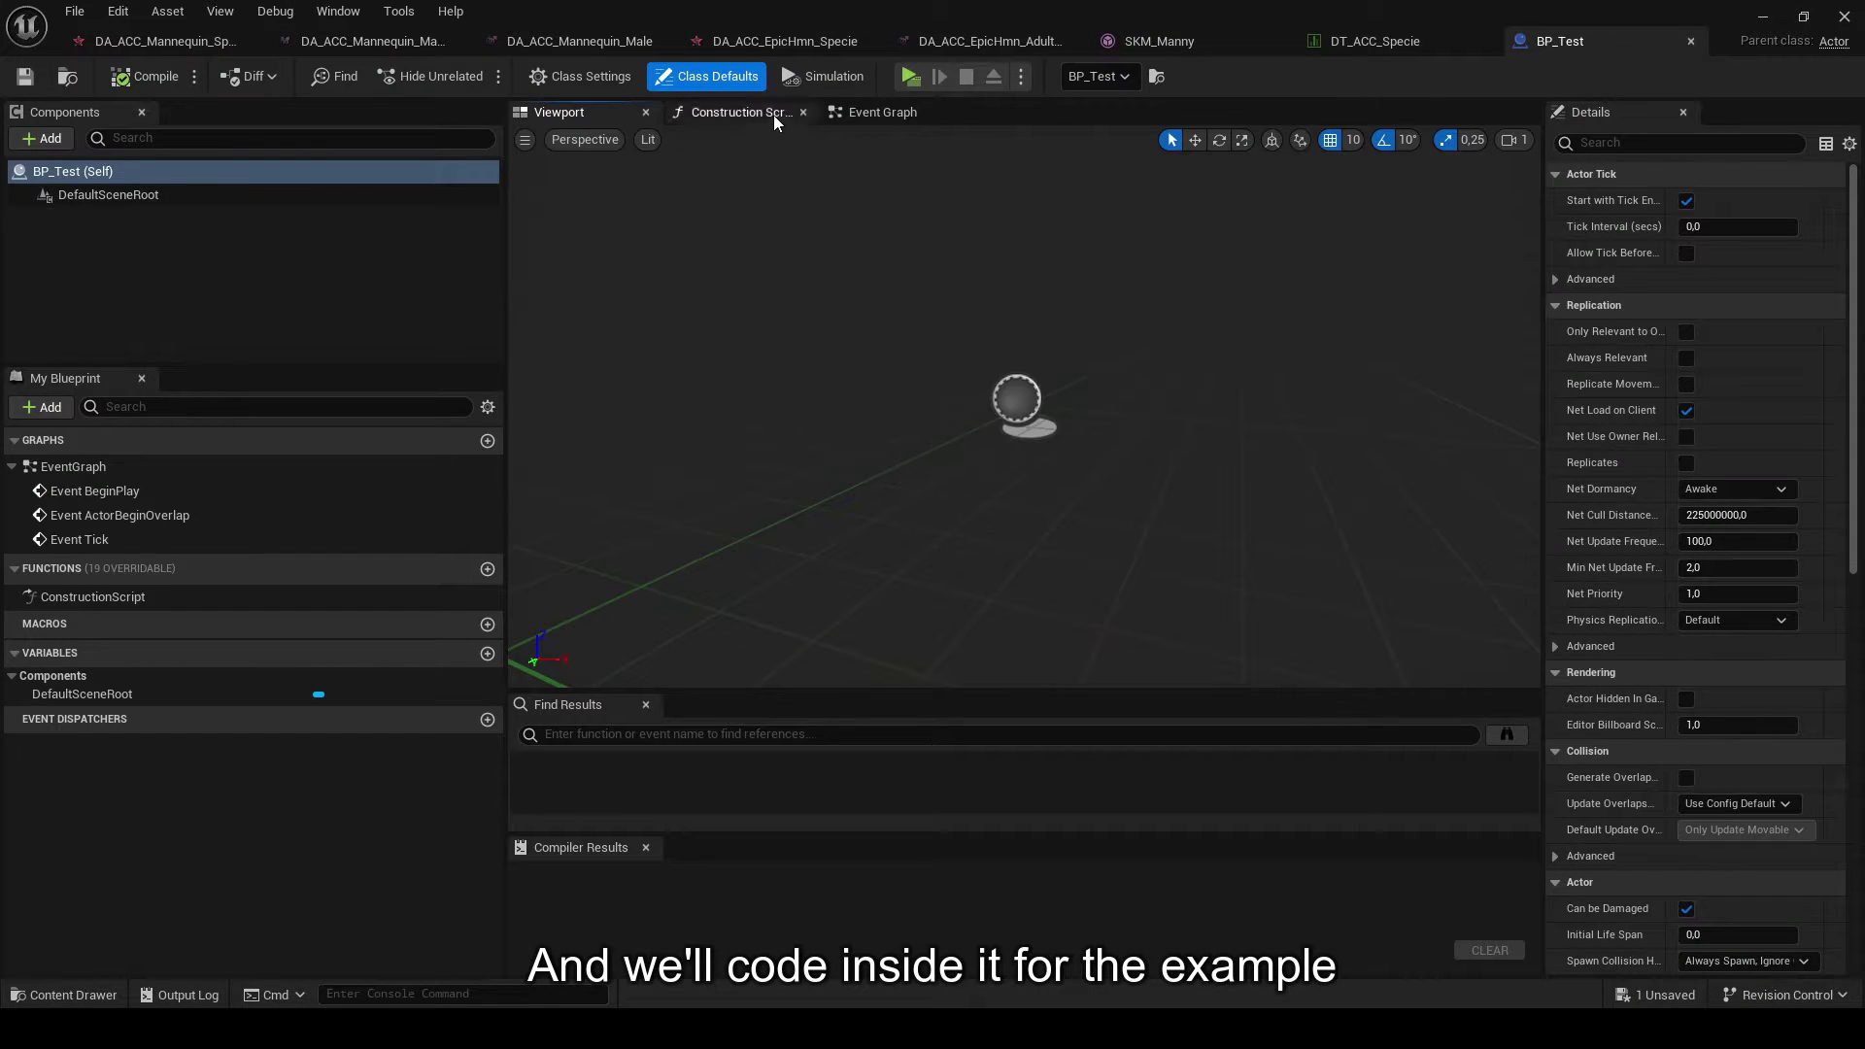
pyautogui.click(876, 115)
pyautogui.moveTo(851, 427); pyautogui.dragTo(666, 412, button='right')
pyautogui.scroll(-2, 718, 445)
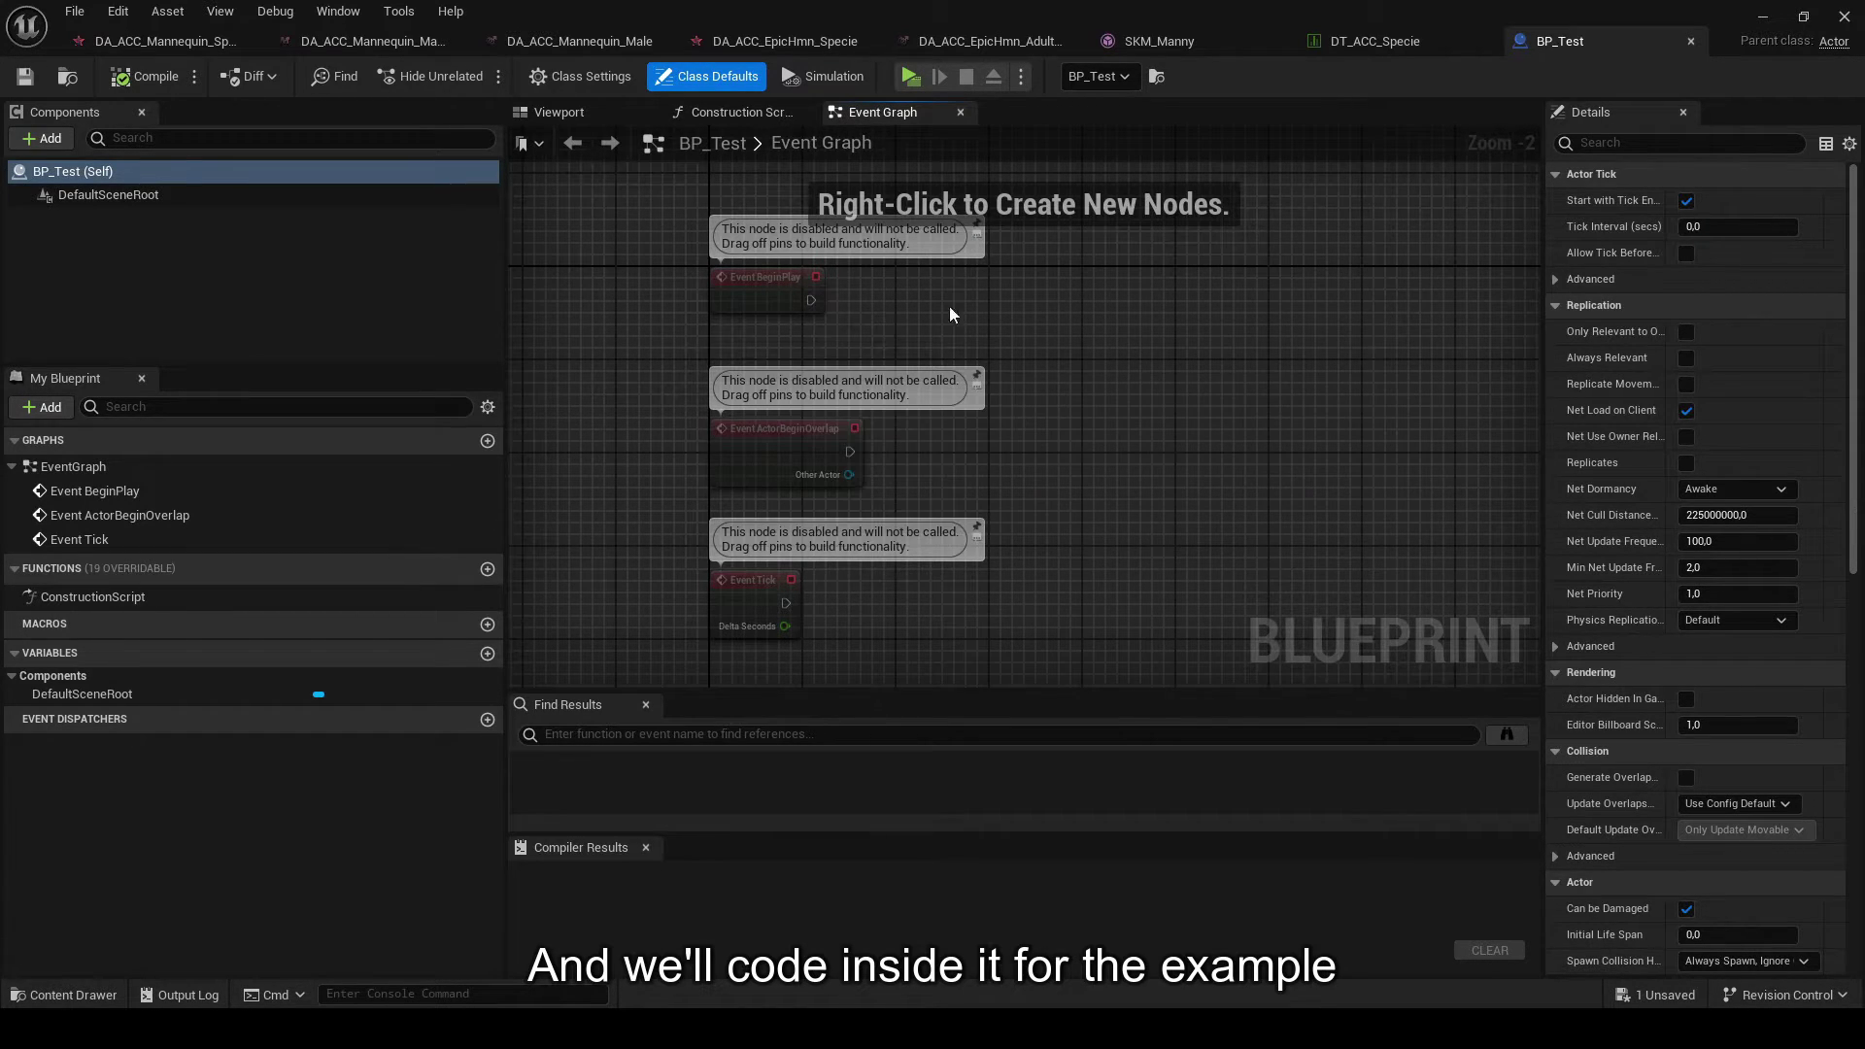
pyautogui.moveTo(948, 306); pyautogui.dragTo(854, 452, button='right')
pyautogui.scroll(2, 730, 445)
pyautogui.rightClick(653, 440)
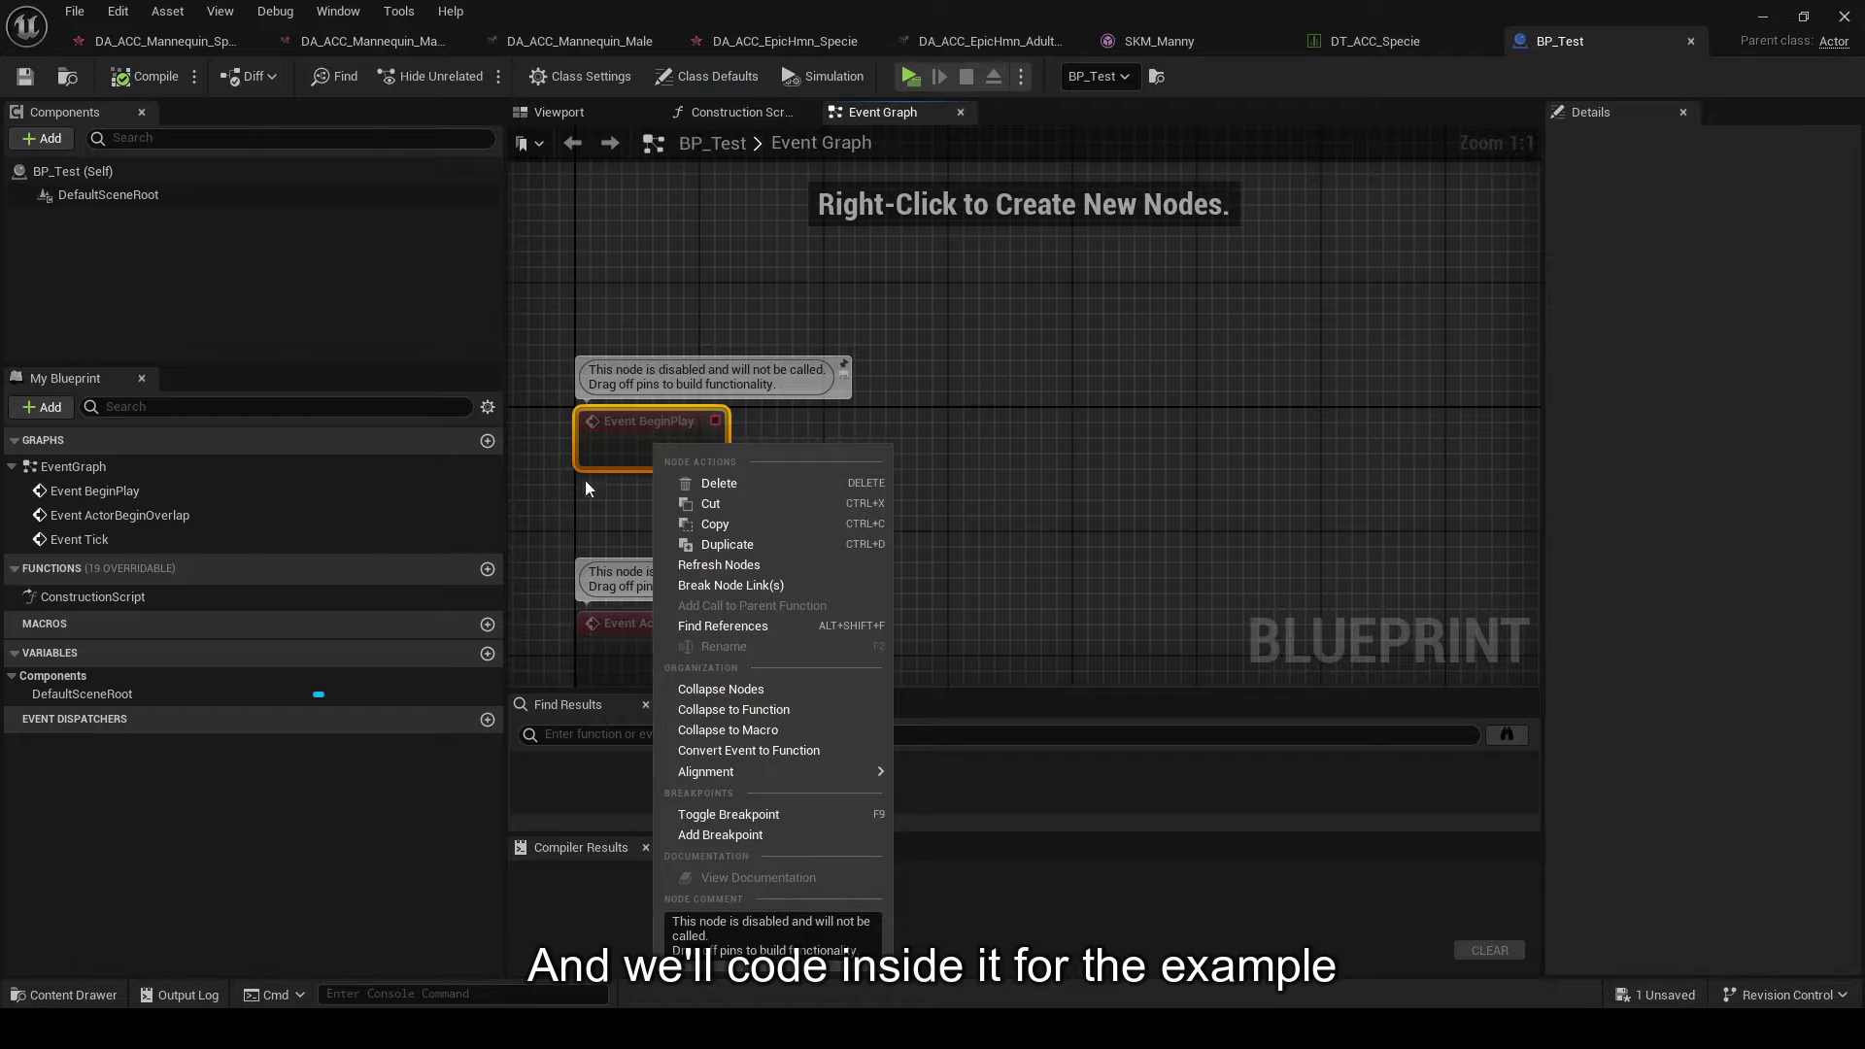
pyautogui.click(590, 517)
pyautogui.rightClick(663, 469)
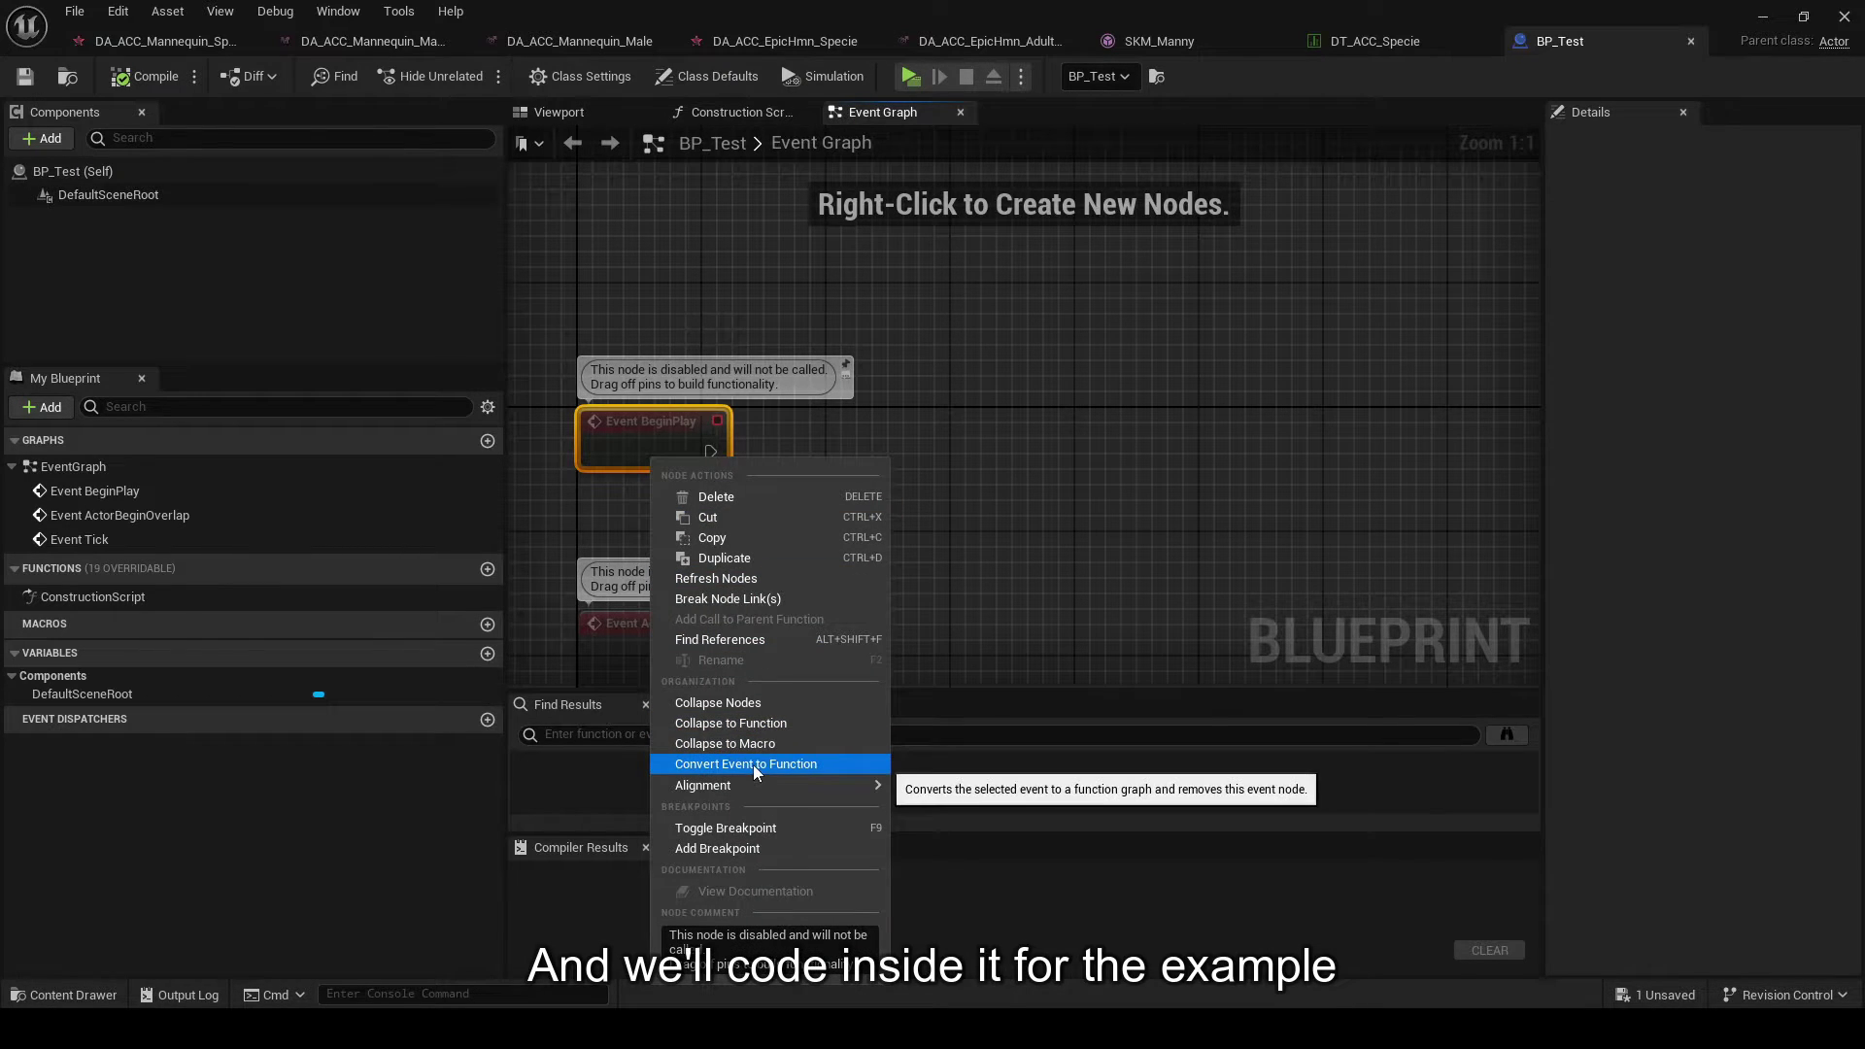
pyautogui.click(557, 452)
# - Add a SpawnActor from Class node with class BP_ACC_Character_Example and place it well clear of Event BeginPlay
pyautogui.rightClick(979, 423)
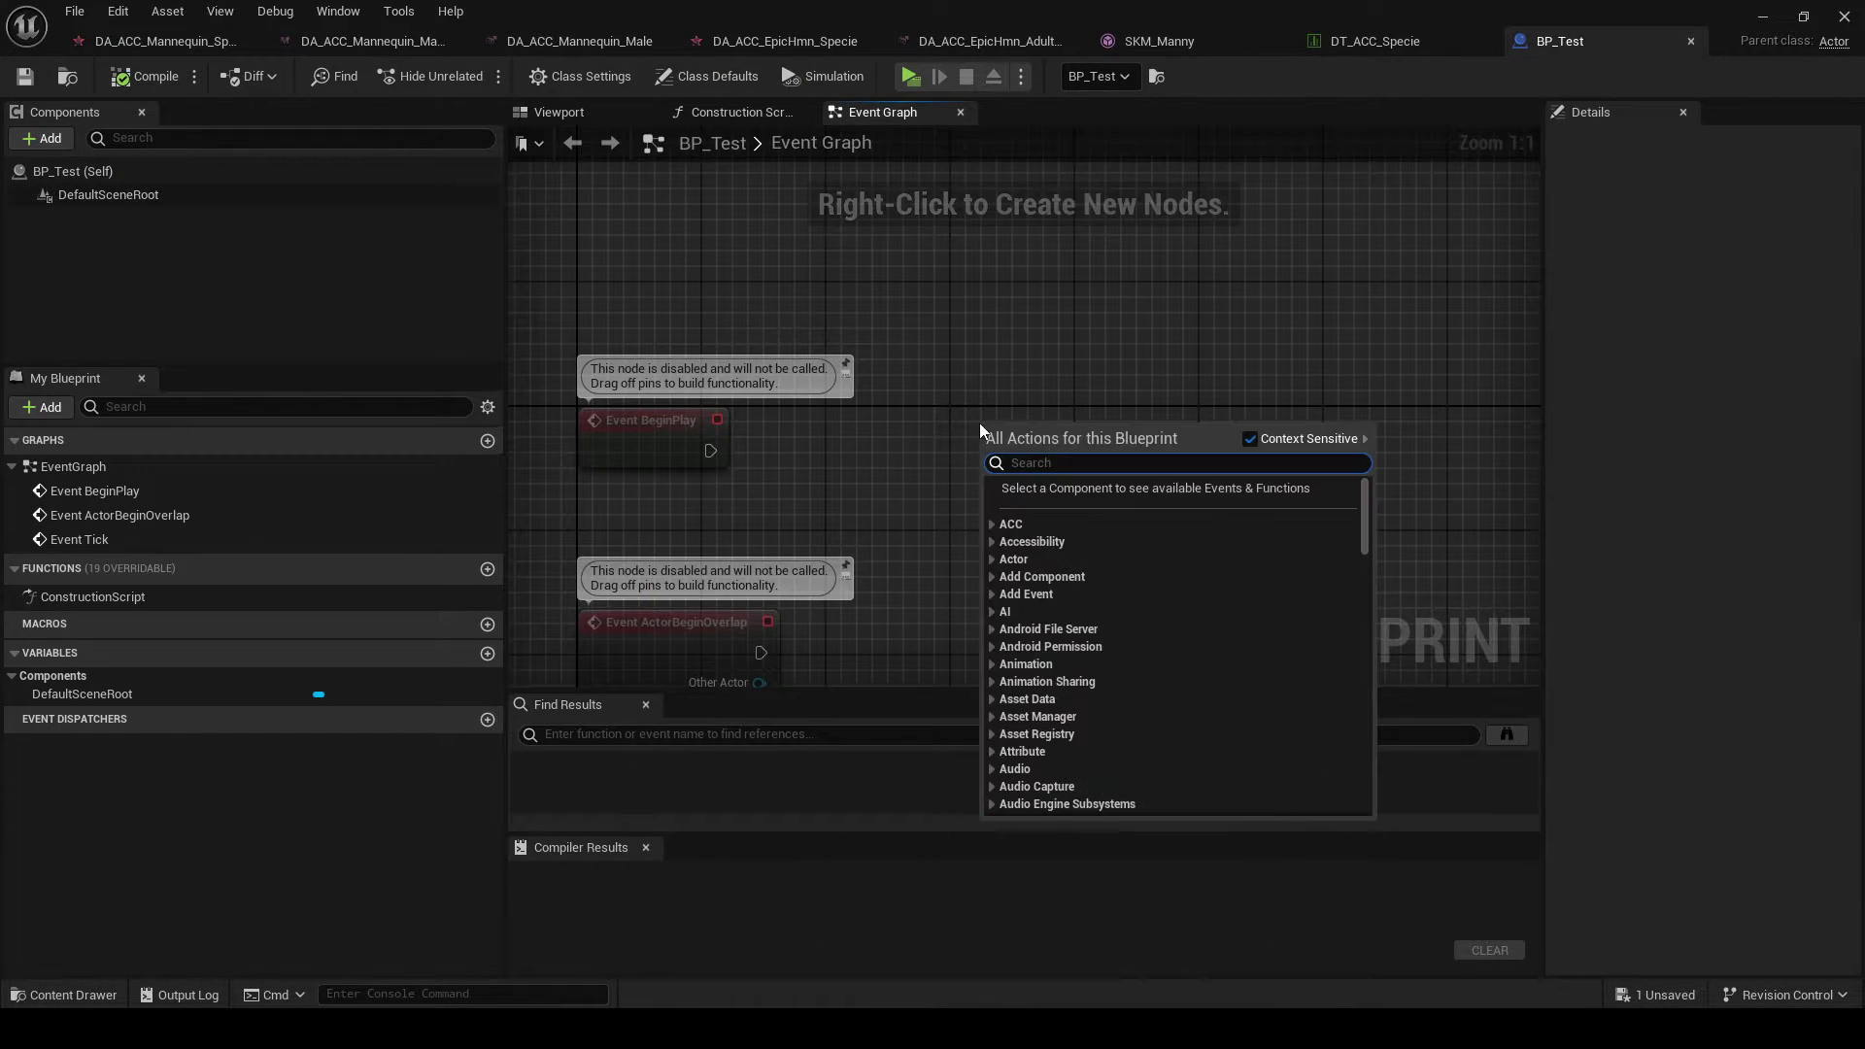
pyautogui.write('Spa')
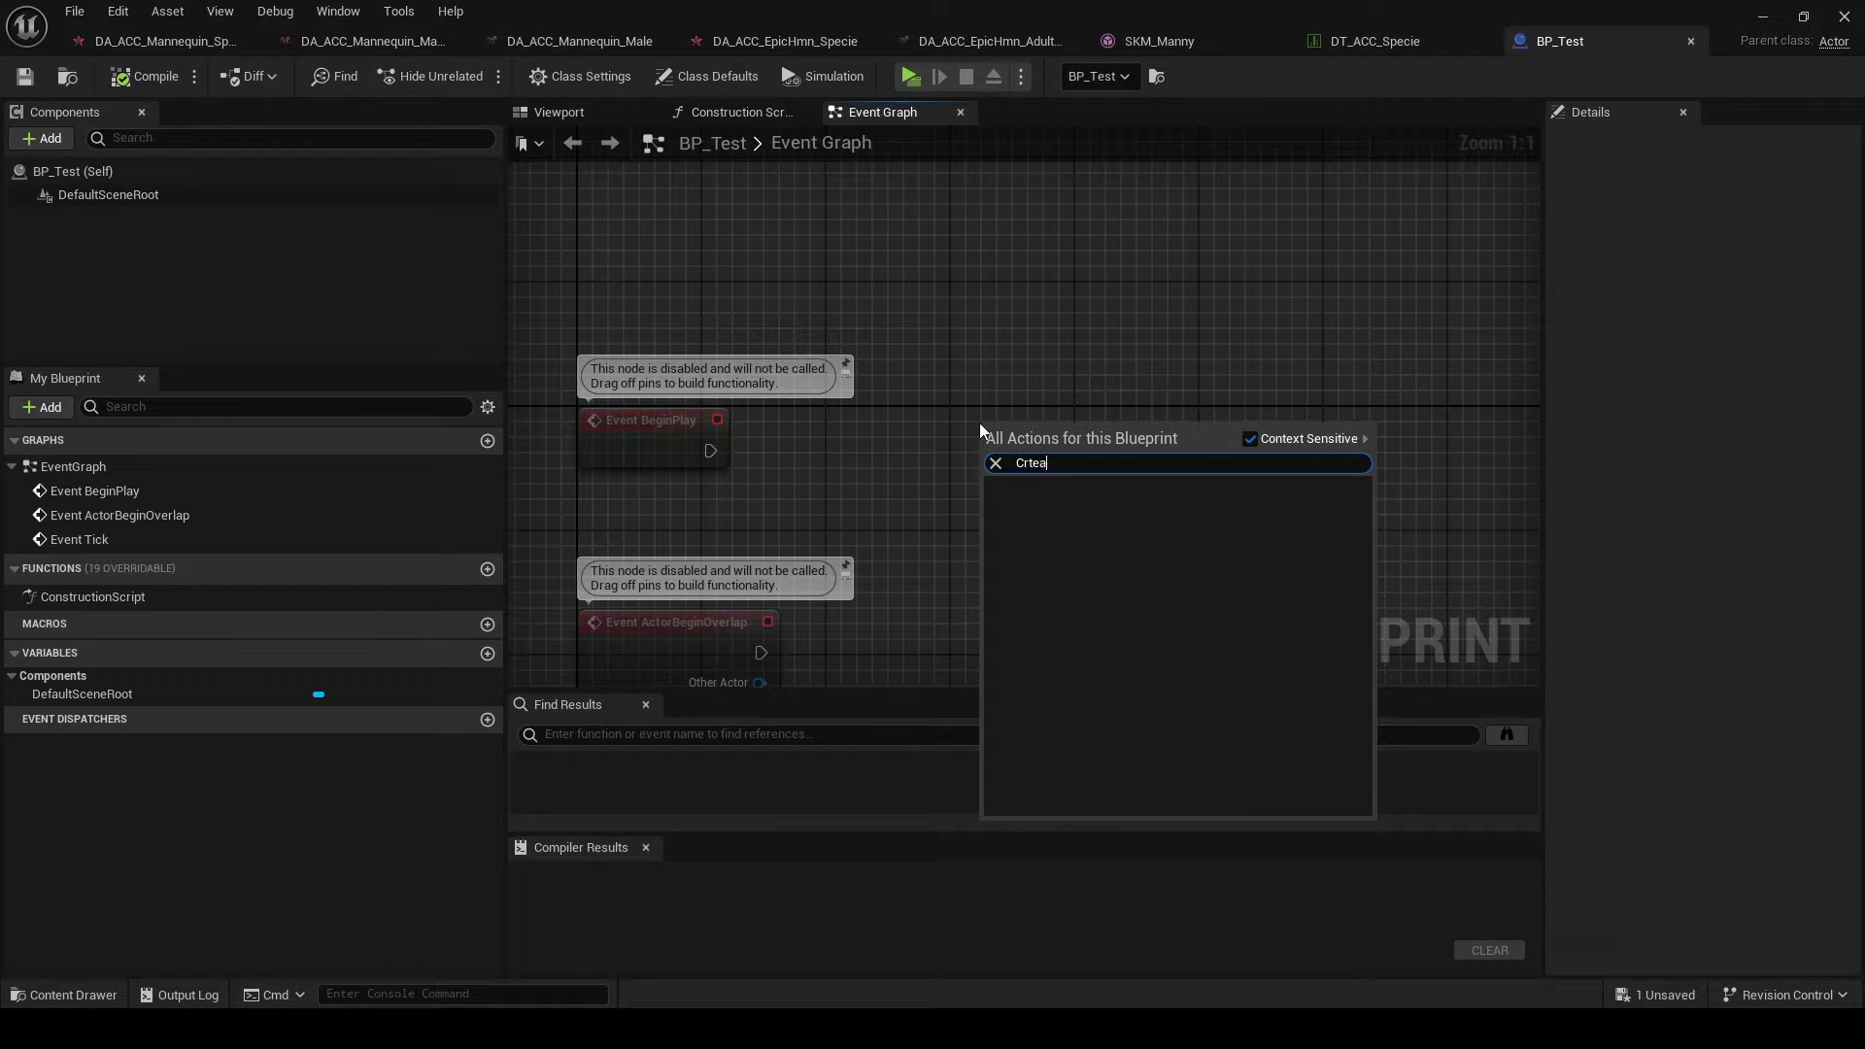
pyautogui.write('wn actor')
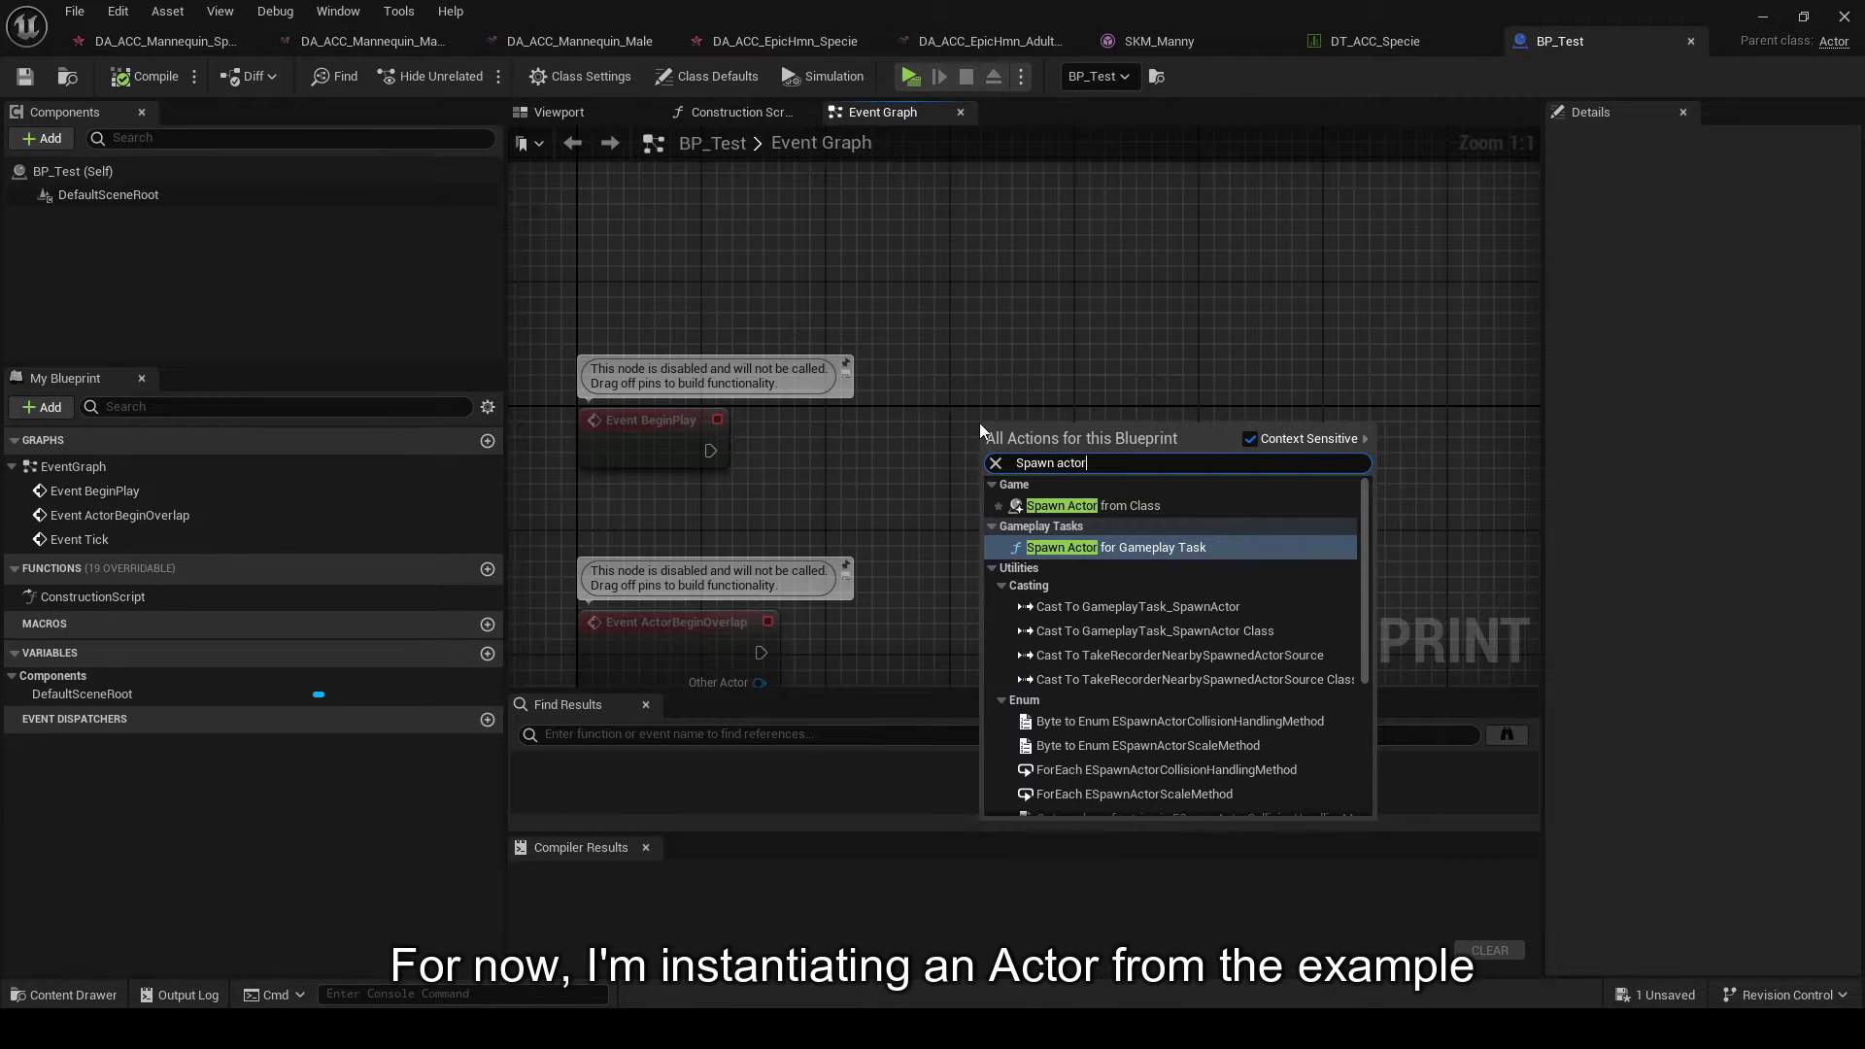
pyautogui.press('Return')
pyautogui.click(1039, 512)
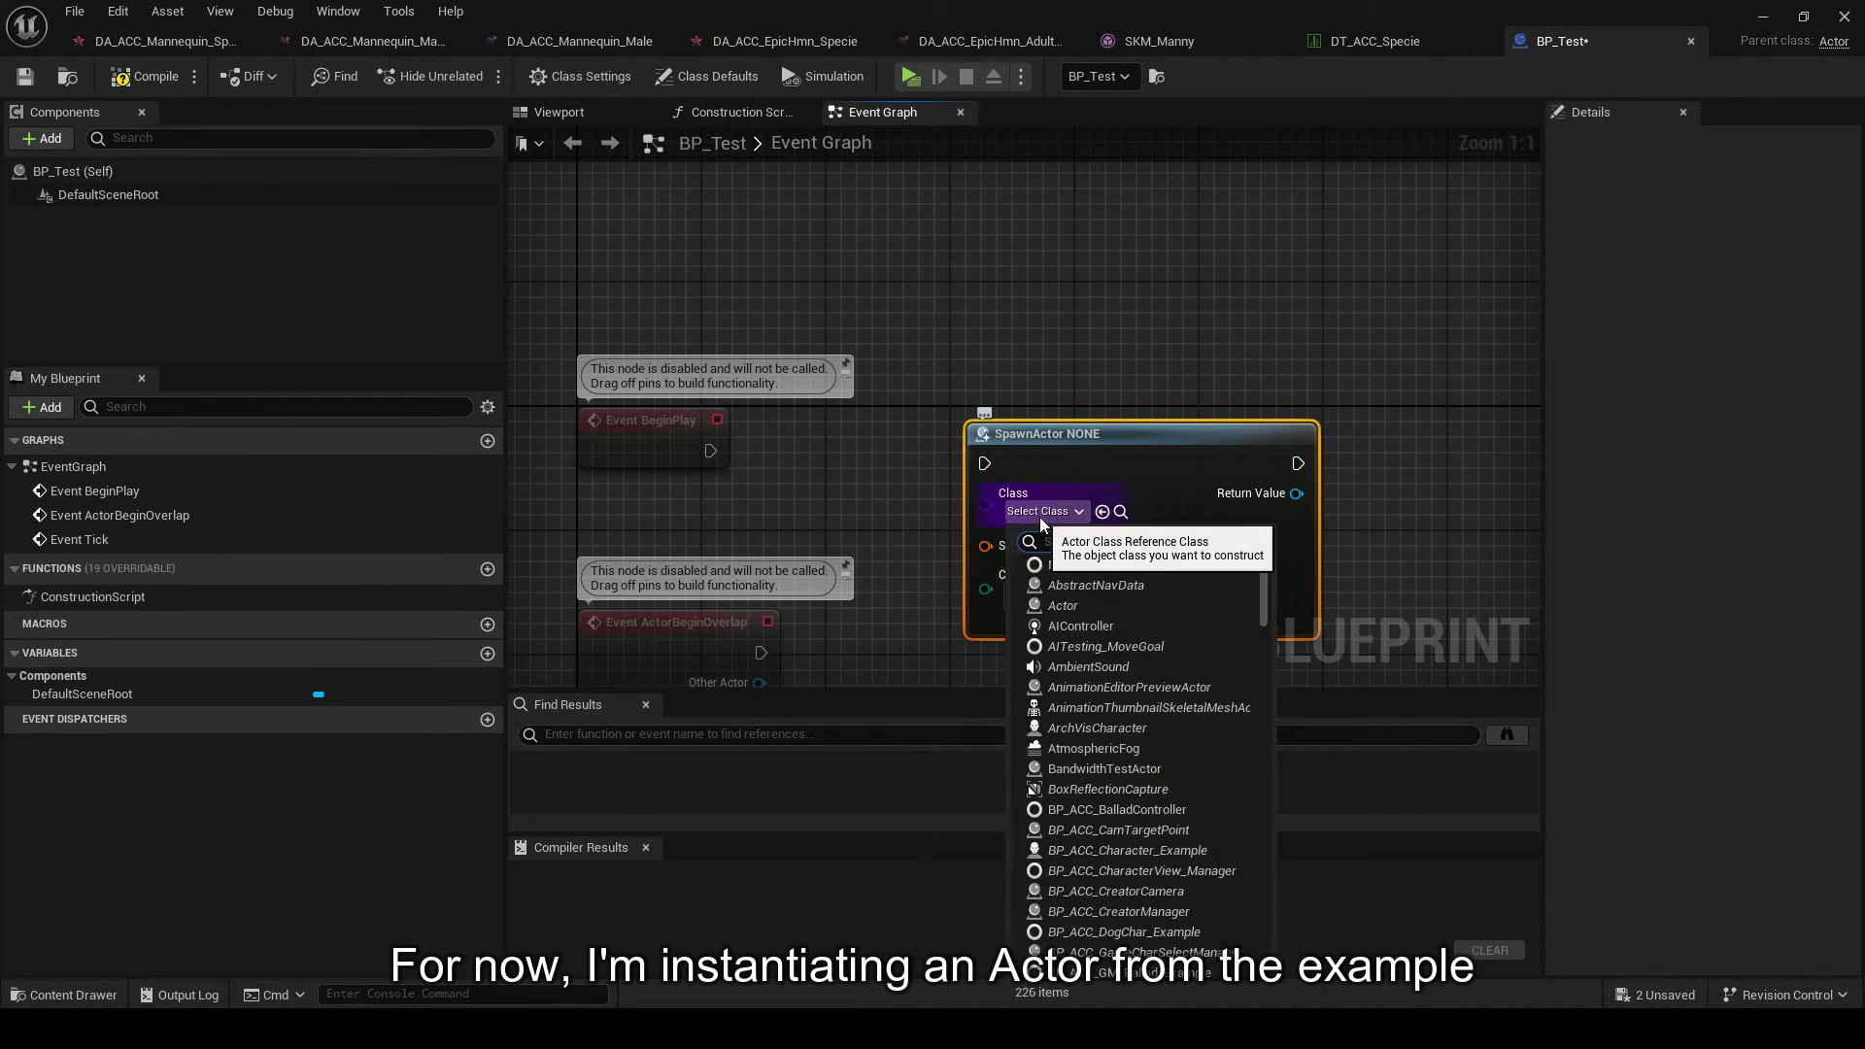
pyautogui.write('Charac')
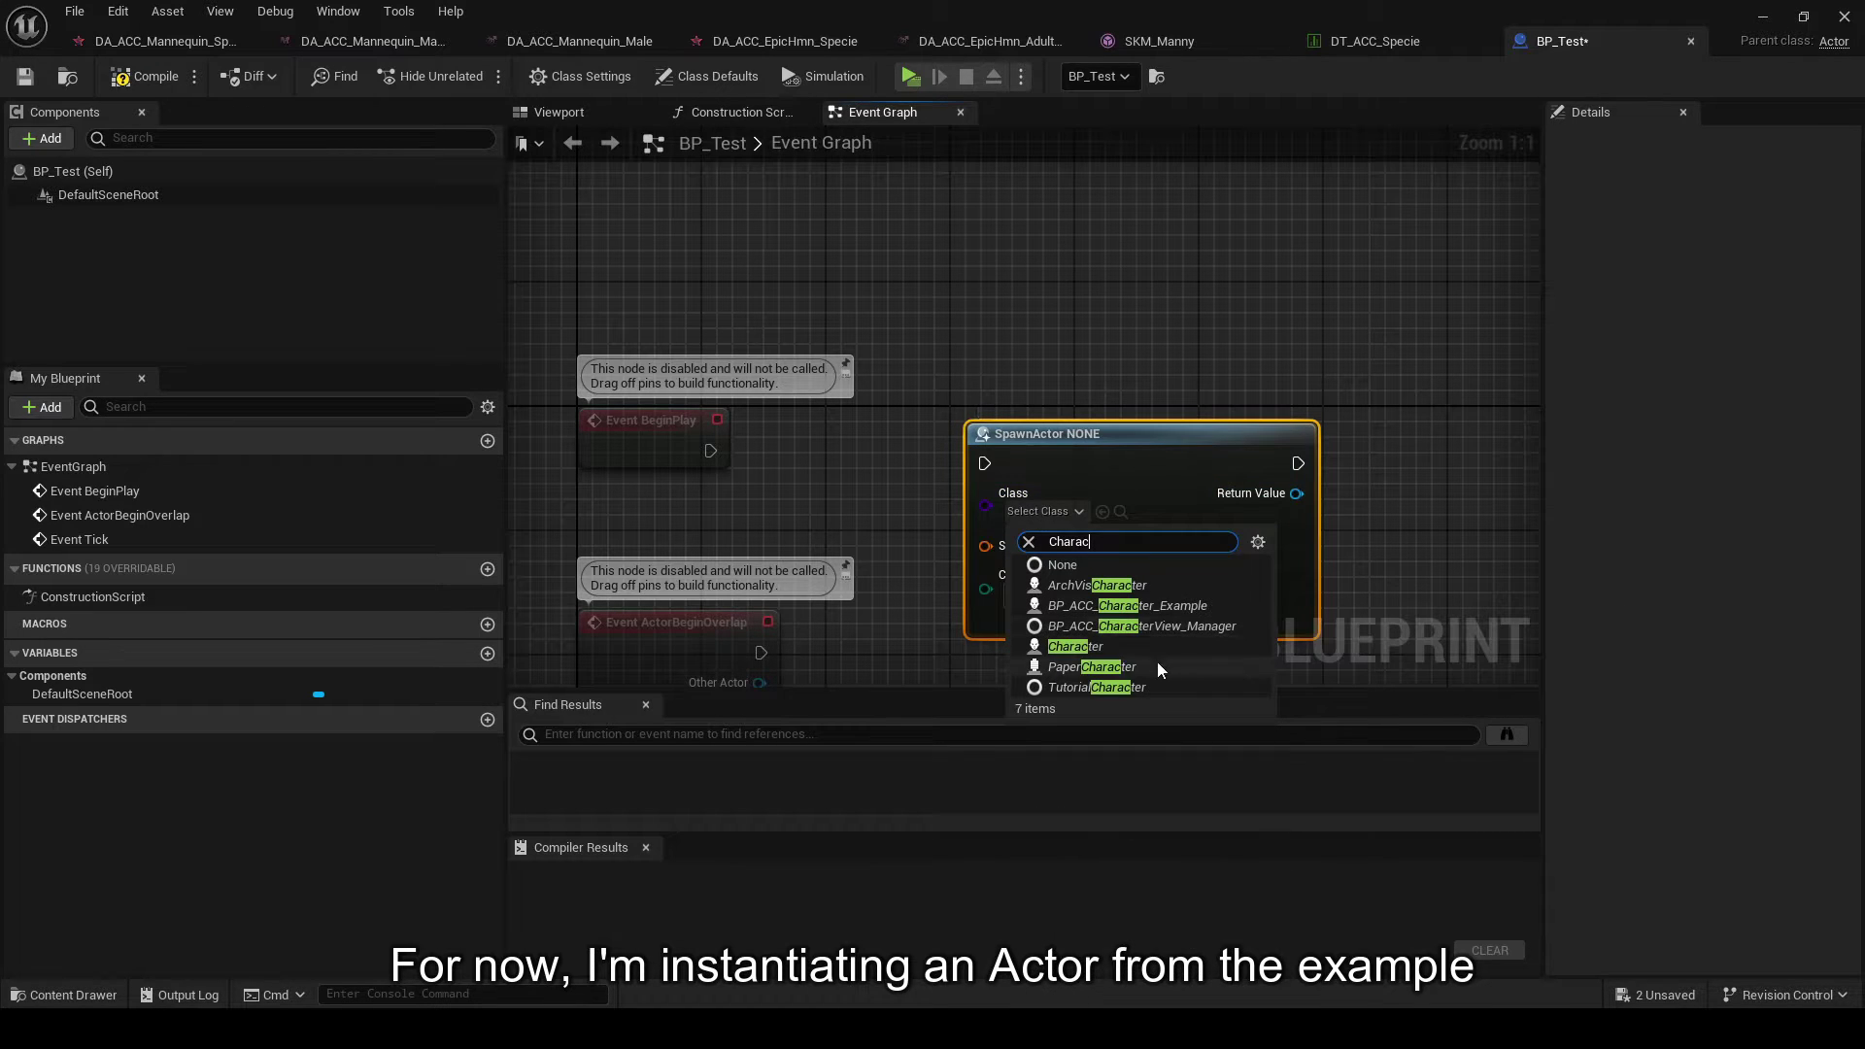
pyautogui.click(1142, 606)
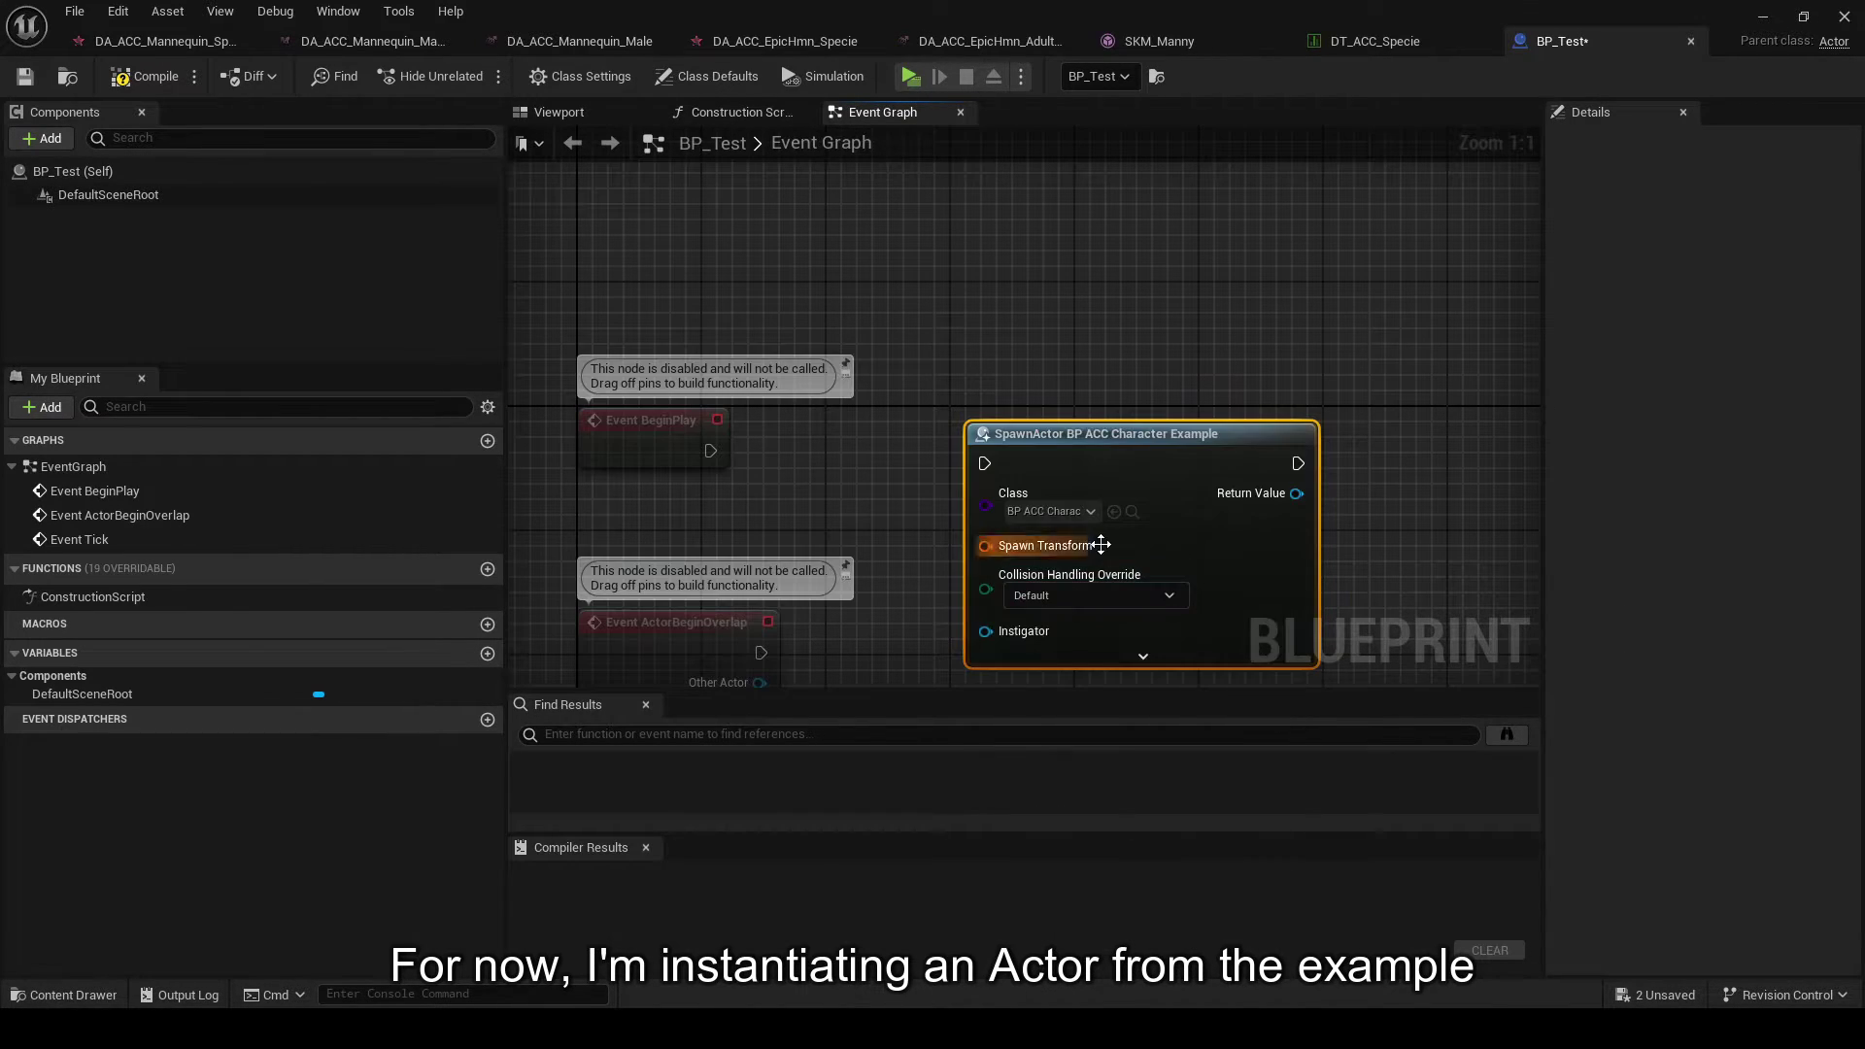
pyautogui.moveTo(1006, 511); pyautogui.dragTo(1022, 402)
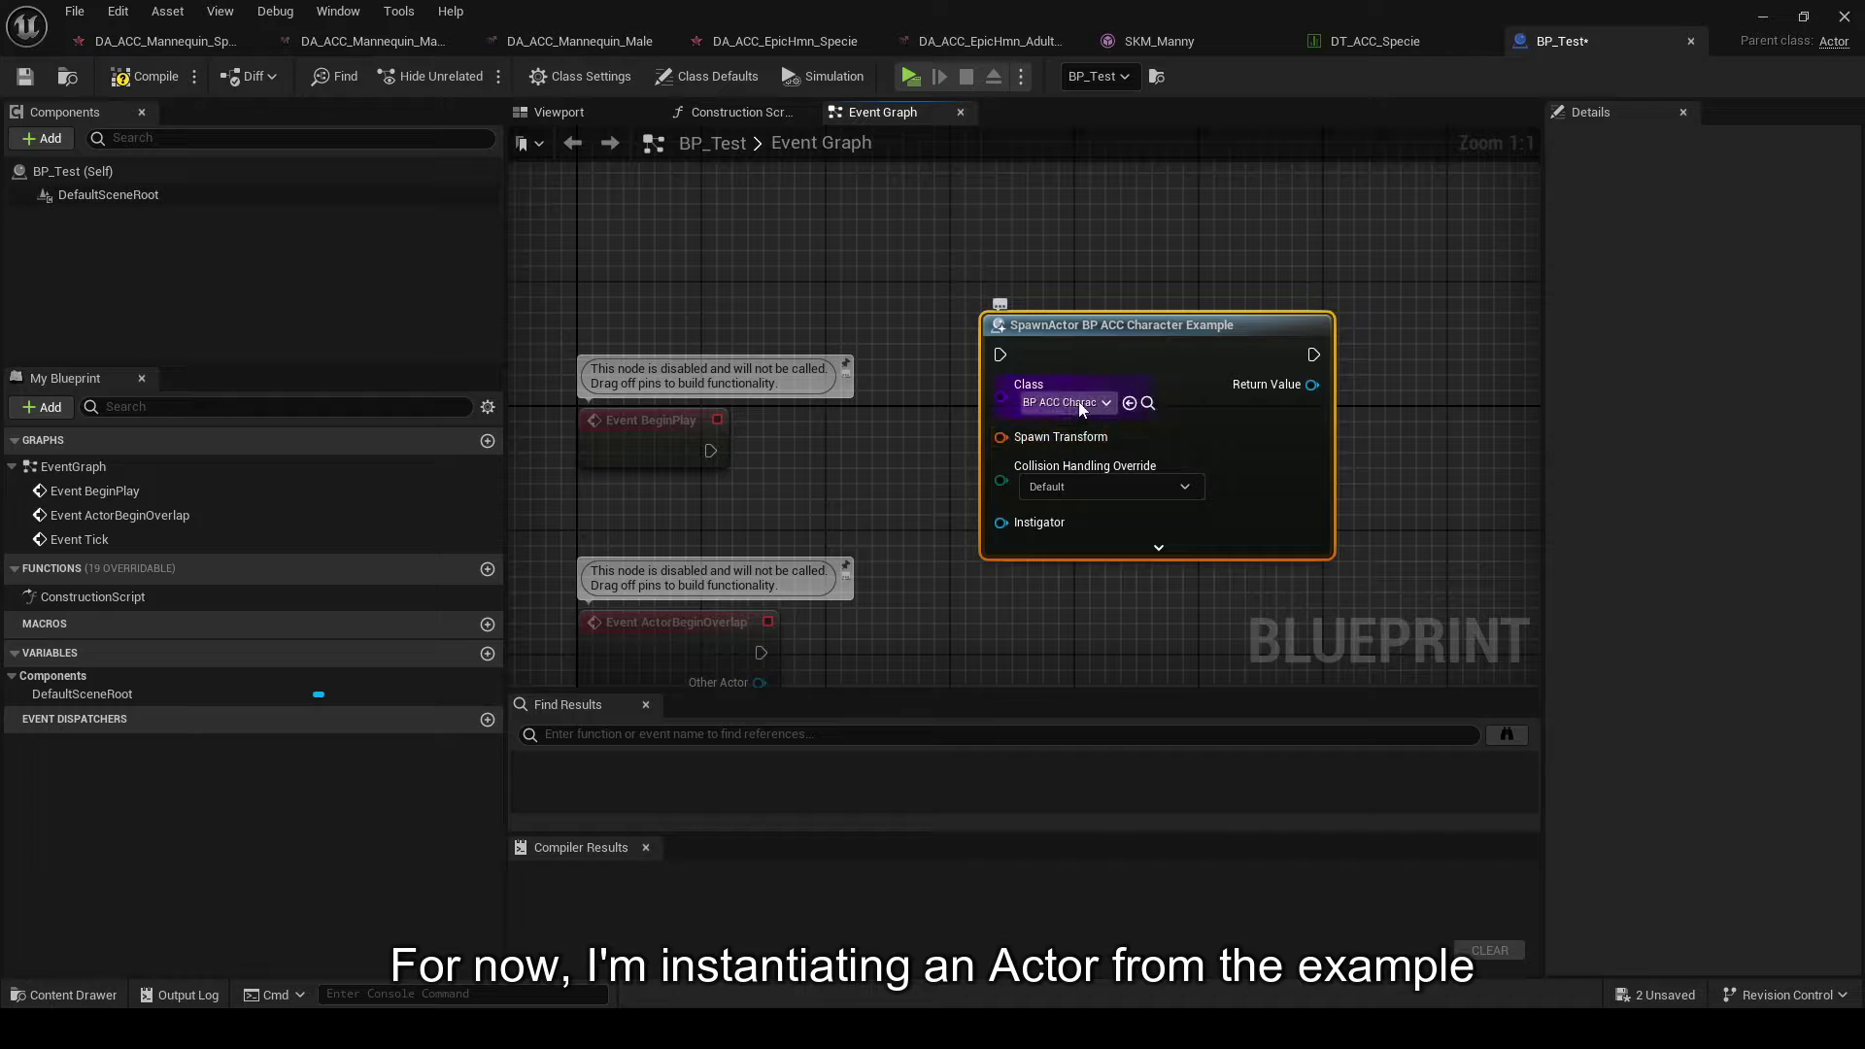
pyautogui.moveTo(1194, 447); pyautogui.dragTo(1443, 445)
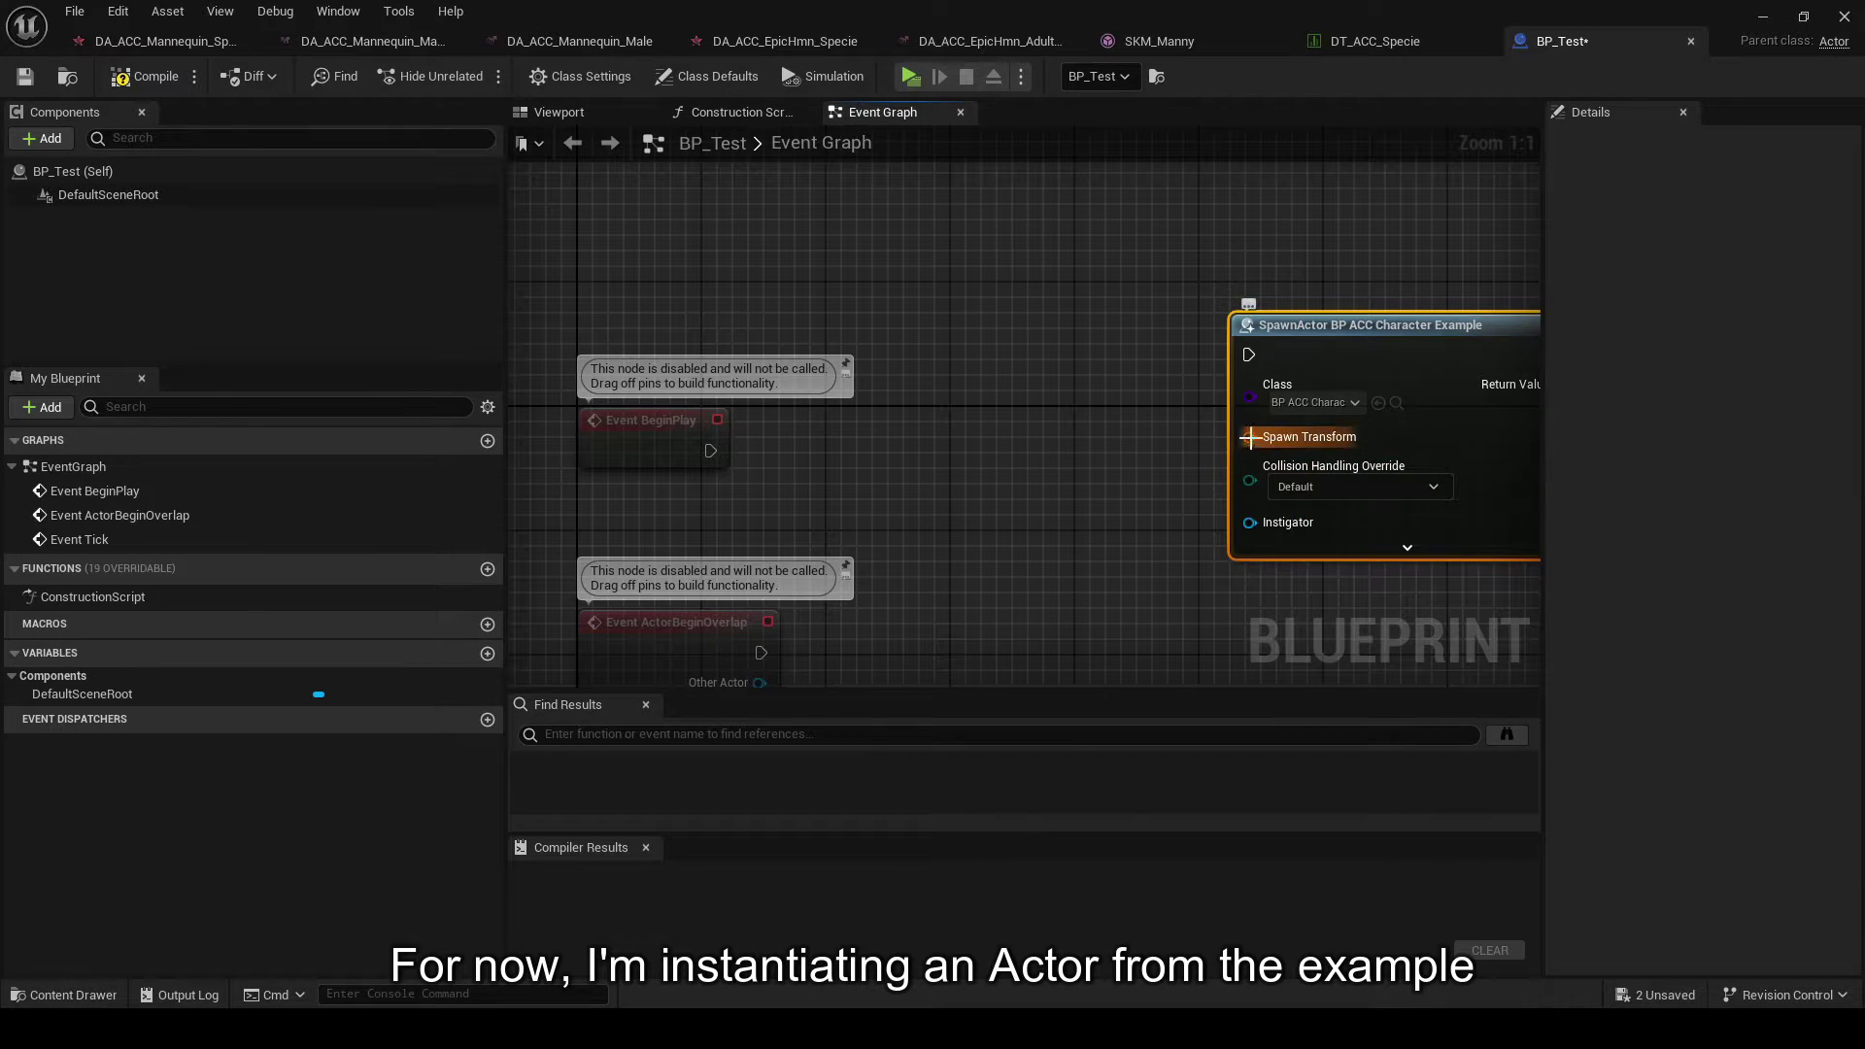
# - Add a Get Actor Transform node and connect its return value to the SpawnActor node's Spawn Transform input
pyautogui.moveTo(1040, 453); pyautogui.dragTo(1046, 451, button='right')
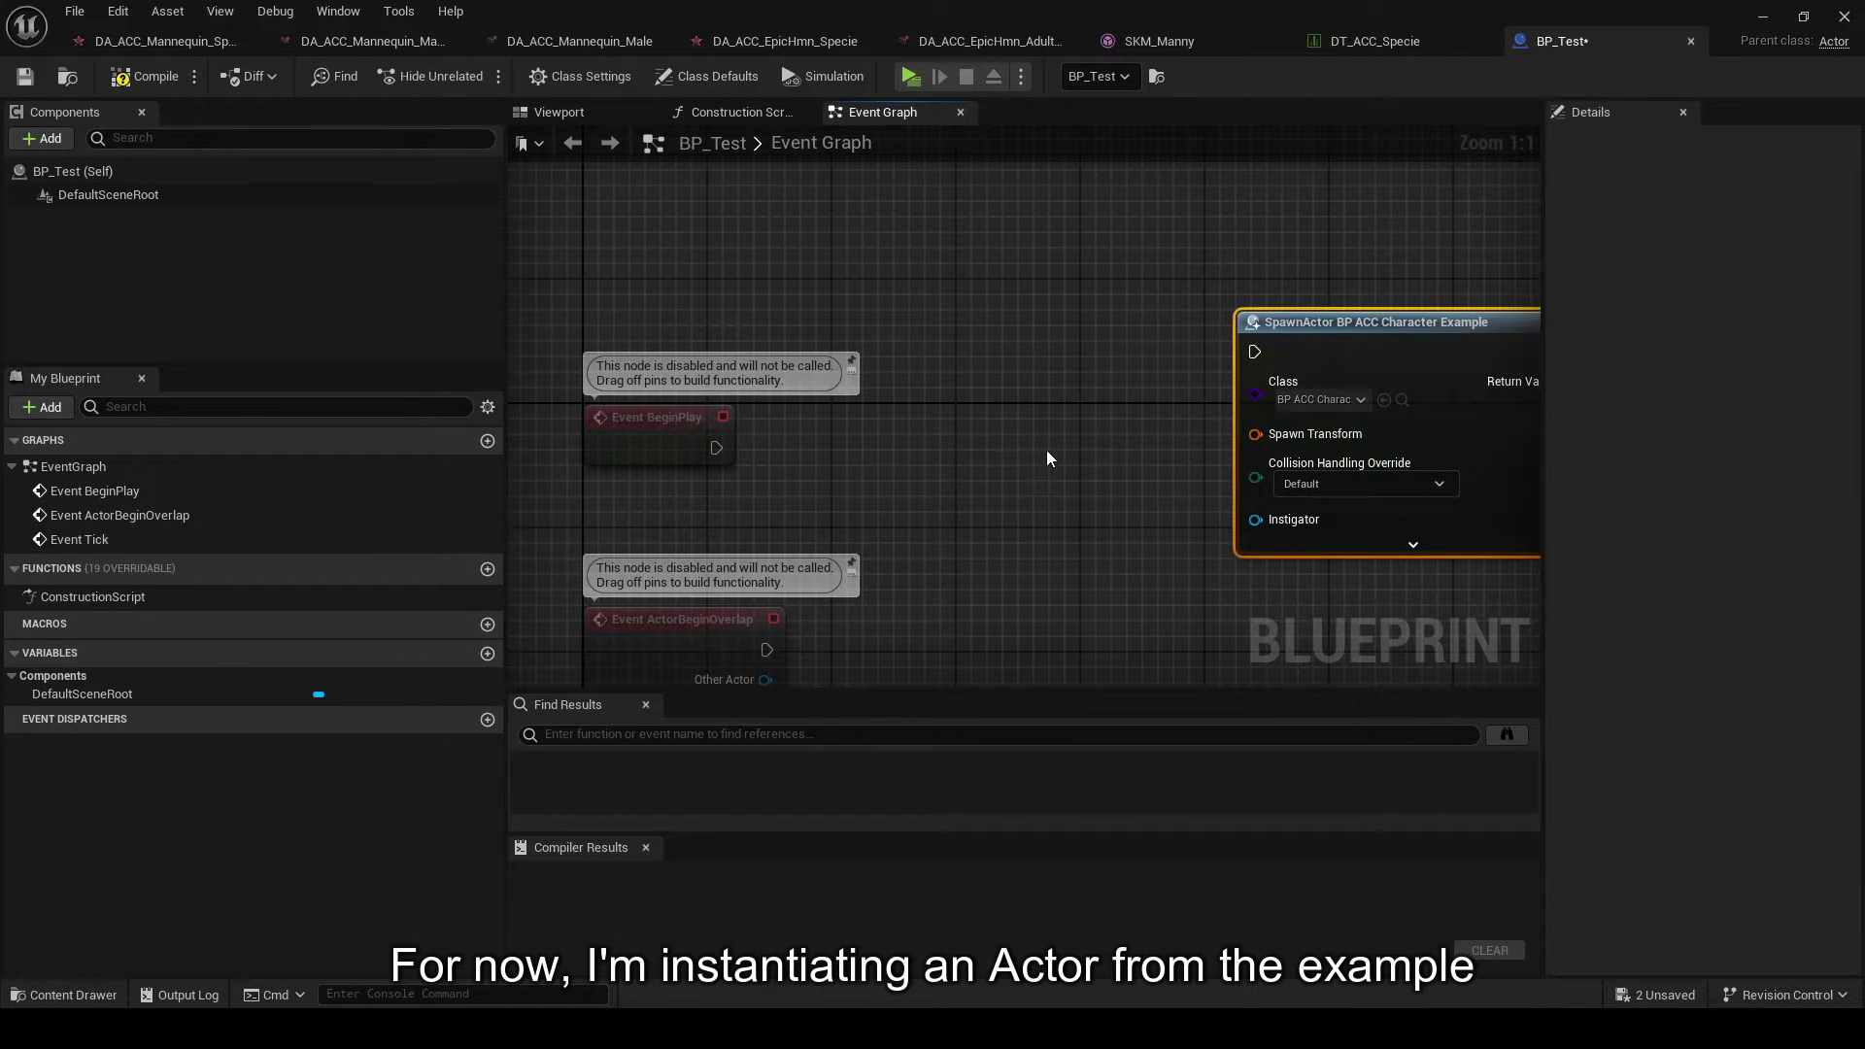
pyautogui.rightClick(988, 476)
pyautogui.write('get actor tran')
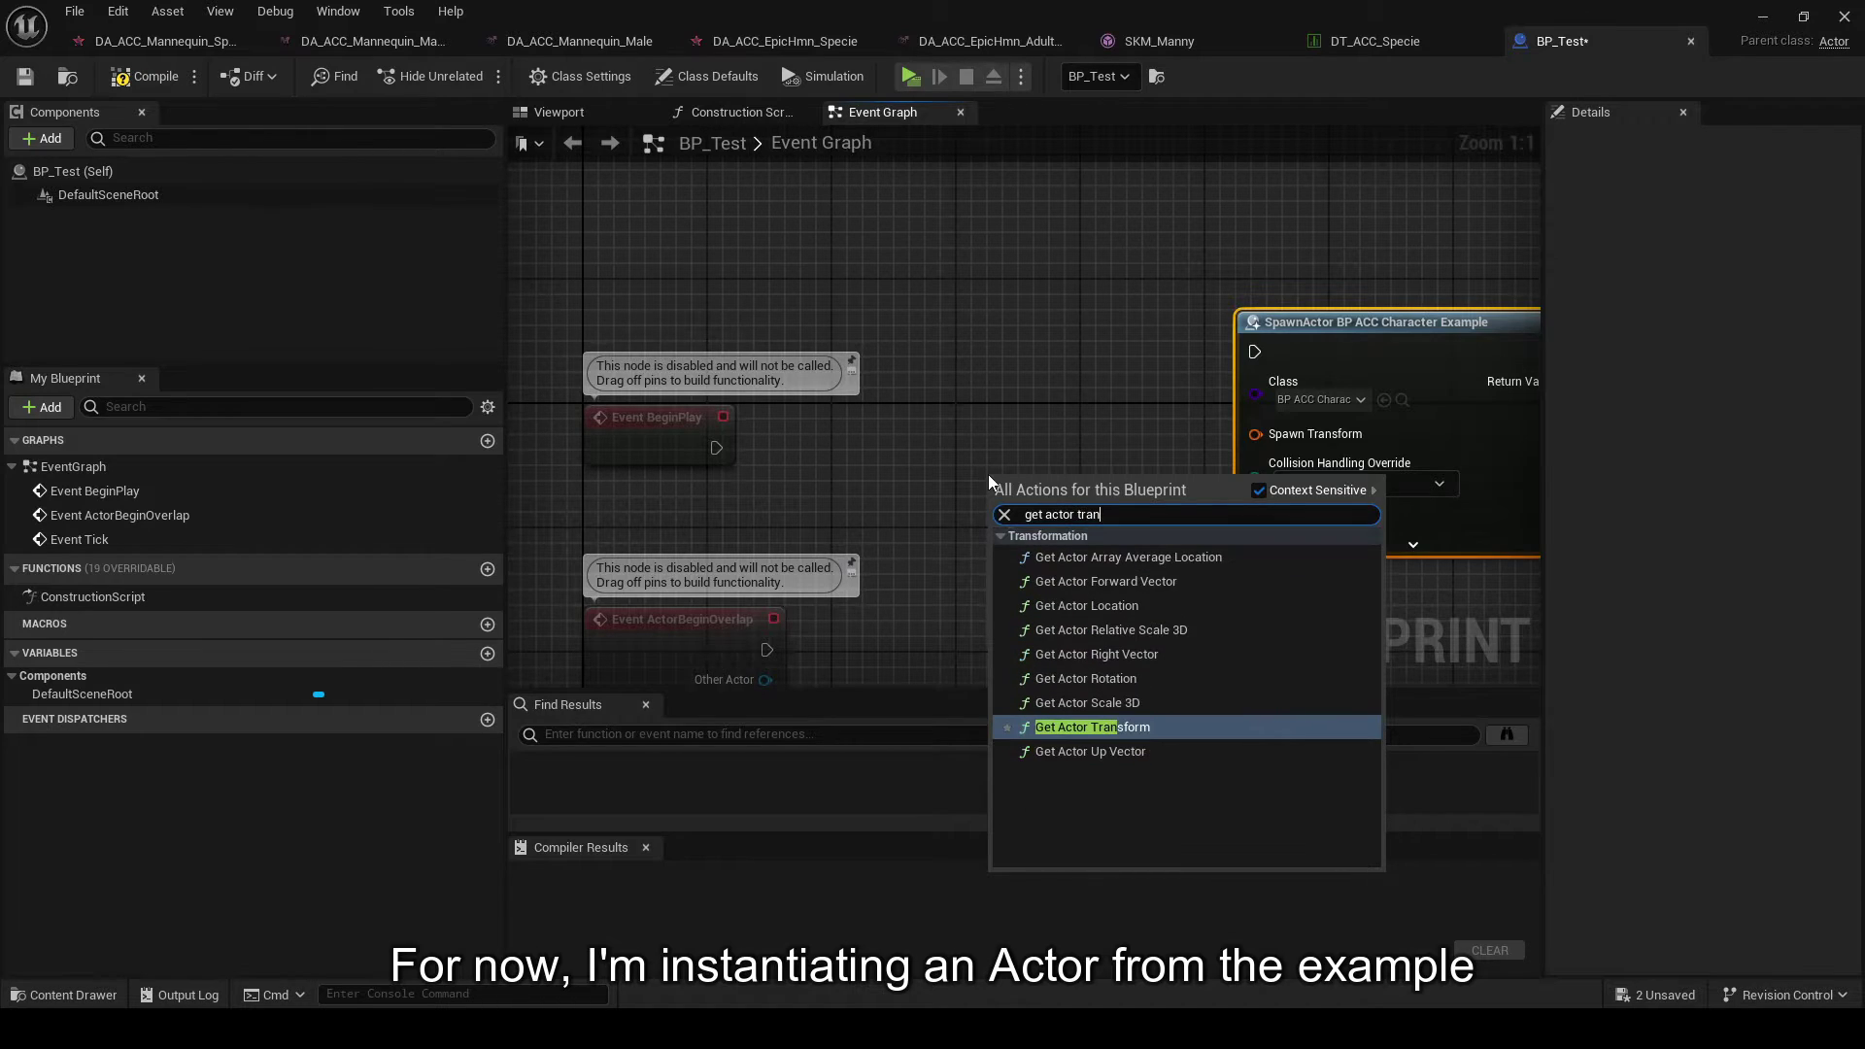
pyautogui.press('Return')
pyautogui.moveTo(1081, 506); pyautogui.dragTo(603, 501, button='right')
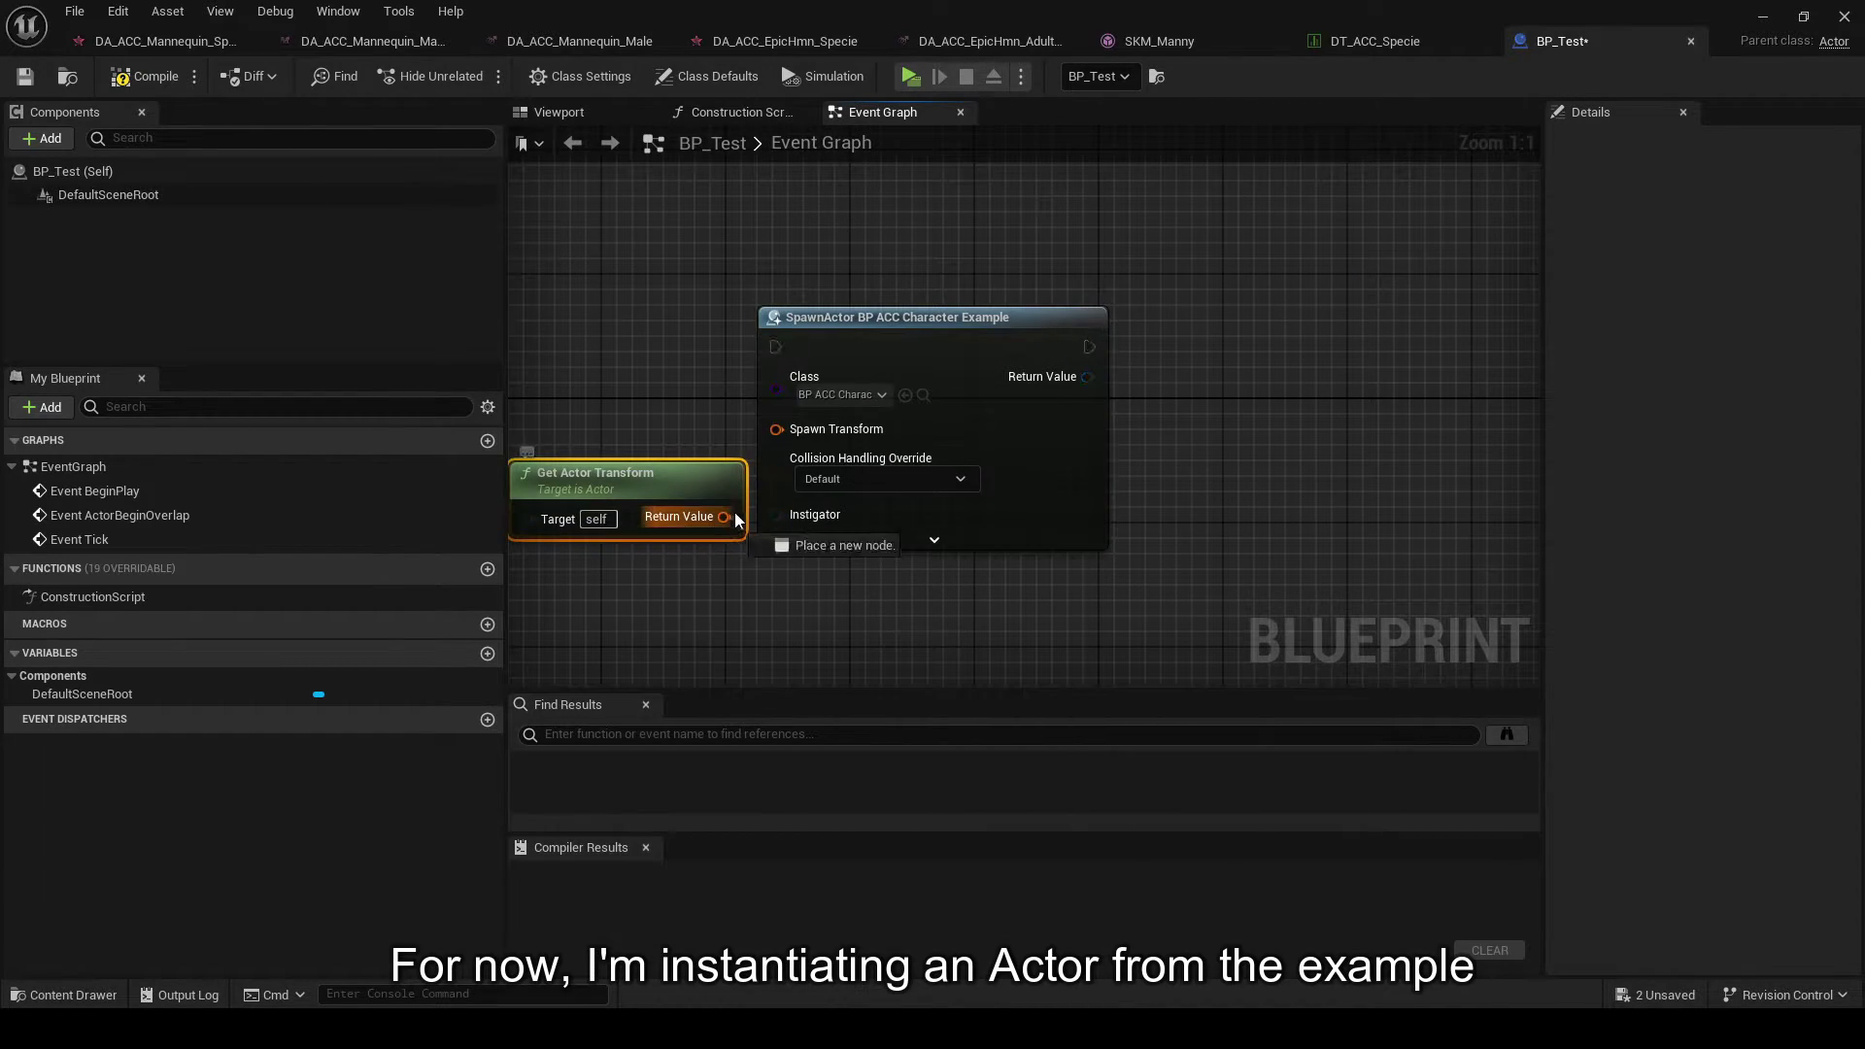
pyautogui.moveTo(937, 416); pyautogui.dragTo(967, 448)
# - Add a Get Component by Class node targeting the SpawnActor node's return value
pyautogui.moveTo(1122, 409); pyautogui.dragTo(1269, 390)
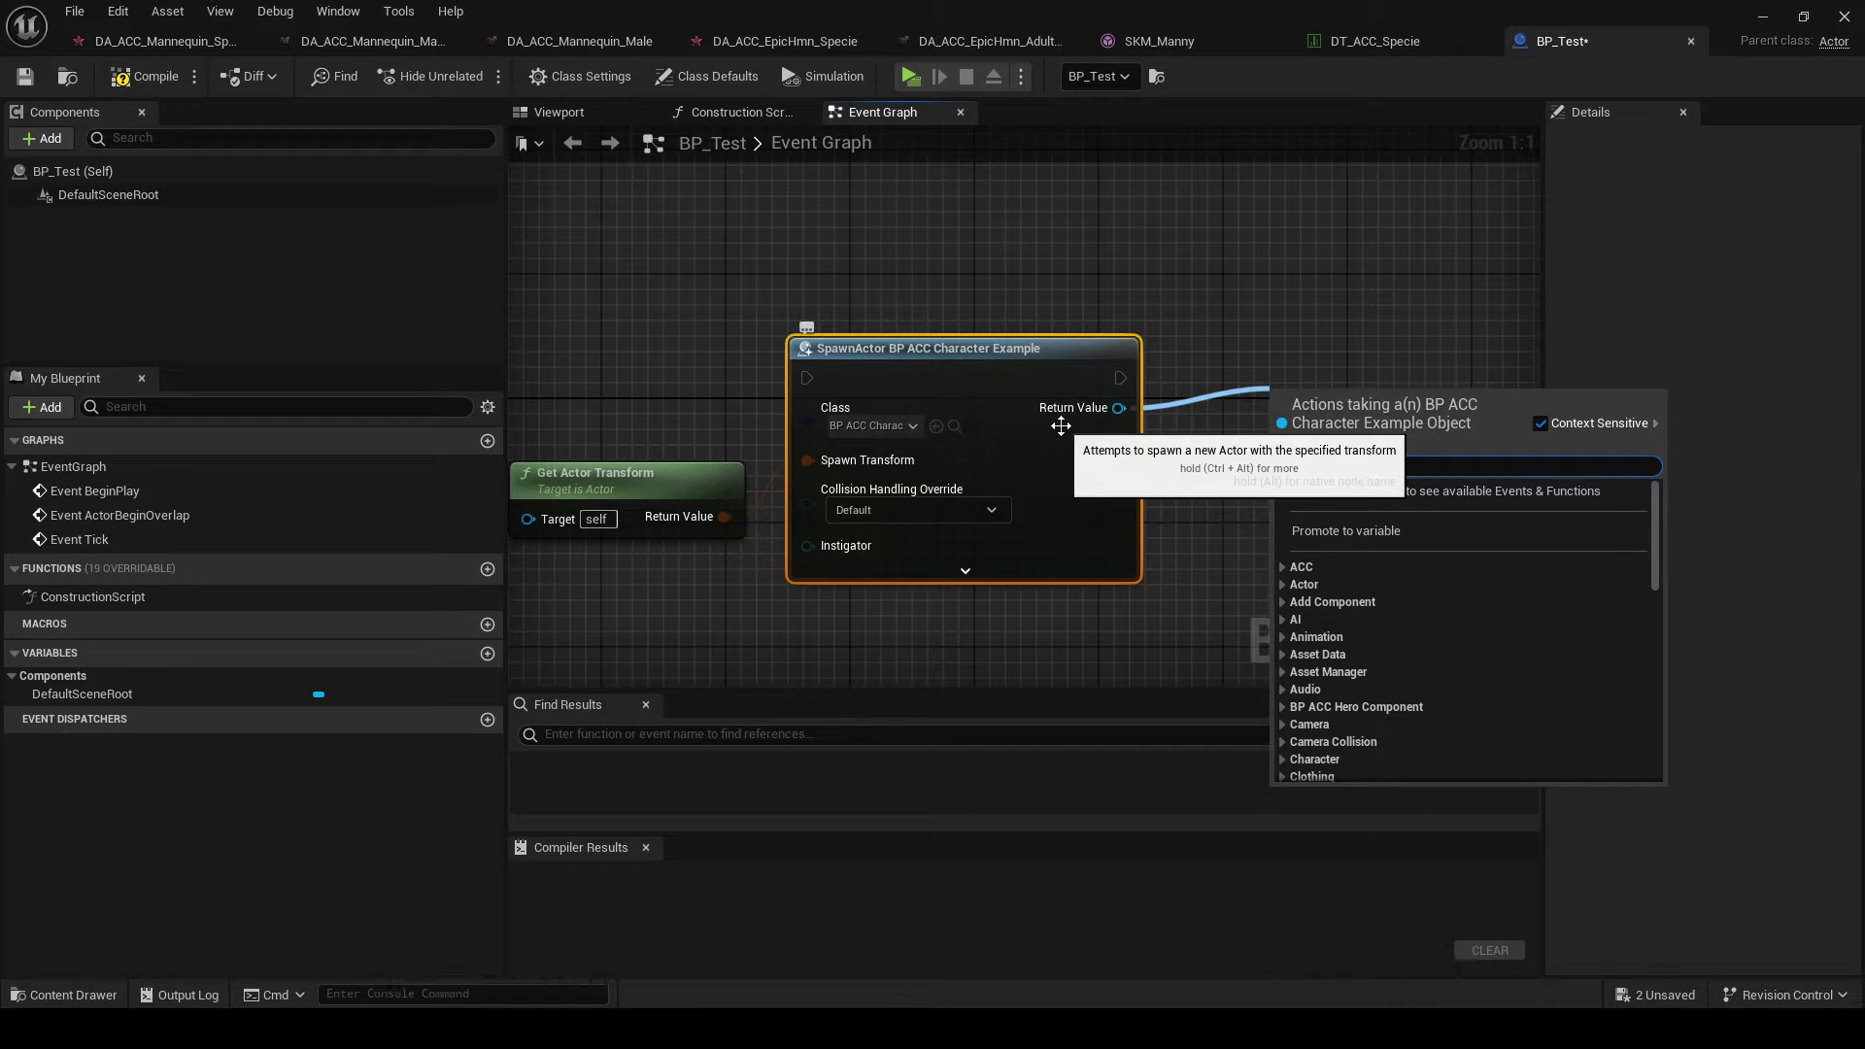
pyautogui.scroll(-10, 1457, 632)
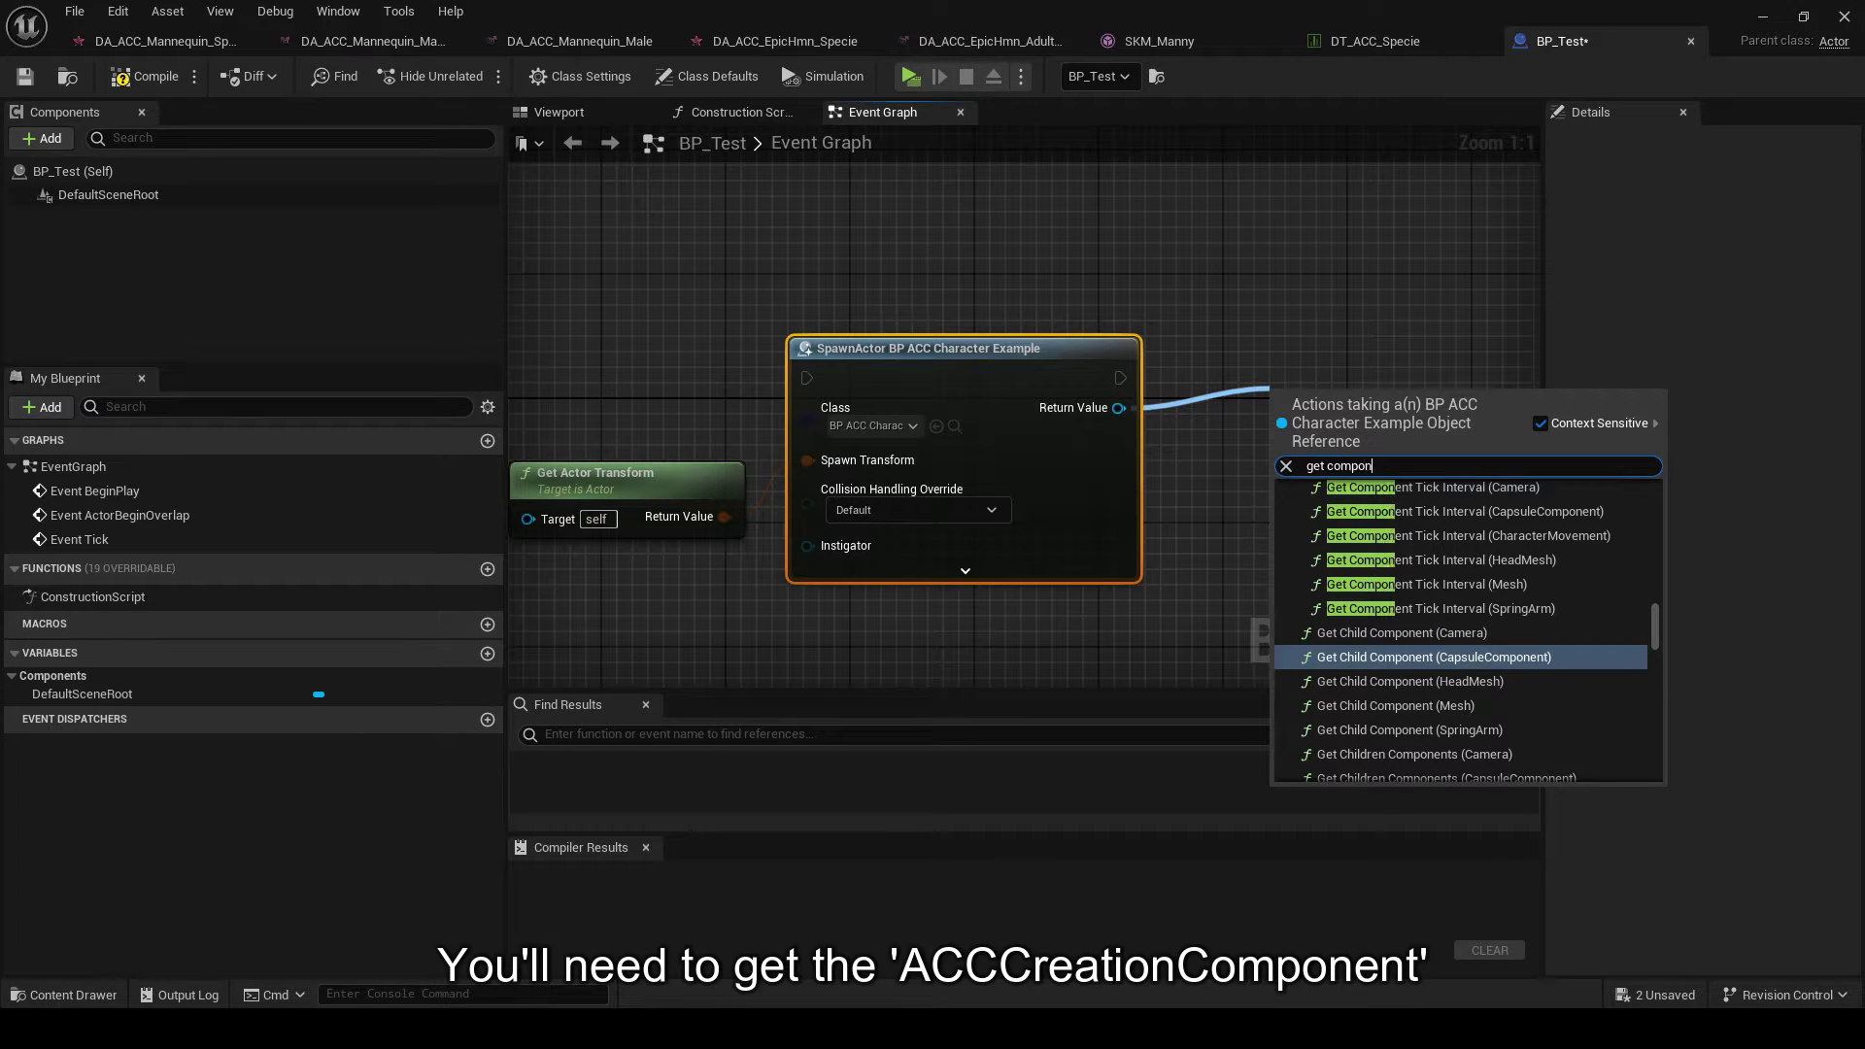
pyautogui.press('Up')
pyautogui.press('Up')
pyautogui.press('Up')
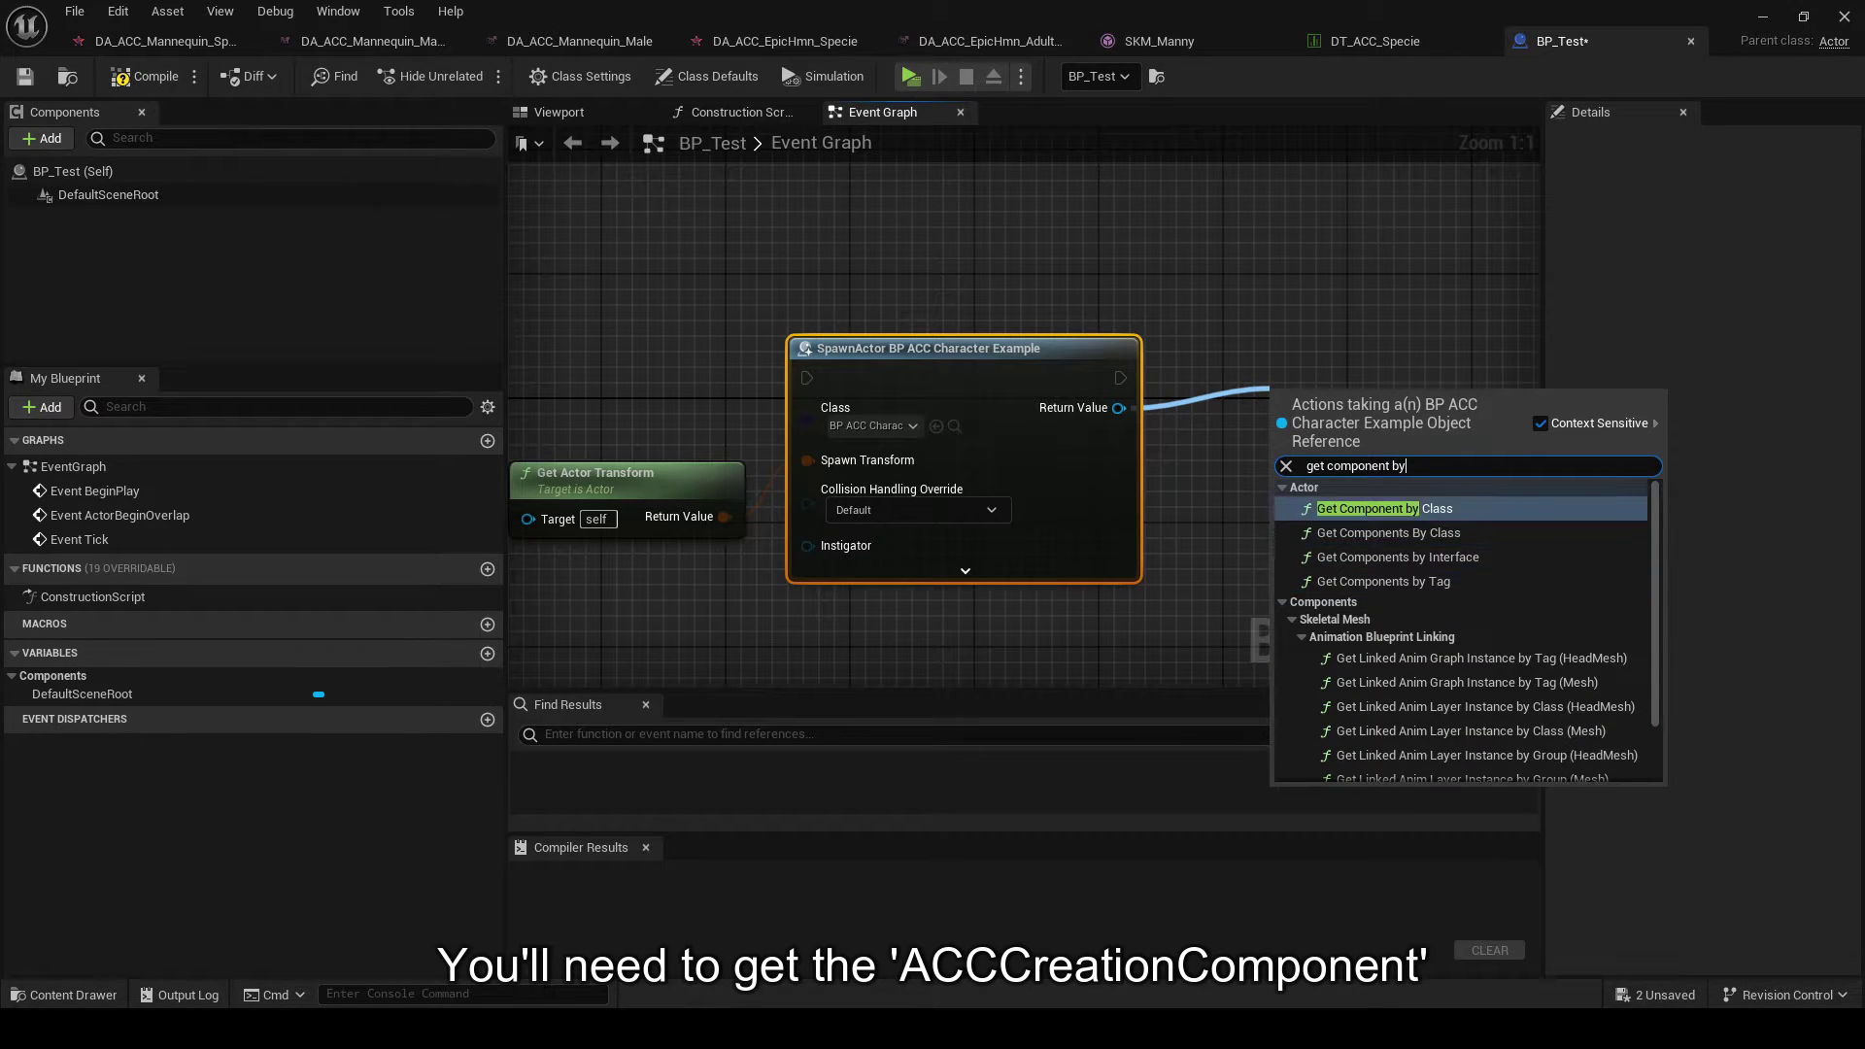
pyautogui.press('Return')
pyautogui.moveTo(1140, 283); pyautogui.dragTo(785, 217, button='right')
# - Set the Get Component by Class node's component class to ACCCreationComponent and compile the Blueprint
pyautogui.click(981, 420)
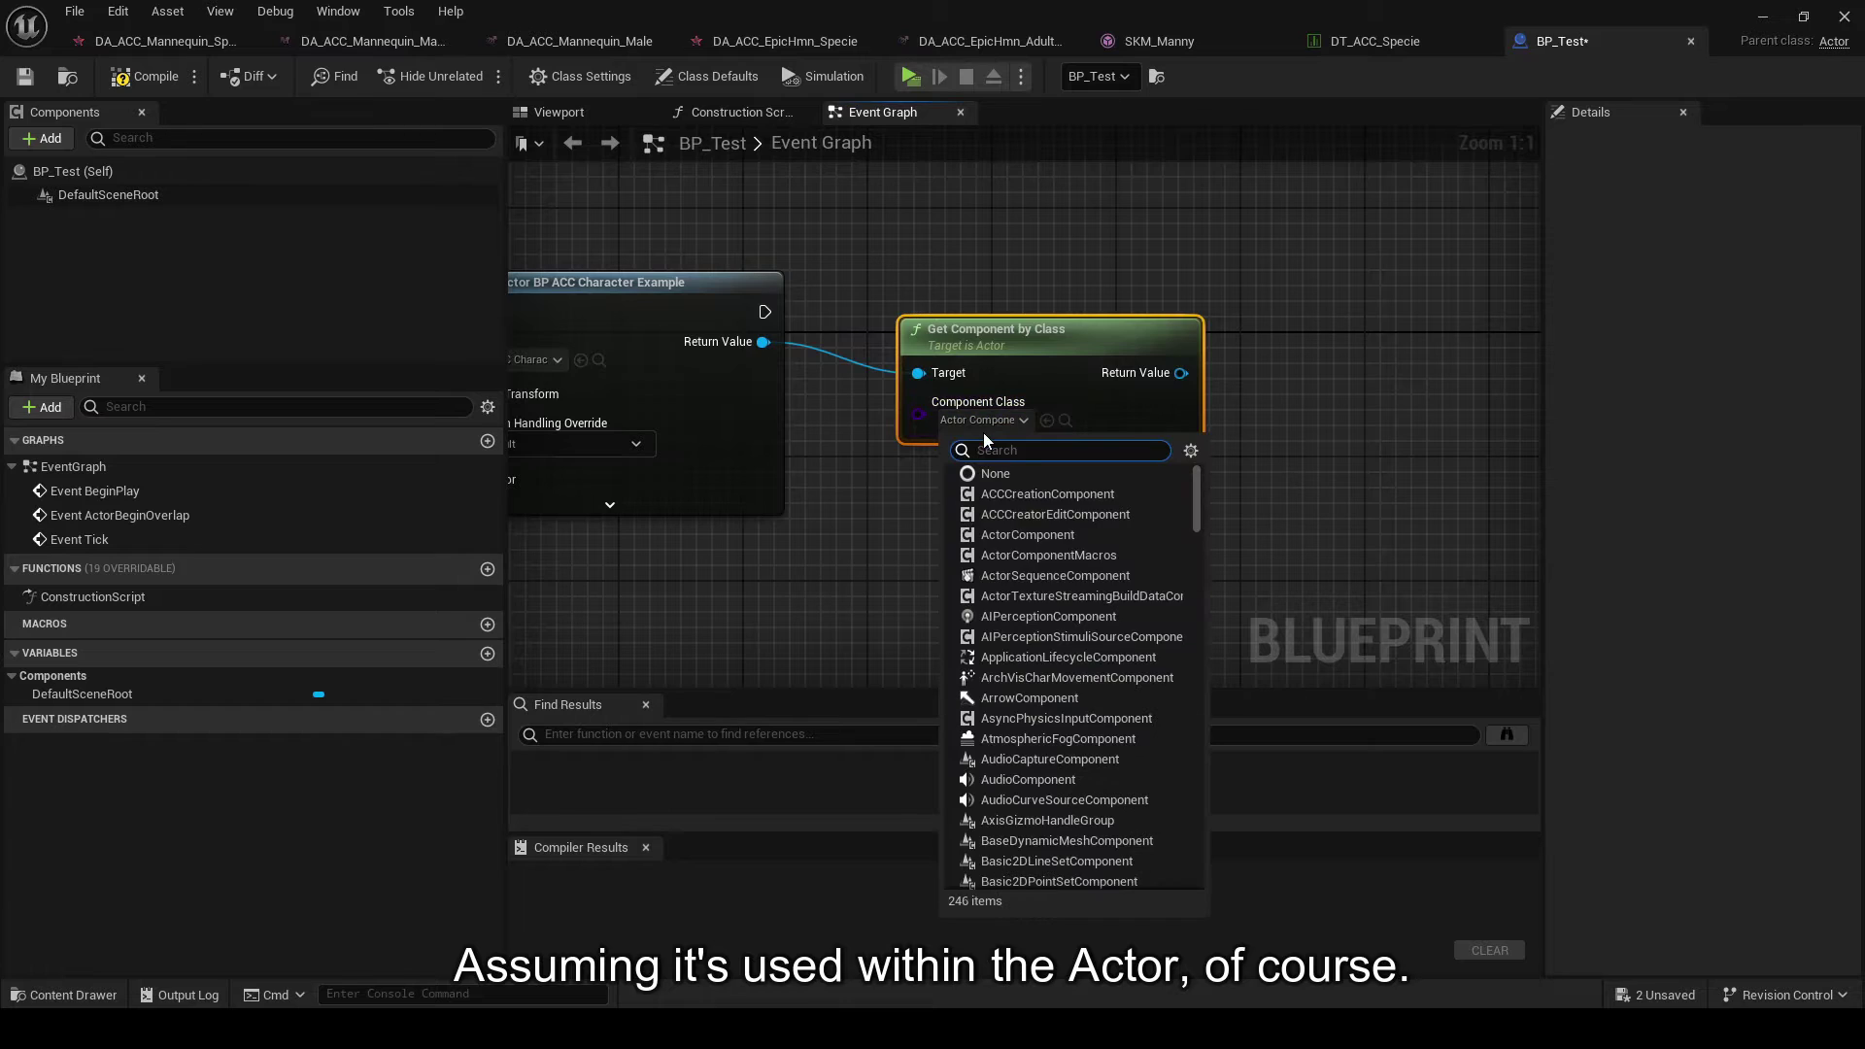
pyautogui.write('Creation')
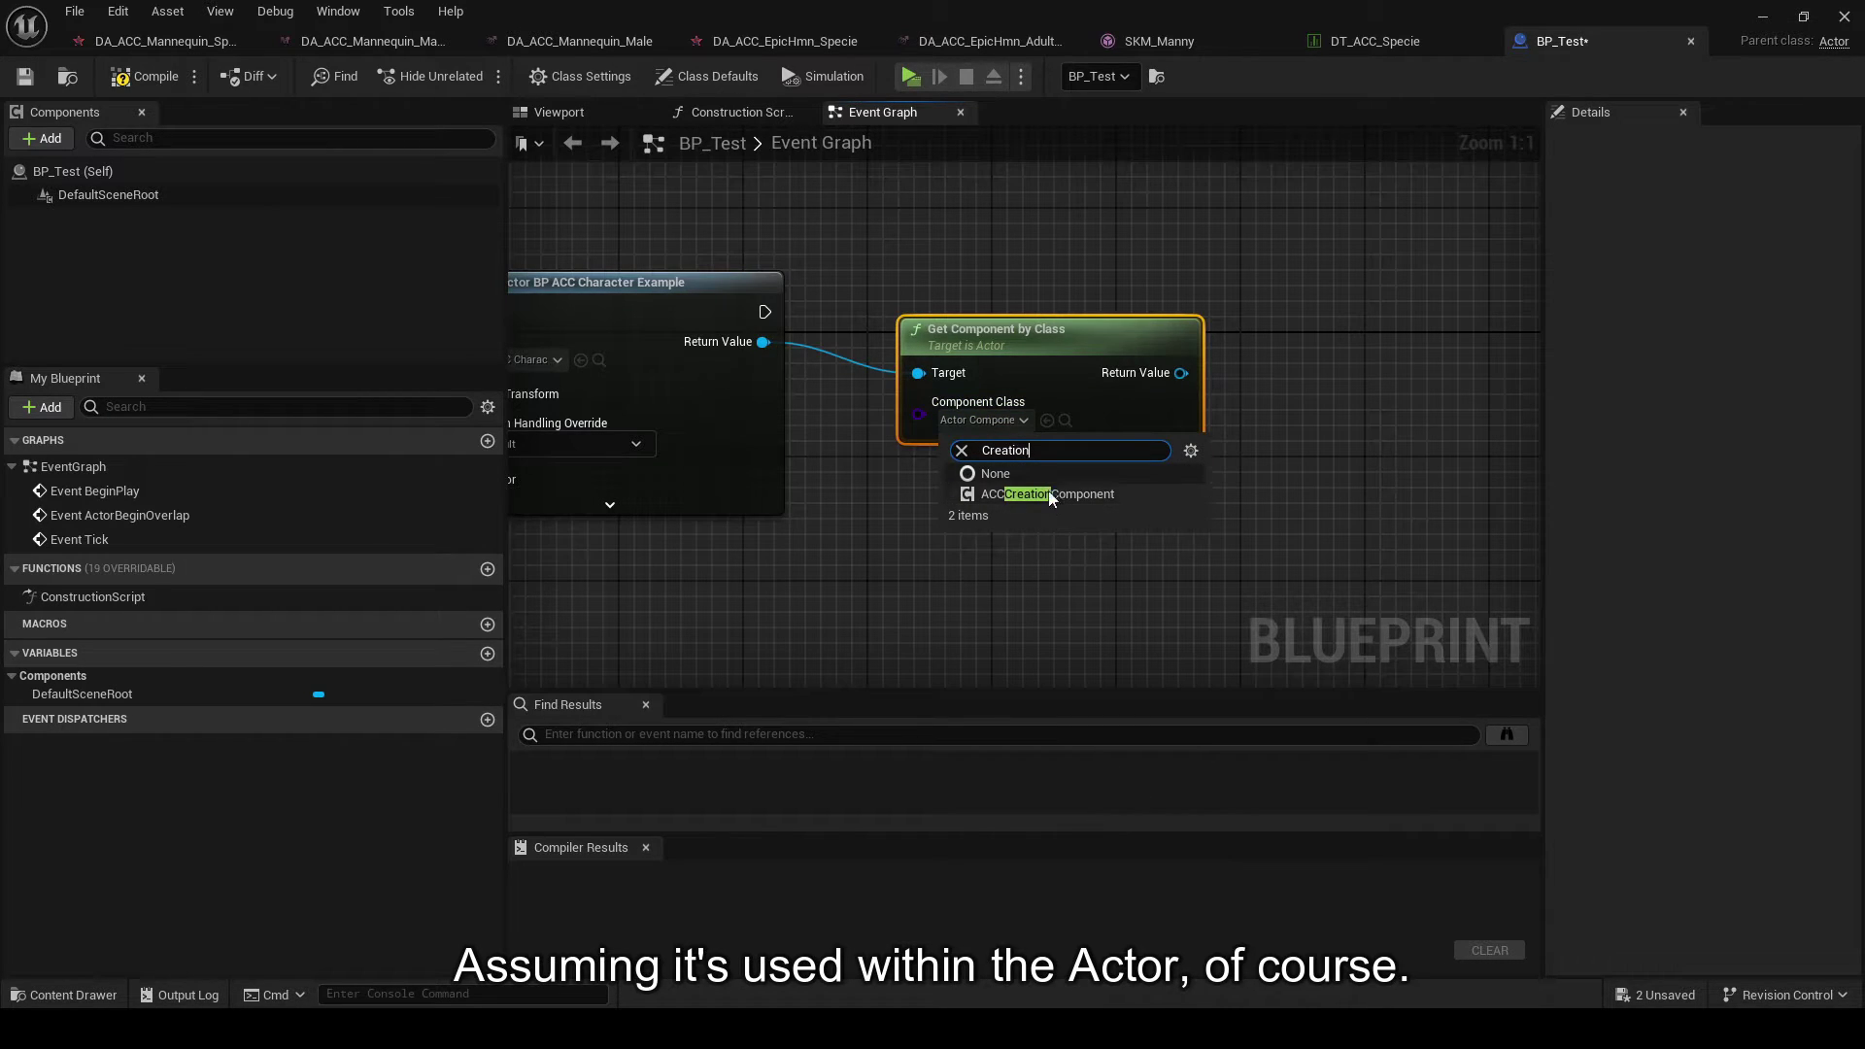
pyautogui.click(1049, 494)
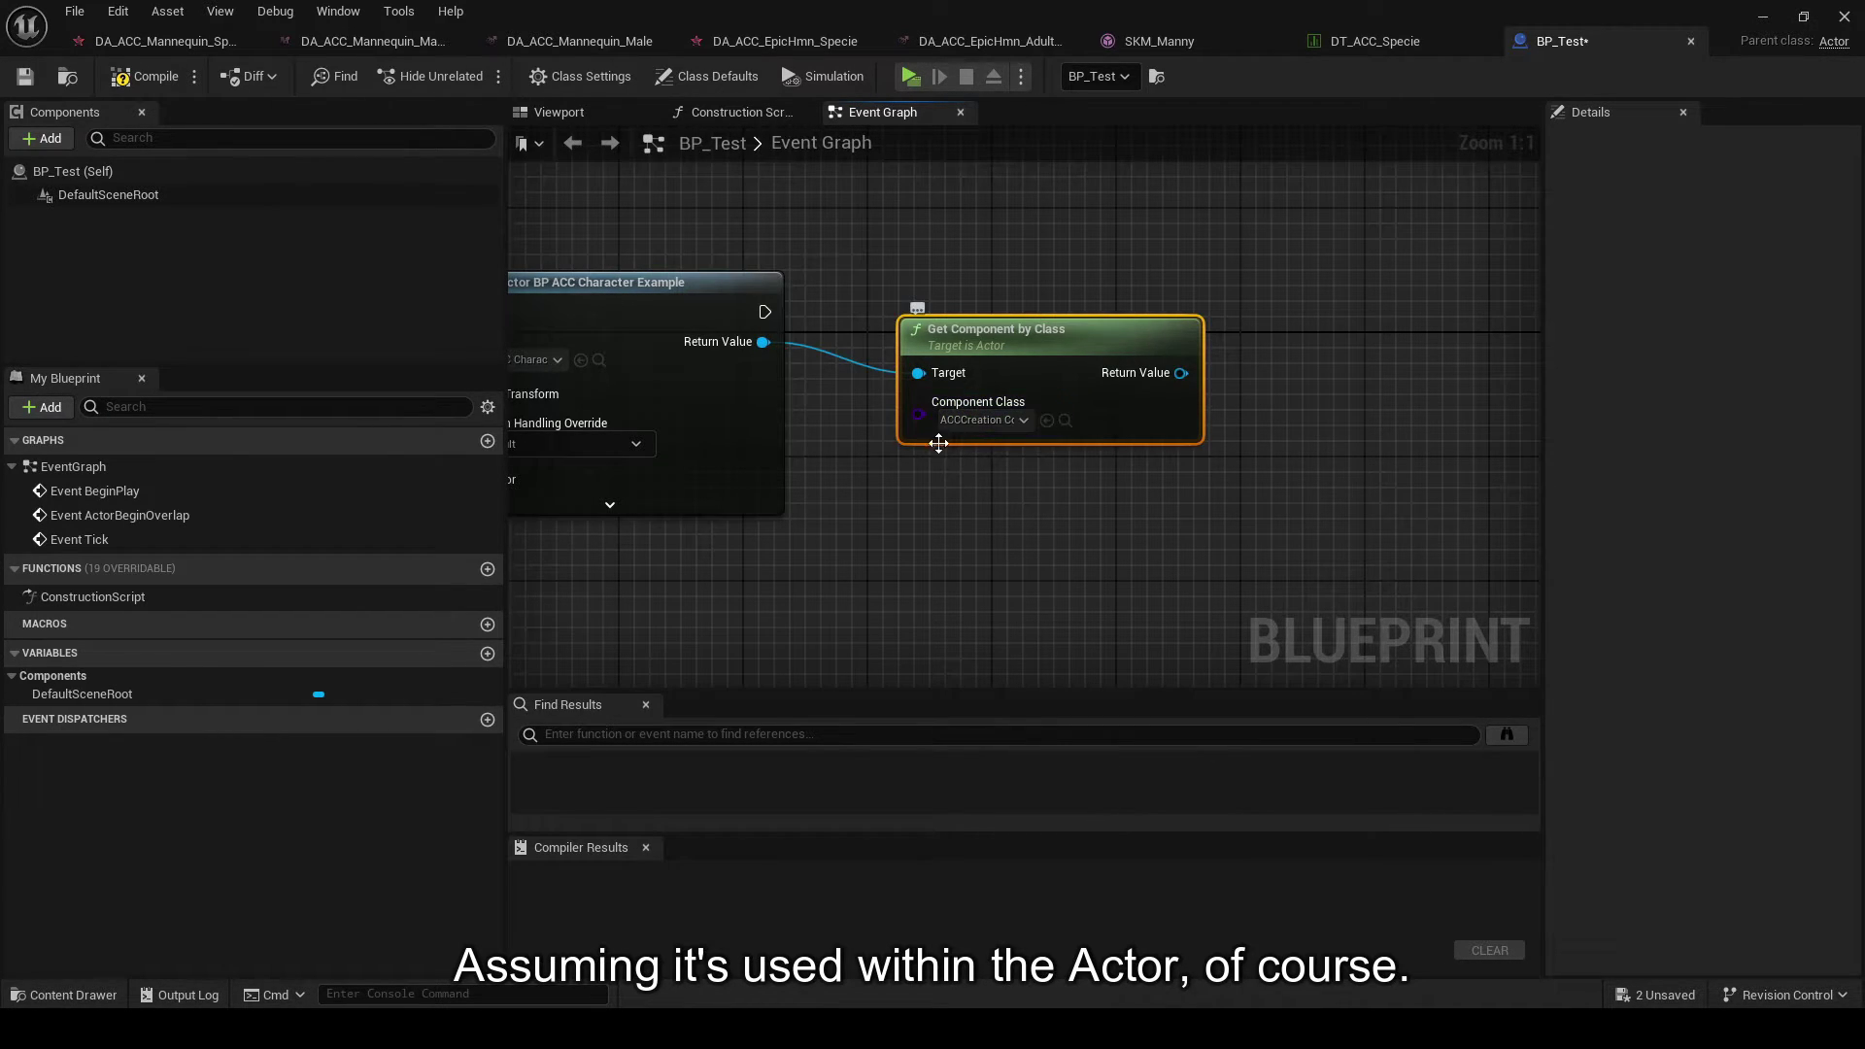
pyautogui.moveTo(941, 441); pyautogui.dragTo(1263, 406, button='right')
pyautogui.click(1271, 401)
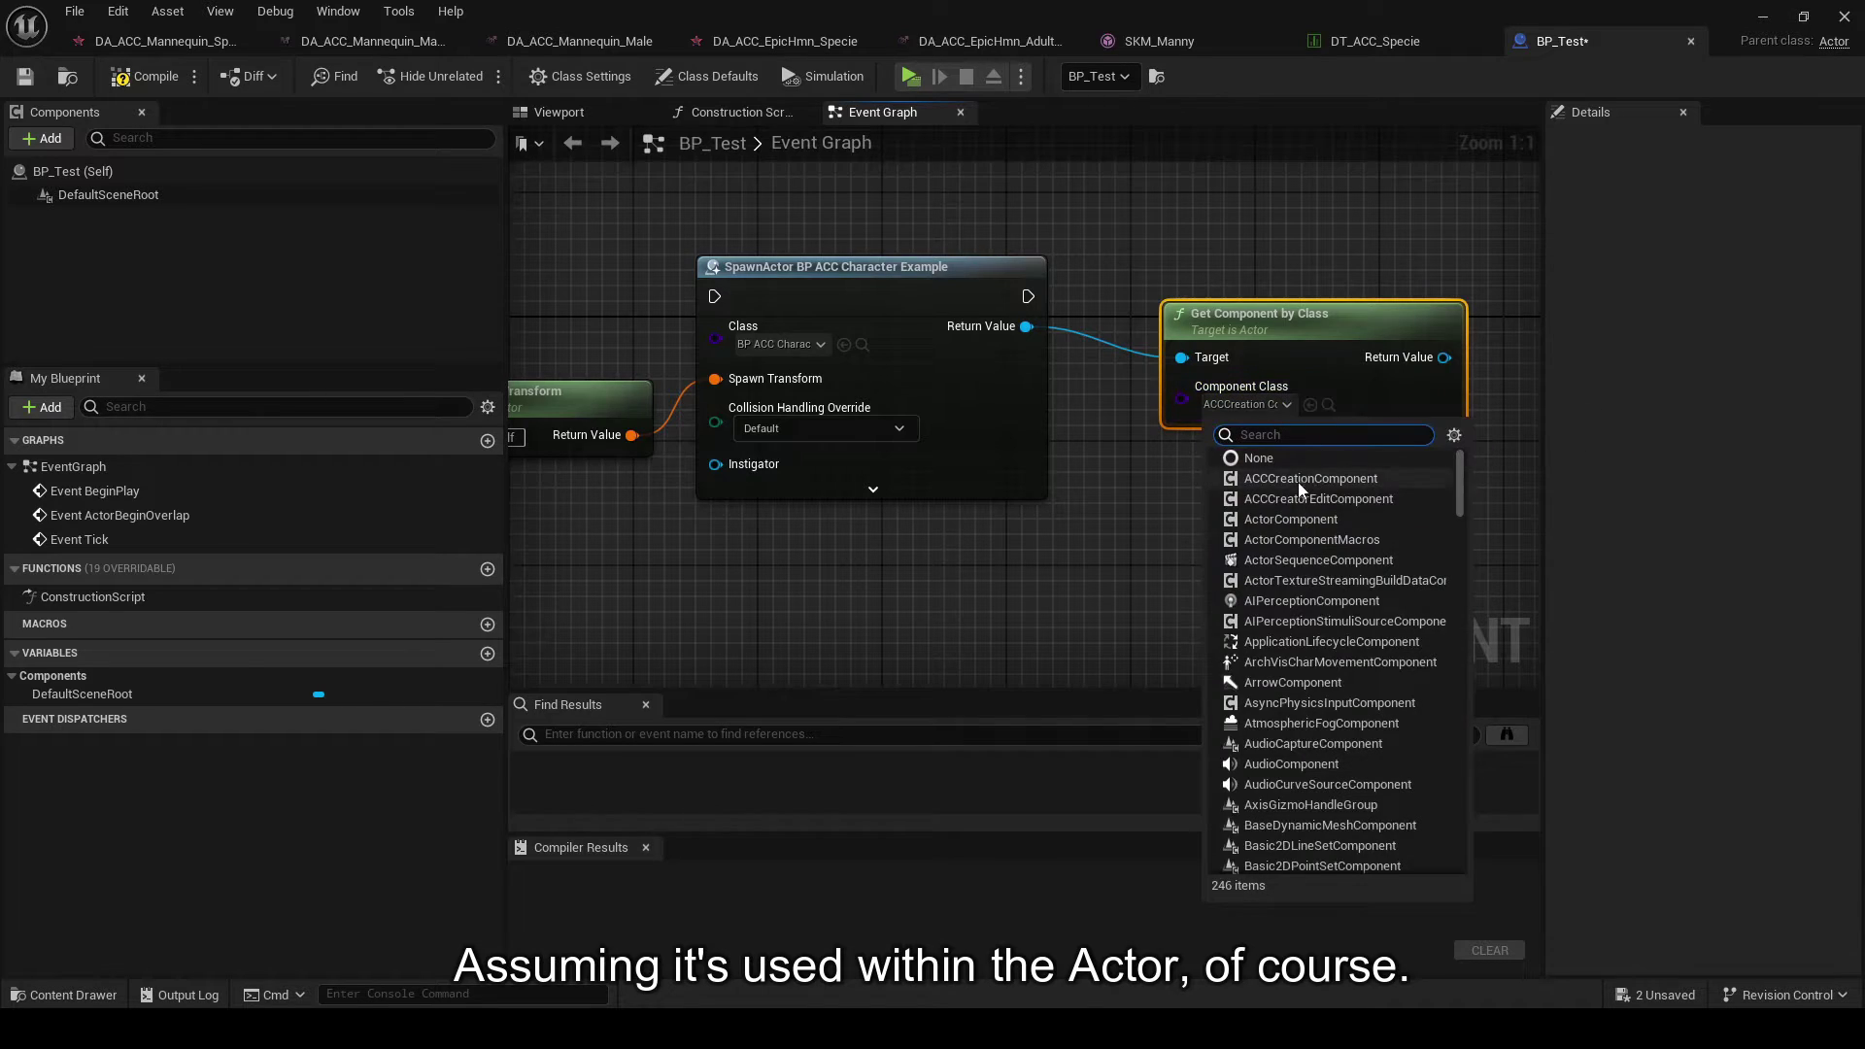
pyautogui.click(146, 76)
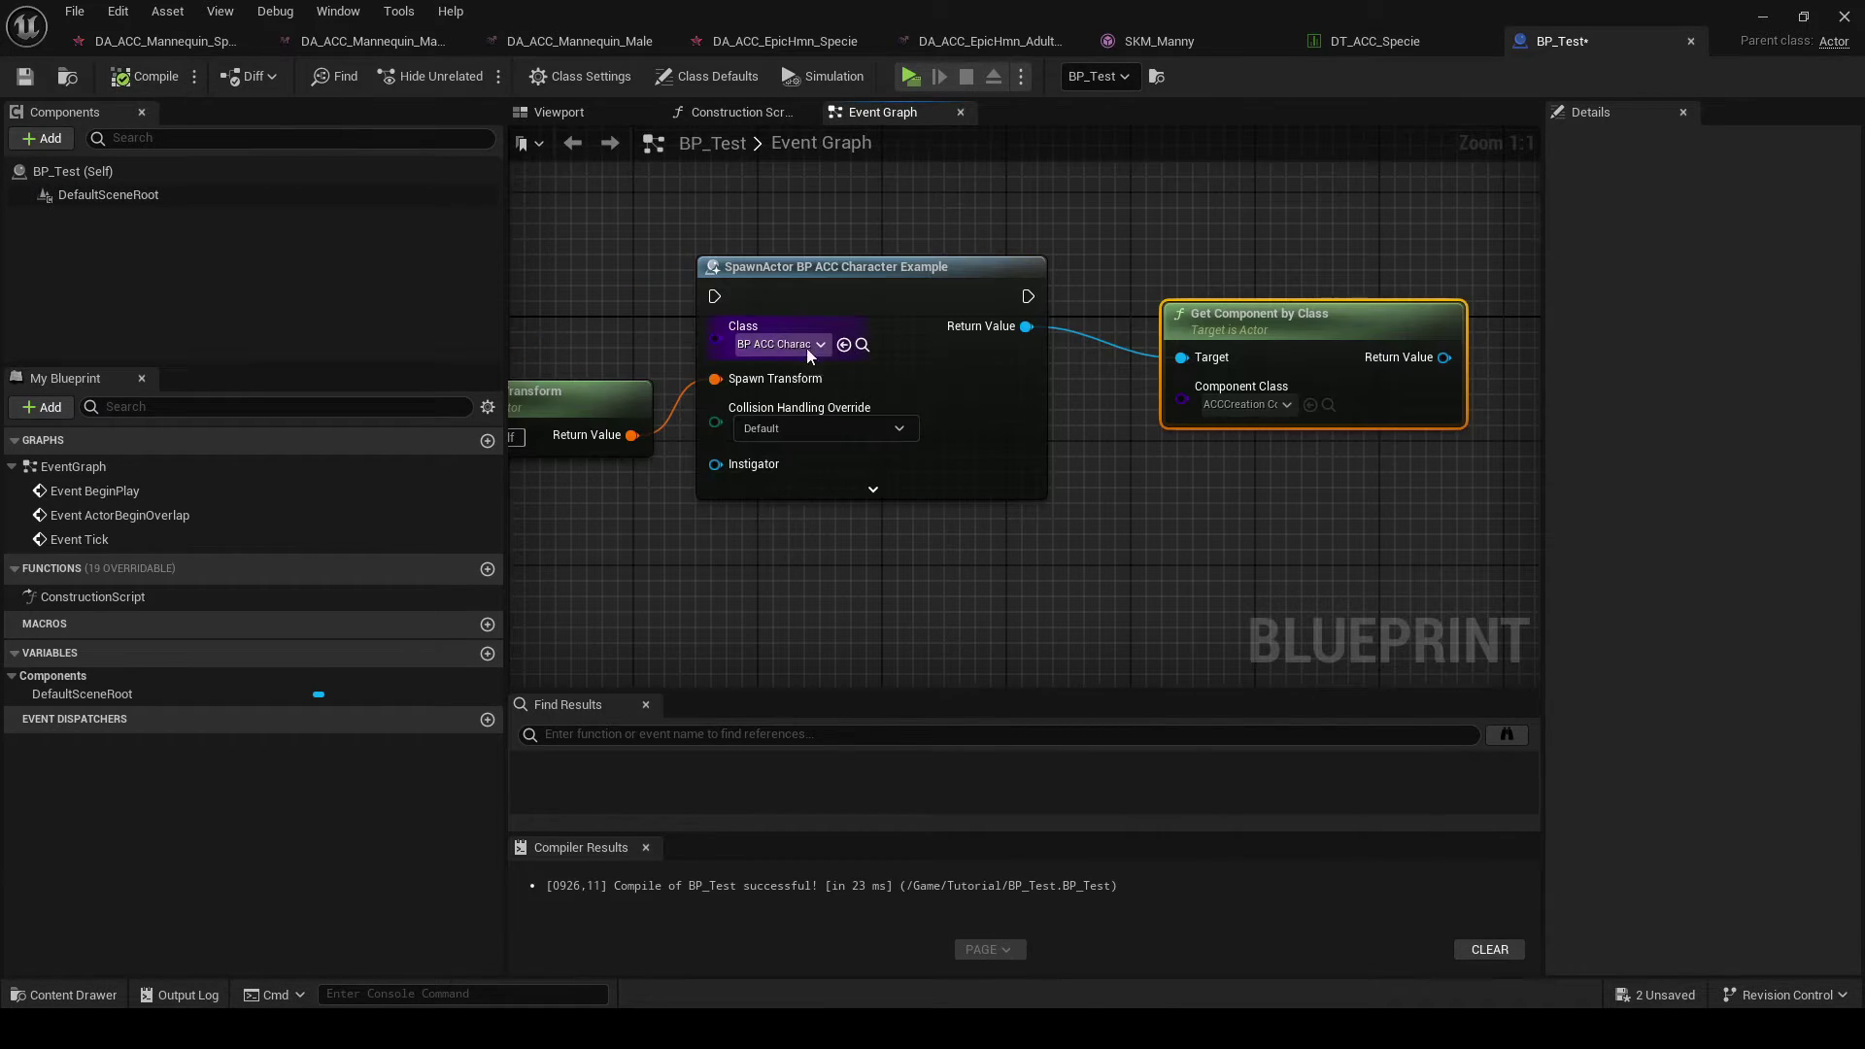
# - Open the BP_ACC_Character_Example Blueprint and examine its ACCHero and ACCCreation components and its default mesh in the viewport
pyautogui.click(862, 345)
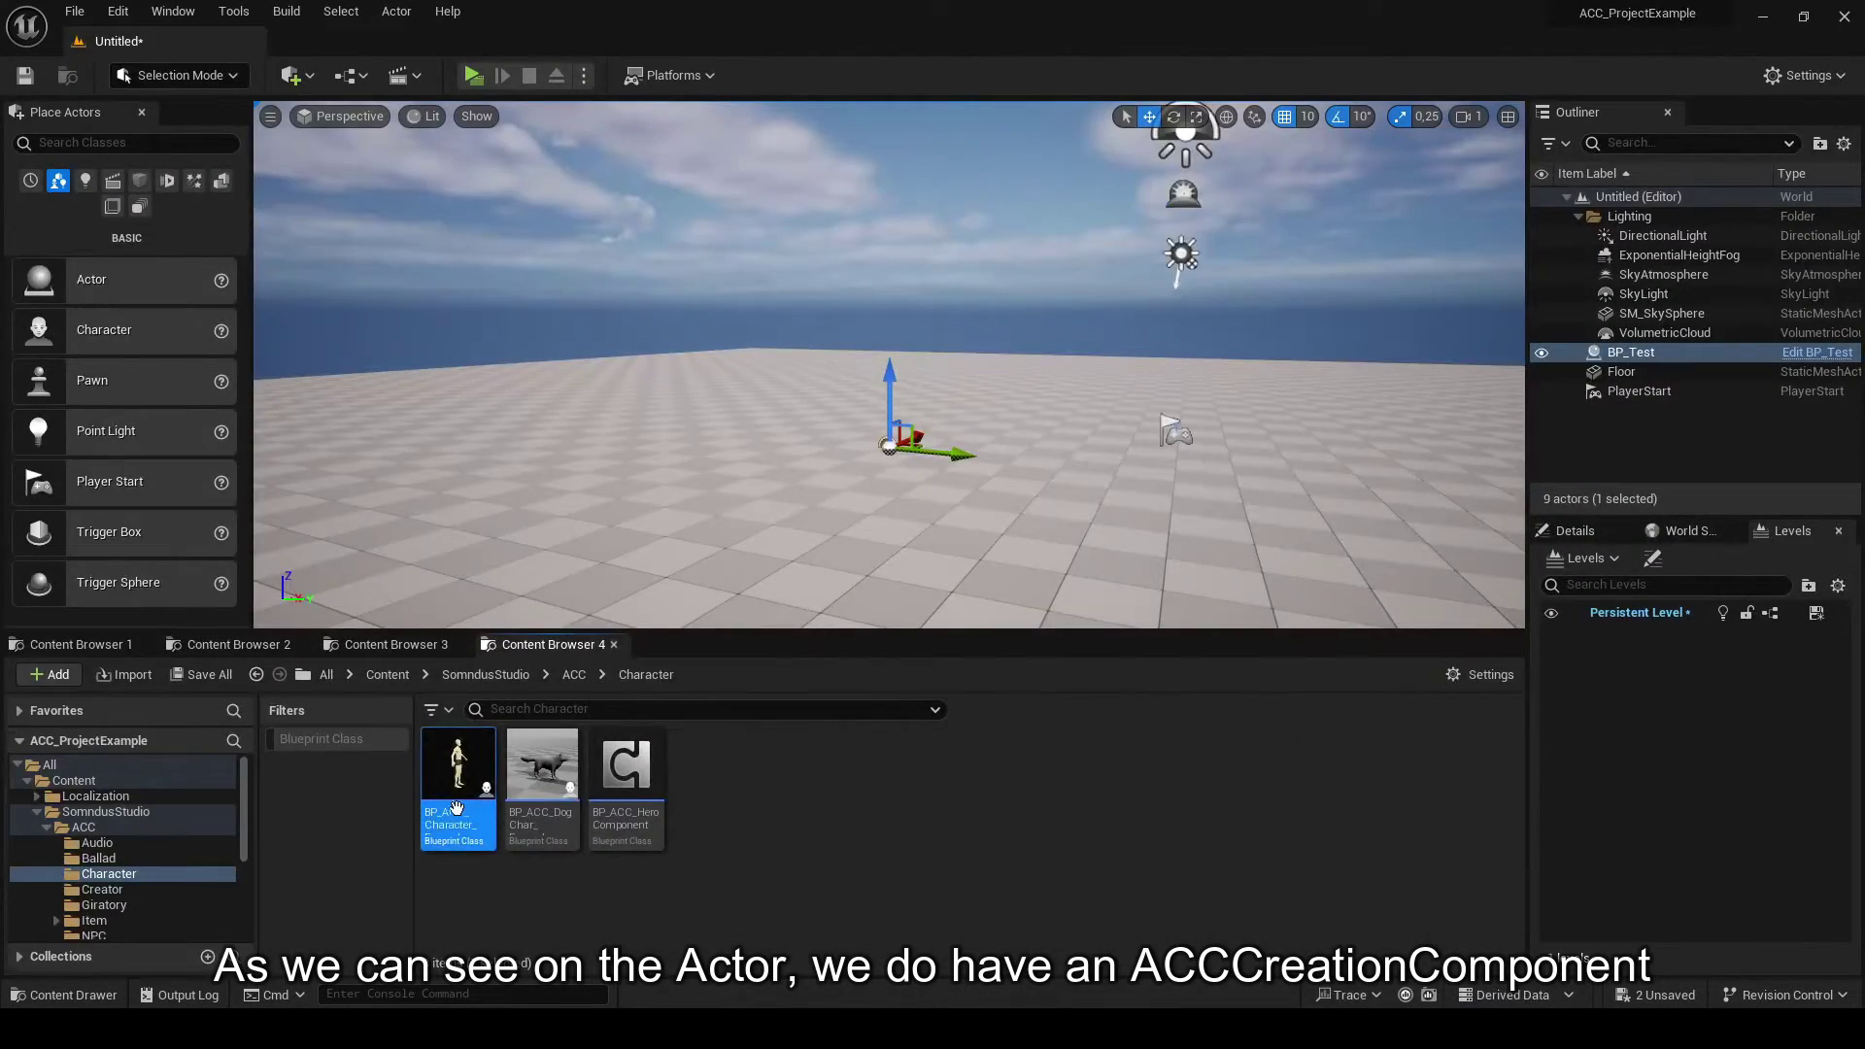
pyautogui.doubleClick(456, 807)
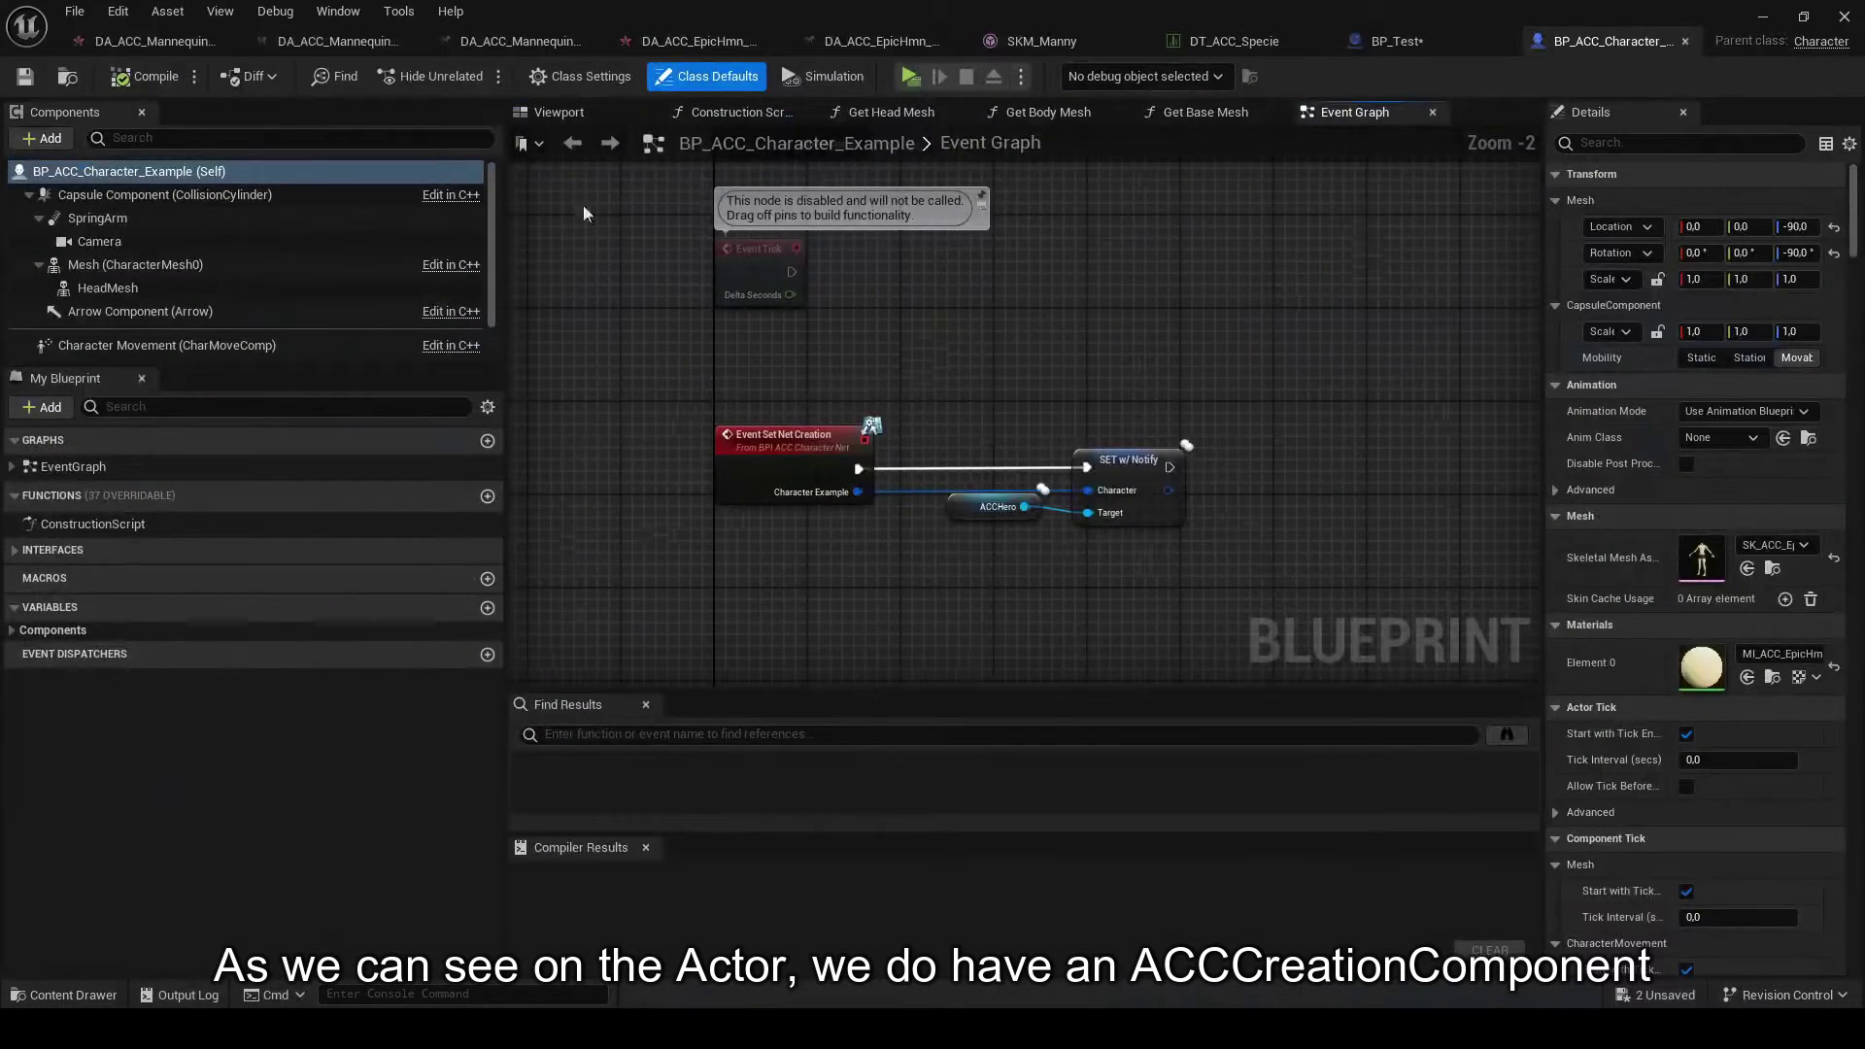
pyautogui.click(551, 118)
pyautogui.click(167, 346)
pyautogui.scroll(-1, 163, 346)
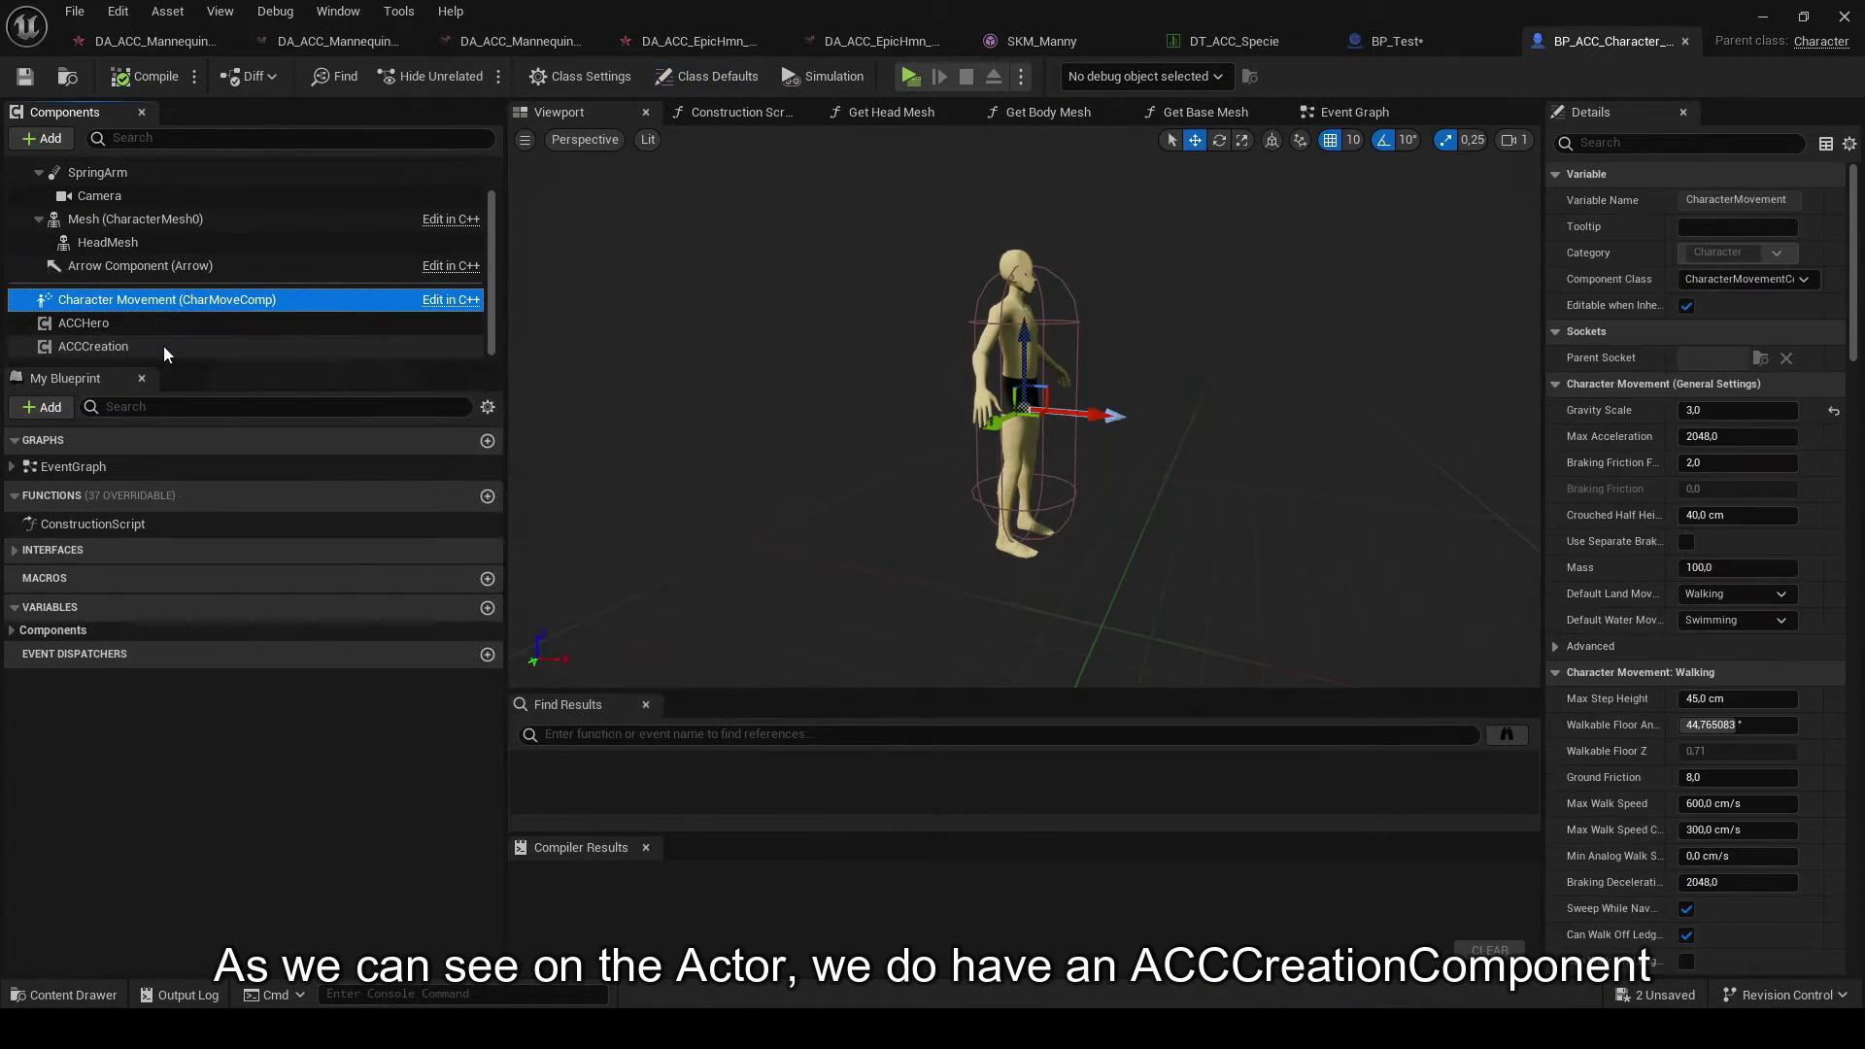
pyautogui.click(117, 324)
pyautogui.click(115, 350)
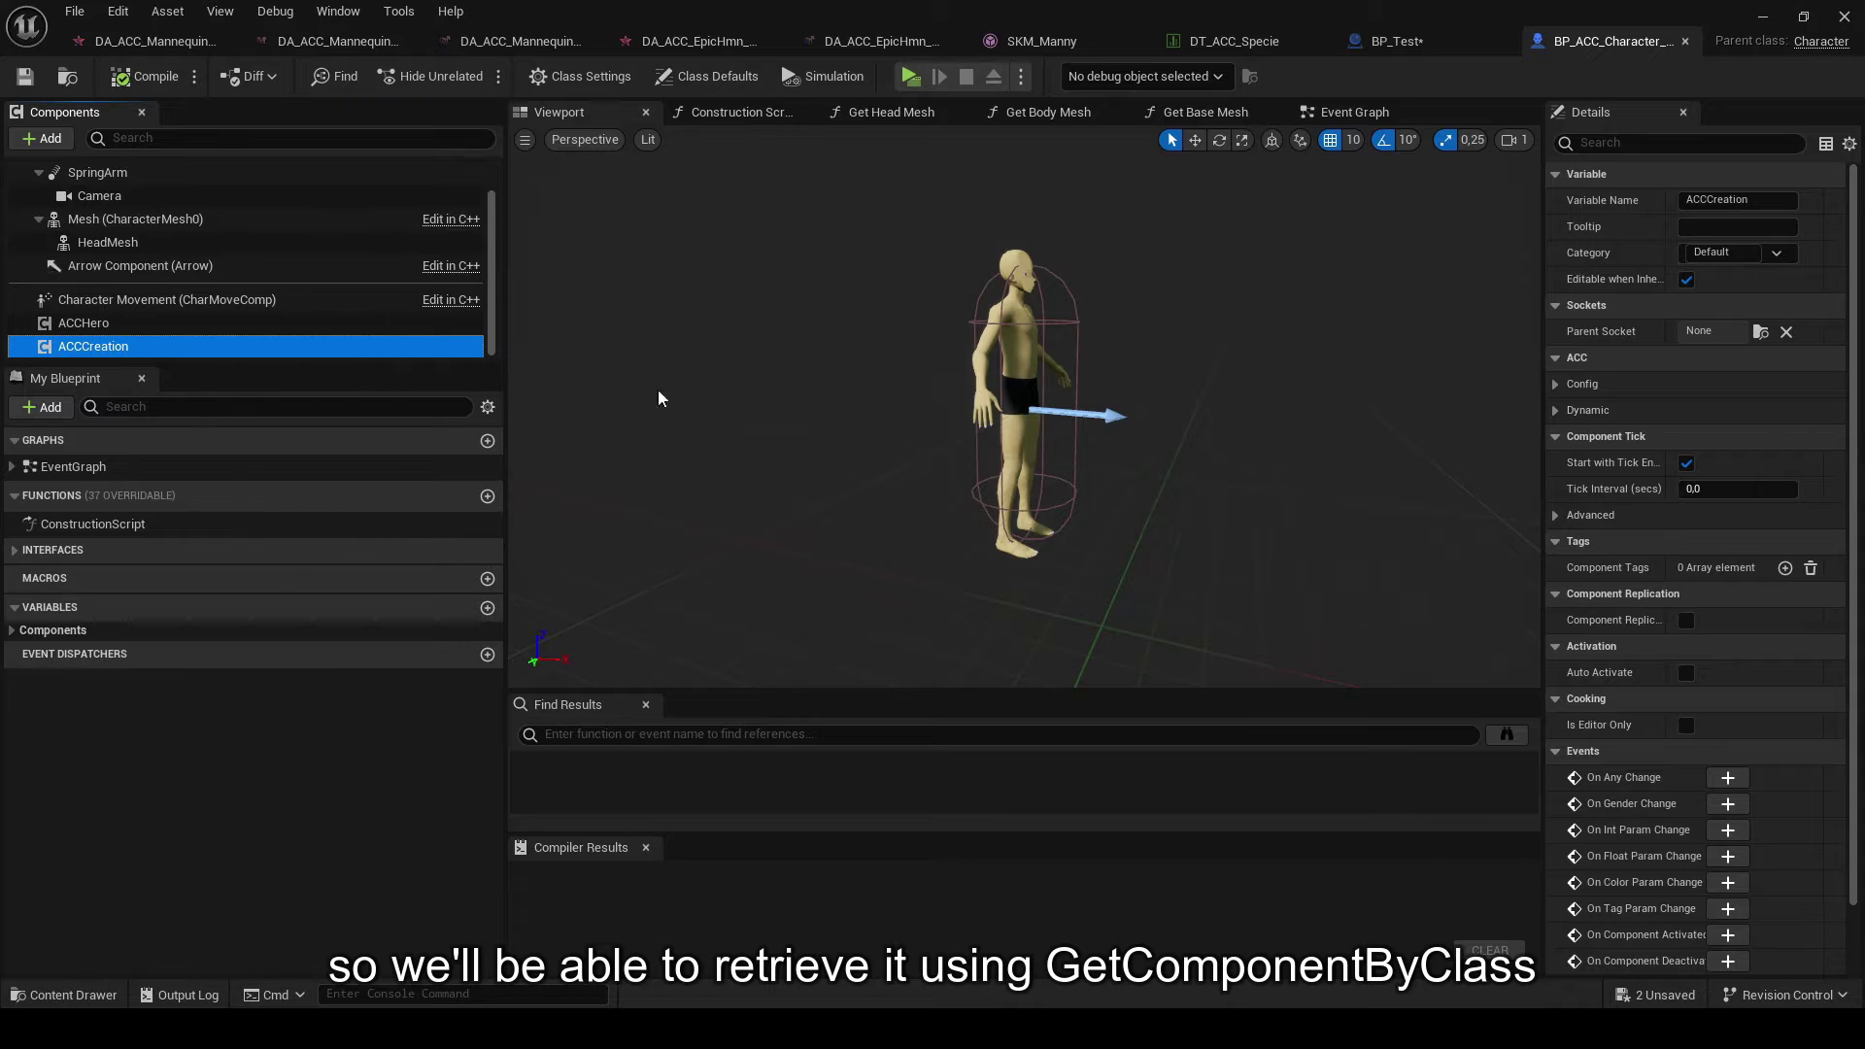
pyautogui.press('d')
pyautogui.moveTo(658, 397); pyautogui.dragTo(525, 398, button='right')
pyautogui.scroll(5, 749, 450)
pyautogui.scroll(-5, 749, 451)
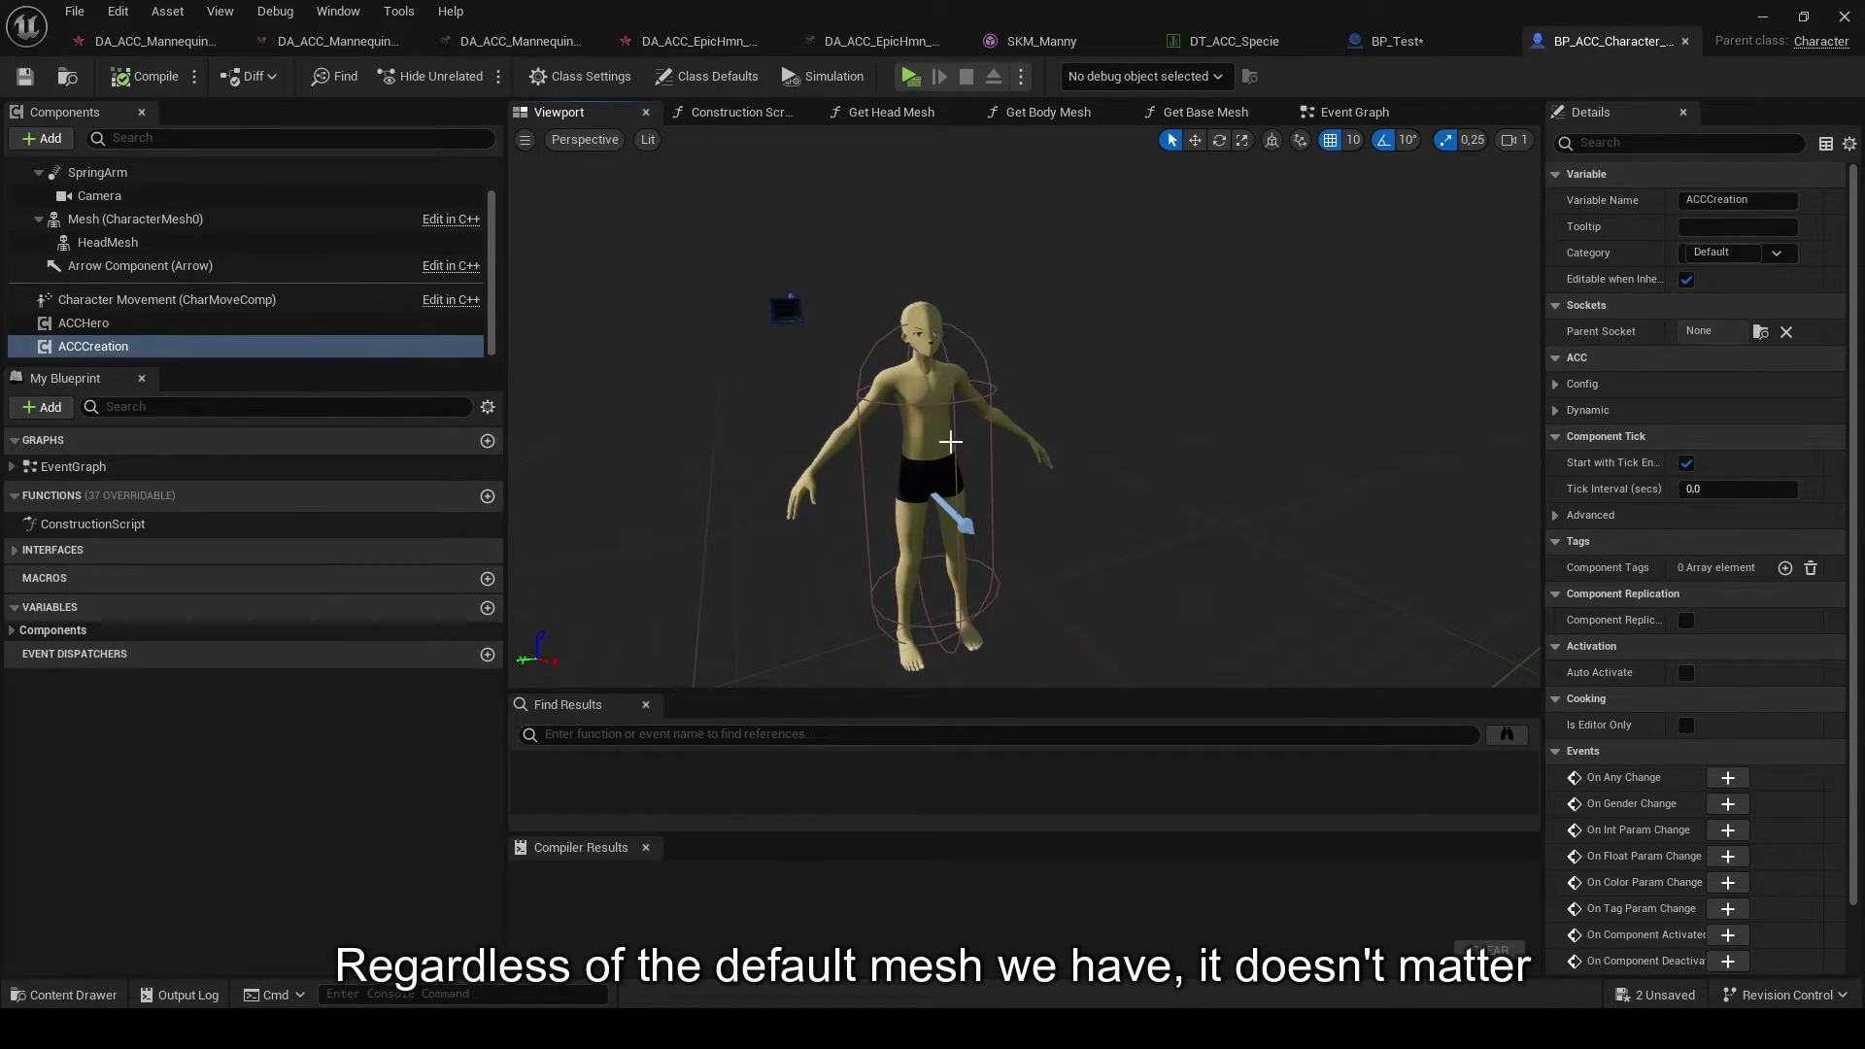
# - Return to BP_Test, rearrange the component node and add a Load Creation node targeting Get Component by Class's return value
pyautogui.click(1387, 42)
pyautogui.moveTo(1305, 344); pyautogui.dragTo(1112, 322, button='right')
pyautogui.click(1066, 383)
pyautogui.moveTo(897, 429); pyautogui.dragTo(880, 429, button='right')
pyautogui.moveTo(1205, 445); pyautogui.dragTo(961, 454, button='right')
pyautogui.moveTo(1034, 377); pyautogui.dragTo(1310, 416, button='right')
pyautogui.moveTo(1257, 428); pyautogui.dragTo(1358, 407)
pyautogui.write('load')
pyautogui.press('Return')
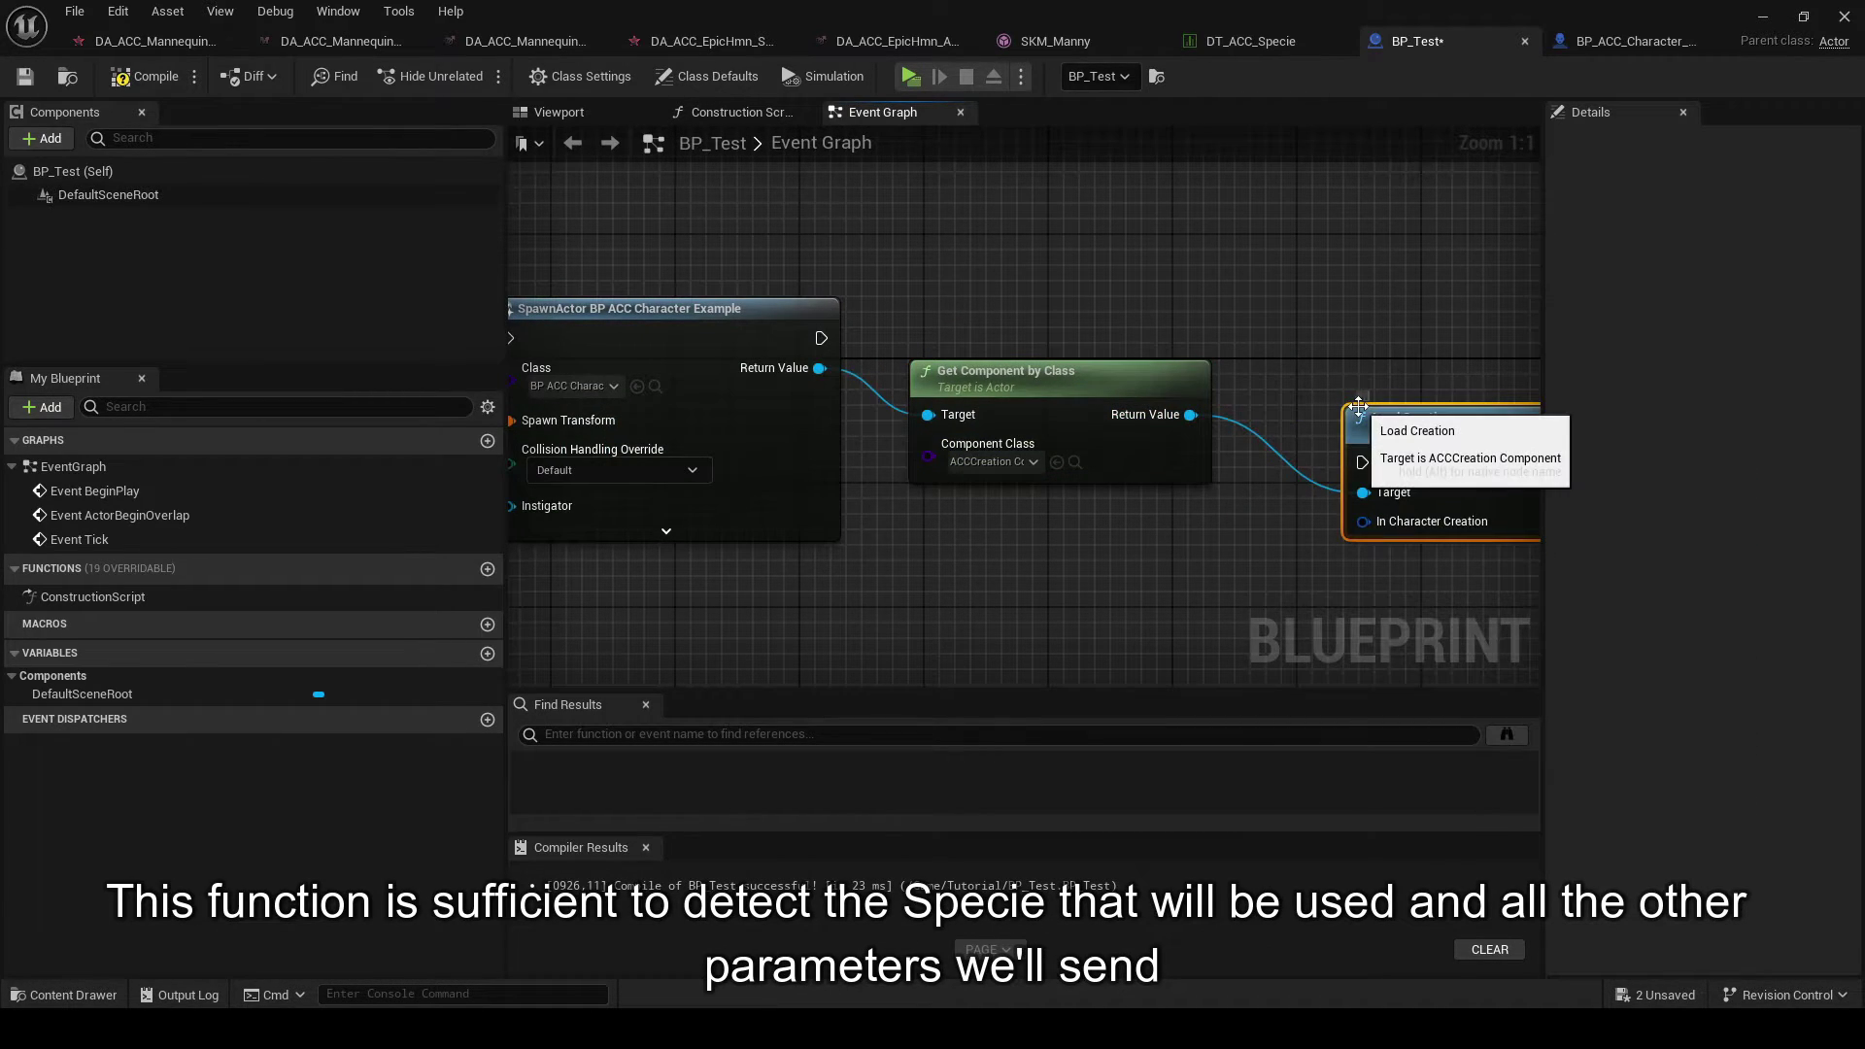
# - Connect the execution flow from Event BeginPlay through the SpawnActor node to Load Creation
pyautogui.moveTo(821, 338); pyautogui.dragTo(1437, 323)
pyautogui.moveTo(1426, 497); pyautogui.dragTo(1153, 516, button='right')
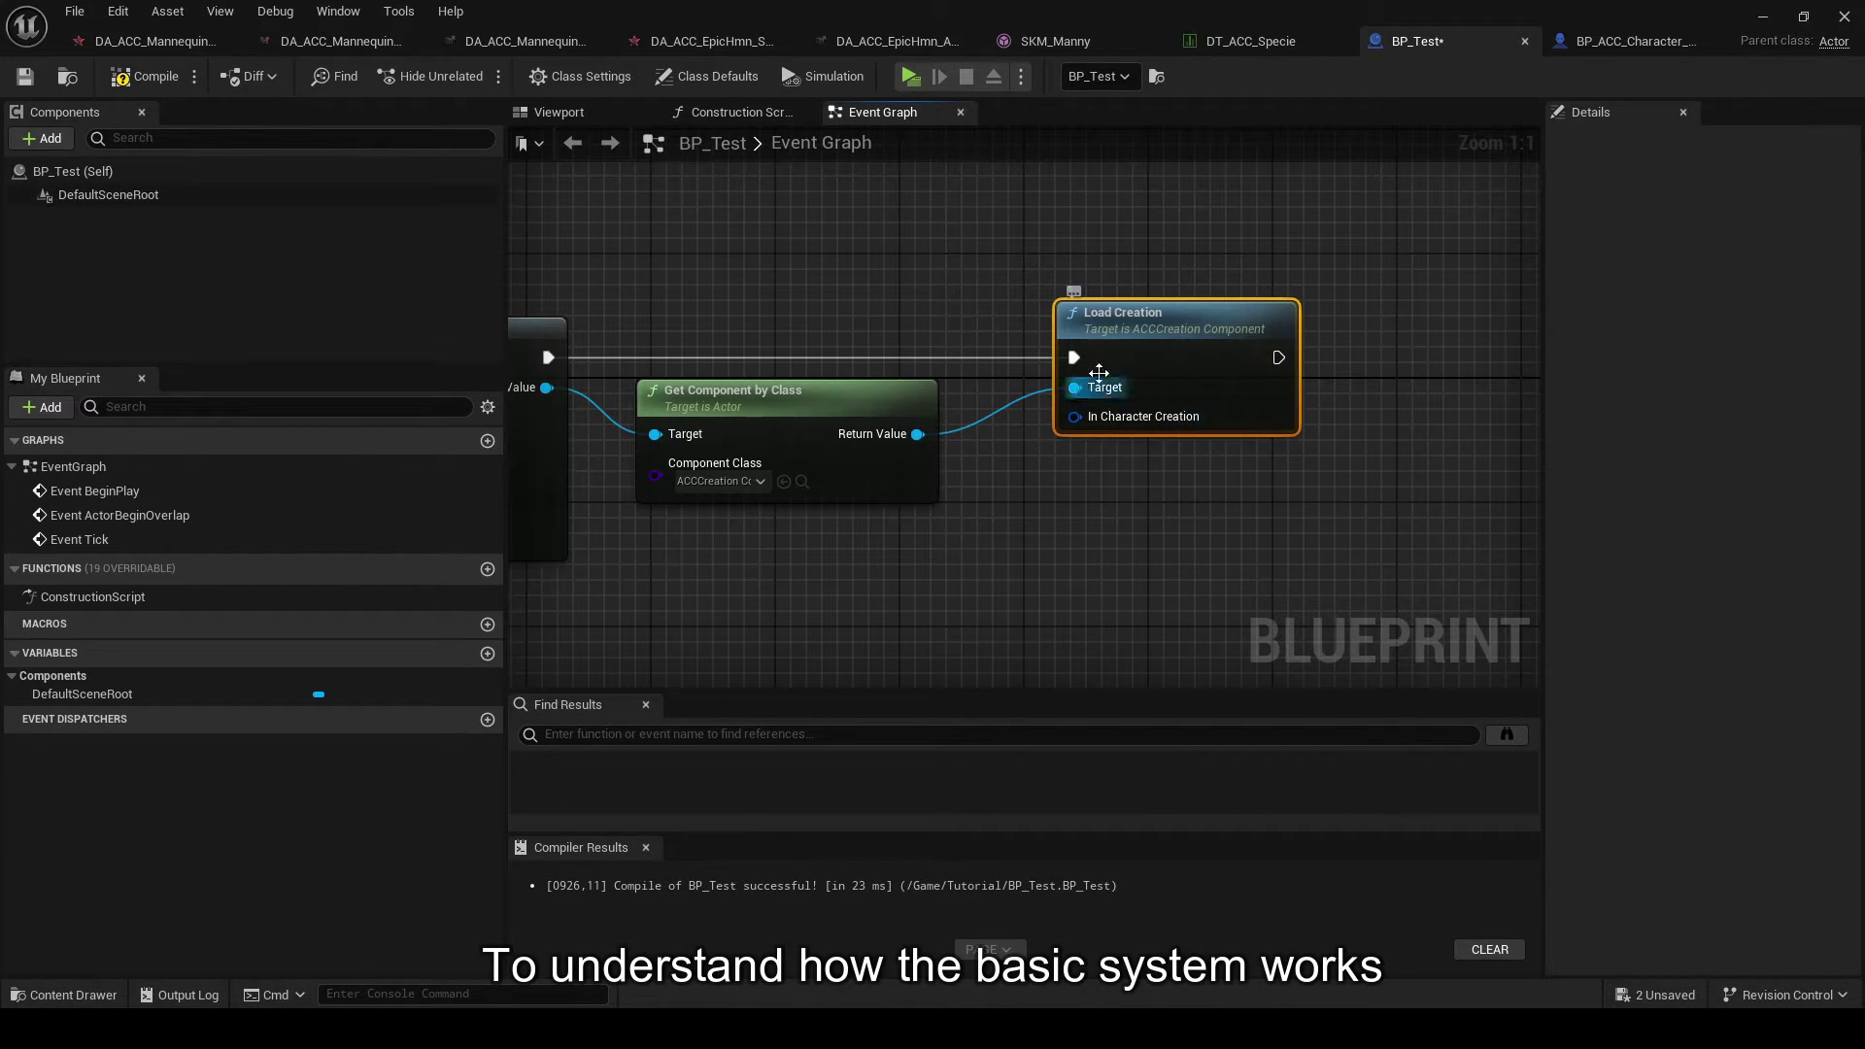
pyautogui.moveTo(1074, 416); pyautogui.dragTo(1018, 541)
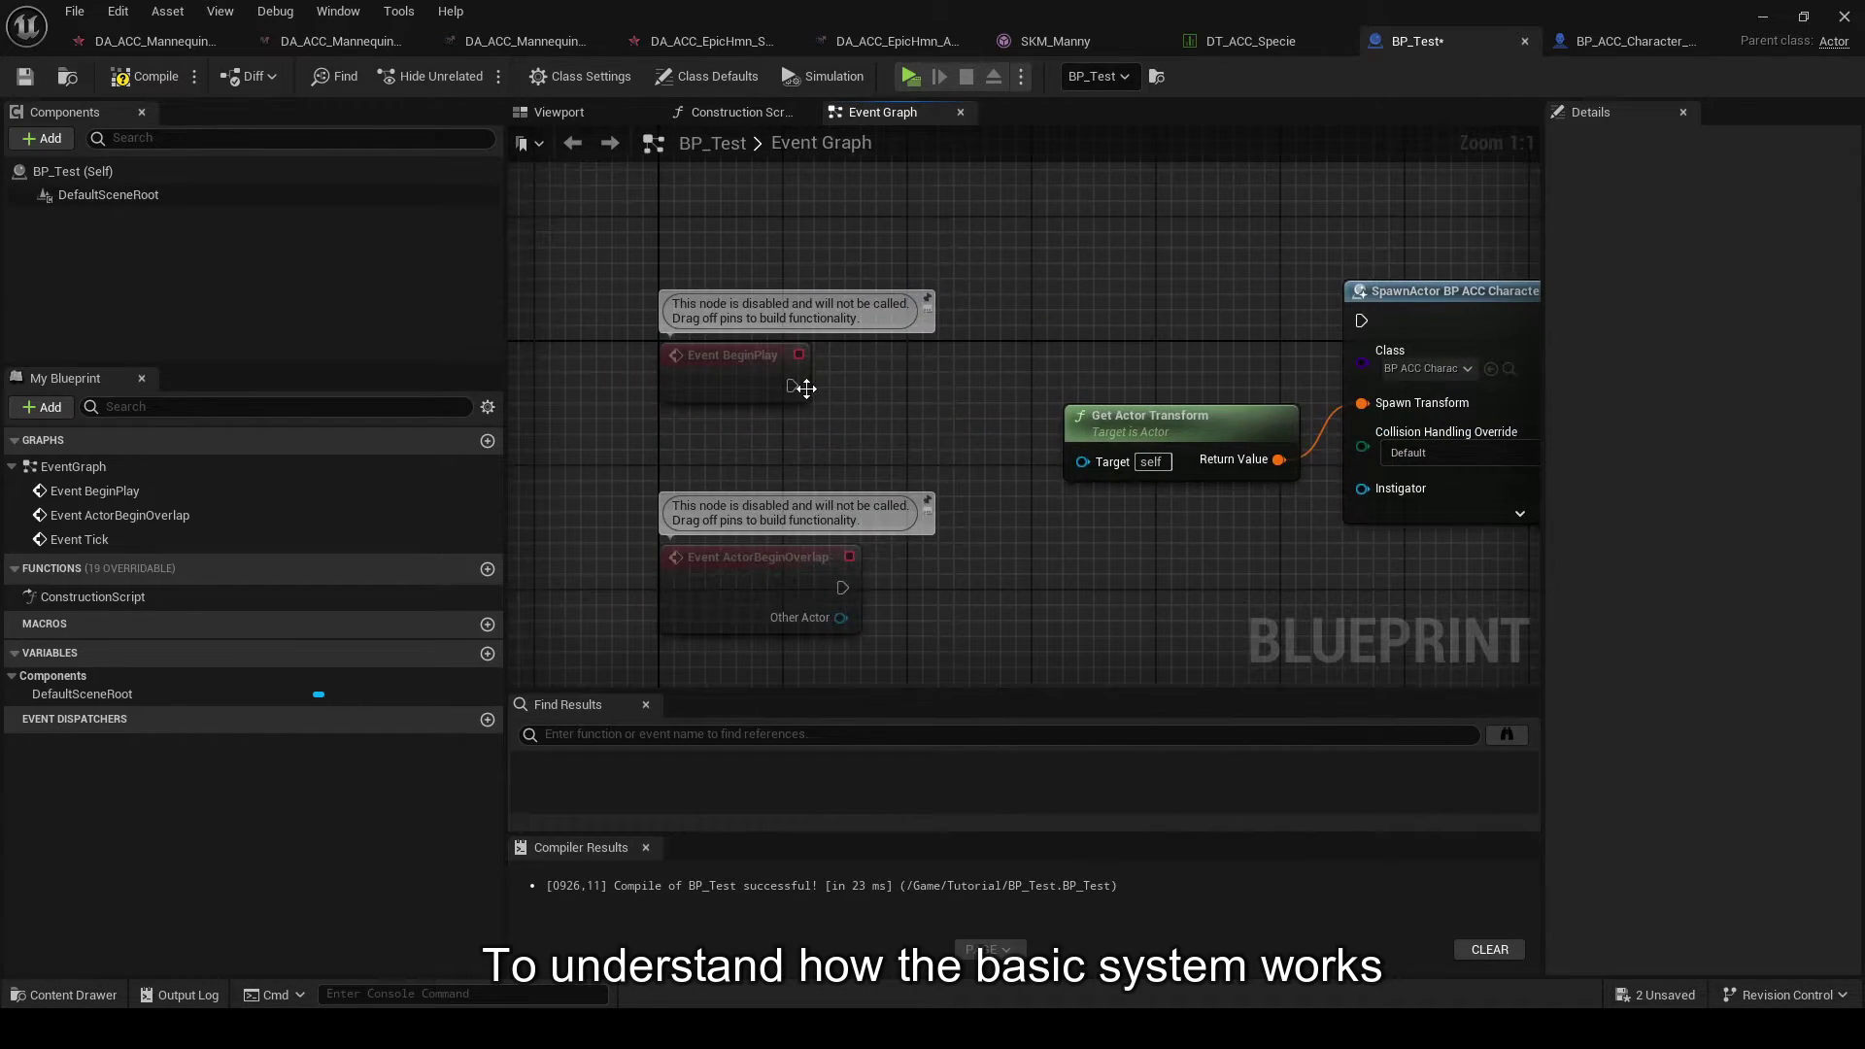
pyautogui.moveTo(793, 386); pyautogui.dragTo(1360, 331)
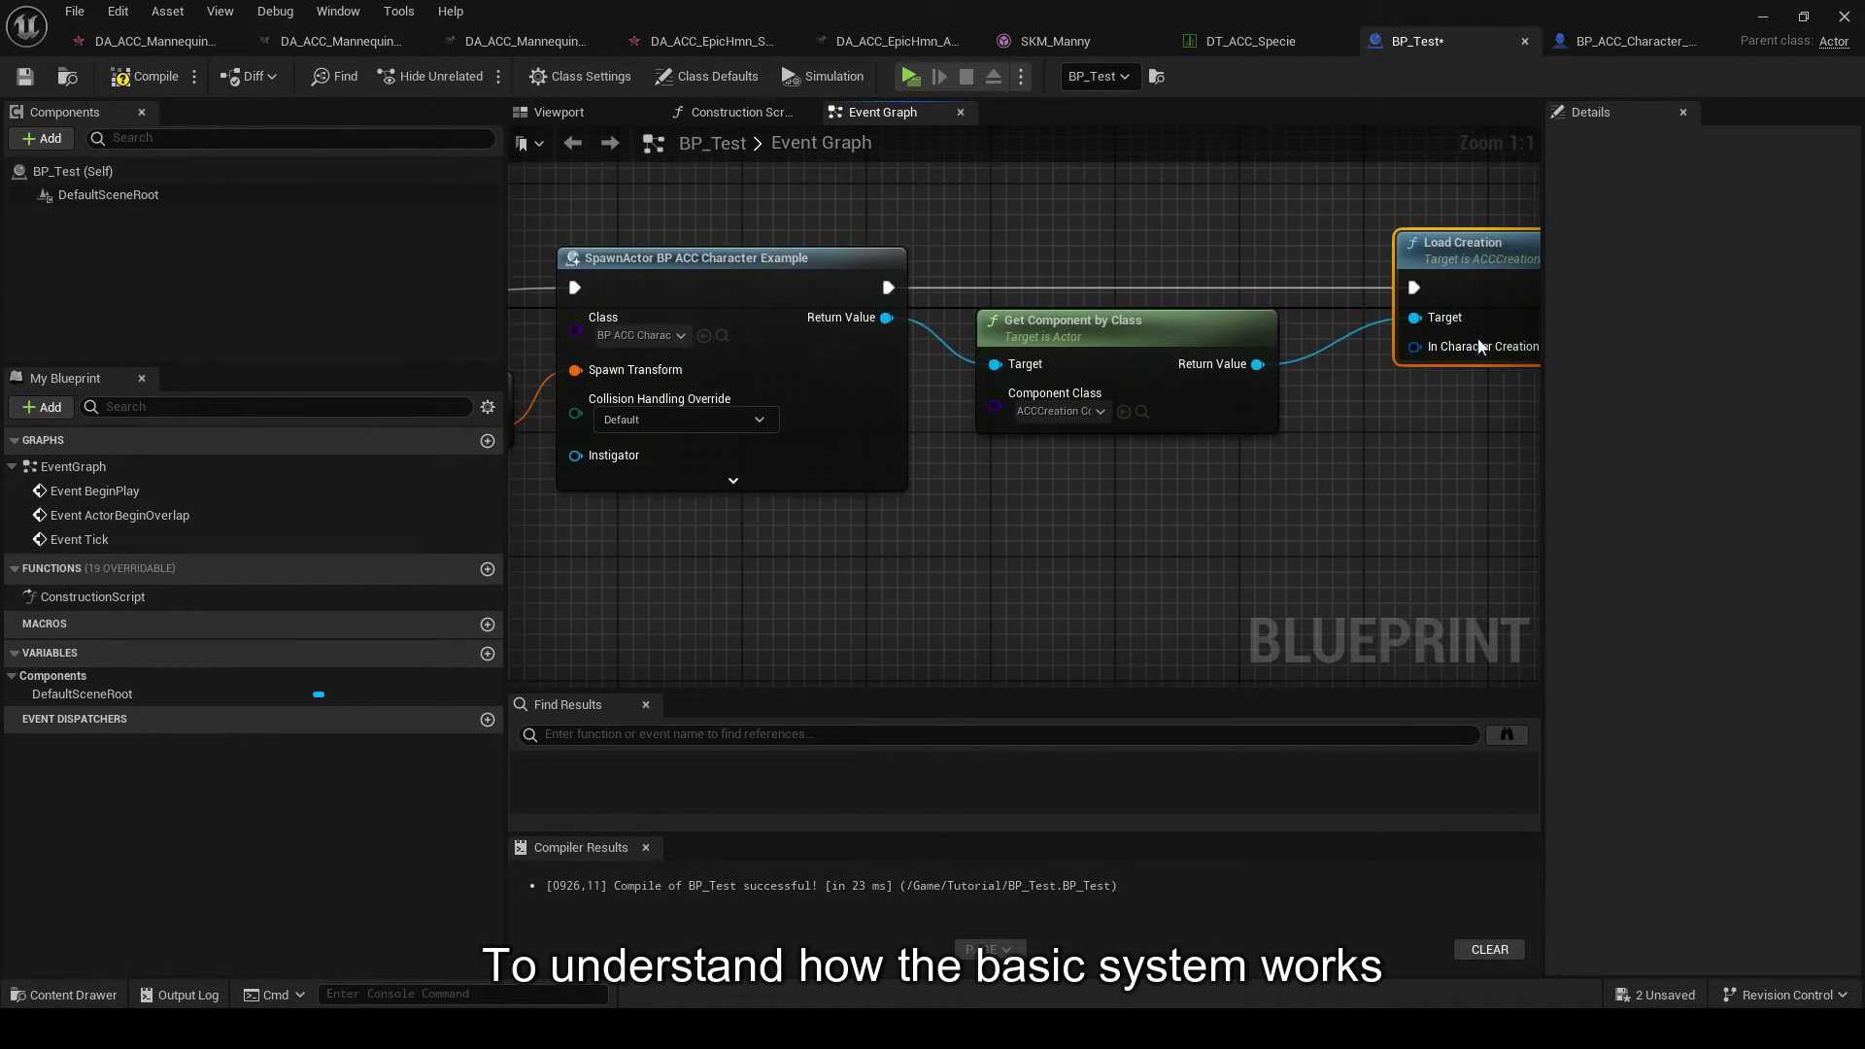
# - Feed Load Creation's In Character Creation input with a Make ACCCharacterCreation node and its Creation Base with a Make ACCCreation node
pyautogui.moveTo(1479, 346); pyautogui.dragTo(1391, 506)
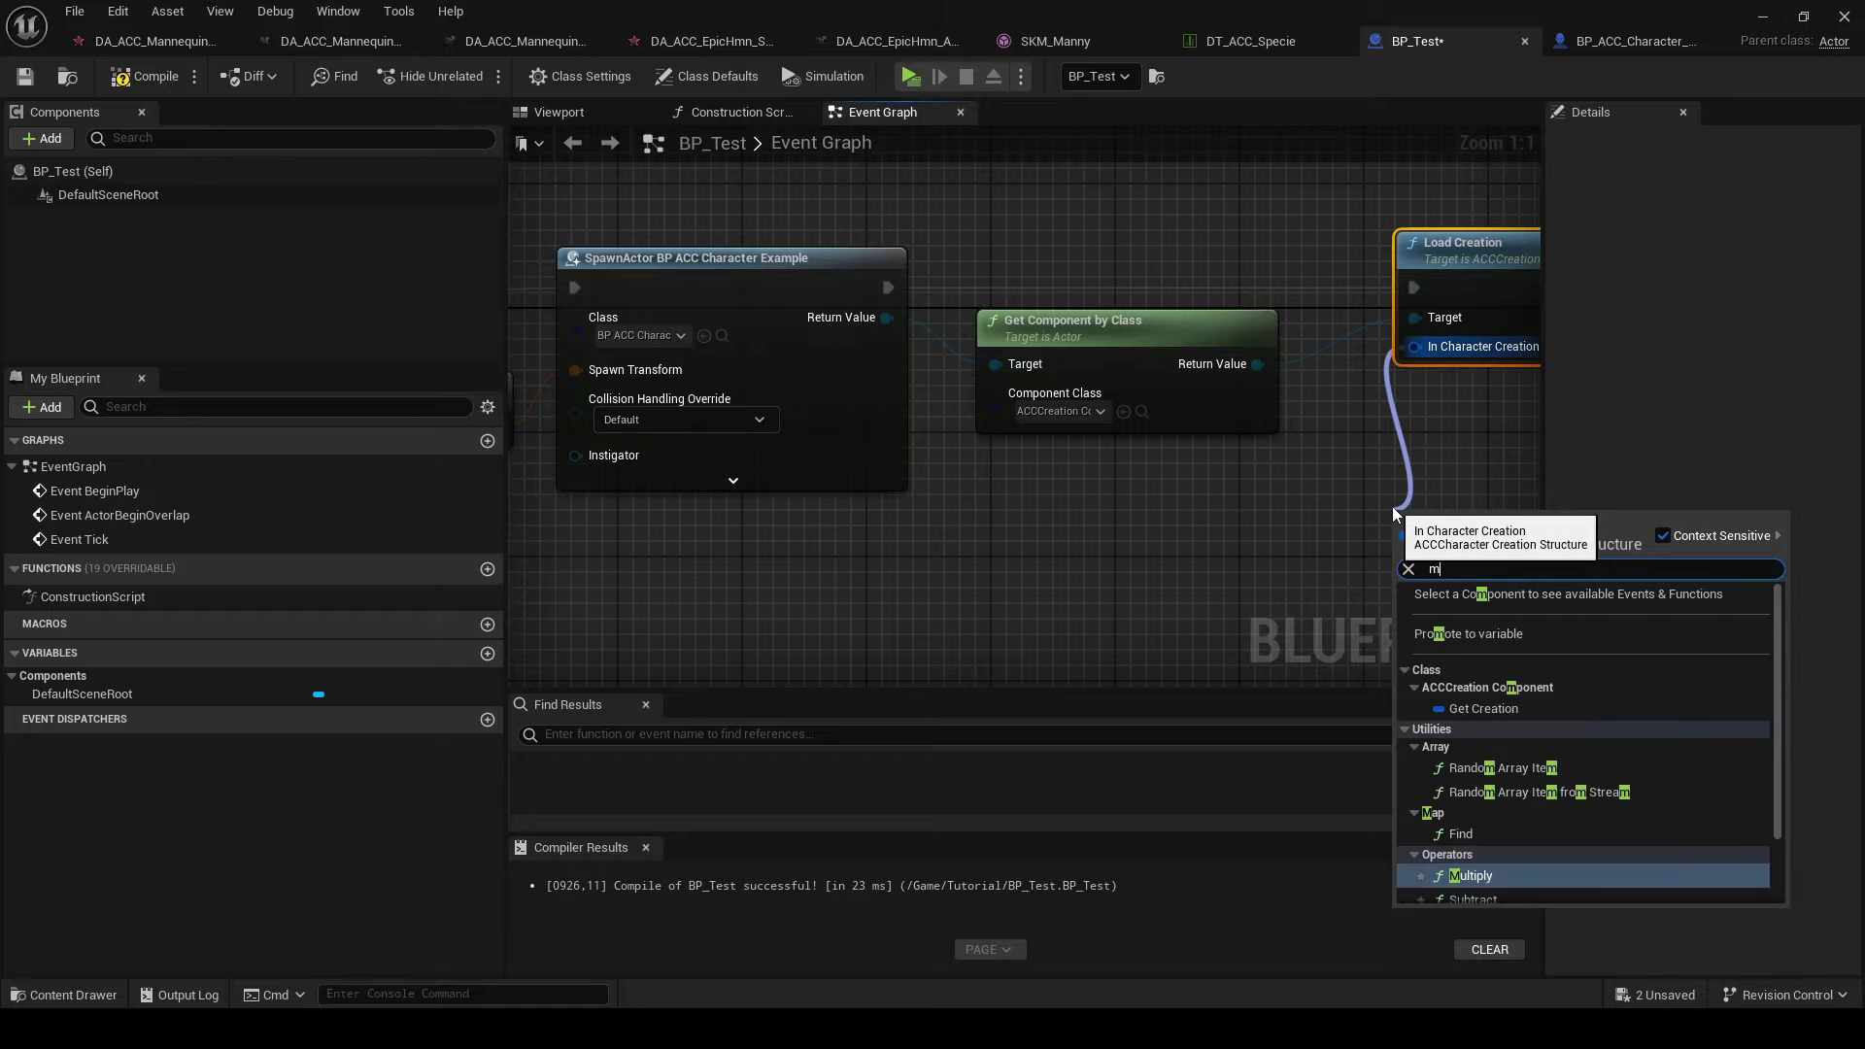
pyautogui.click(1457, 868)
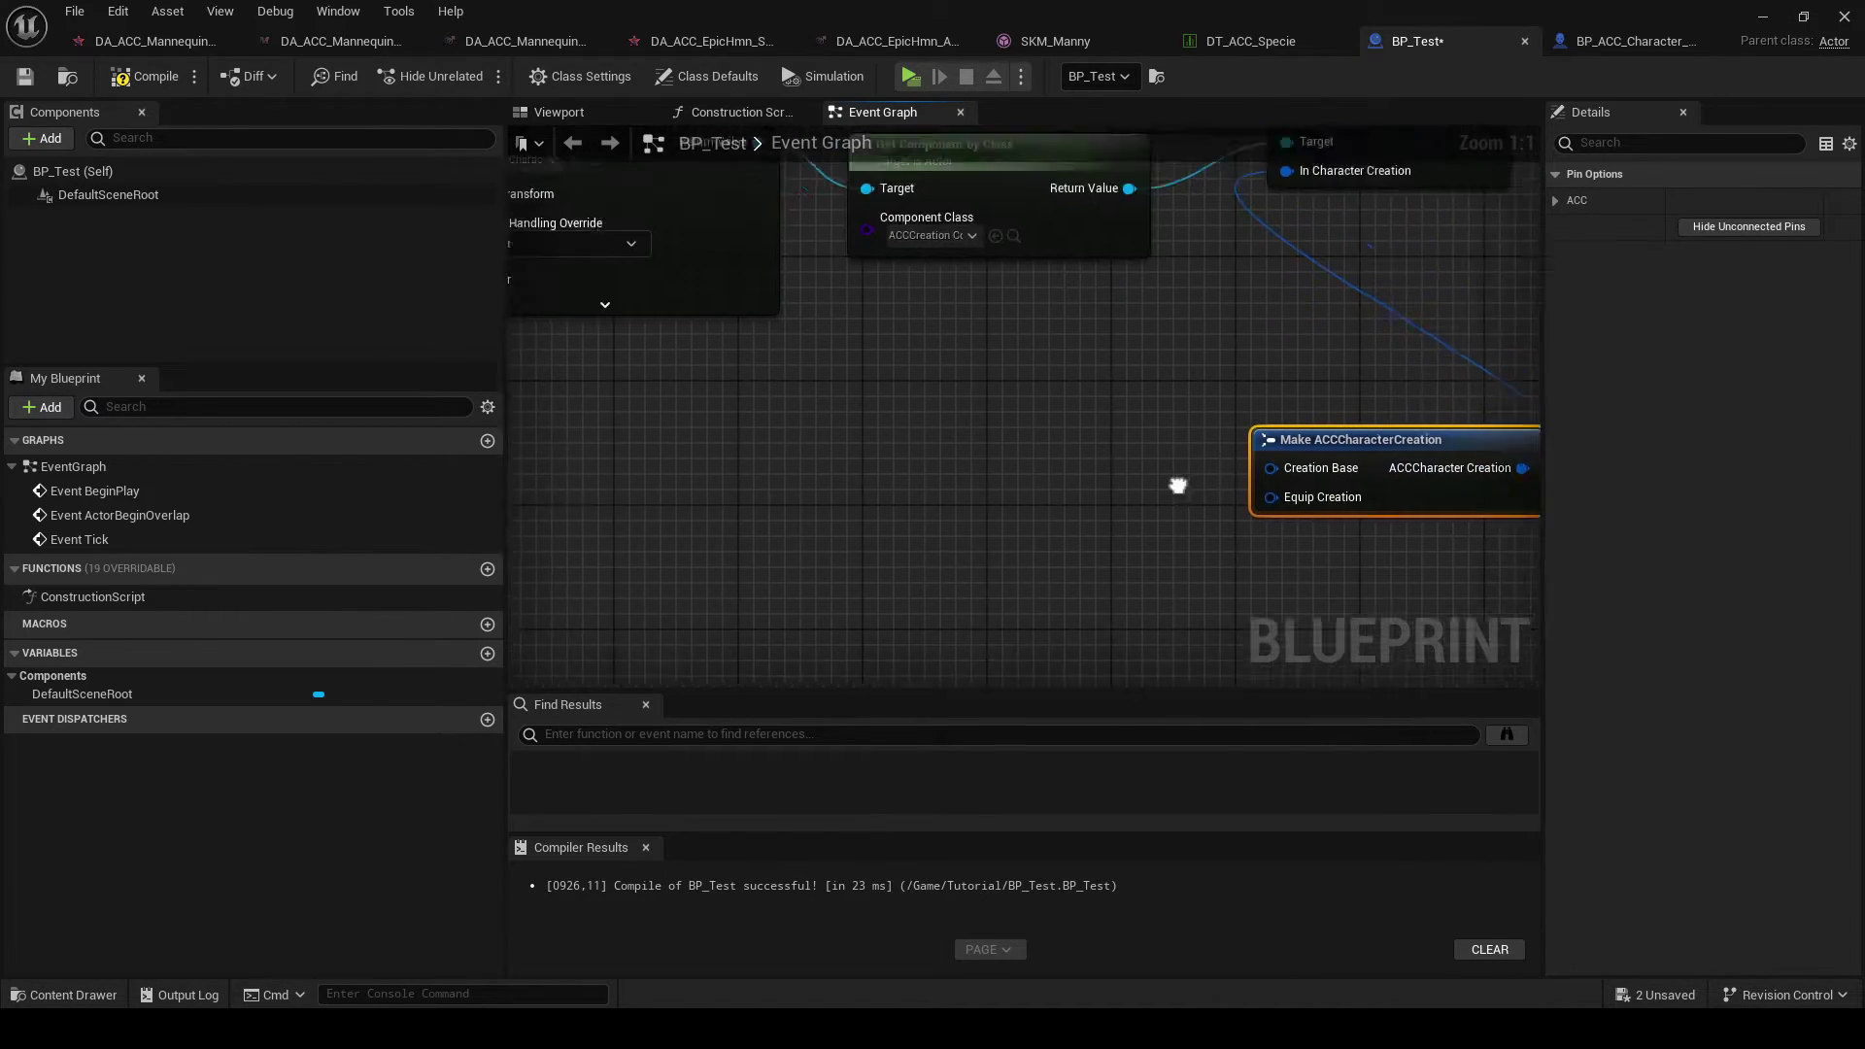
pyautogui.moveTo(1339, 549); pyautogui.dragTo(1058, 505)
pyautogui.write('make')
pyautogui.press('Return')
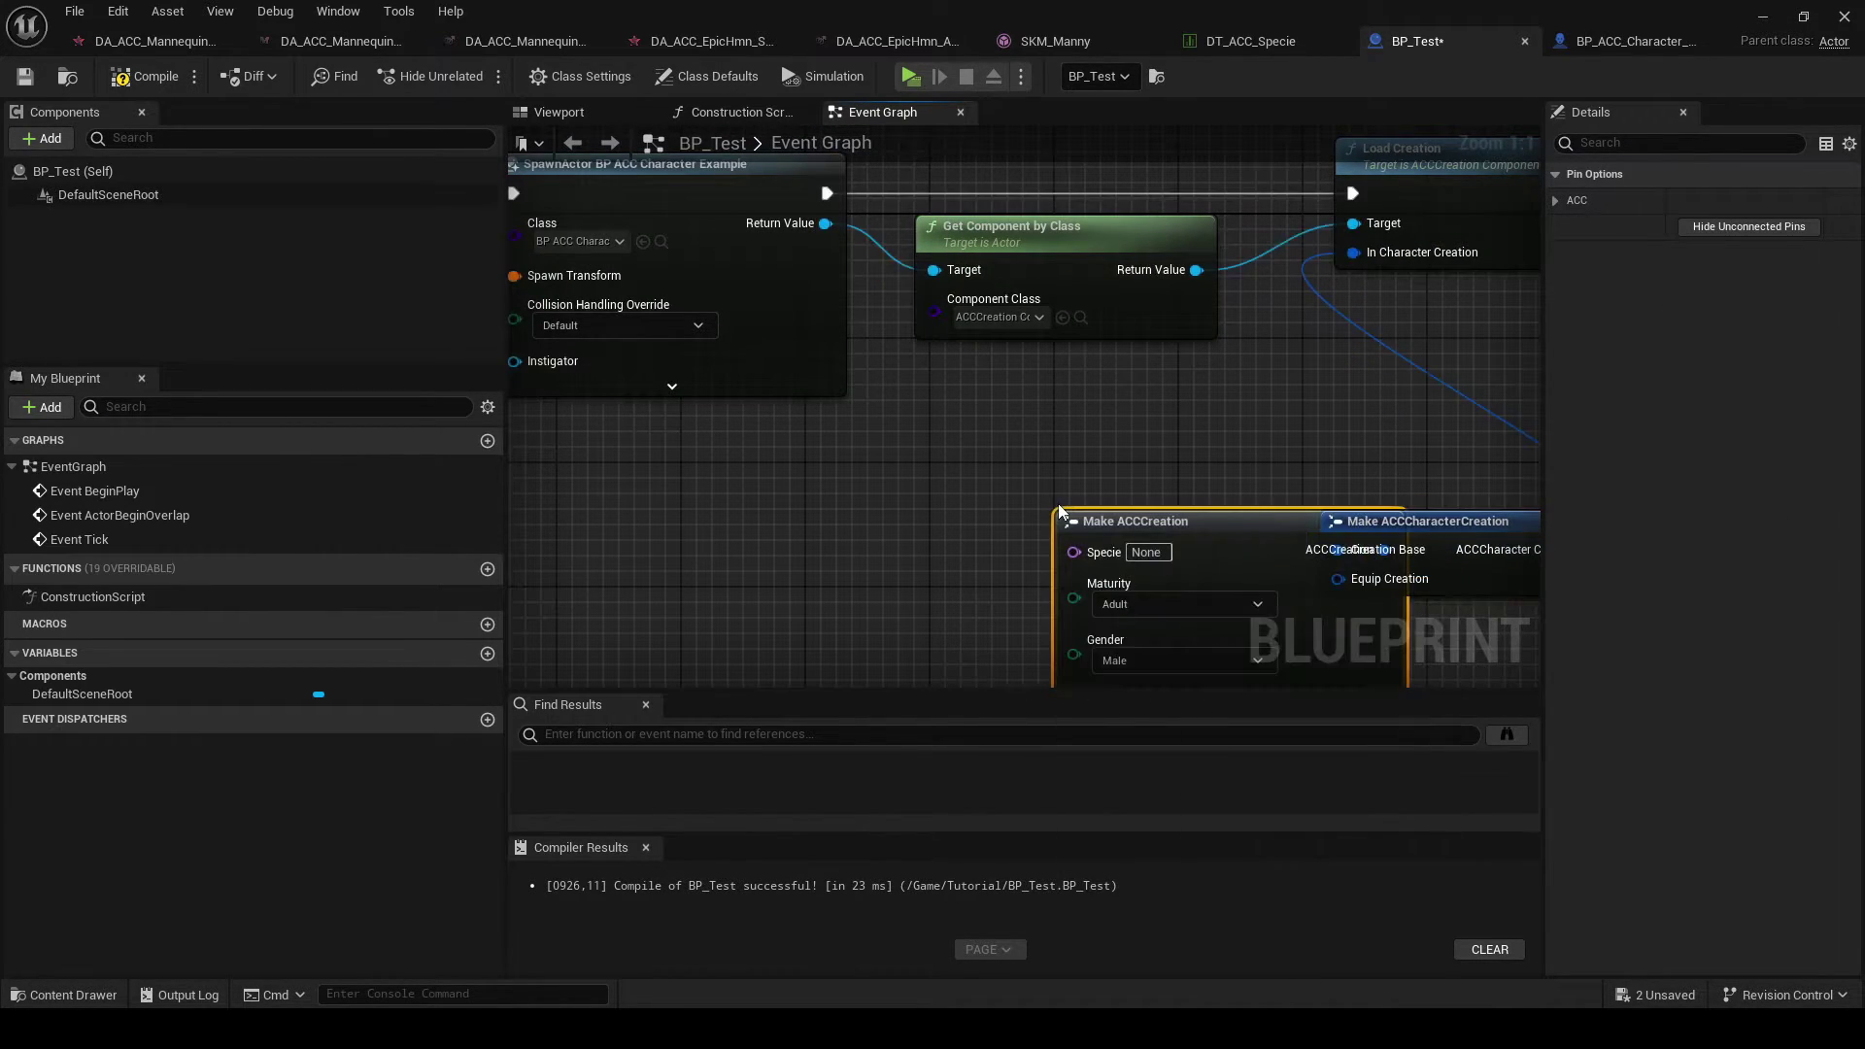
pyautogui.moveTo(1061, 504); pyautogui.dragTo(795, 369, button='right')
pyautogui.moveTo(925, 419); pyautogui.dragTo(832, 422)
pyautogui.moveTo(1238, 443); pyautogui.dragTo(1355, 437)
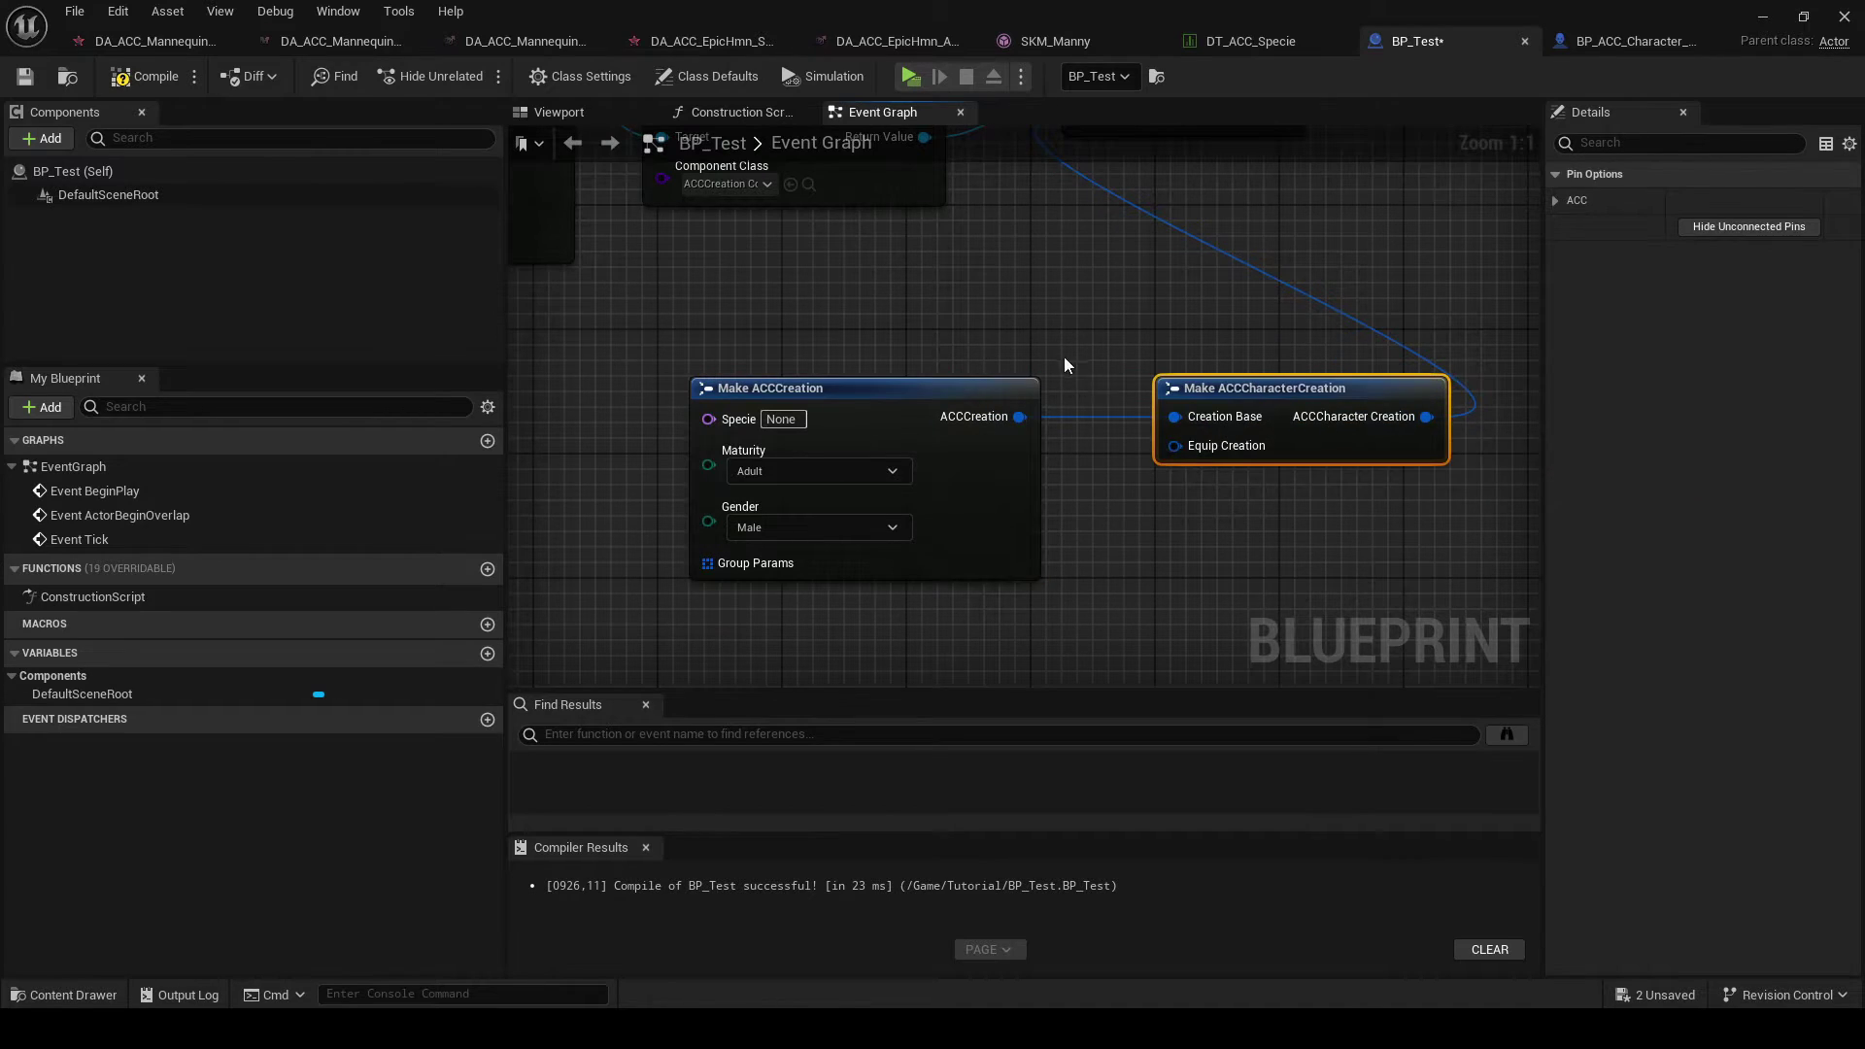
# - Set the Make ACCCreation node's Specie to mannequin and check it against the row name in the DT_ACC_Specie table
pyautogui.moveTo(1064, 356); pyautogui.dragTo(1220, 429, button='right')
pyautogui.scroll(-1, 1220, 429)
pyautogui.scroll(1, 1218, 429)
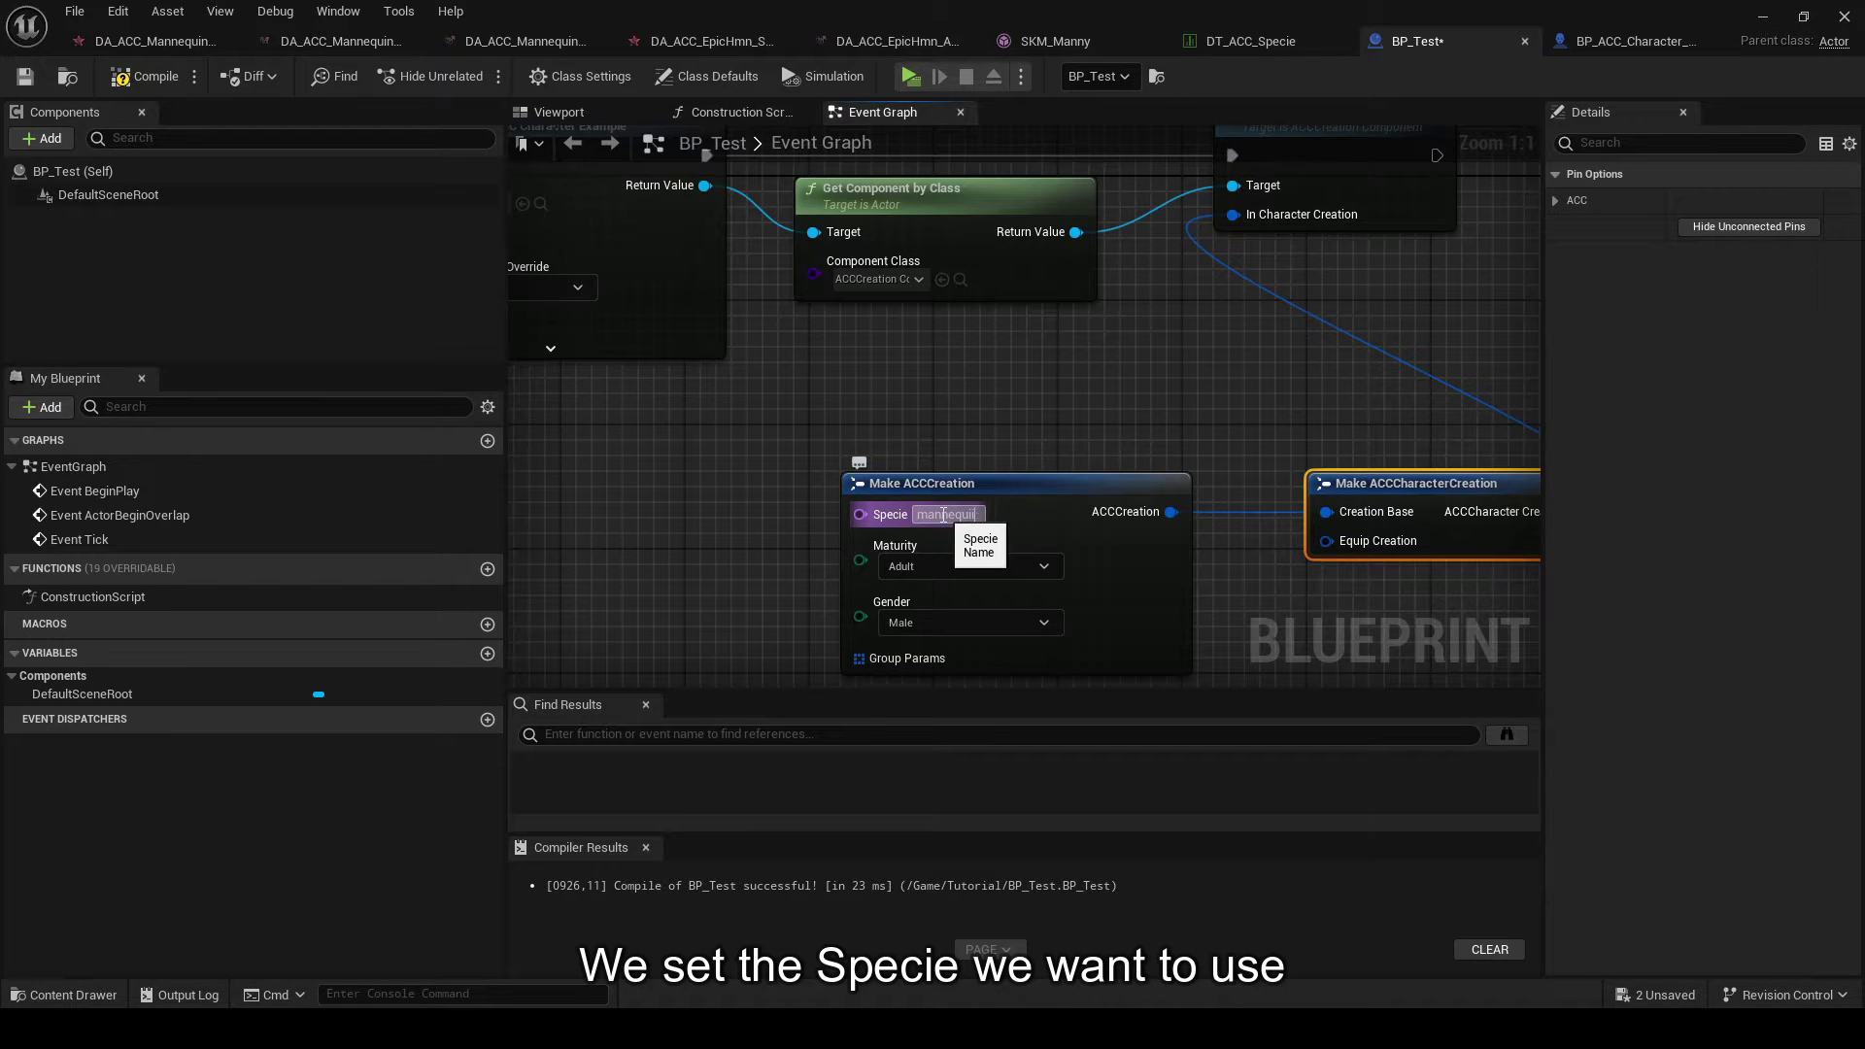
pyautogui.click(943, 515)
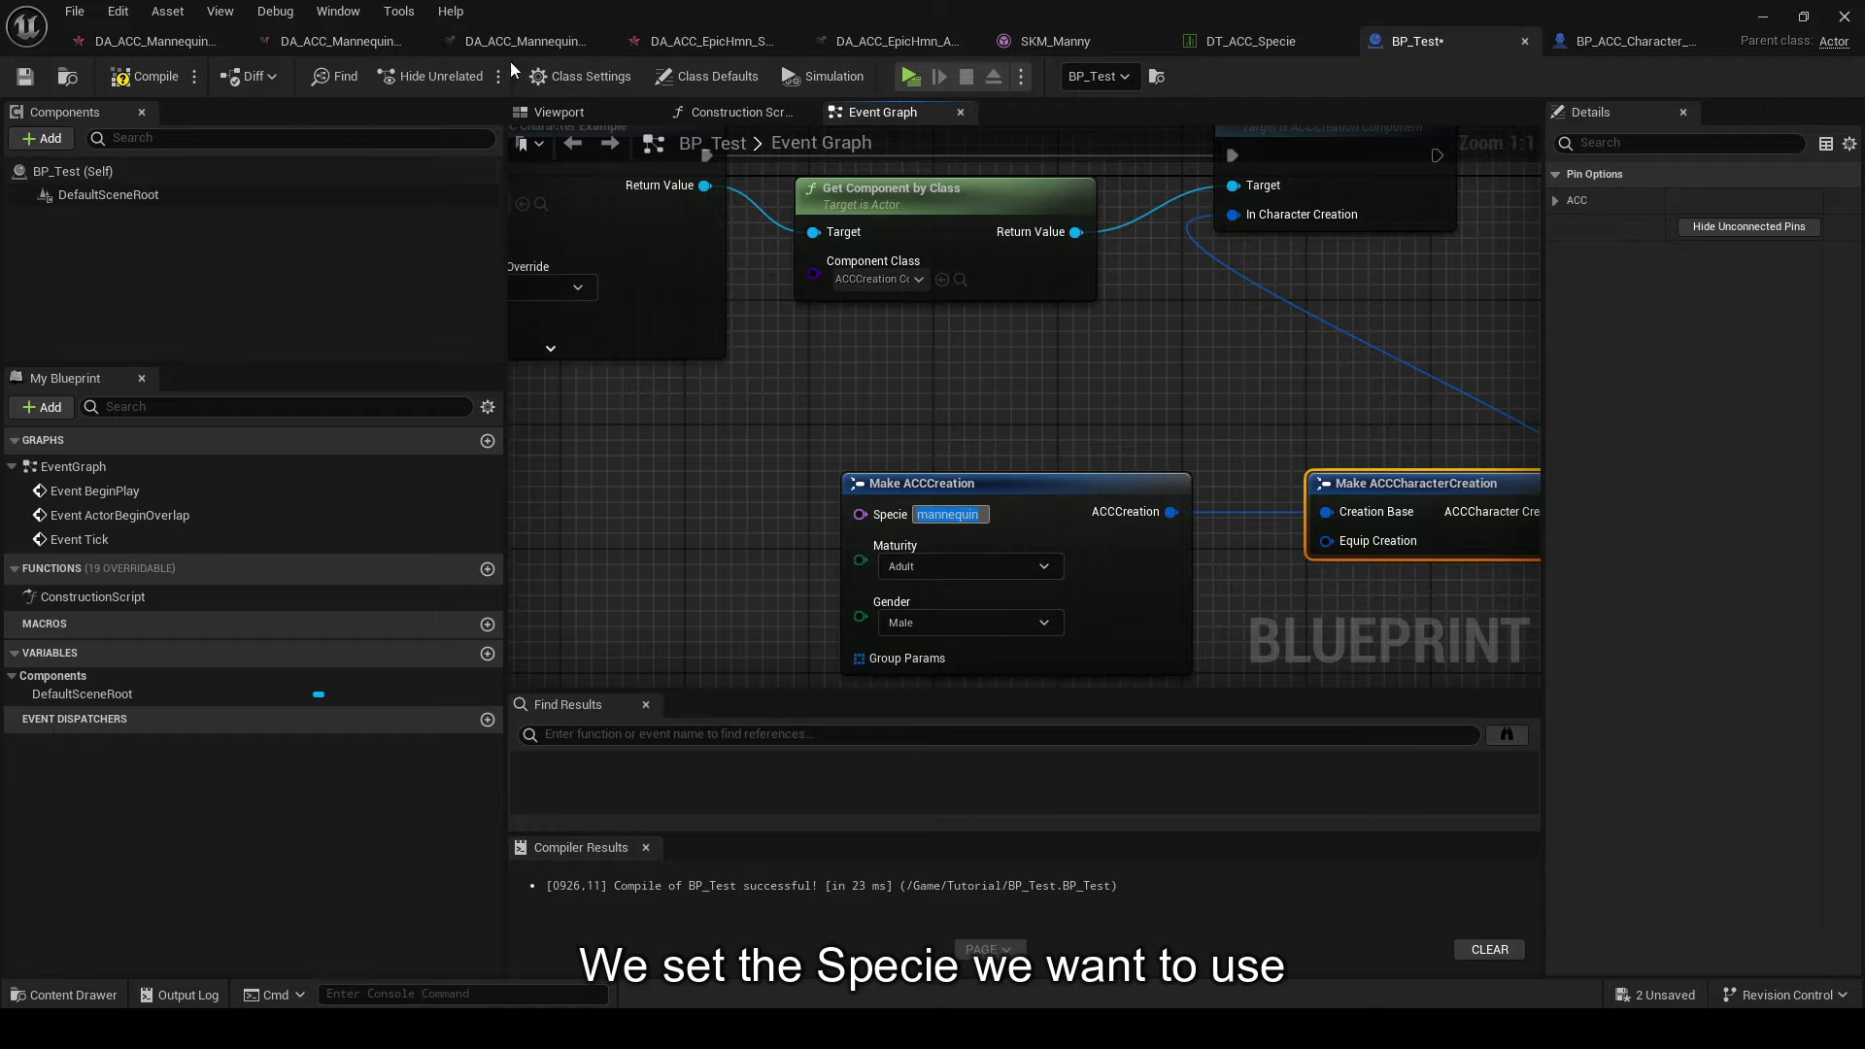
pyautogui.click(1263, 41)
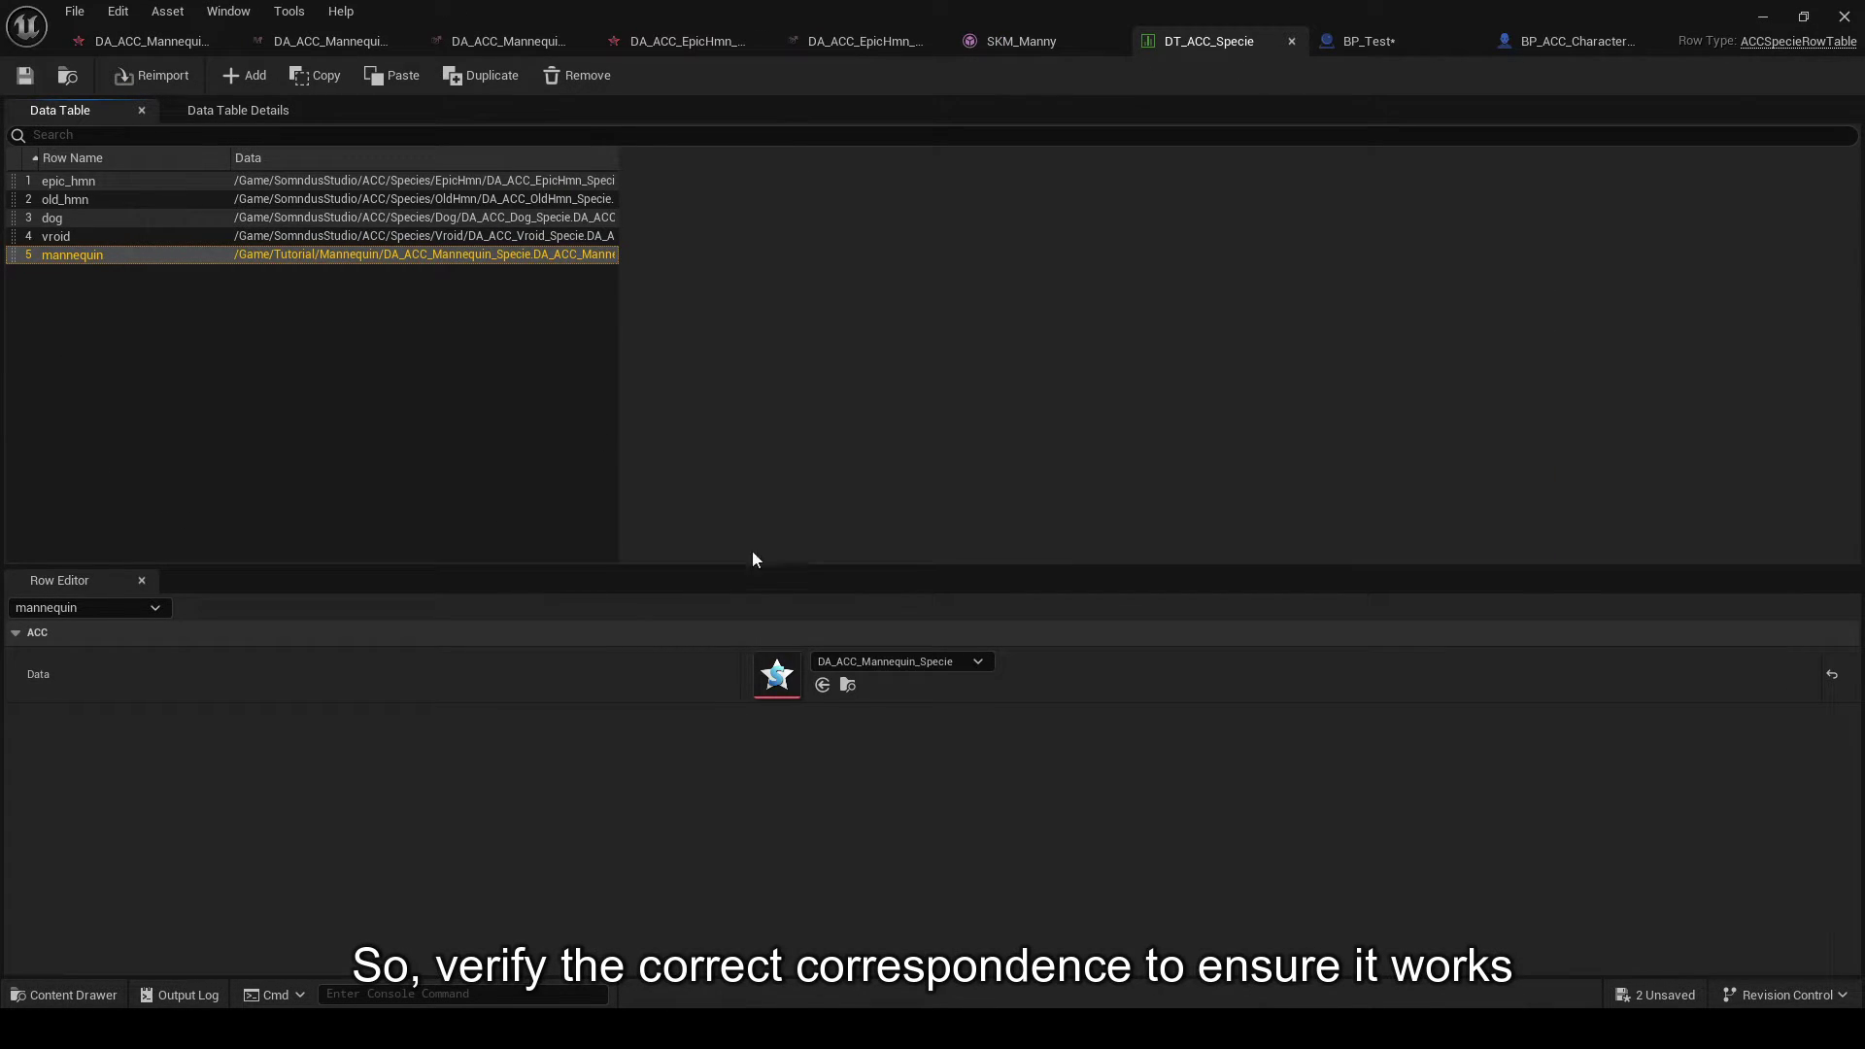
# - Compare the Specie name in BP_Test with the DT_ACC_Specie row name and view the Make ACCCreation node's Maturity options
pyautogui.click(1360, 44)
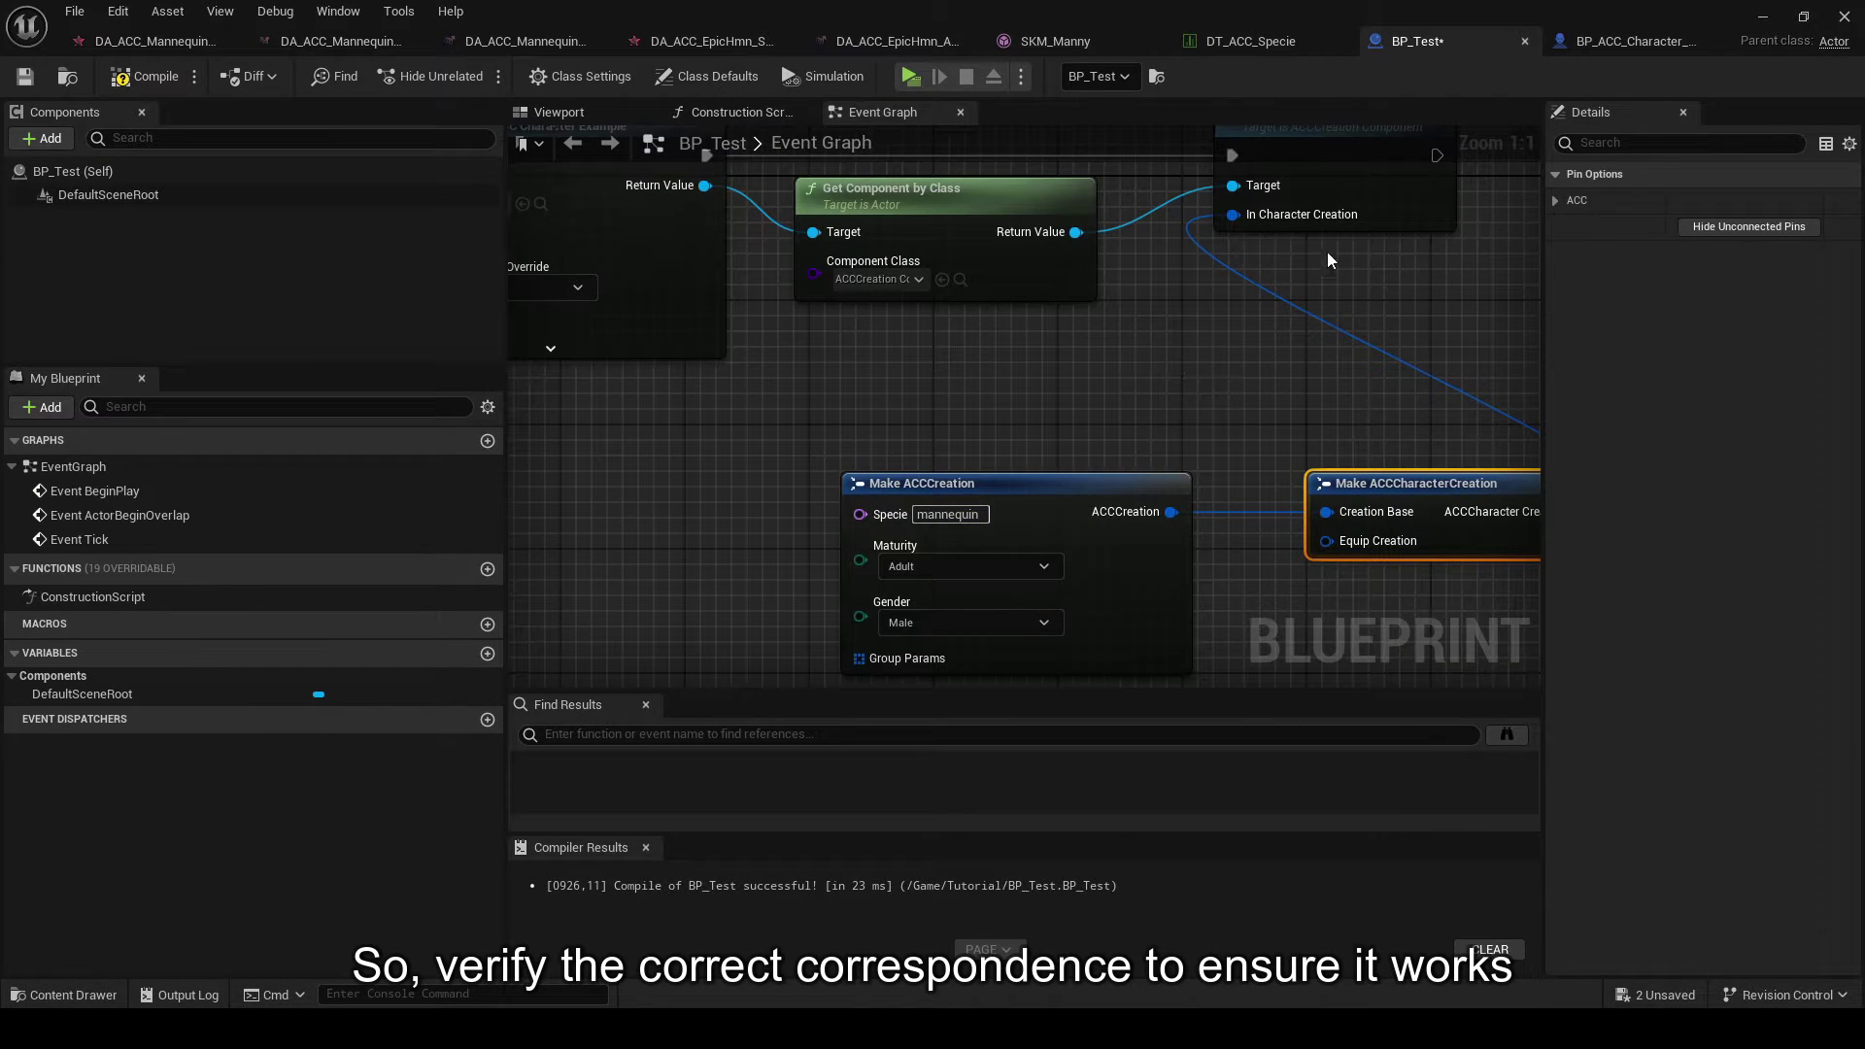
pyautogui.click(1254, 41)
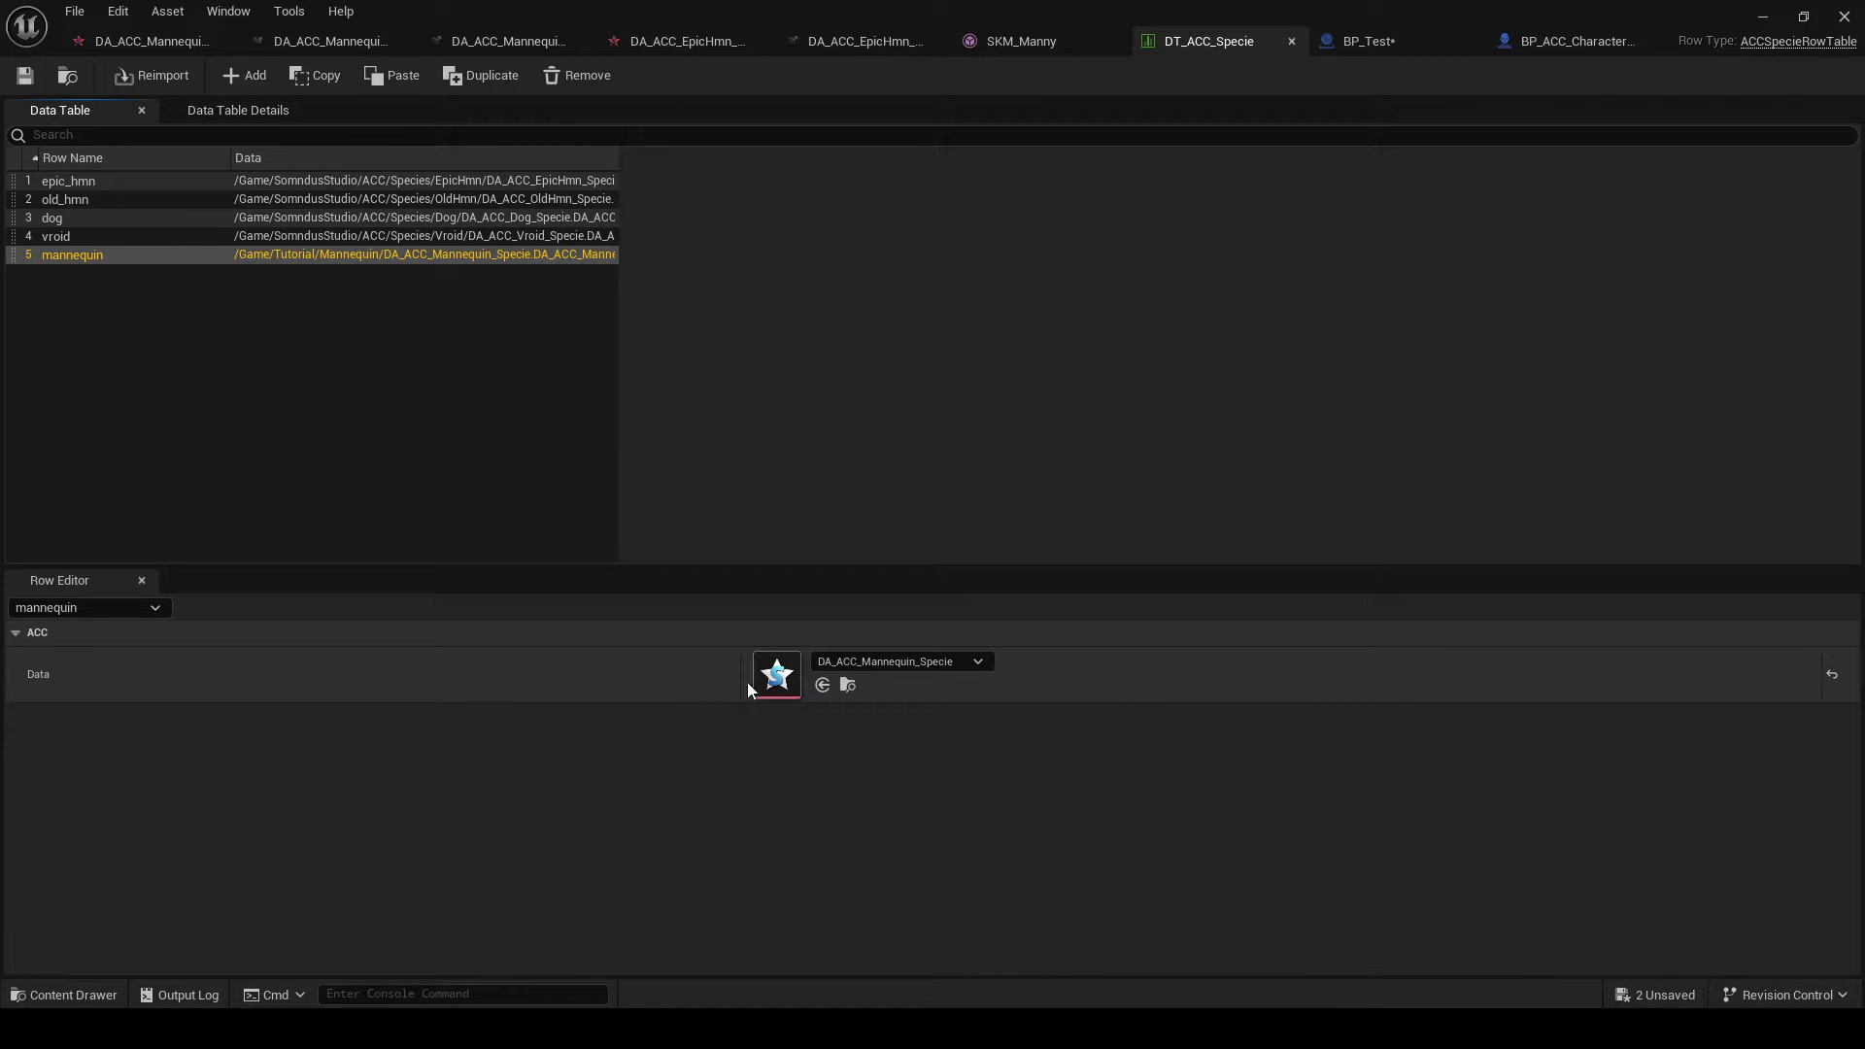
pyautogui.click(1600, 48)
pyautogui.click(1418, 44)
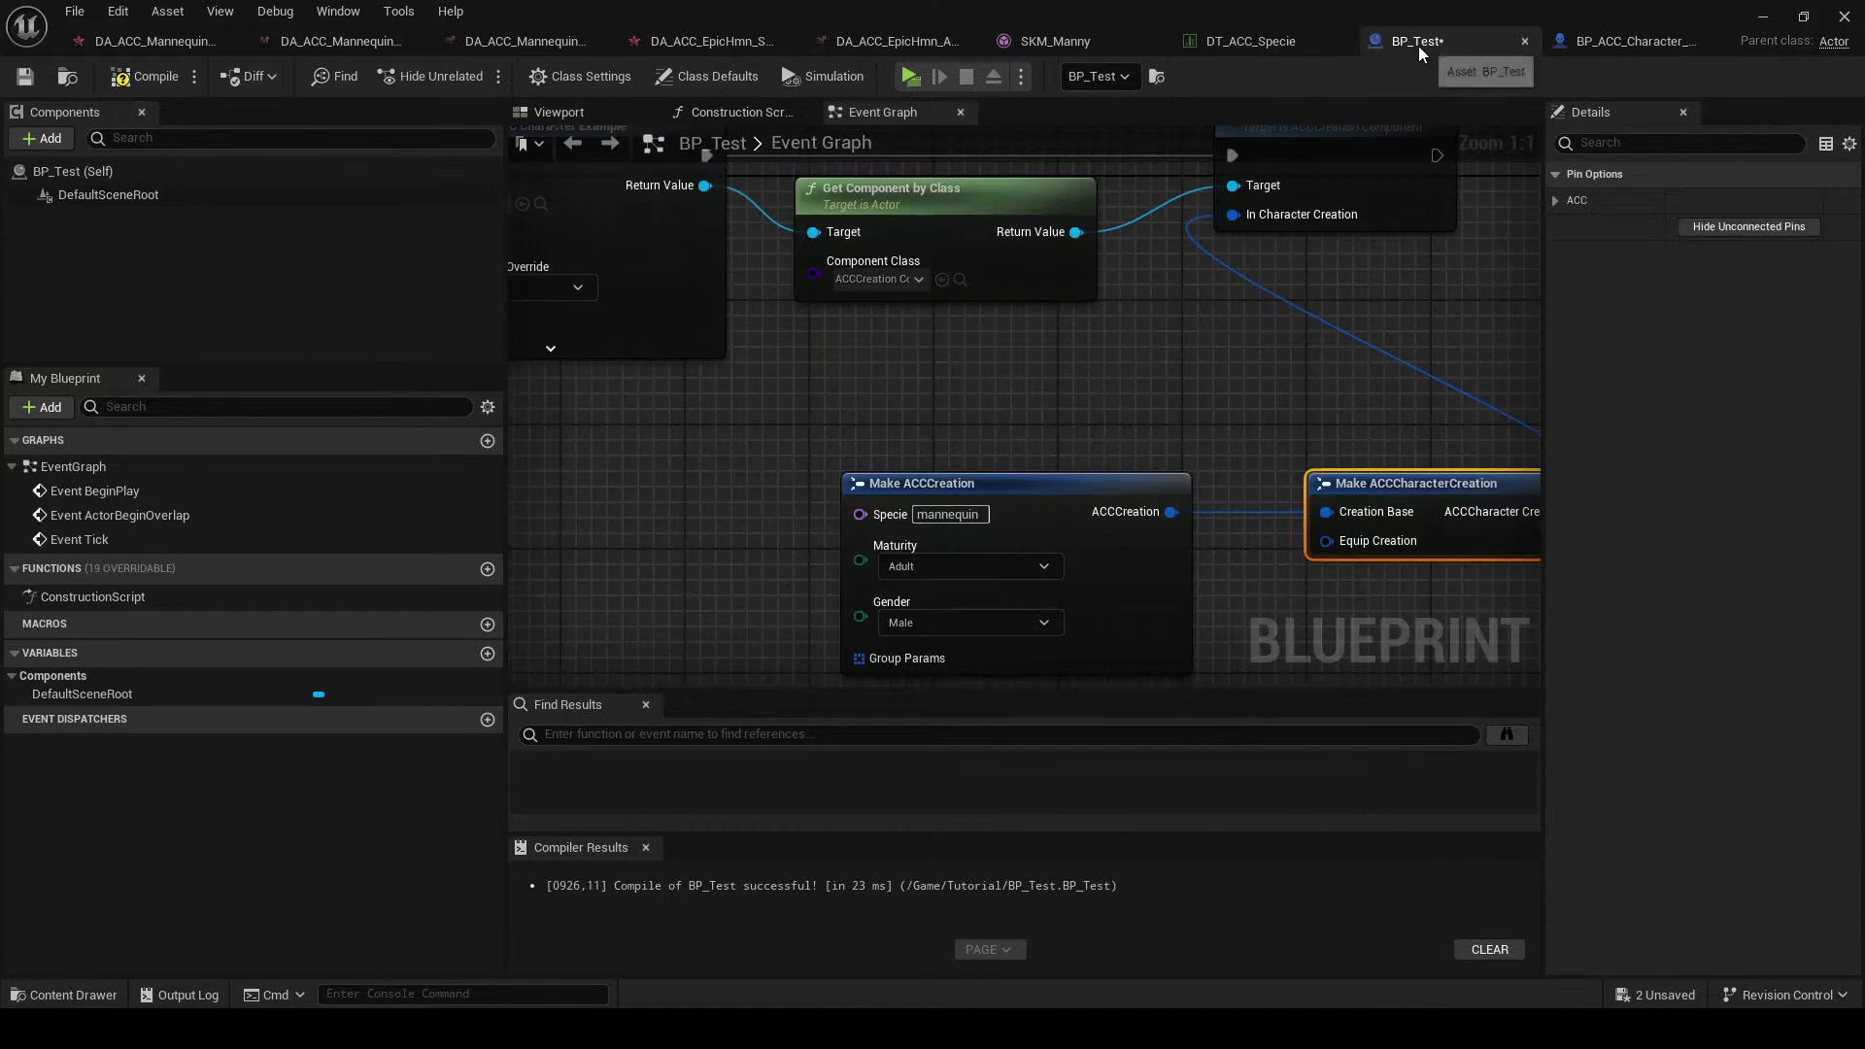
pyautogui.moveTo(1186, 638); pyautogui.dragTo(1072, 463, button='right')
pyautogui.click(847, 396)
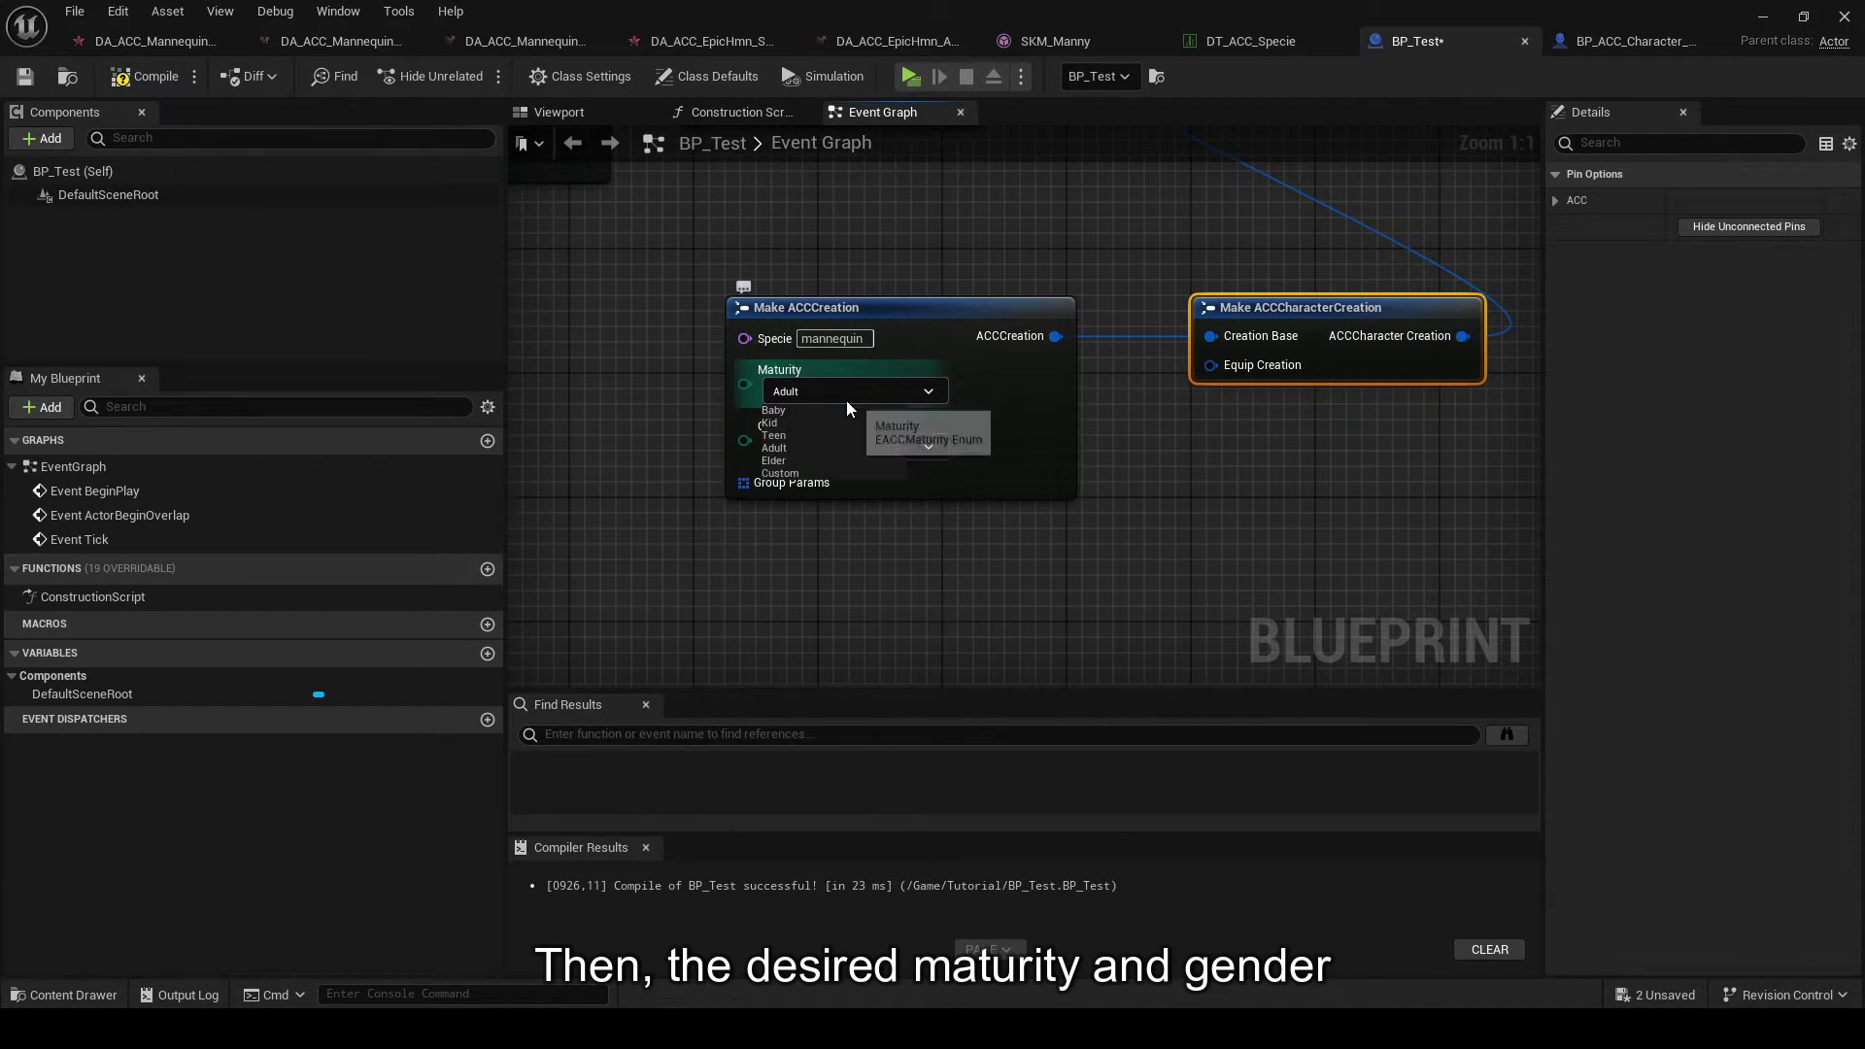
pyautogui.click(1189, 465)
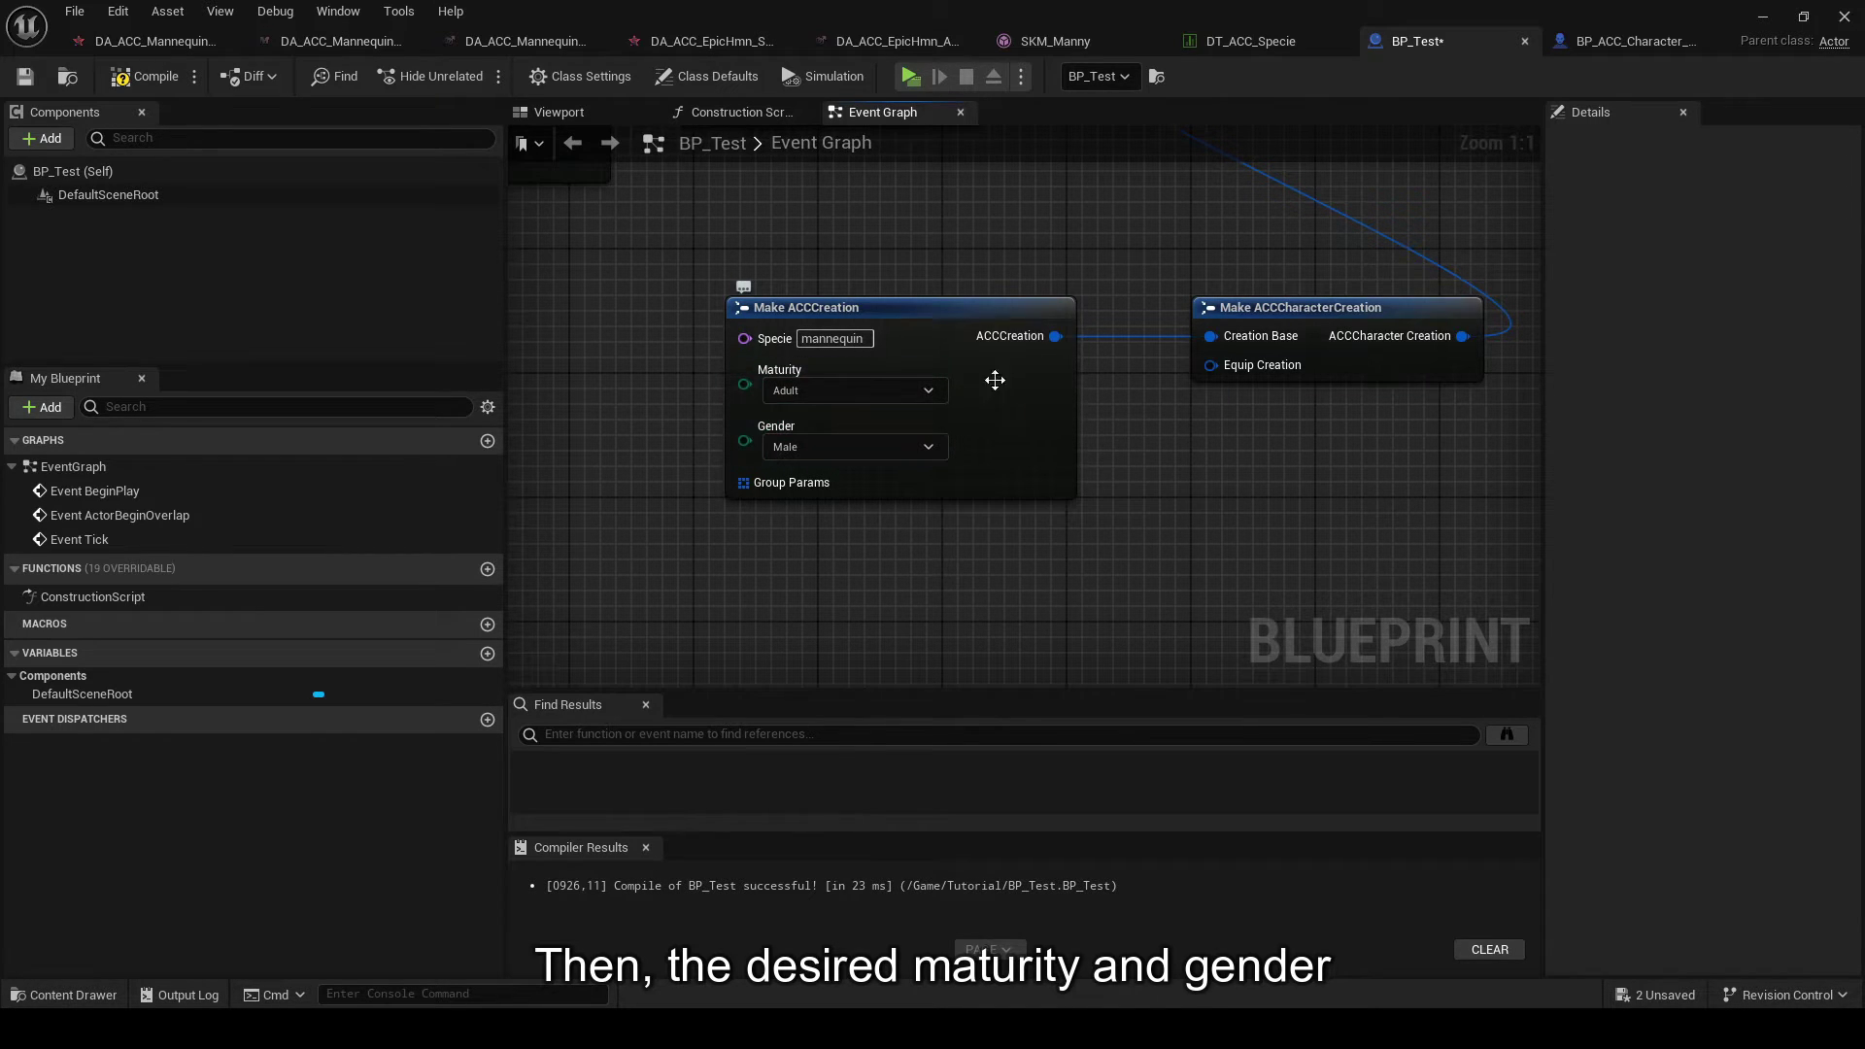
# - Check the maturity entry in the mannequin specie data asset and the gender entry in its linked maturity asset
pyautogui.click(165, 43)
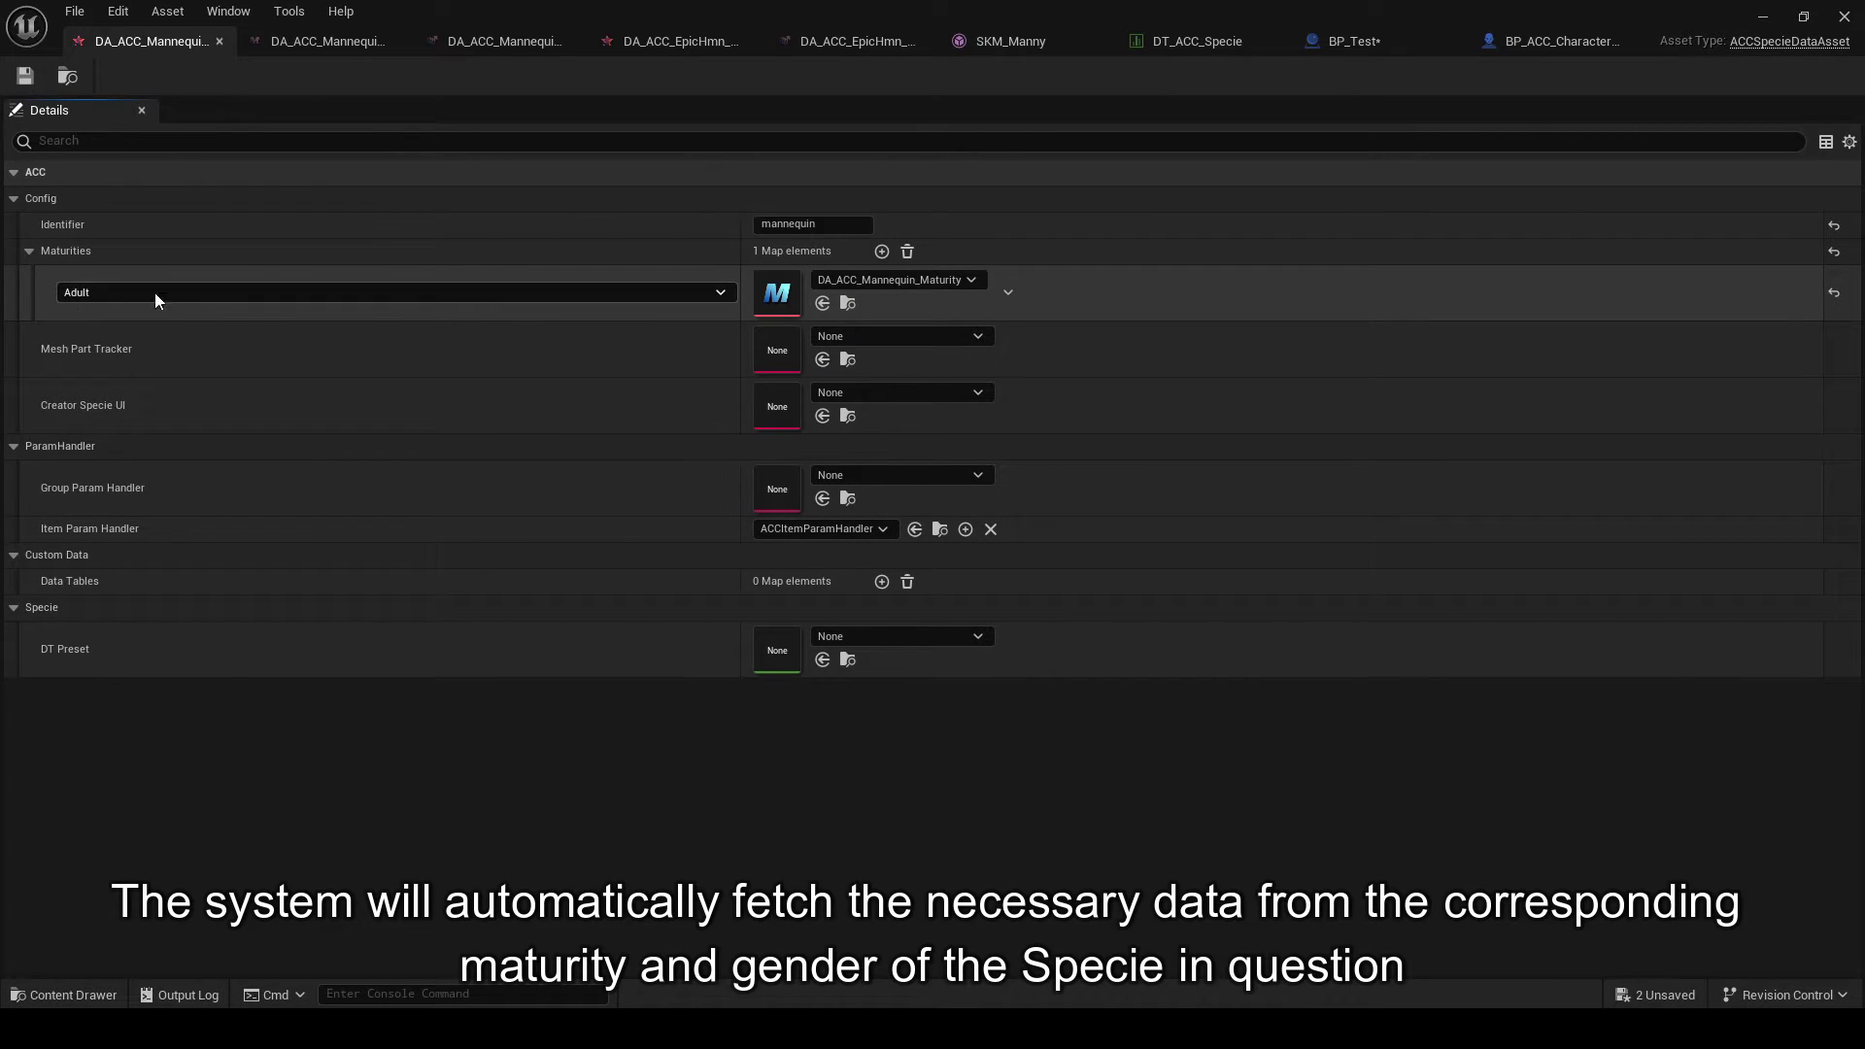
pyautogui.doubleClick(767, 296)
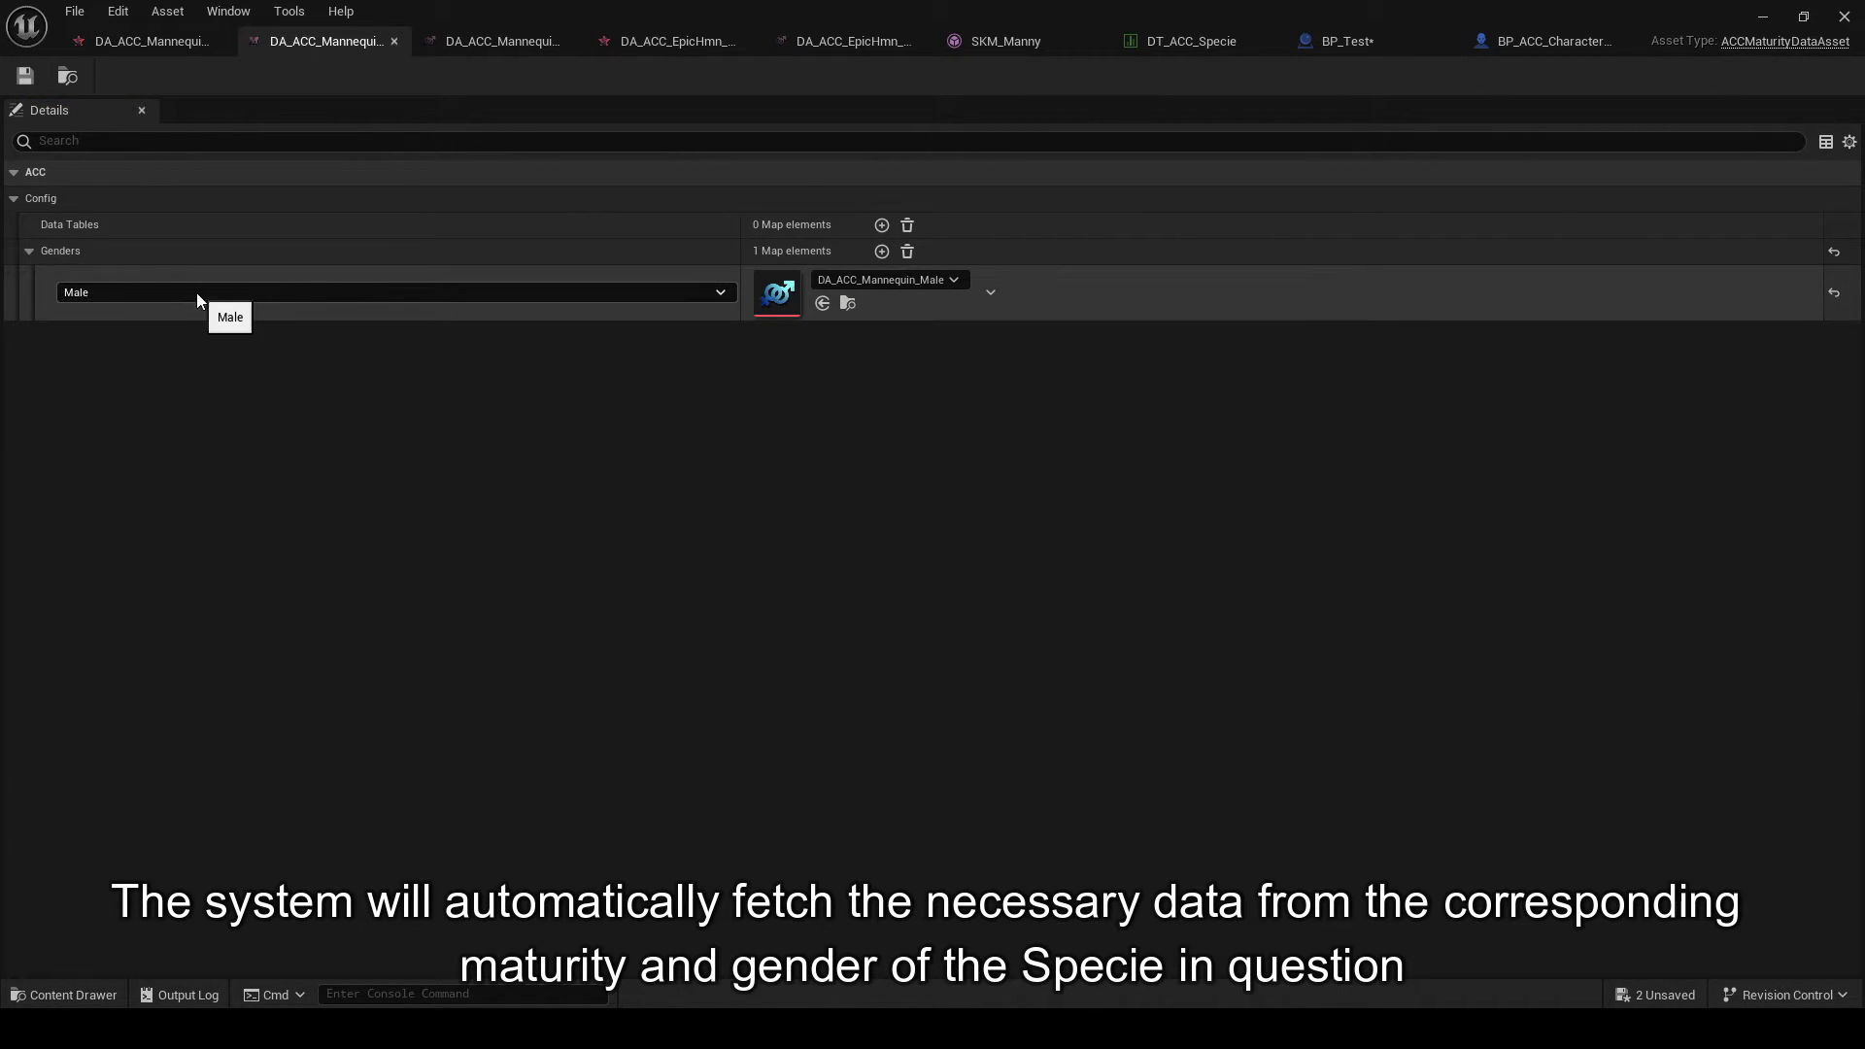
pyautogui.click(1555, 41)
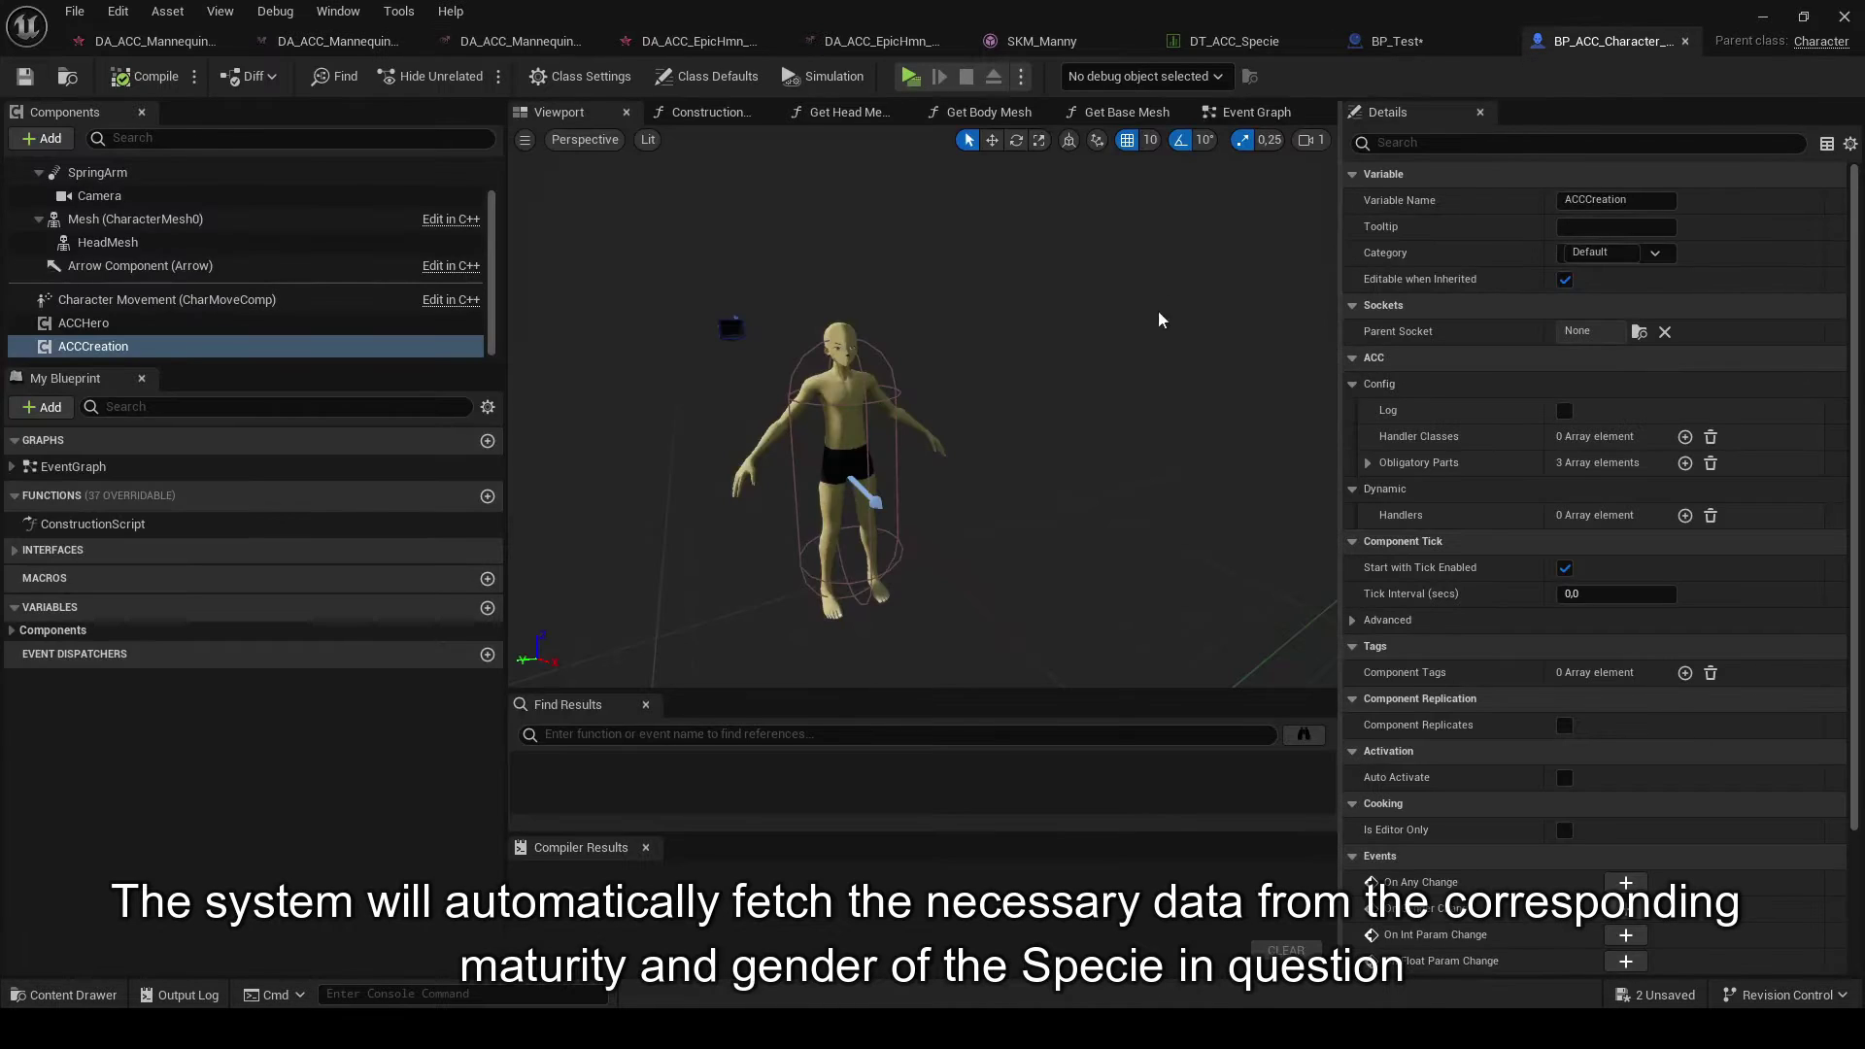
# - Return to the BP_Test event graph and save the blueprint
pyautogui.click(1408, 41)
pyautogui.moveTo(1247, 538); pyautogui.dragTo(1055, 678, button='right')
pyautogui.hotkey('ctrl', 's')
pyautogui.scroll(-2, 1005, 590)
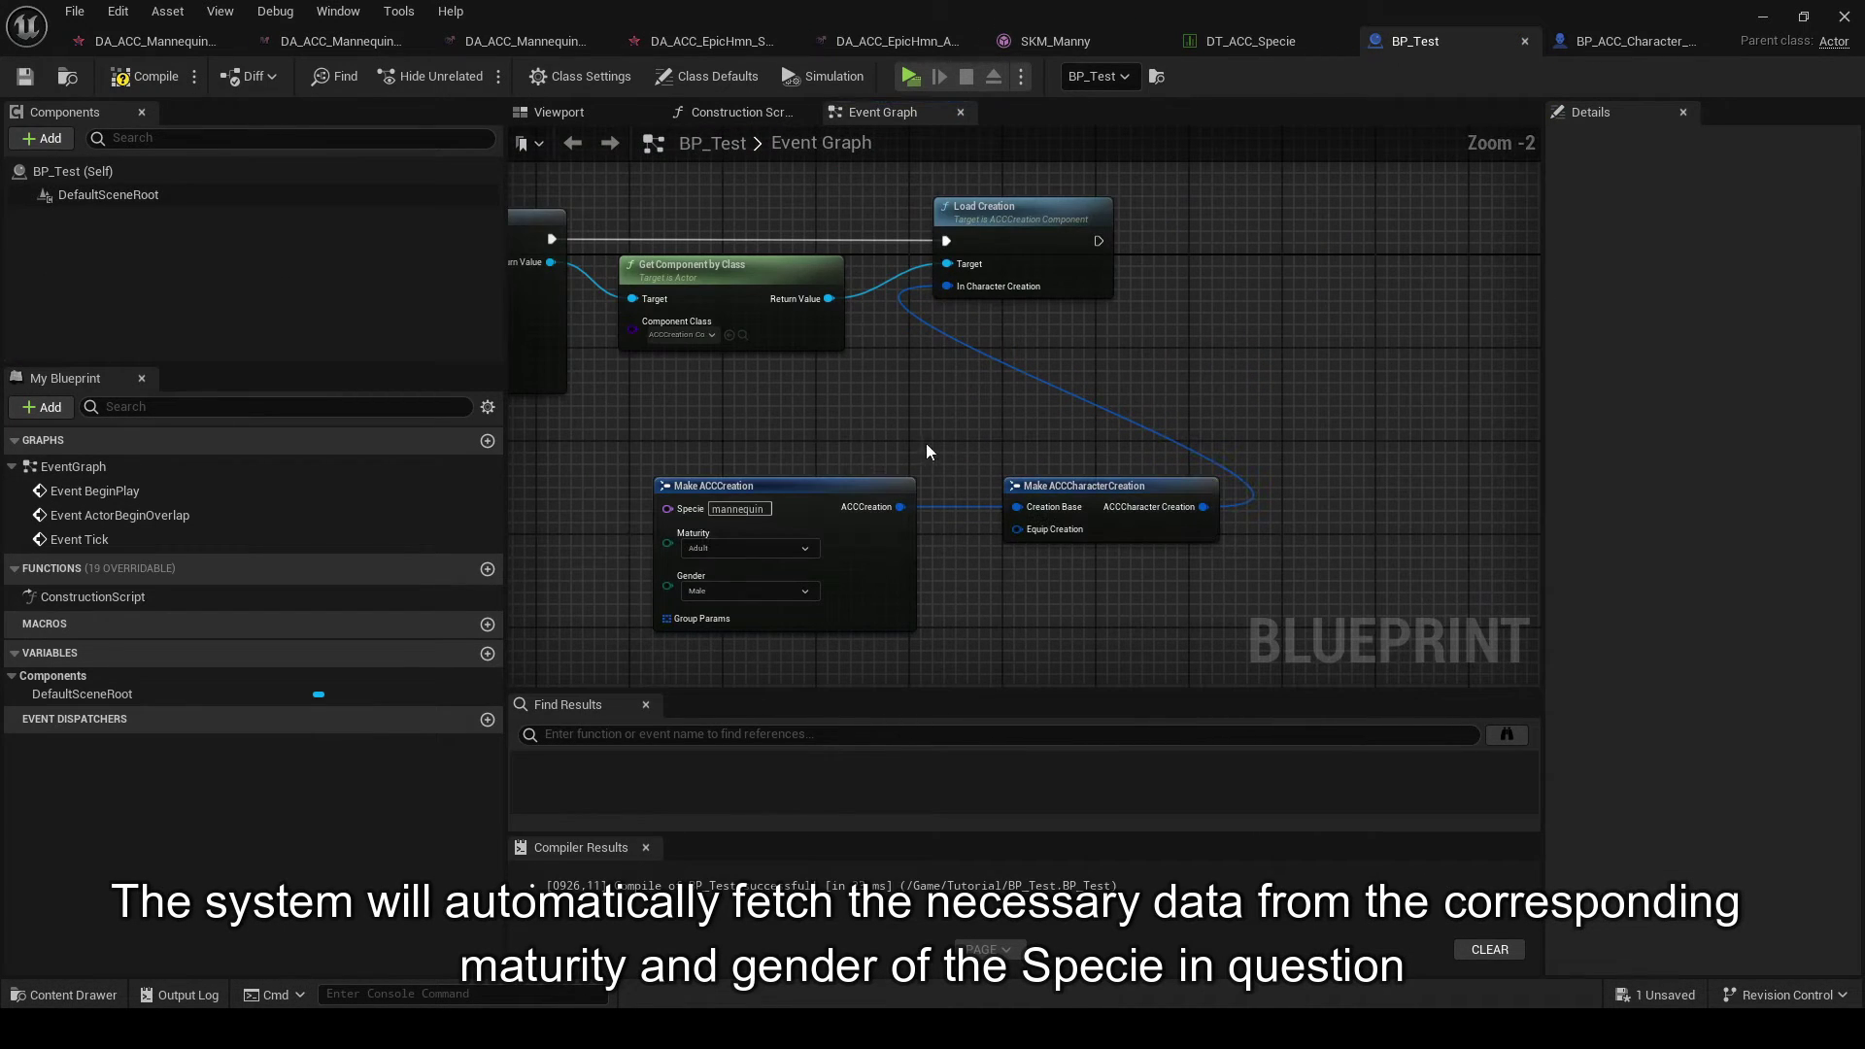
# - Save the current level as Map_Test in the Tutorial folder
pyautogui.moveTo(929, 396); pyautogui.dragTo(1207, 382, button='right')
pyautogui.hotkey('ctrl', 'shift', 's')
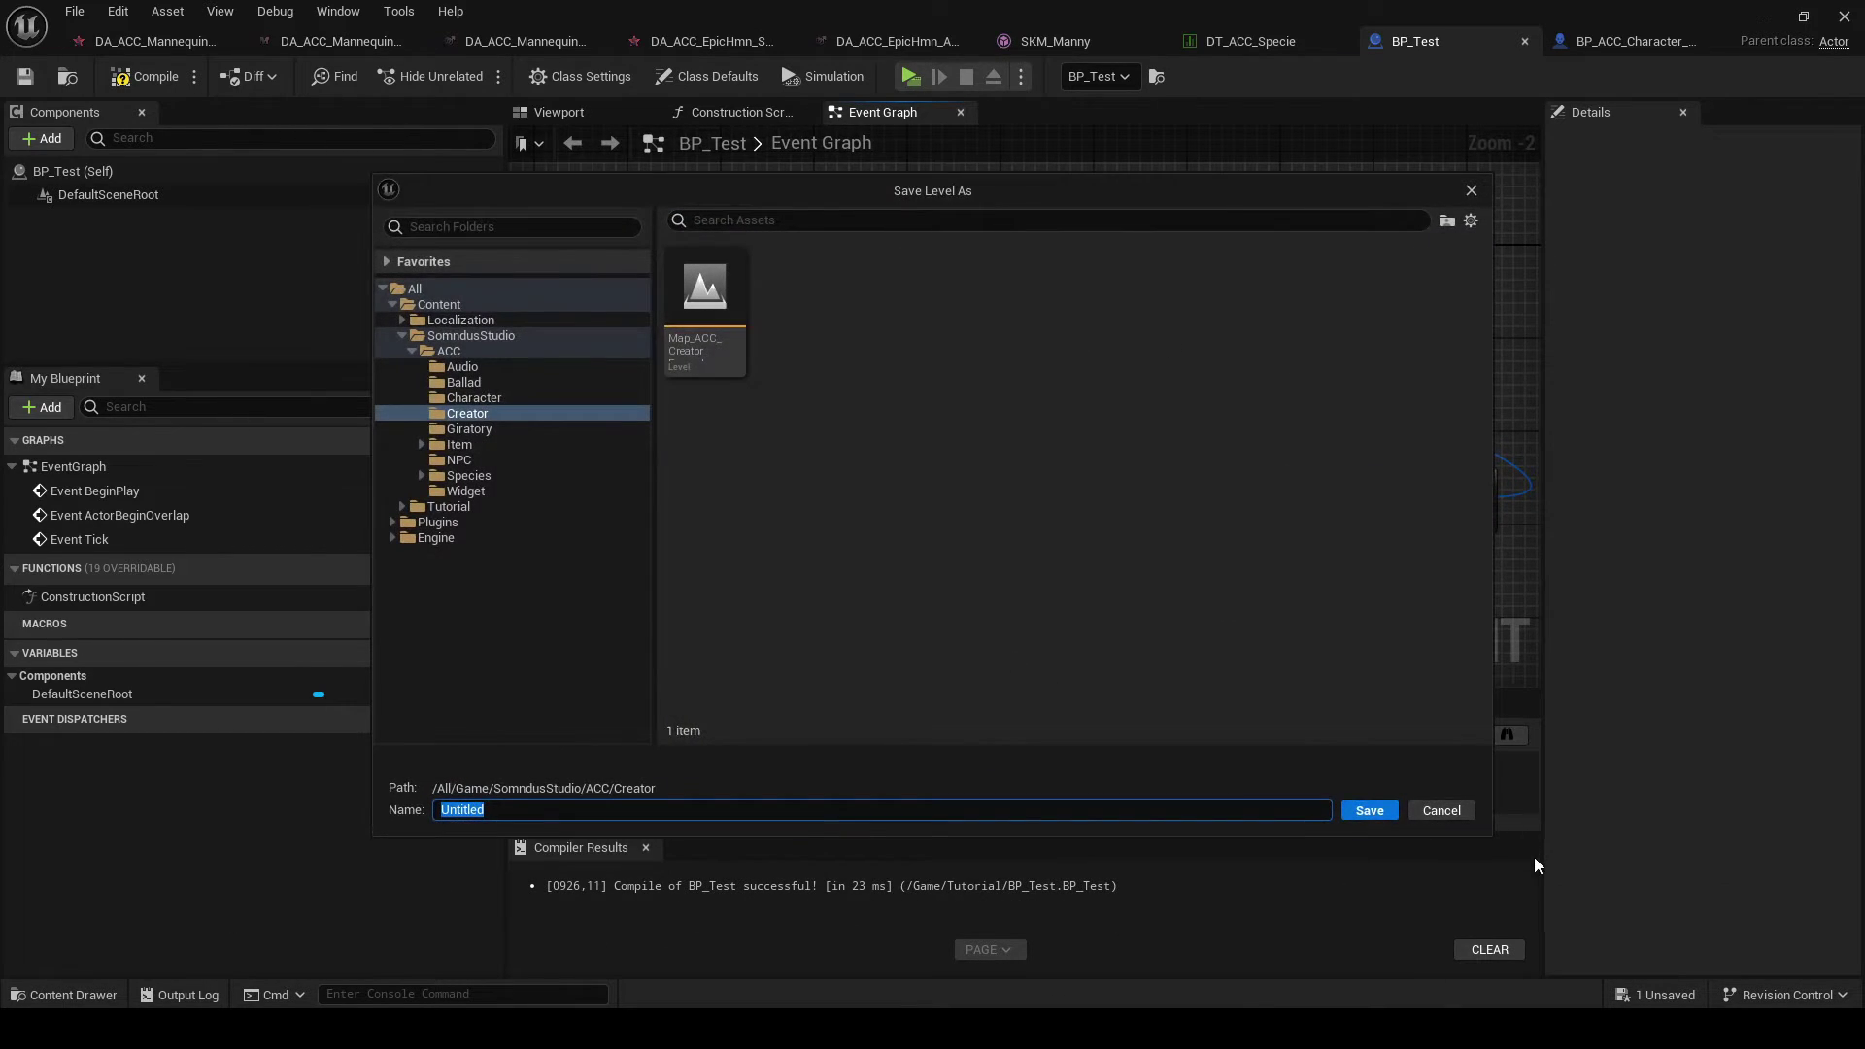
pyautogui.click(446, 507)
pyautogui.click(551, 810)
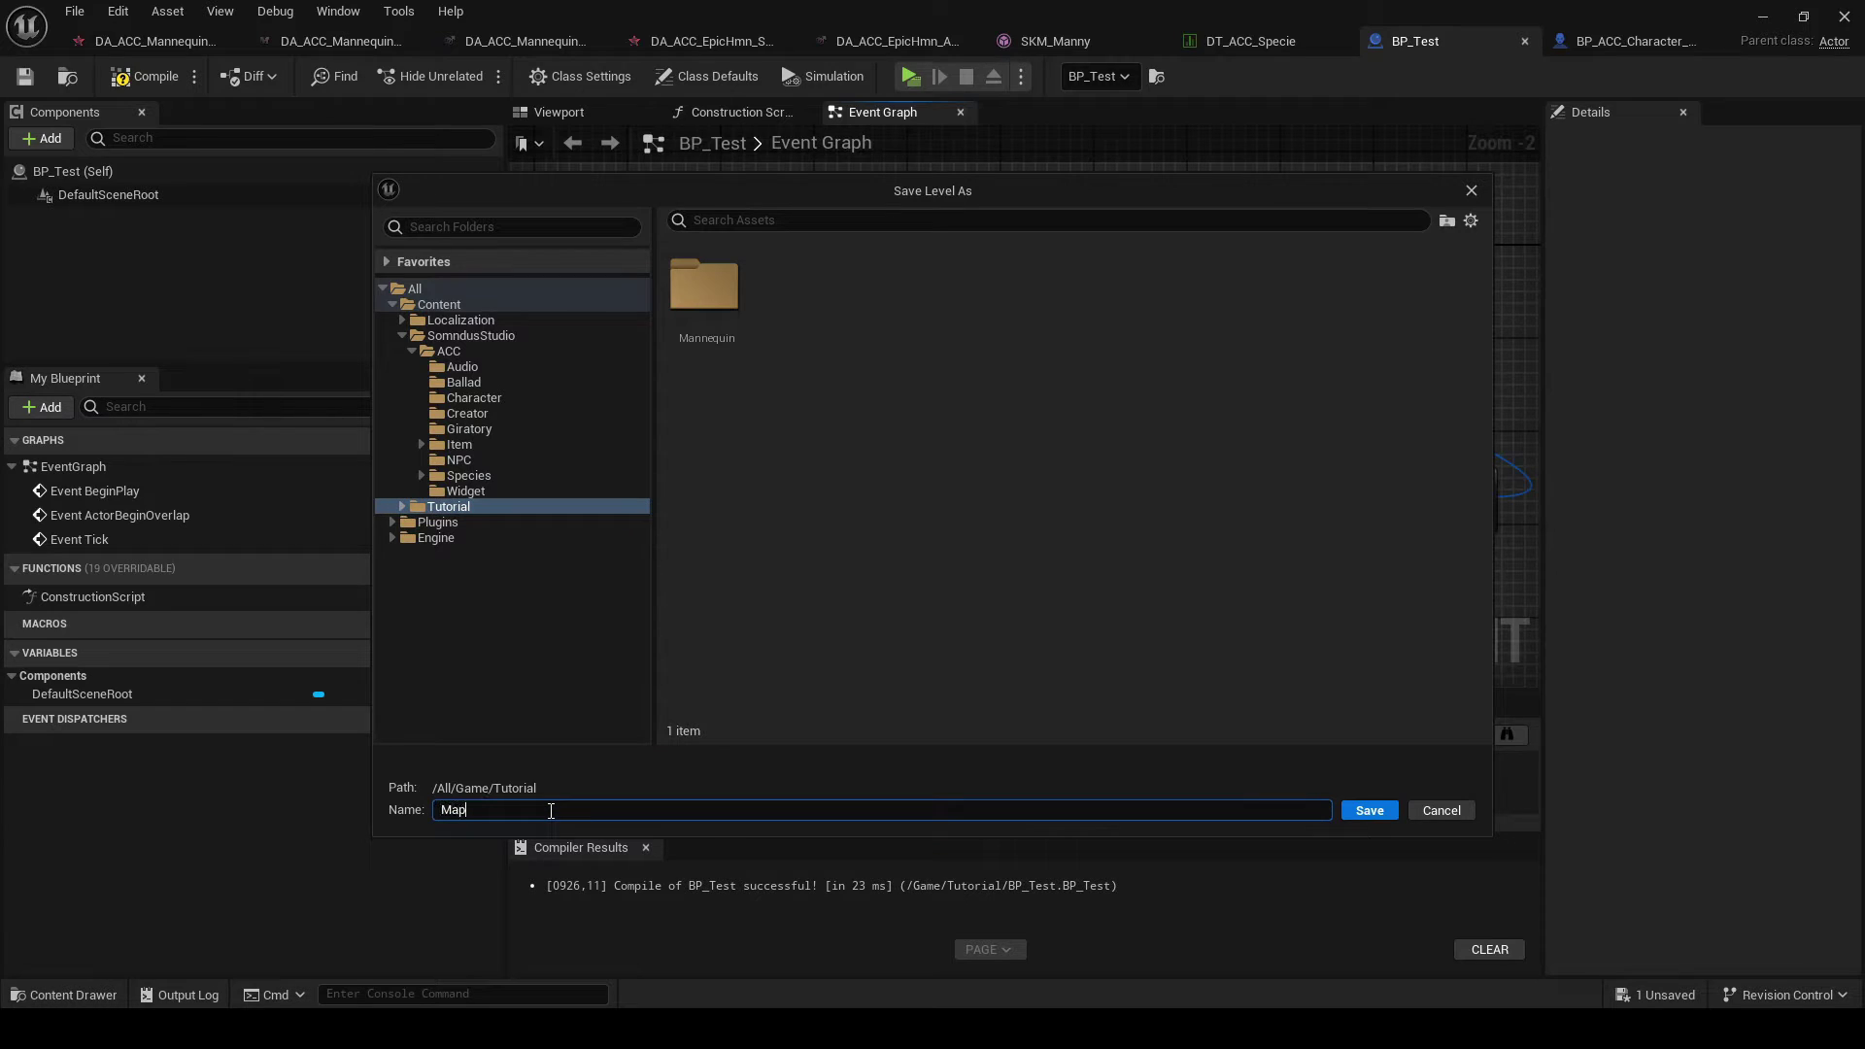
pyautogui.write('Map_Test')
pyautogui.press('Return')
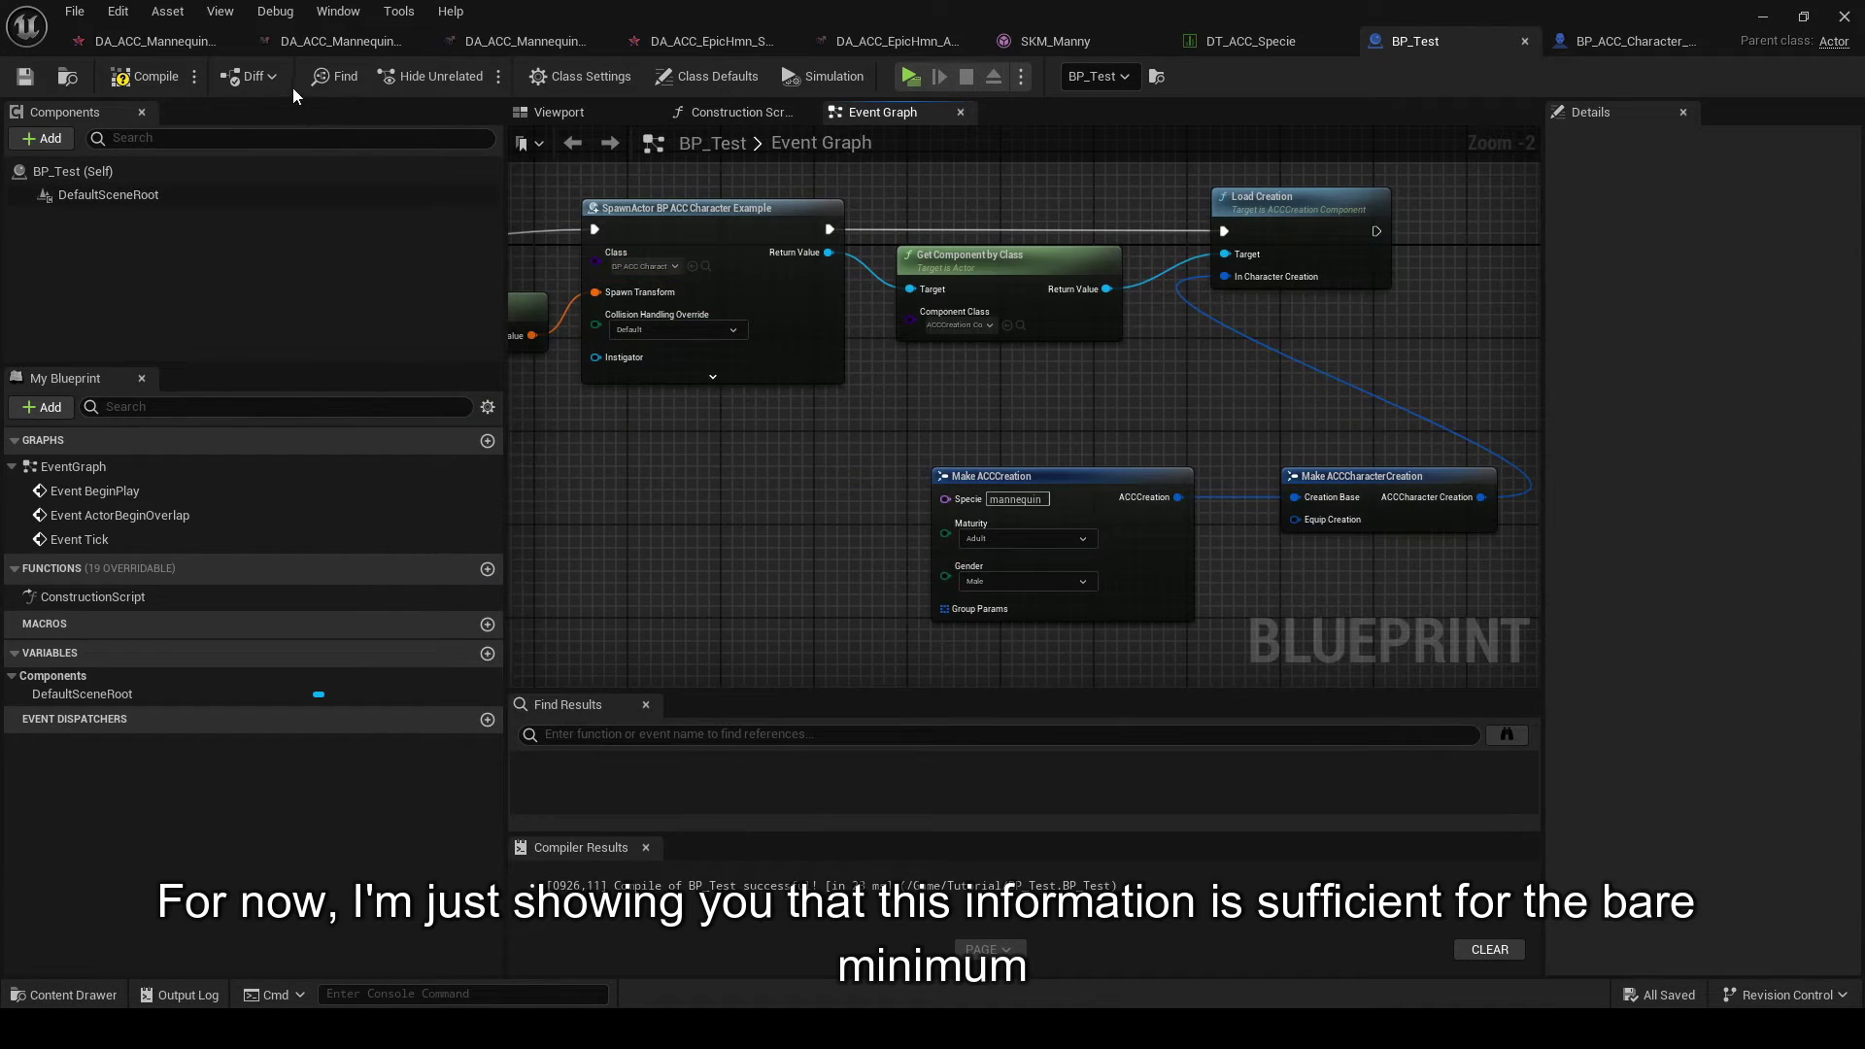
# - Compile BP_Test and play the Map_Test level from the main editor
pyautogui.click(164, 80)
pyautogui.click(1762, 16)
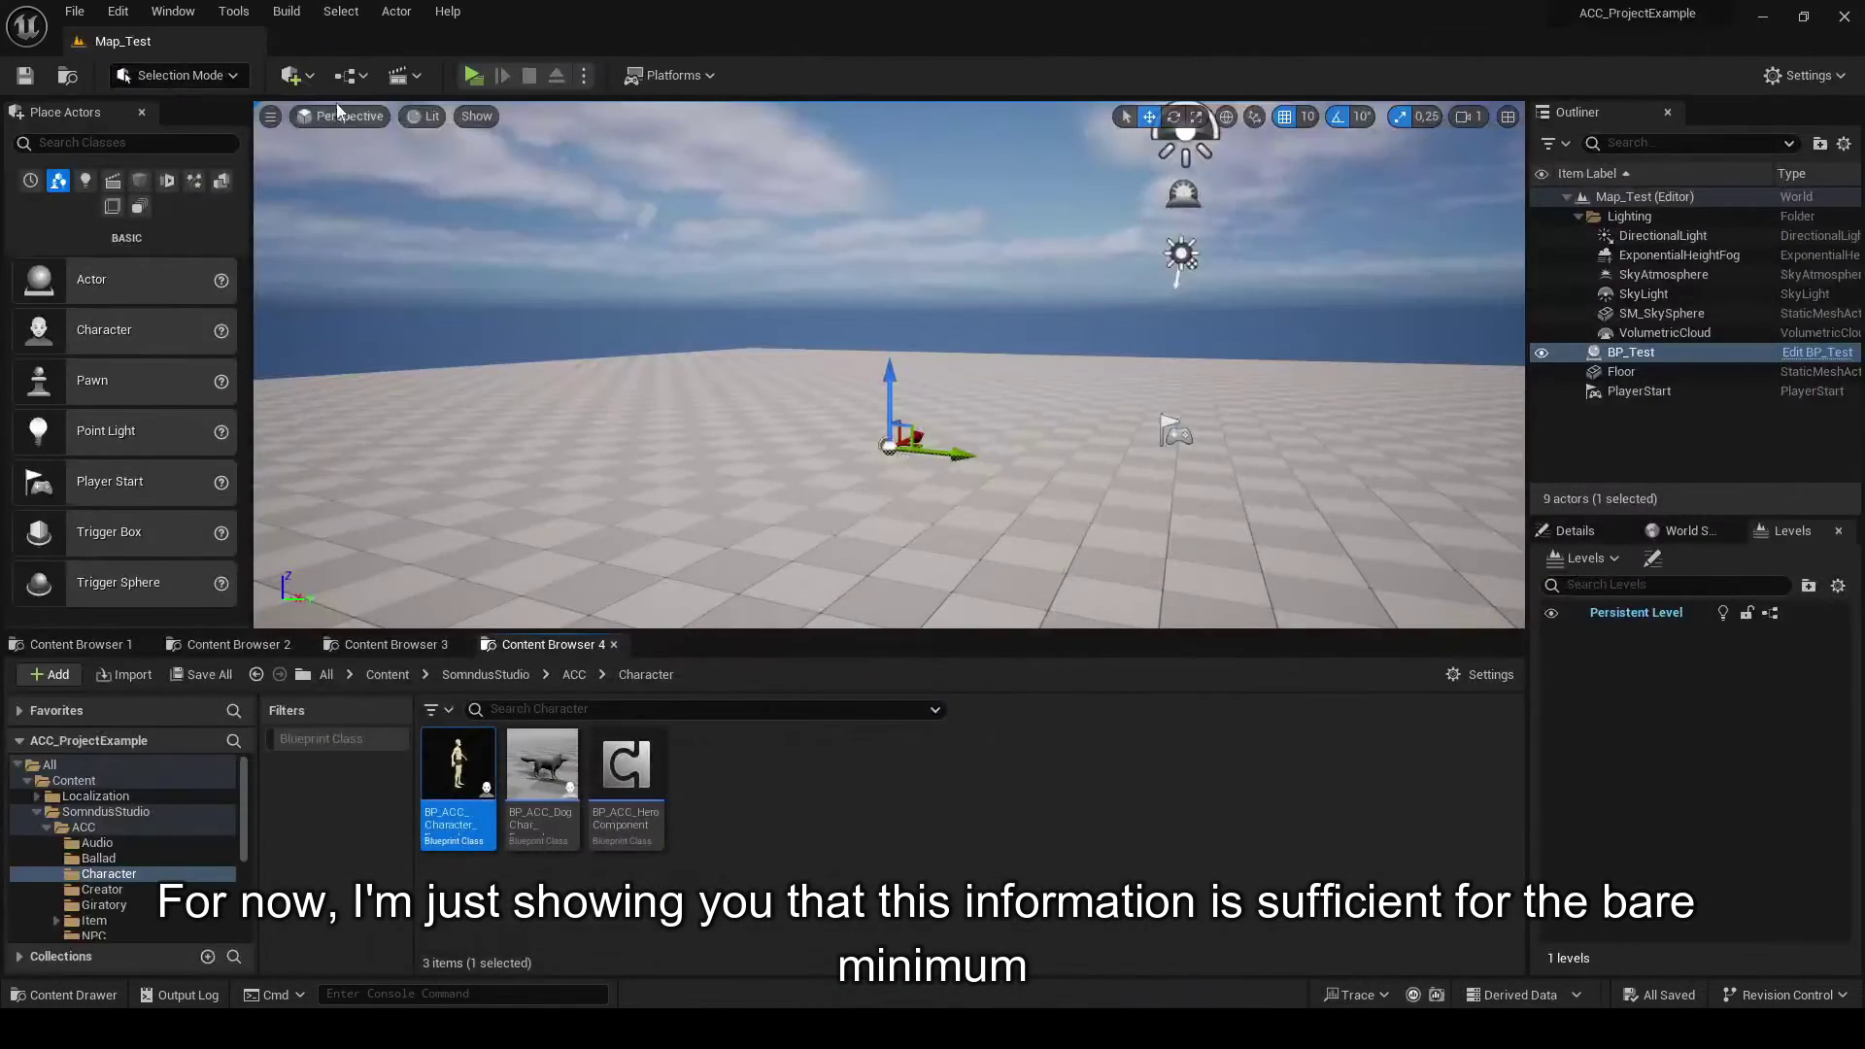
pyautogui.click(472, 76)
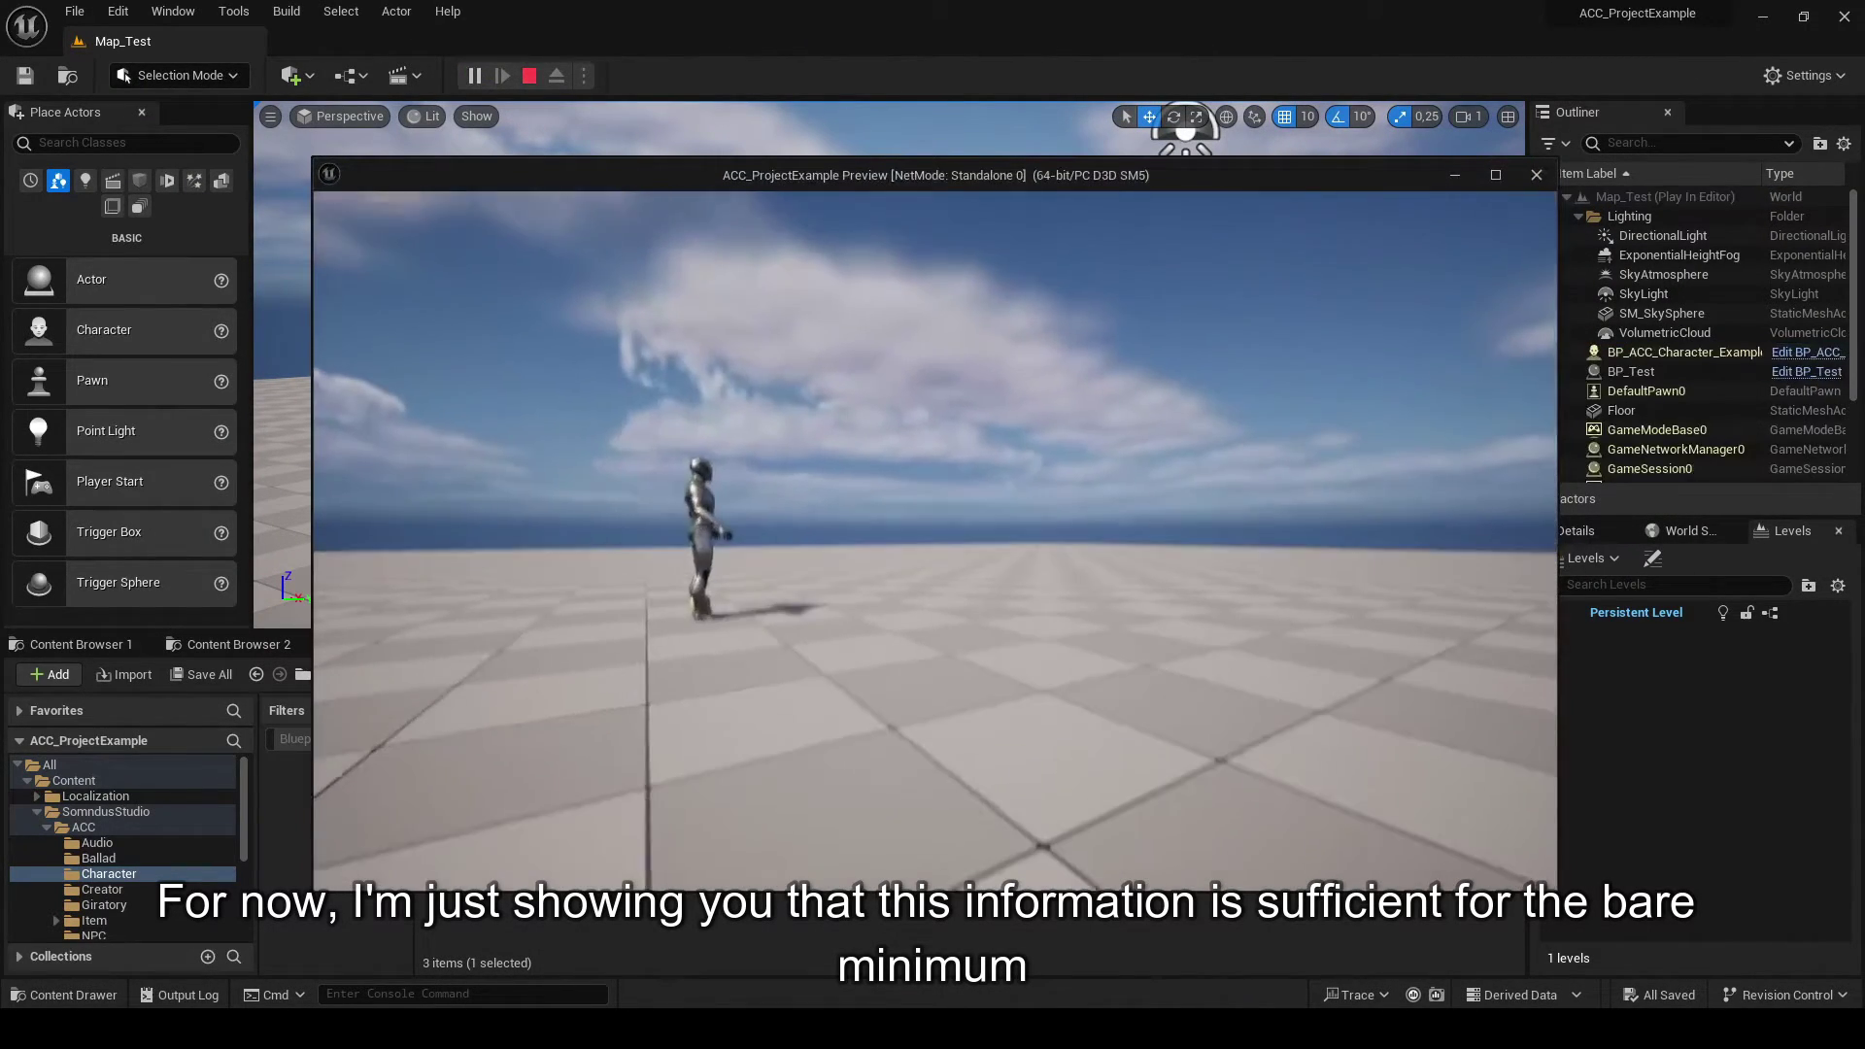
# - Fly around the spawned mannequin to inspect its body and head meshes, and end the play session
pyautogui.press('w')
pyautogui.press('d')
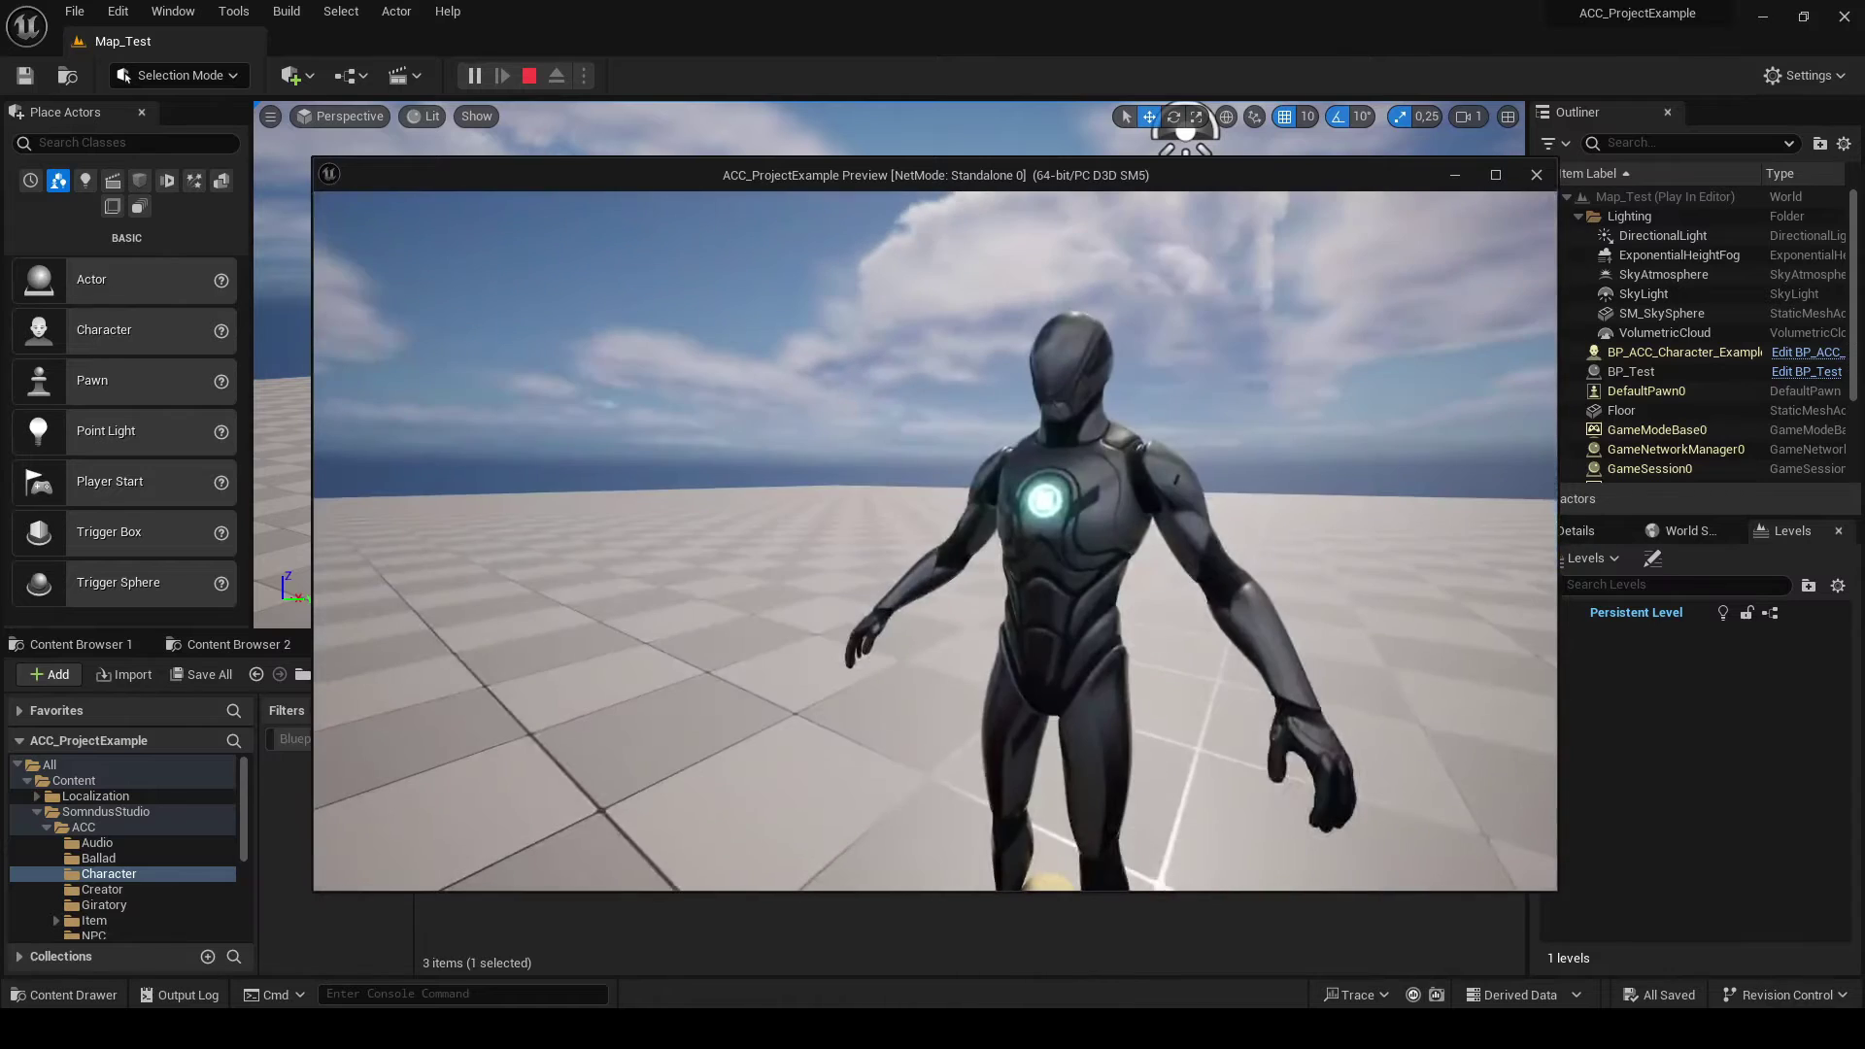
pyautogui.press('a')
pyautogui.press('w')
pyautogui.press('s')
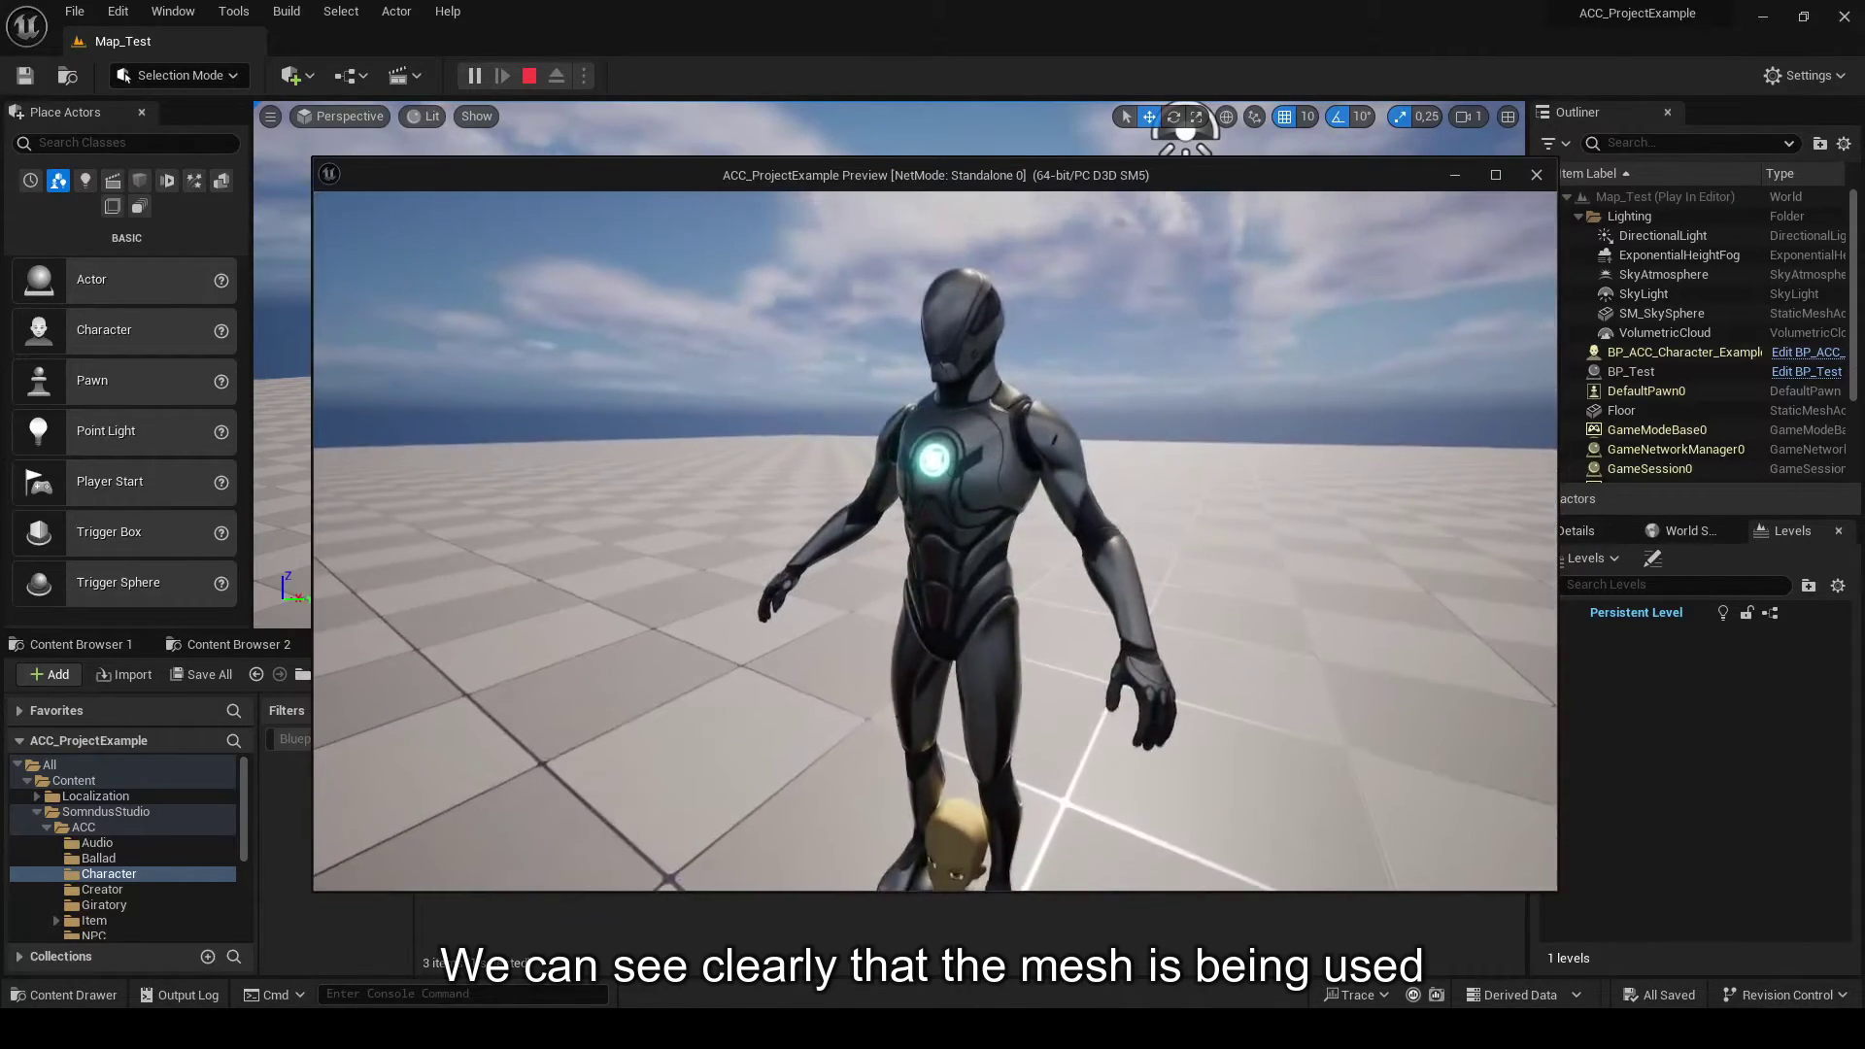
pyautogui.press('w')
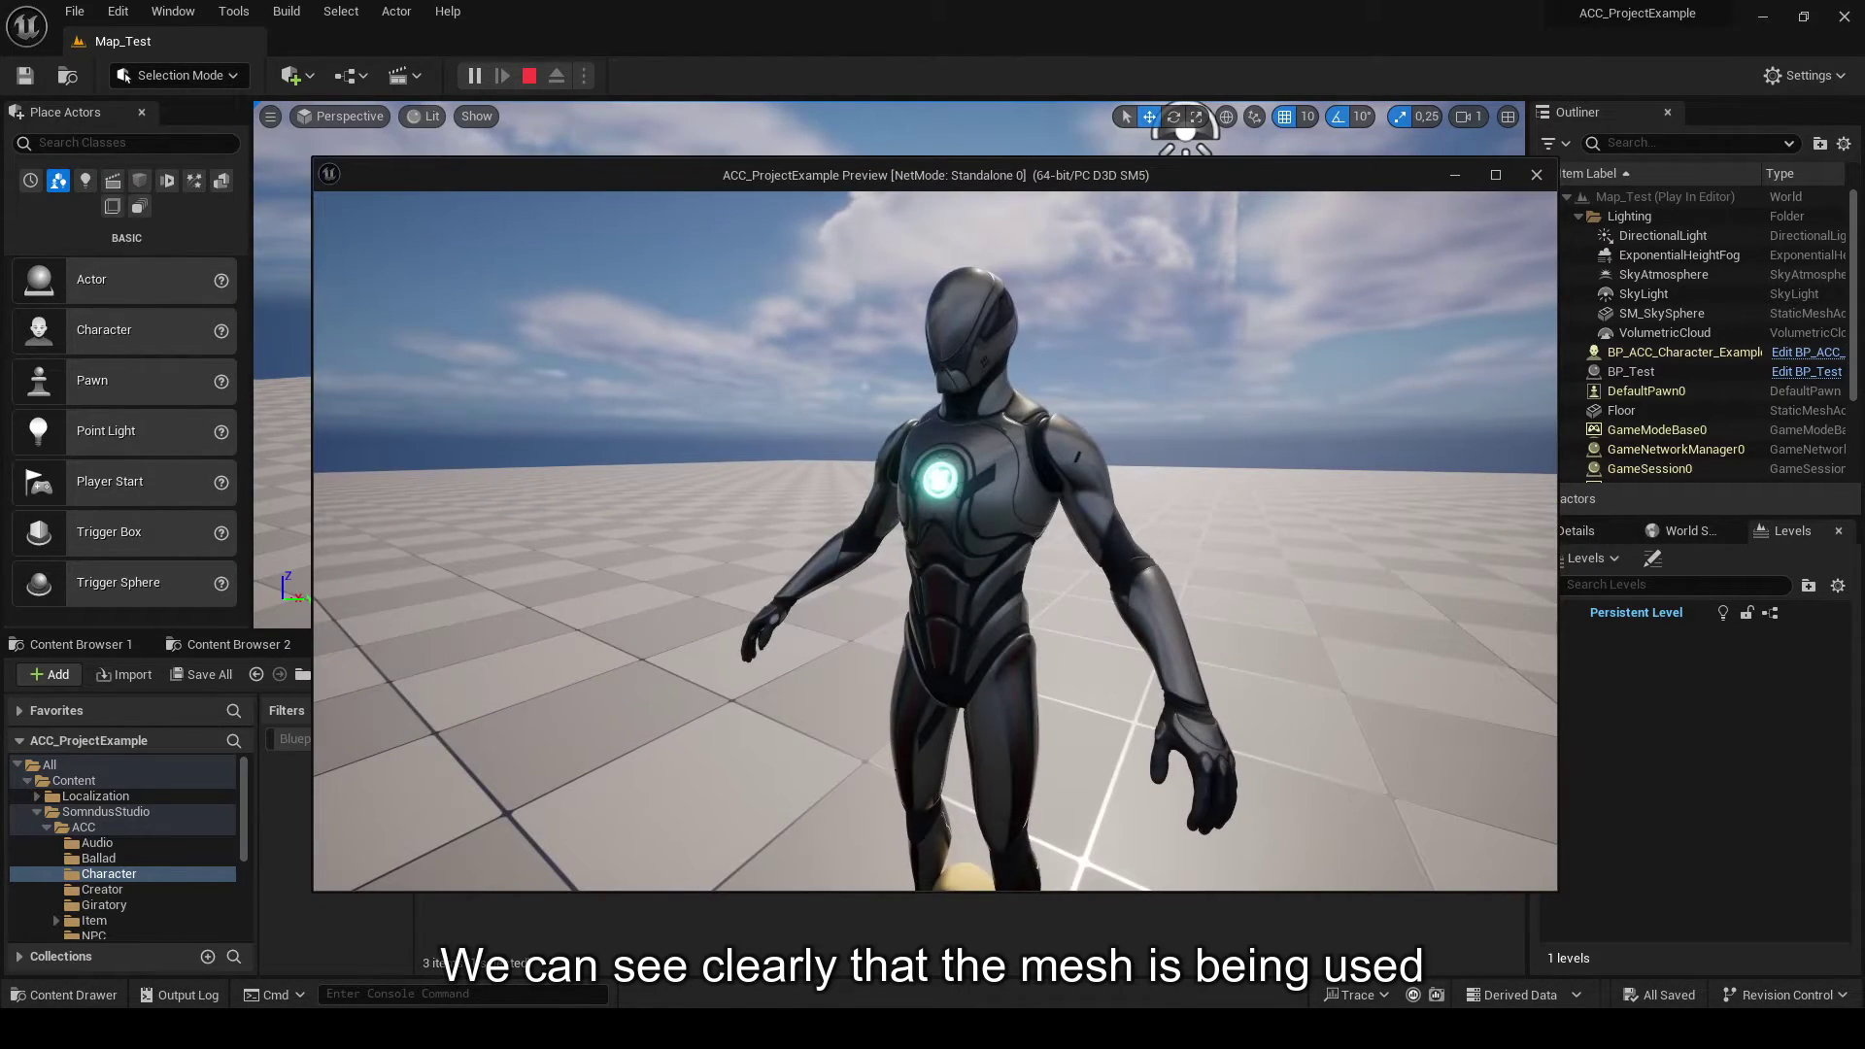
pyautogui.press('s')
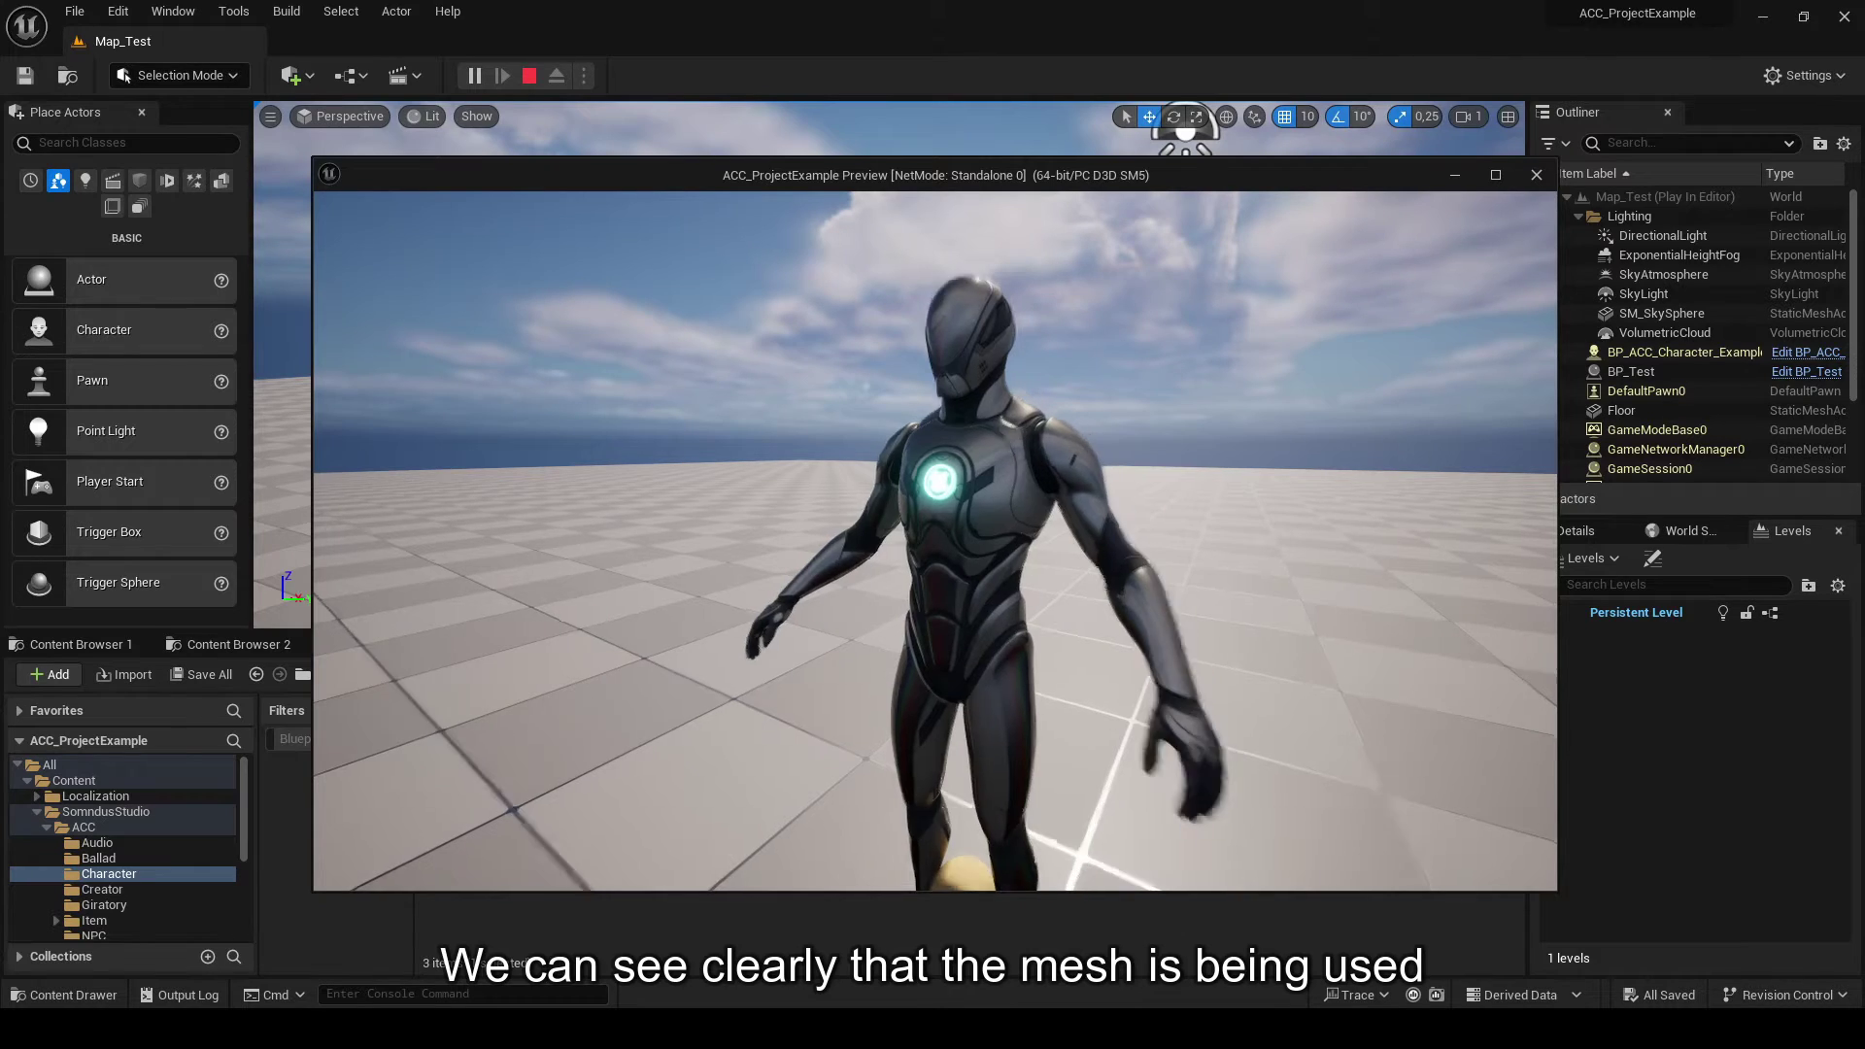
pyautogui.press('w')
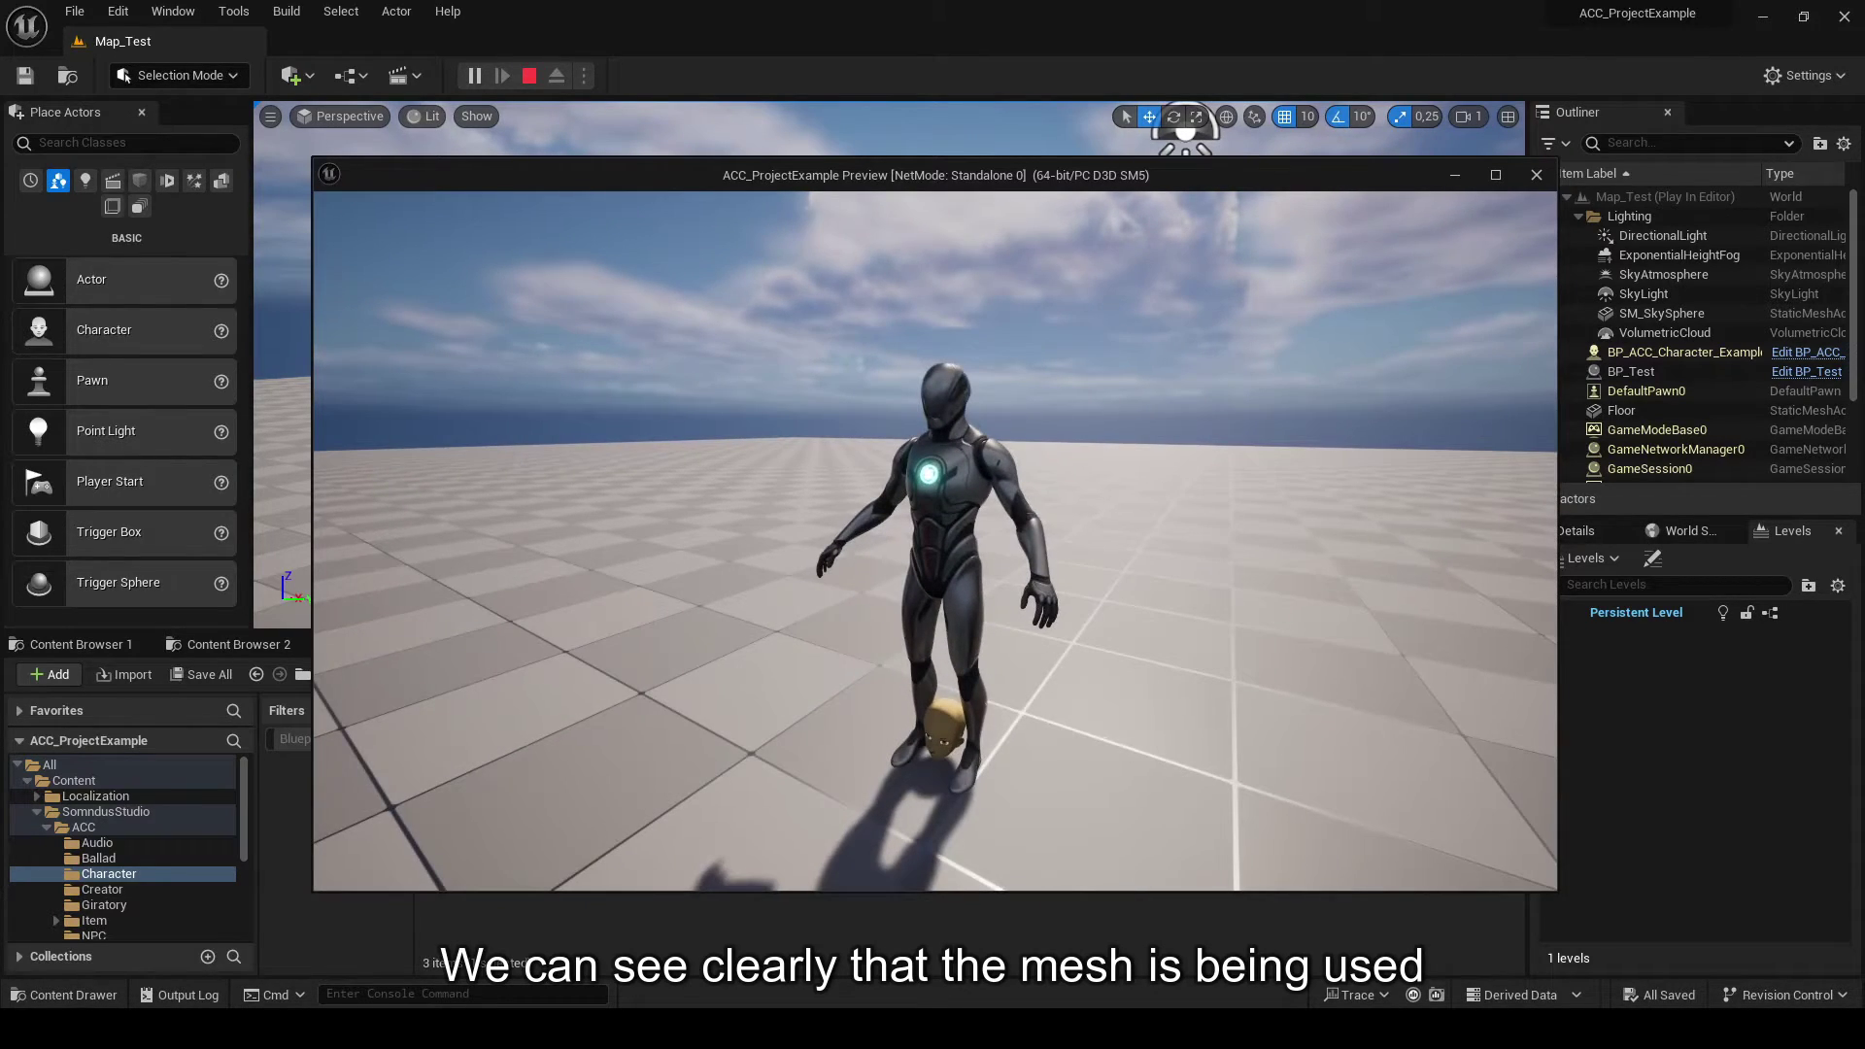
pyautogui.press('s')
pyautogui.press('a')
pyautogui.press('w')
pyautogui.press('s')
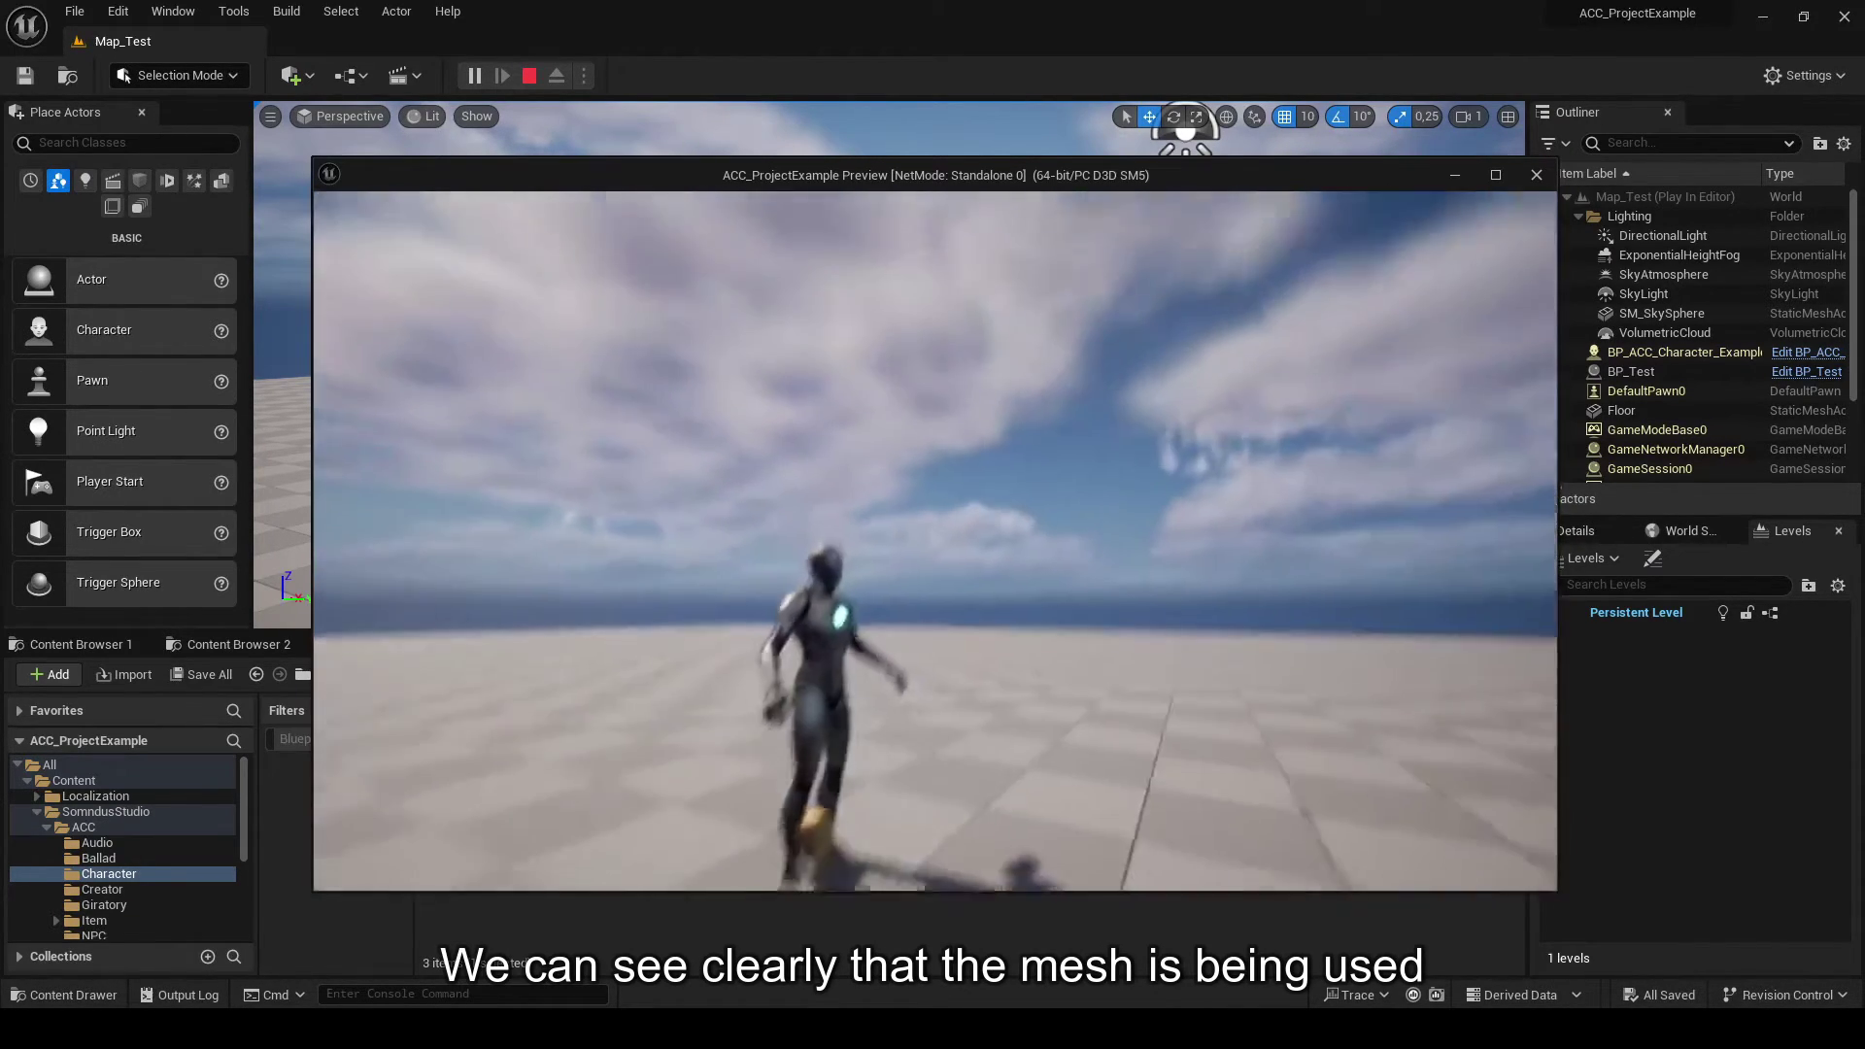
pyautogui.press('w')
pyautogui.press('s')
pyautogui.press('w')
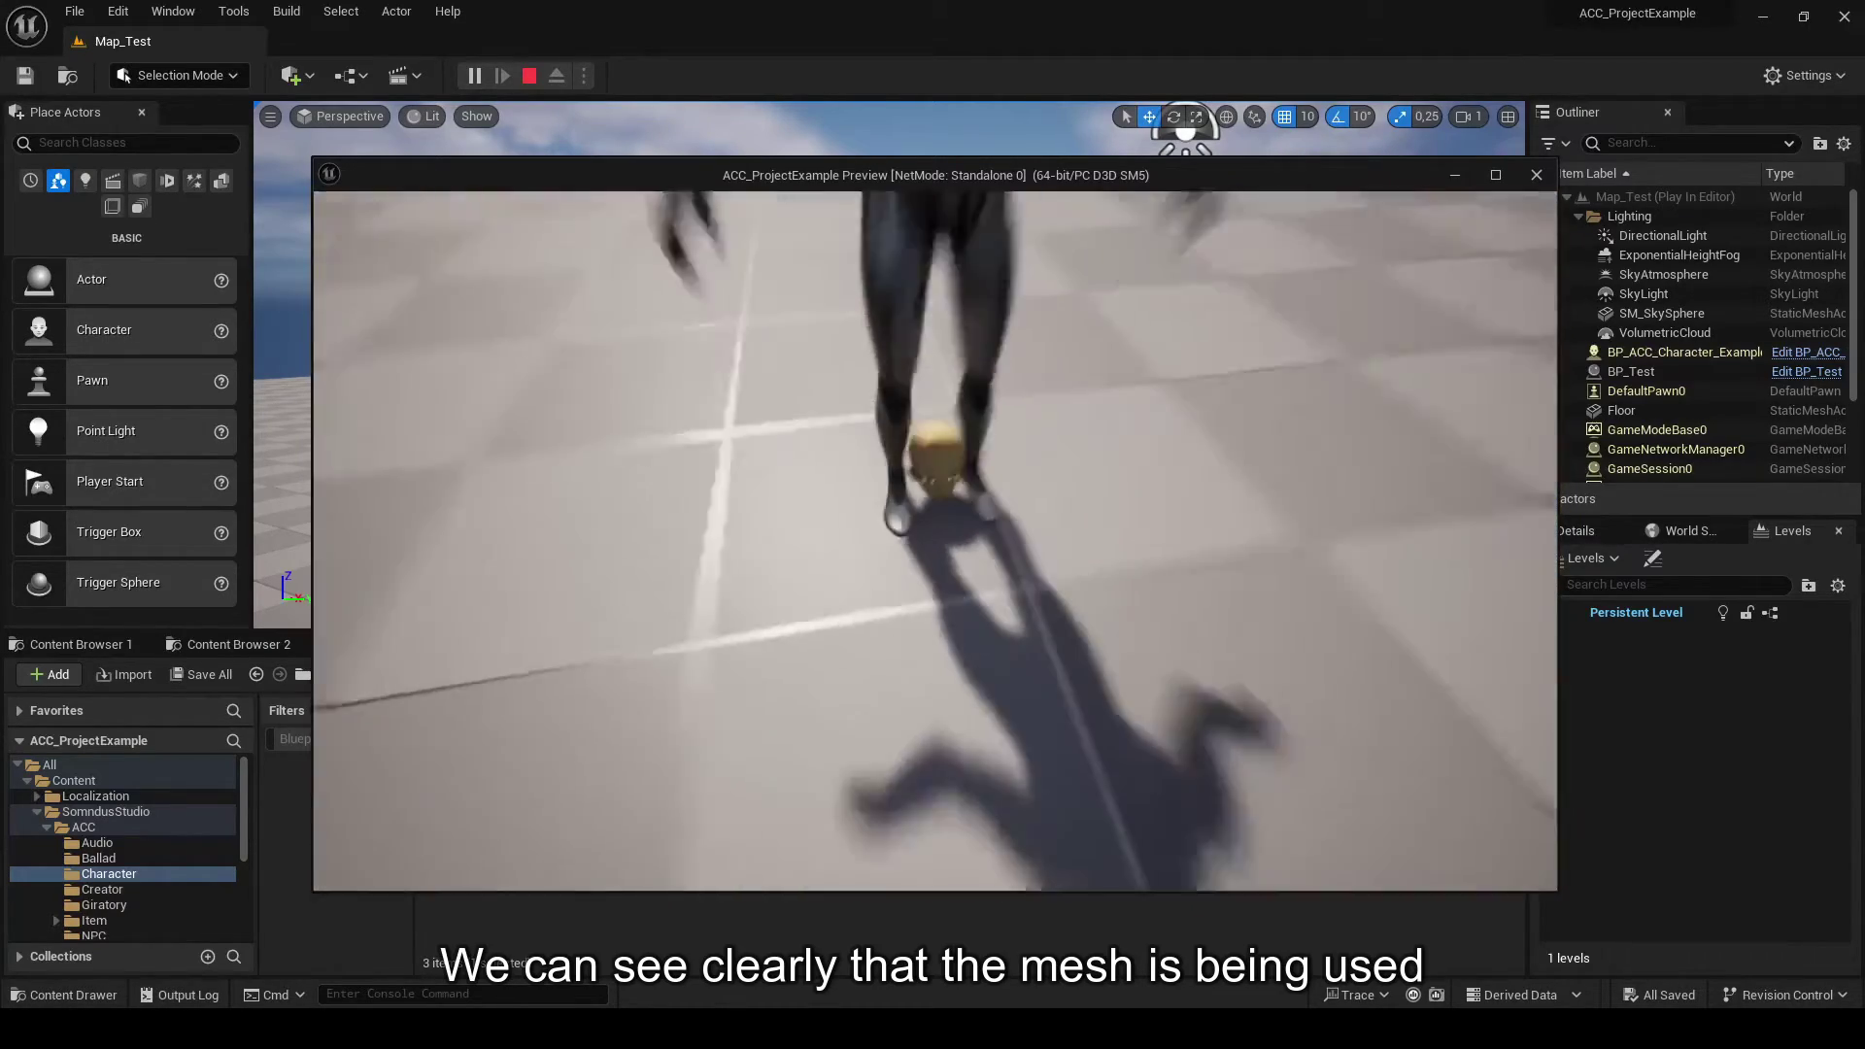
pyautogui.press('s')
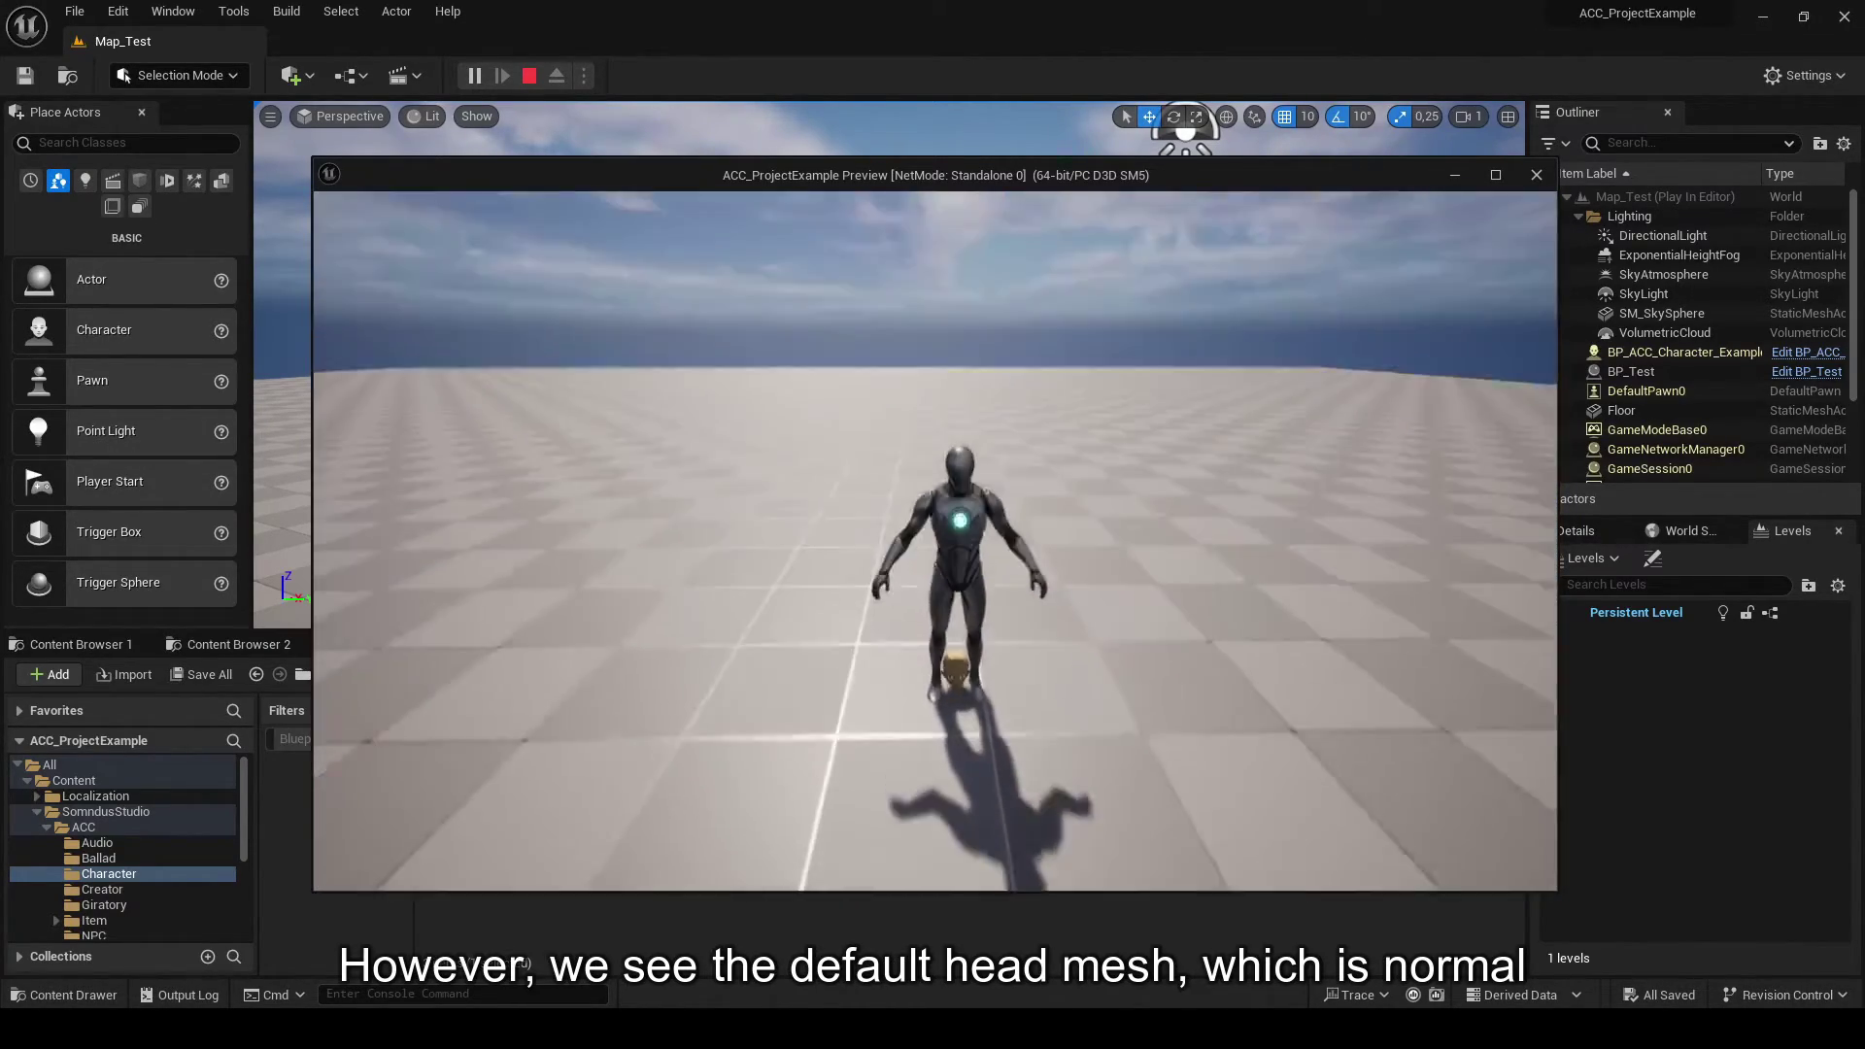
pyautogui.press('w')
pyautogui.press('s')
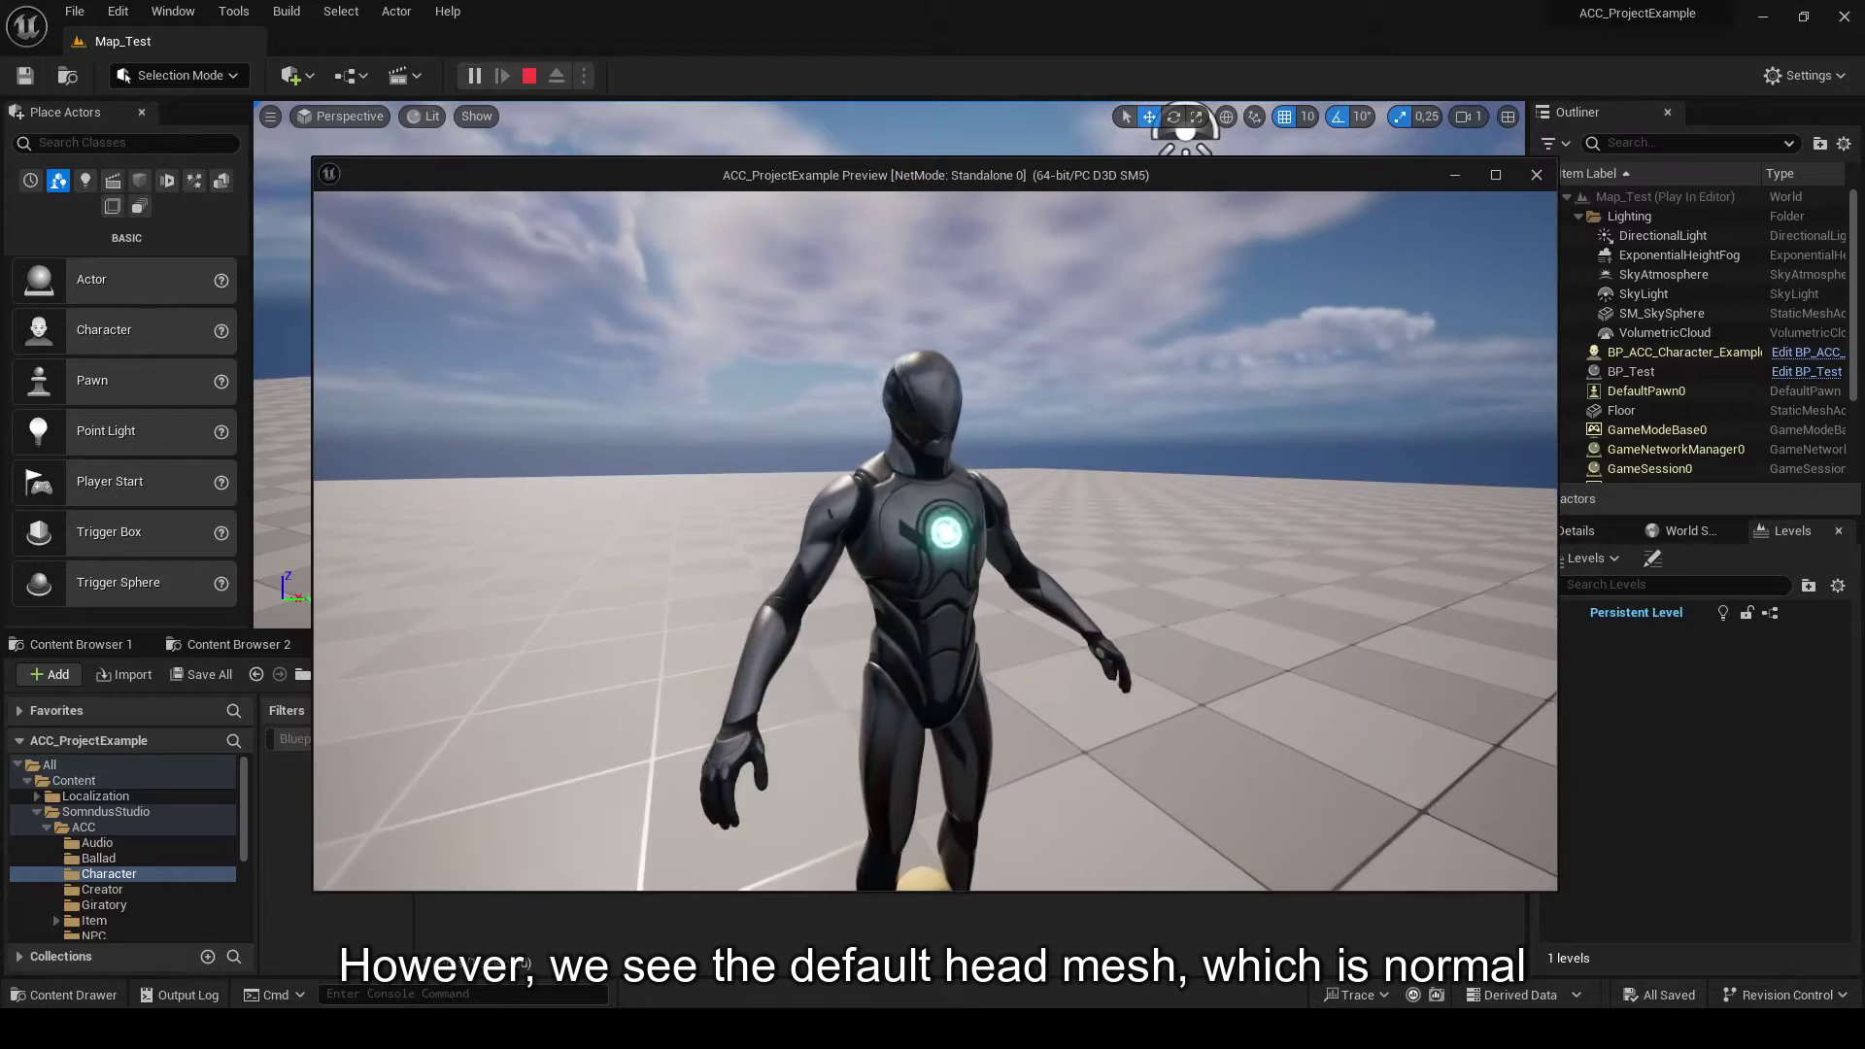
pyautogui.press('Escape')
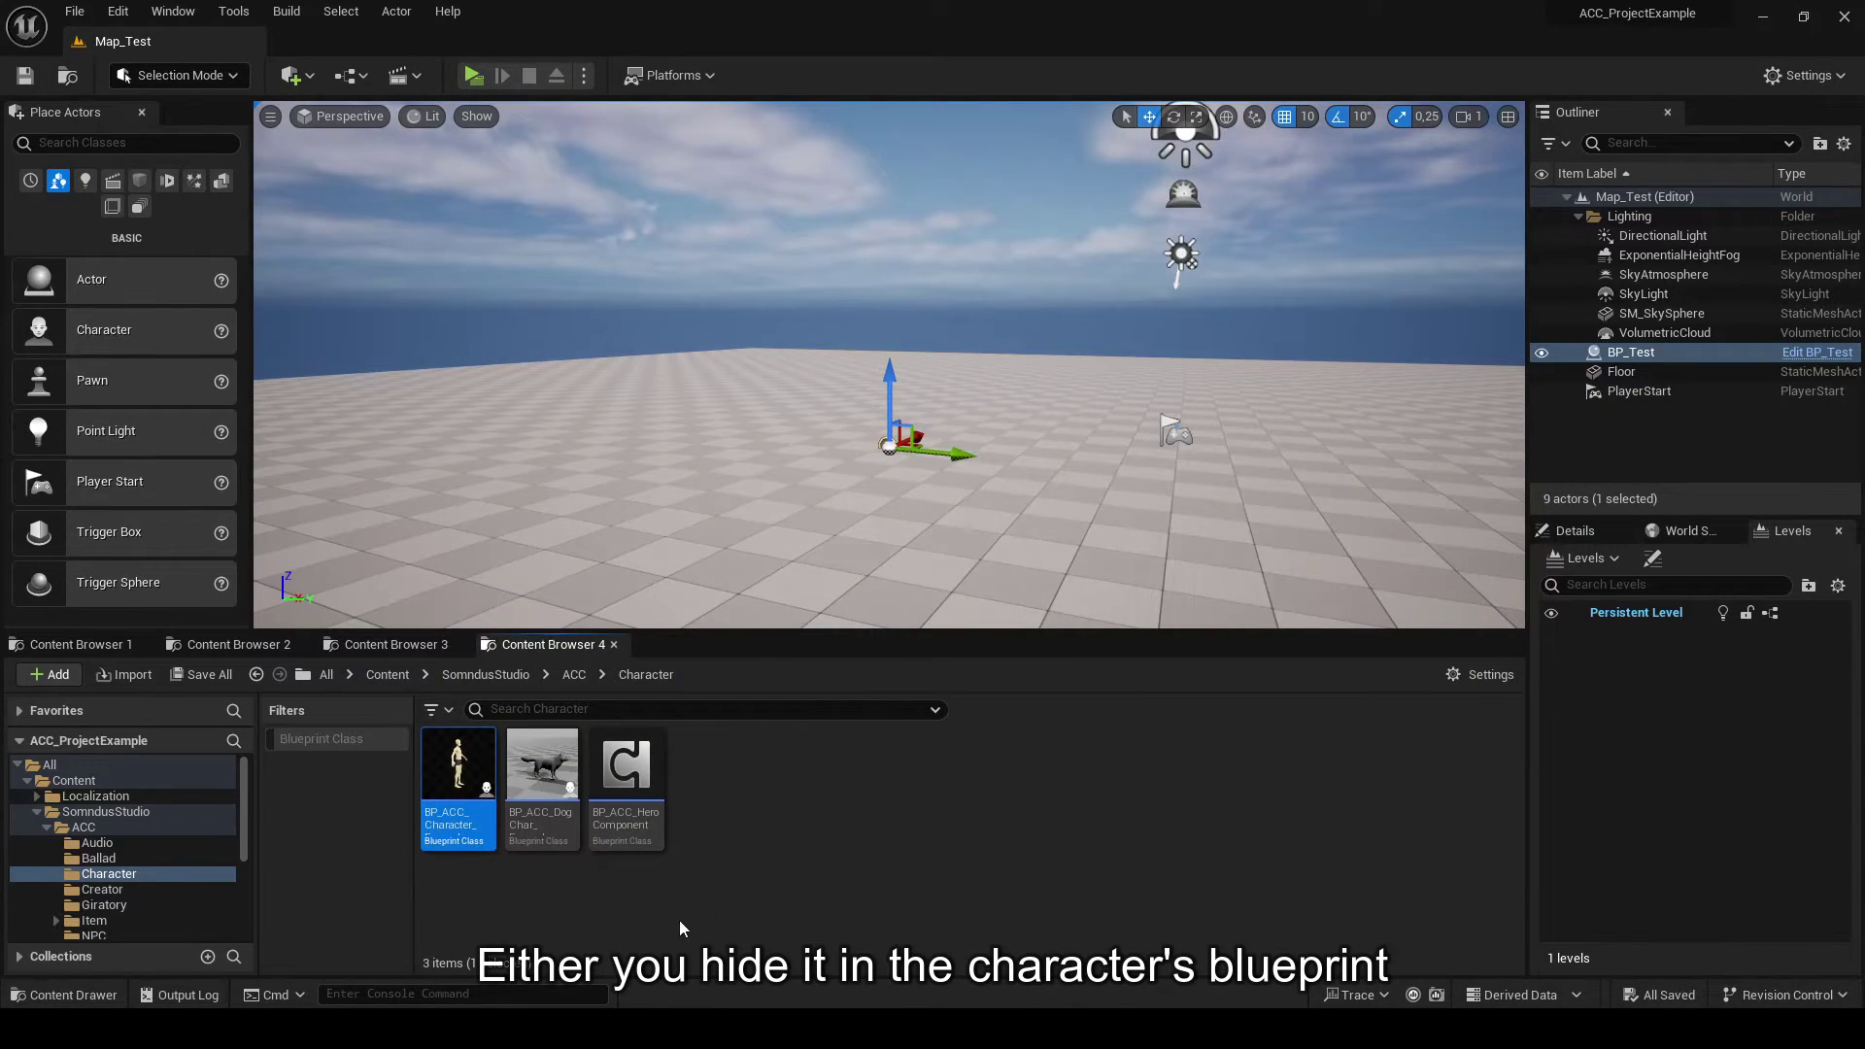
# - Clear the HeadMesh component's Skeletal Mesh Asset in BP_ACC_Character_Example, and compile and save the blueprint
pyautogui.doubleClick(458, 777)
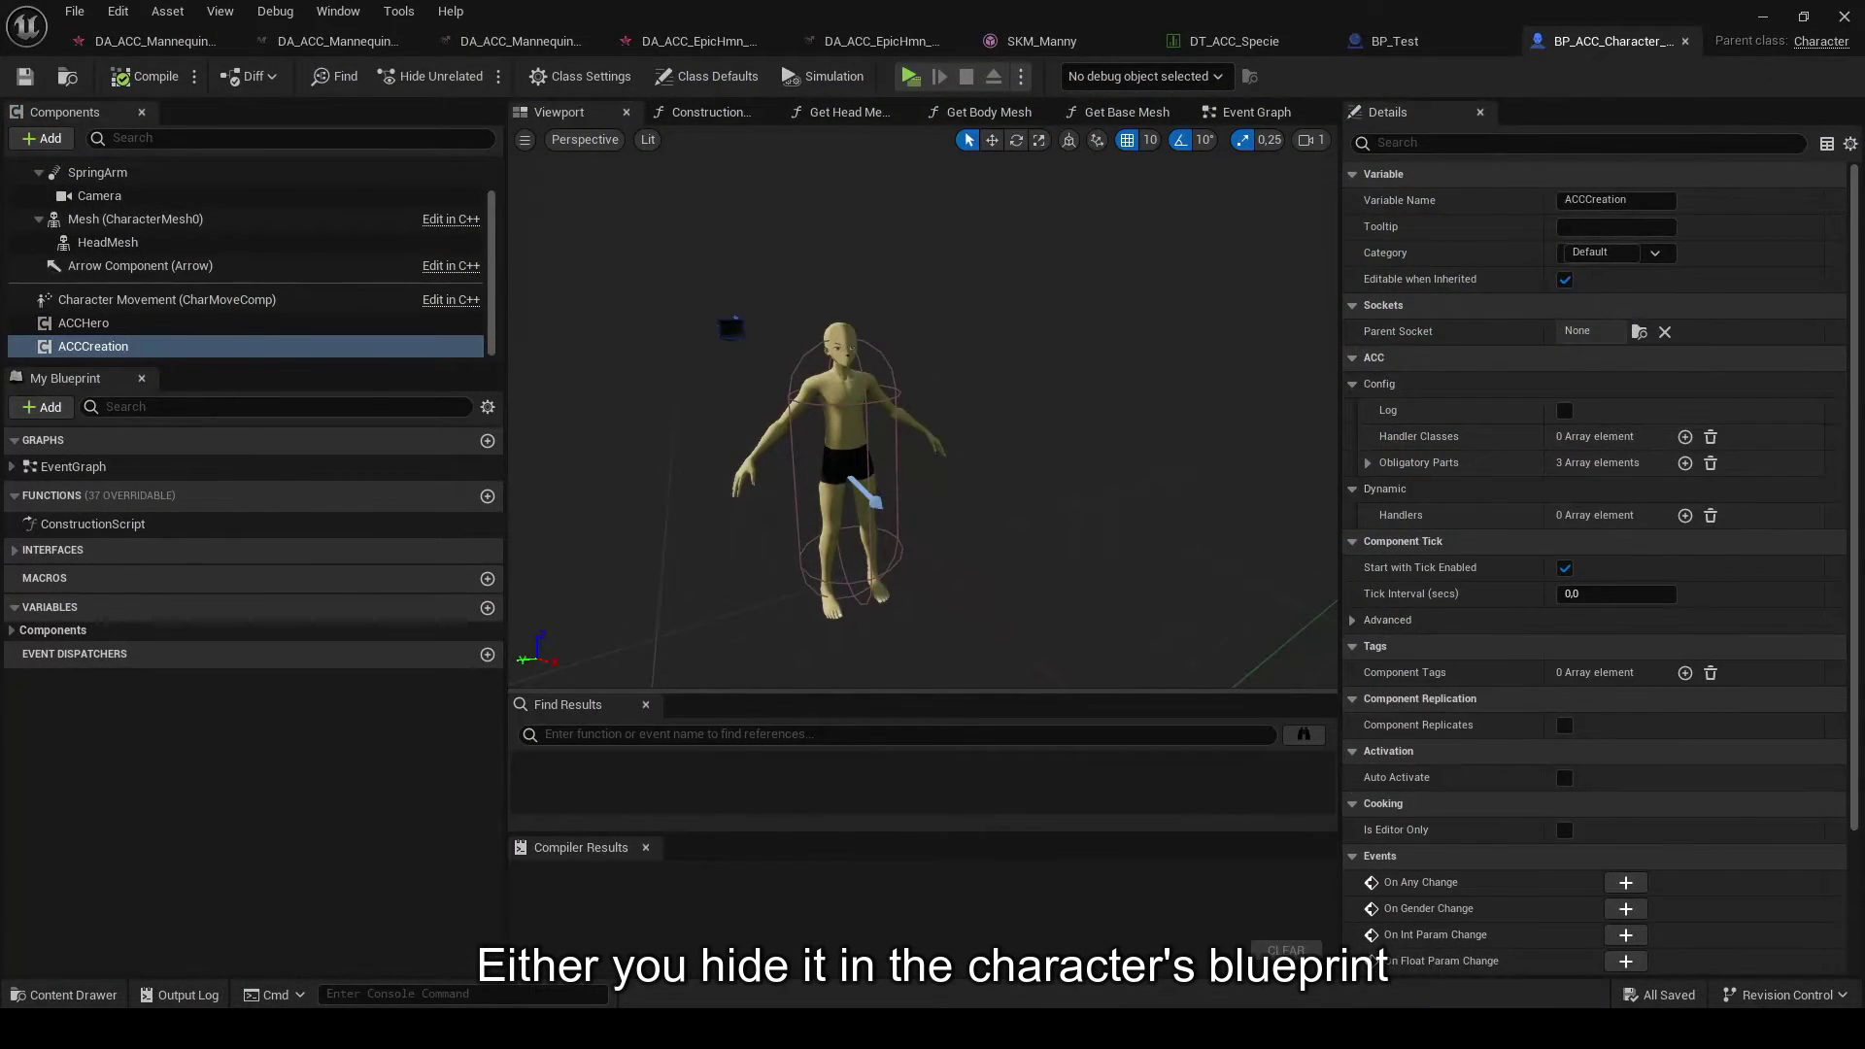
pyautogui.click(107, 242)
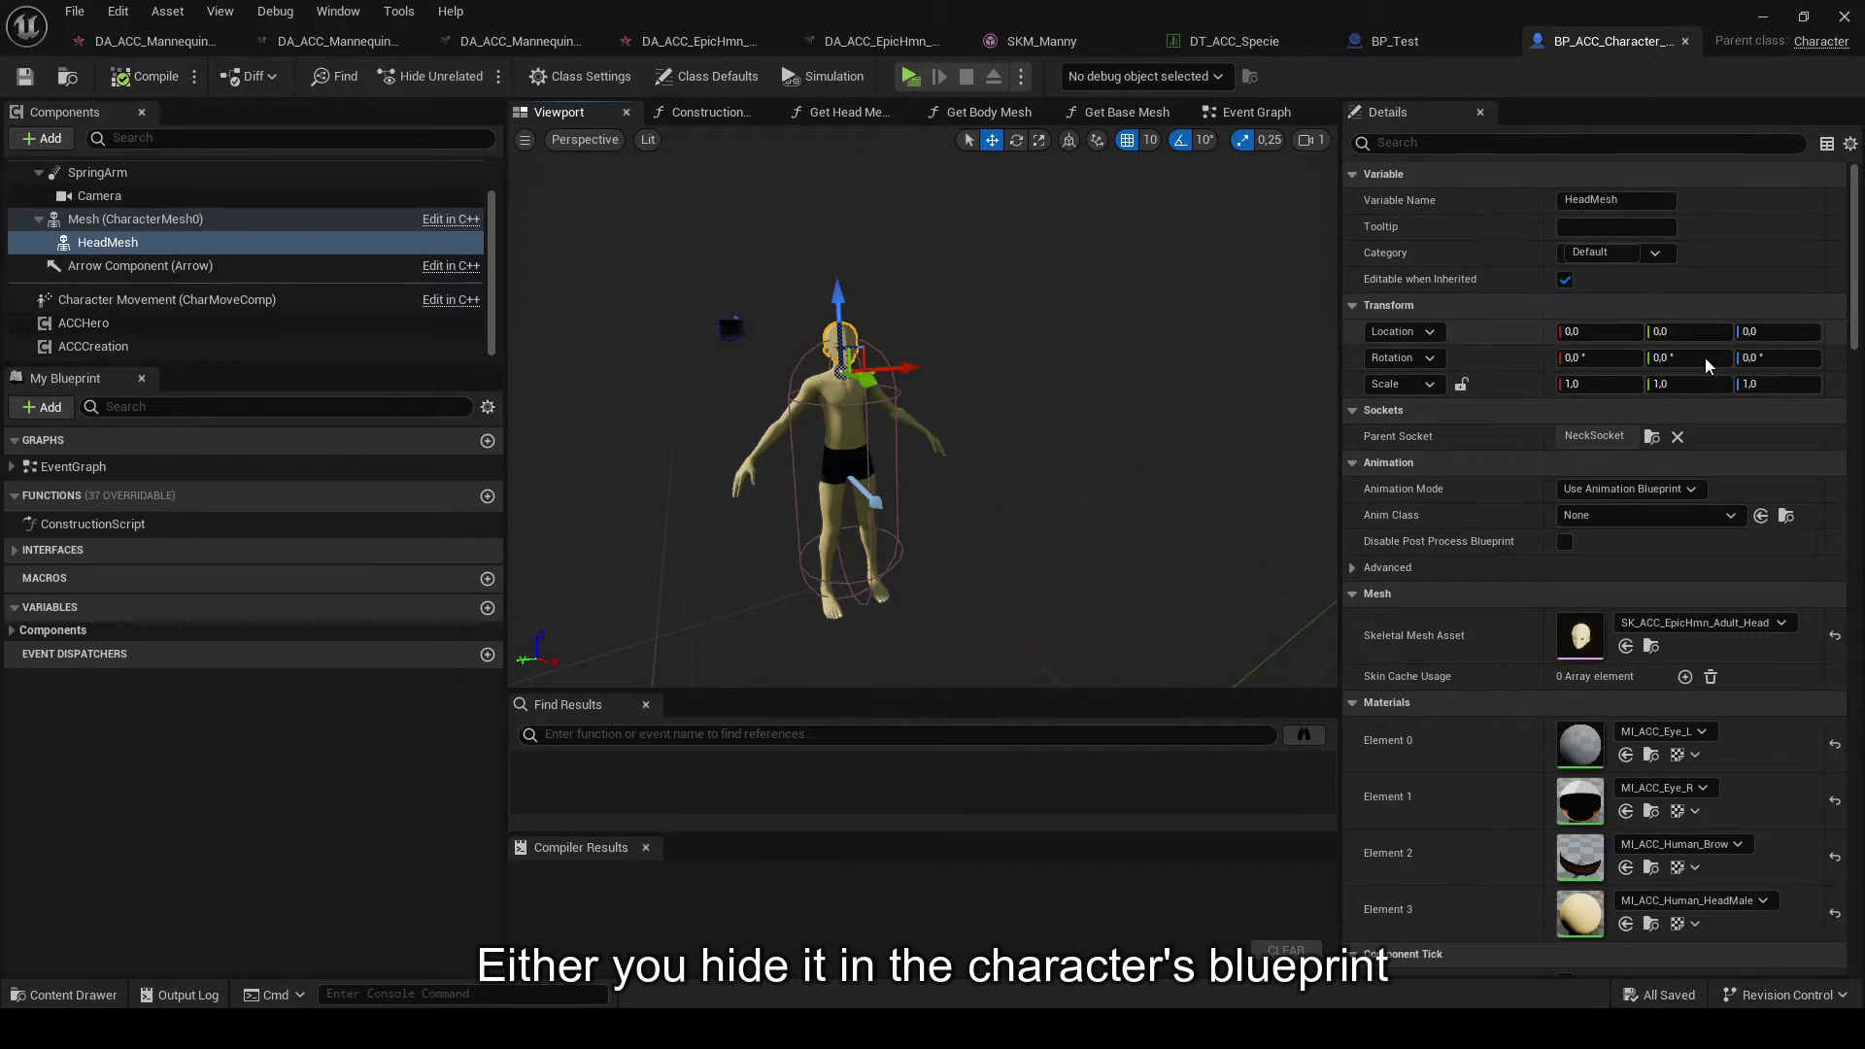
pyautogui.click(1835, 635)
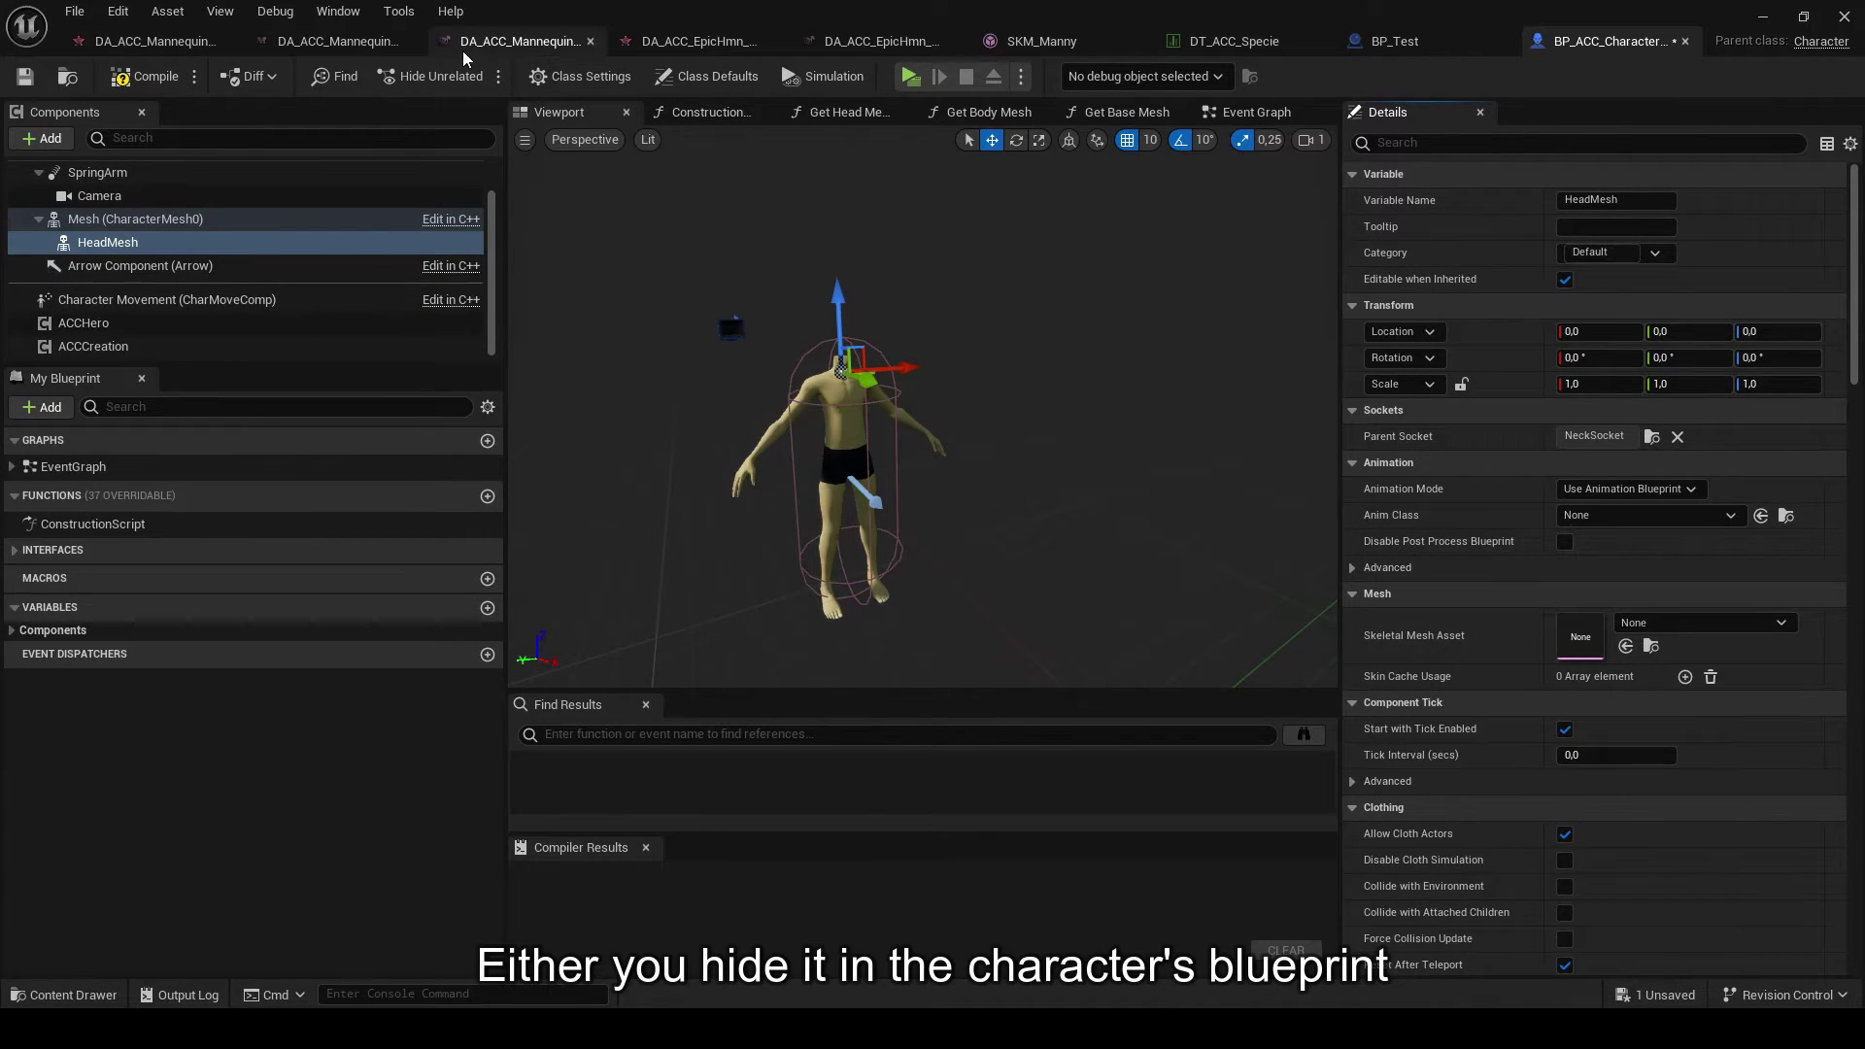
pyautogui.click(144, 76)
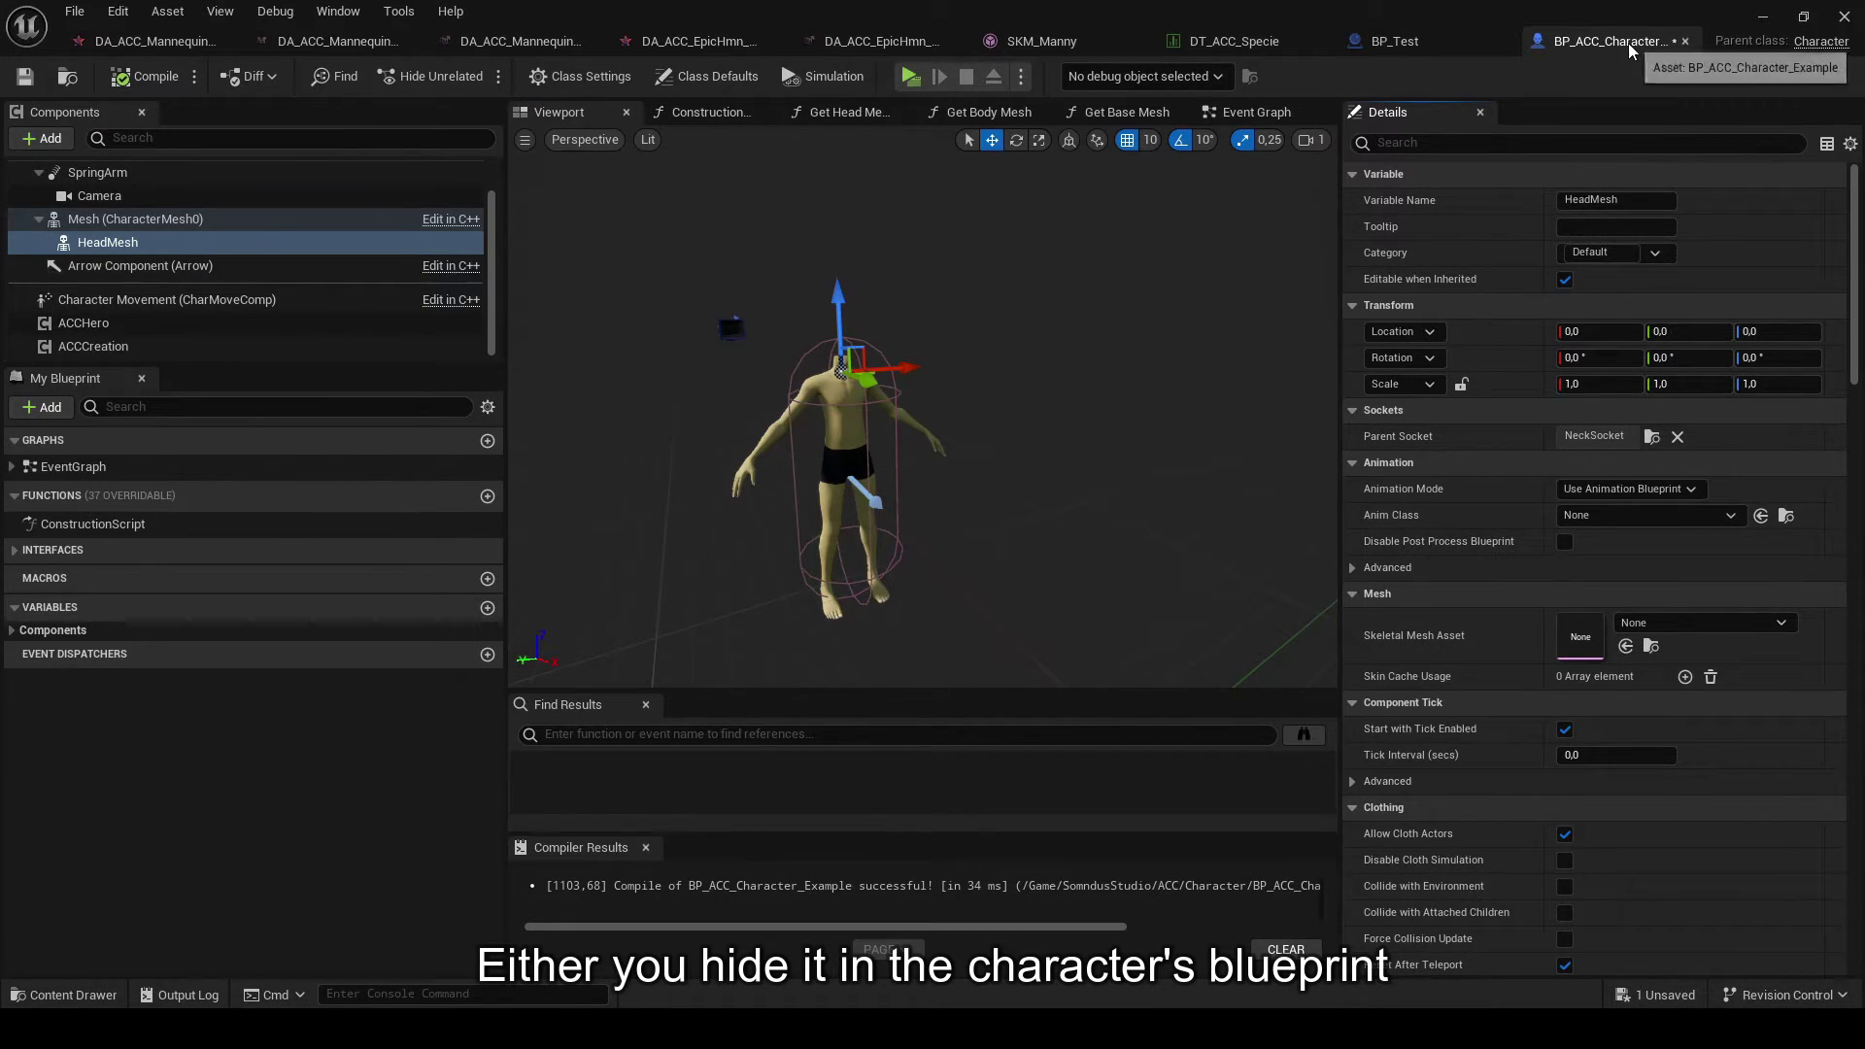
pyautogui.scroll(2, 567, 272)
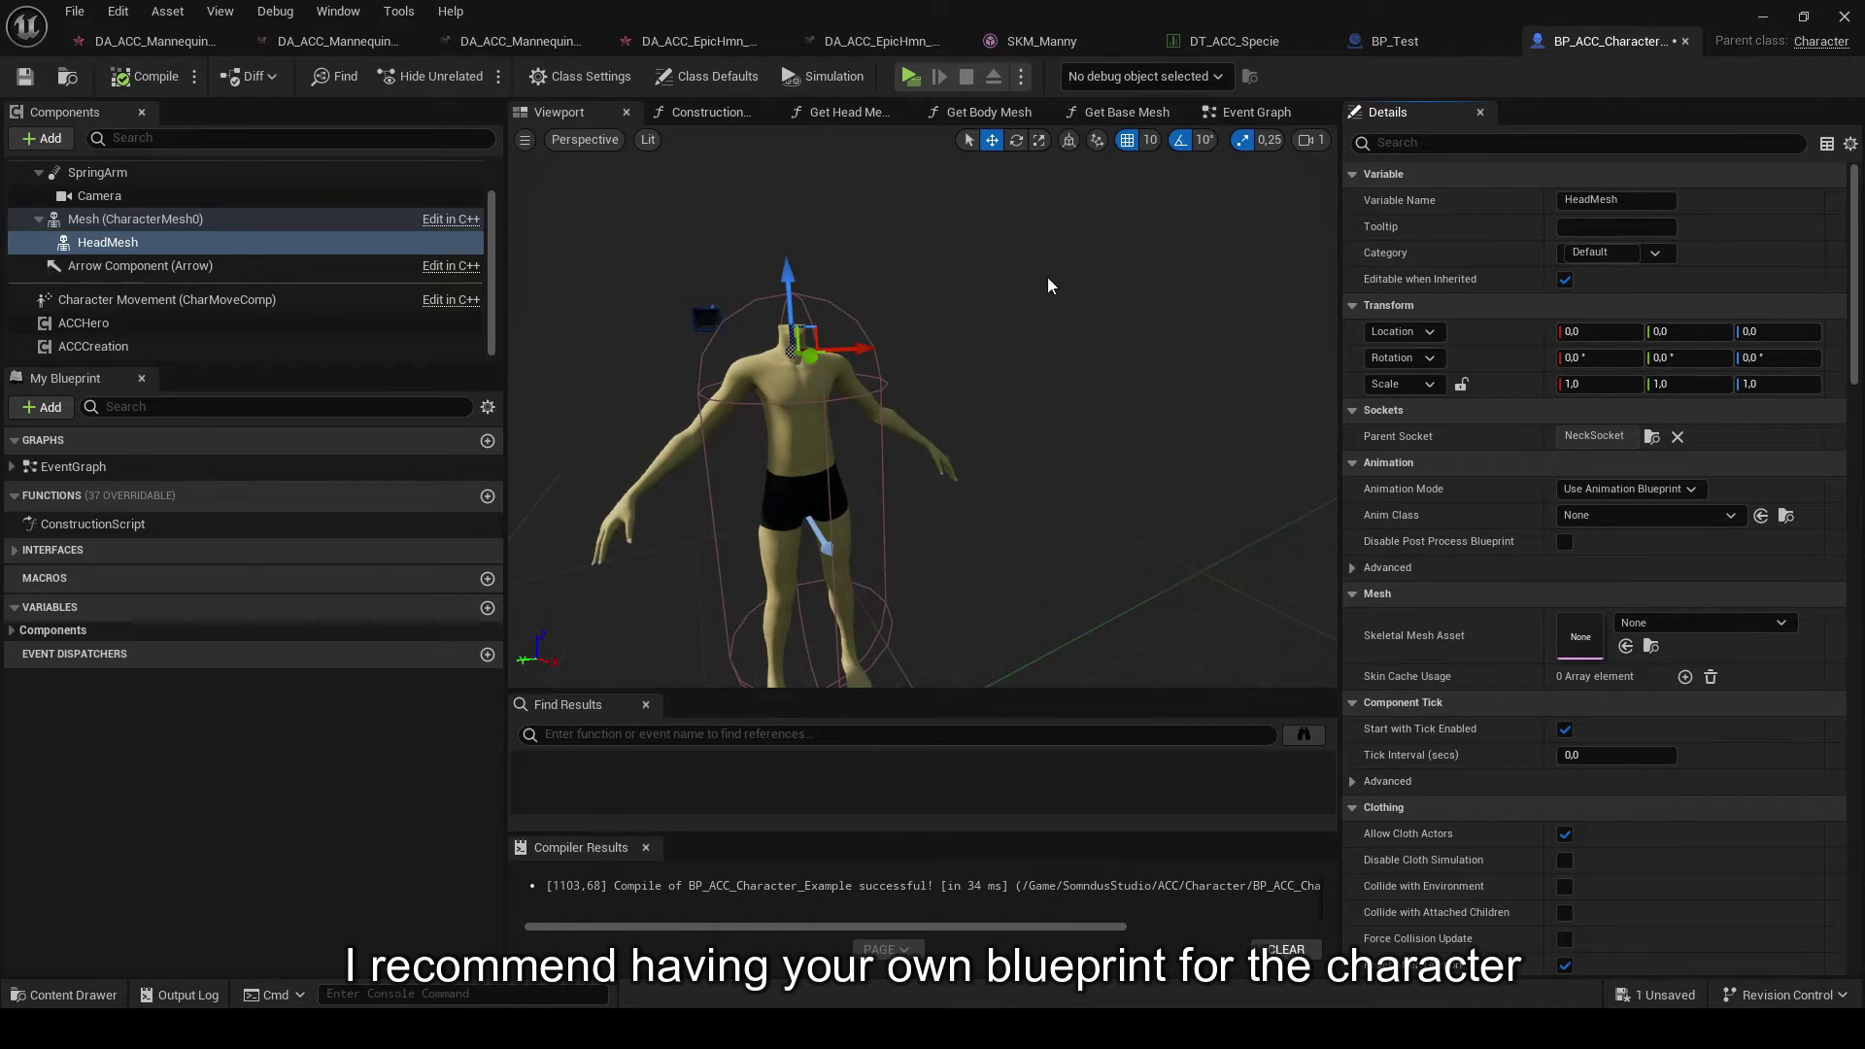
pyautogui.hotkey('ctrl', 's')
# - Play Map_Test again and move around to check the spawned character with its head mesh cleared
pyautogui.click(1763, 17)
pyautogui.click(474, 76)
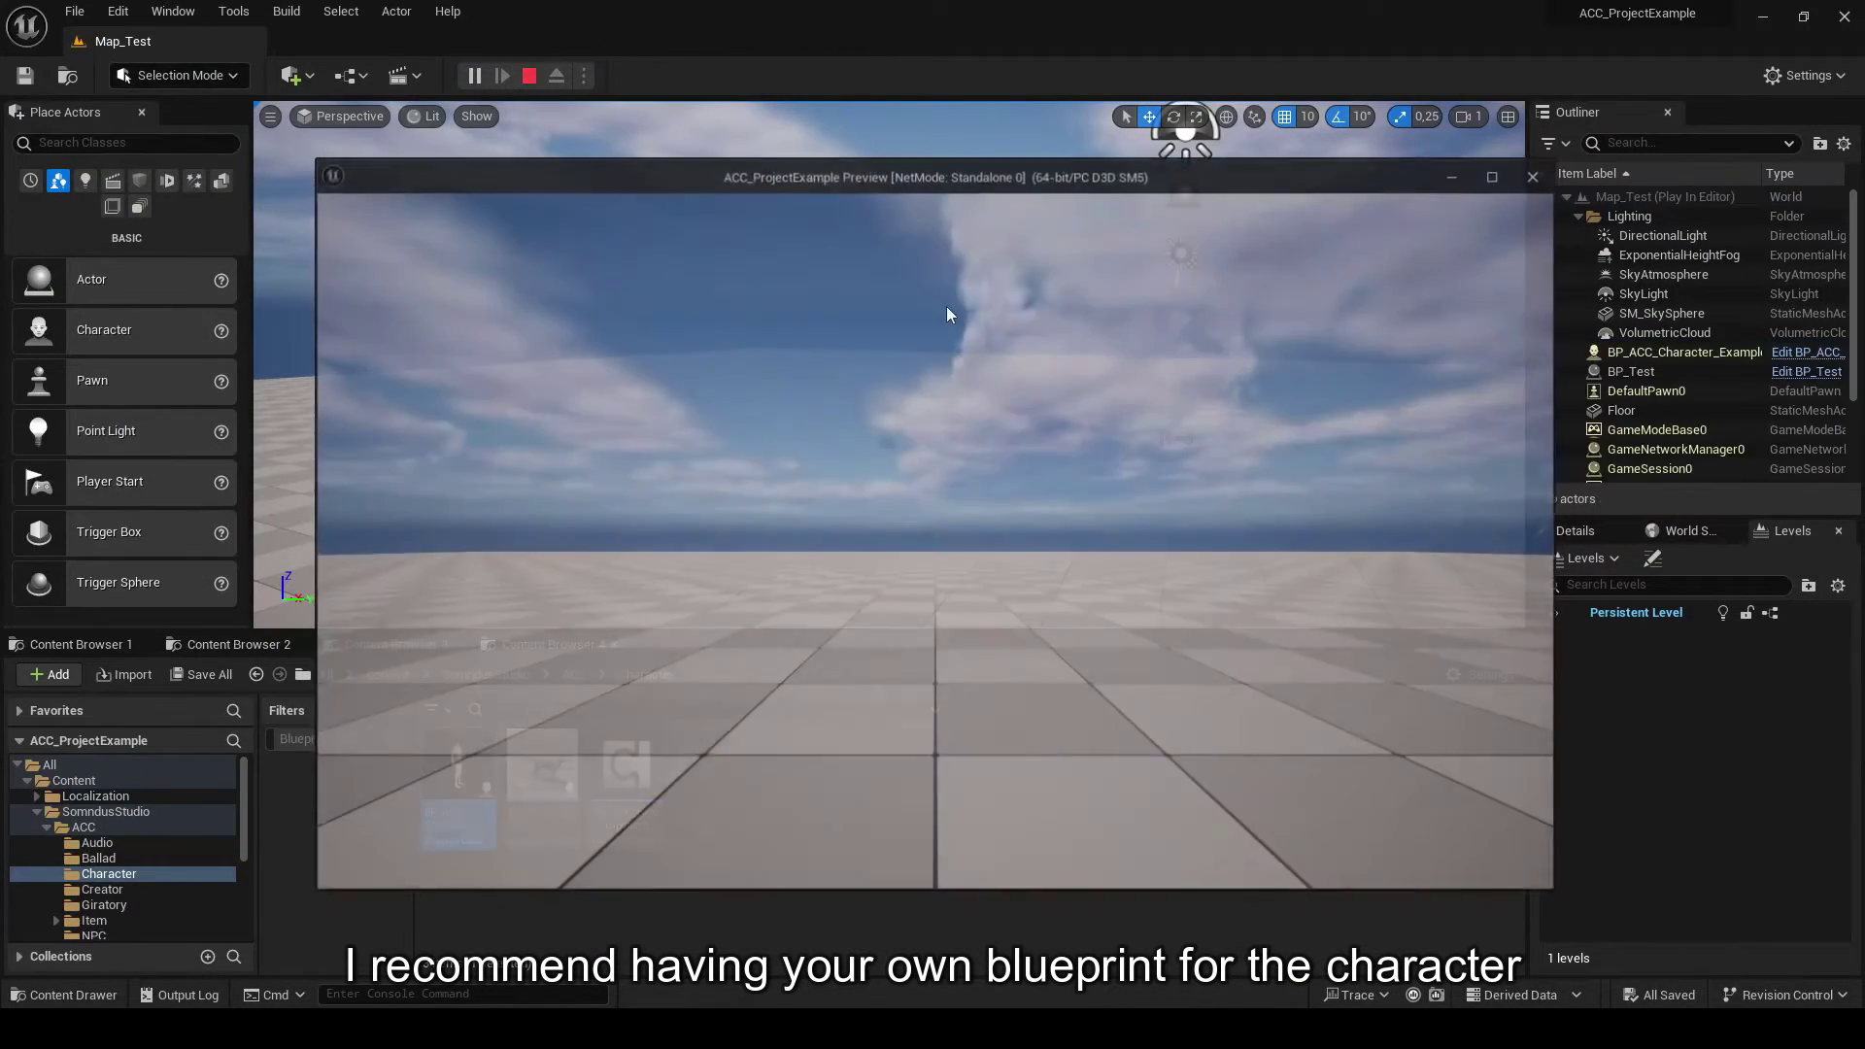
pyautogui.press('w')
pyautogui.press('s')
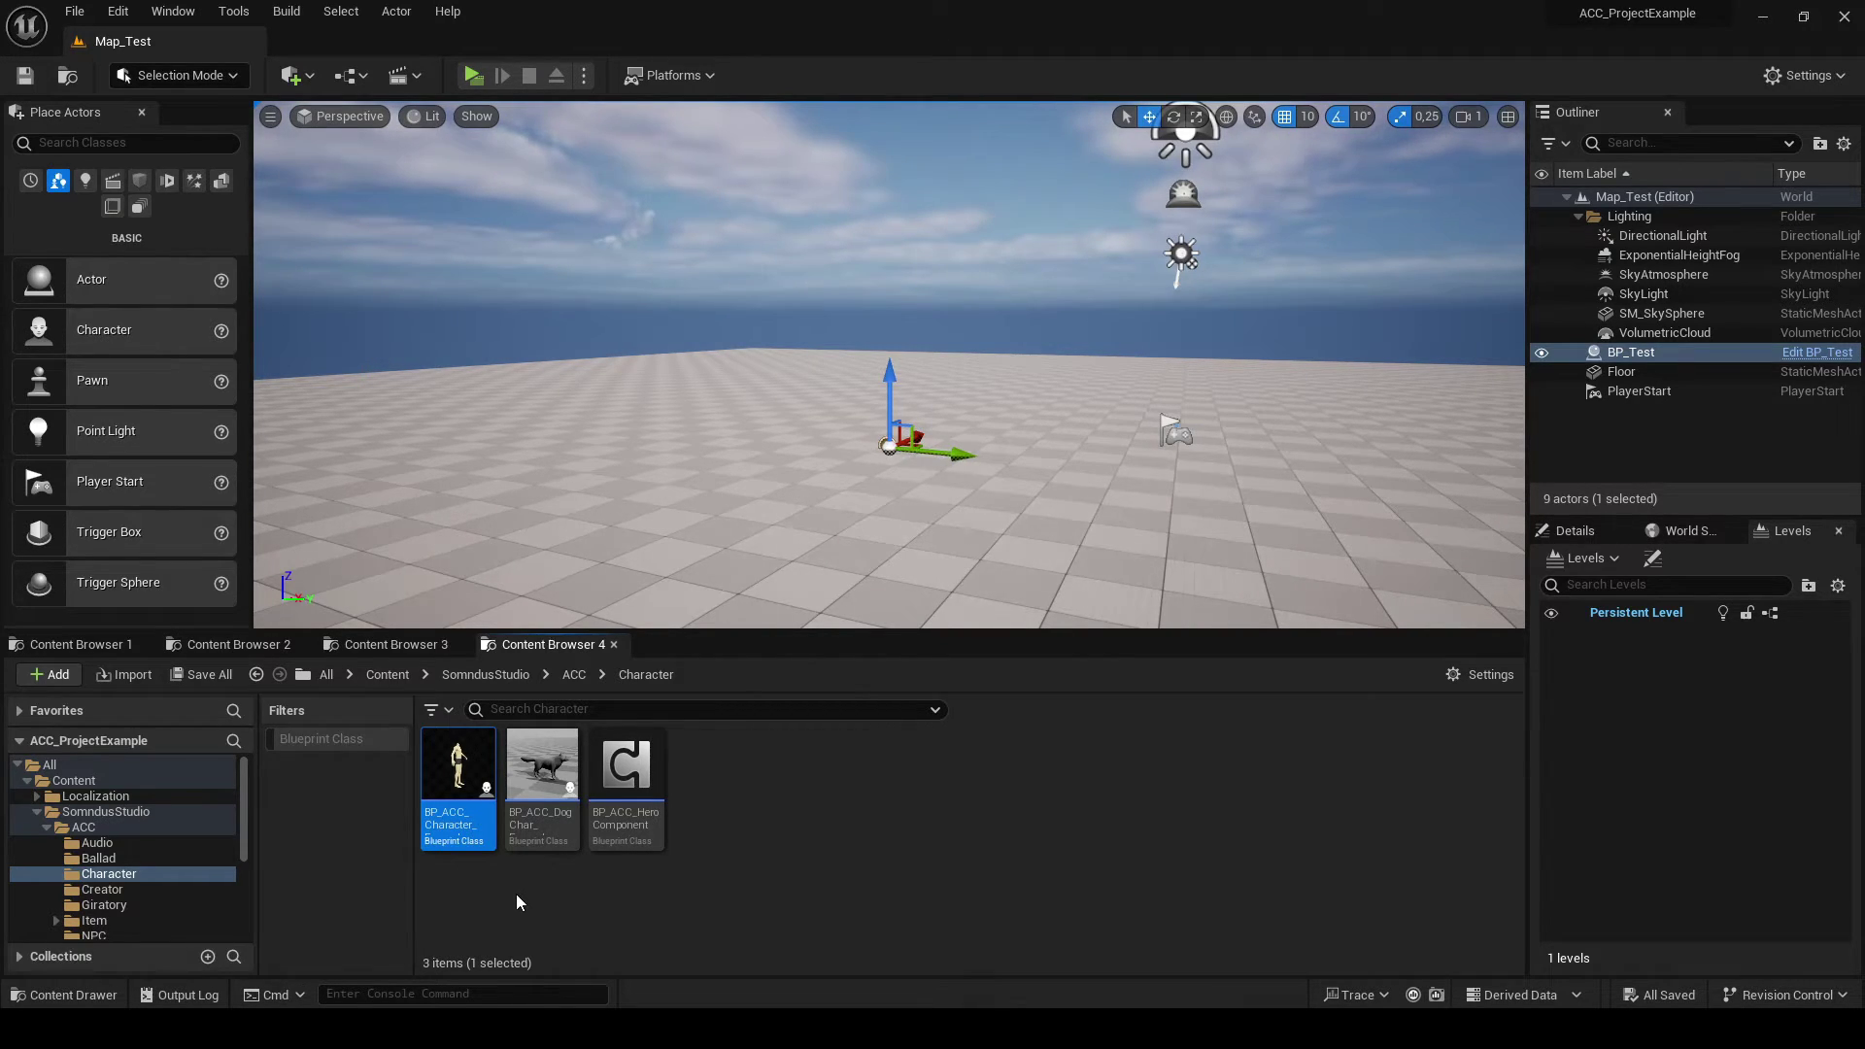
pyautogui.moveTo(431, 772)
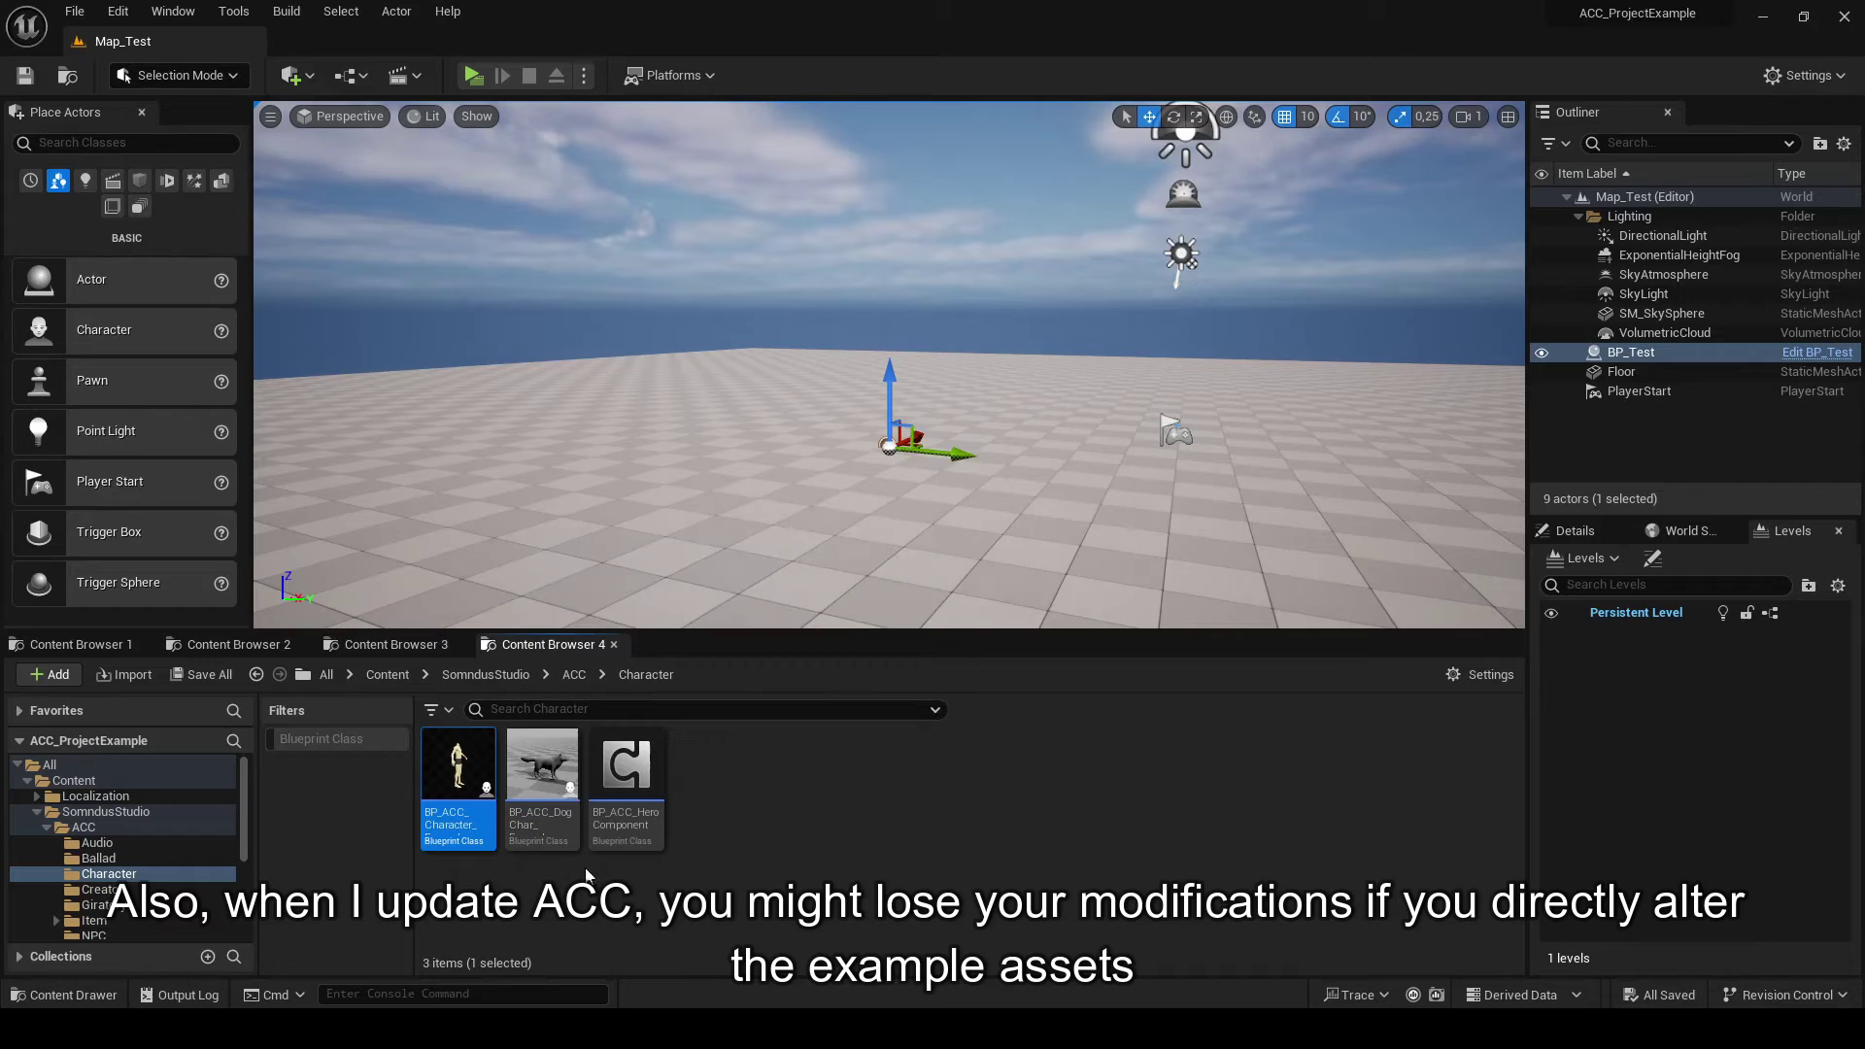
pyautogui.click(714, 876)
pyautogui.click(477, 772)
pyautogui.click(857, 757)
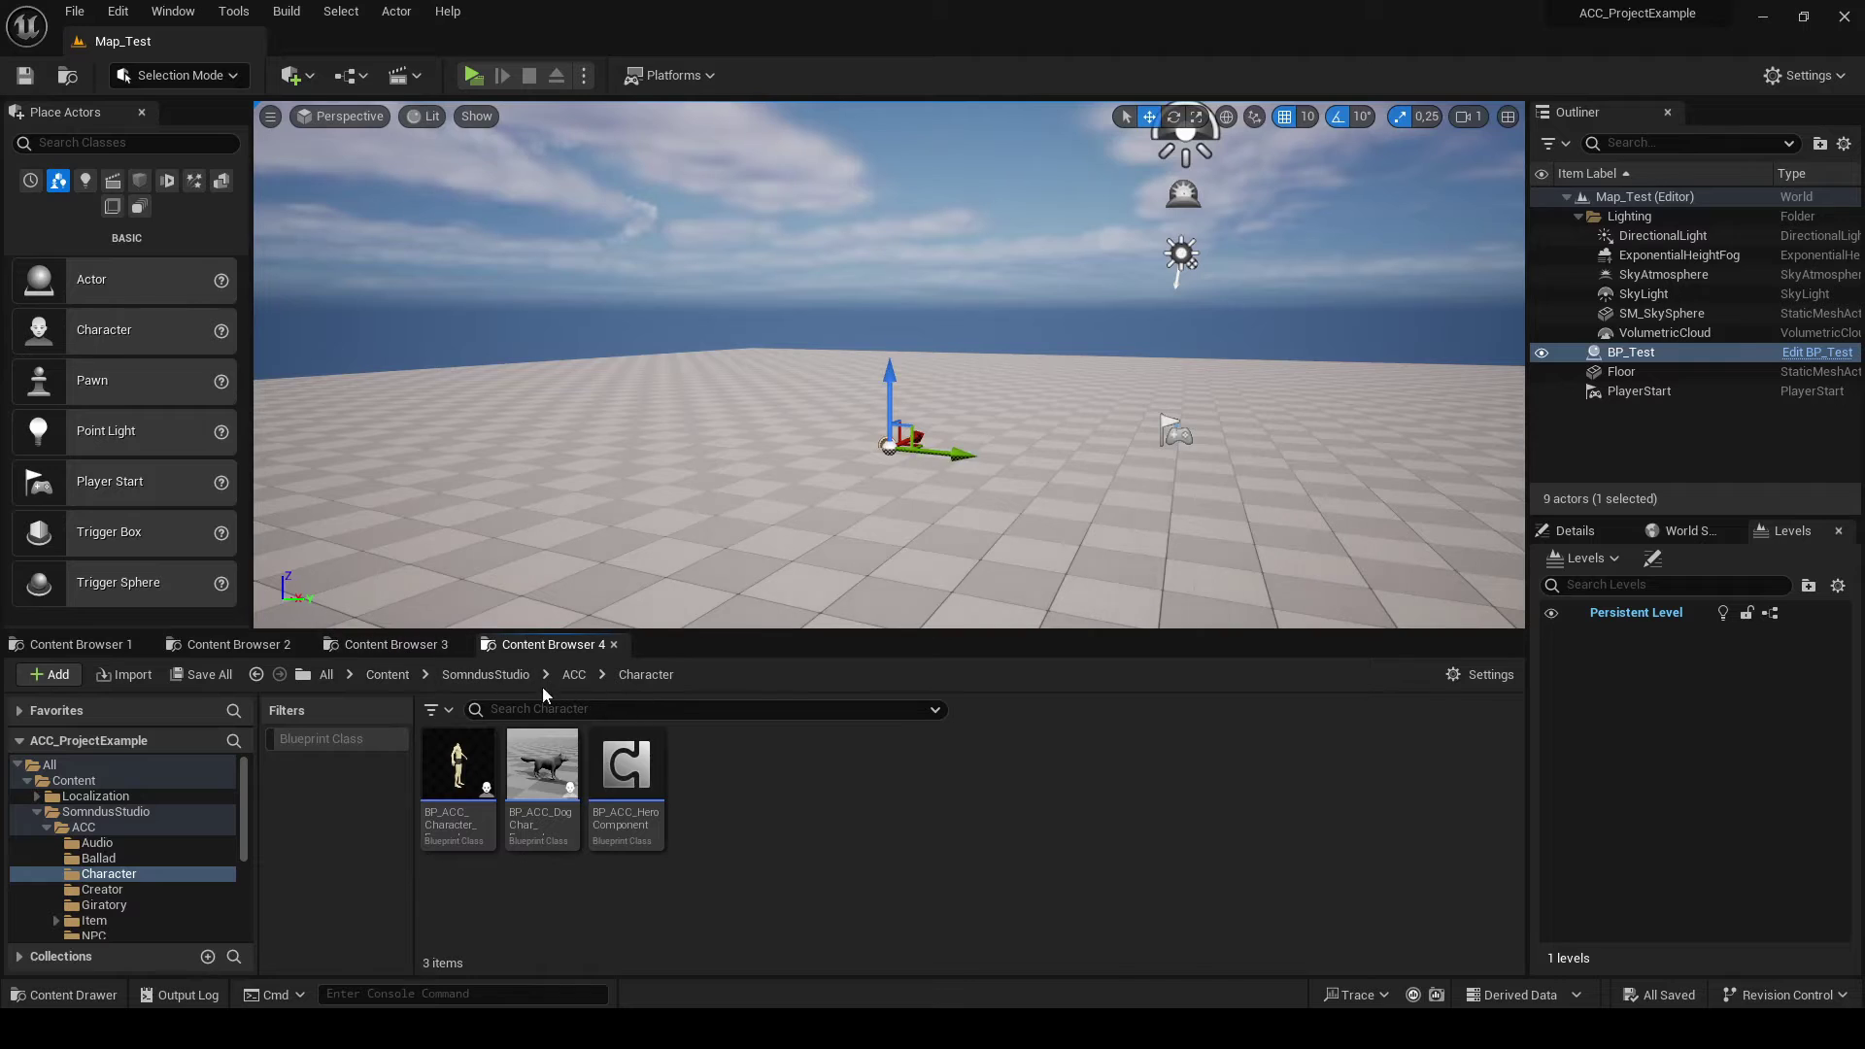
# - Create a Blueprint Class with Character as parent in the Tutorial folder and name it BP_ACC_CharacterTest
pyautogui.click(408, 677)
pyautogui.doubleClick(625, 777)
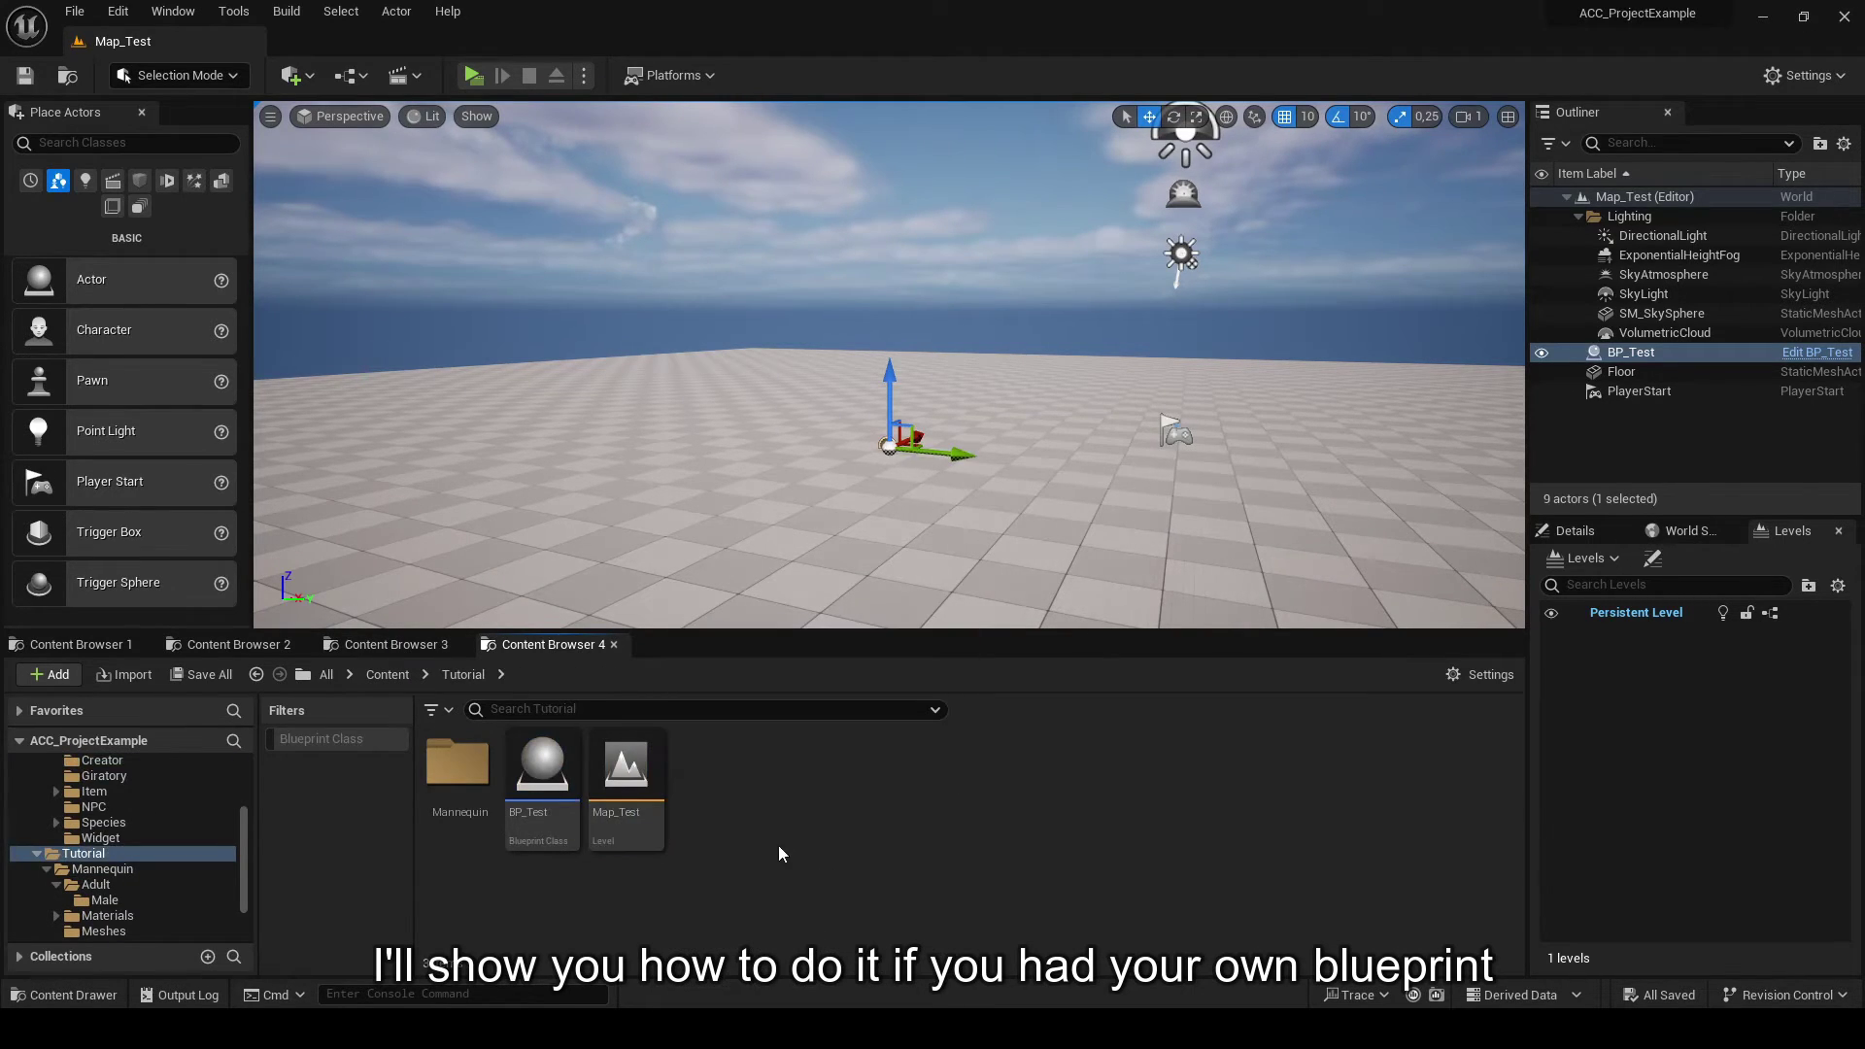
pyautogui.rightClick(789, 766)
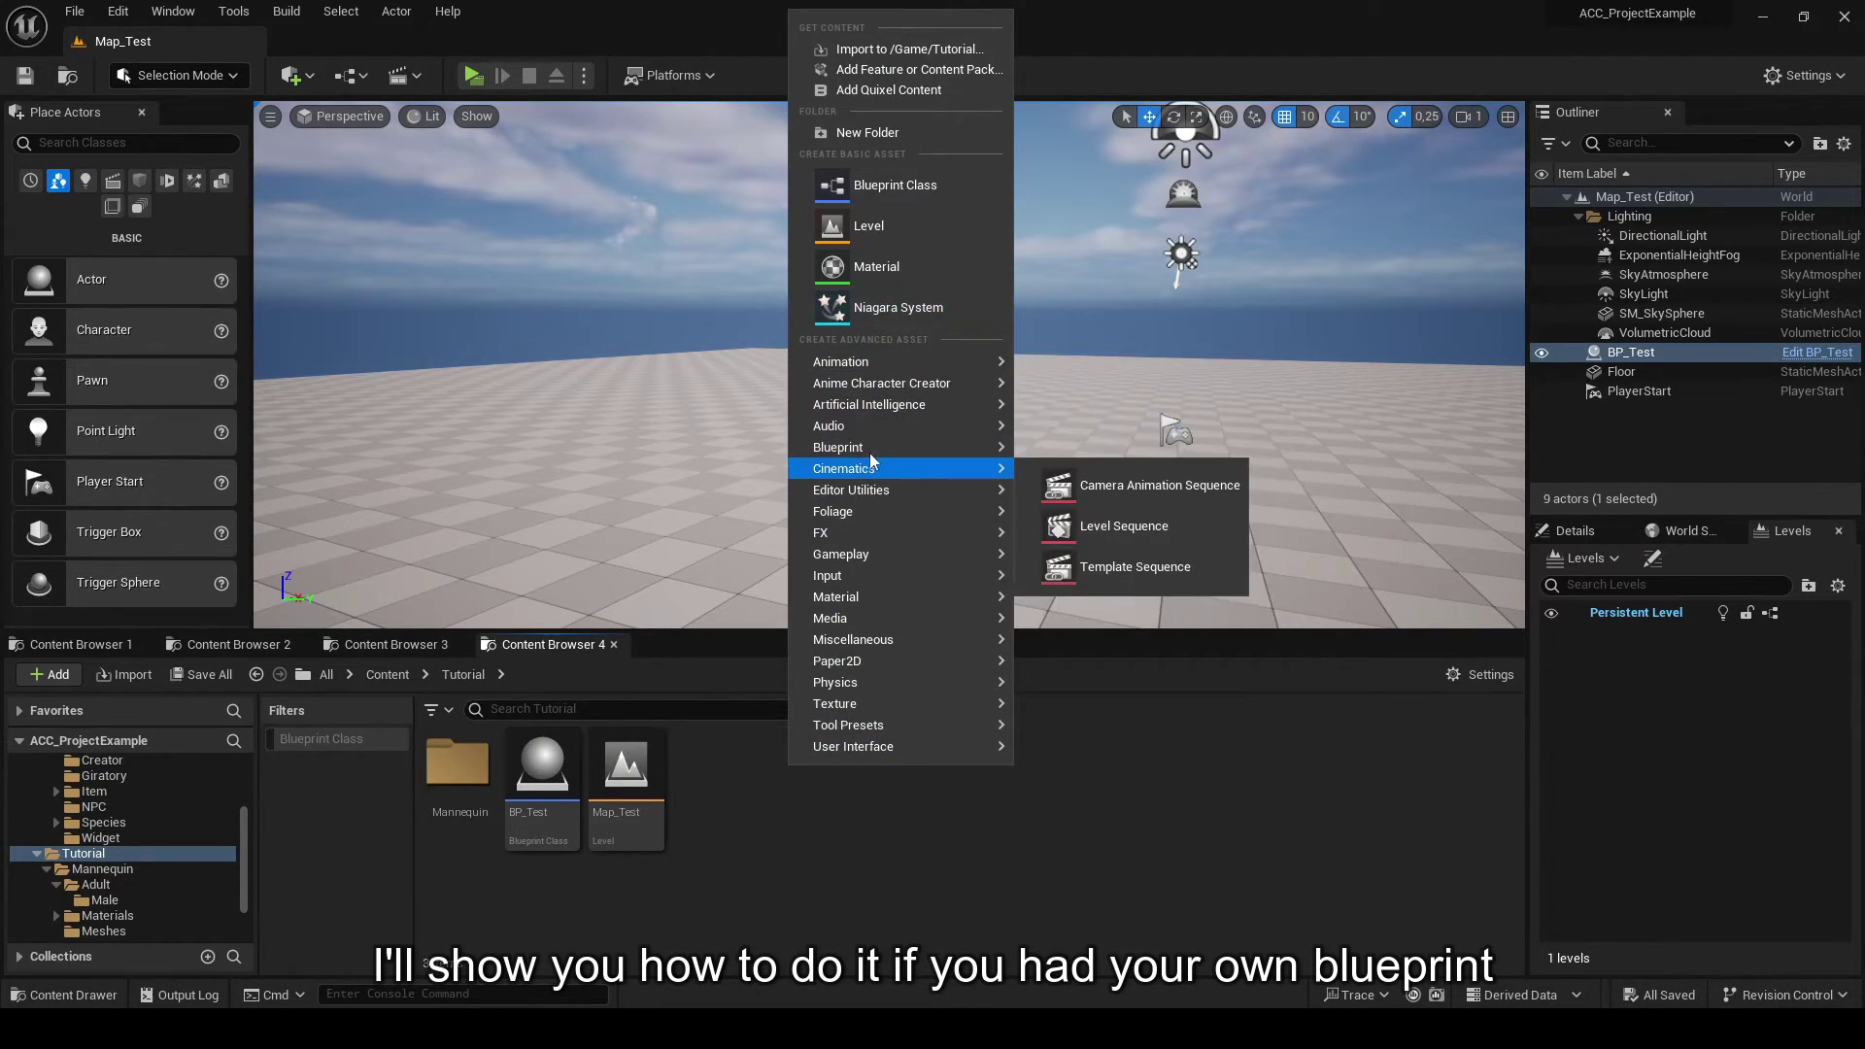
pyautogui.moveTo(872, 450)
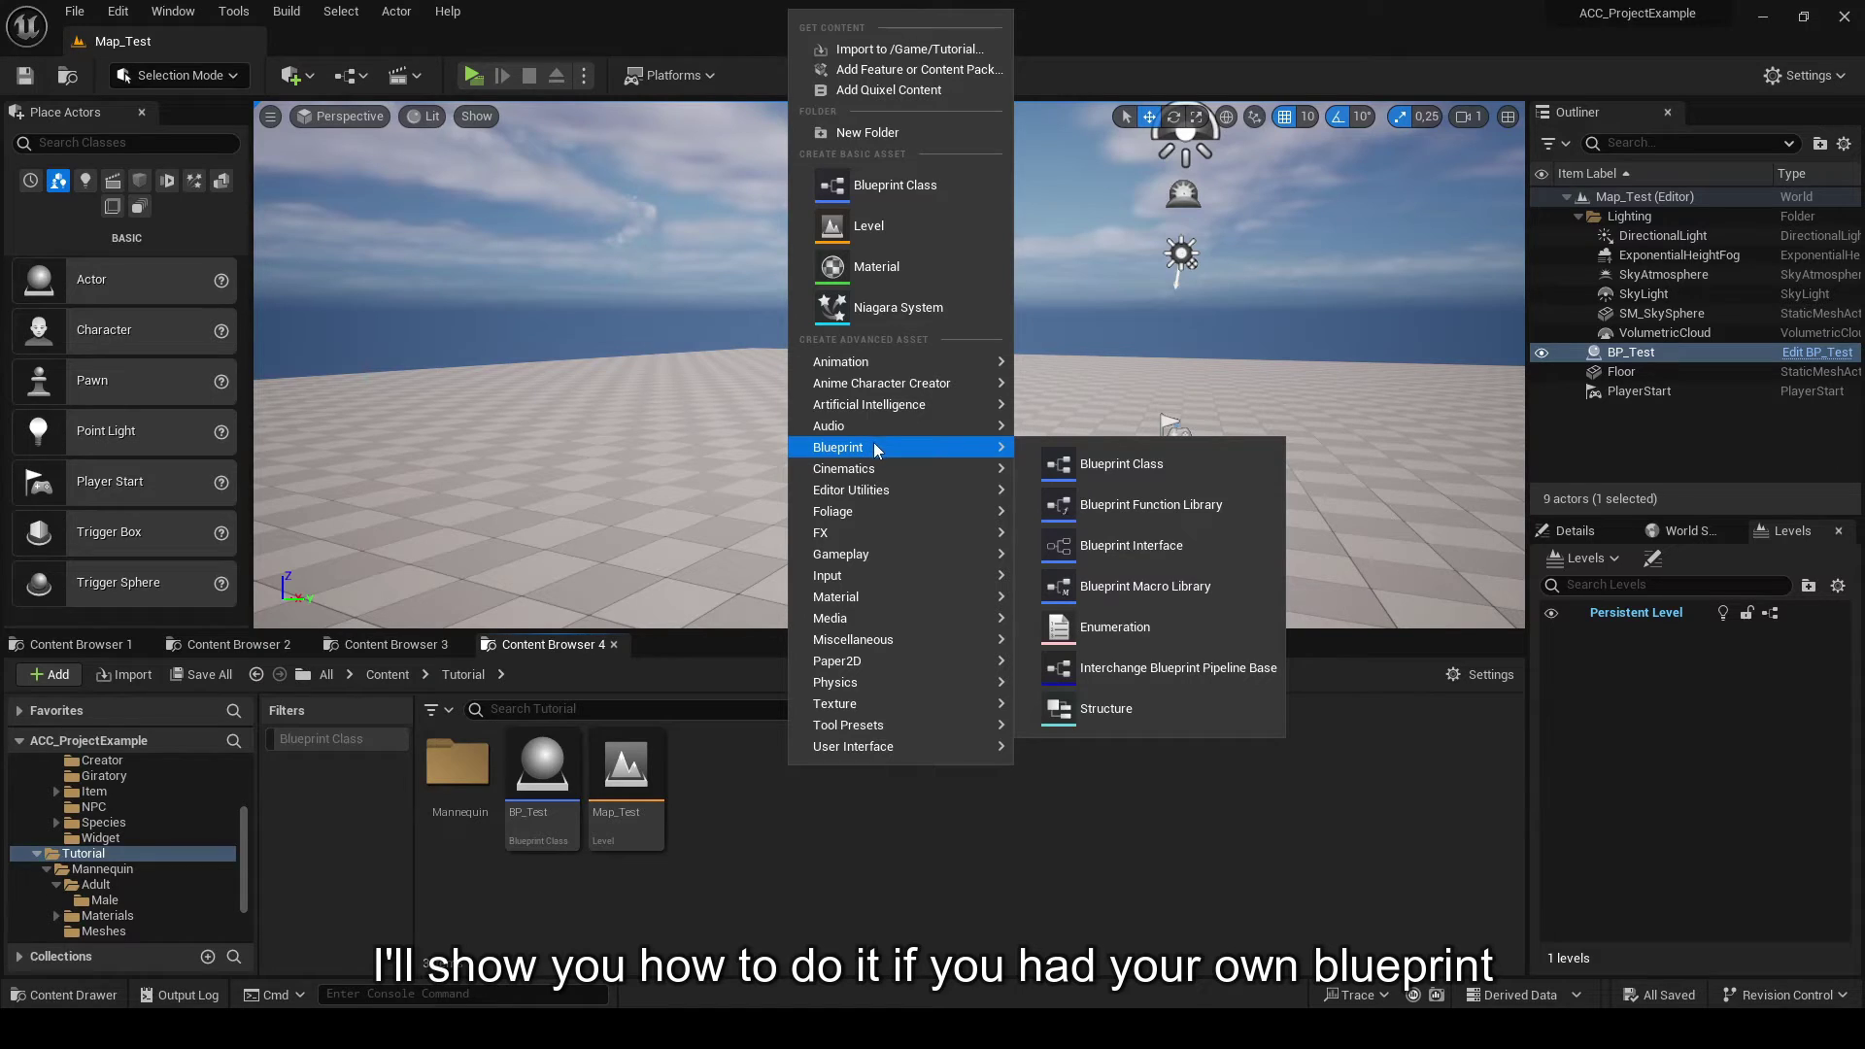
pyautogui.click(1069, 462)
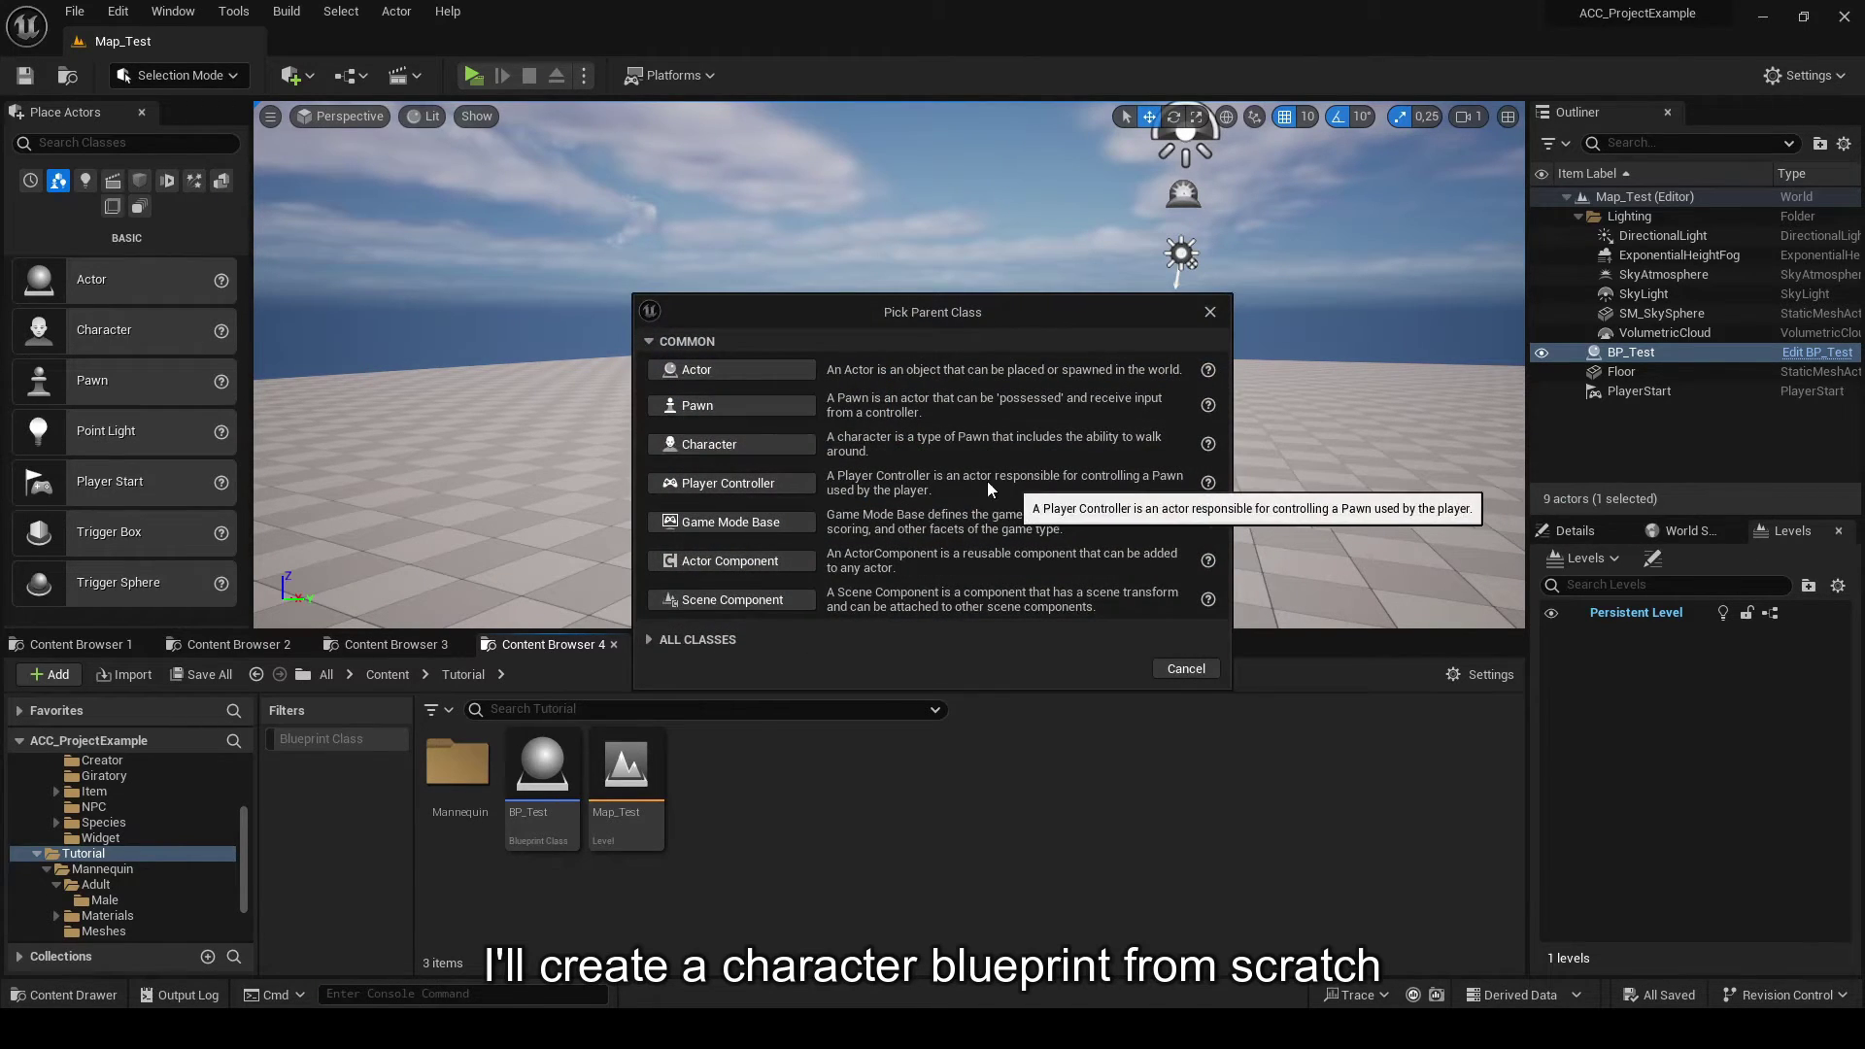
pyautogui.click(733, 450)
pyautogui.write('BP_')
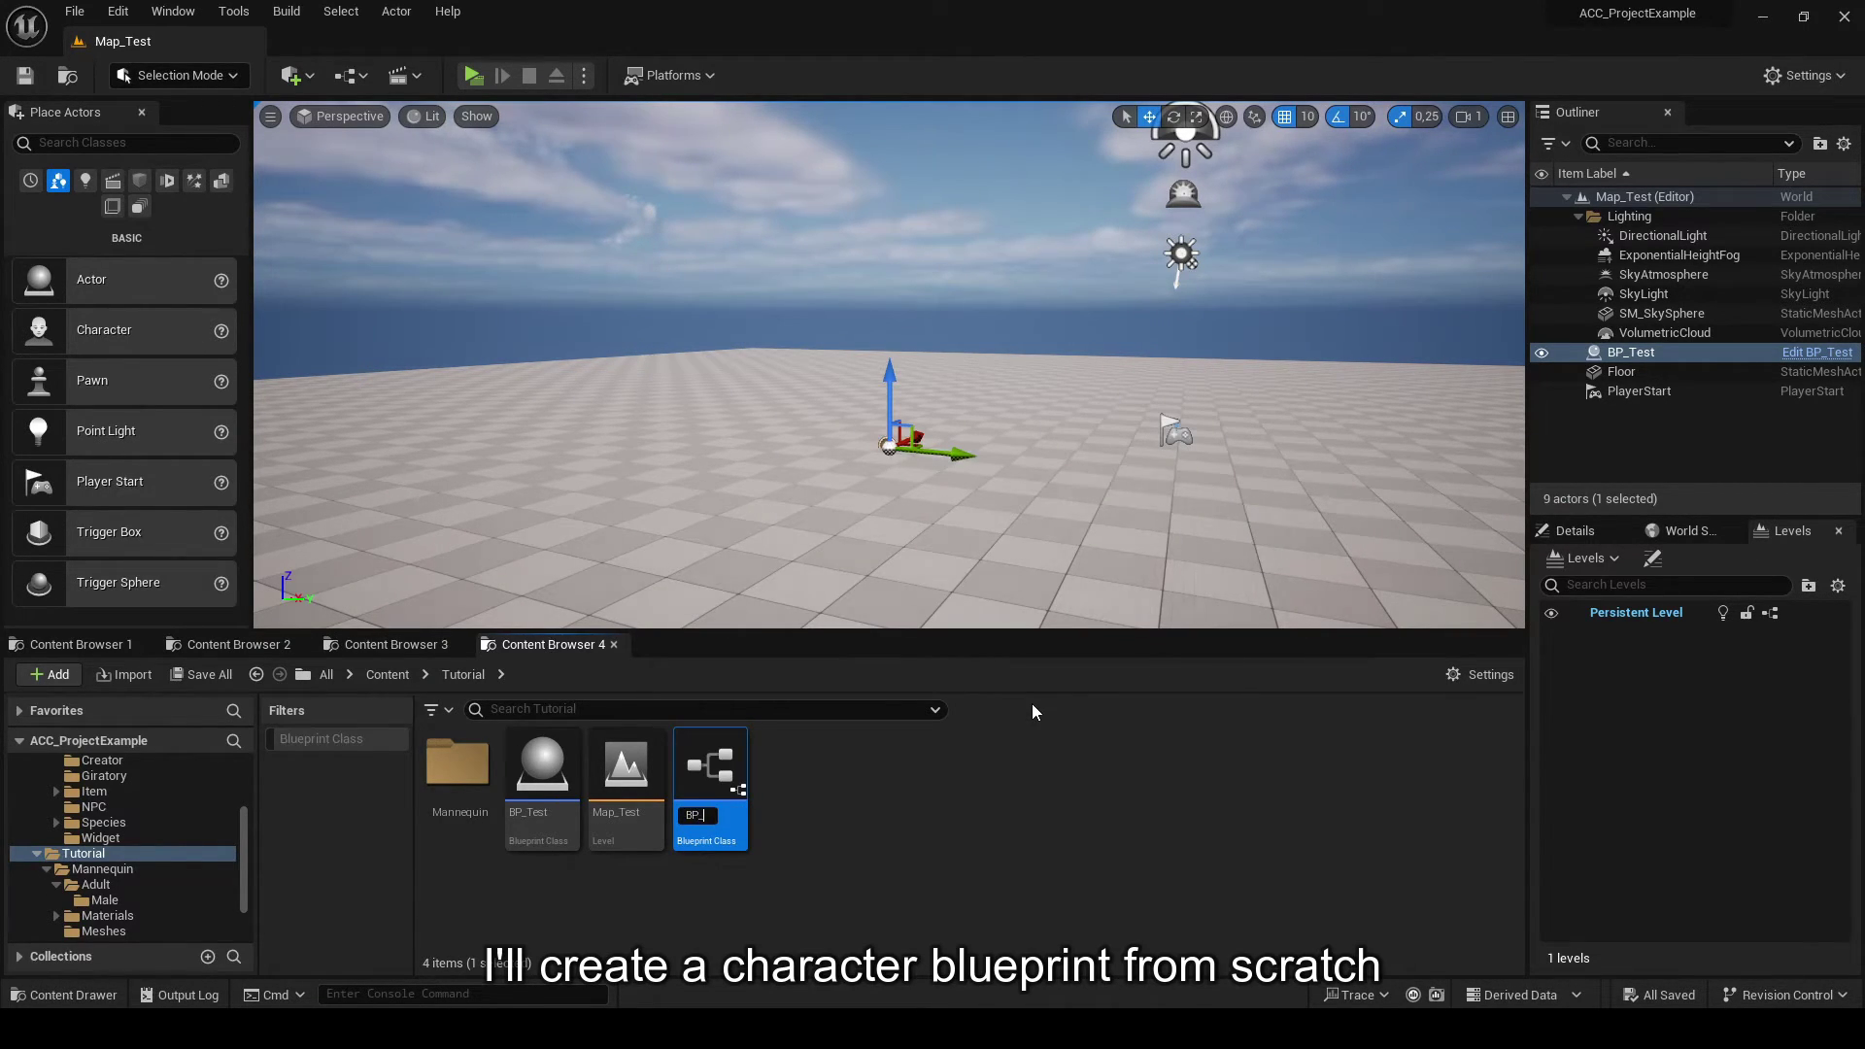
pyautogui.write('ACC_C')
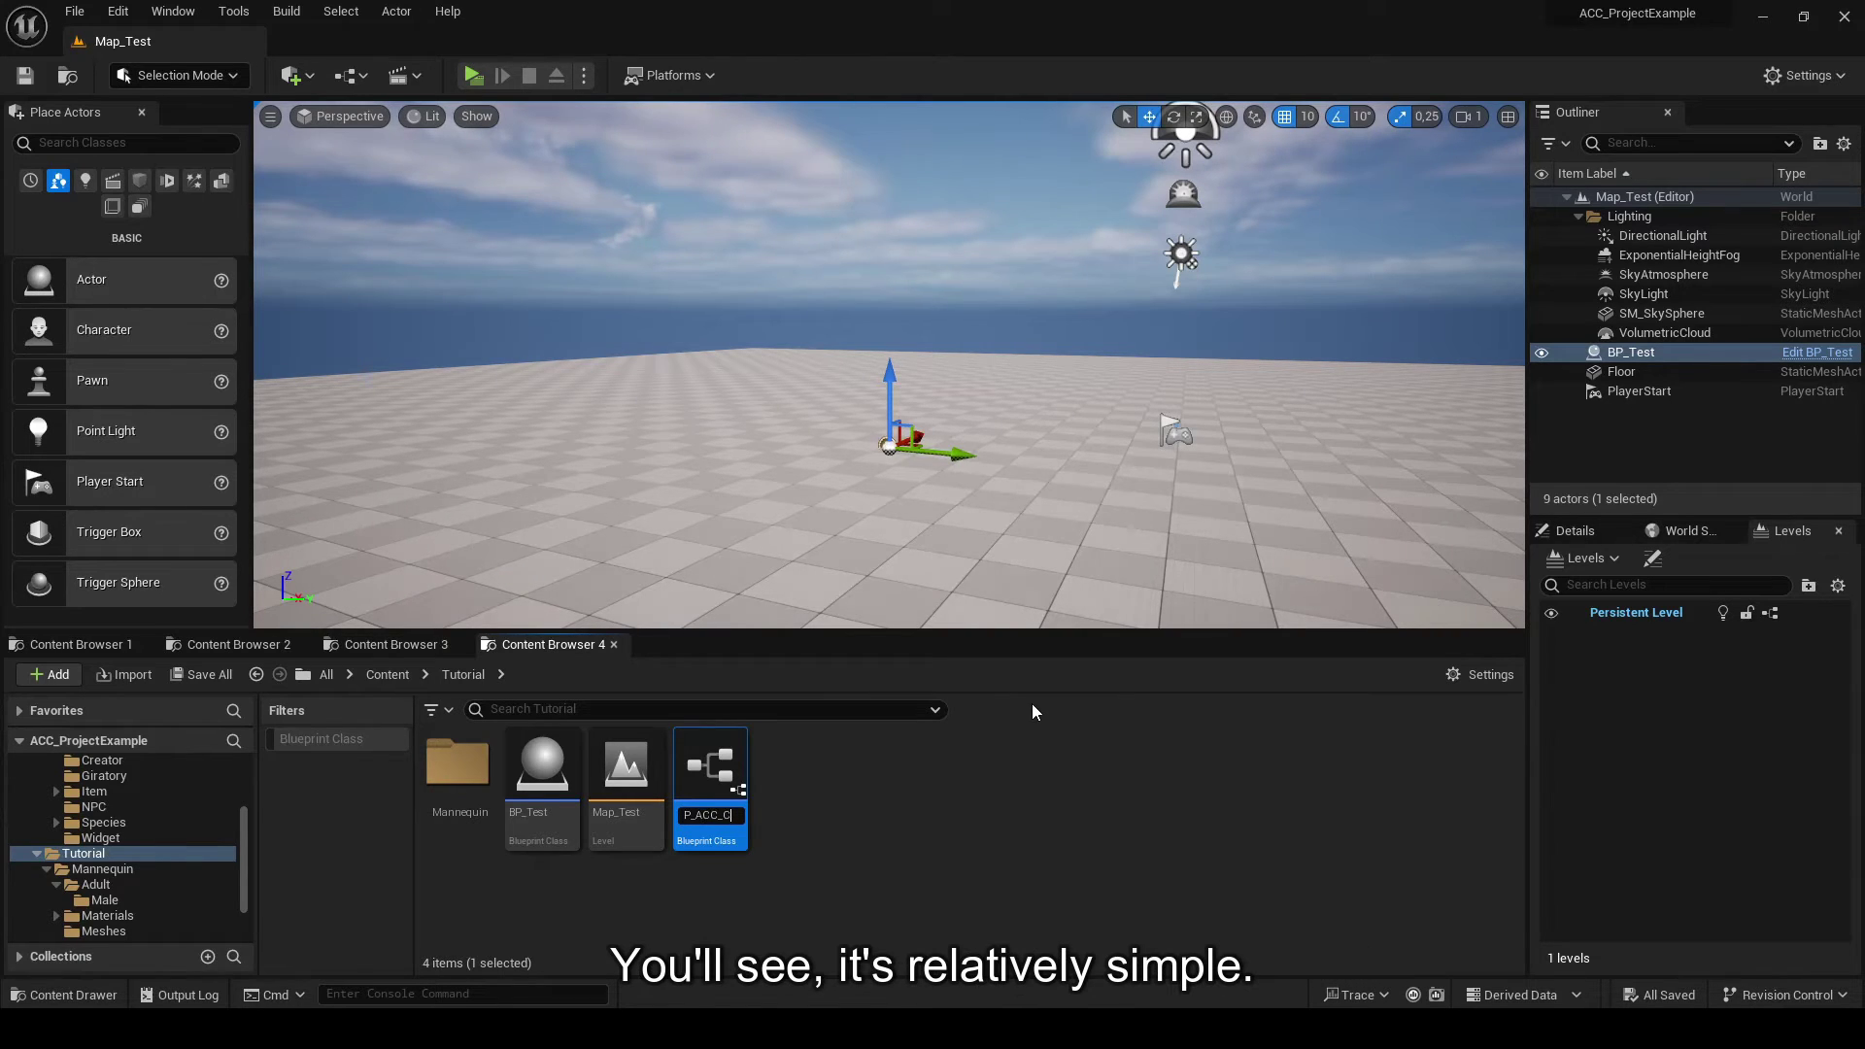
pyautogui.write('haracterTest')
pyautogui.press('Return')
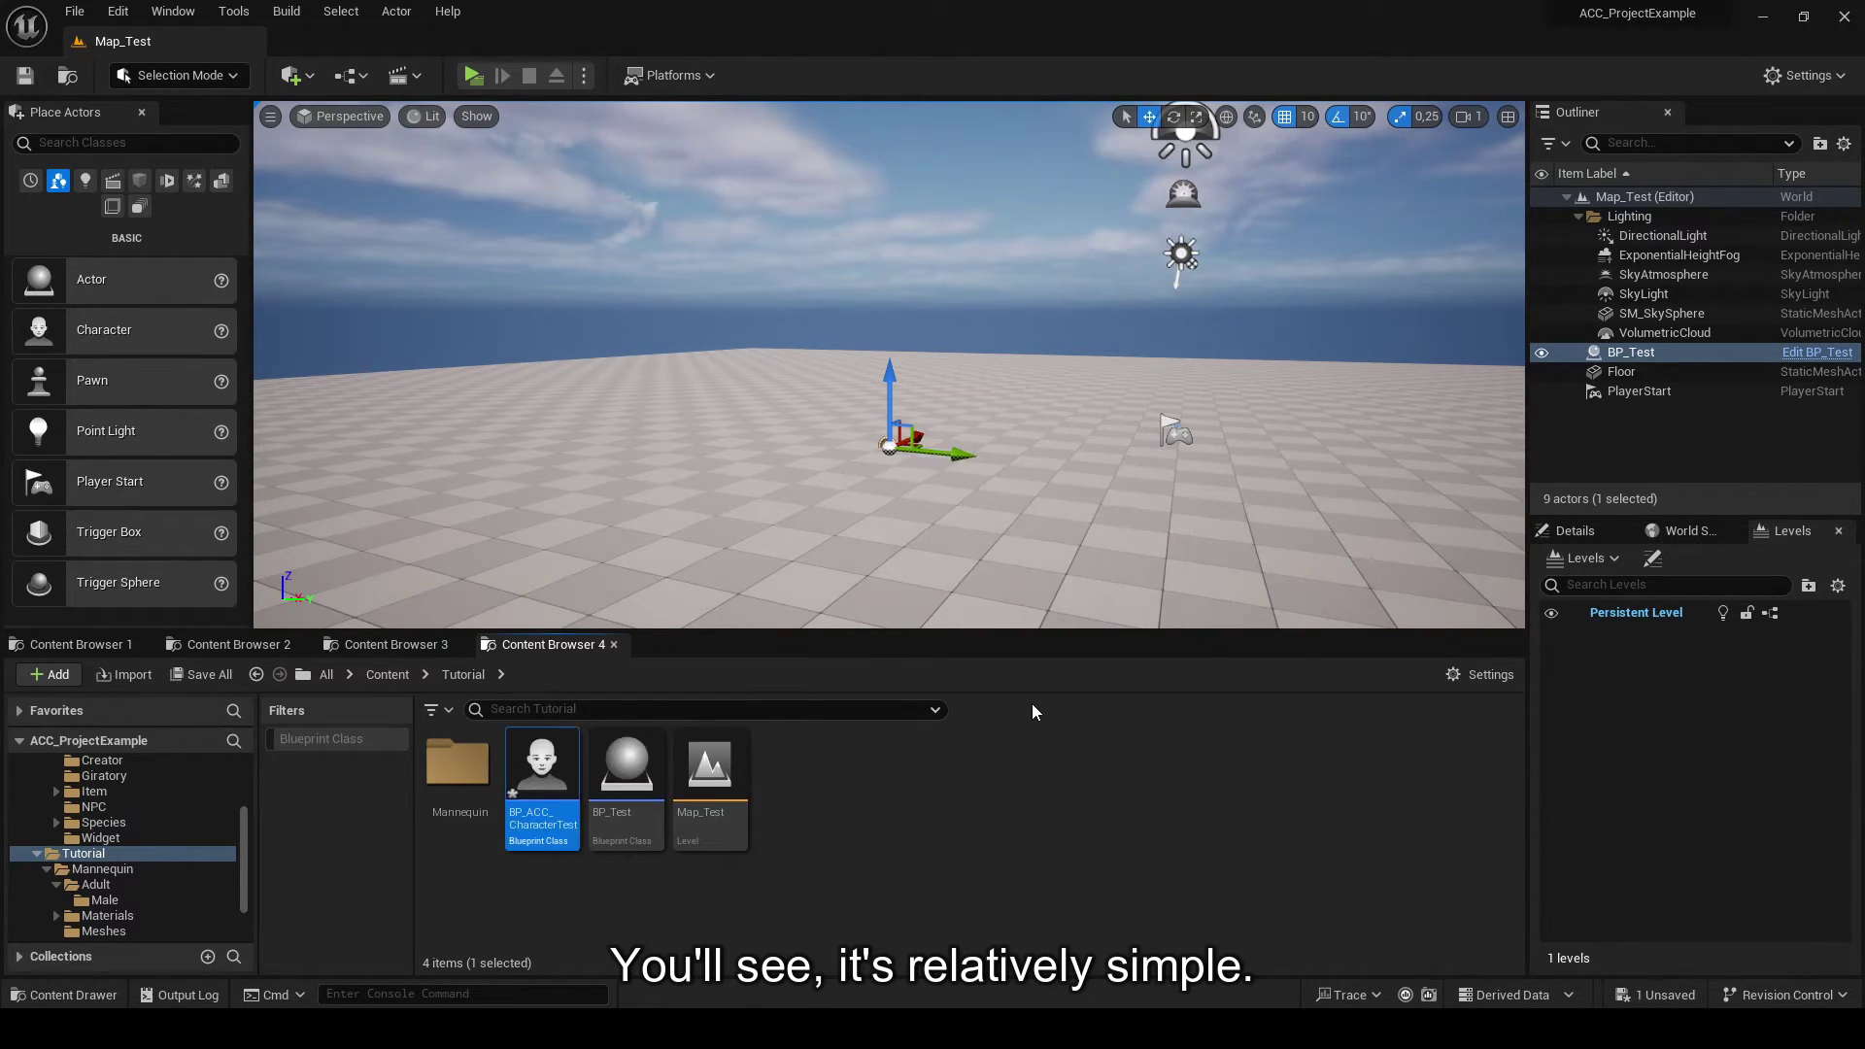
# - Open BP_ACC_CharacterTest, add an ACCCreation component to it, and compile and save the blueprint
pyautogui.press('Return')
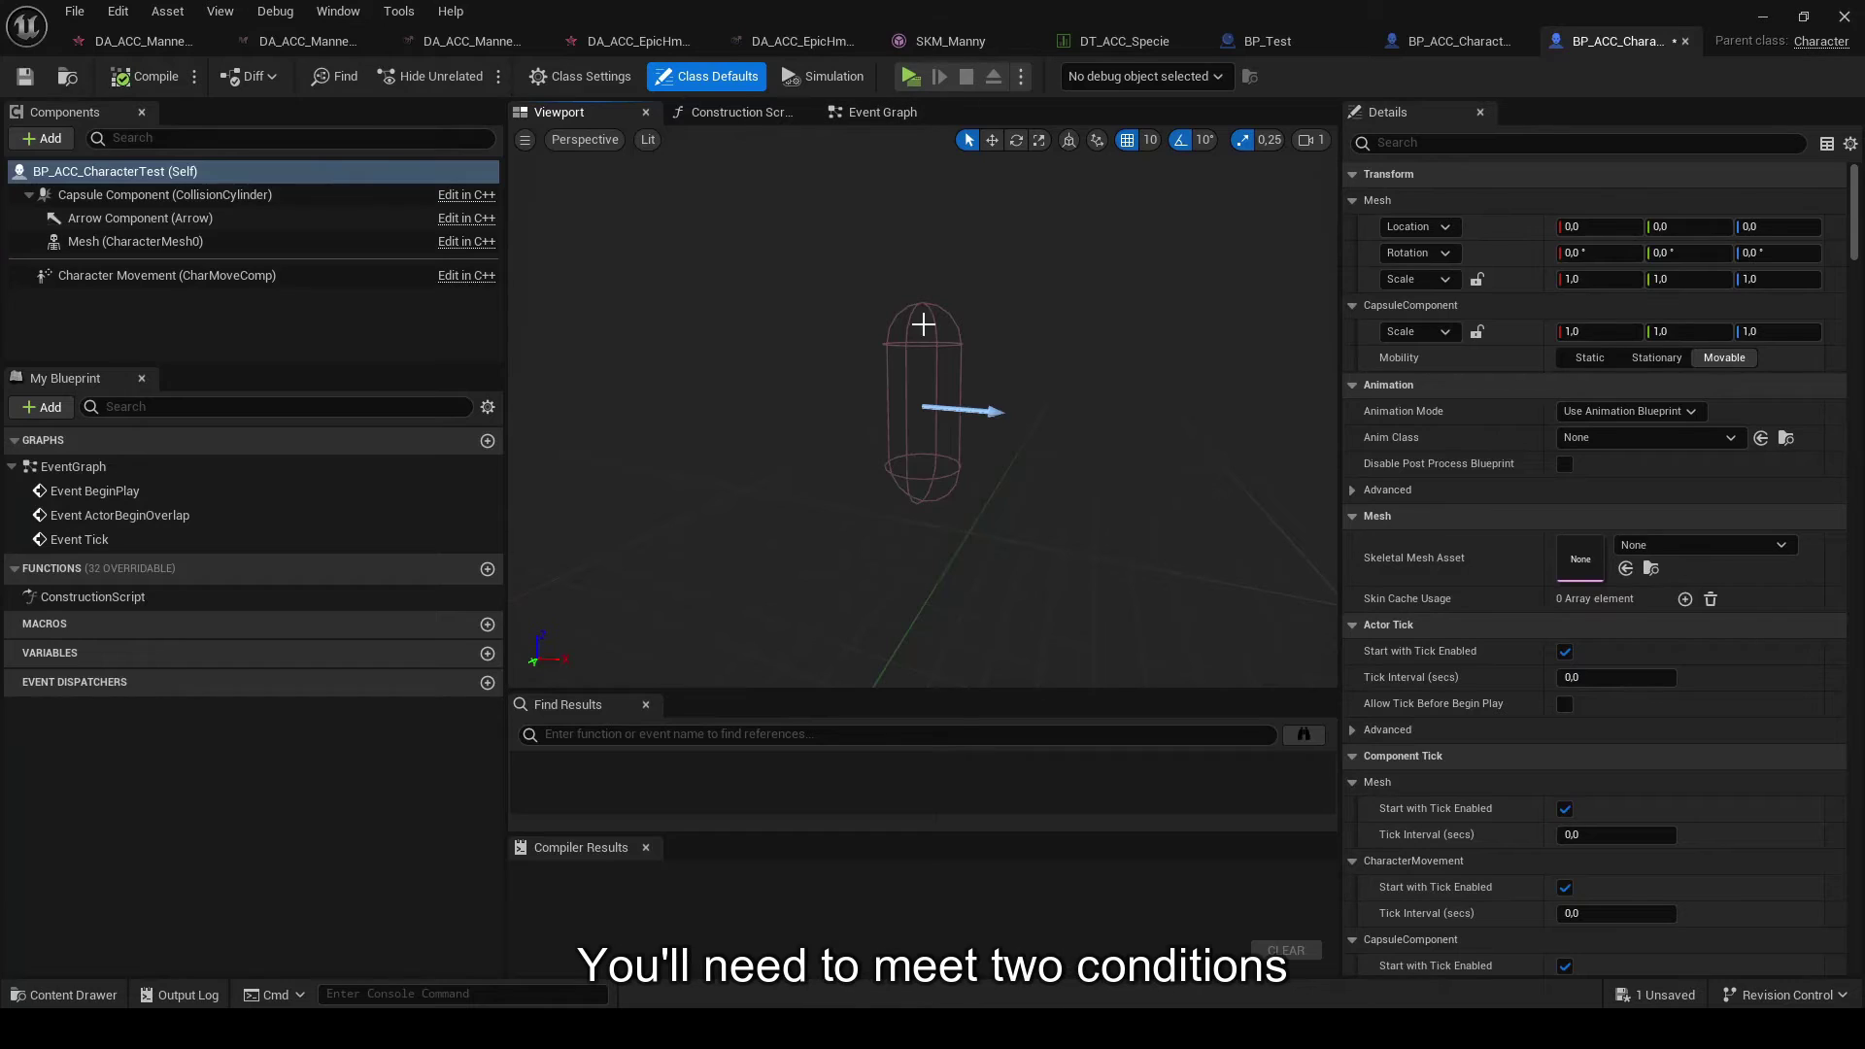
pyautogui.moveTo(924, 325); pyautogui.dragTo(865, 377, button='middle')
pyautogui.scroll(4, 855, 387)
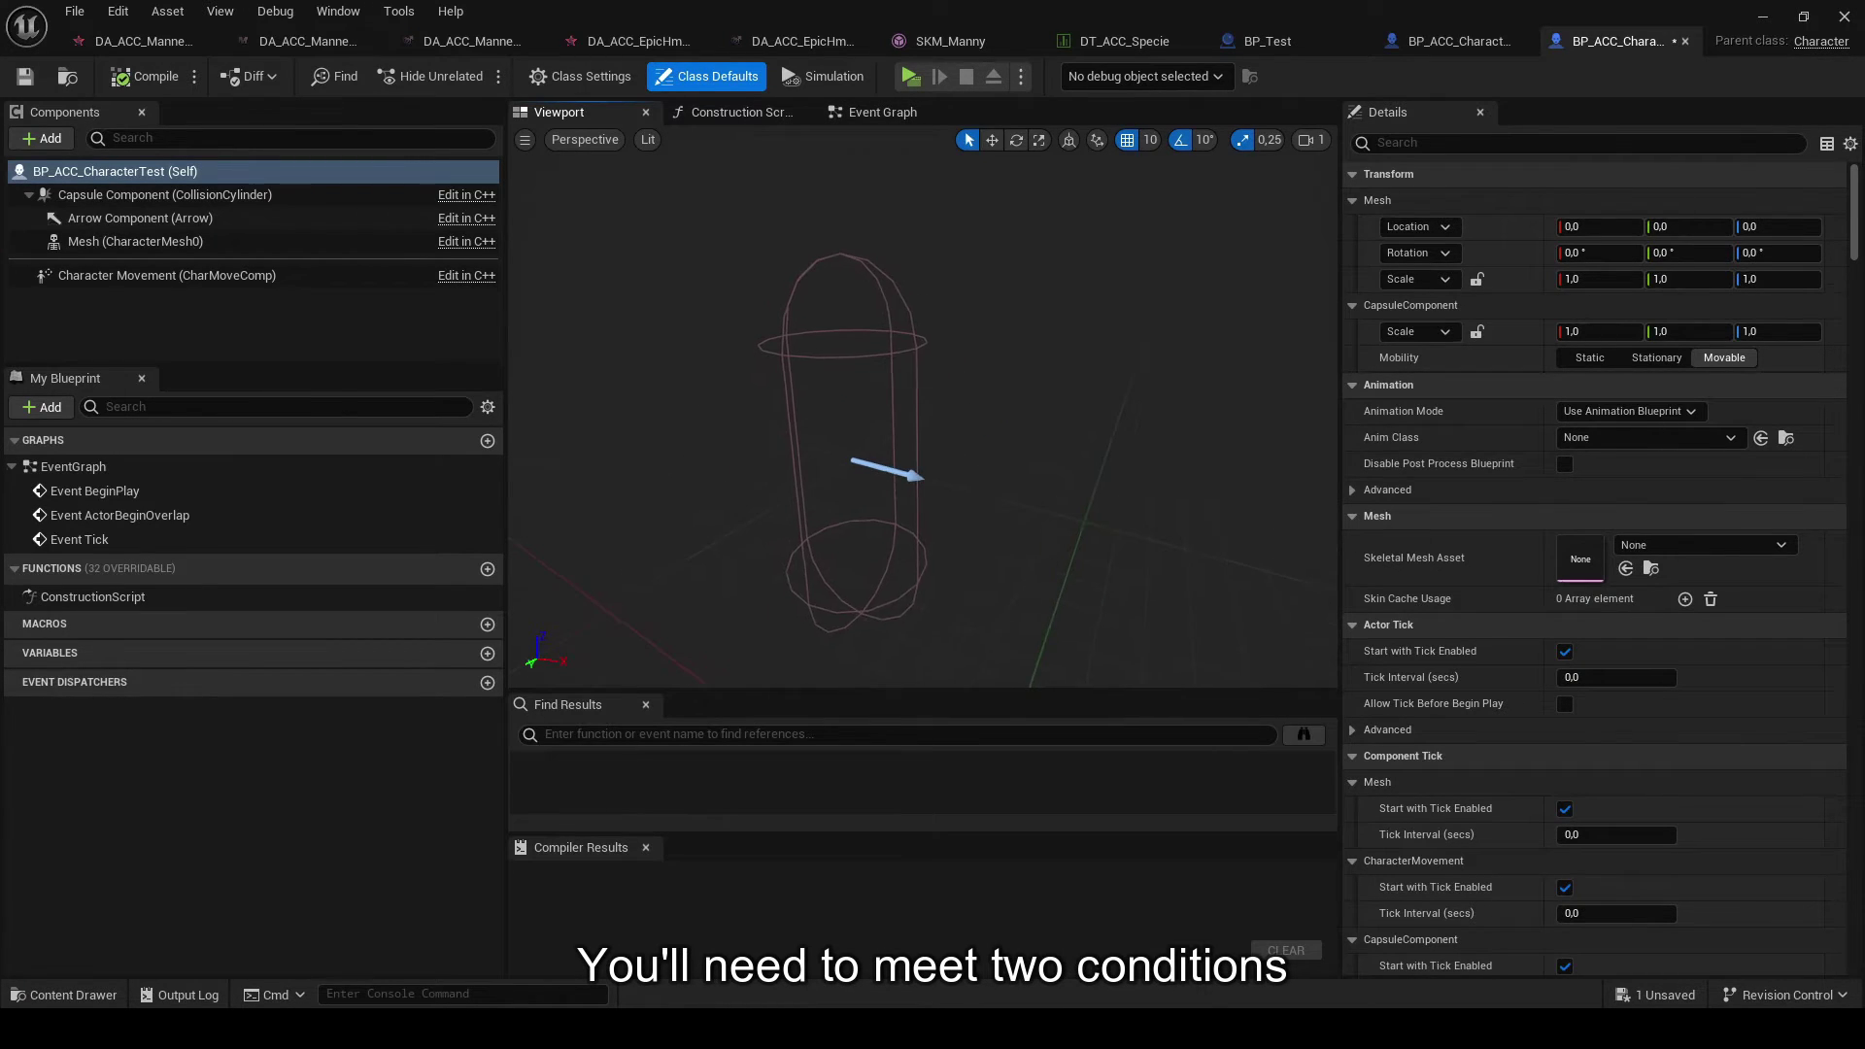
pyautogui.click(49, 138)
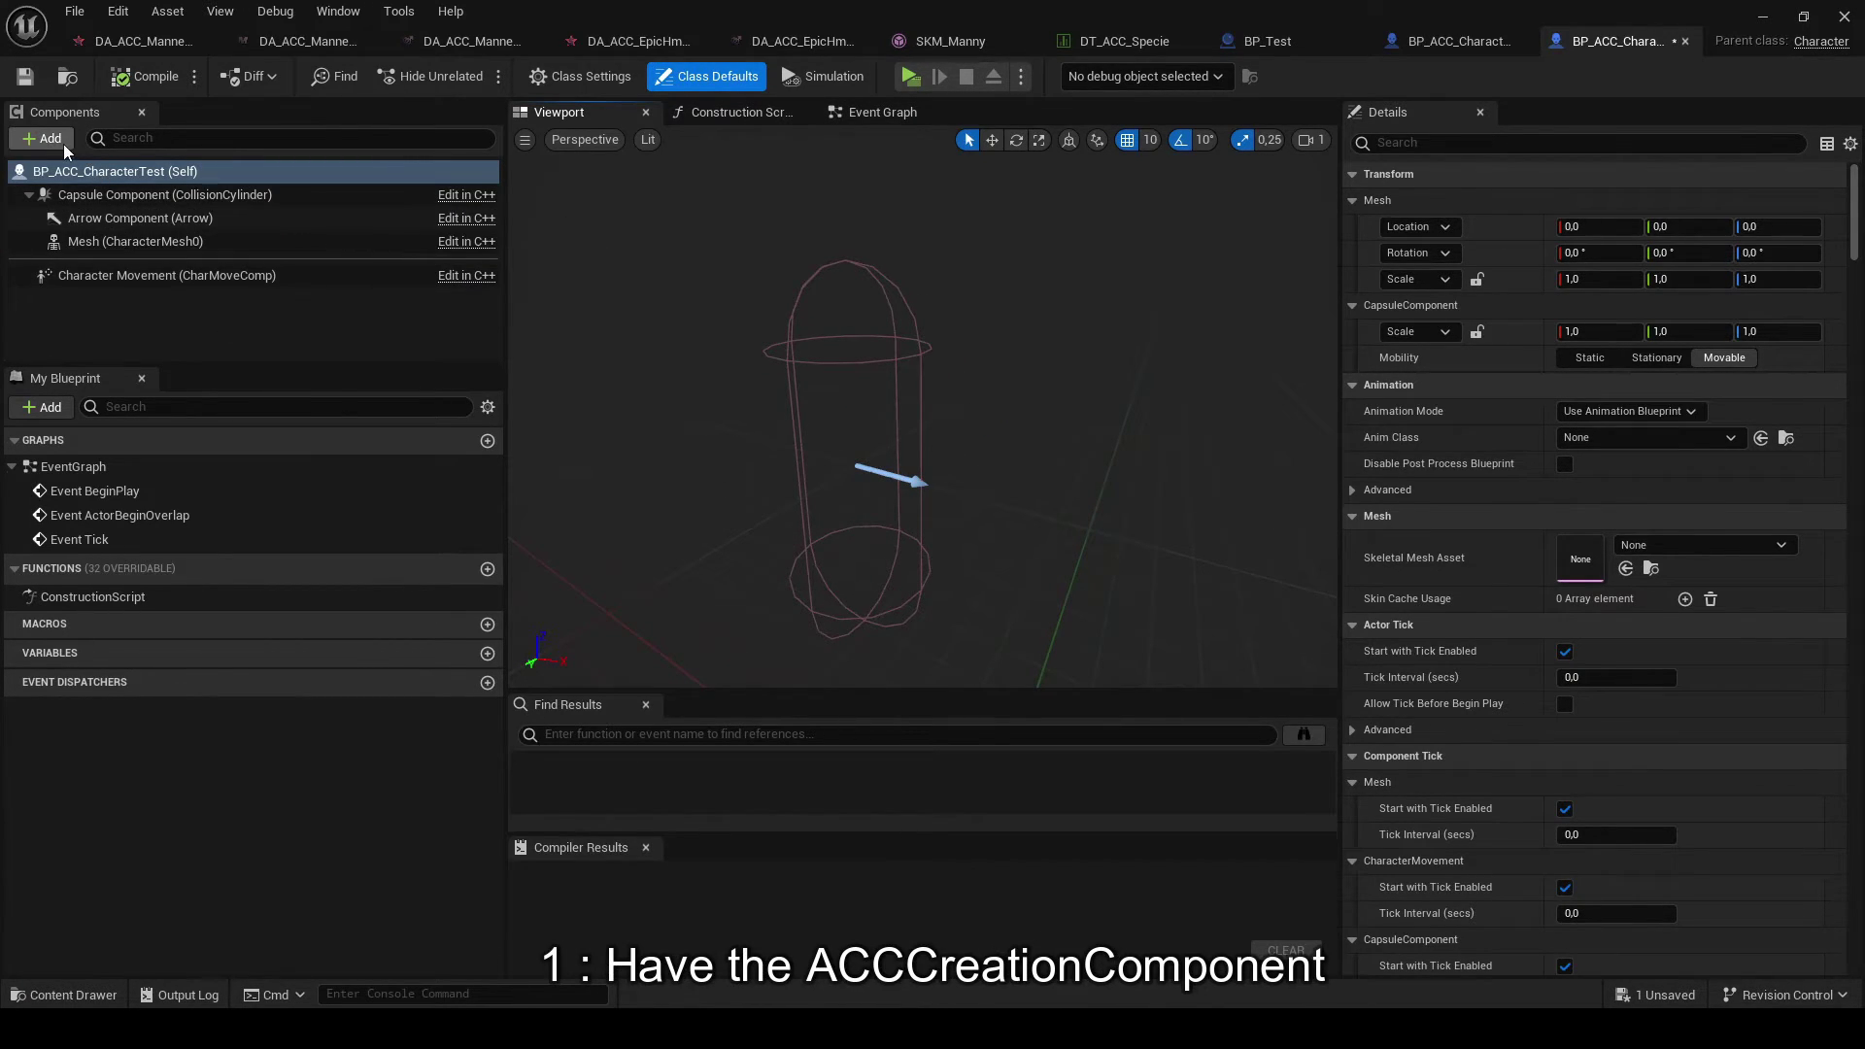
pyautogui.write('reat')
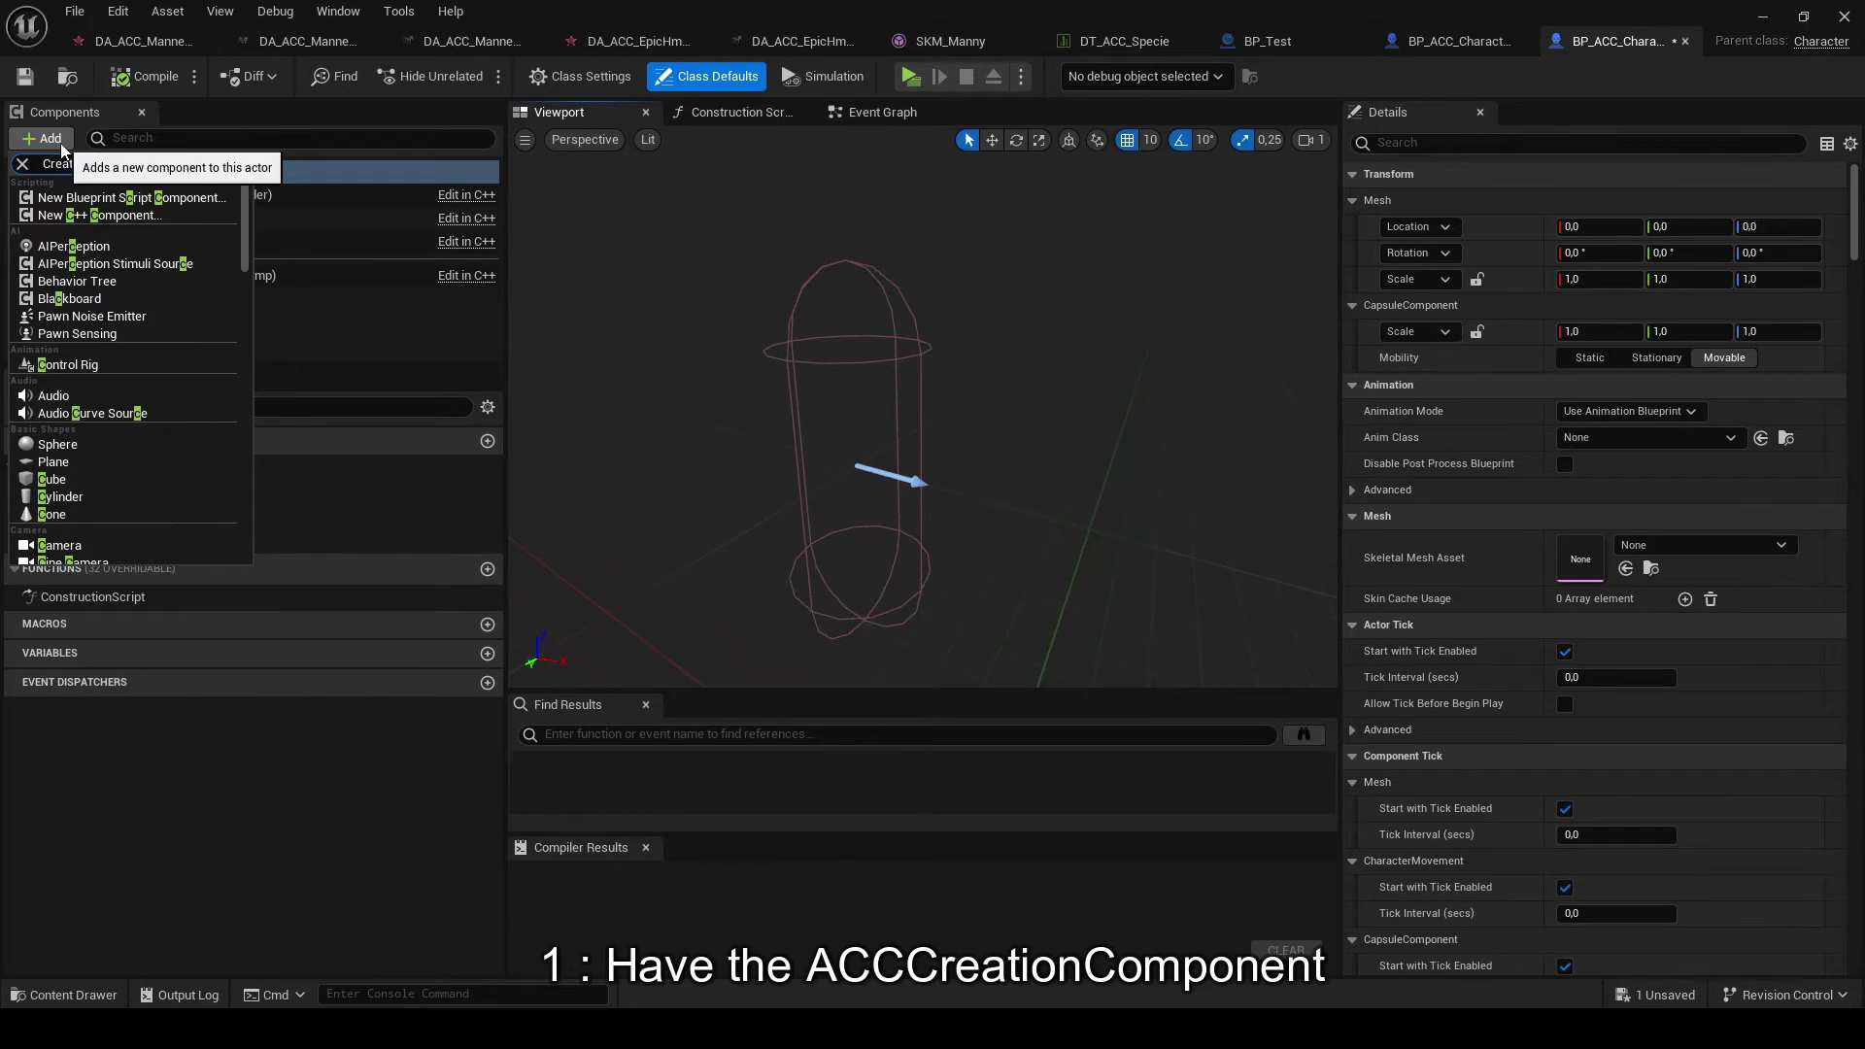
pyautogui.write('ion')
pyautogui.click(71, 201)
pyautogui.click(100, 318)
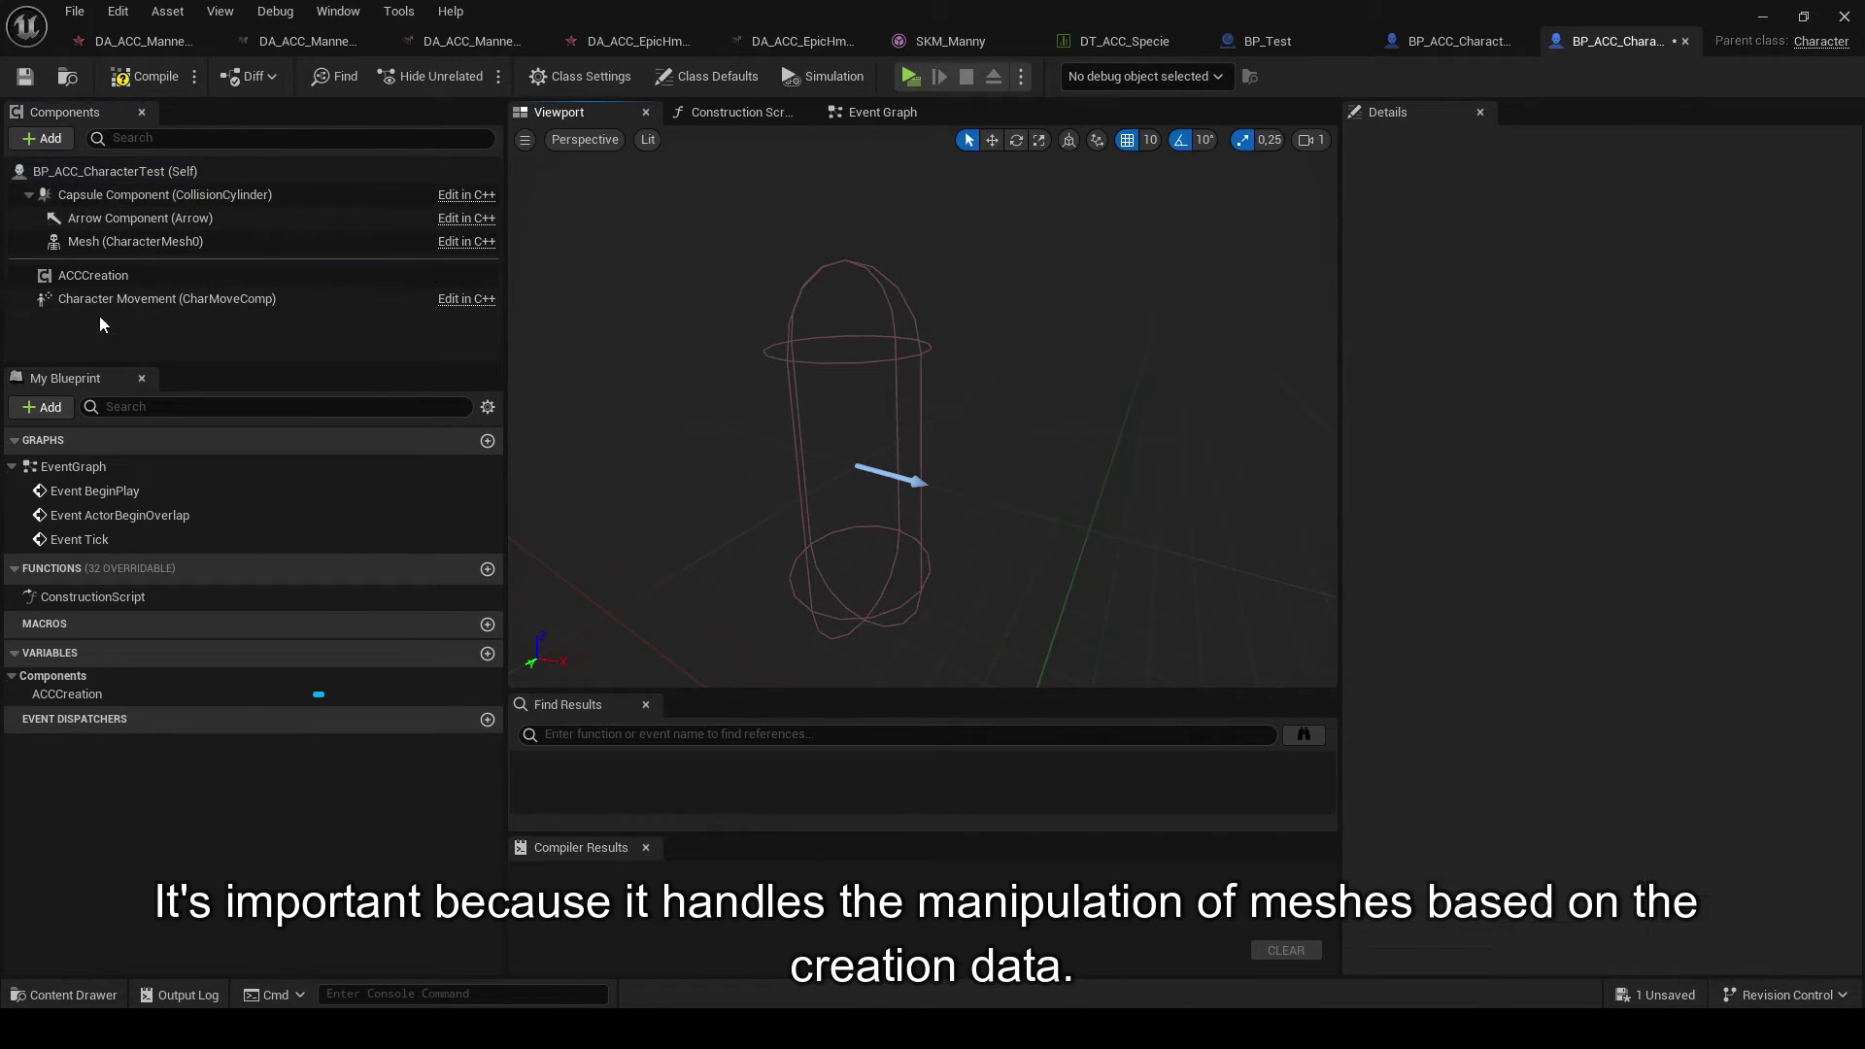
pyautogui.click(116, 276)
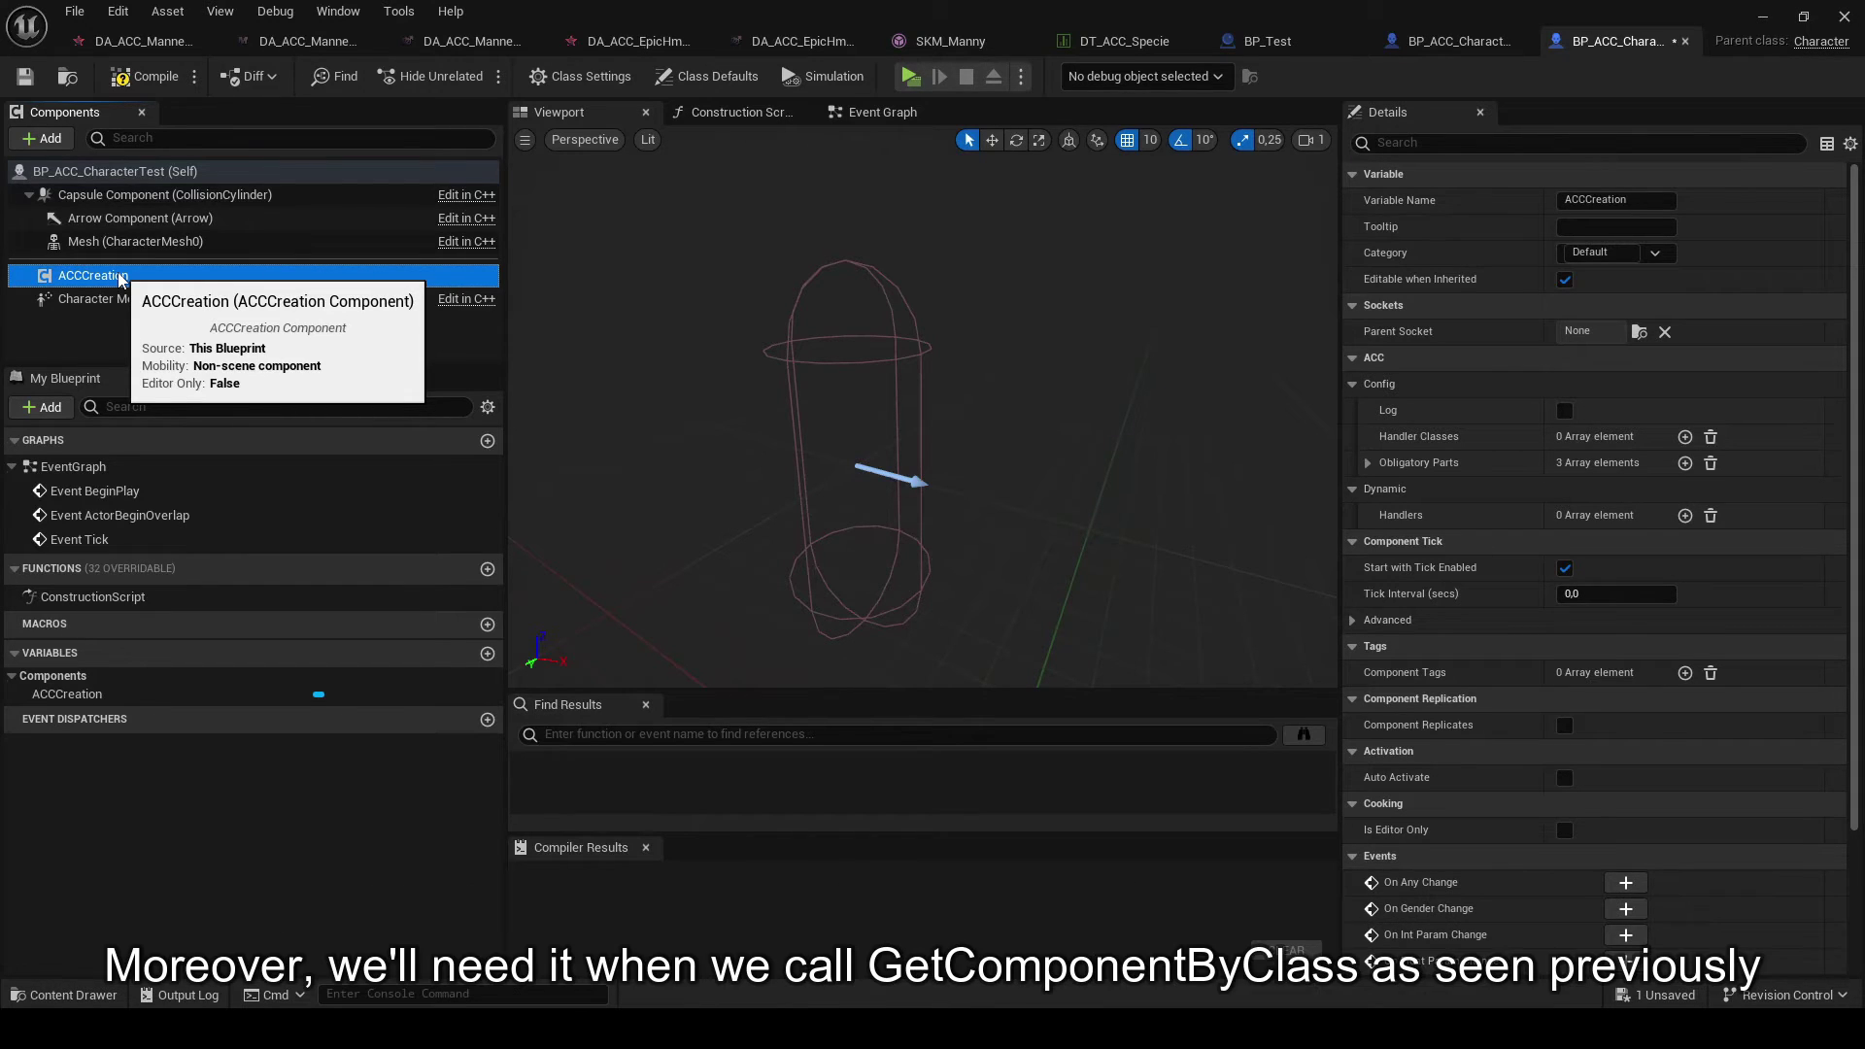
pyautogui.click(145, 76)
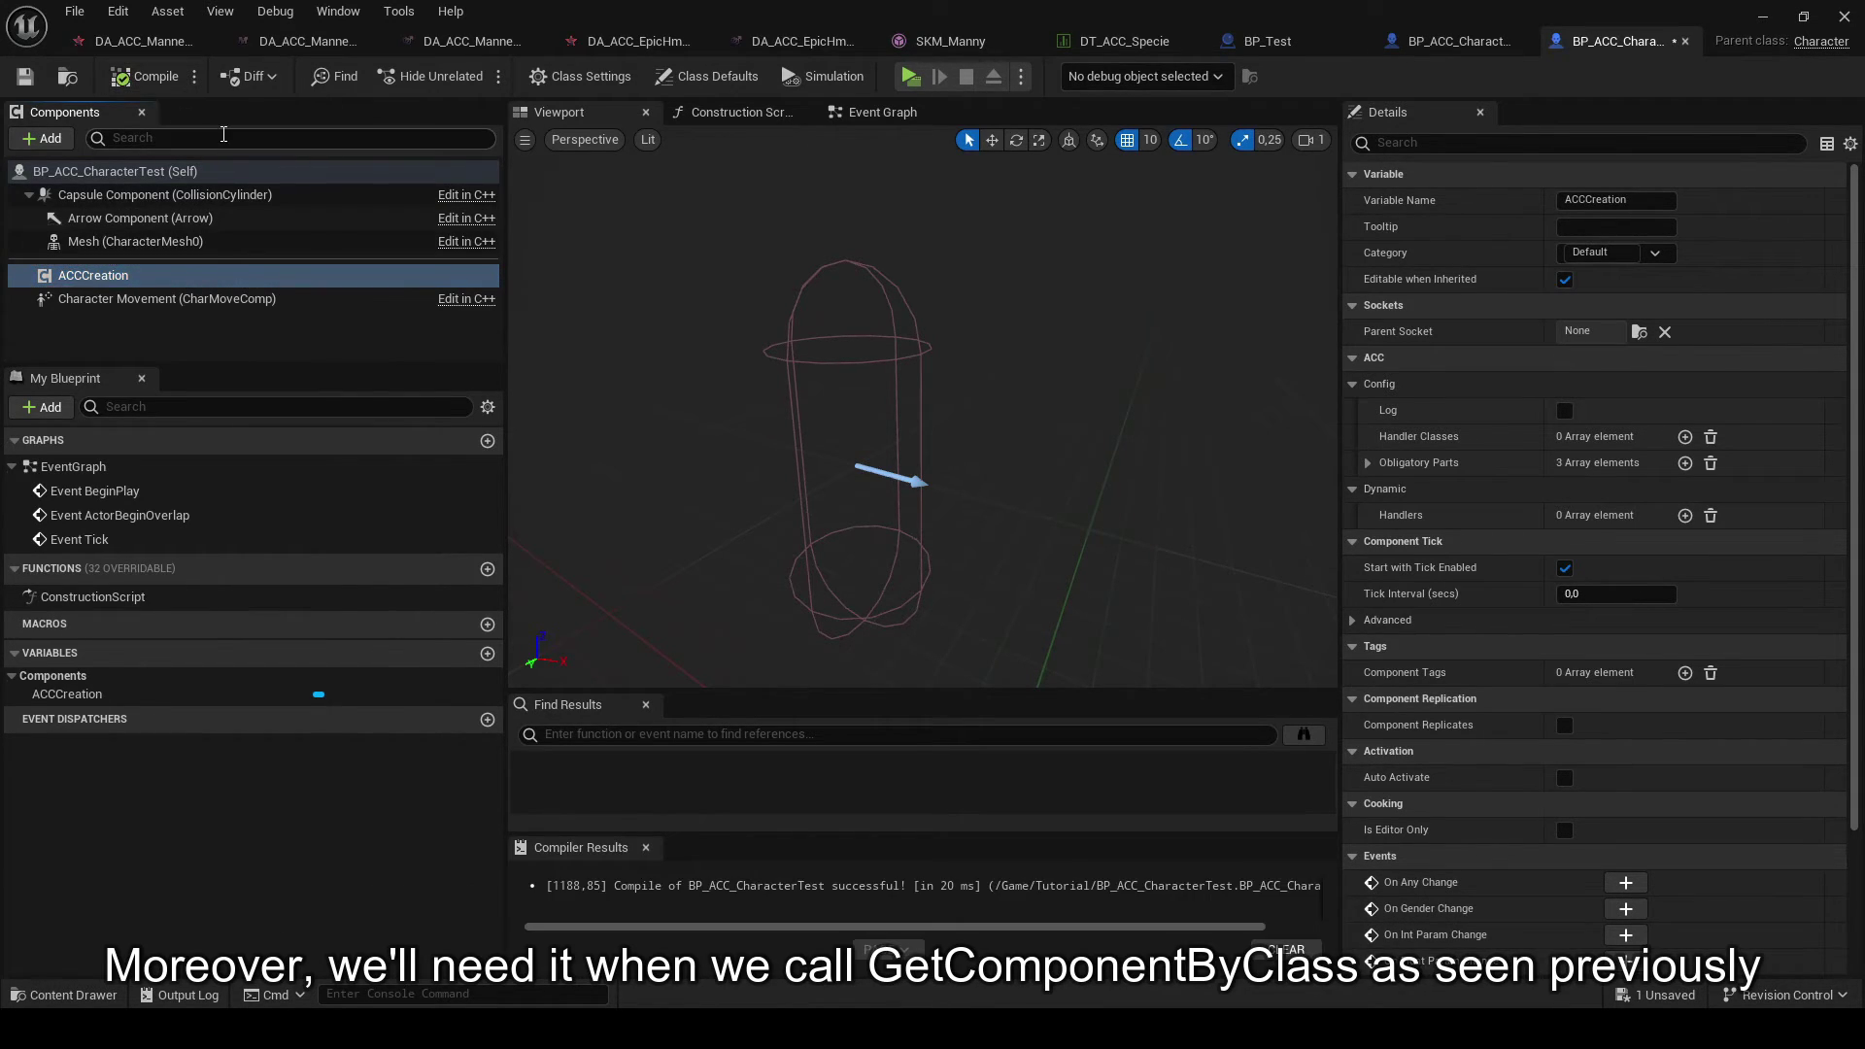
pyautogui.hotkey('ctrl', 's')
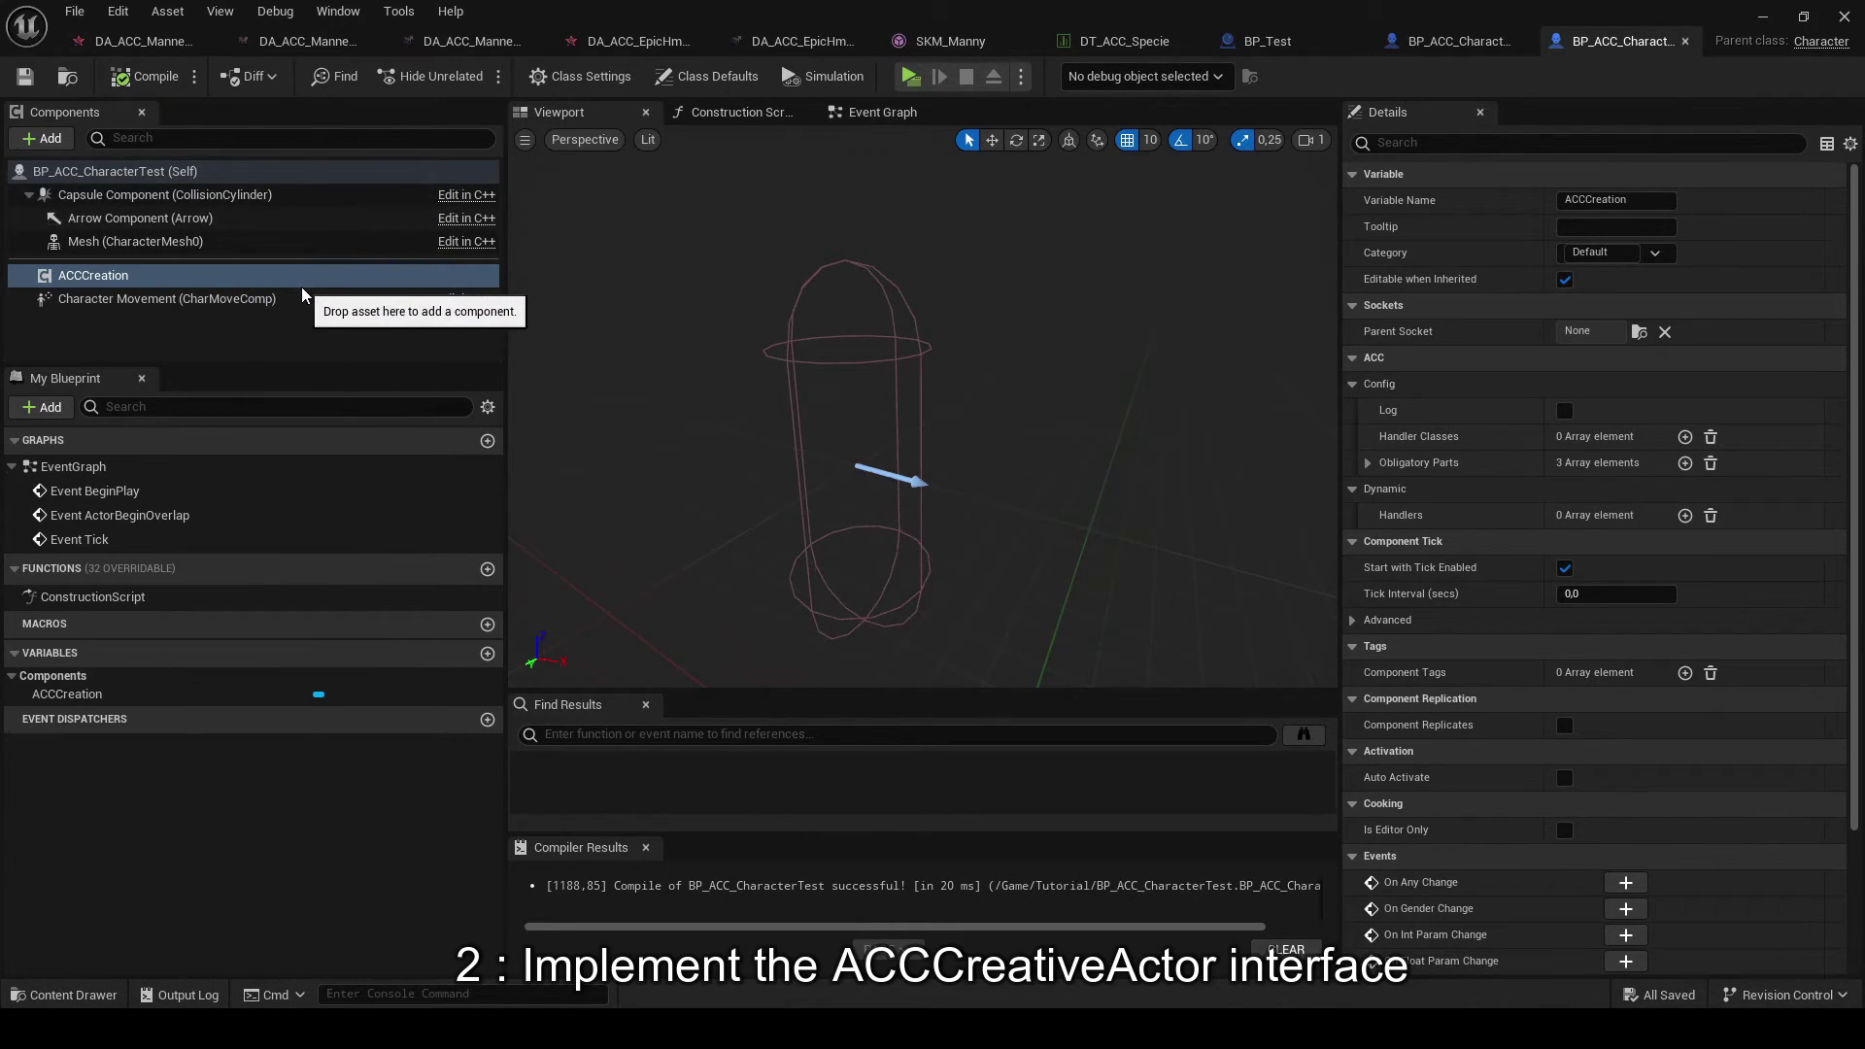
# - Examine the implemented interfaces in the class settings of the BP_ACC_Character_Example blueprint
pyautogui.click(1457, 40)
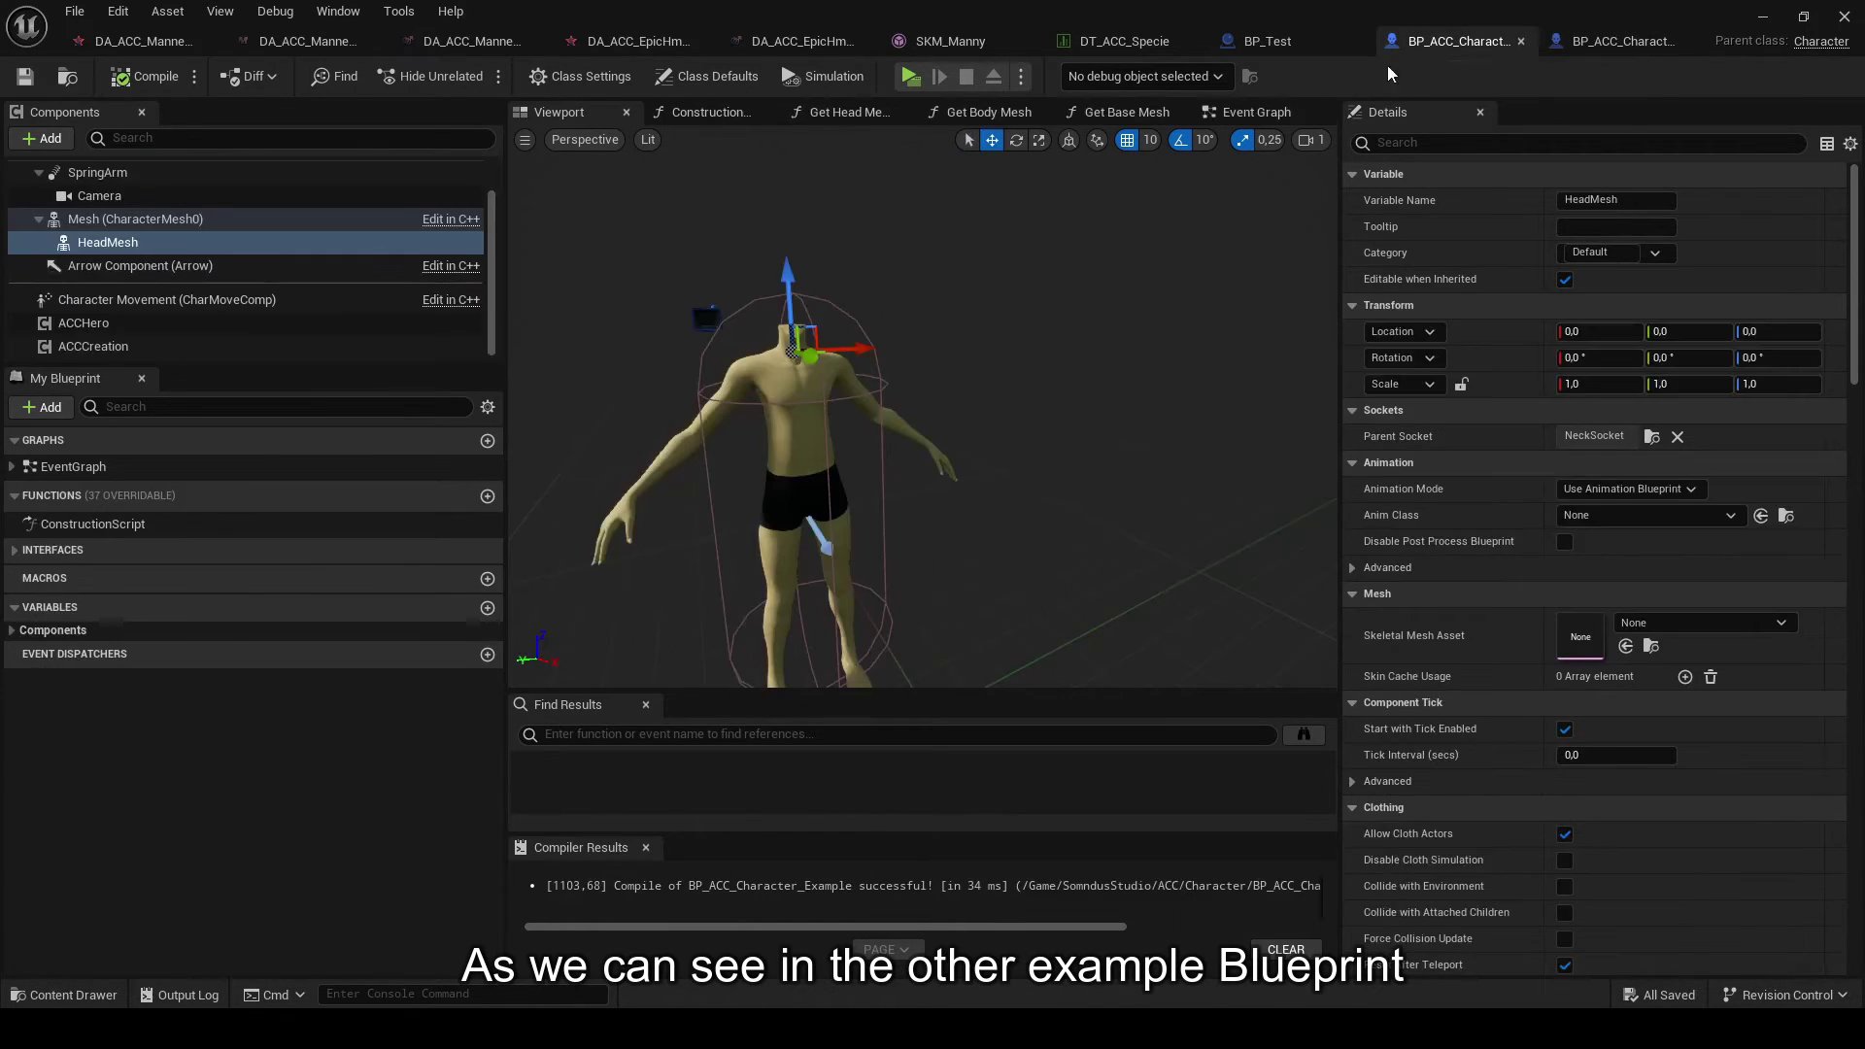
pyautogui.click(691, 84)
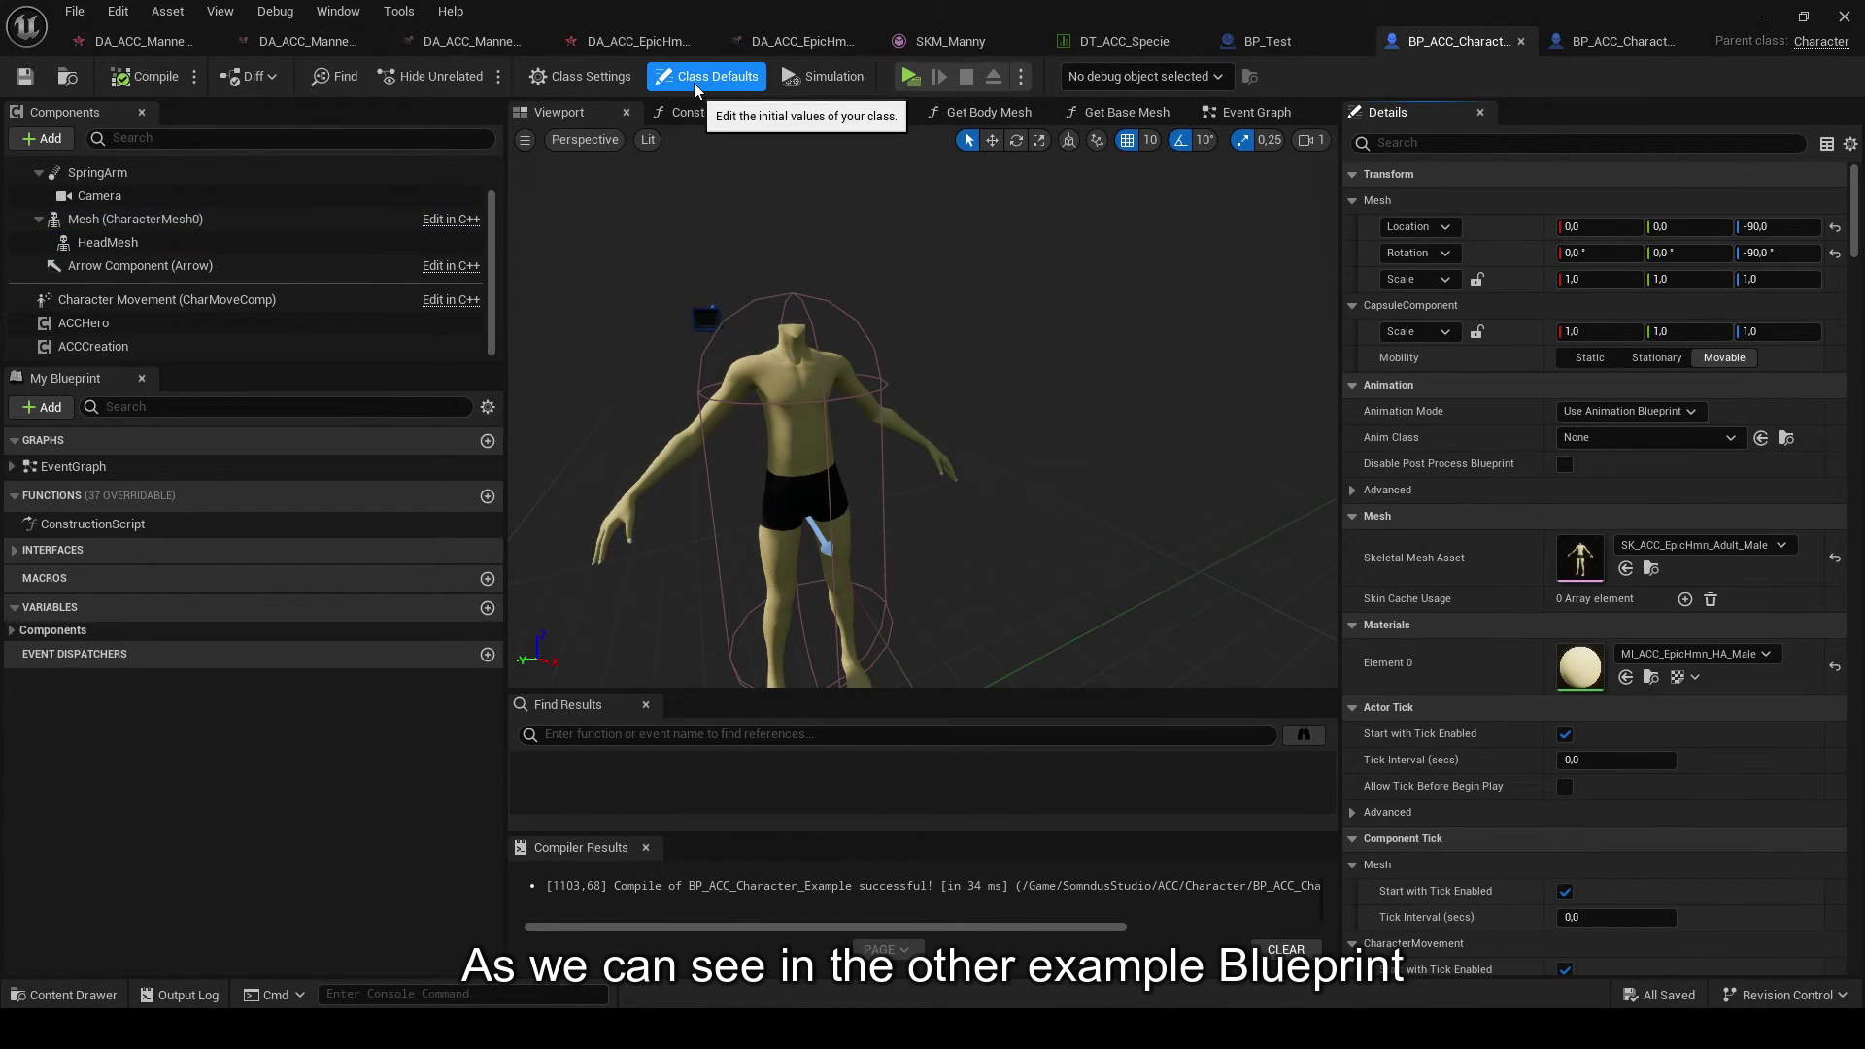
pyautogui.click(586, 78)
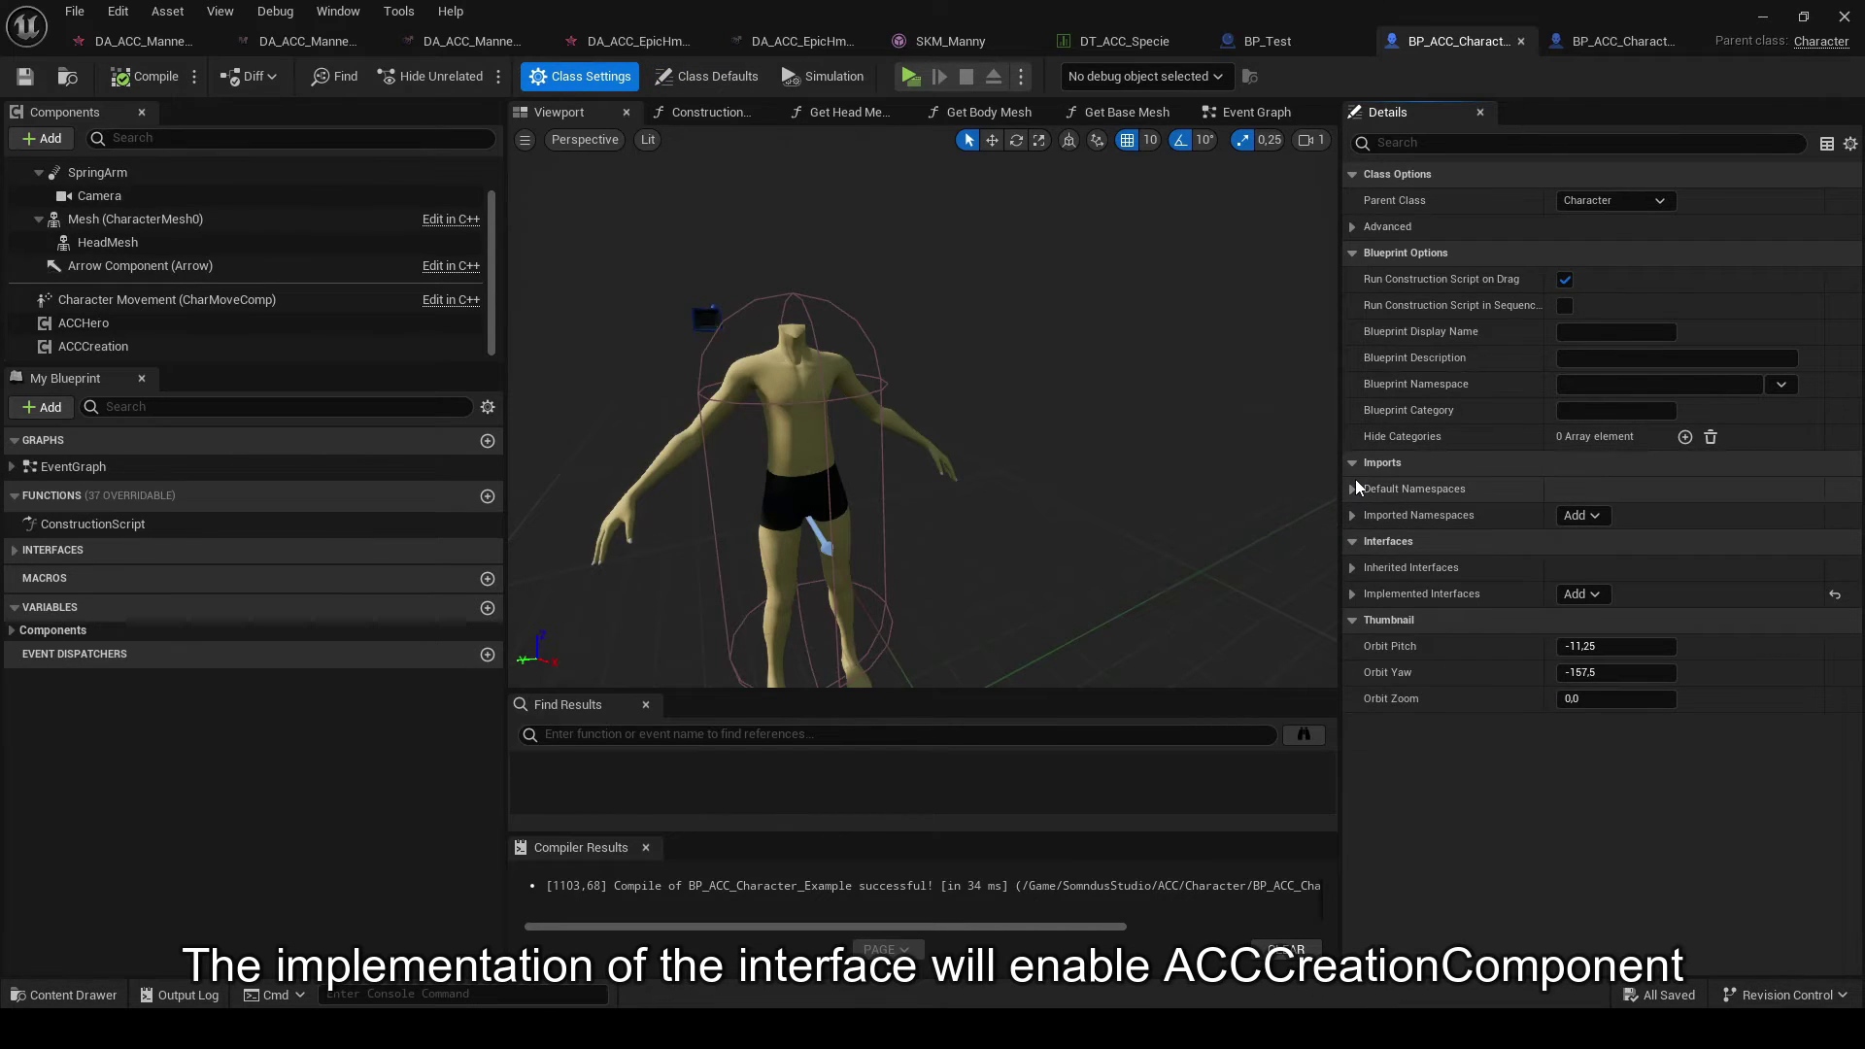
pyautogui.click(1353, 488)
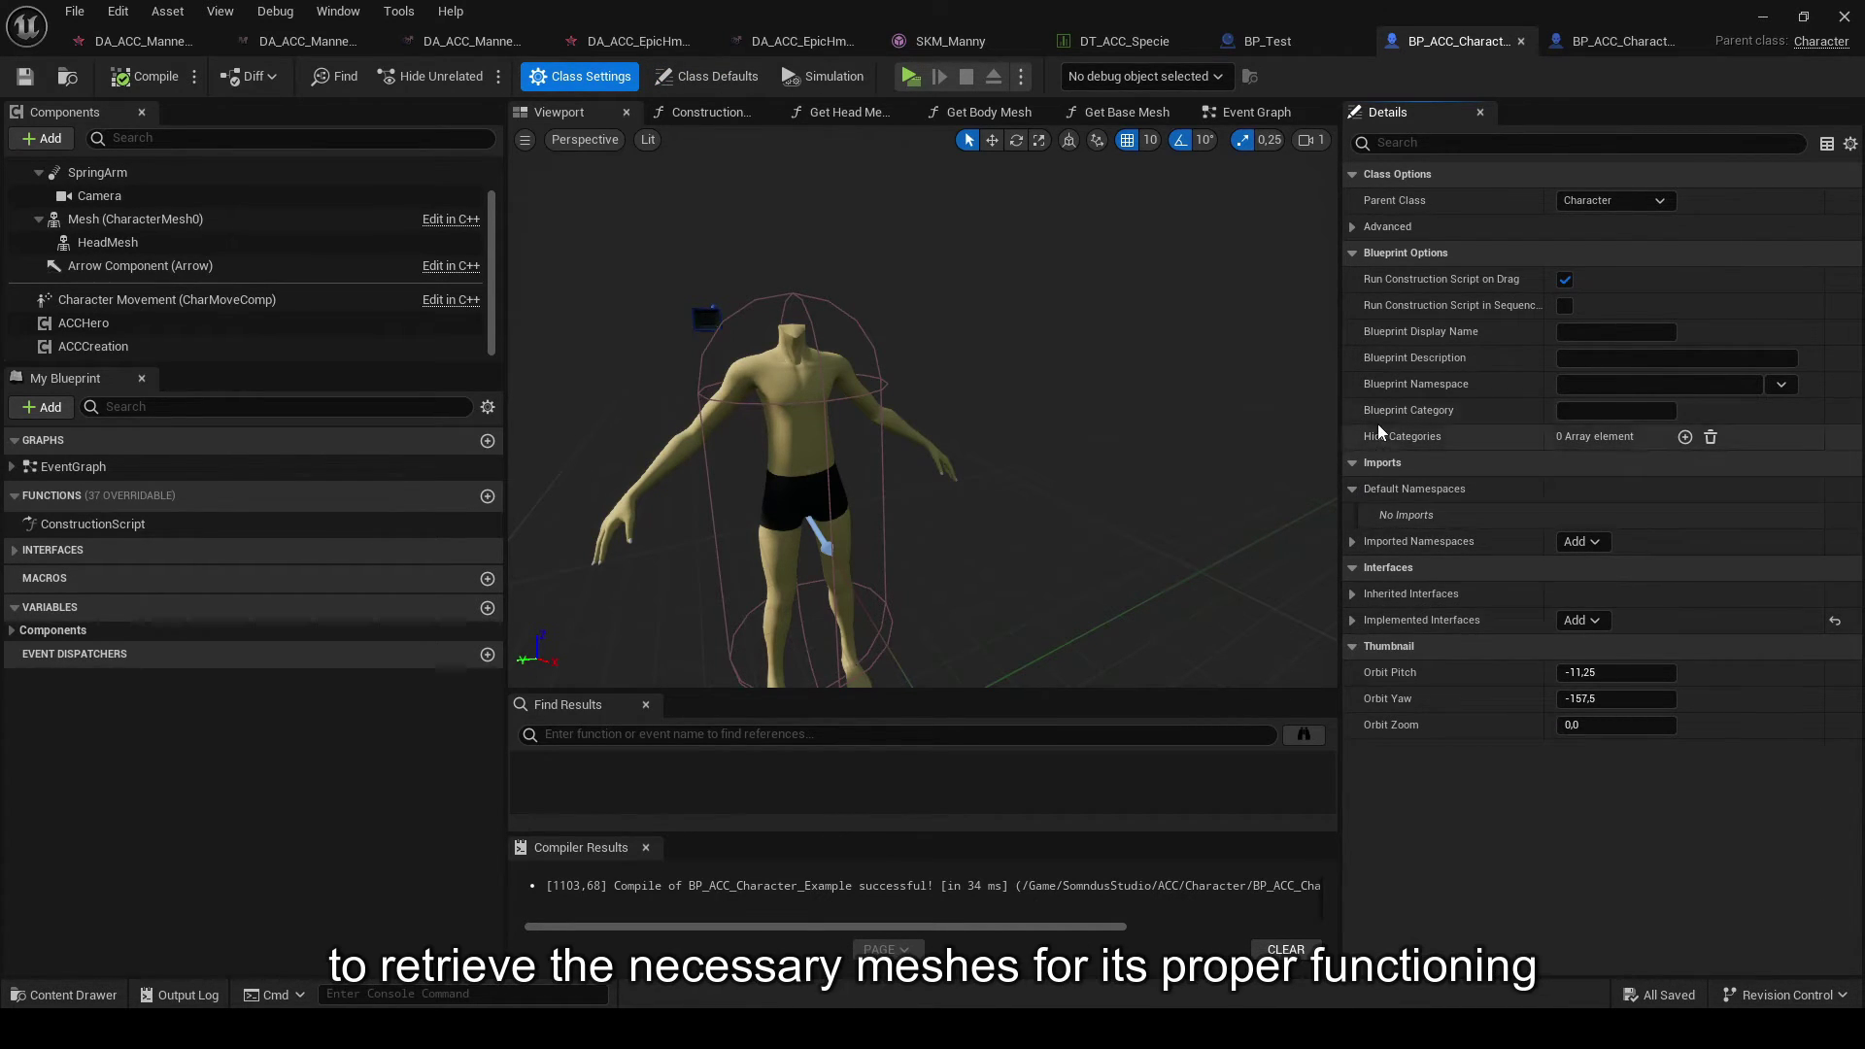
pyautogui.click(1360, 623)
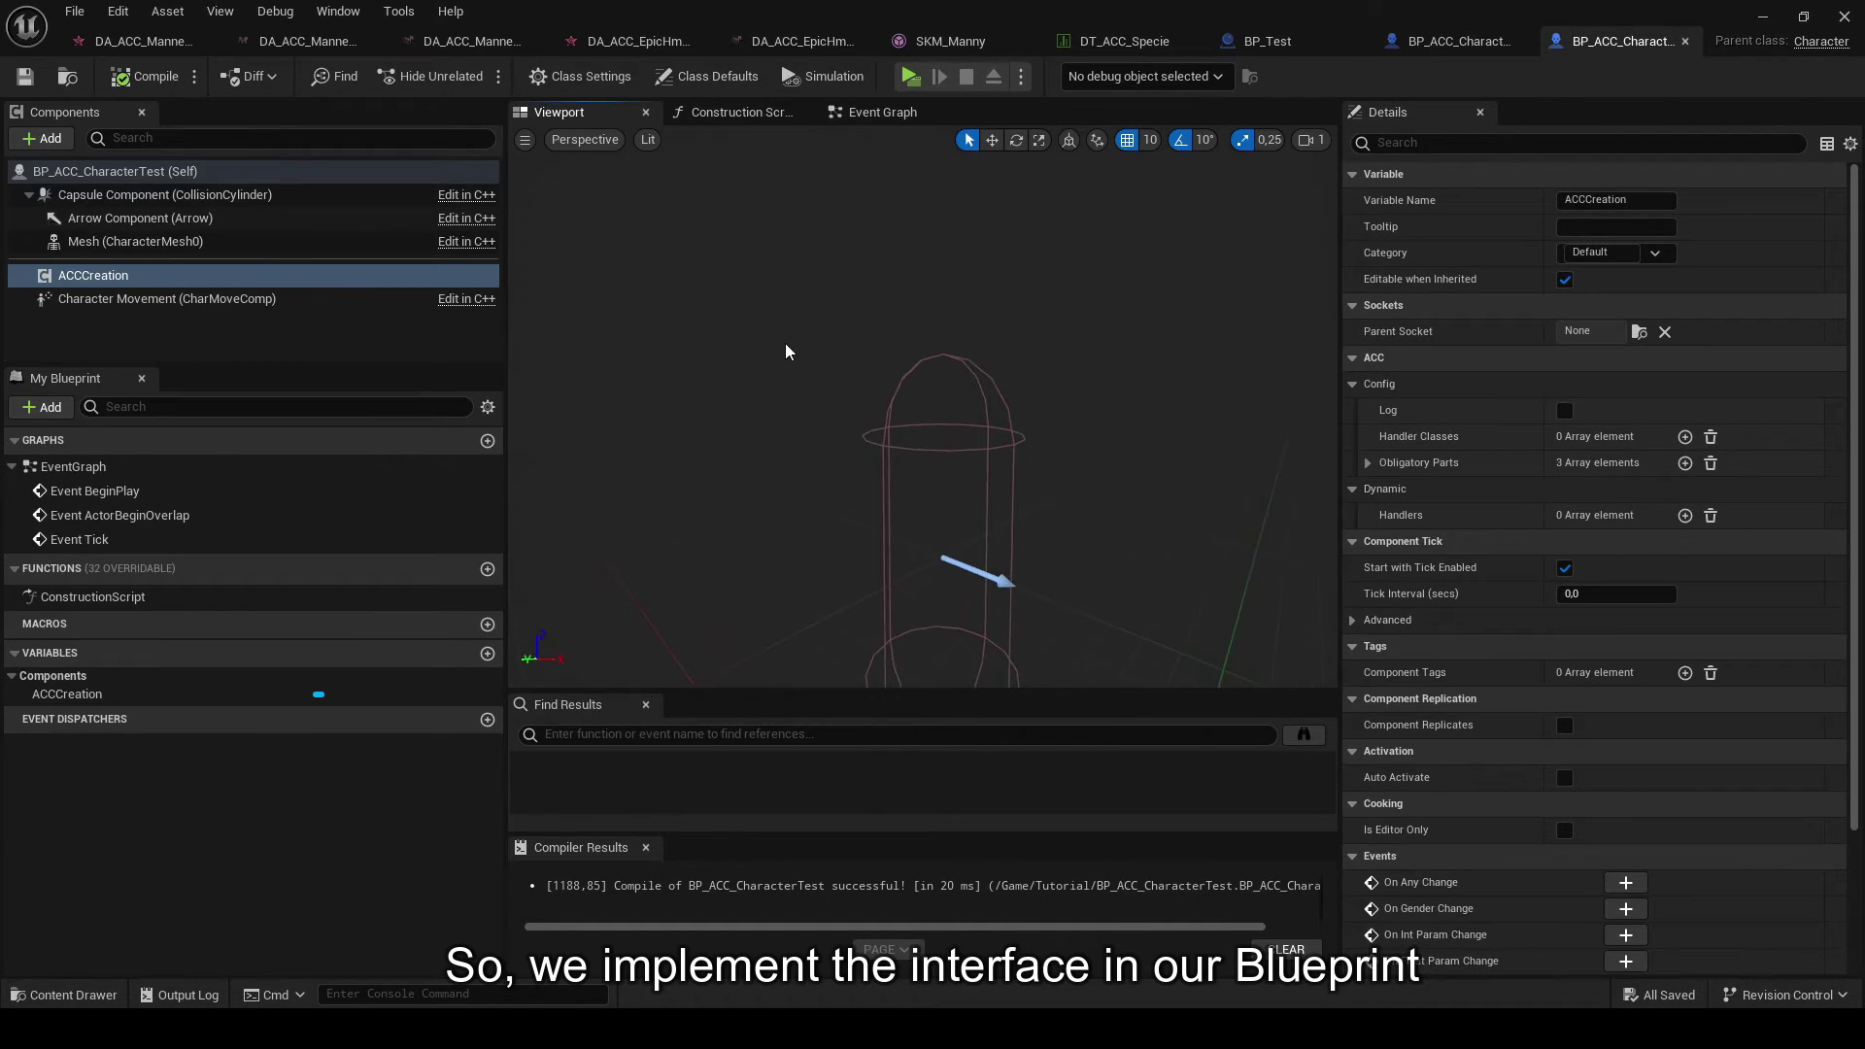
# - Implement the ACCCreative Actor interface in the class settings of BP_ACC_CharacterTest and compile the blueprint
pyautogui.scroll(-6, 791, 340)
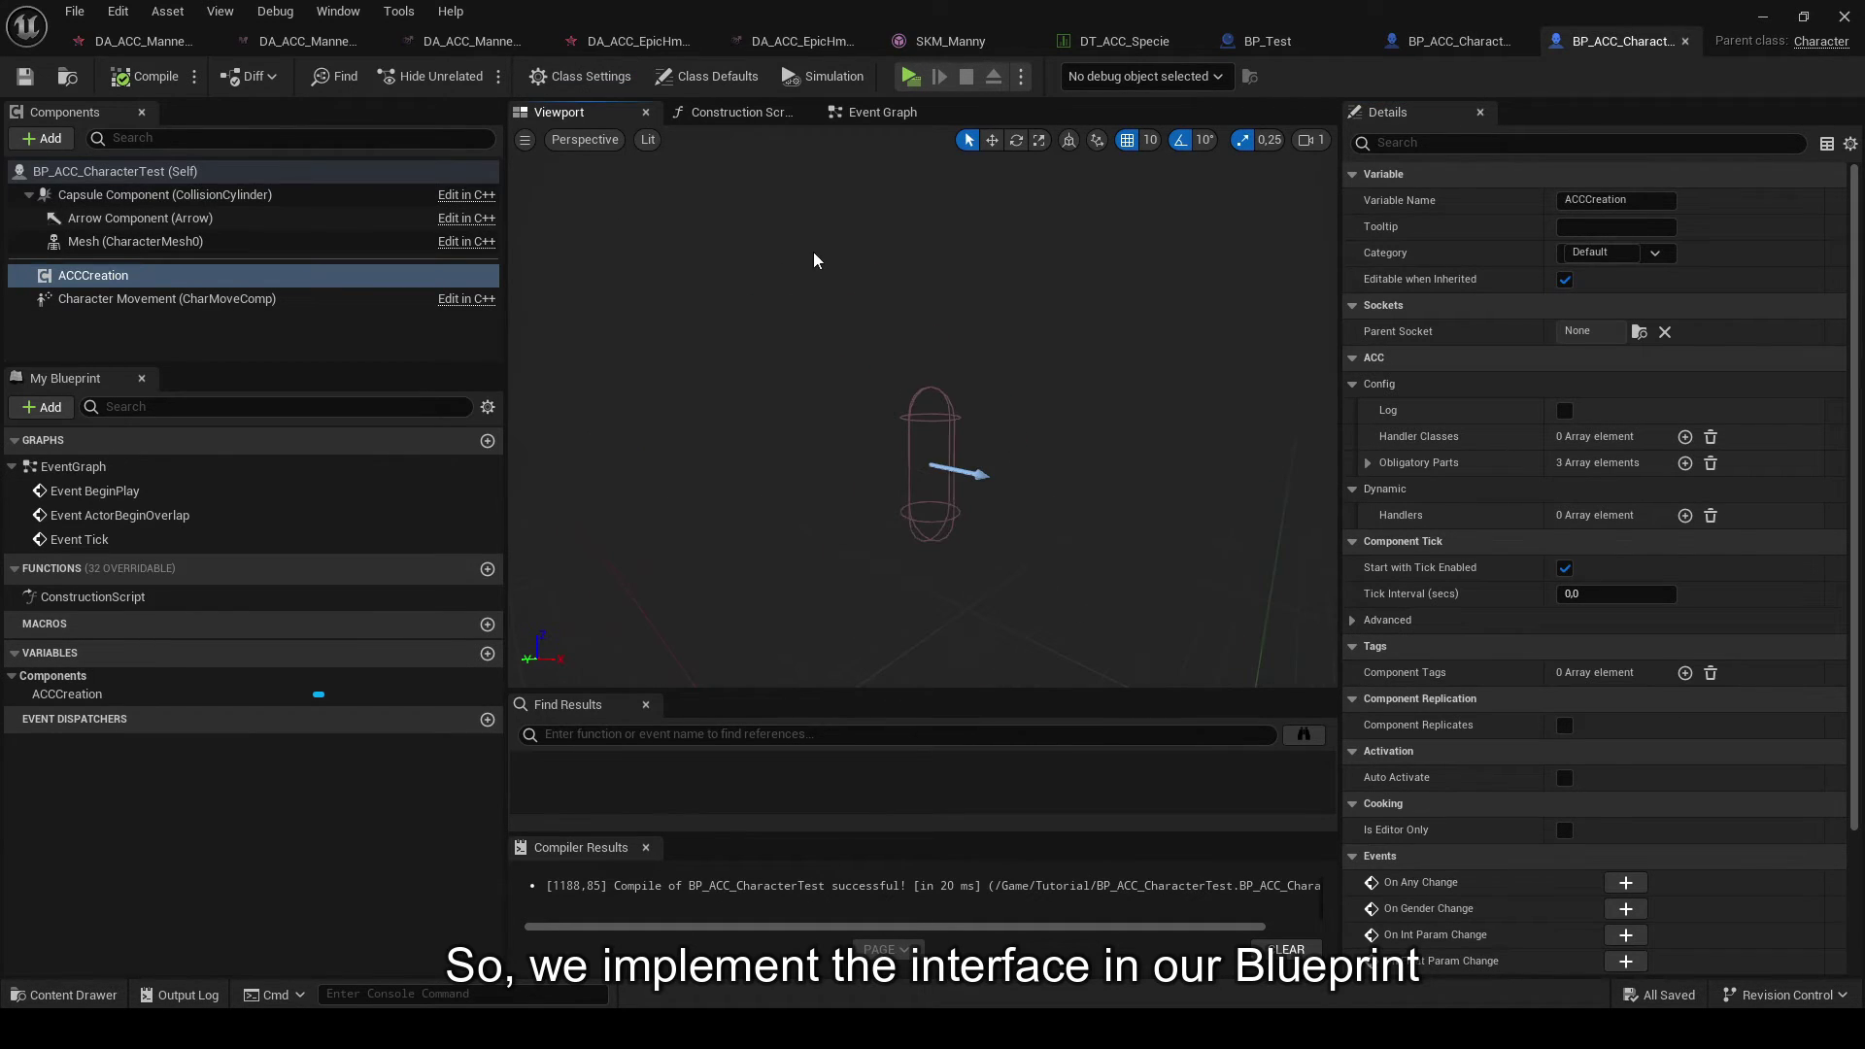
pyautogui.scroll(4, 854, 316)
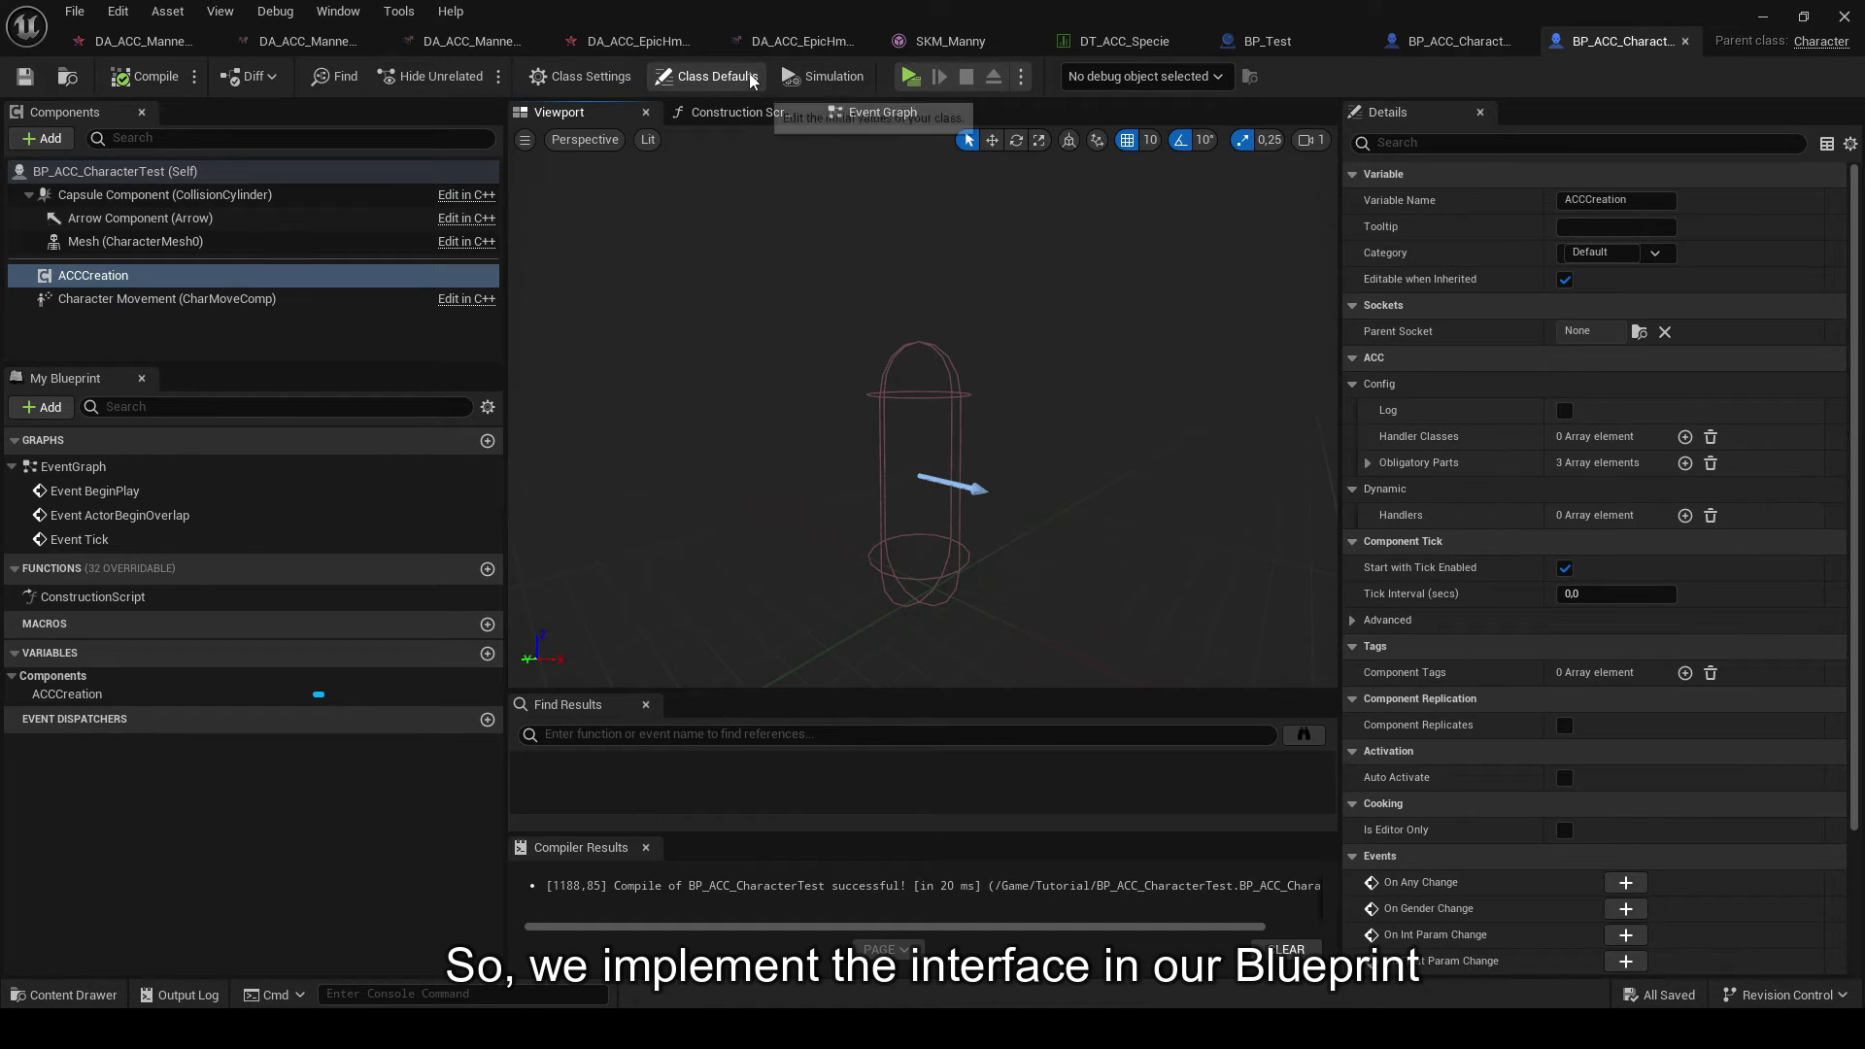
pyautogui.click(708, 77)
pyautogui.click(573, 84)
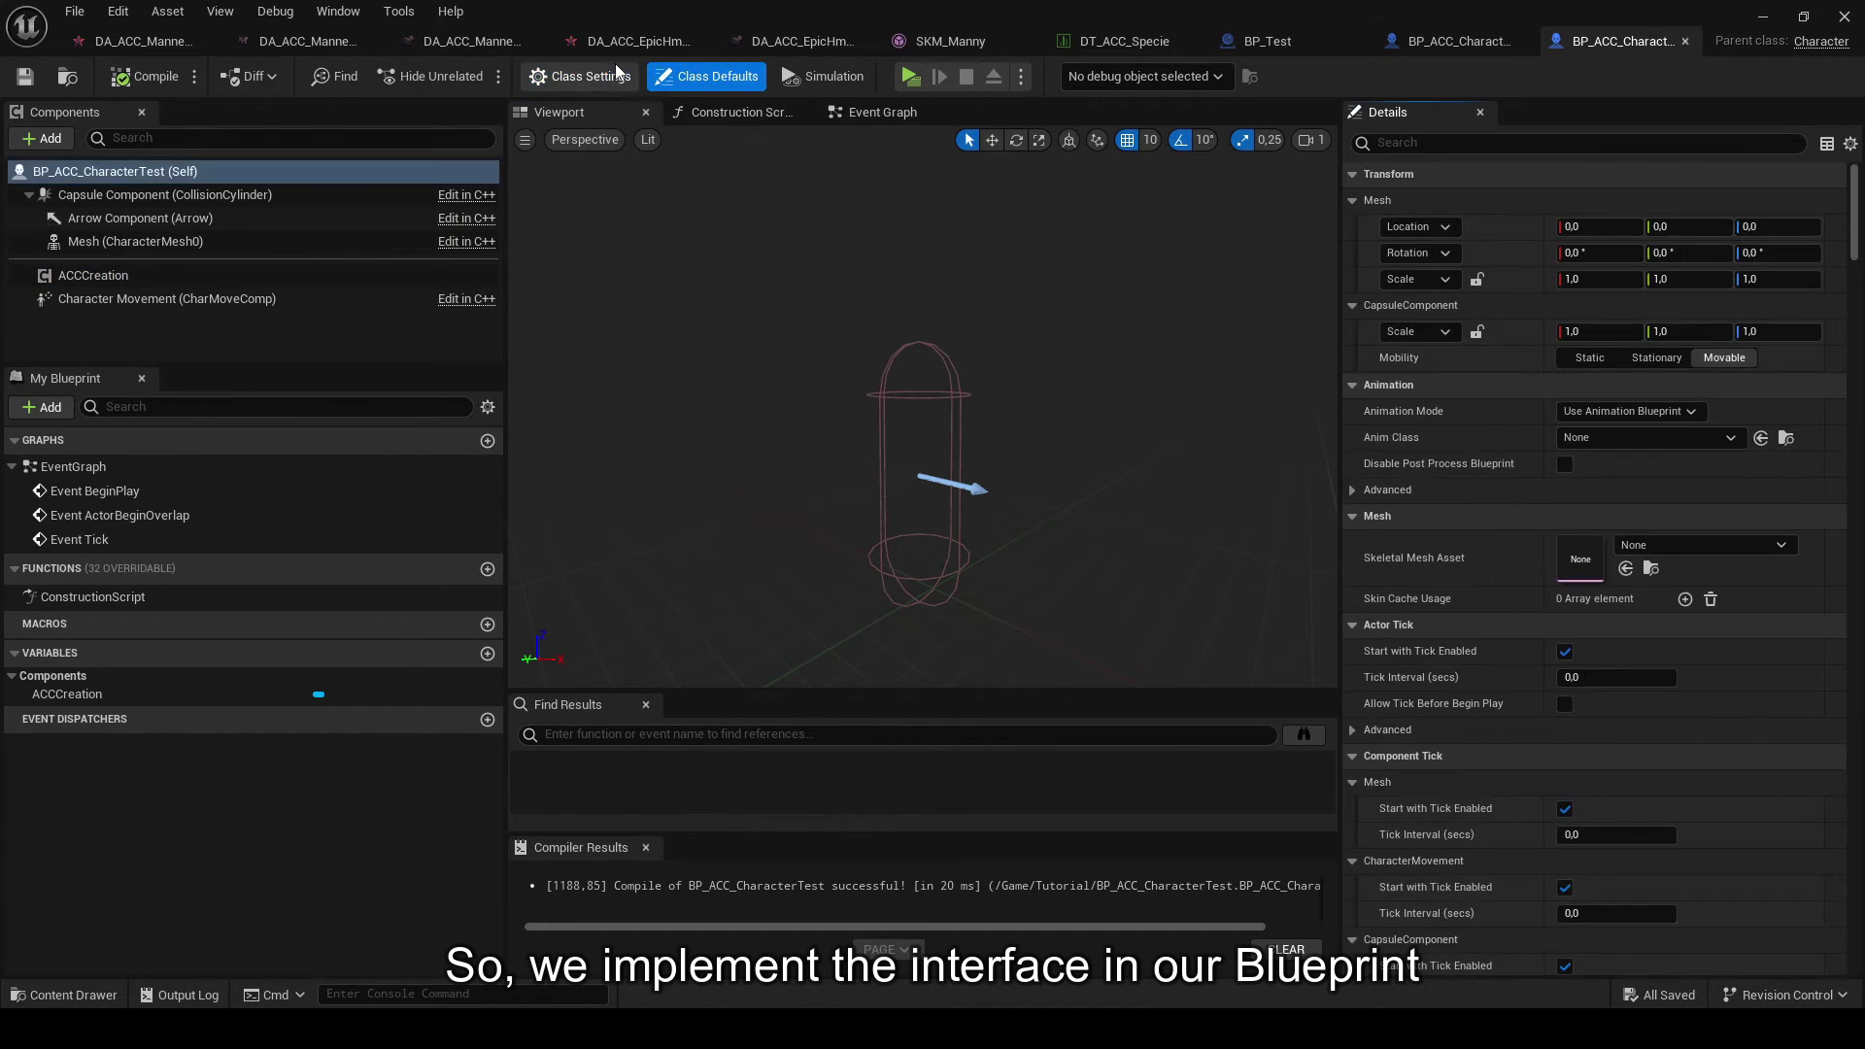
pyautogui.click(1353, 594)
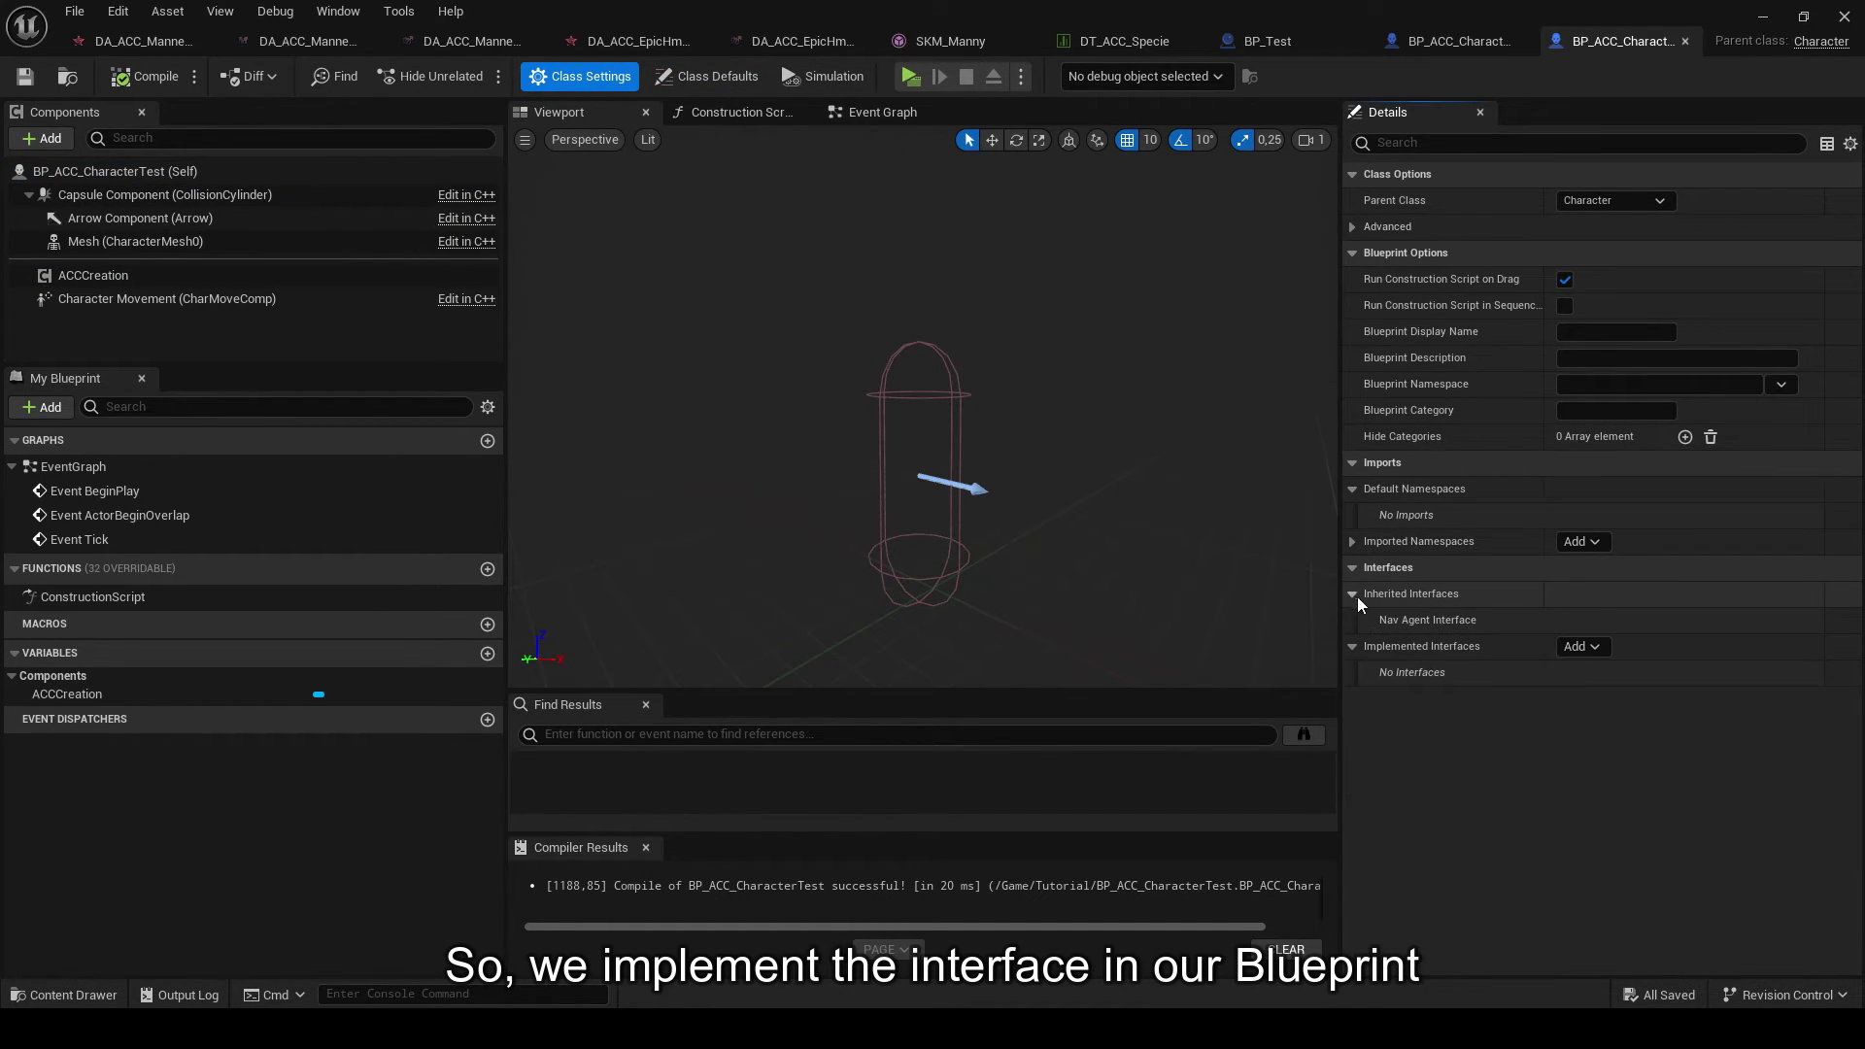
pyautogui.click(1582, 647)
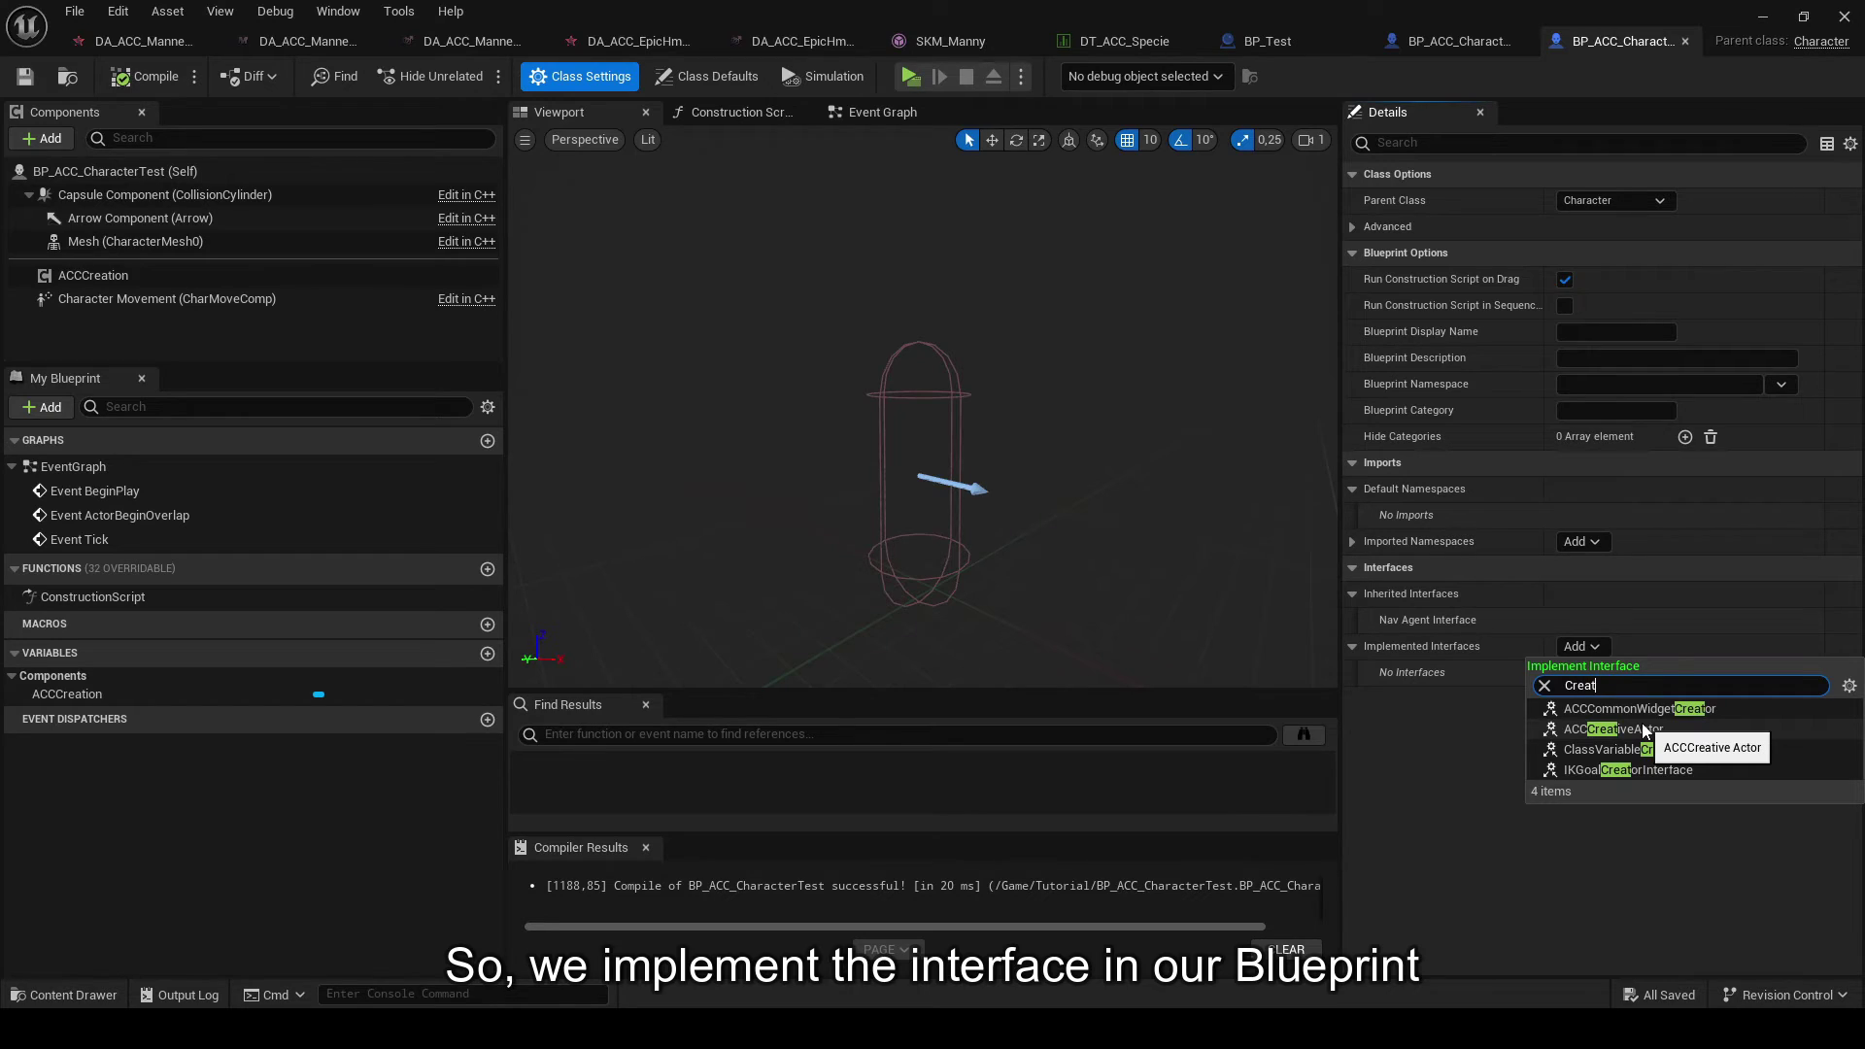
pyautogui.click(1649, 728)
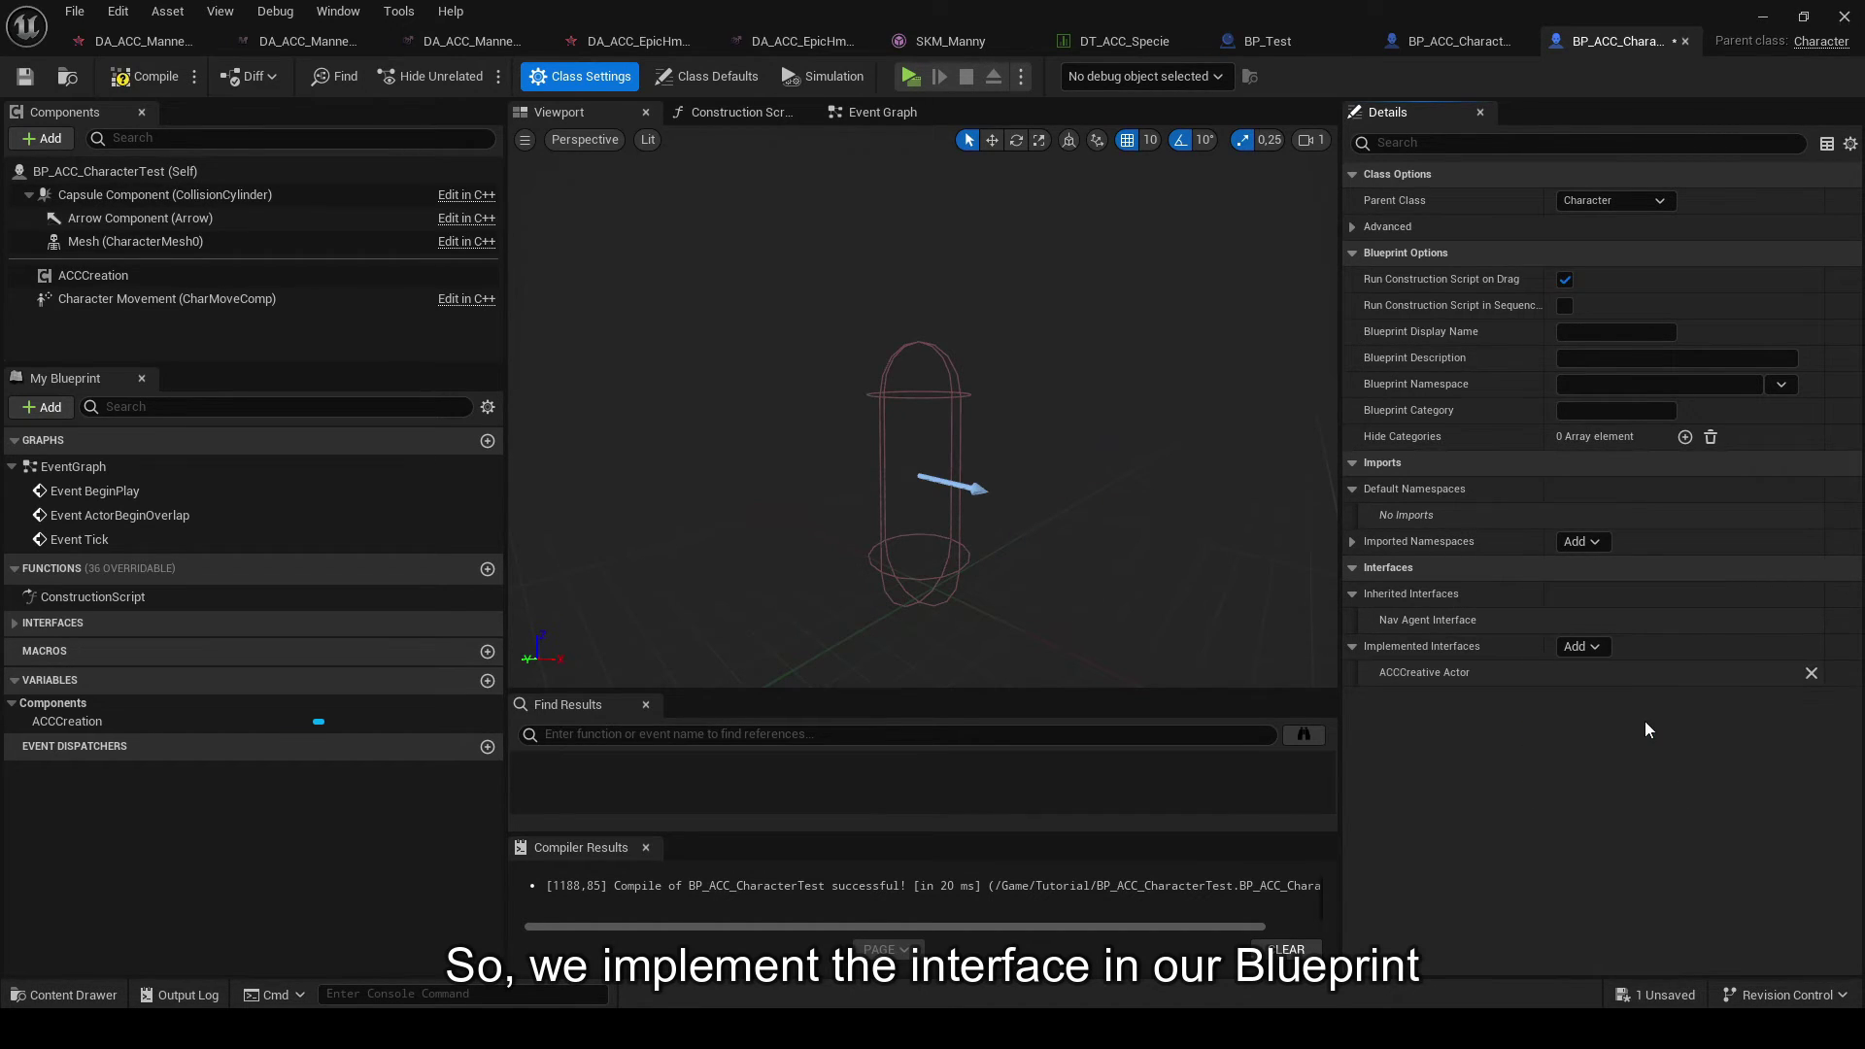
pyautogui.click(117, 80)
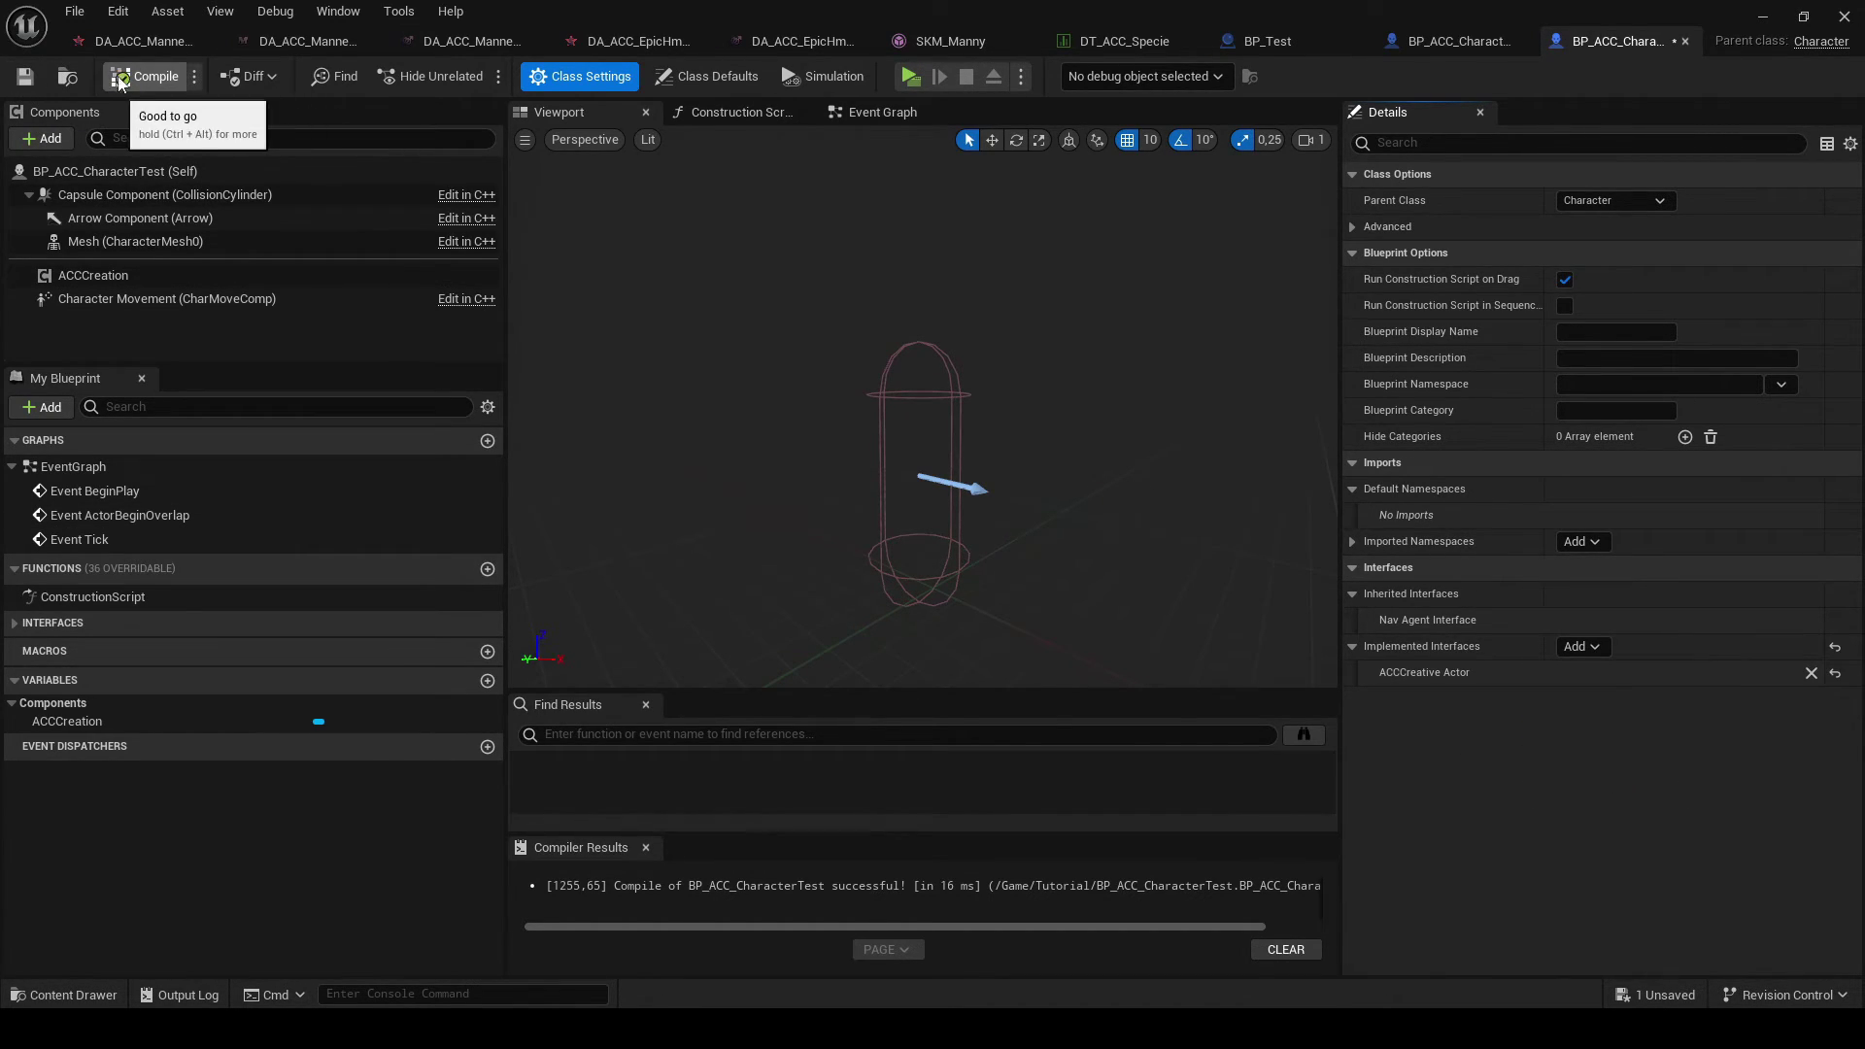
# - Expand the ACC Creation interface functions and open the Get Head Mesh function graph
pyautogui.click(20, 628)
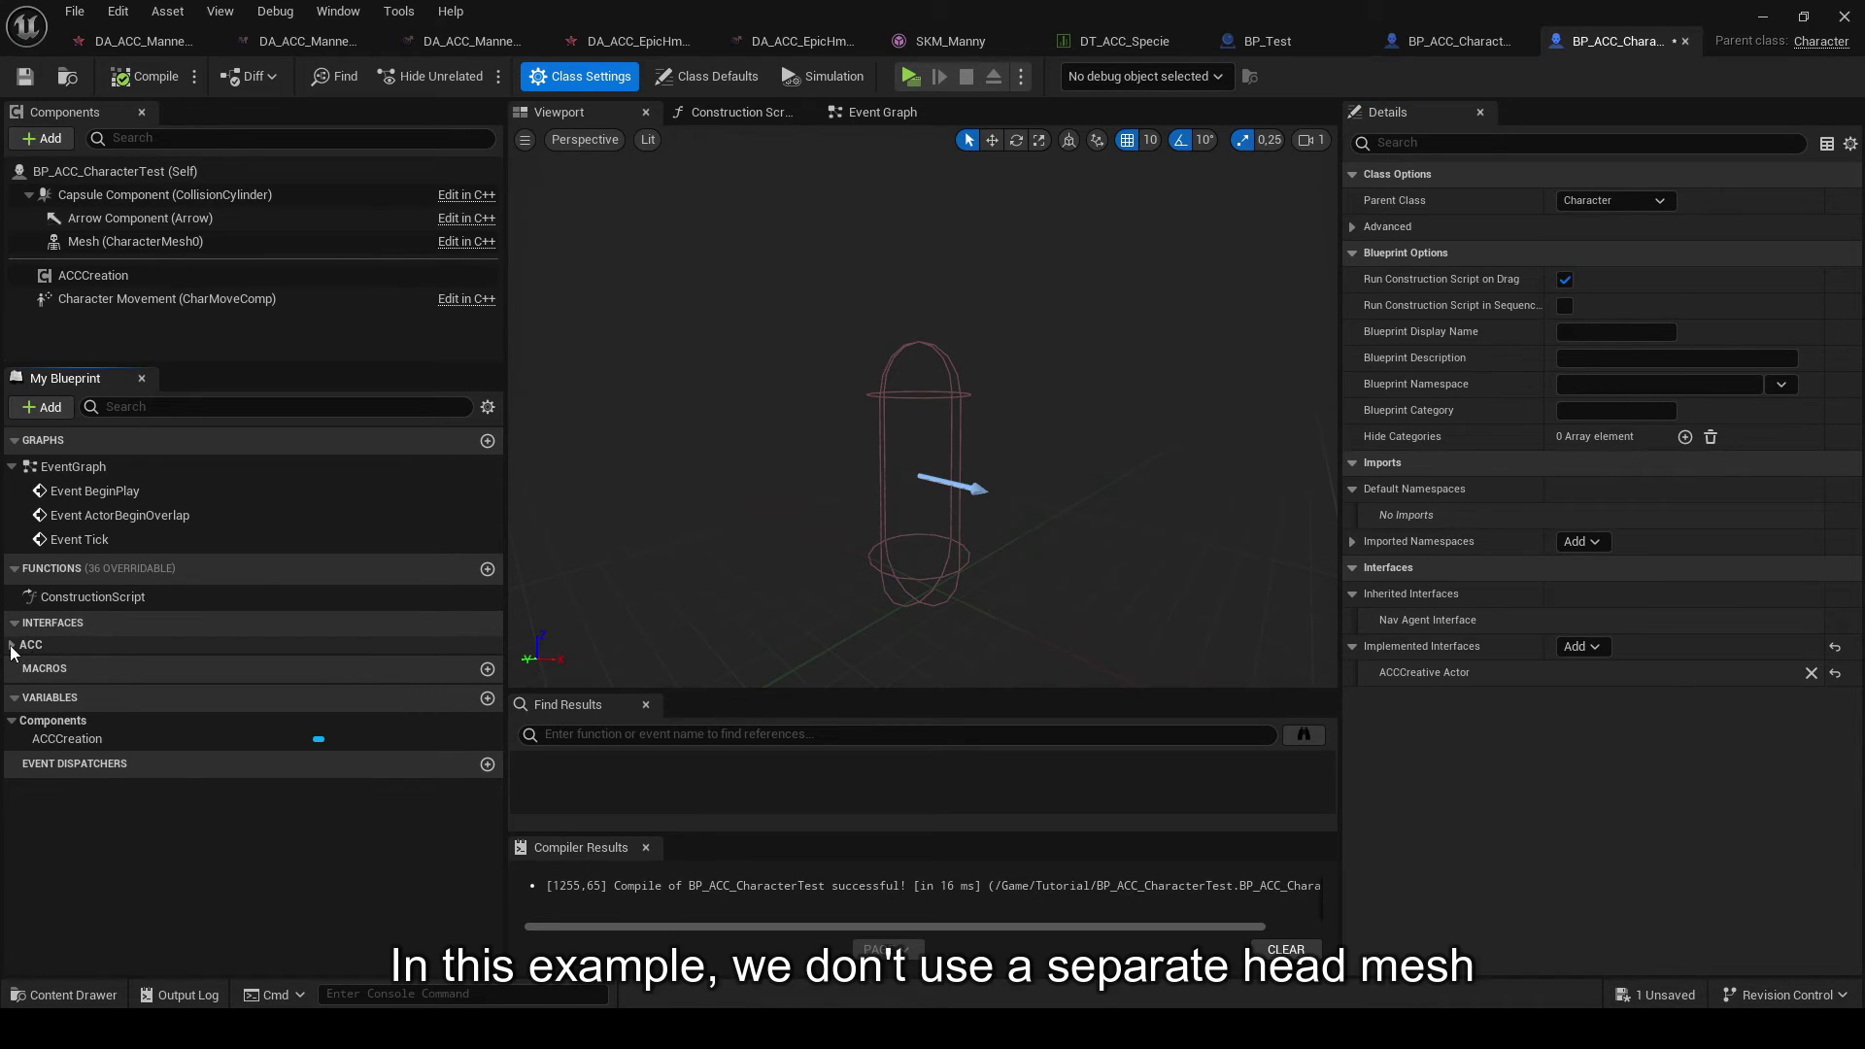
pyautogui.click(13, 644)
pyautogui.click(20, 662)
pyautogui.doubleClick(131, 683)
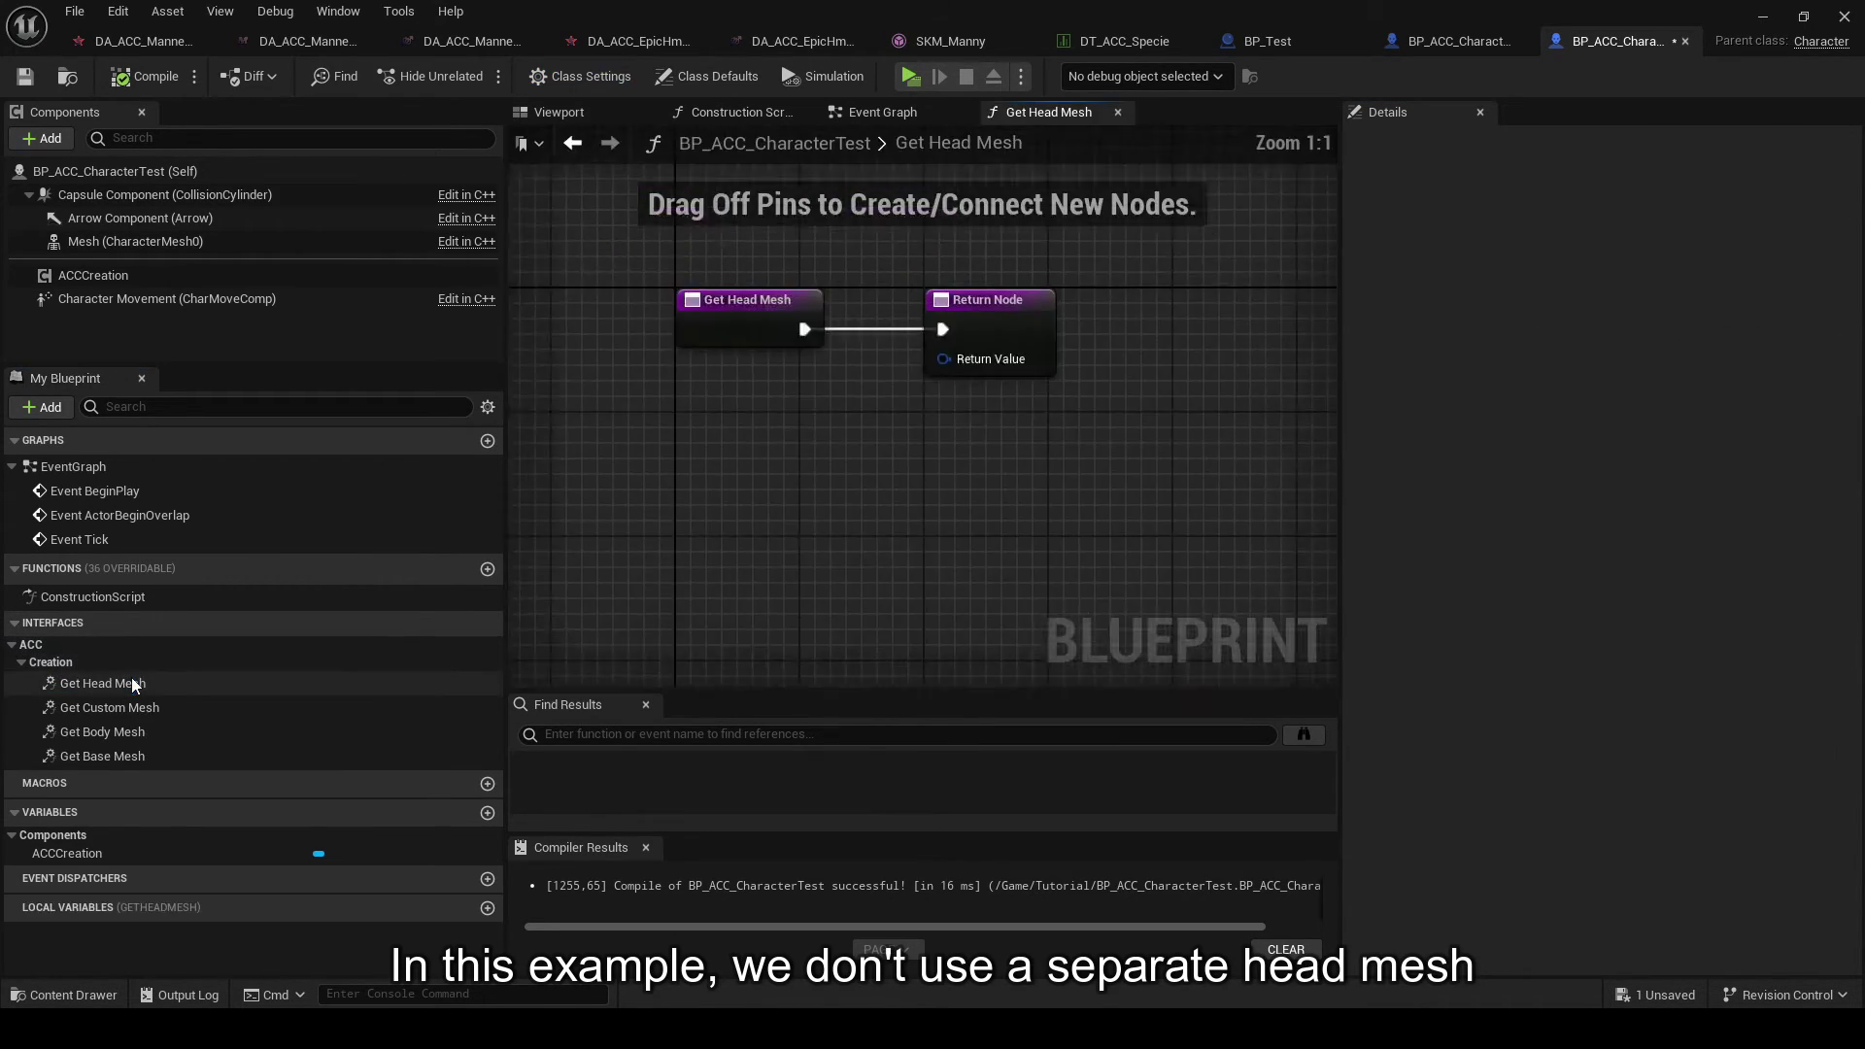
# - Try a Make ACCMeshCompInfo node on the Get Head Mesh return value, and delete the node
pyautogui.moveTo(1034, 380); pyautogui.dragTo(962, 434)
pyautogui.write('make')
pyautogui.press('Return')
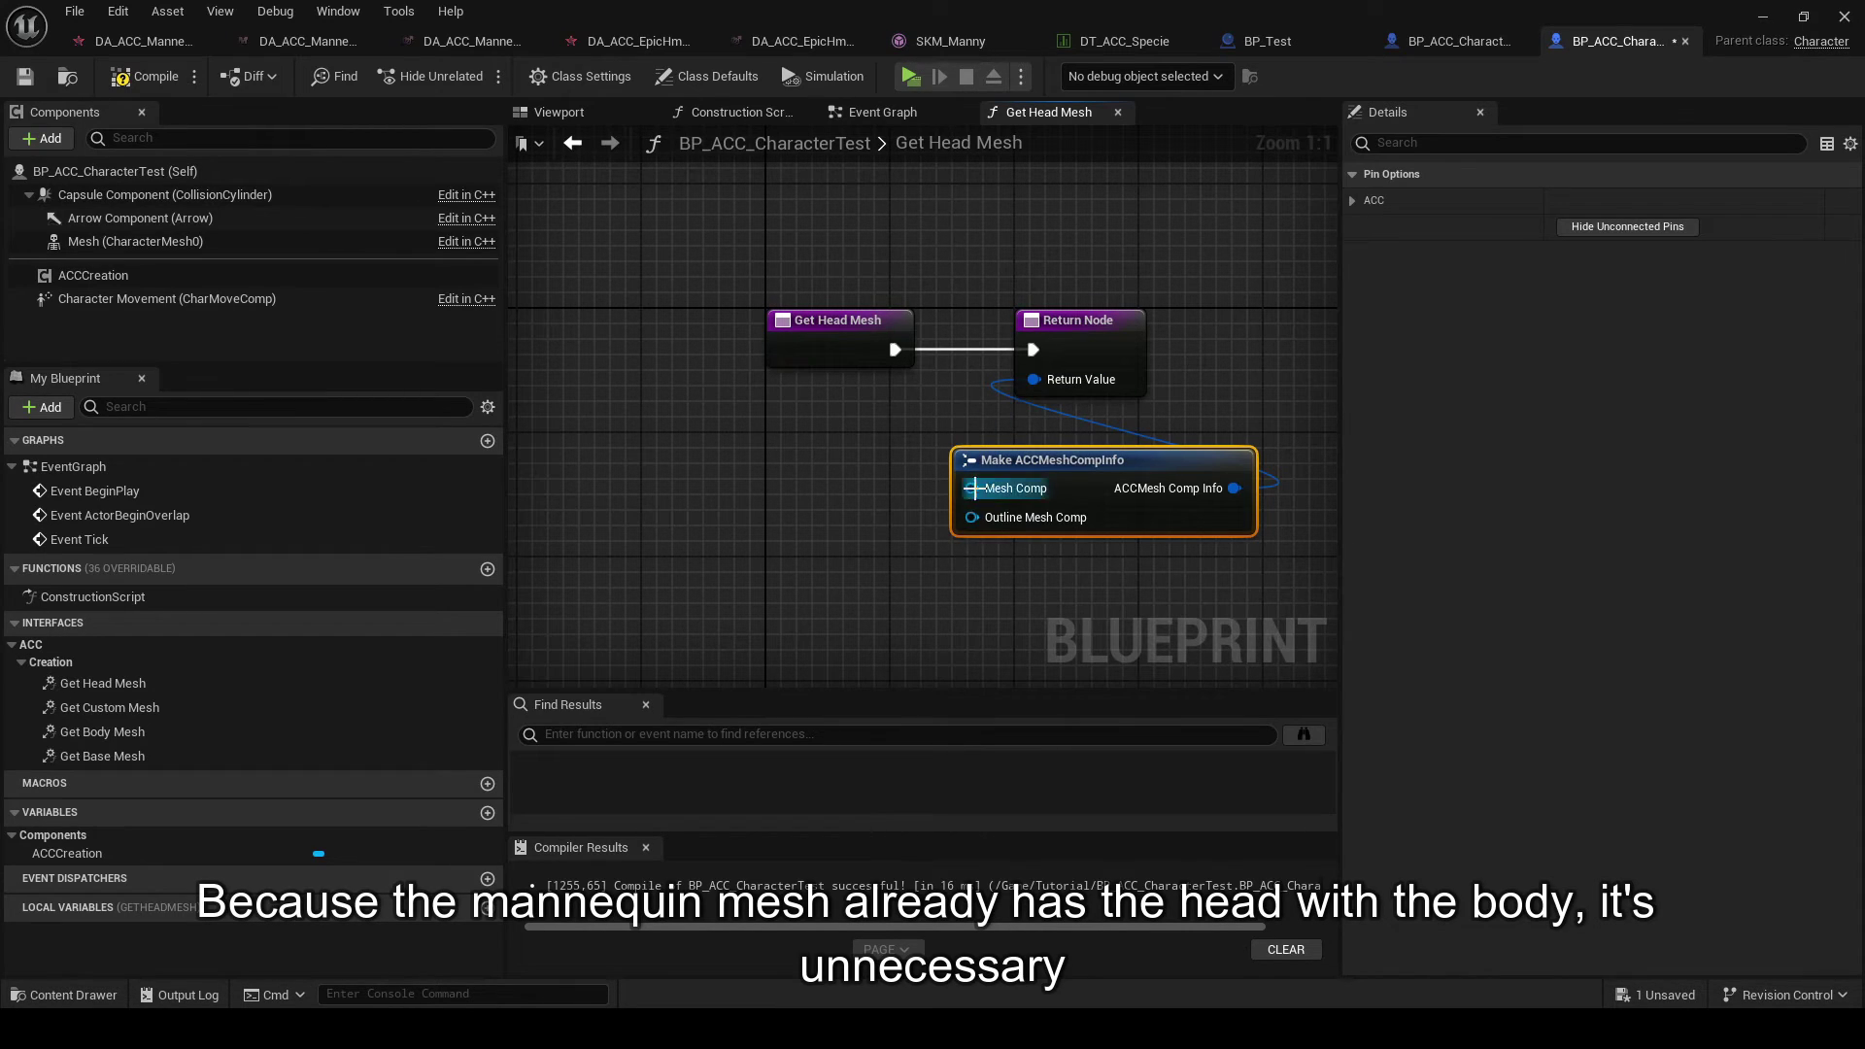
pyautogui.moveTo(1022, 470); pyautogui.dragTo(882, 455)
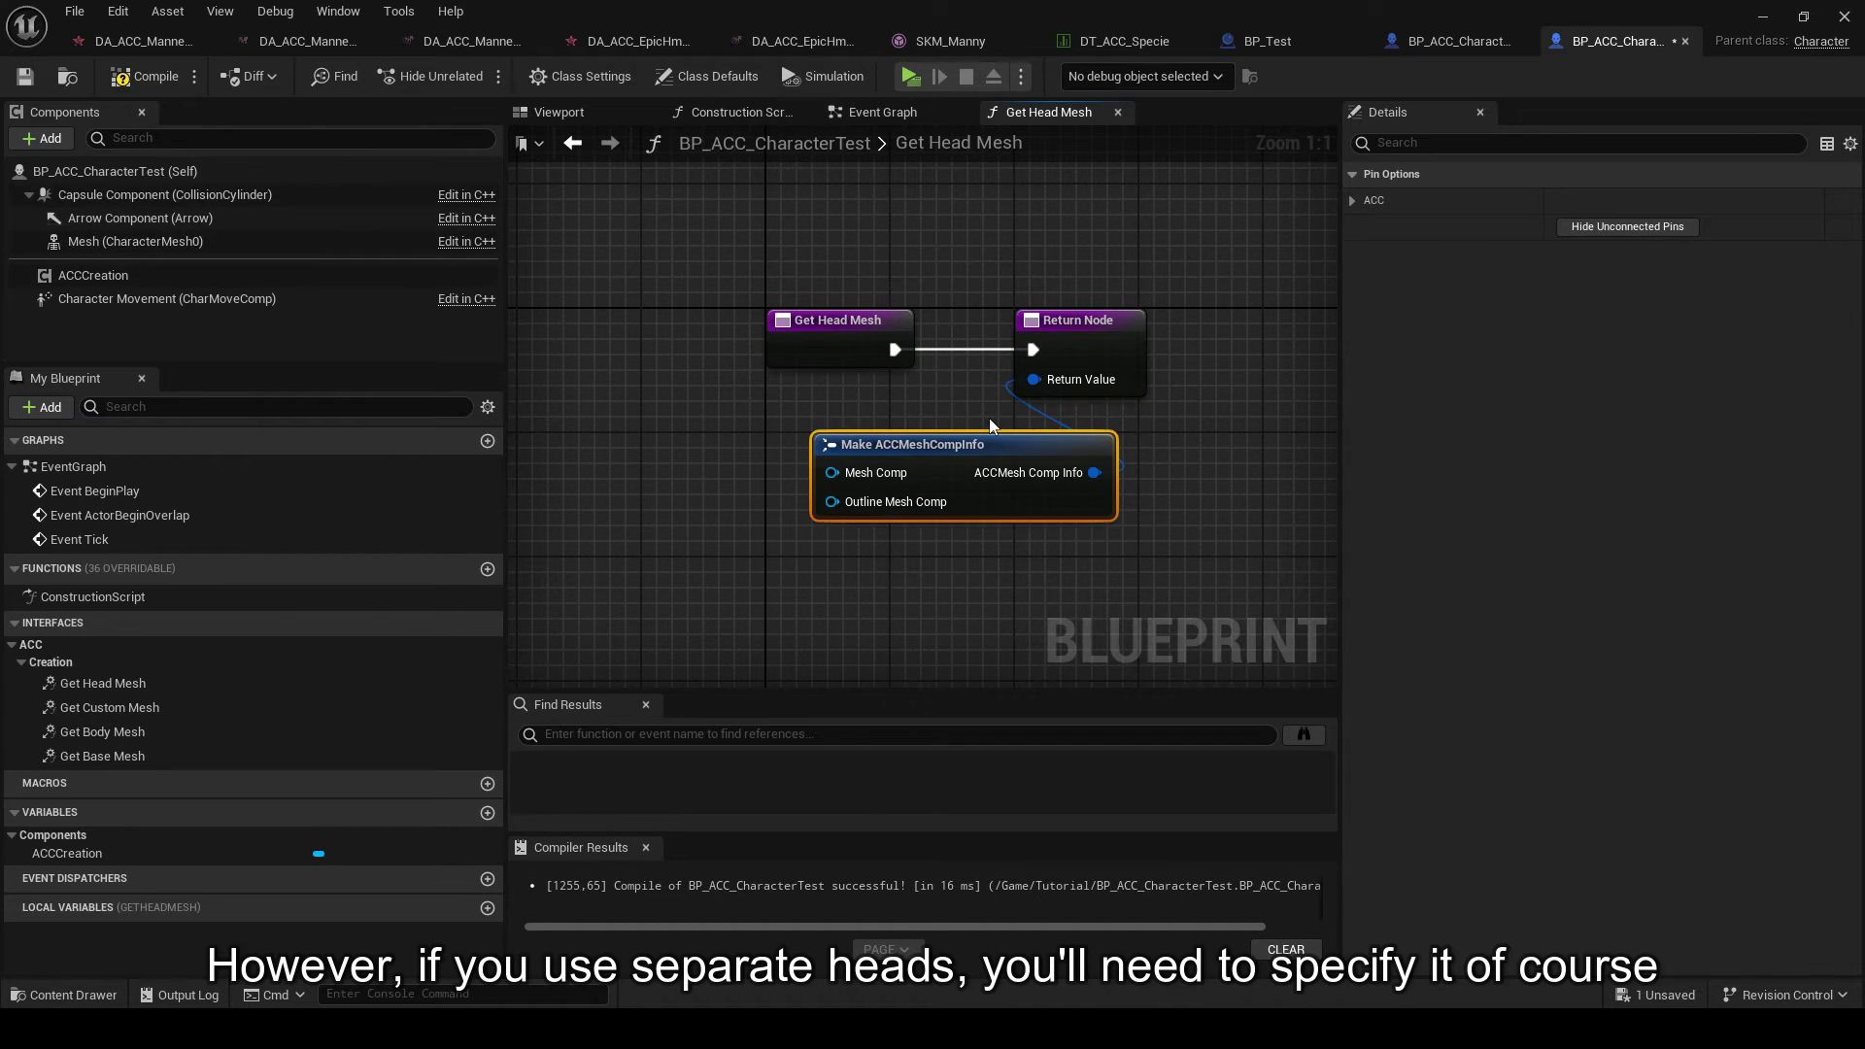
pyautogui.press('Delete')
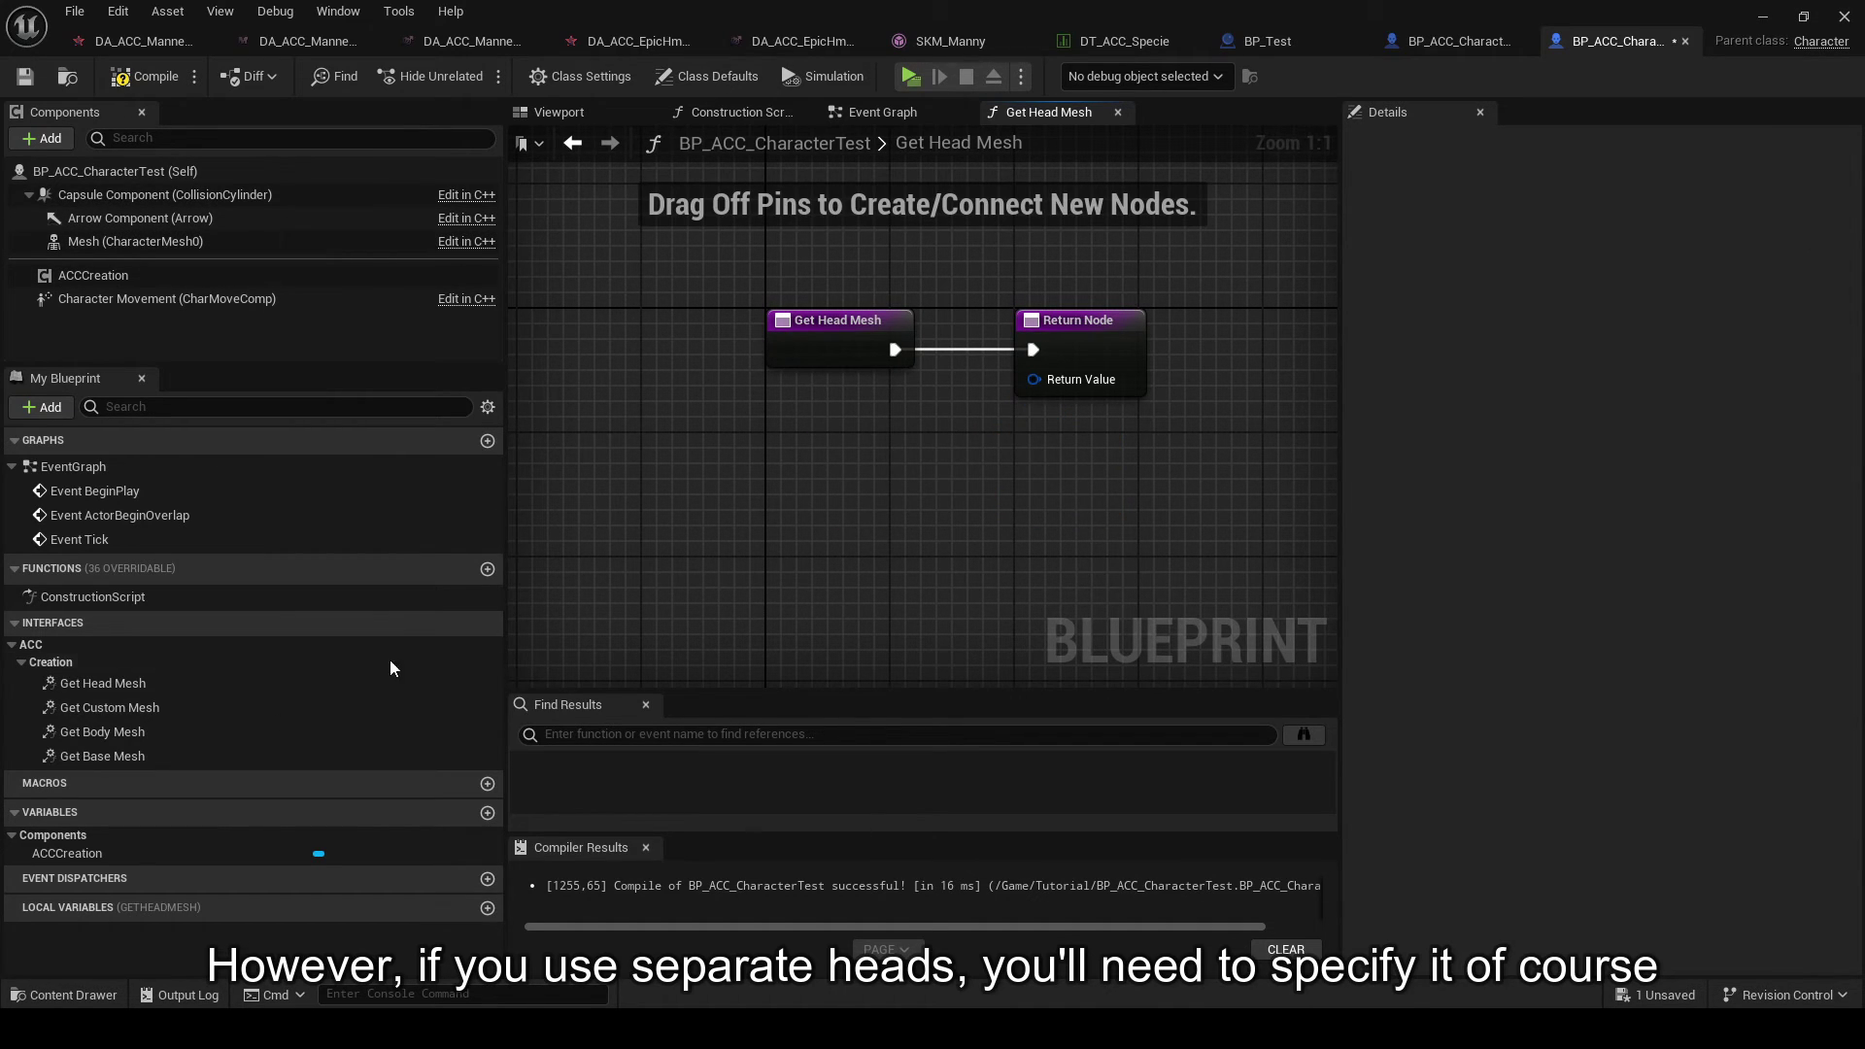
# - Open the Get Base Mesh function and connect the character's Mesh component to its Return Value
pyautogui.doubleClick(103, 759)
pyautogui.moveTo(85, 243); pyautogui.dragTo(937, 533)
pyautogui.moveTo(1066, 478); pyautogui.dragTo(934, 518)
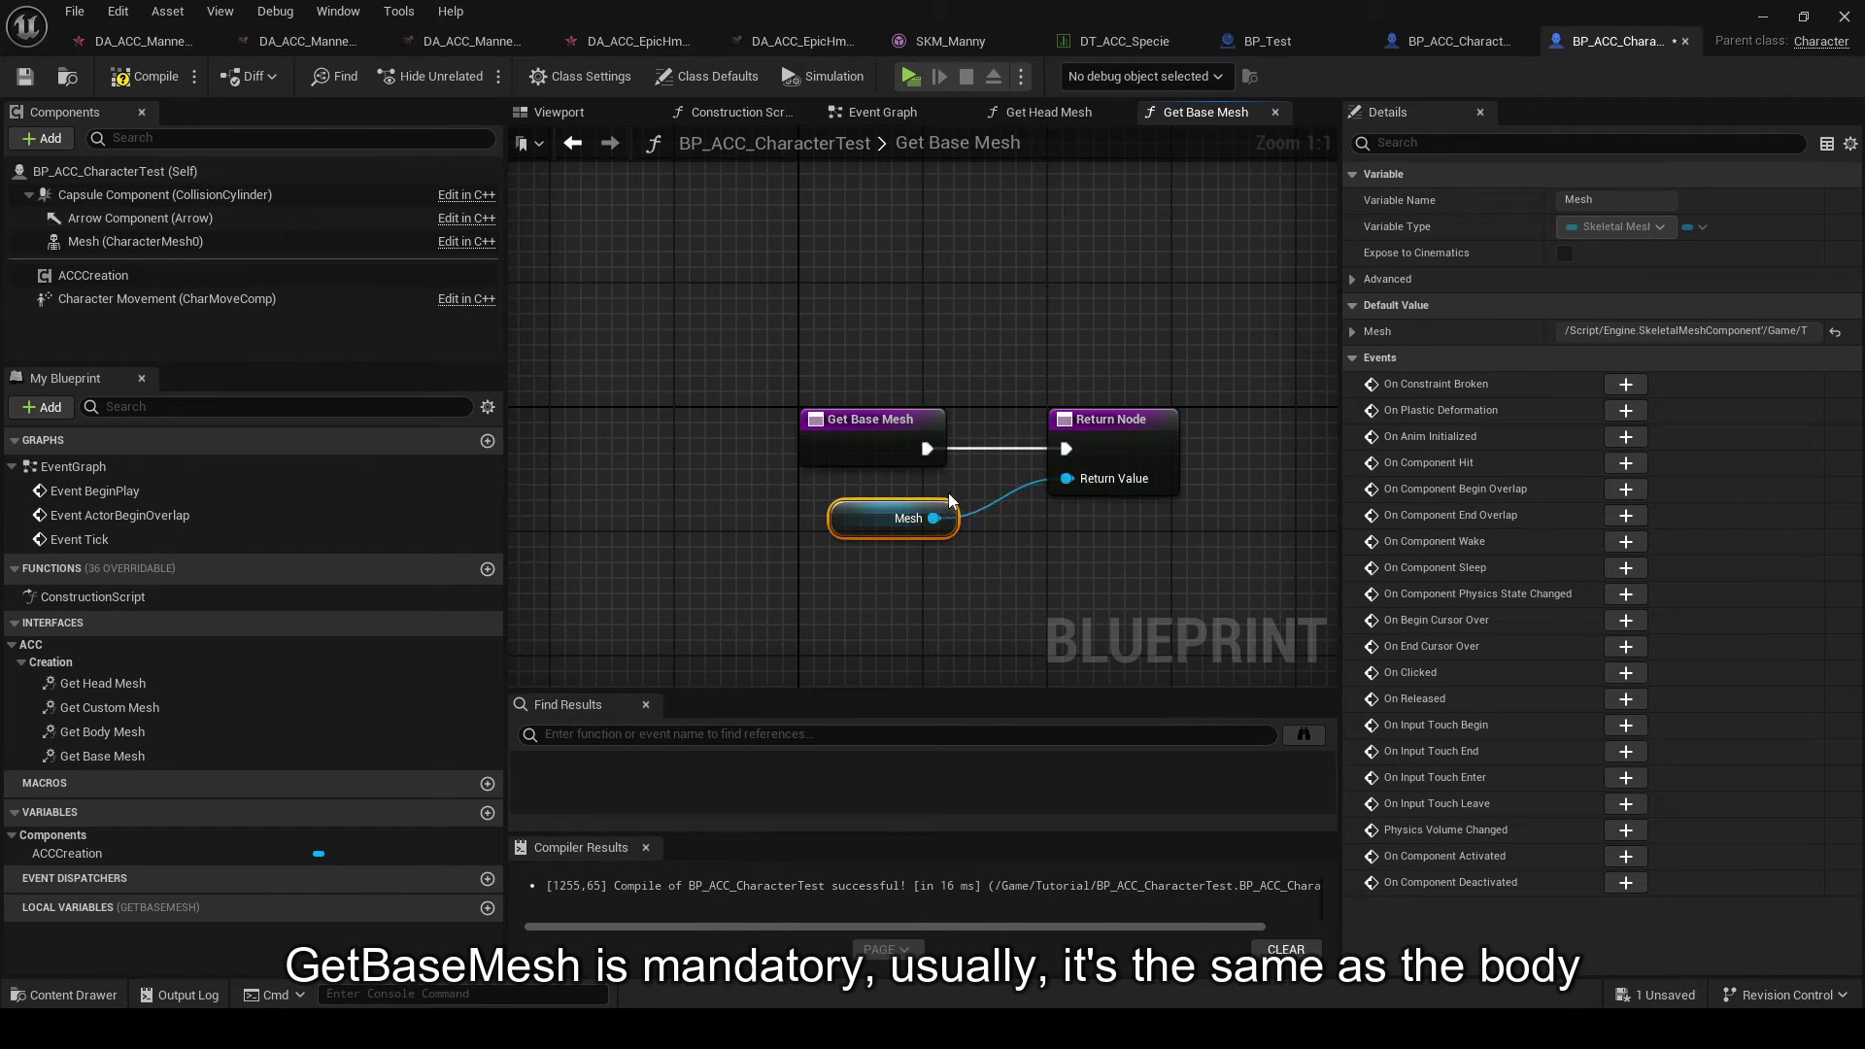
pyautogui.moveTo(770, 291); pyautogui.dragTo(1263, 563)
pyautogui.click(125, 243)
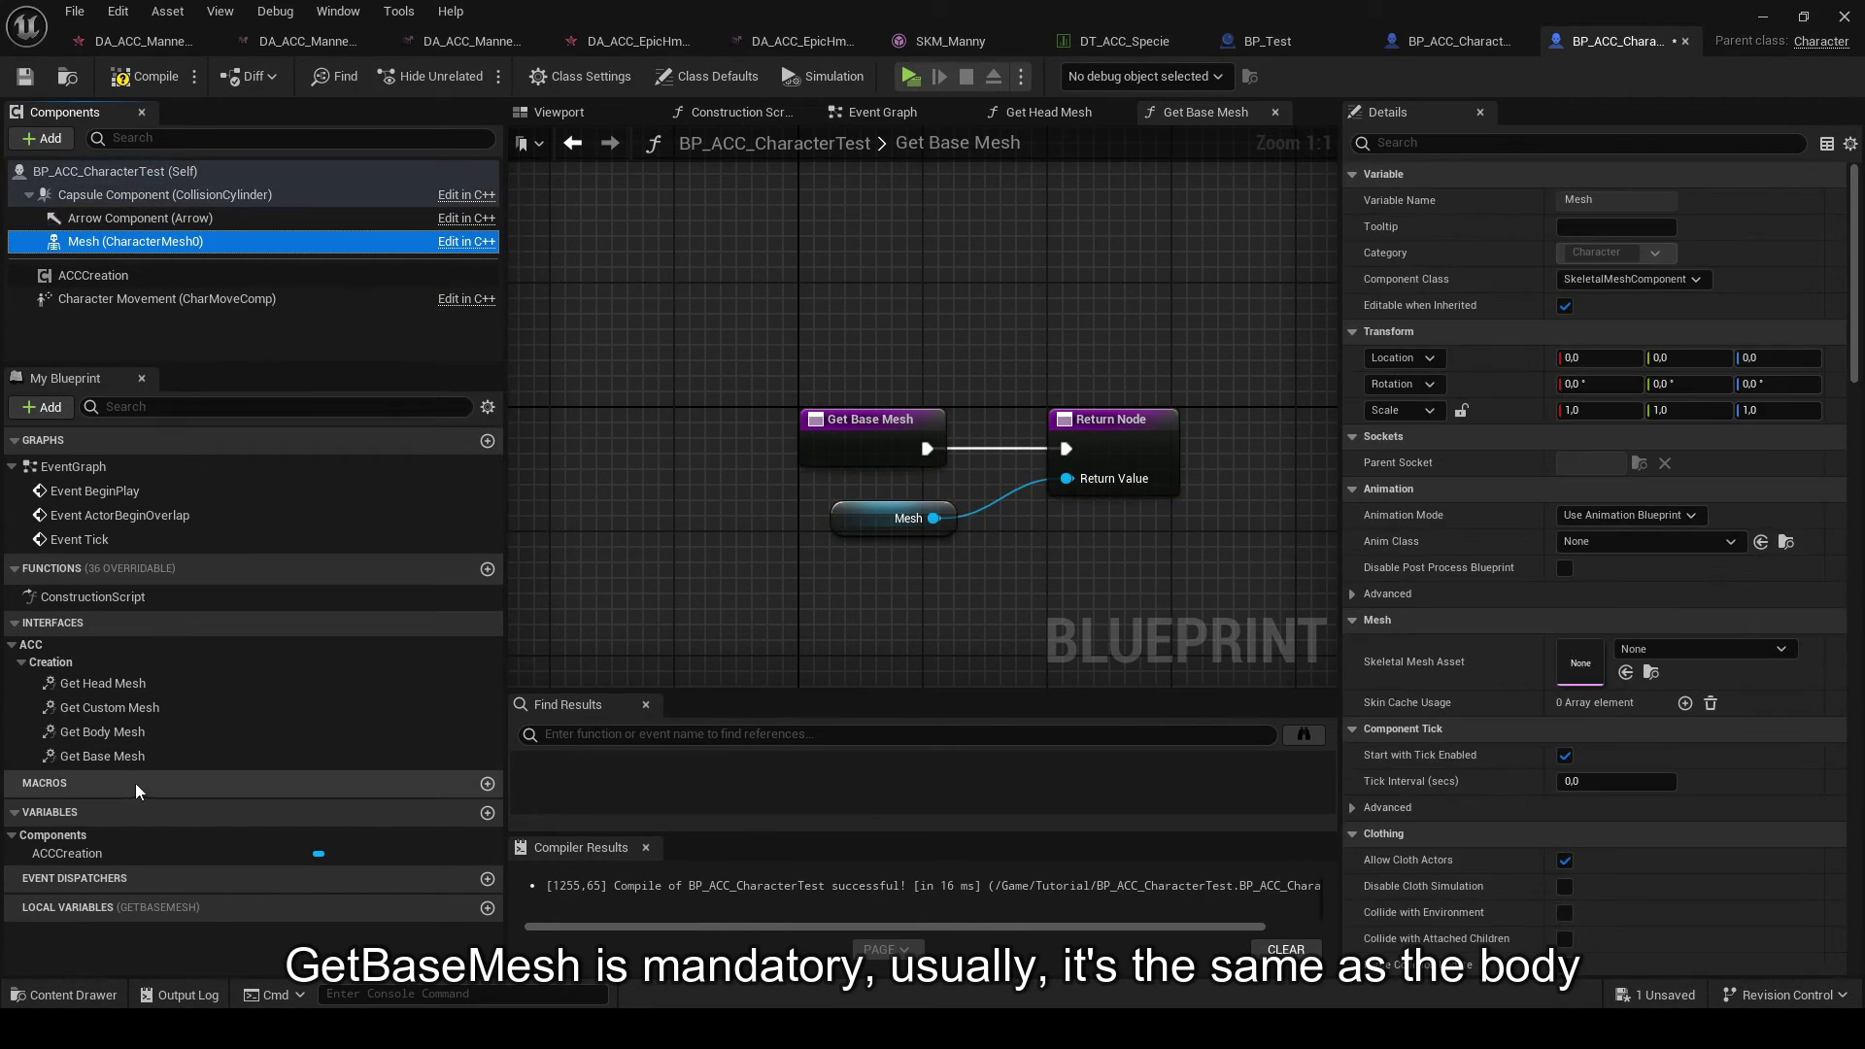
# - Open the Get Body Mesh function and add a Make ACCMeshCompInfo node feeding its Return Value
pyautogui.click(102, 733)
pyautogui.doubleClick(102, 733)
pyautogui.moveTo(1066, 477); pyautogui.dragTo(874, 574)
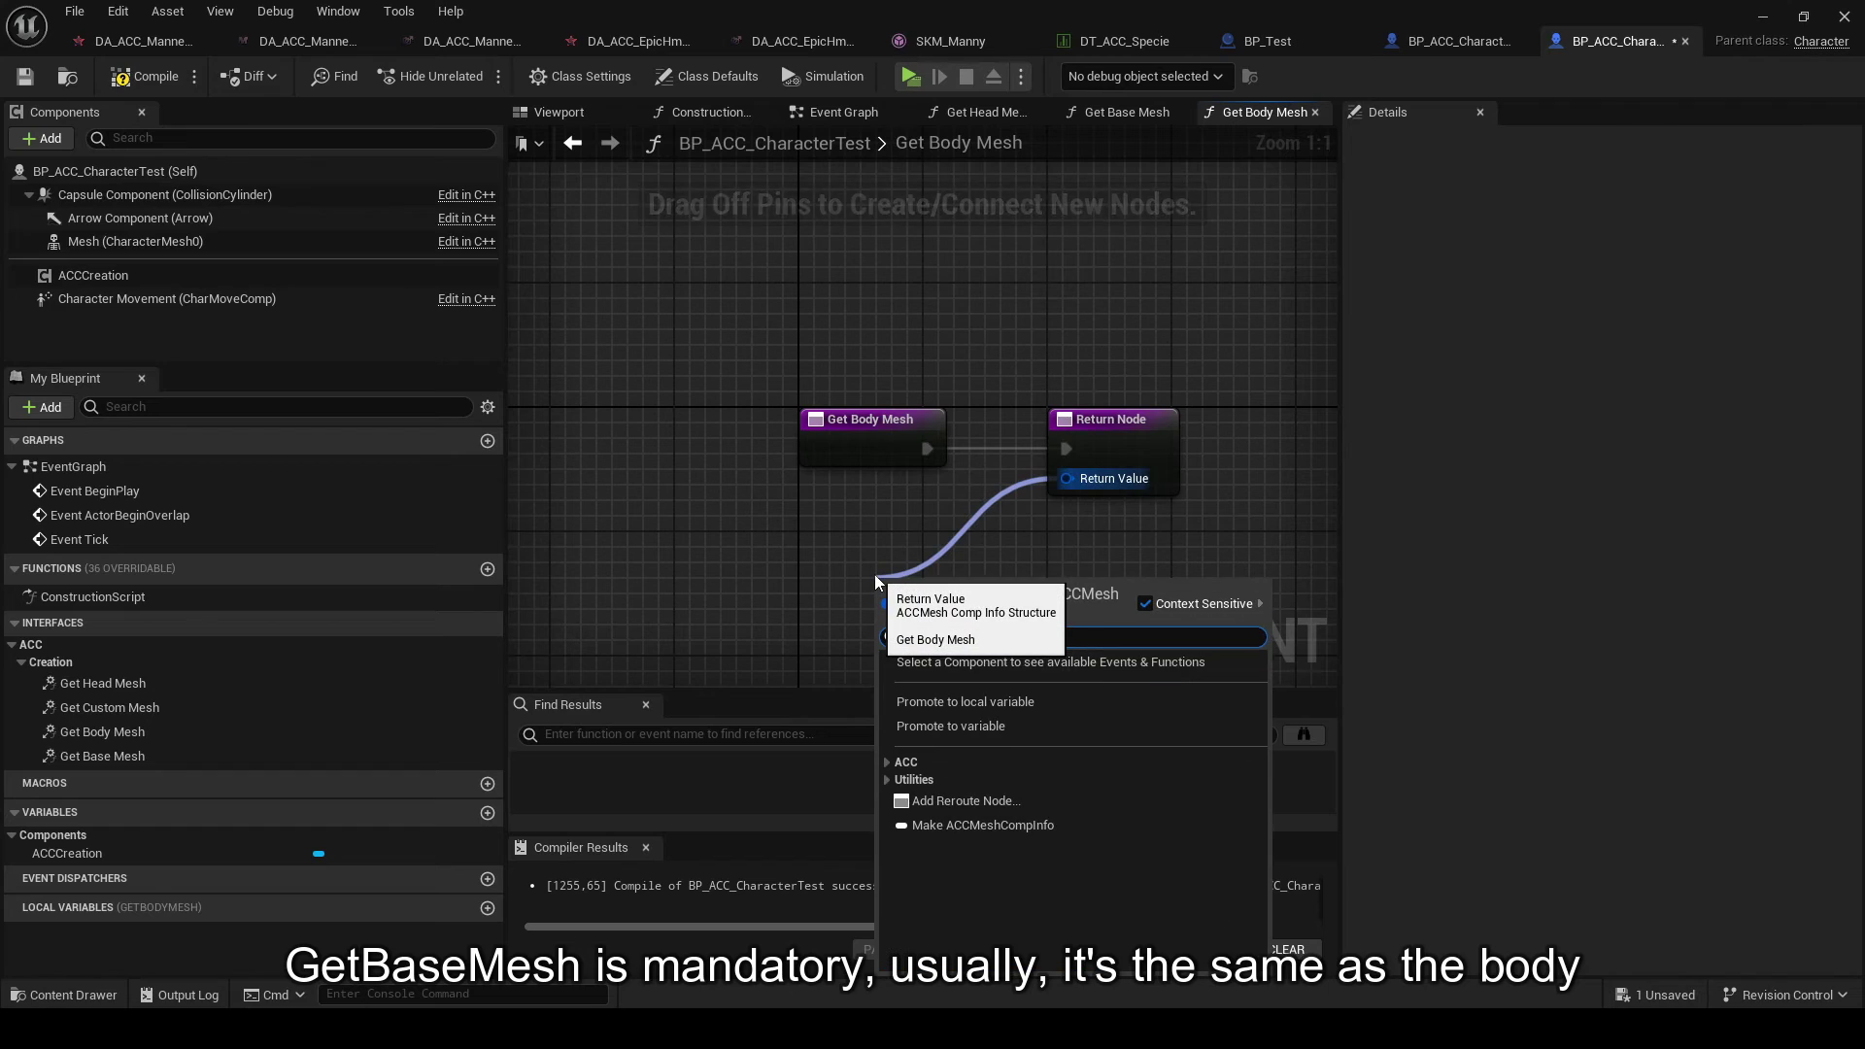
pyautogui.write('make')
pyautogui.press('Return')
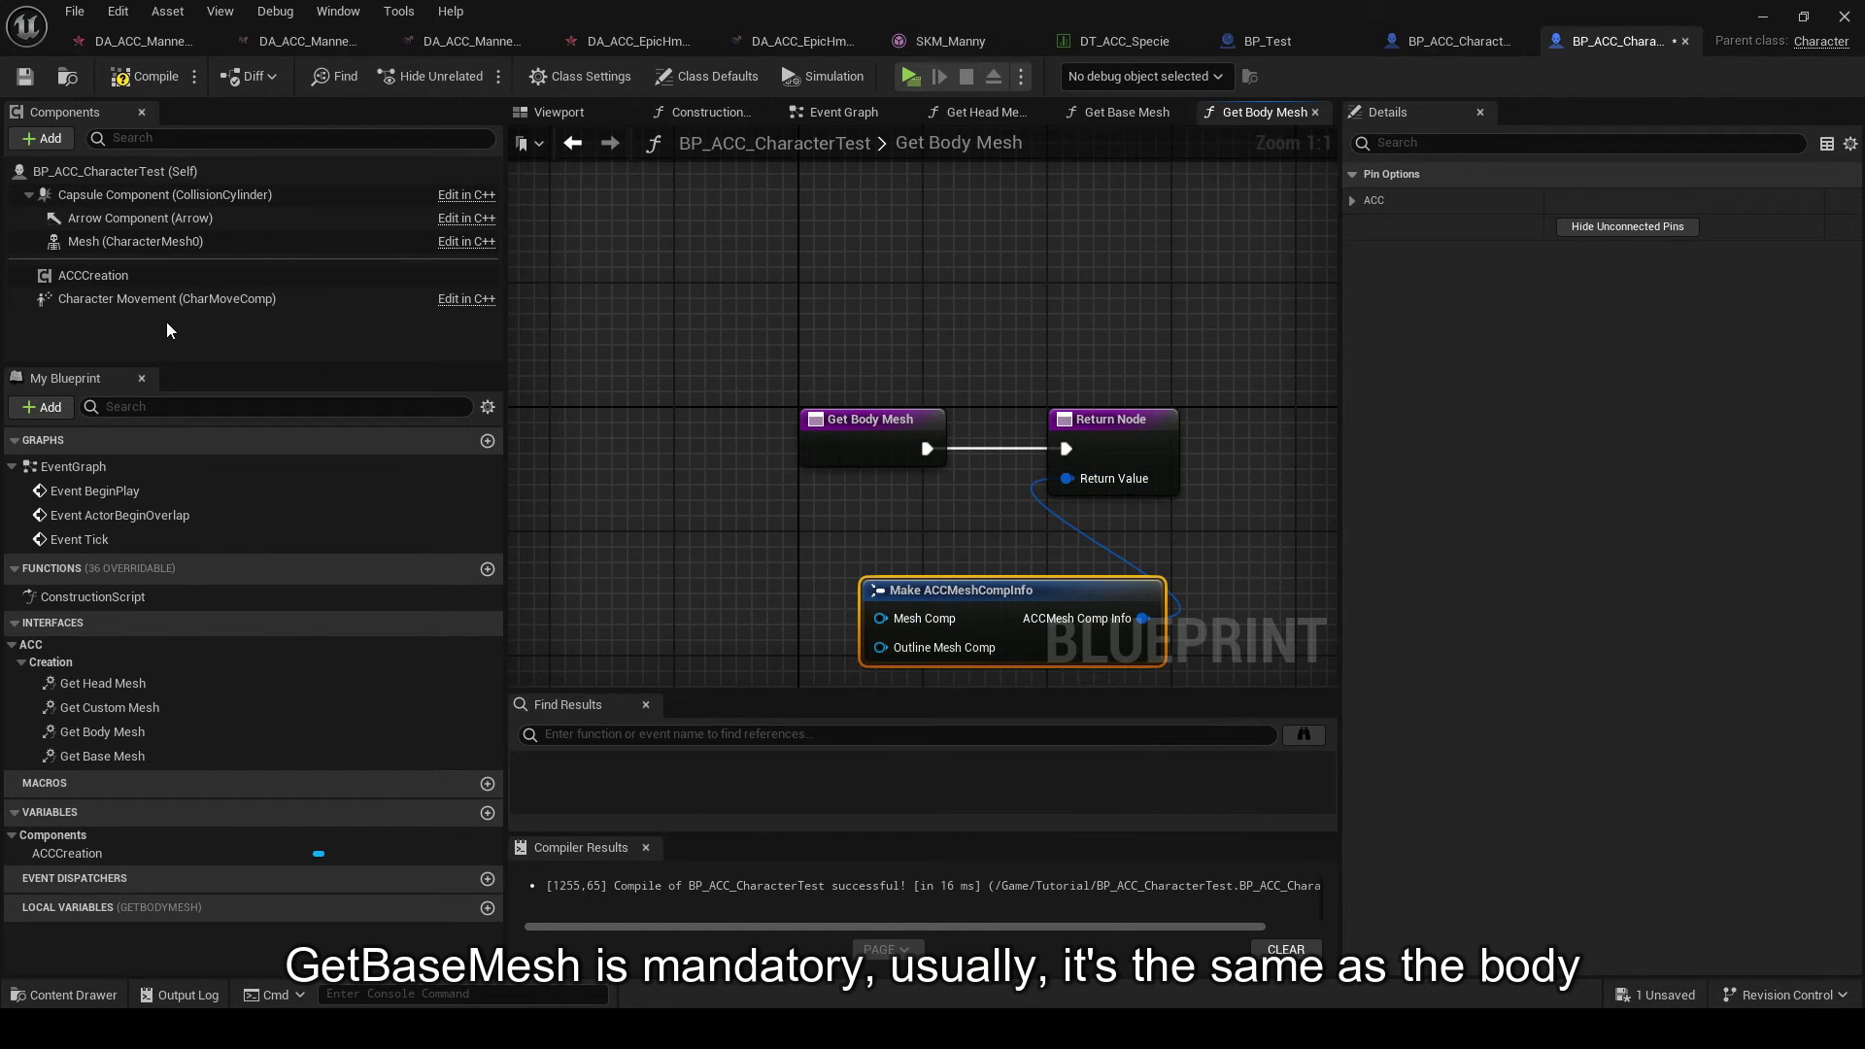
# - Connect the character's Mesh component to the Mesh Comp input of Make ACCMeshCompInfo, and compile and save the blueprint
pyautogui.moveTo(130, 241); pyautogui.dragTo(889, 628)
pyautogui.moveTo(922, 629); pyautogui.dragTo(945, 579)
pyautogui.click(144, 76)
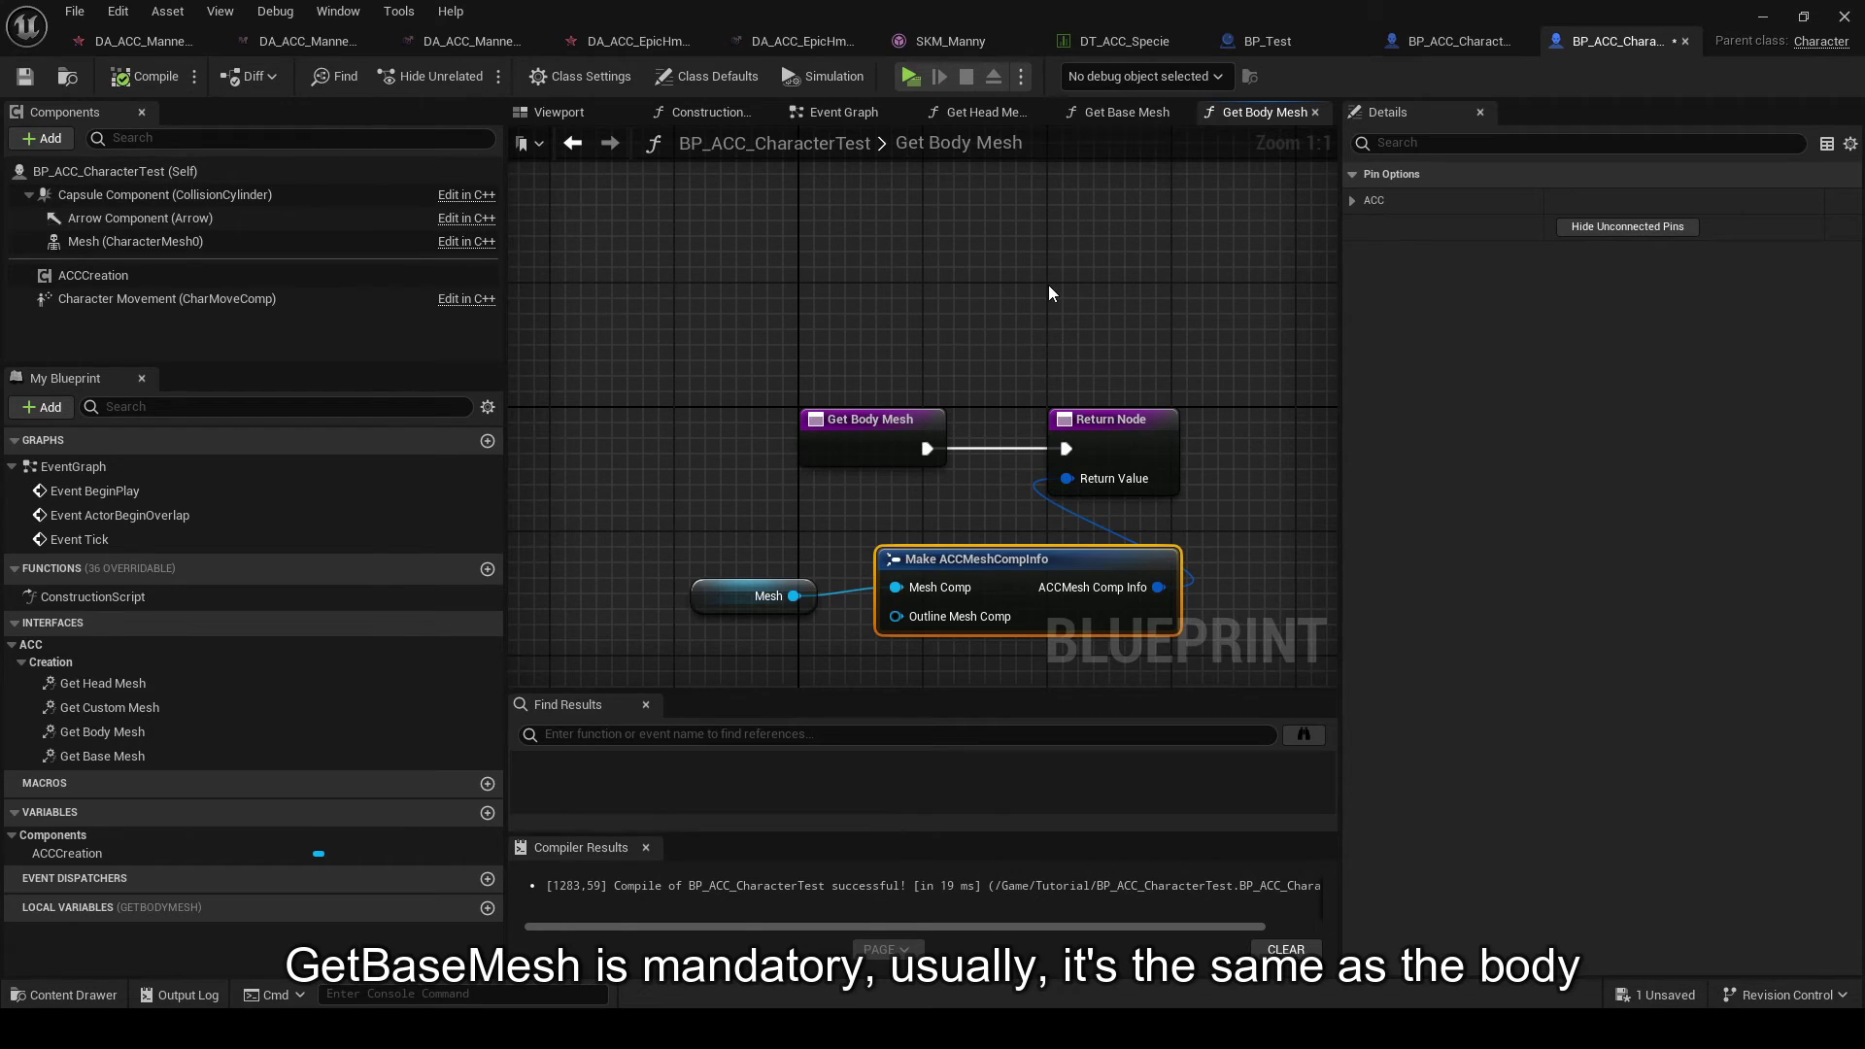
pyautogui.hotkey('ctrl', 's')
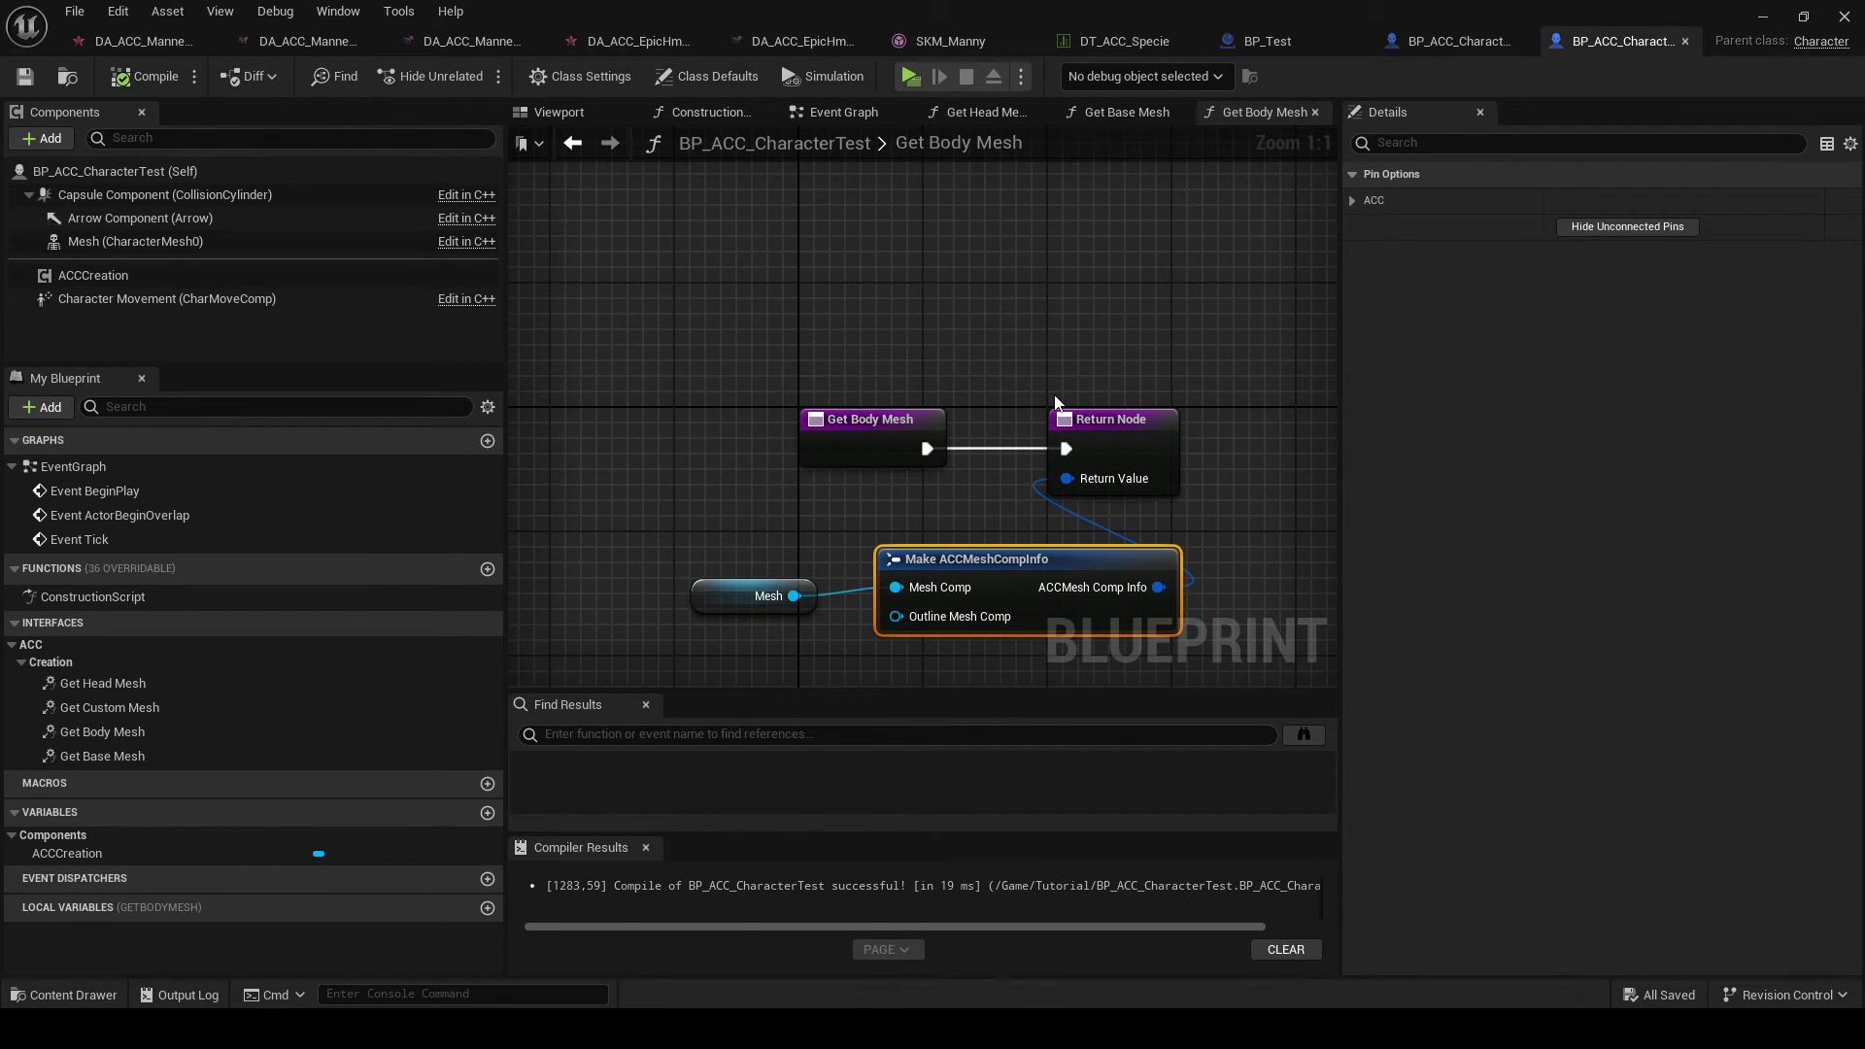
# - In BP_Test's event graph, set the SpawnActor class to BP_ACC_CharacterTest, and compile and save the blueprint
pyautogui.click(1443, 41)
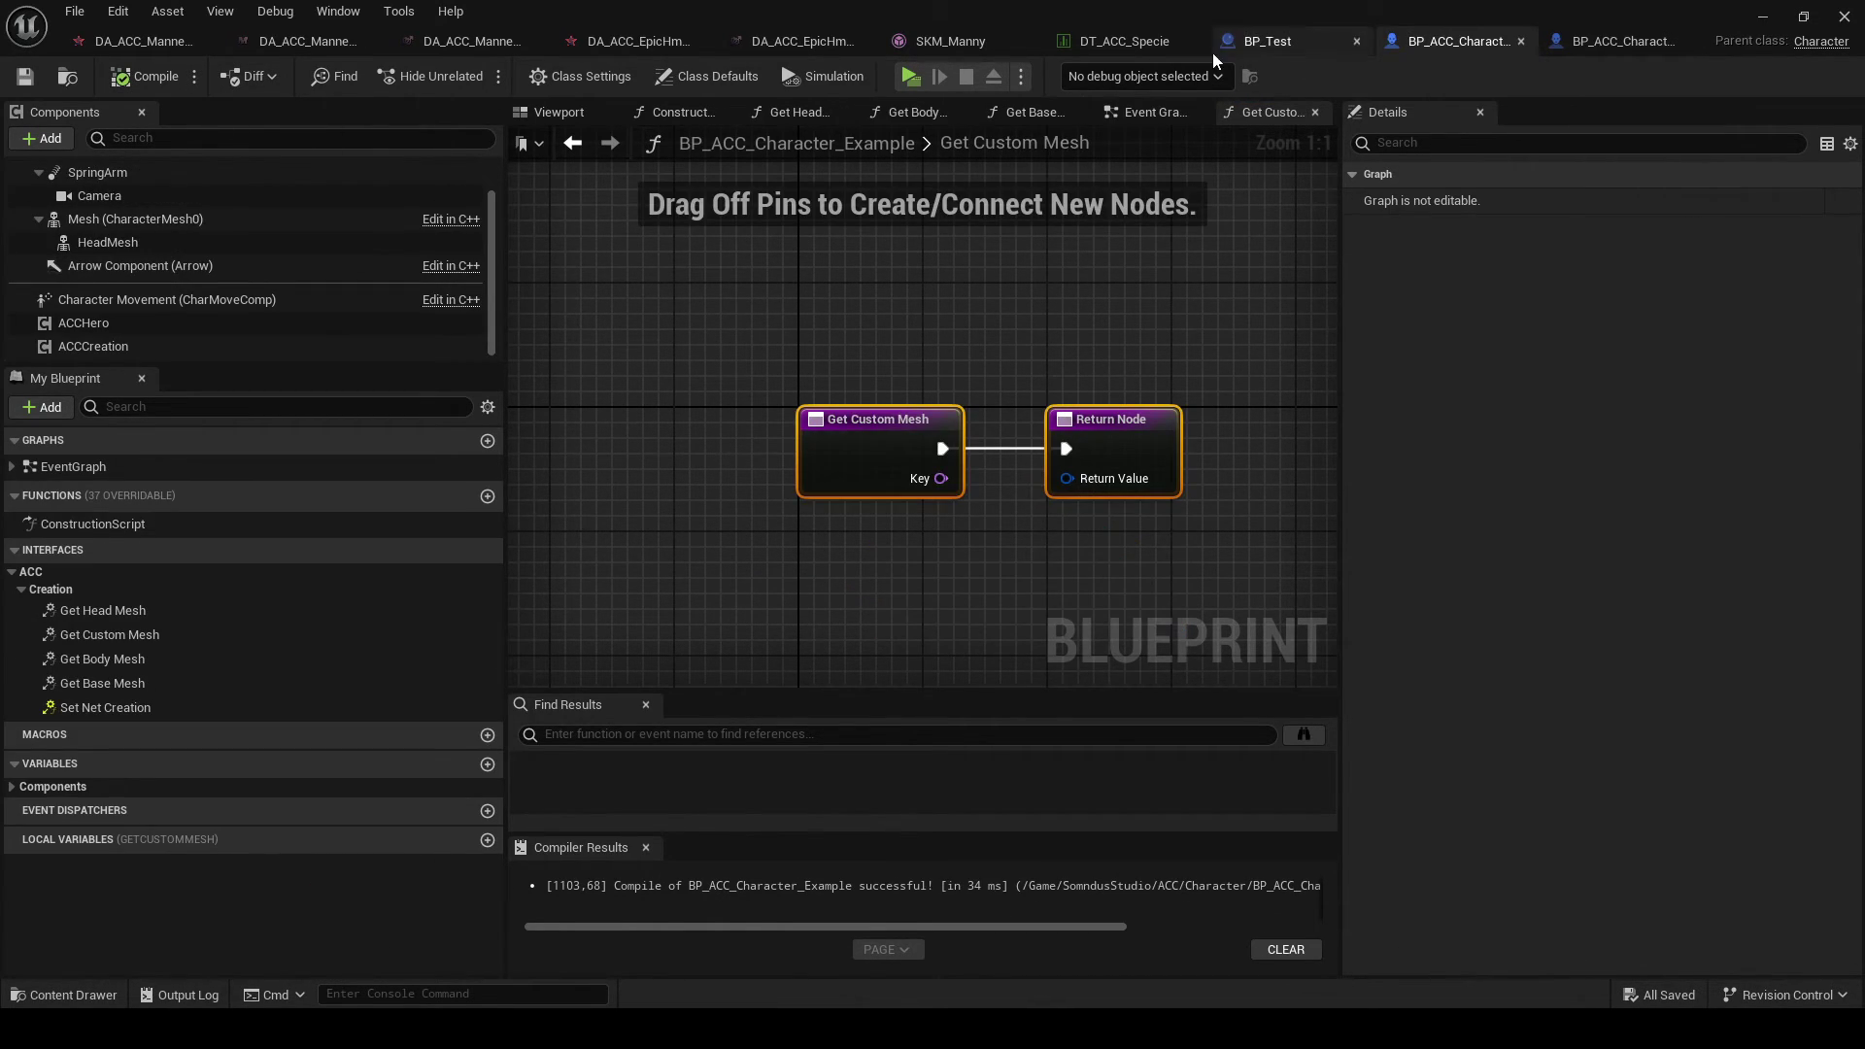
pyautogui.click(1254, 44)
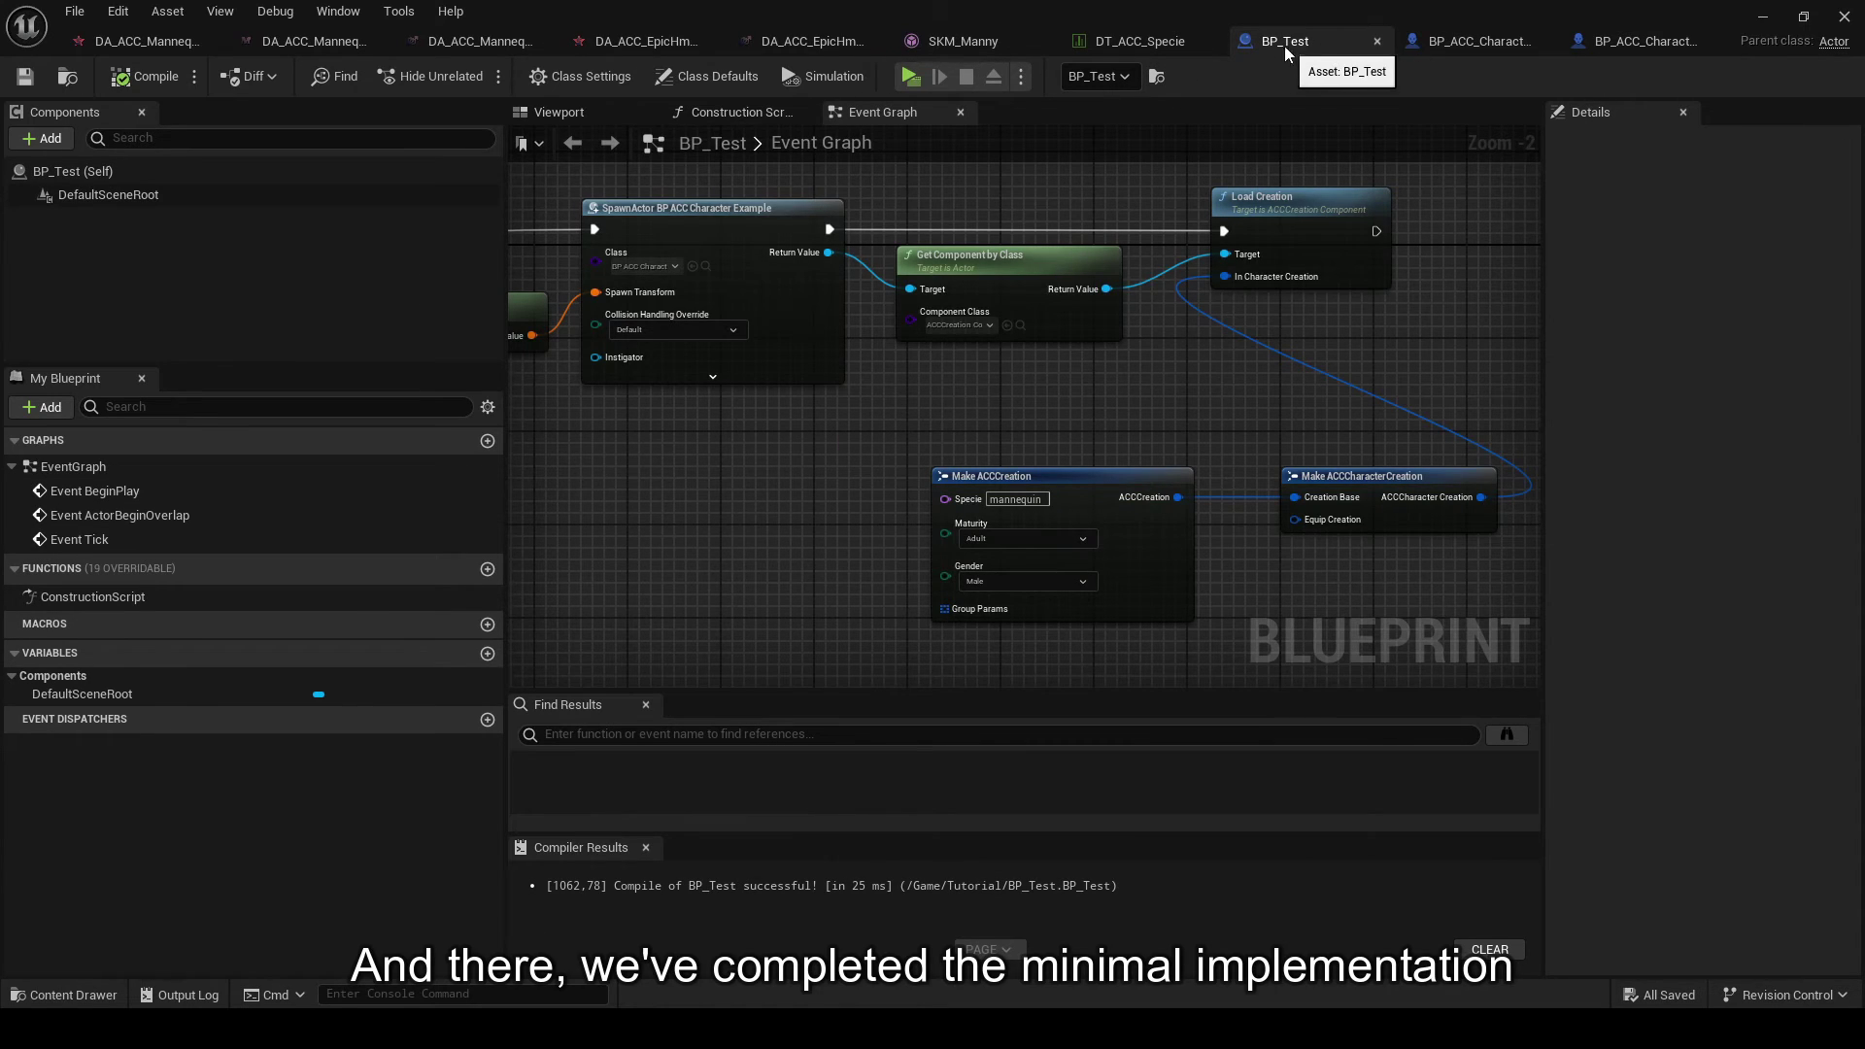
pyautogui.scroll(2, 1150, 360)
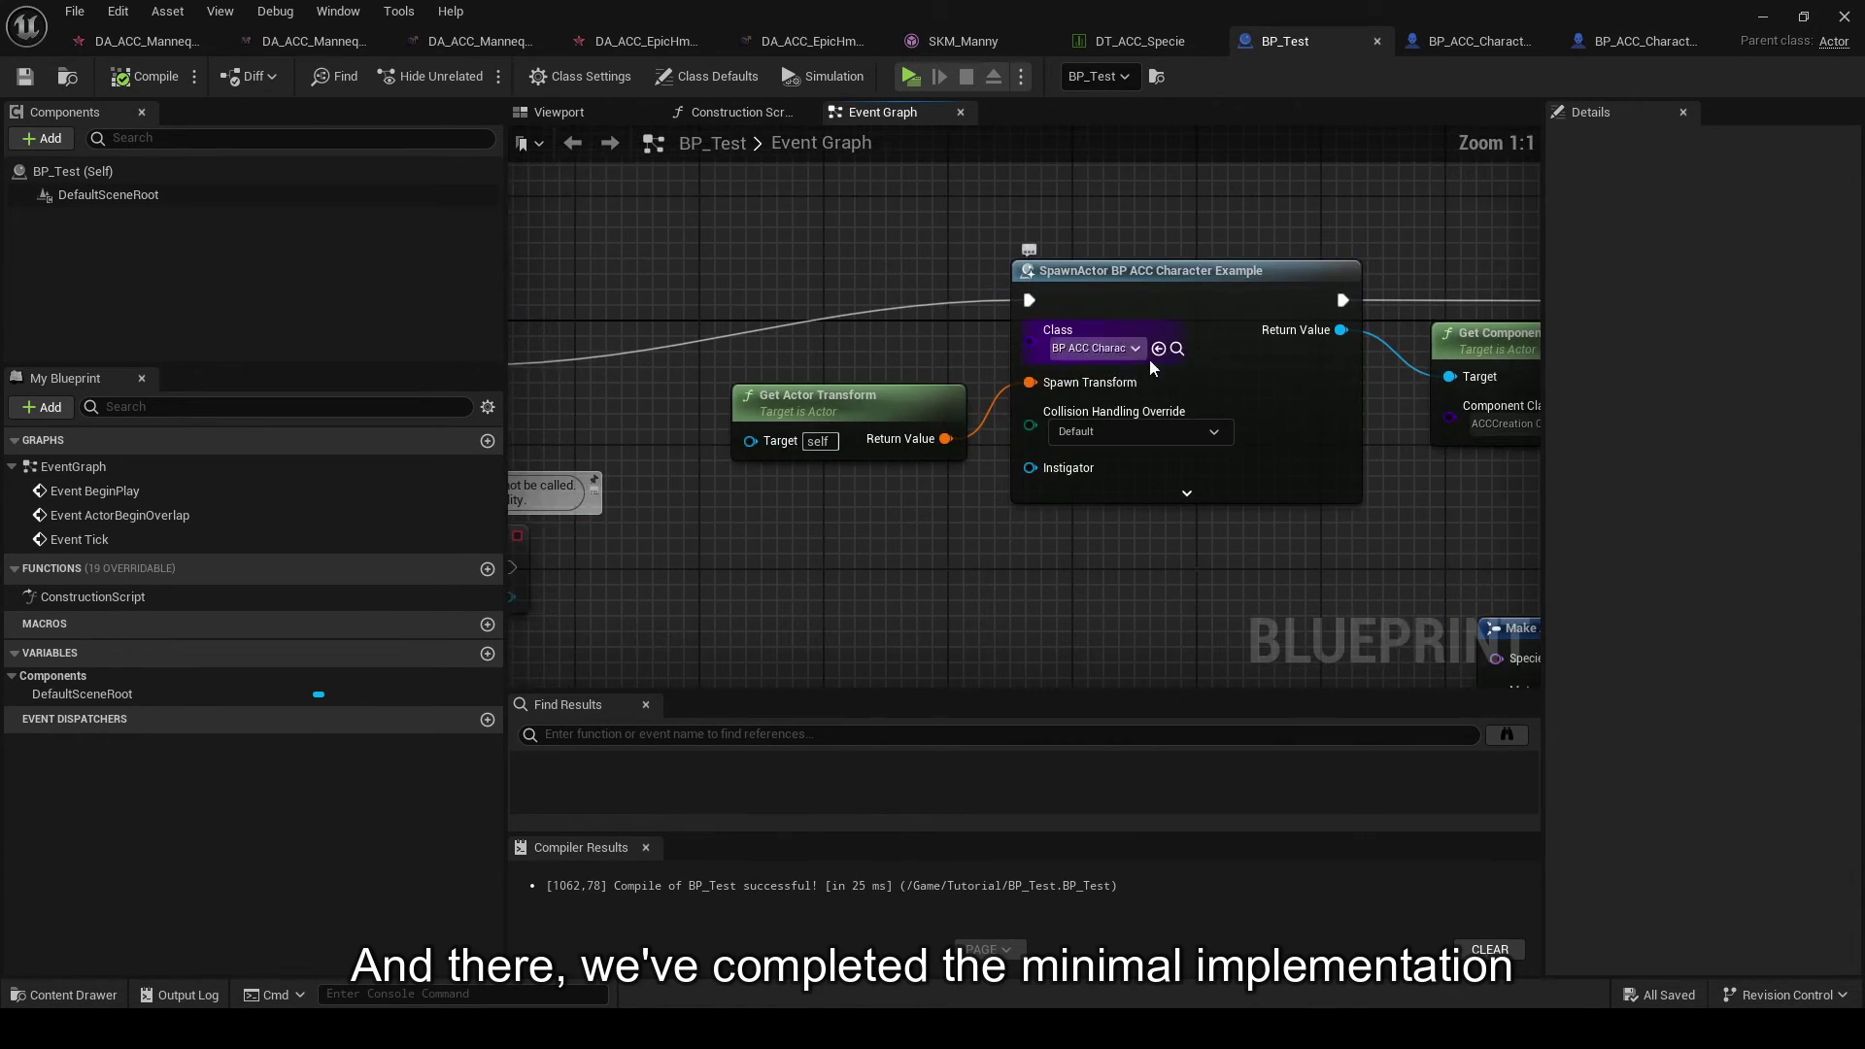
pyautogui.click(1136, 349)
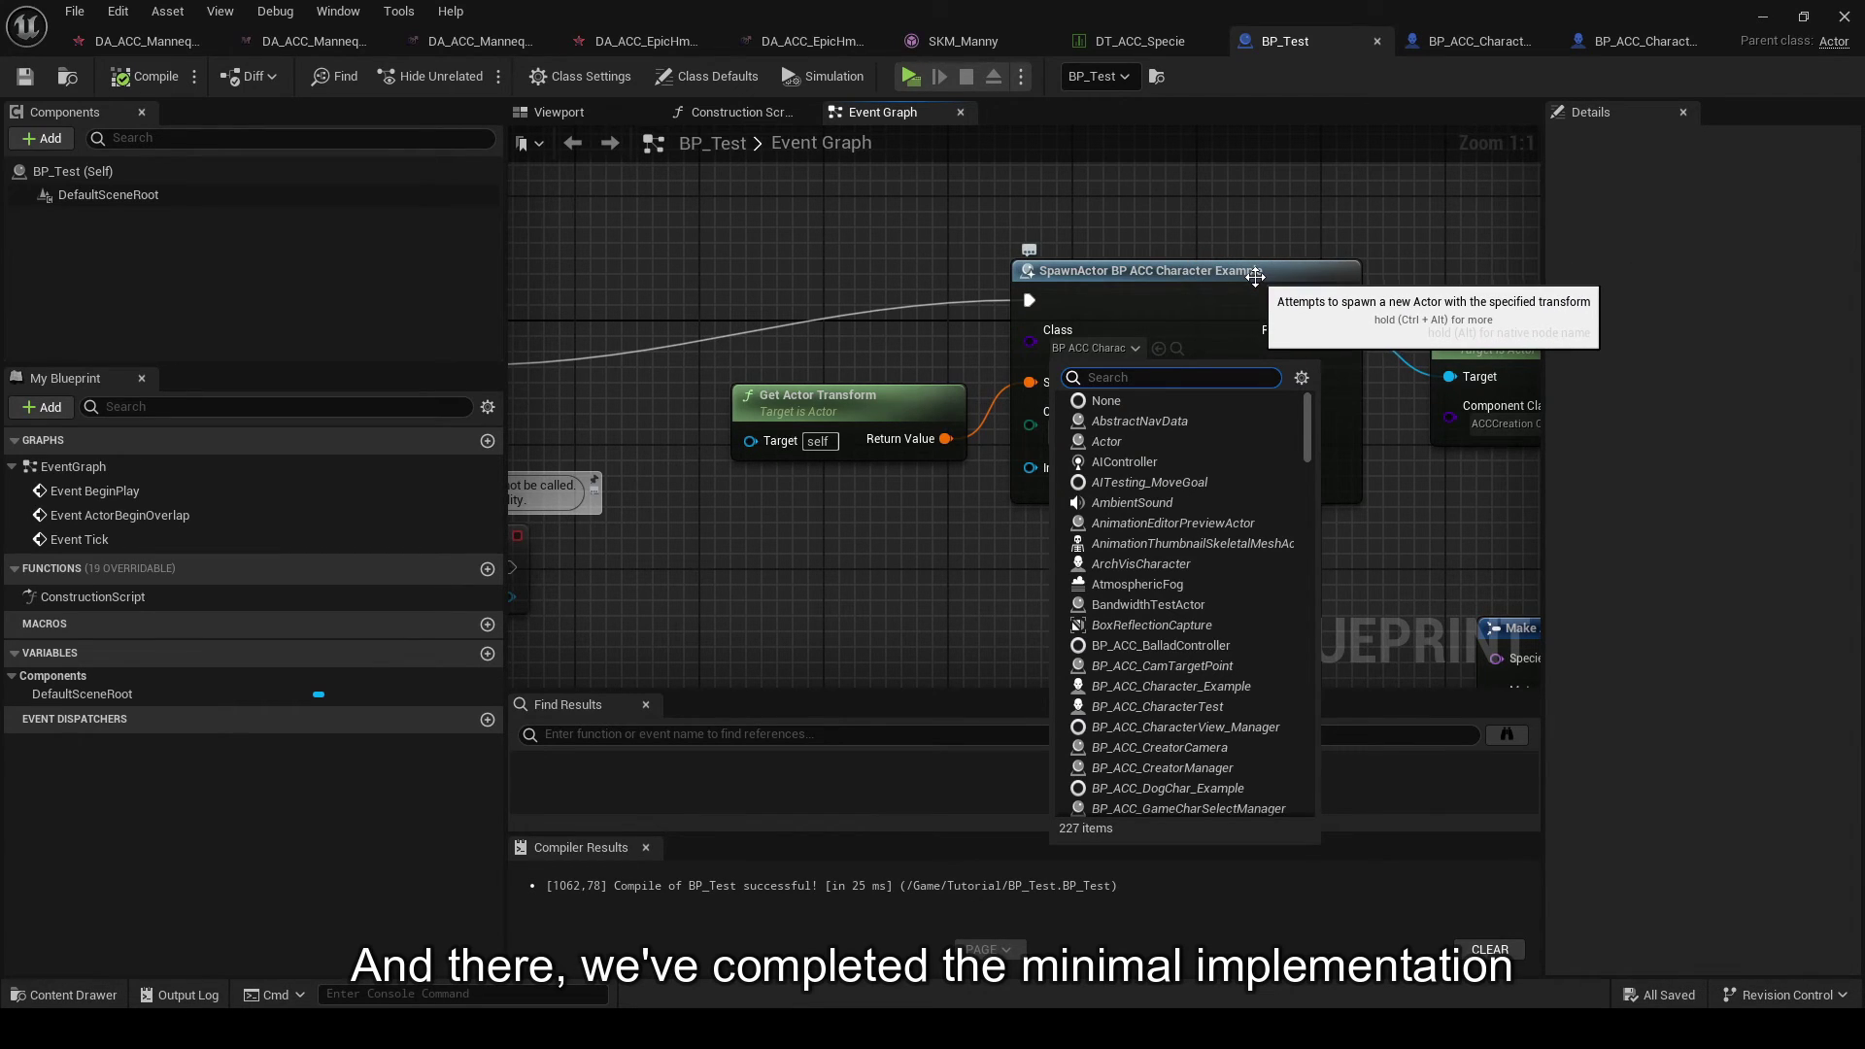
pyautogui.write('Cha')
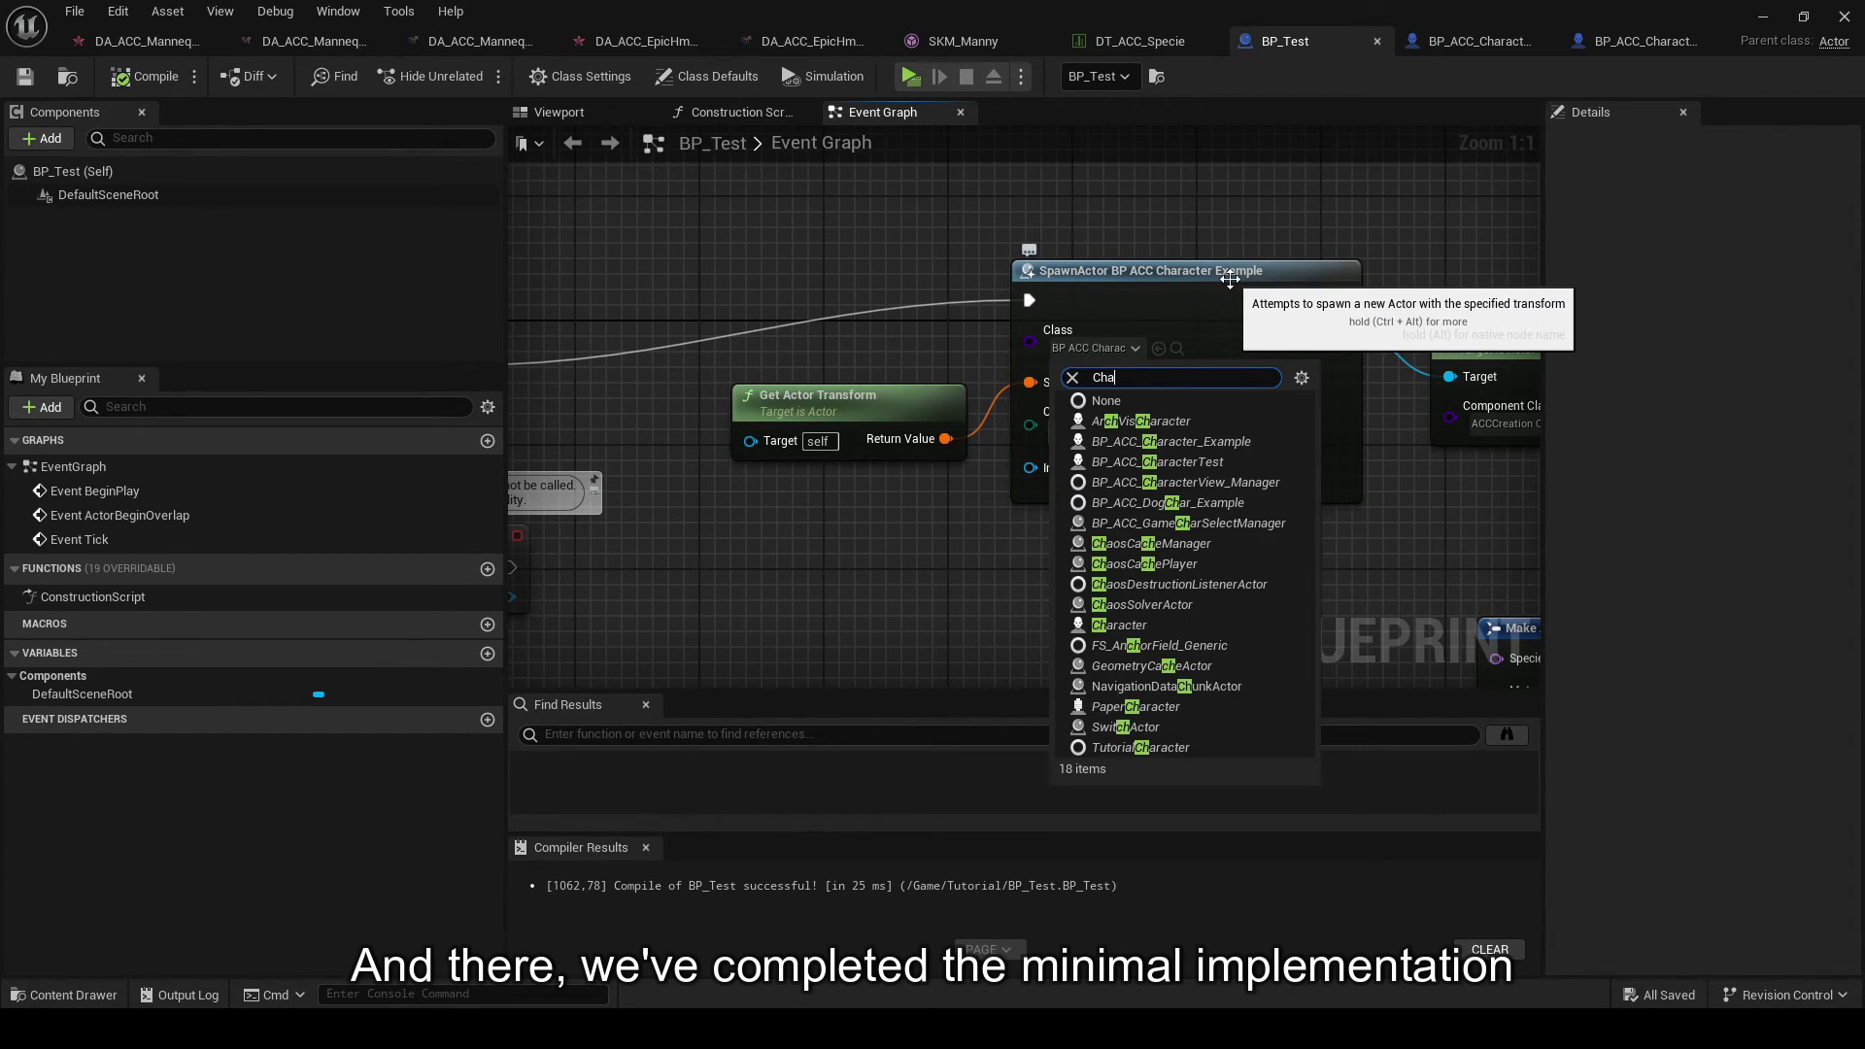
pyautogui.write('racter')
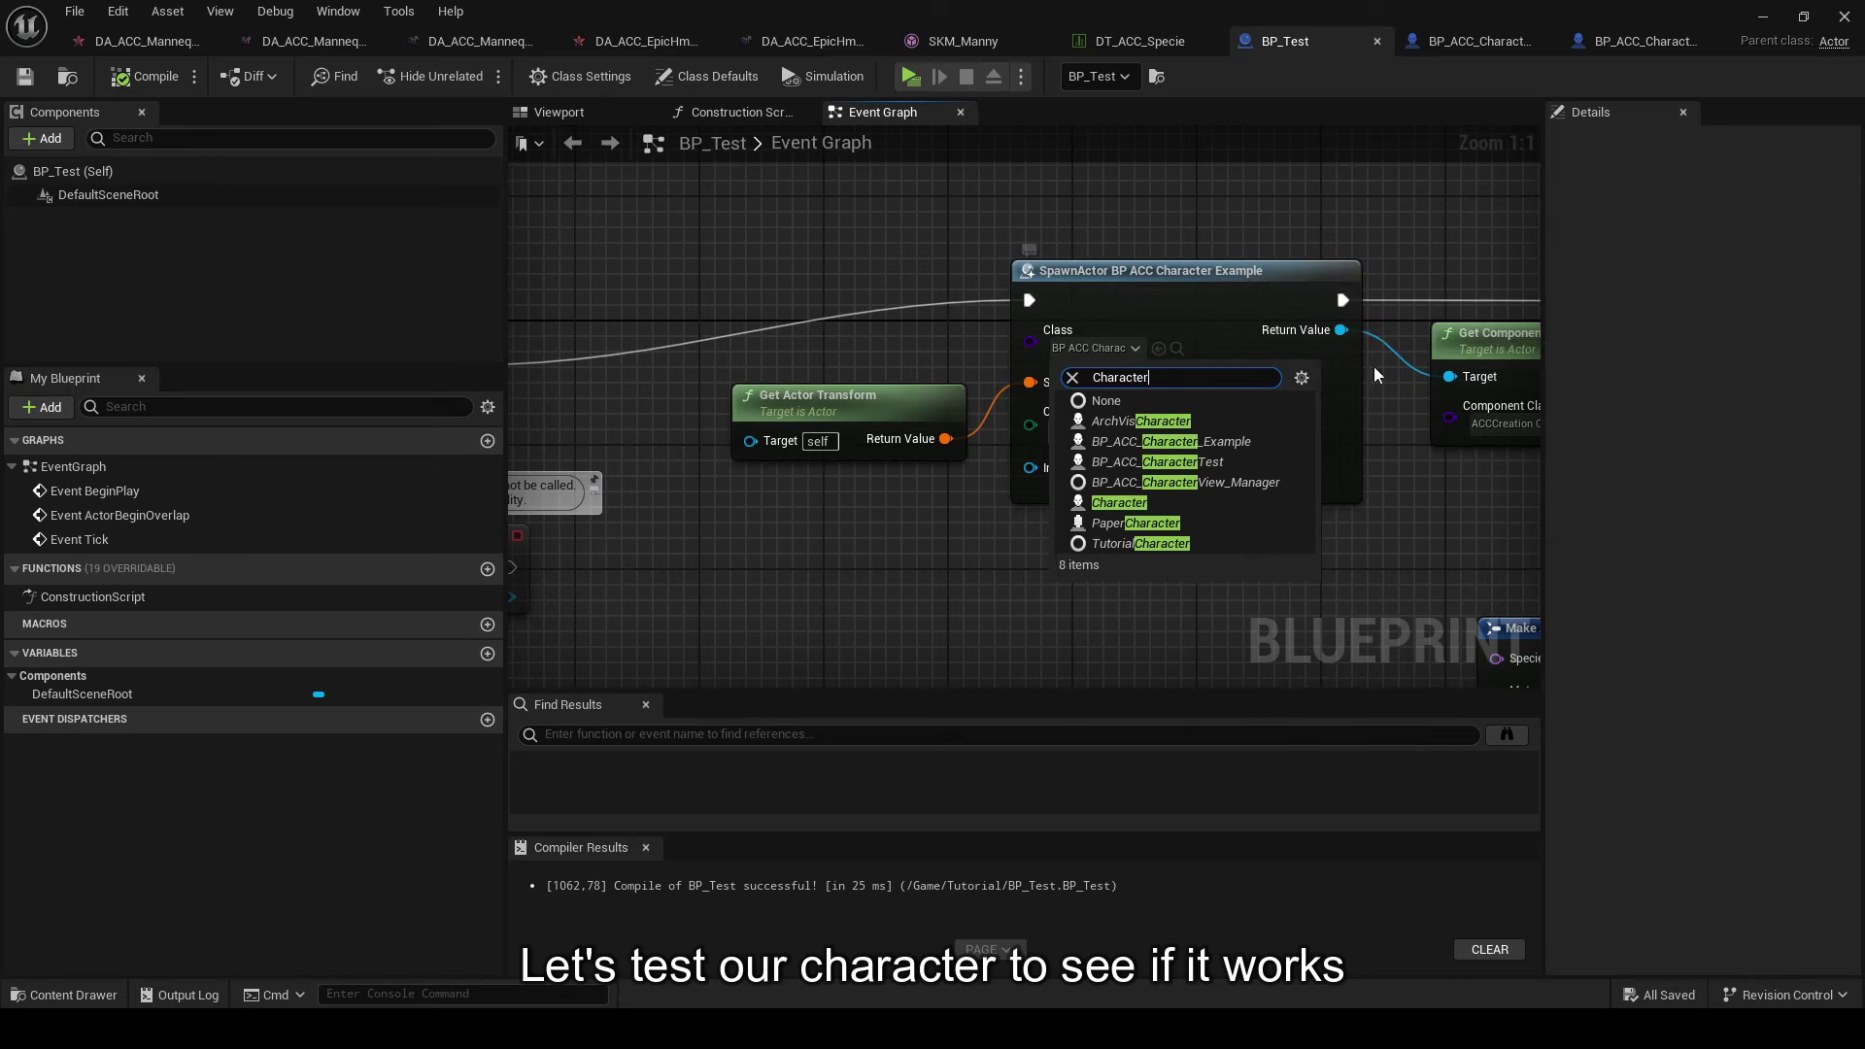
pyautogui.click(1190, 461)
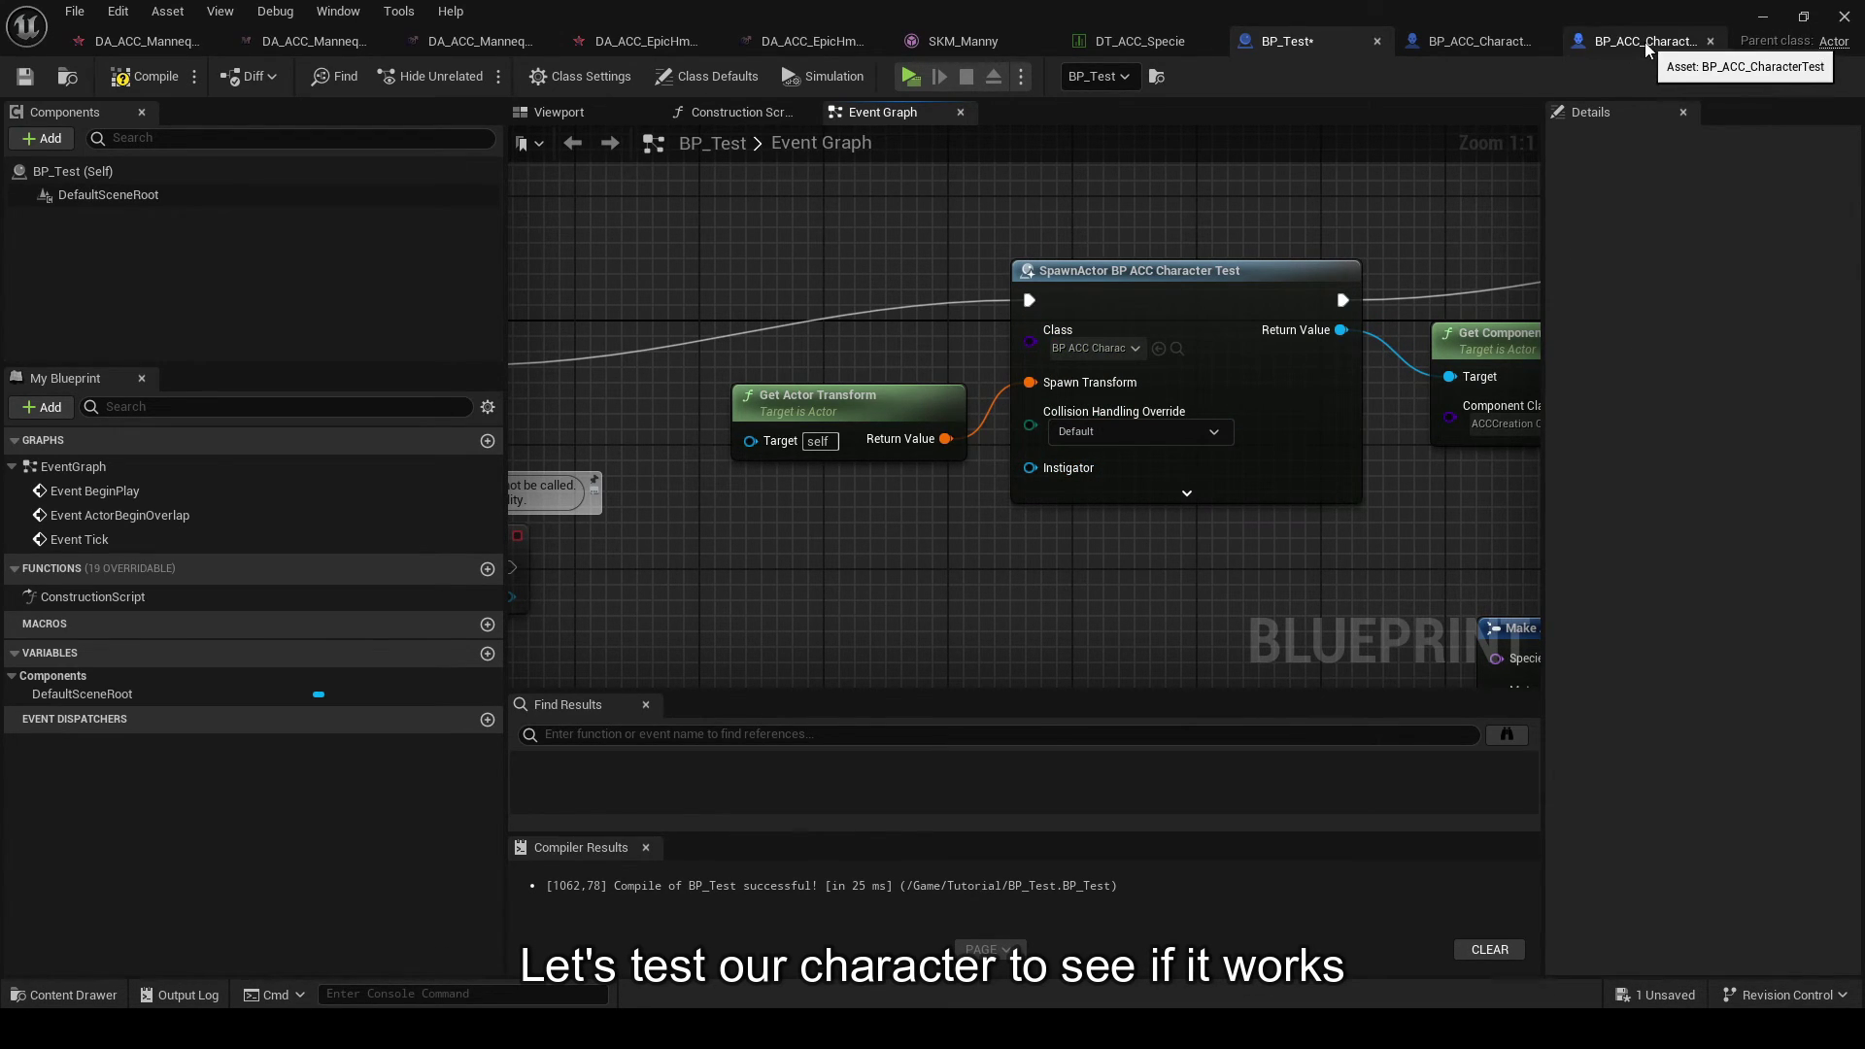
pyautogui.click(151, 78)
pyautogui.hotkey('ctrl', 's')
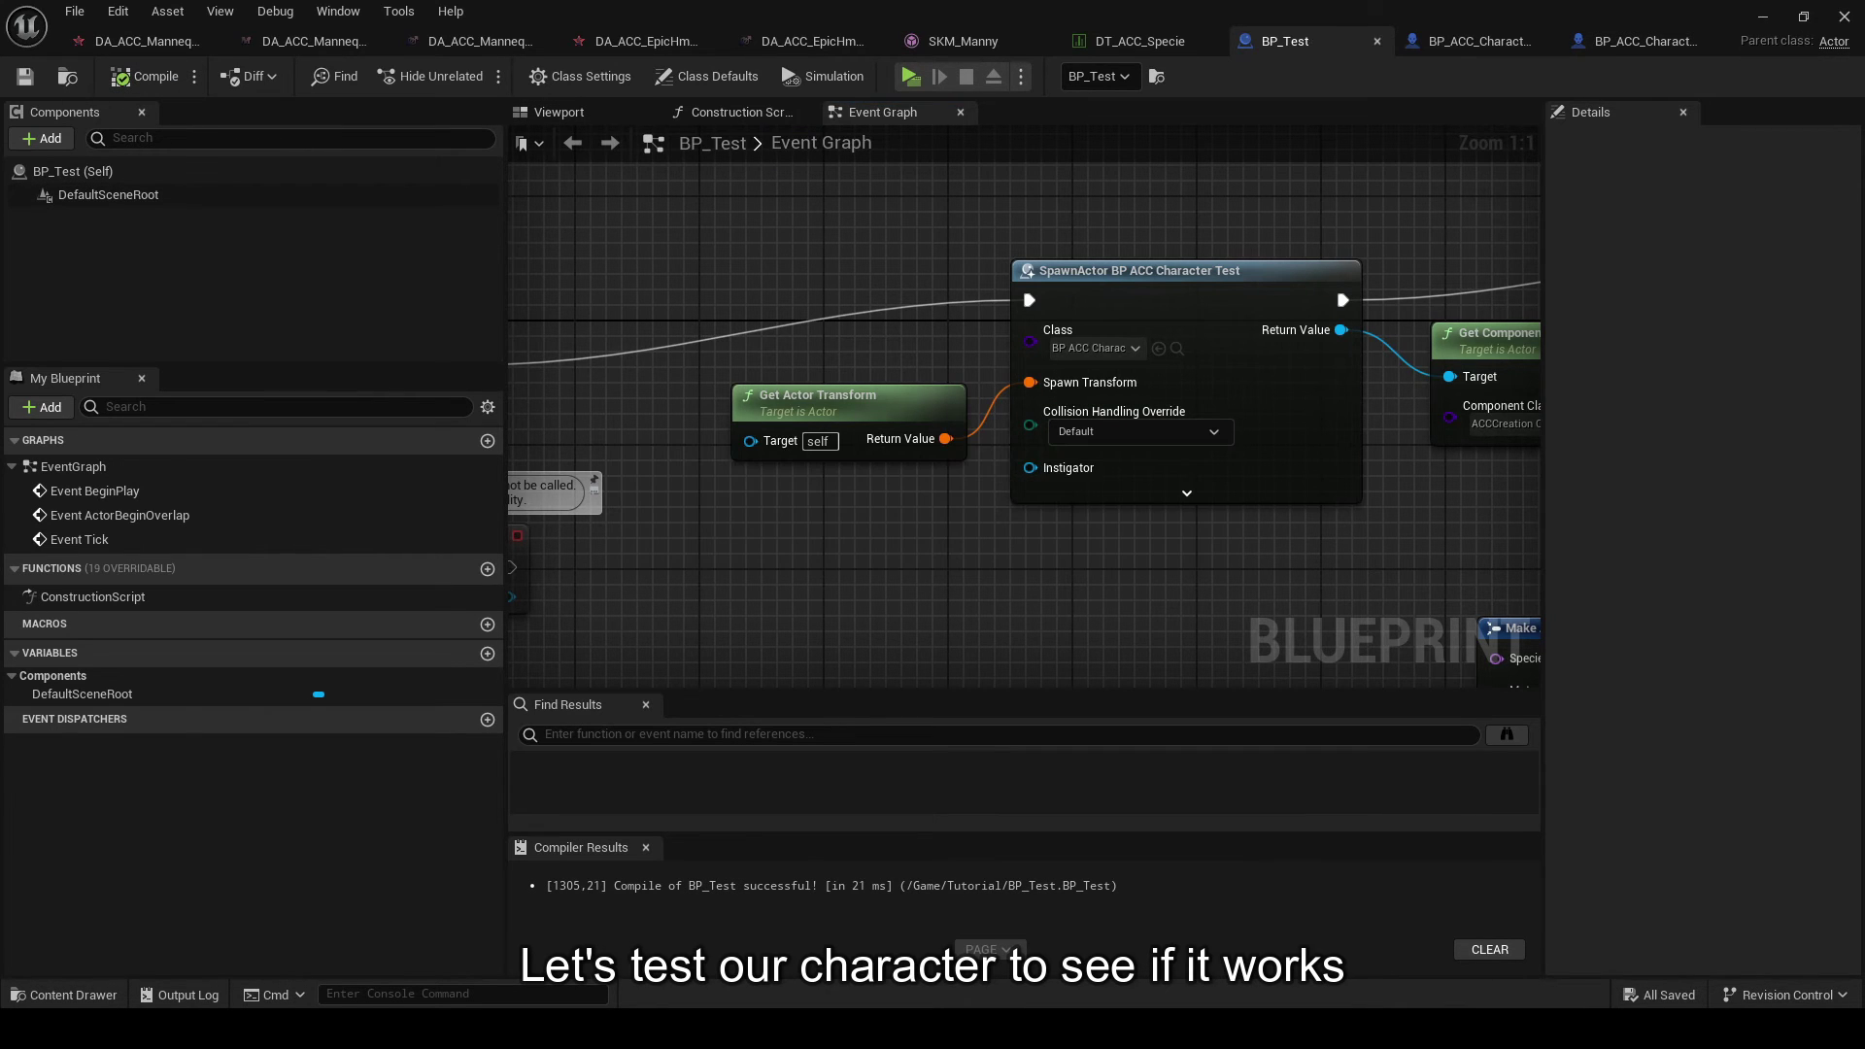
# - Play Map_Test, move around the spawned character to inspect it, and stop the session
pyautogui.scroll(-2, 875, 514)
pyautogui.moveTo(875, 514); pyautogui.dragTo(588, 505, button='right')
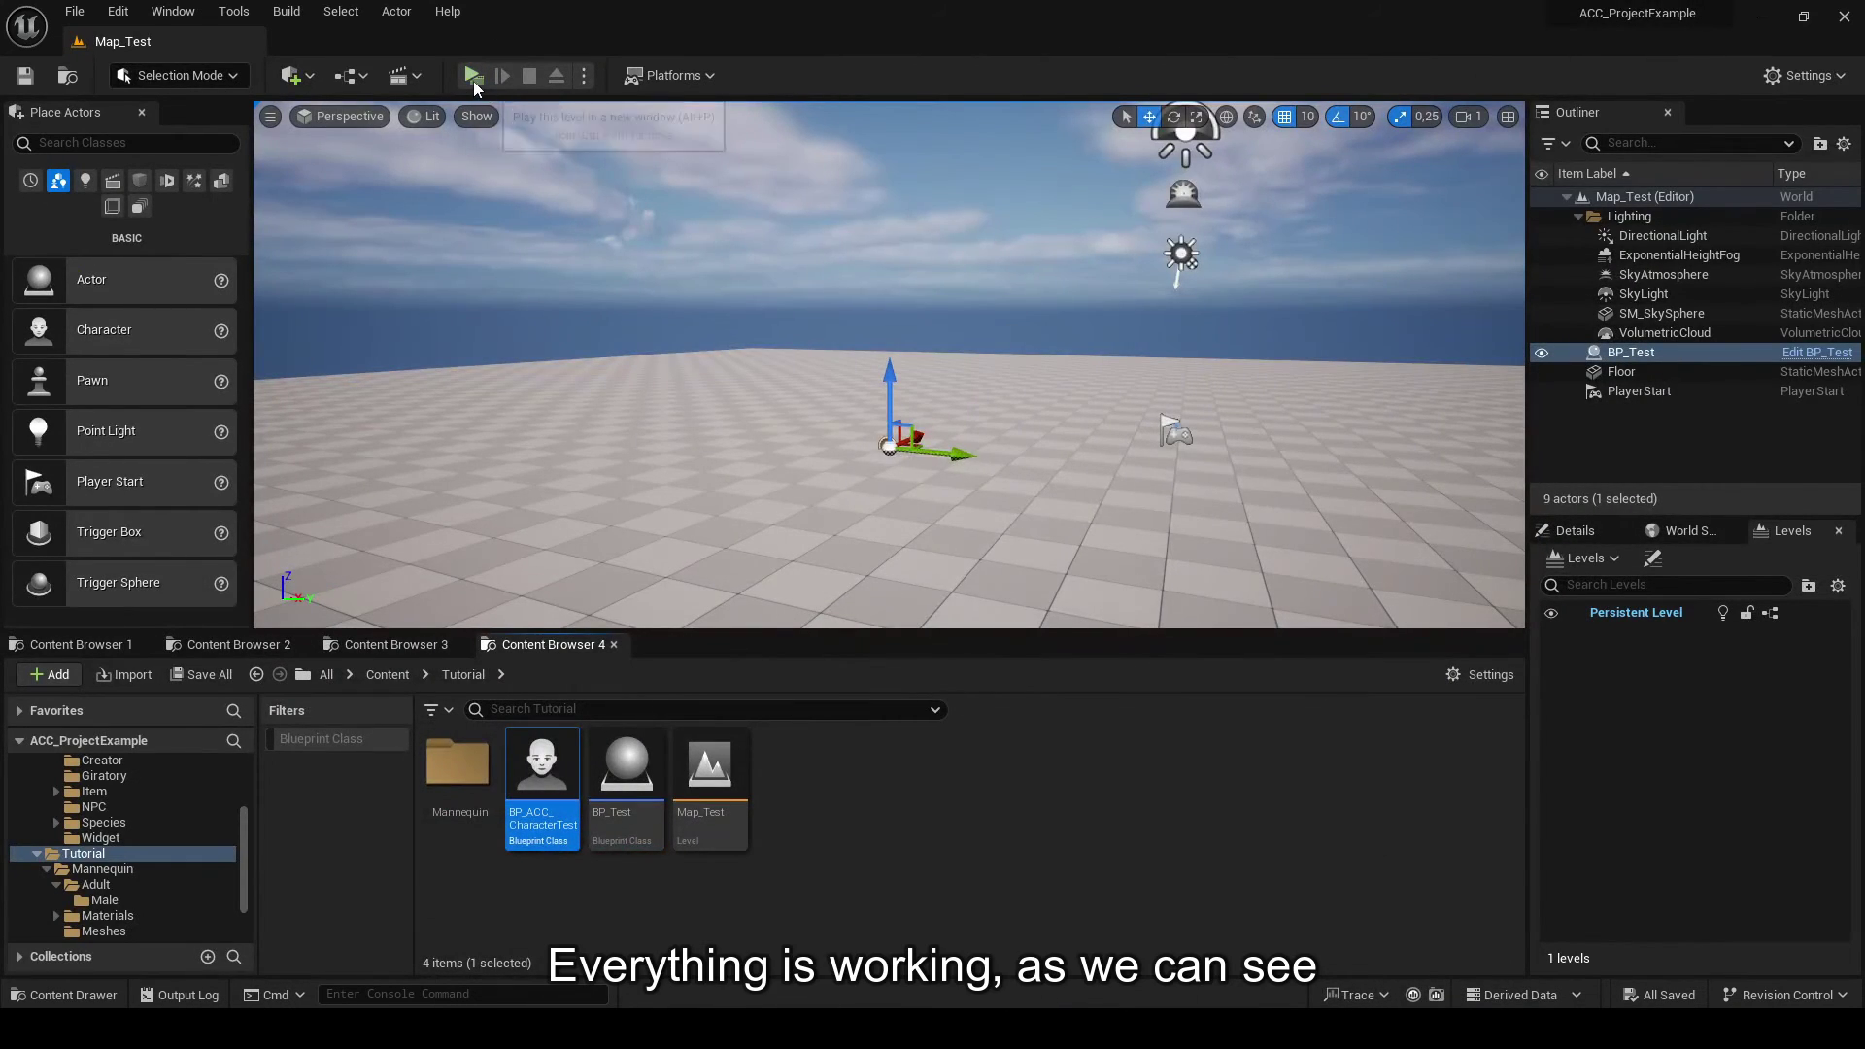
pyautogui.click(474, 78)
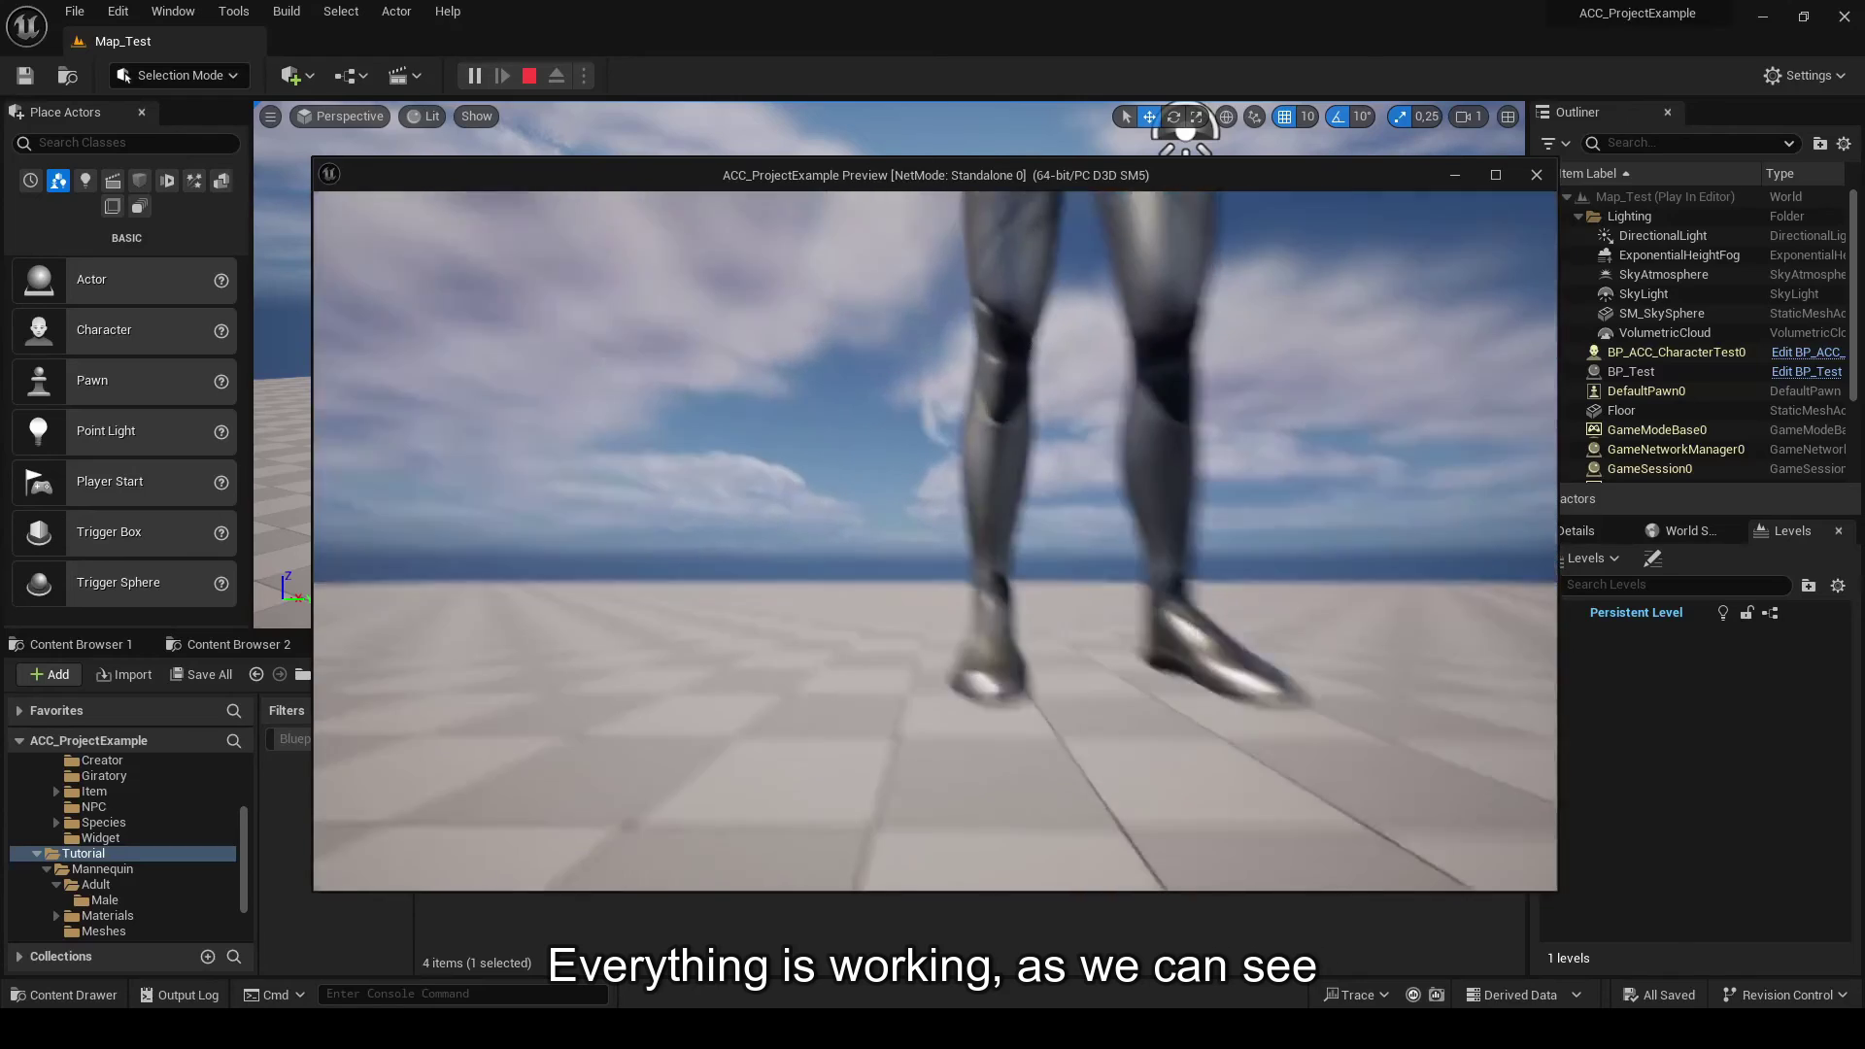
pyautogui.press('w')
pyautogui.press('s')
pyautogui.press('w')
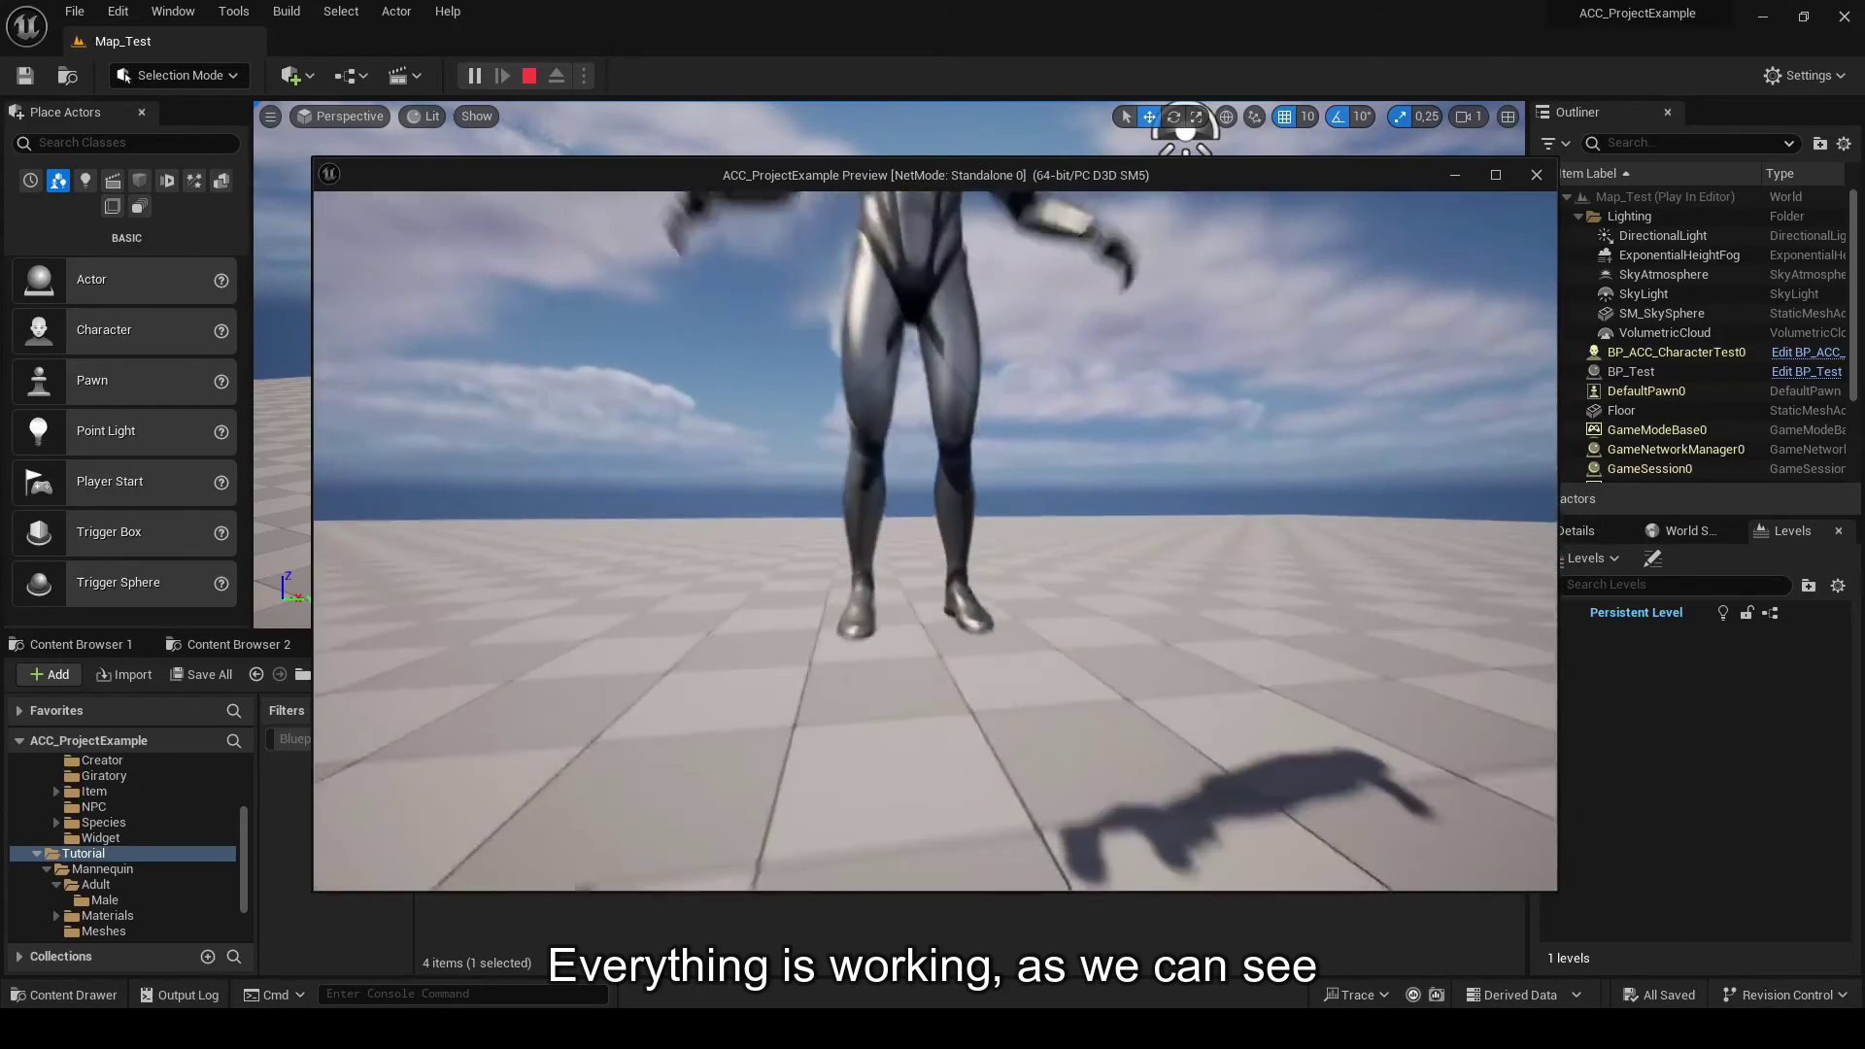
pyautogui.press('s')
pyautogui.press('w')
pyautogui.press('Escape')
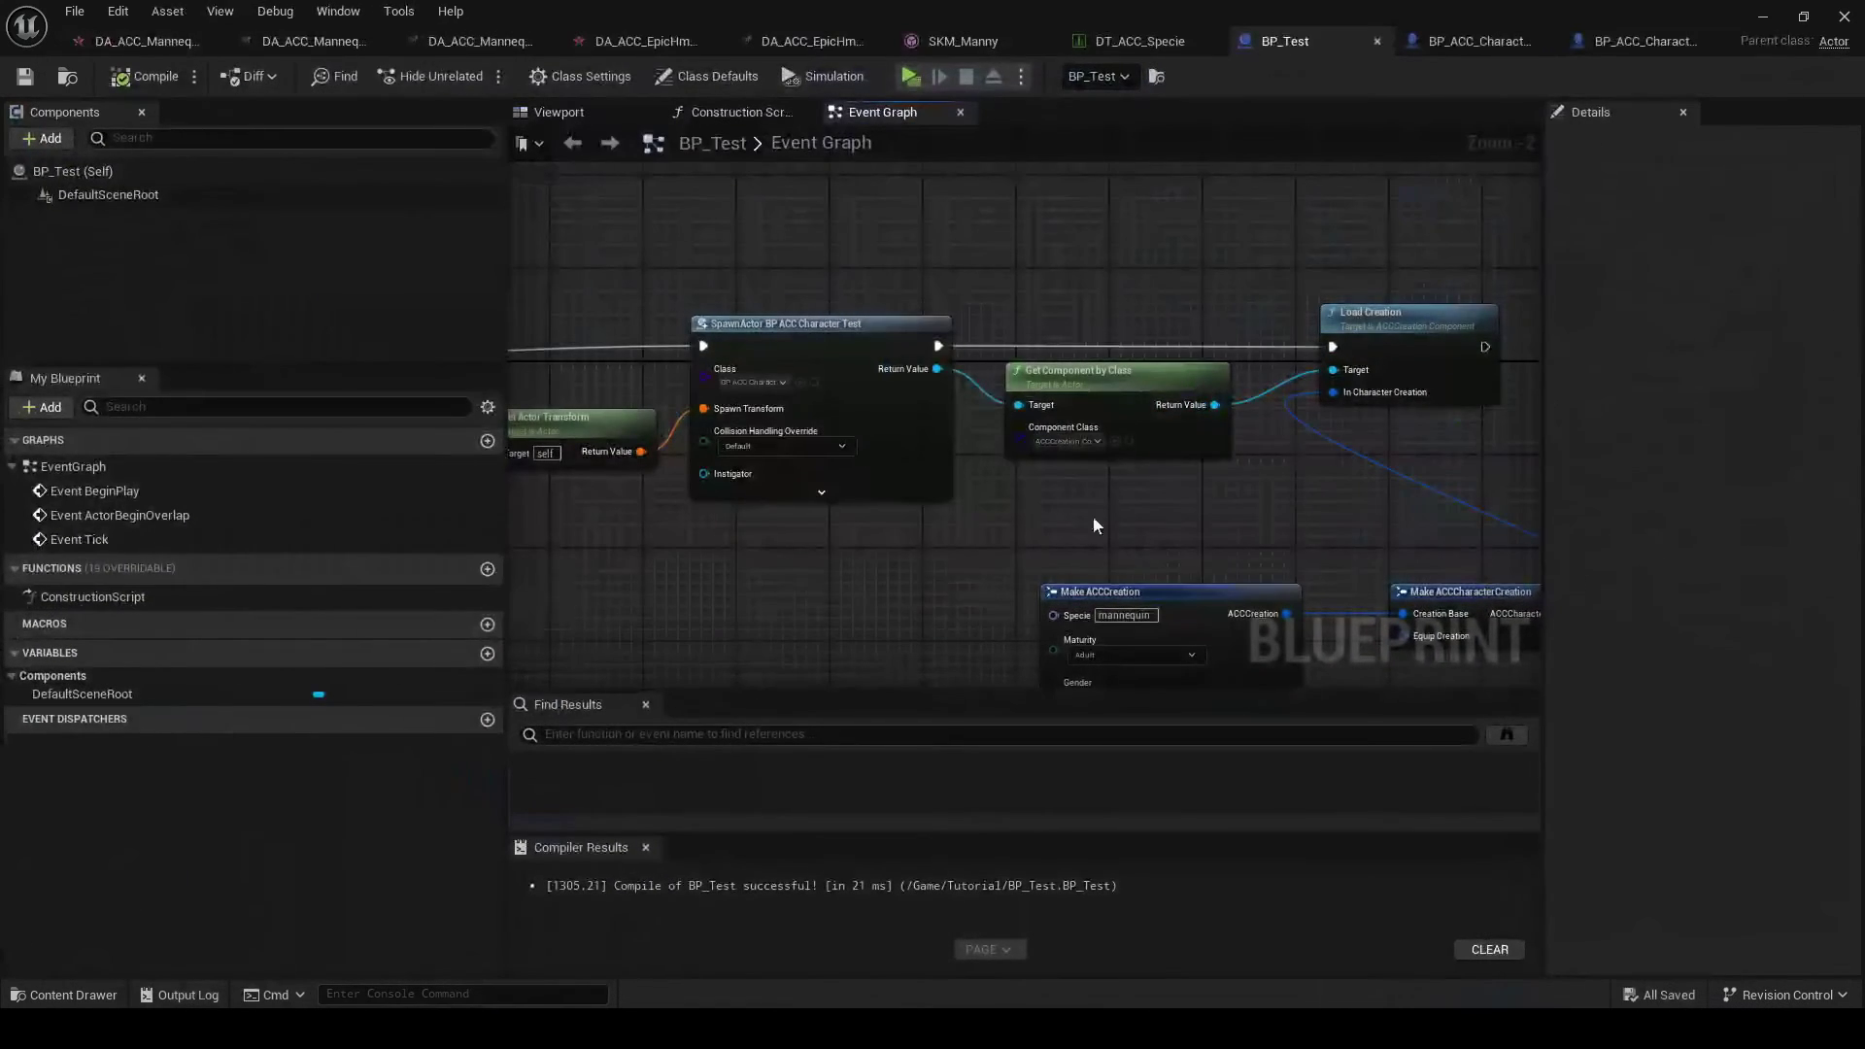
# - In the BP_ACC_CharacterTest viewport, assign SKM_Manny as the Mesh component's skeletal mesh asset
pyautogui.click(1641, 41)
pyautogui.click(568, 112)
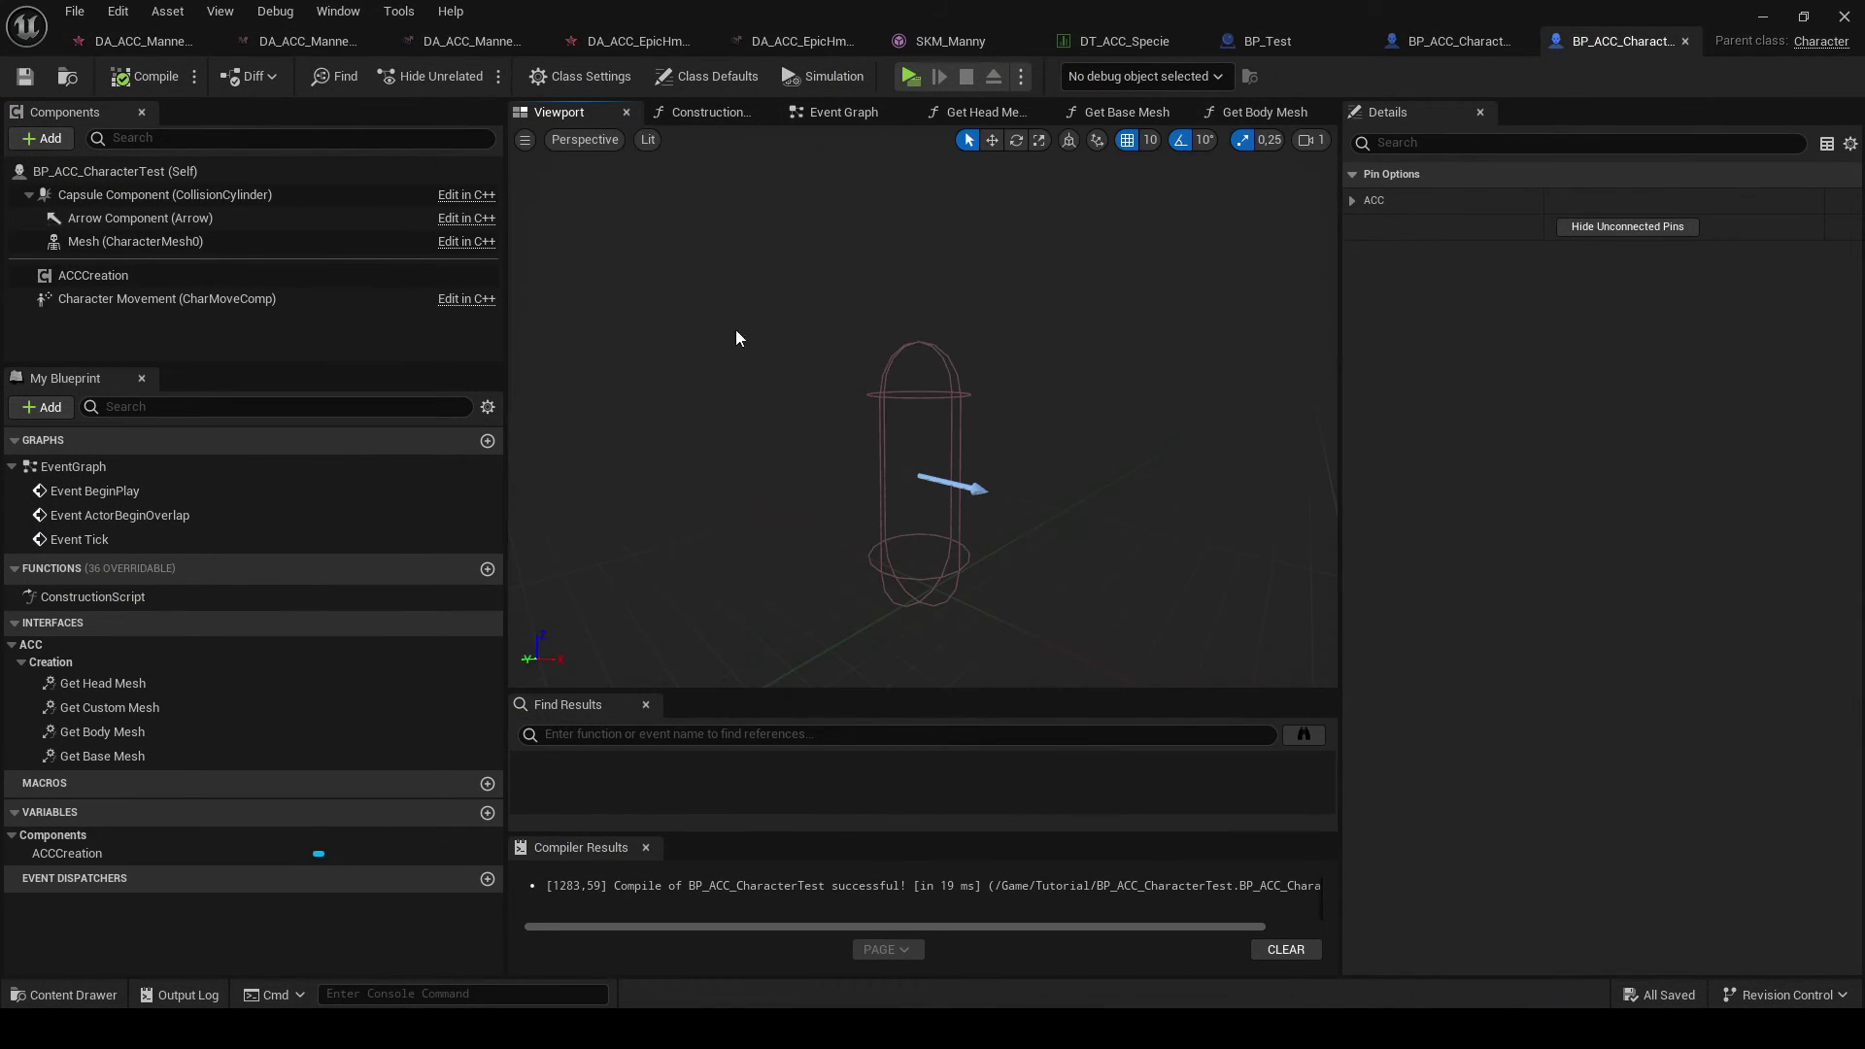
pyautogui.click(211, 240)
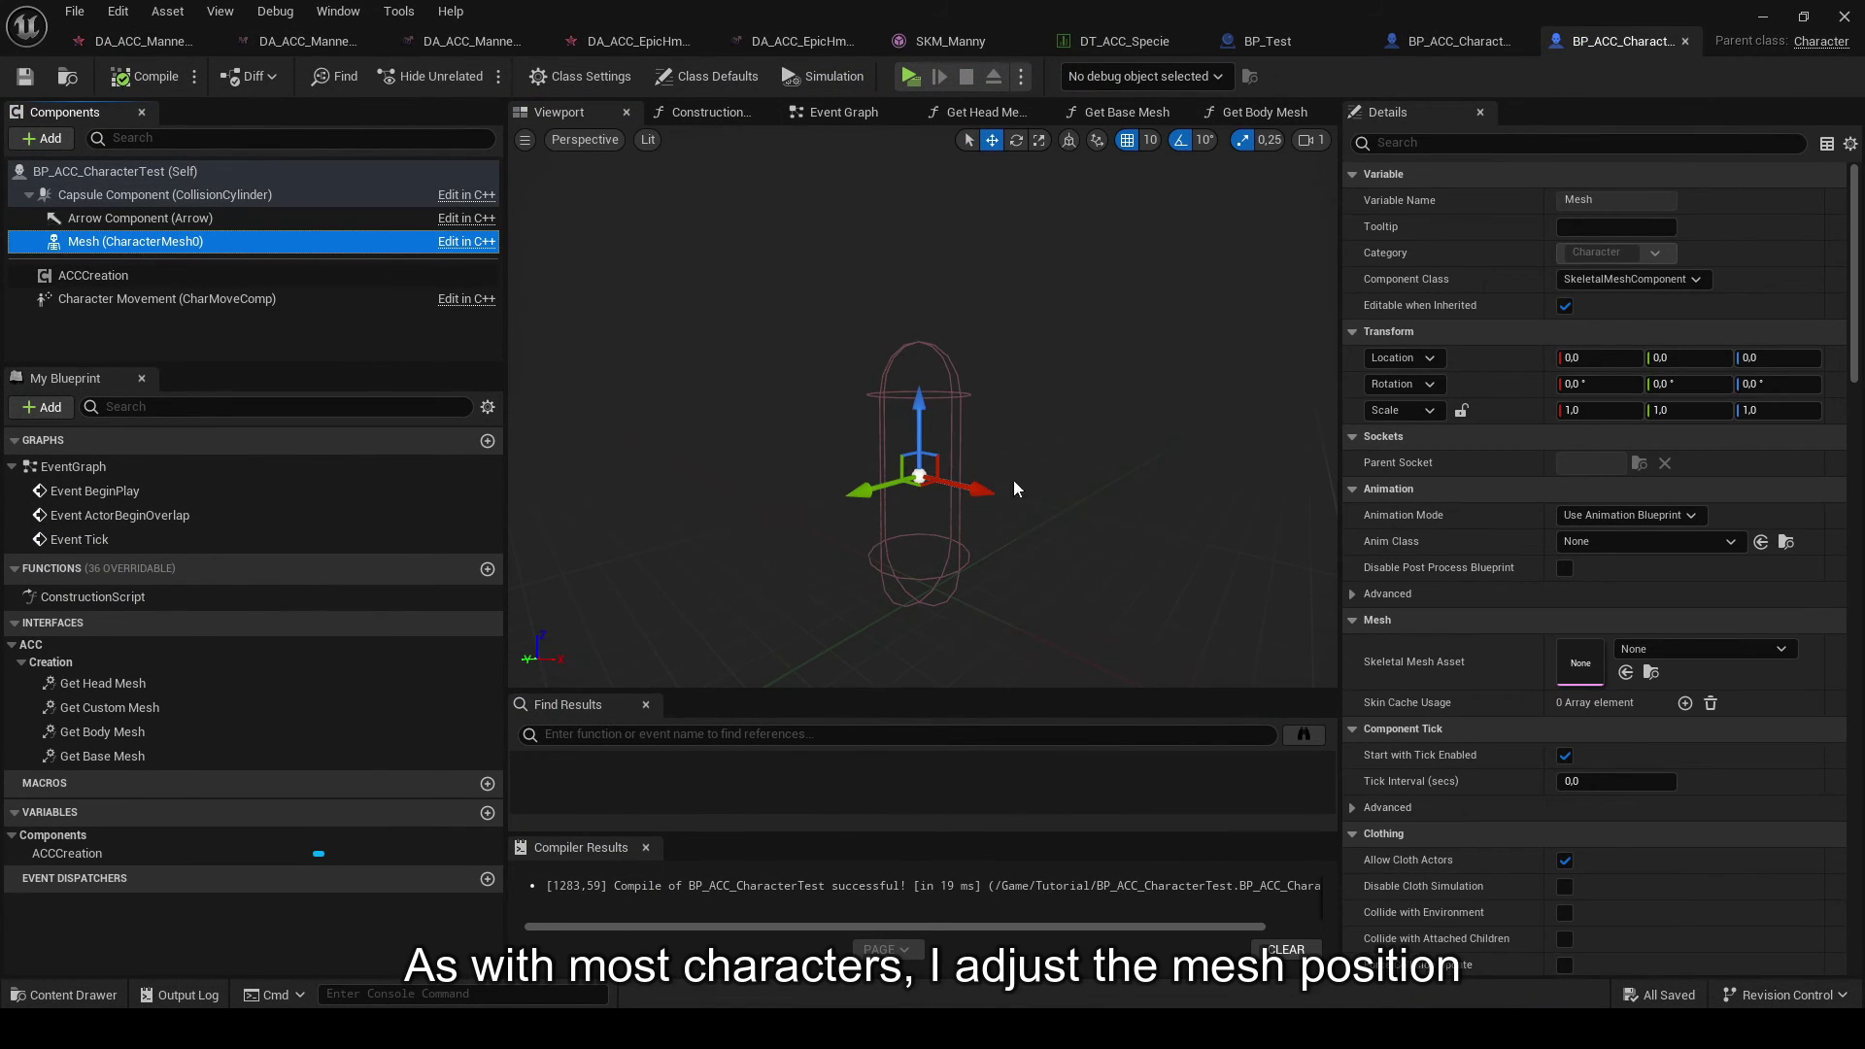
pyautogui.click(1732, 650)
pyautogui.write('Man')
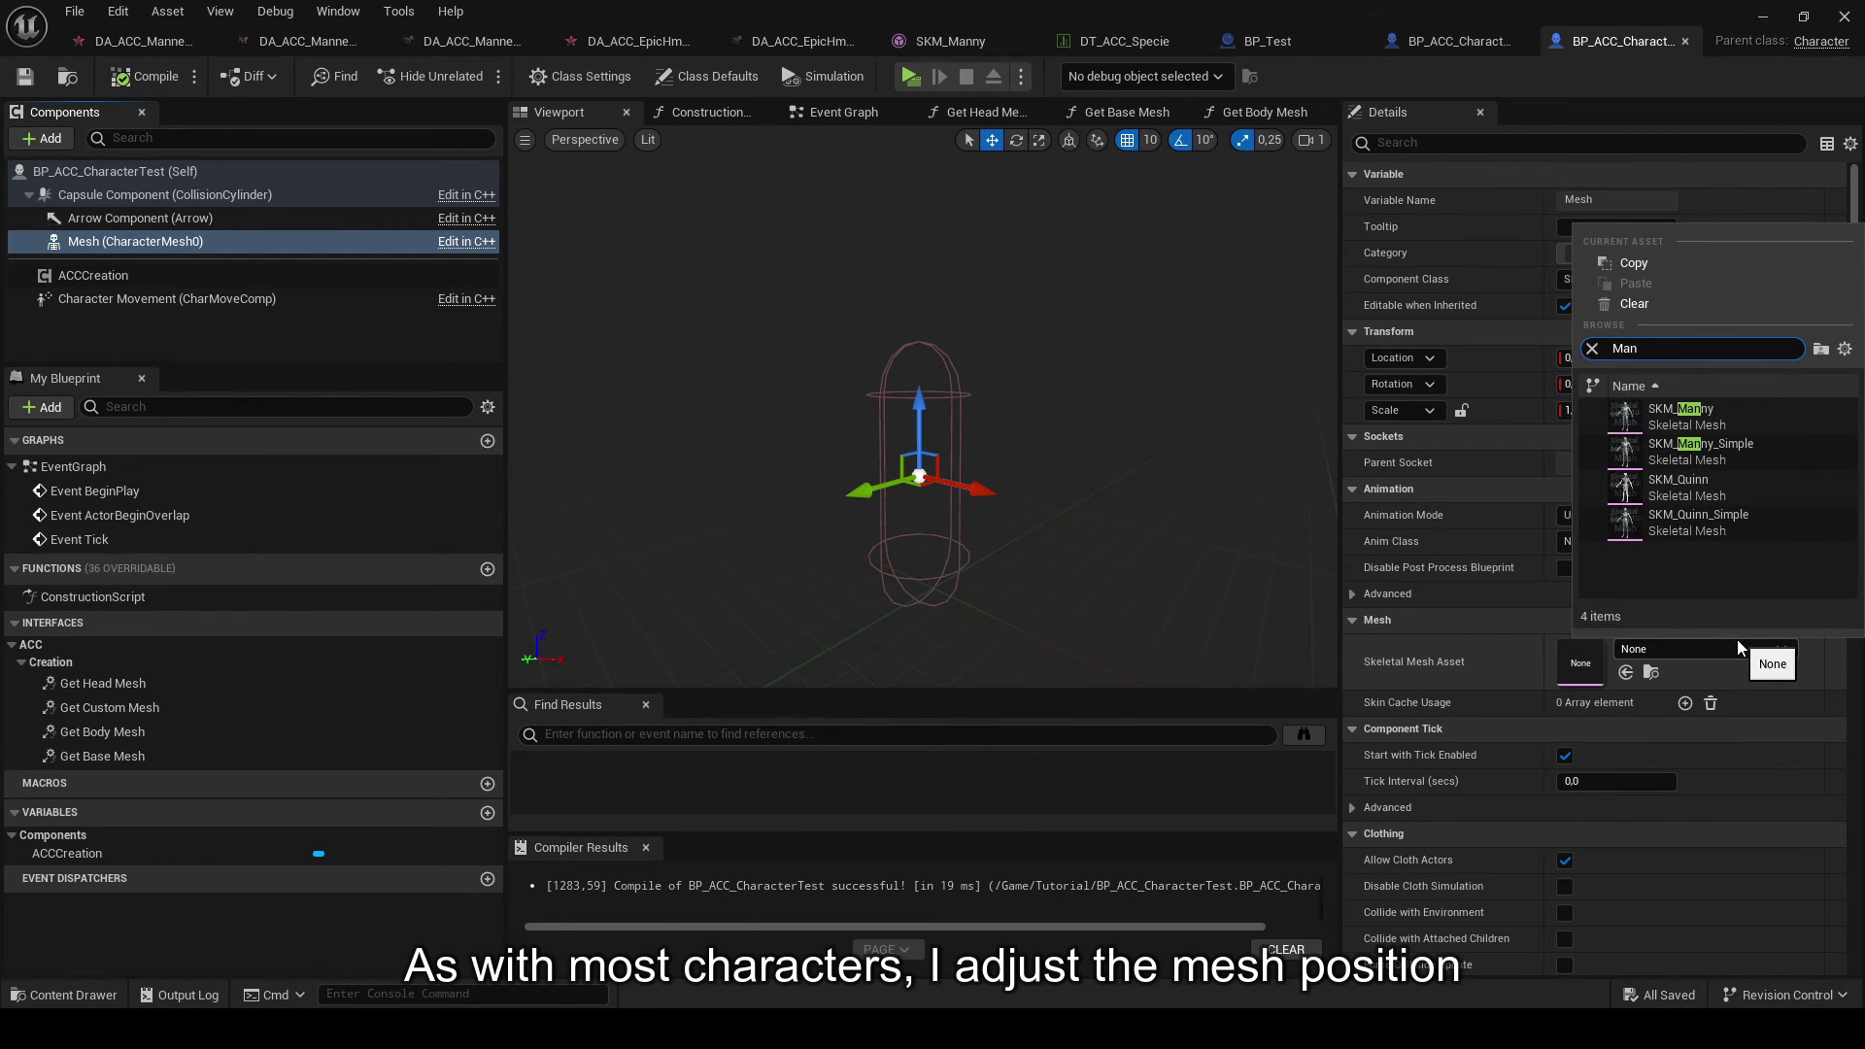
pyautogui.click(1710, 416)
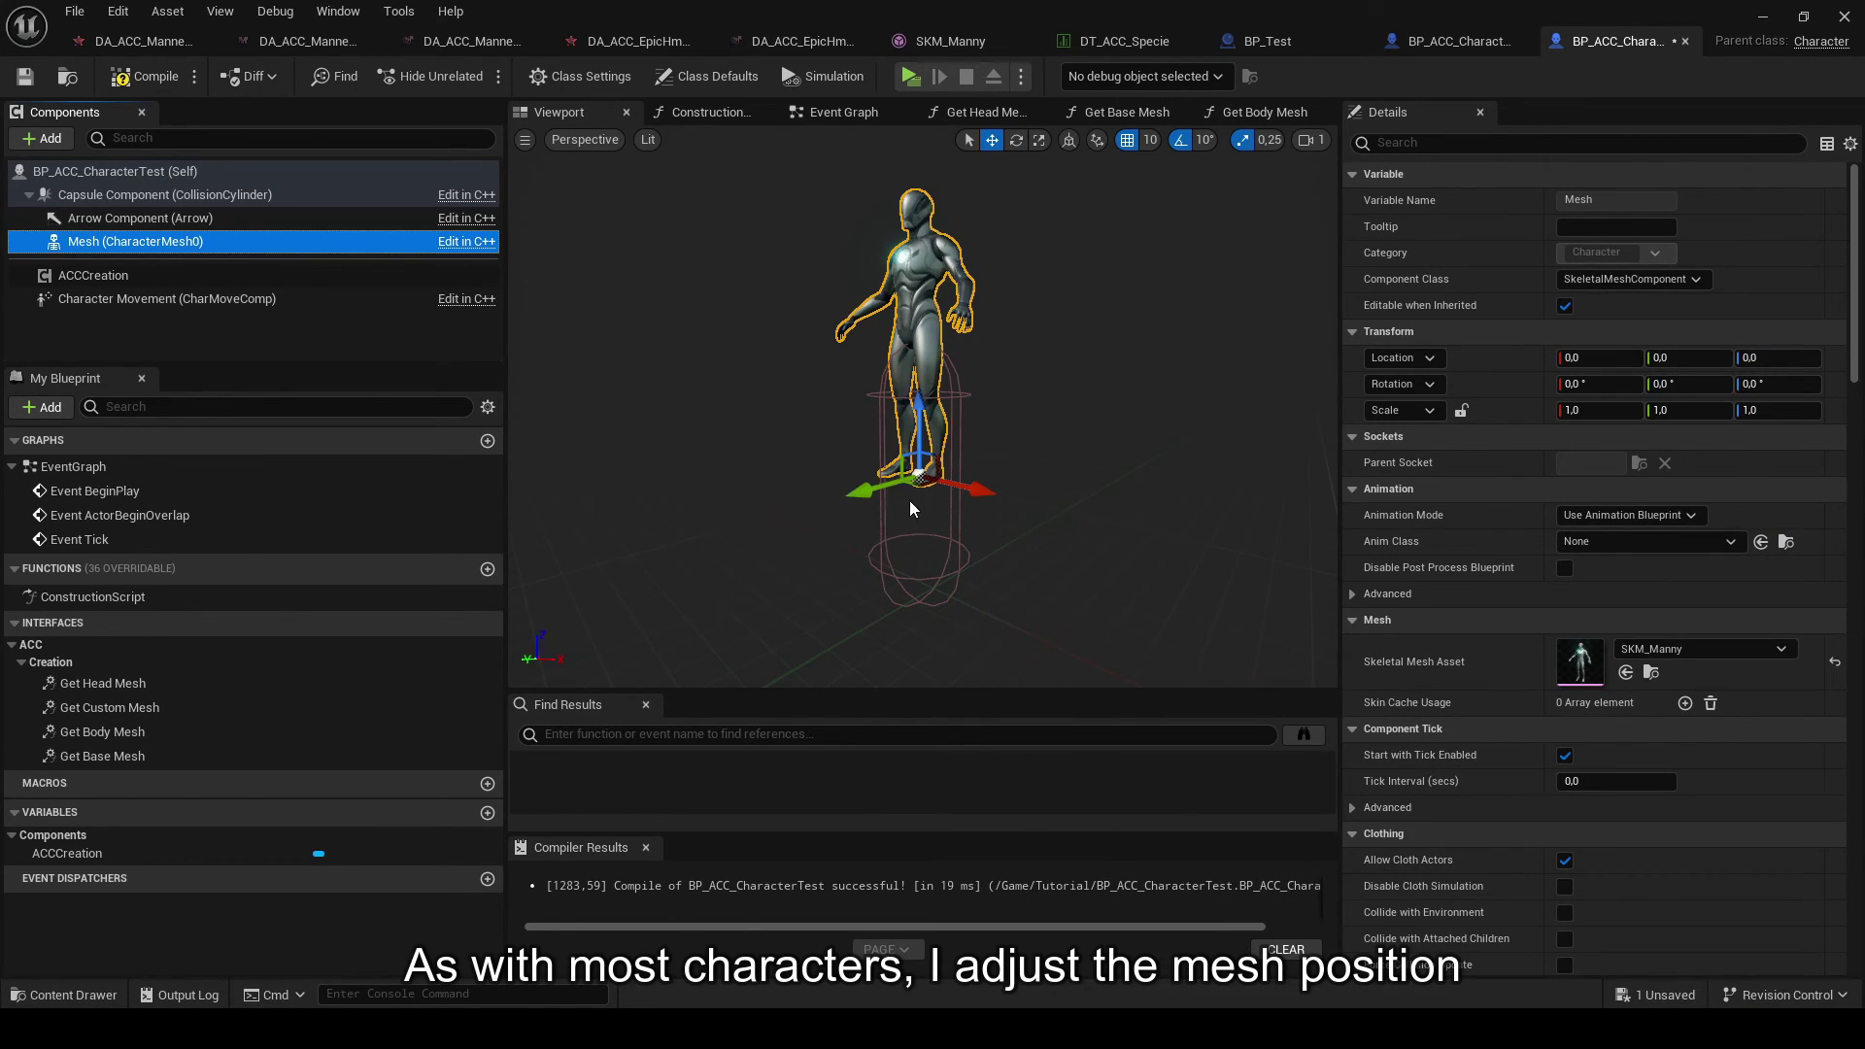
# - Lower the Mesh component to a Z location of -90 so the feet meet the base of the capsule
pyautogui.moveTo(911, 495); pyautogui.dragTo(964, 482, button='right')
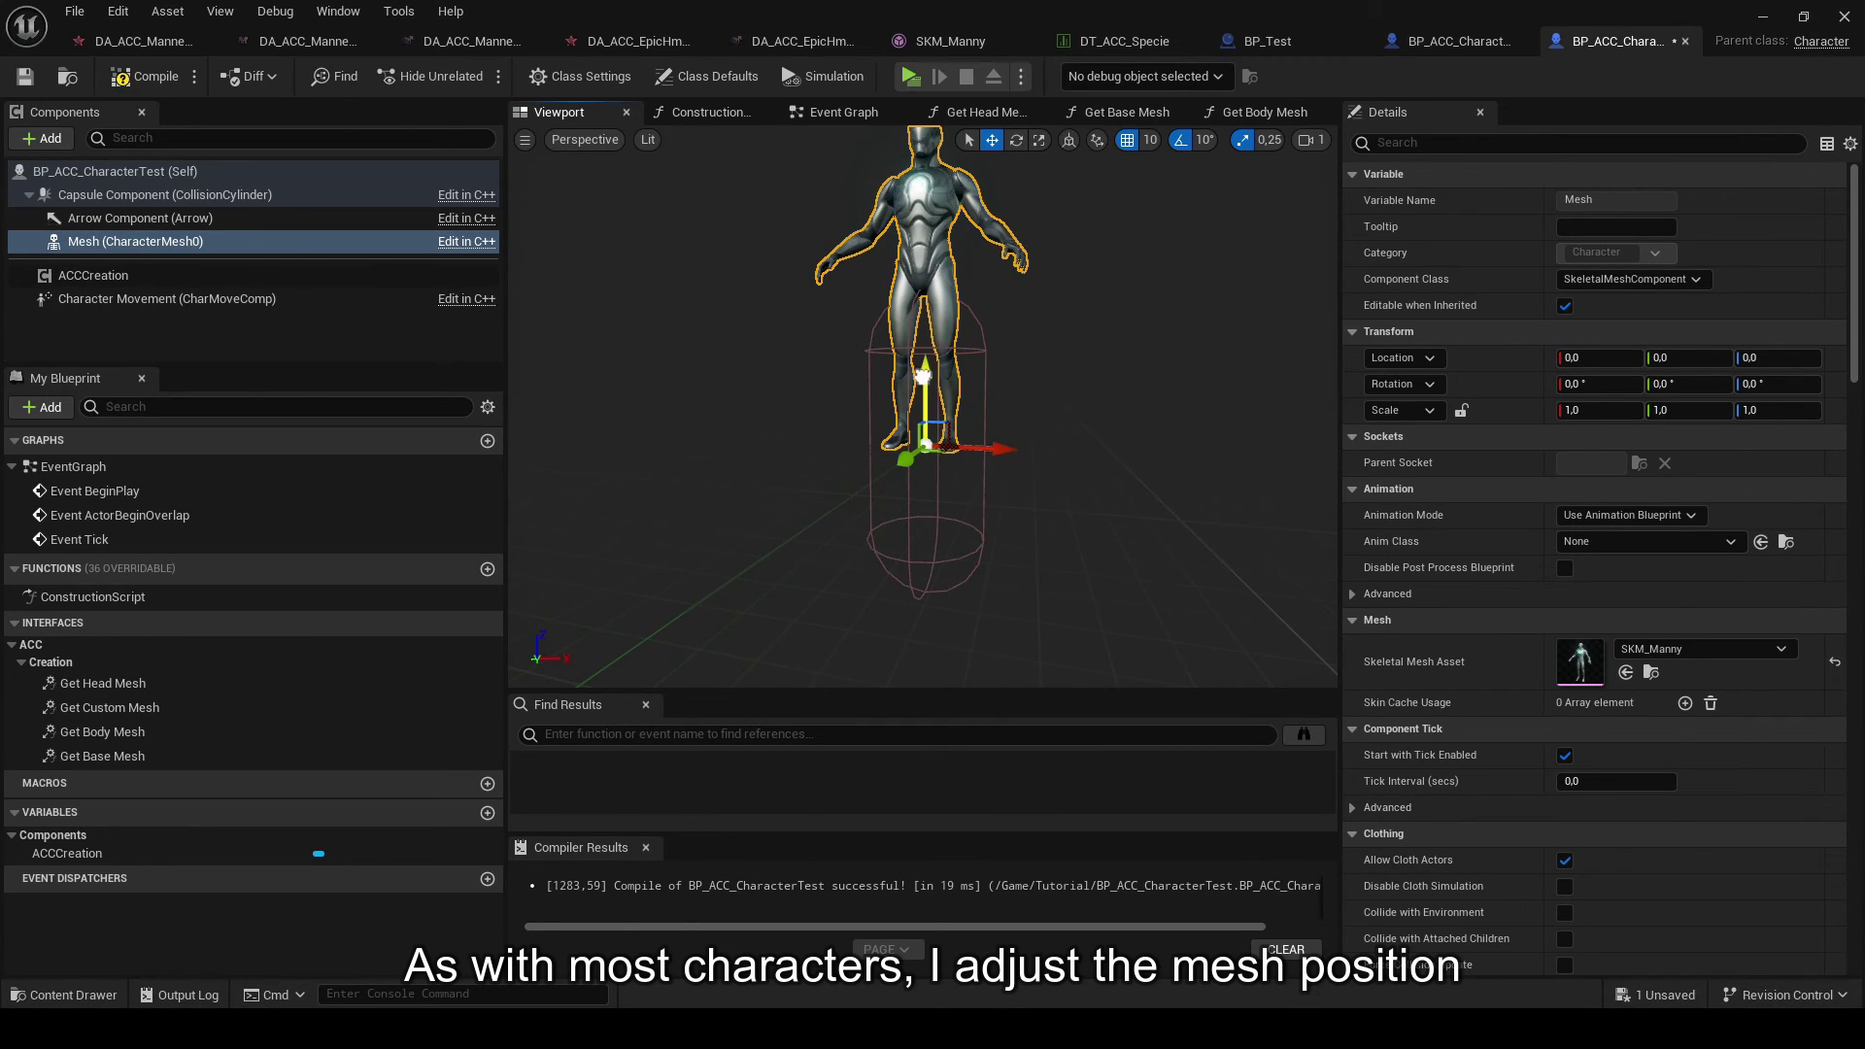
pyautogui.moveTo(930, 427); pyautogui.dragTo(918, 544)
pyautogui.scroll(3, 972, 450)
pyautogui.moveTo(971, 450)
pyautogui.mouseDown(button='middle')
pyautogui.moveTo(977, 515)
pyautogui.moveTo(938, 450)
pyautogui.mouseUp(button='middle')
pyautogui.scroll(3, 991, 442)
pyautogui.scroll(-3, 1006, 429)
pyautogui.moveTo(947, 426); pyautogui.dragTo(956, 463)
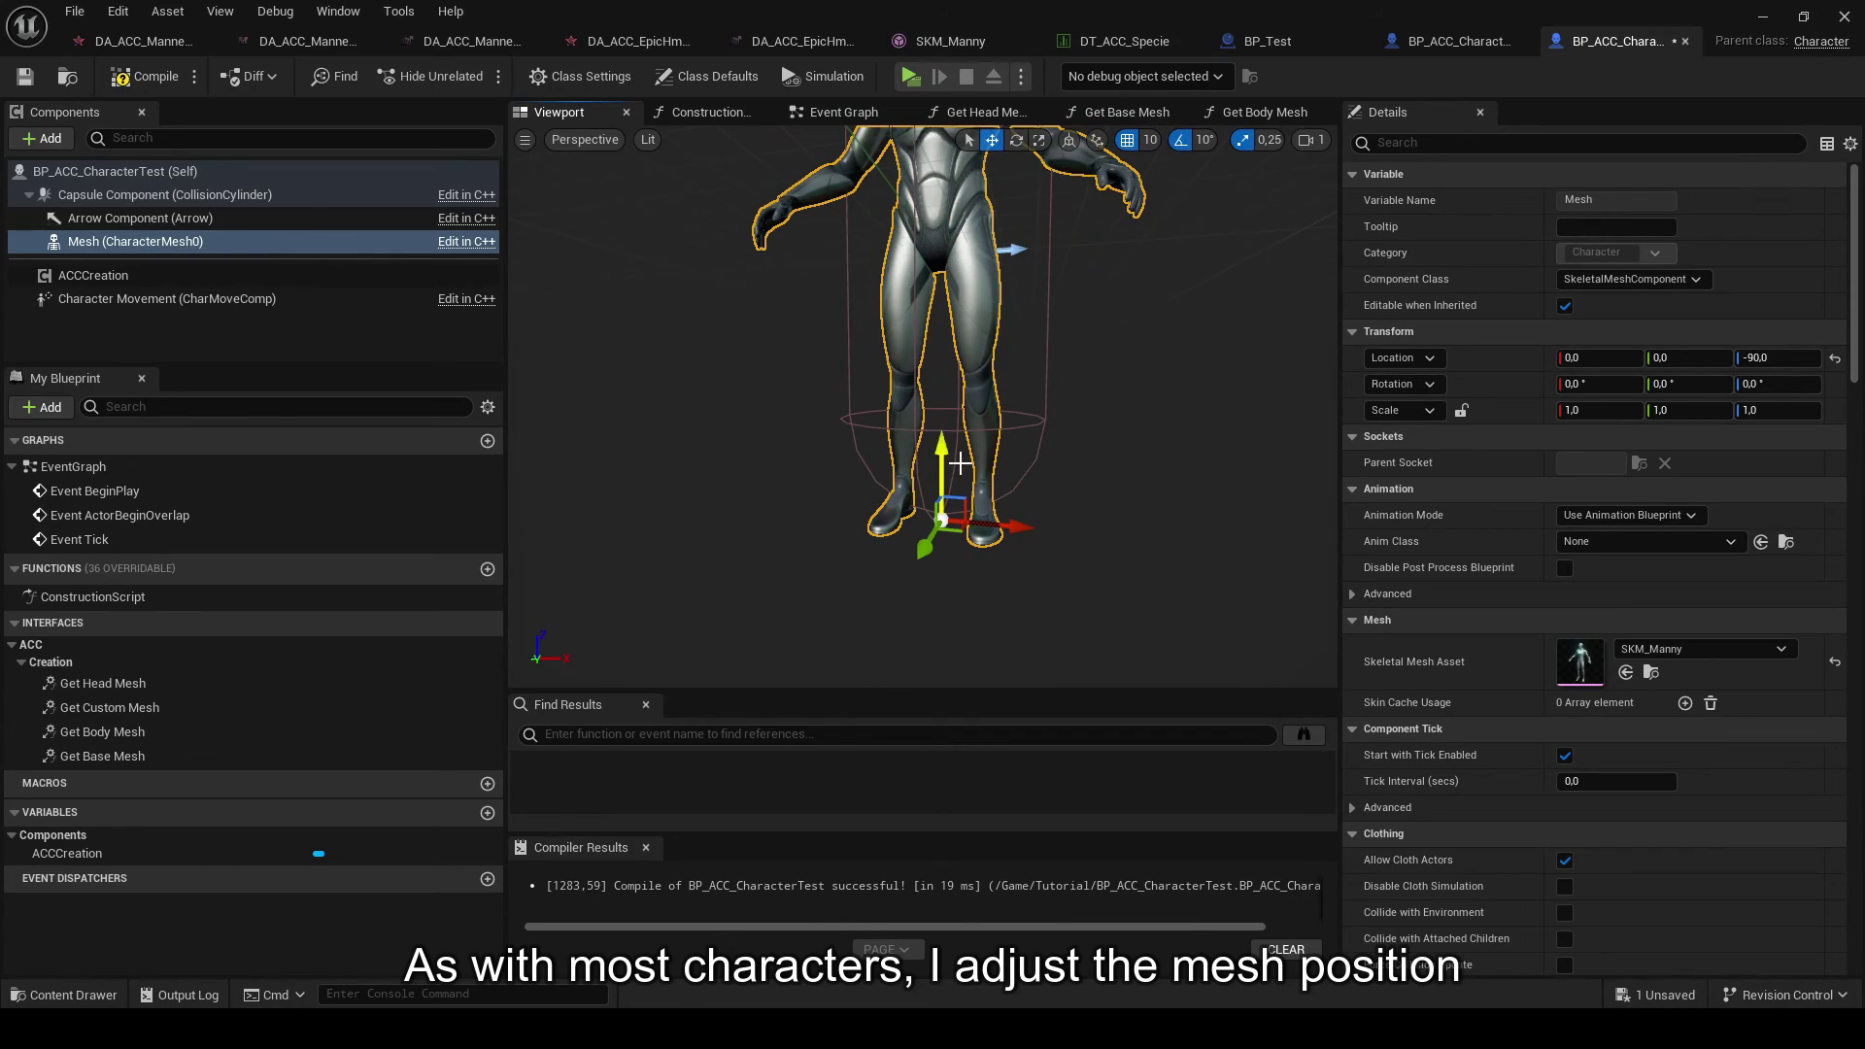
pyautogui.moveTo(1018, 463); pyautogui.dragTo(1049, 388, button='middle')
pyautogui.scroll(-5, 1020, 463)
pyautogui.moveTo(1020, 462); pyautogui.dragTo(904, 455, button='right')
pyautogui.moveTo(1020, 462); pyautogui.dragTo(1117, 485, button='middle')
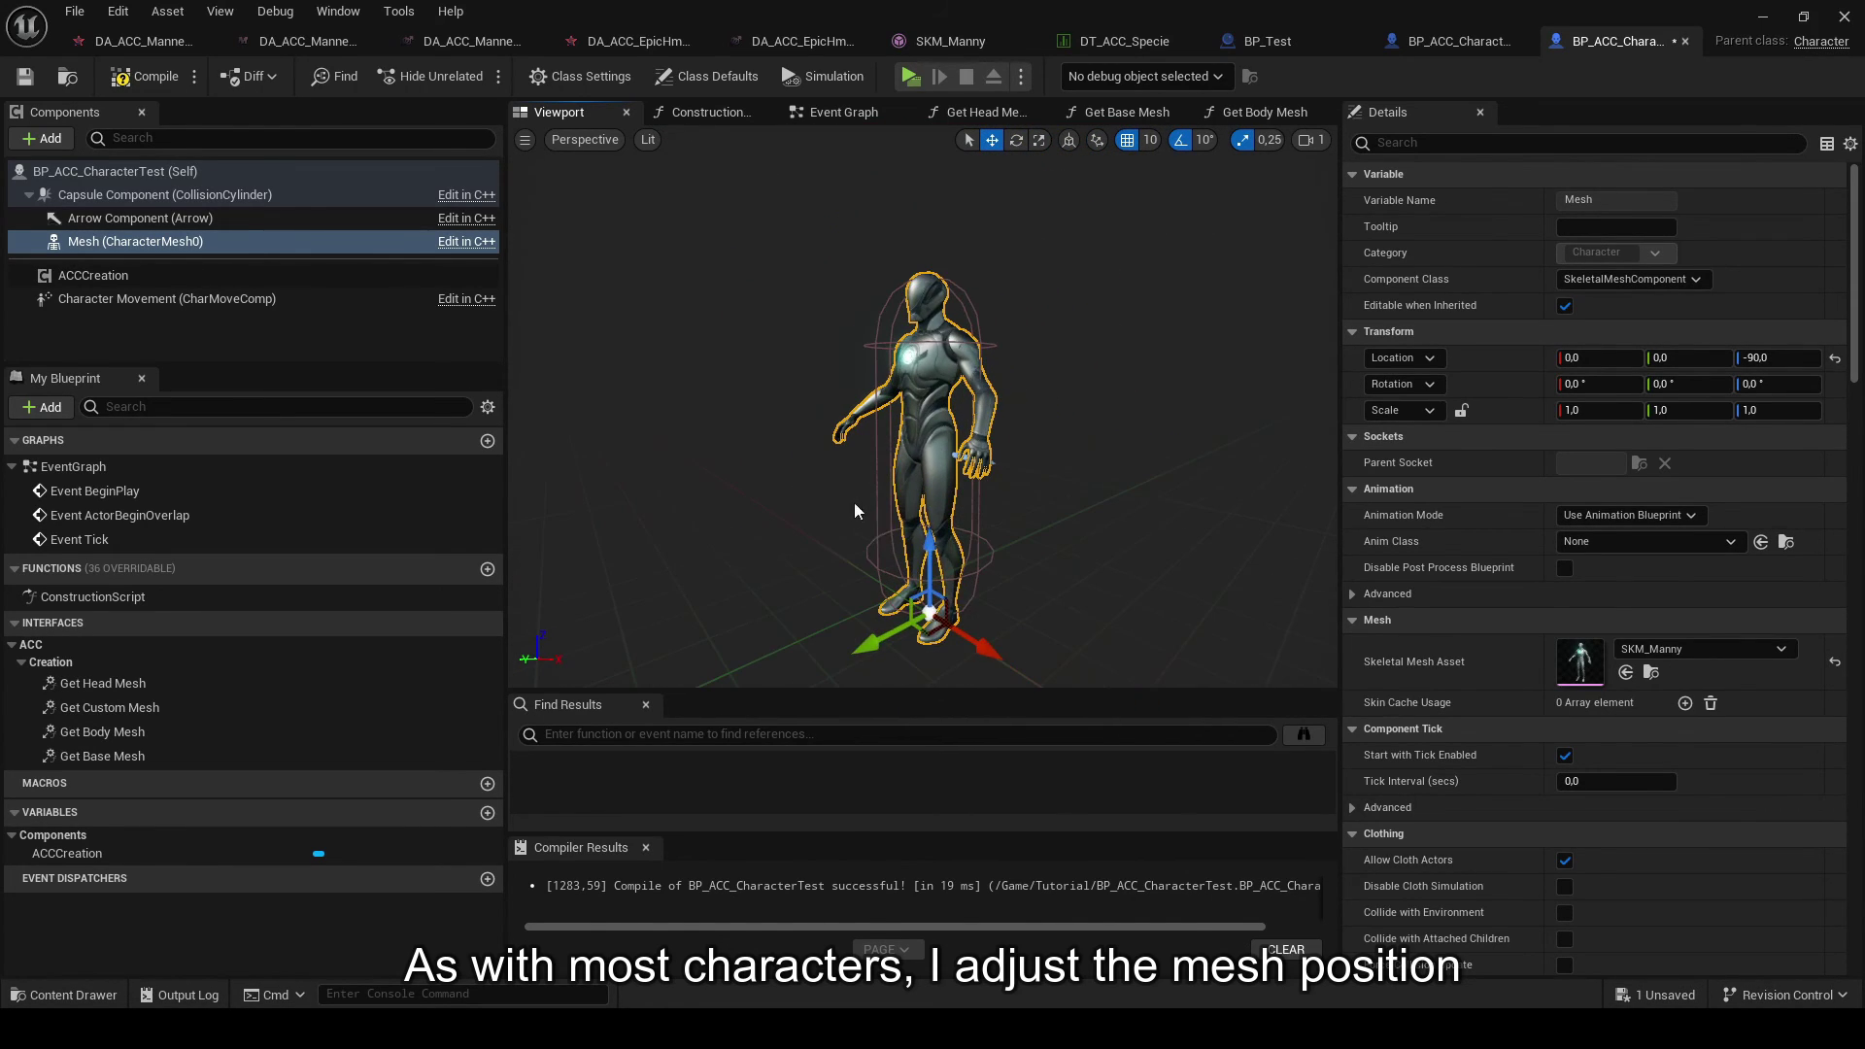
# - Rotate the Mesh component about its Z axis to about -90° so it faces along the arrow
pyautogui.press('e')
pyautogui.scroll(-3, 1029, 529)
pyautogui.moveTo(902, 612); pyautogui.dragTo(1012, 530)
pyautogui.moveTo(1028, 544); pyautogui.dragTo(1132, 490, button='right')
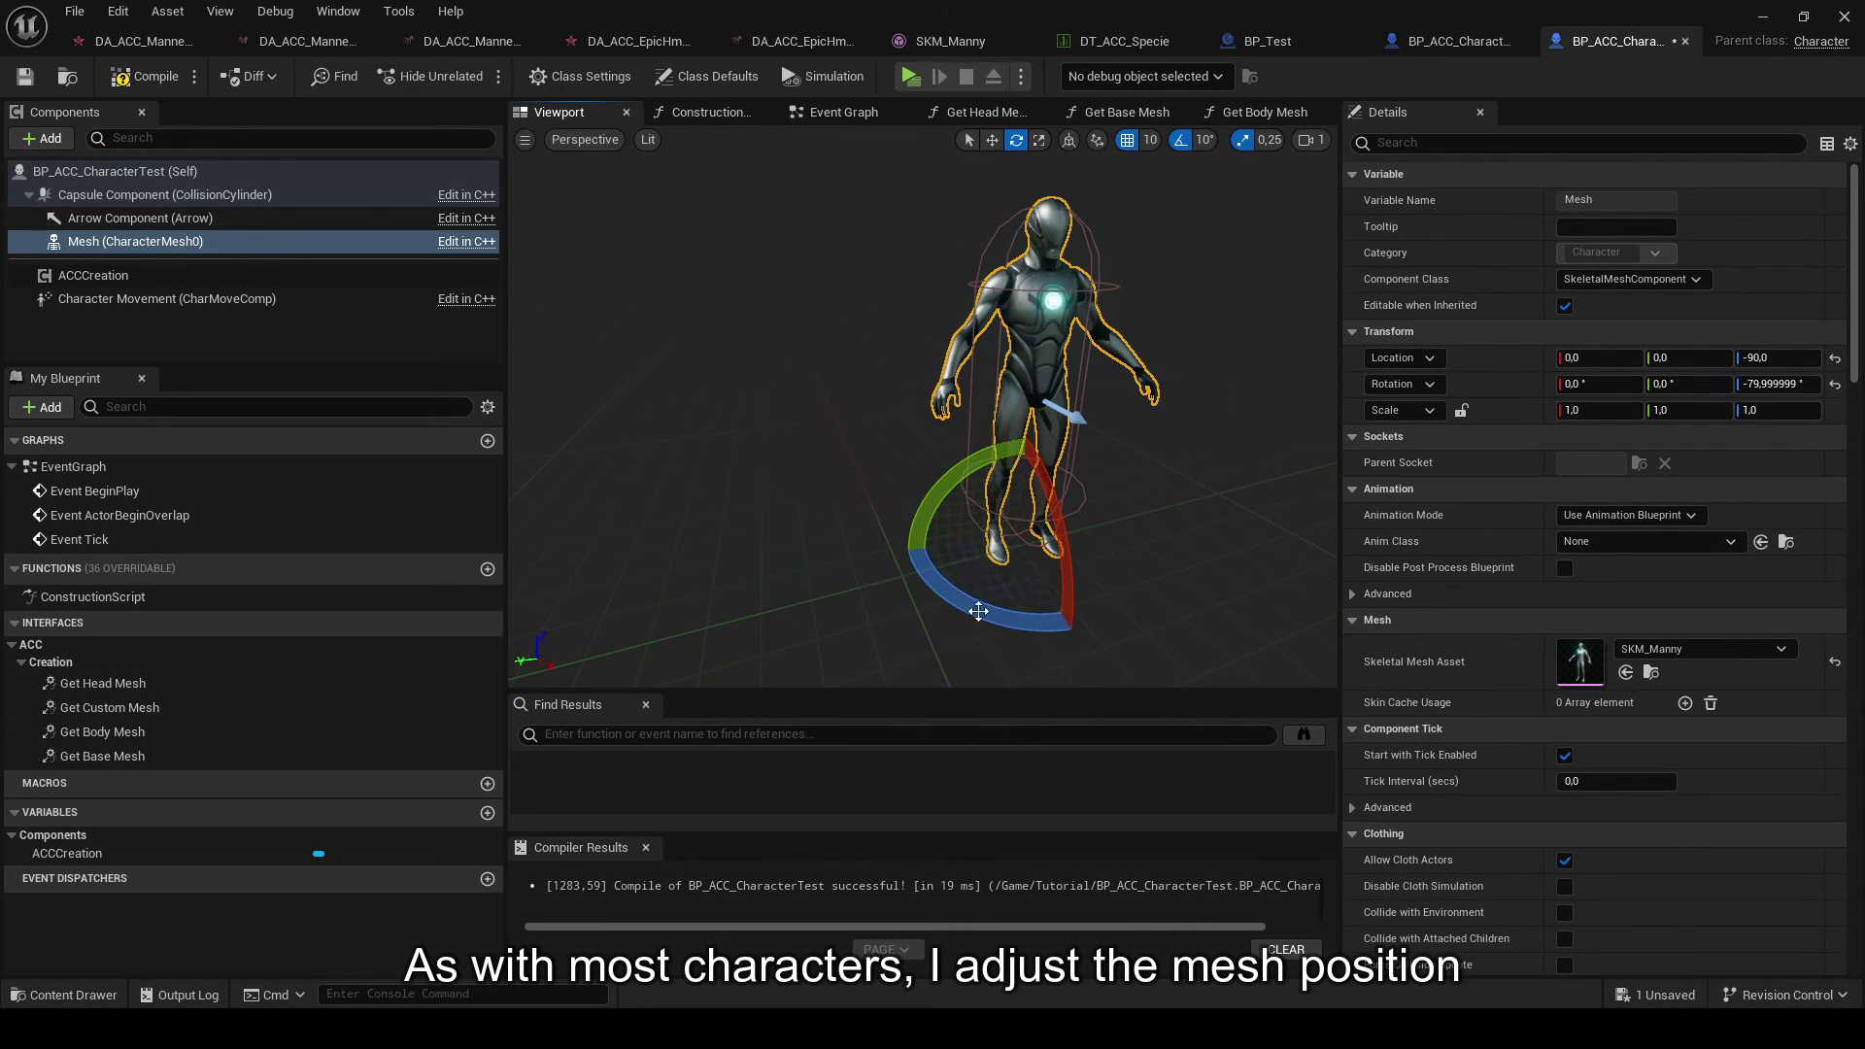
pyautogui.moveTo(978, 614); pyautogui.dragTo(1006, 619)
pyautogui.moveTo(796, 445); pyautogui.dragTo(1061, 460, button='right')
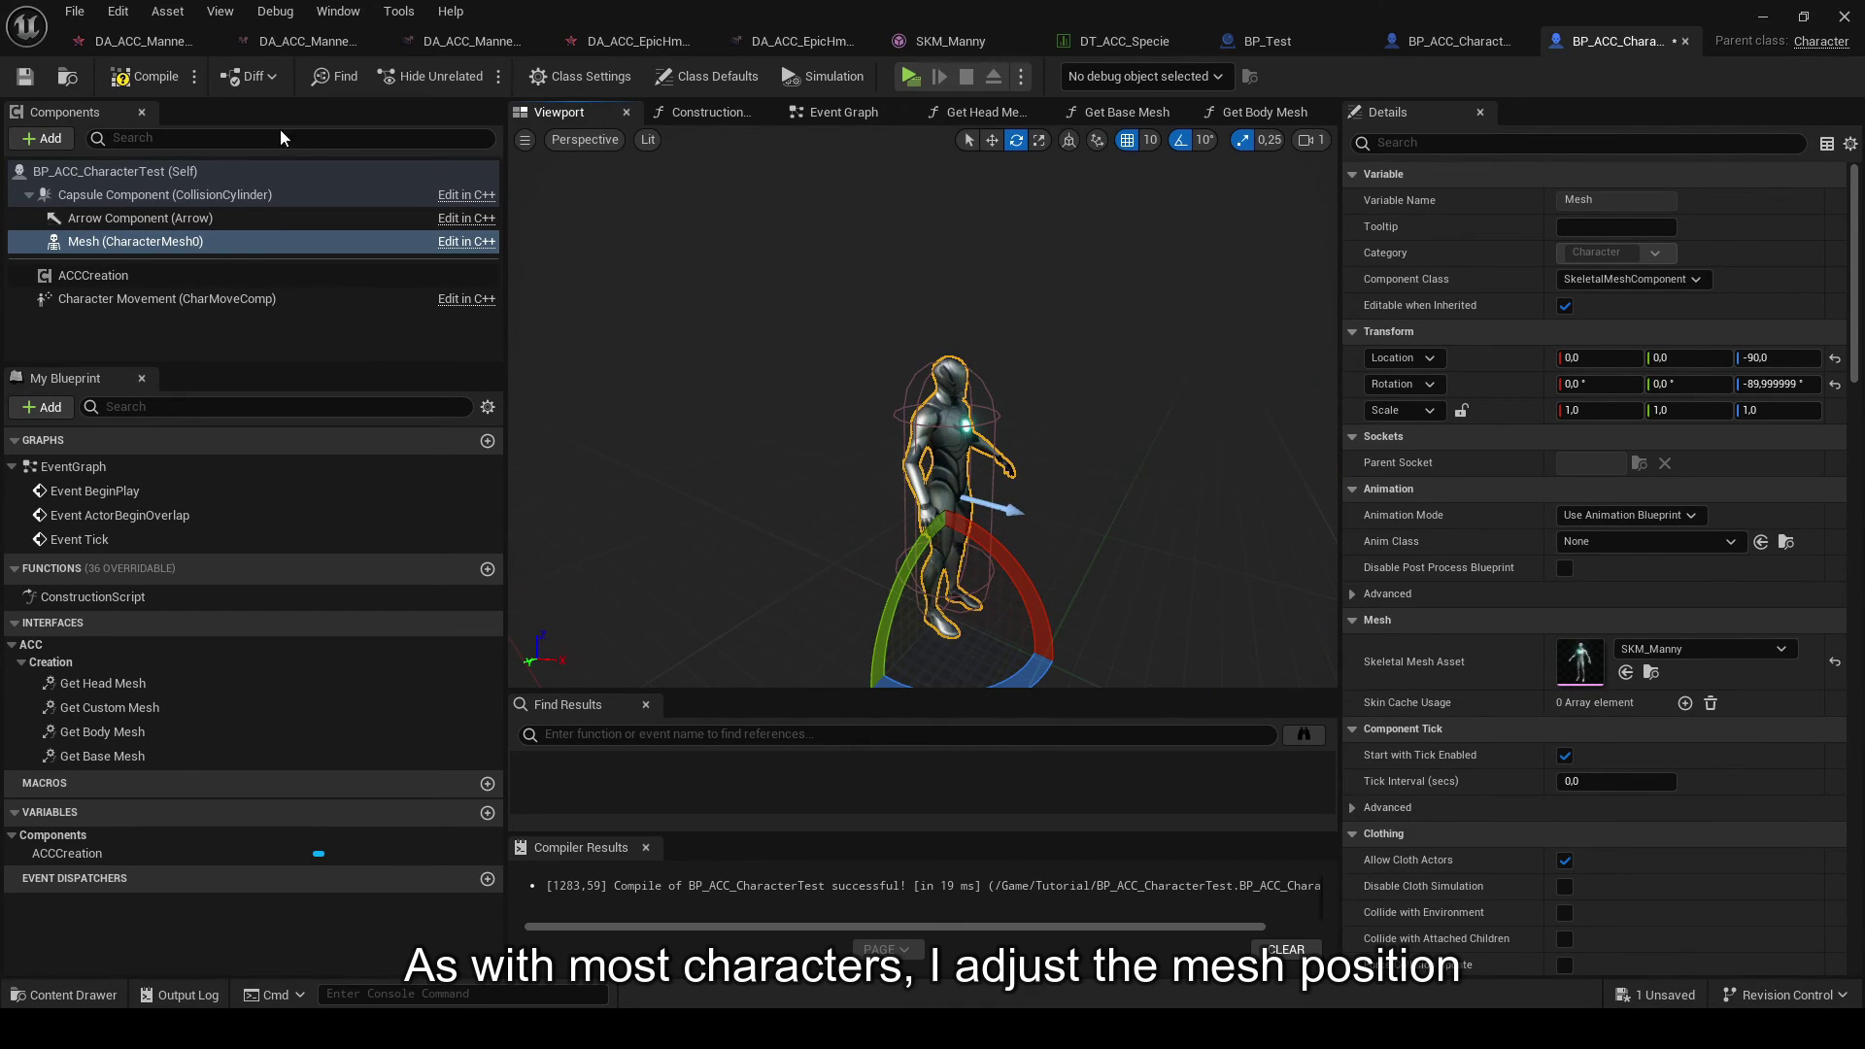
# - Compile the character blueprint, reset the Mesh component's skeletal mesh asset to None, and save
pyautogui.click(163, 77)
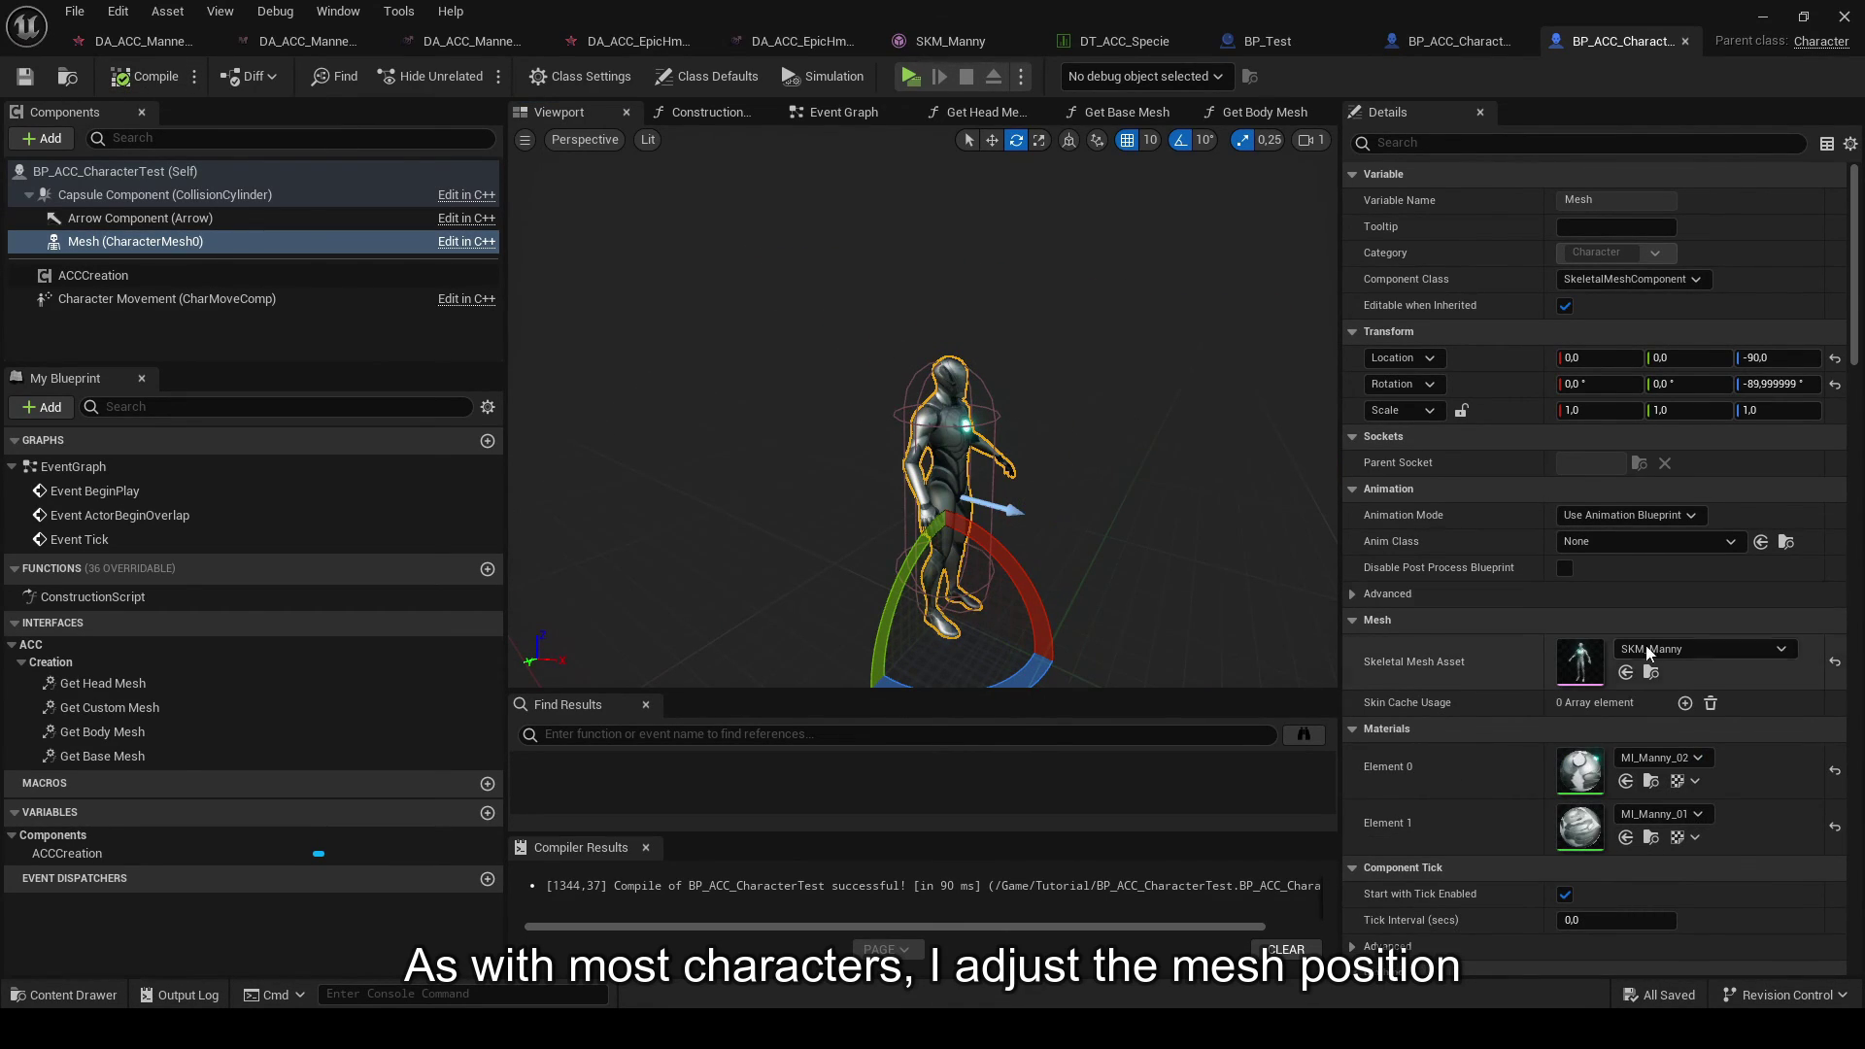
pyautogui.click(1835, 661)
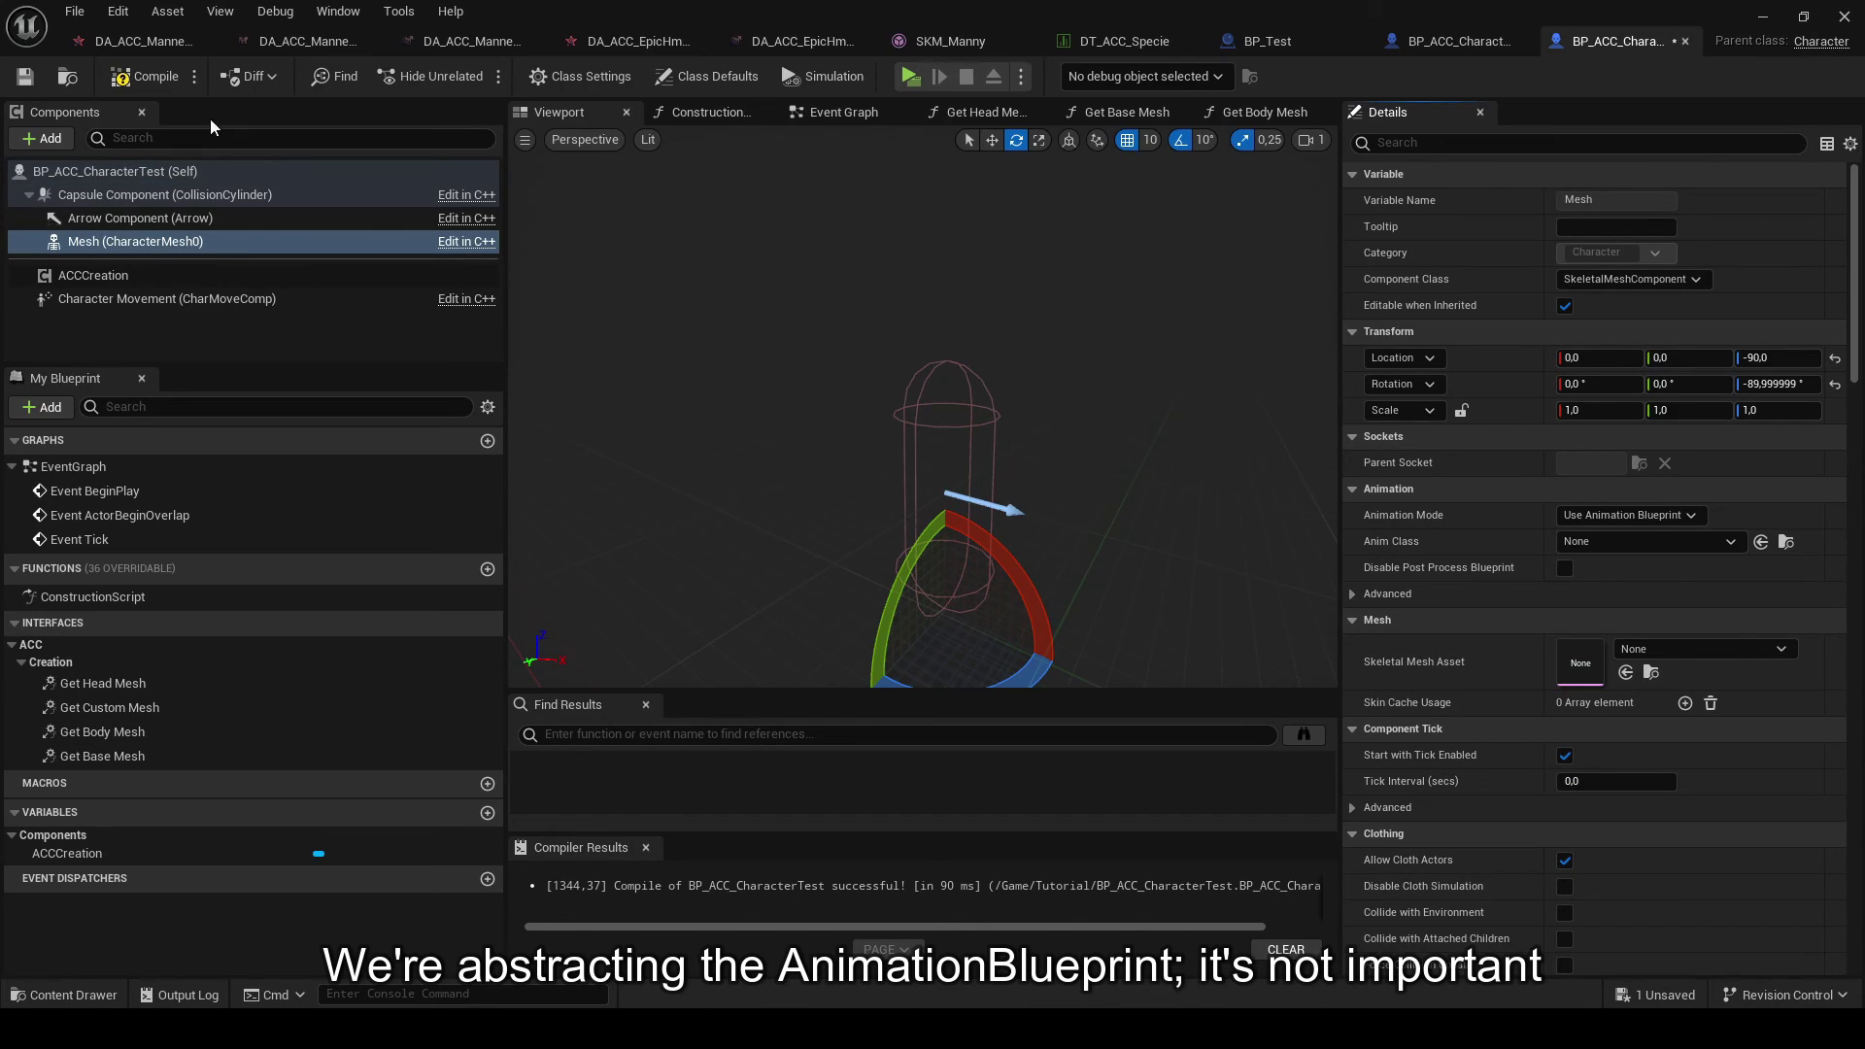
pyautogui.hotkey('ctrl', 's')
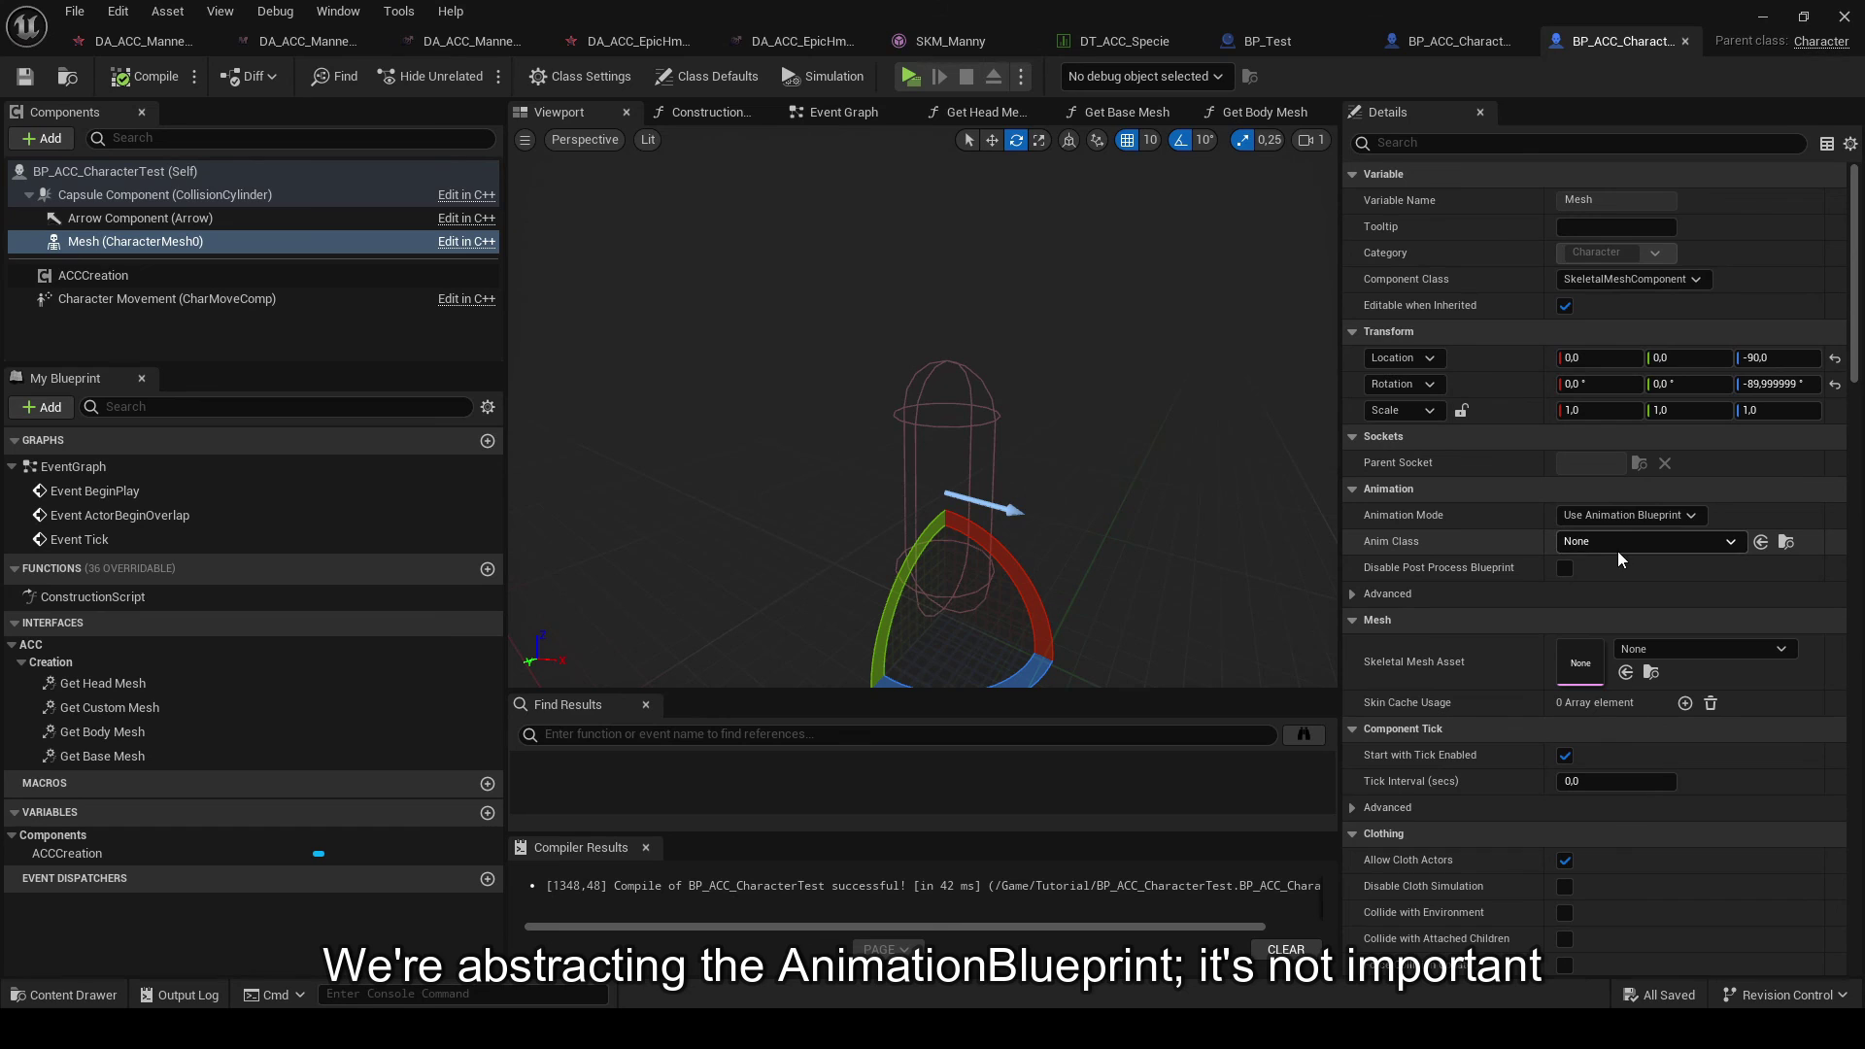
# - Return to Map_Test and play the level to check the placement and facing of the spawned character
pyautogui.click(1761, 18)
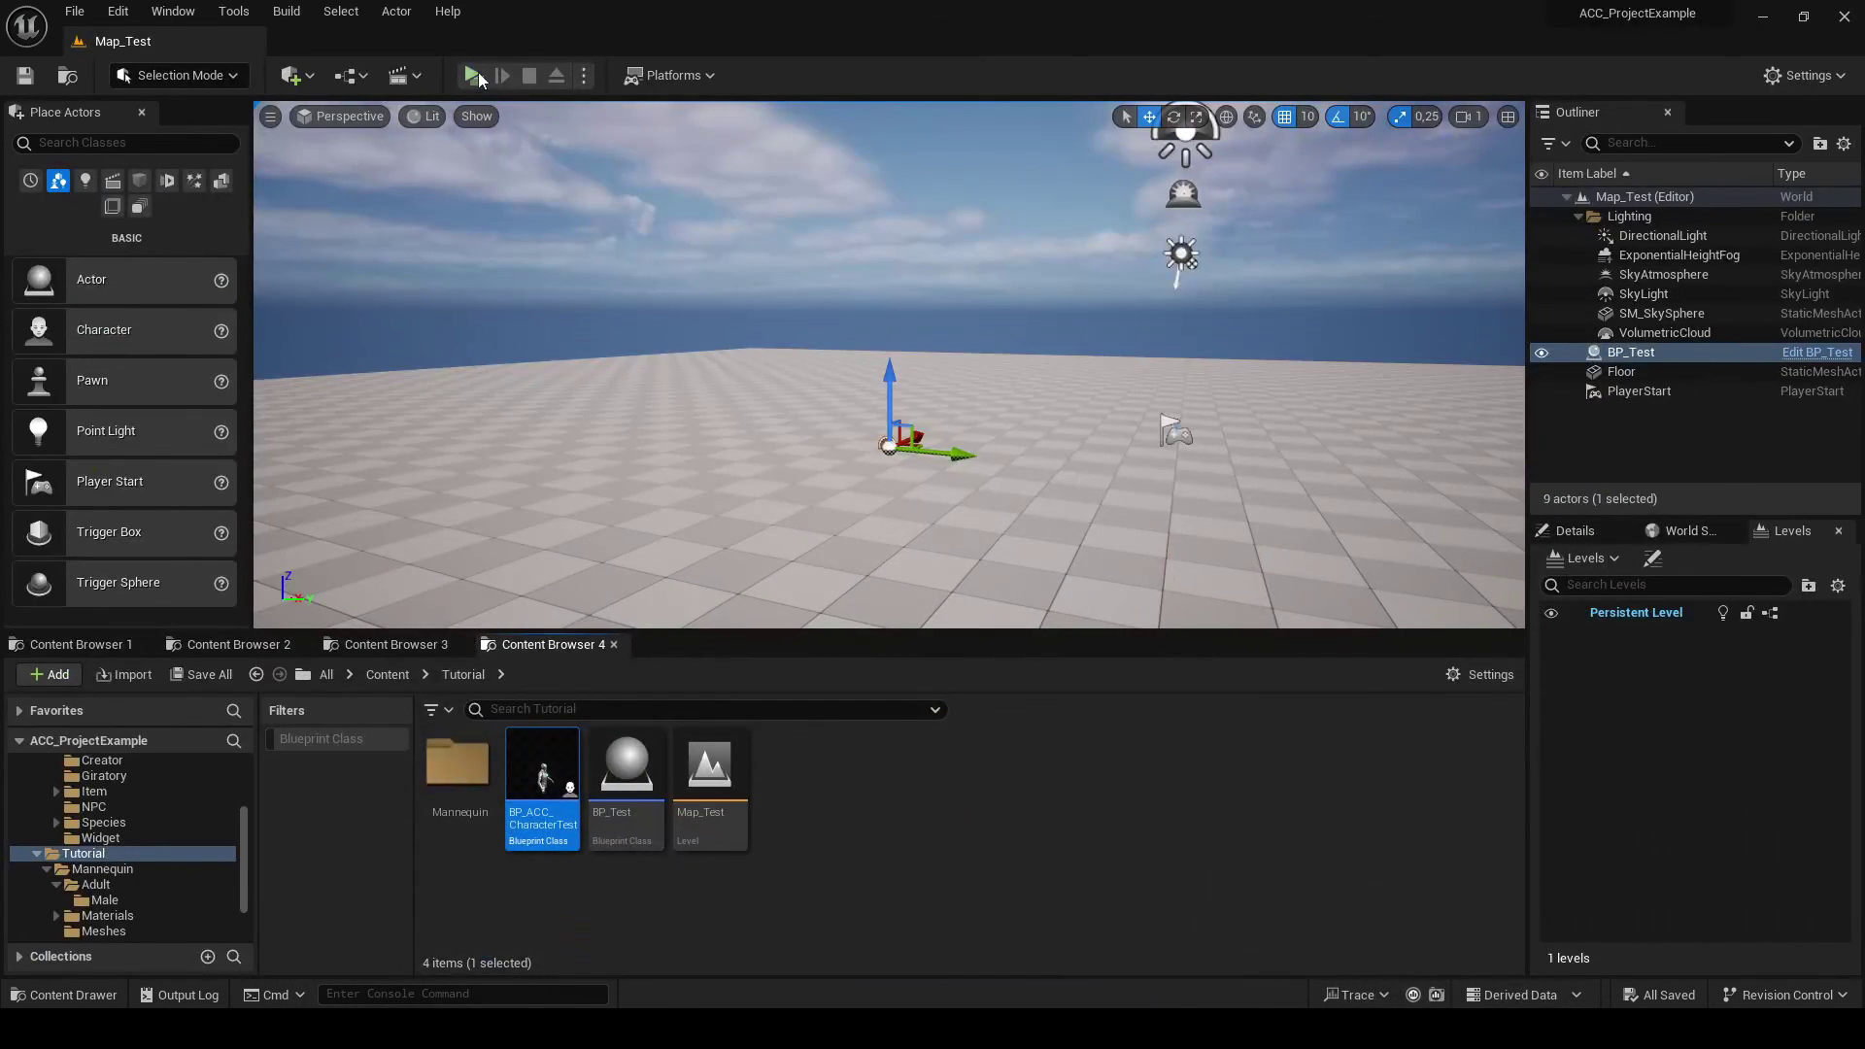
pyautogui.click(473, 75)
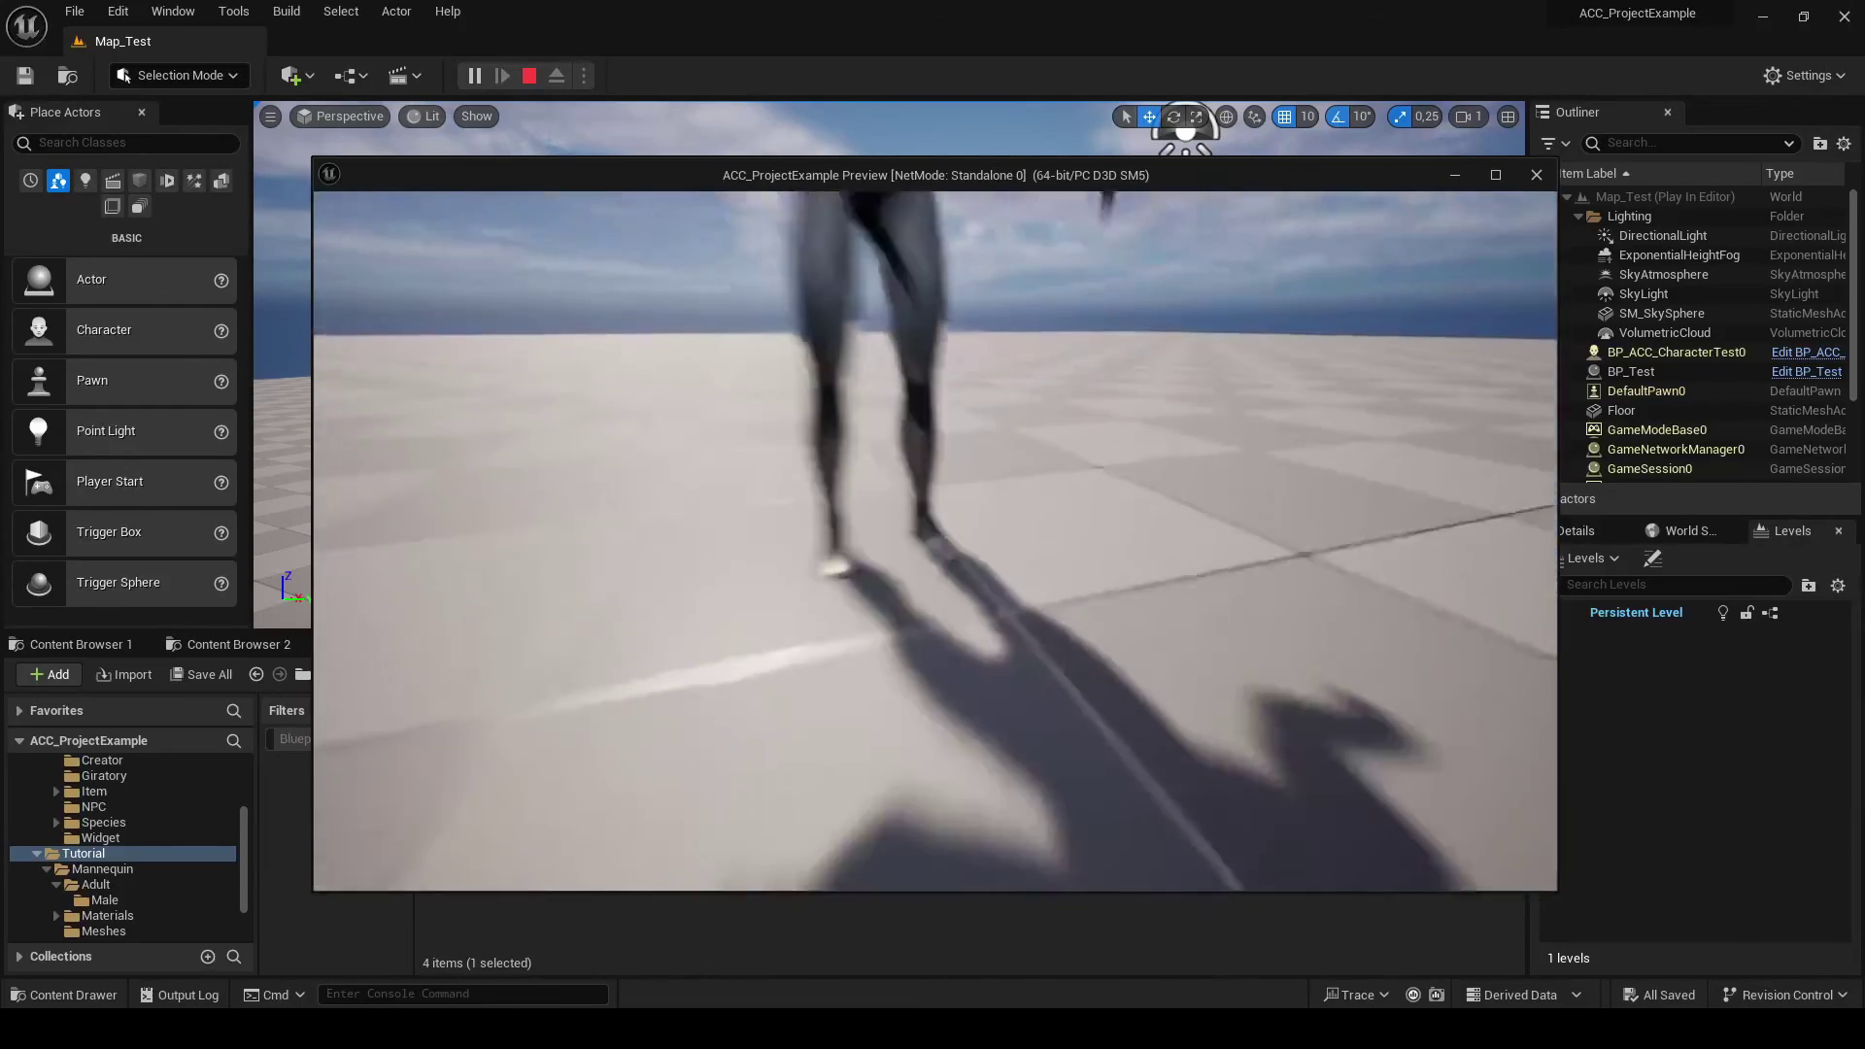
pyautogui.press('s')
pyautogui.press('w')
pyautogui.press('s')
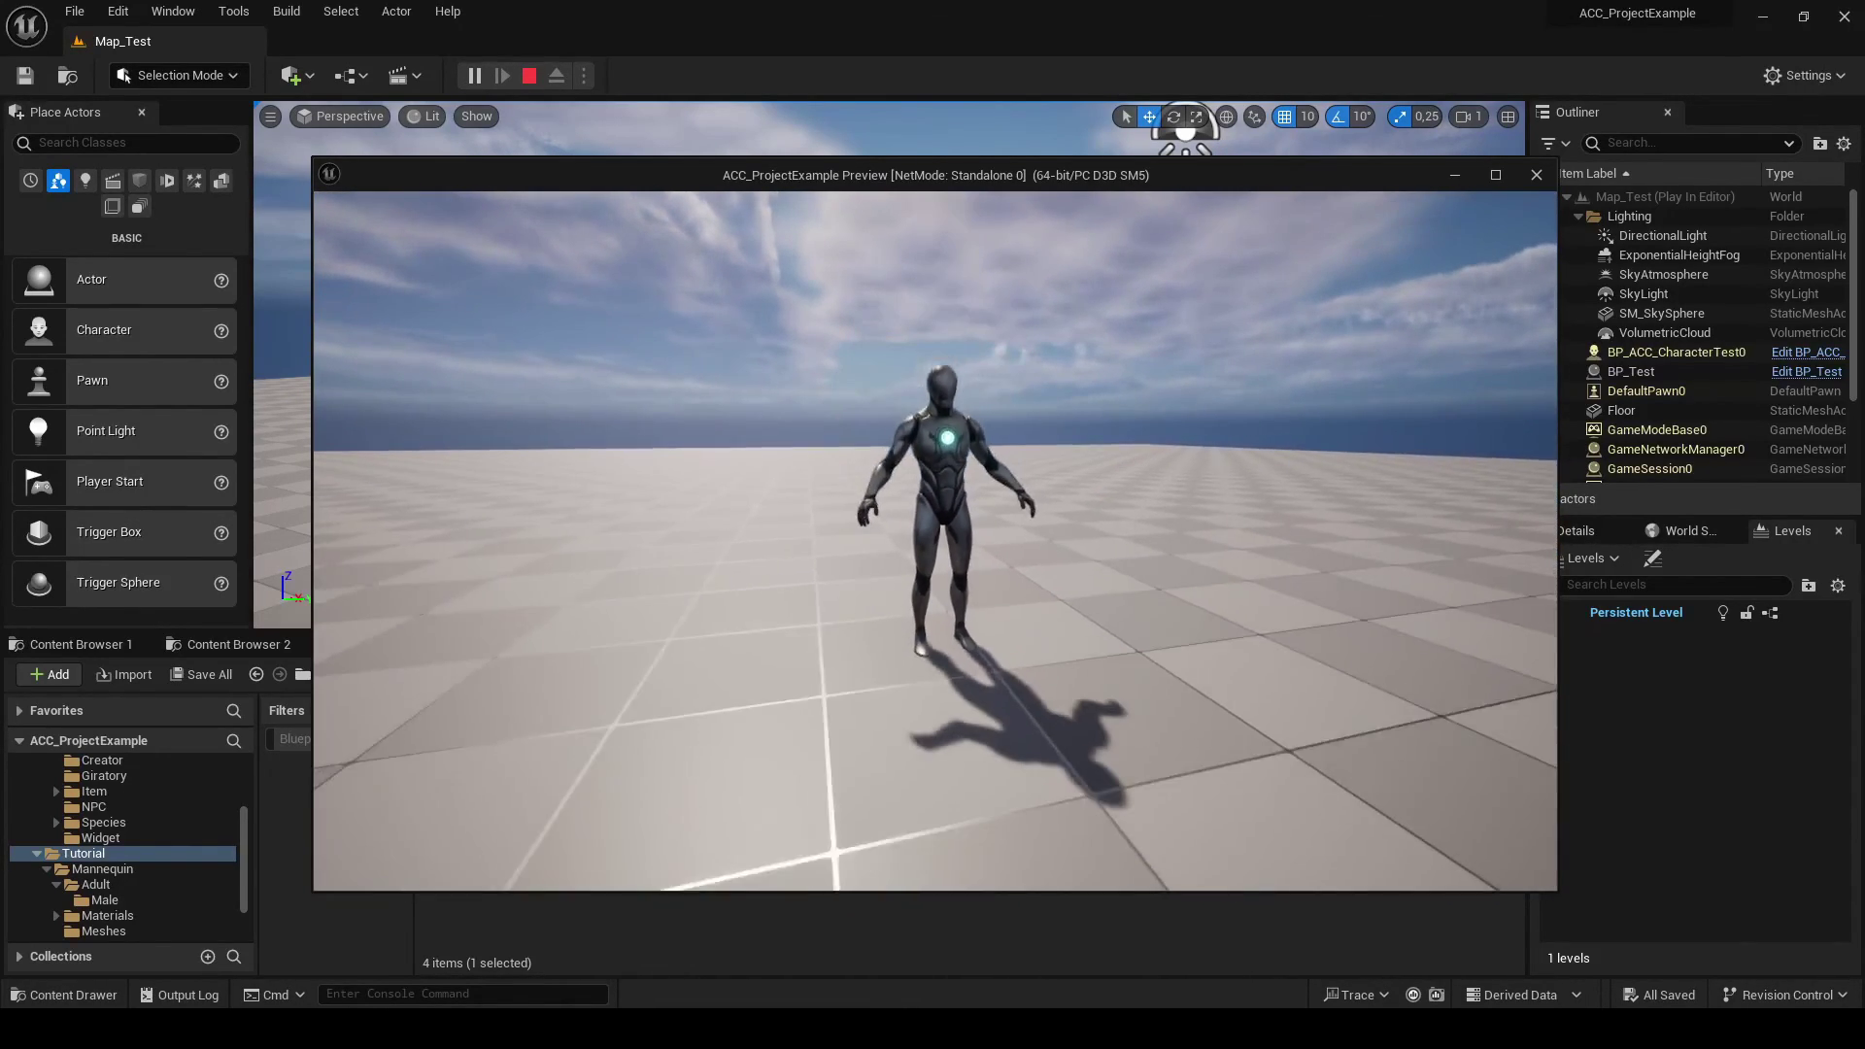